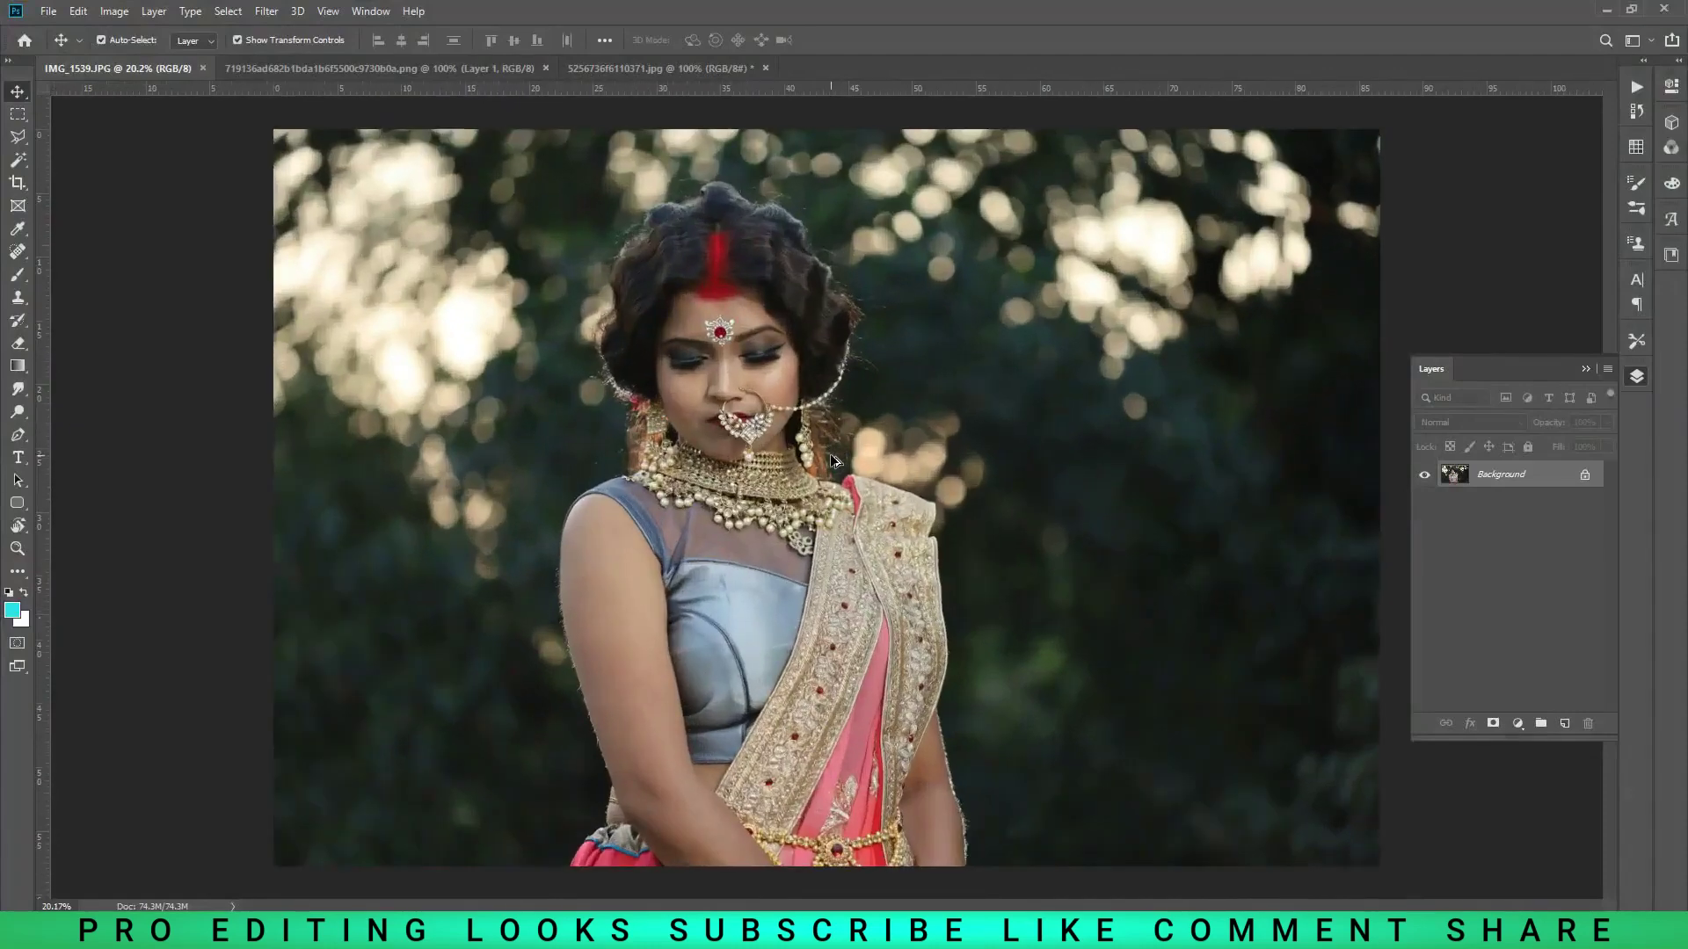
- Zoom in and heal the small forehead blemish with the Spot Healing Brush
{"action": "scroll", "coordinate": [674, 271], "scroll_direction": "down", "scroll_amount": 2}
{"action": "scroll", "coordinate": [673, 271], "scroll_direction": "up", "scroll_amount": 2}
{"action": "scroll", "coordinate": [634, 231], "scroll_direction": "up", "scroll_amount": 3}
{"action": "scroll", "coordinate": [804, 524], "scroll_direction": "up", "scroll_amount": 3}
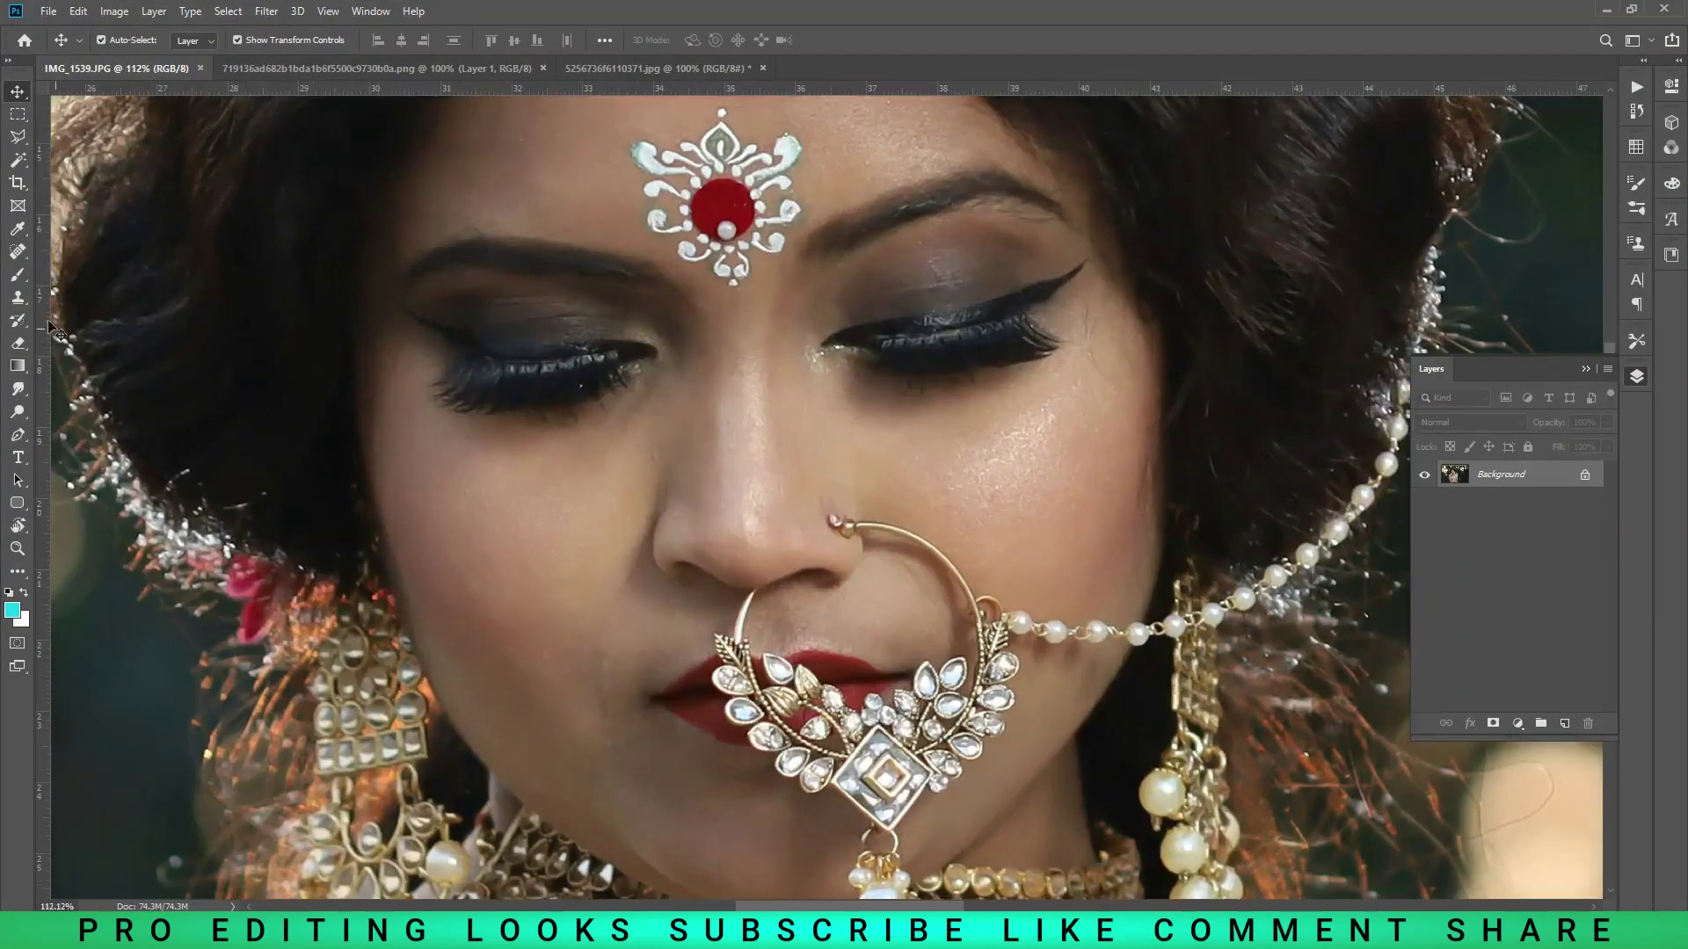
{"action": "left_click", "coordinate": [17, 251]}
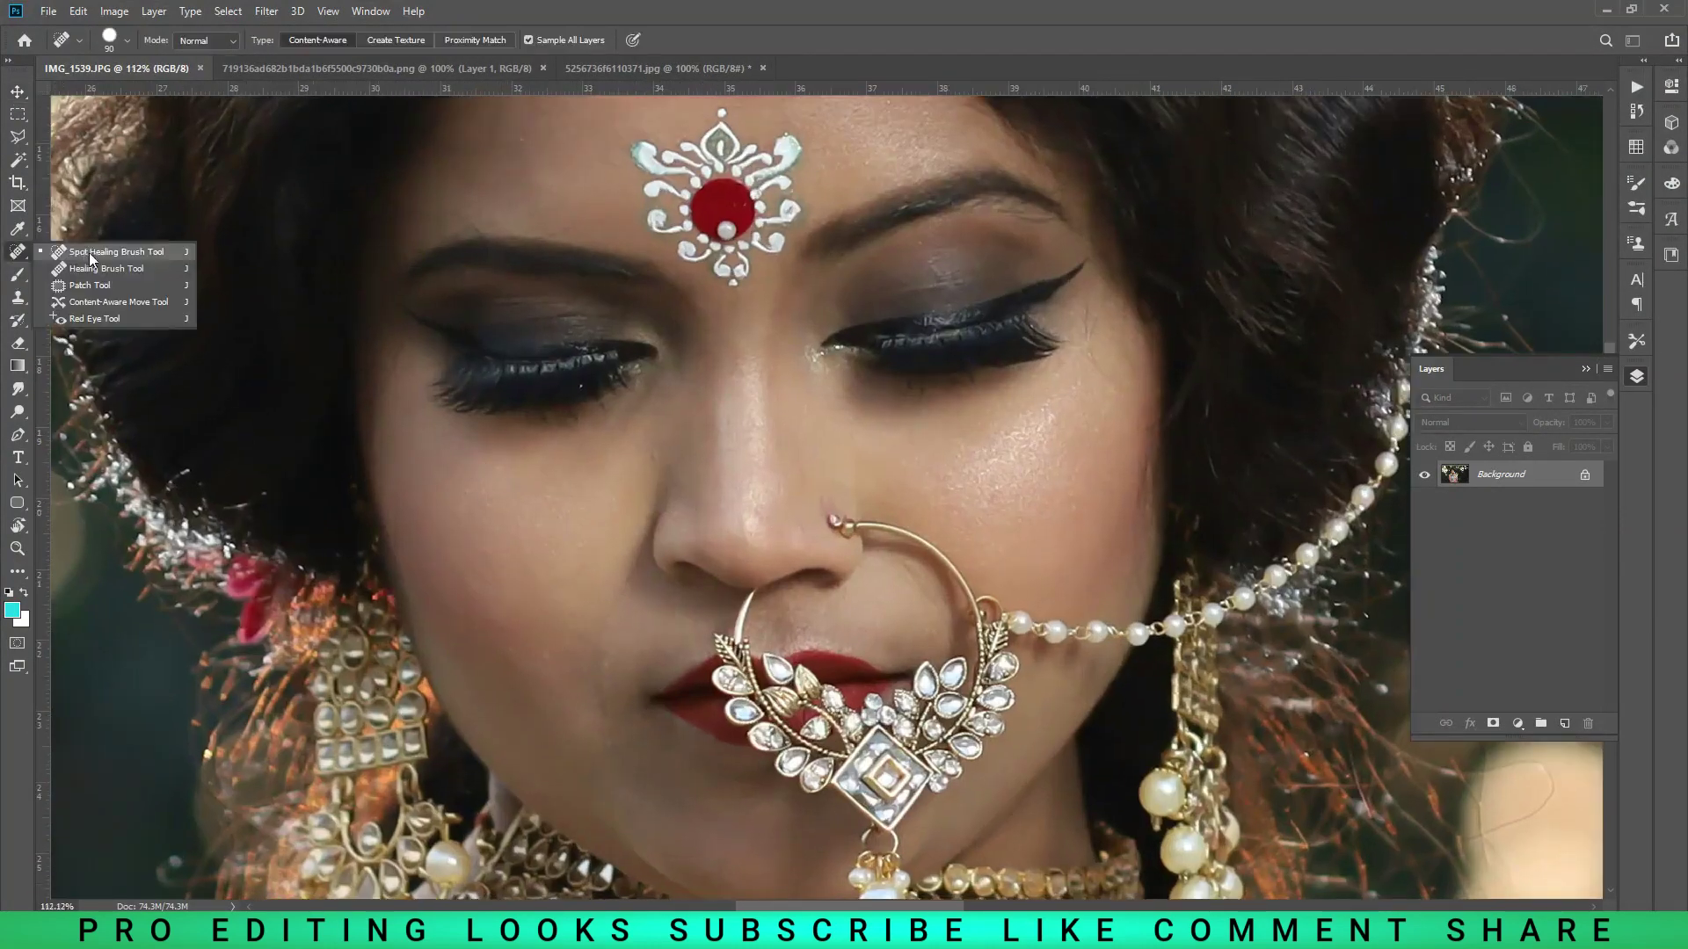
{"action": "left_click", "coordinate": [97, 254]}
{"action": "scroll", "coordinate": [528, 395], "scroll_direction": "up", "scroll_amount": 3}
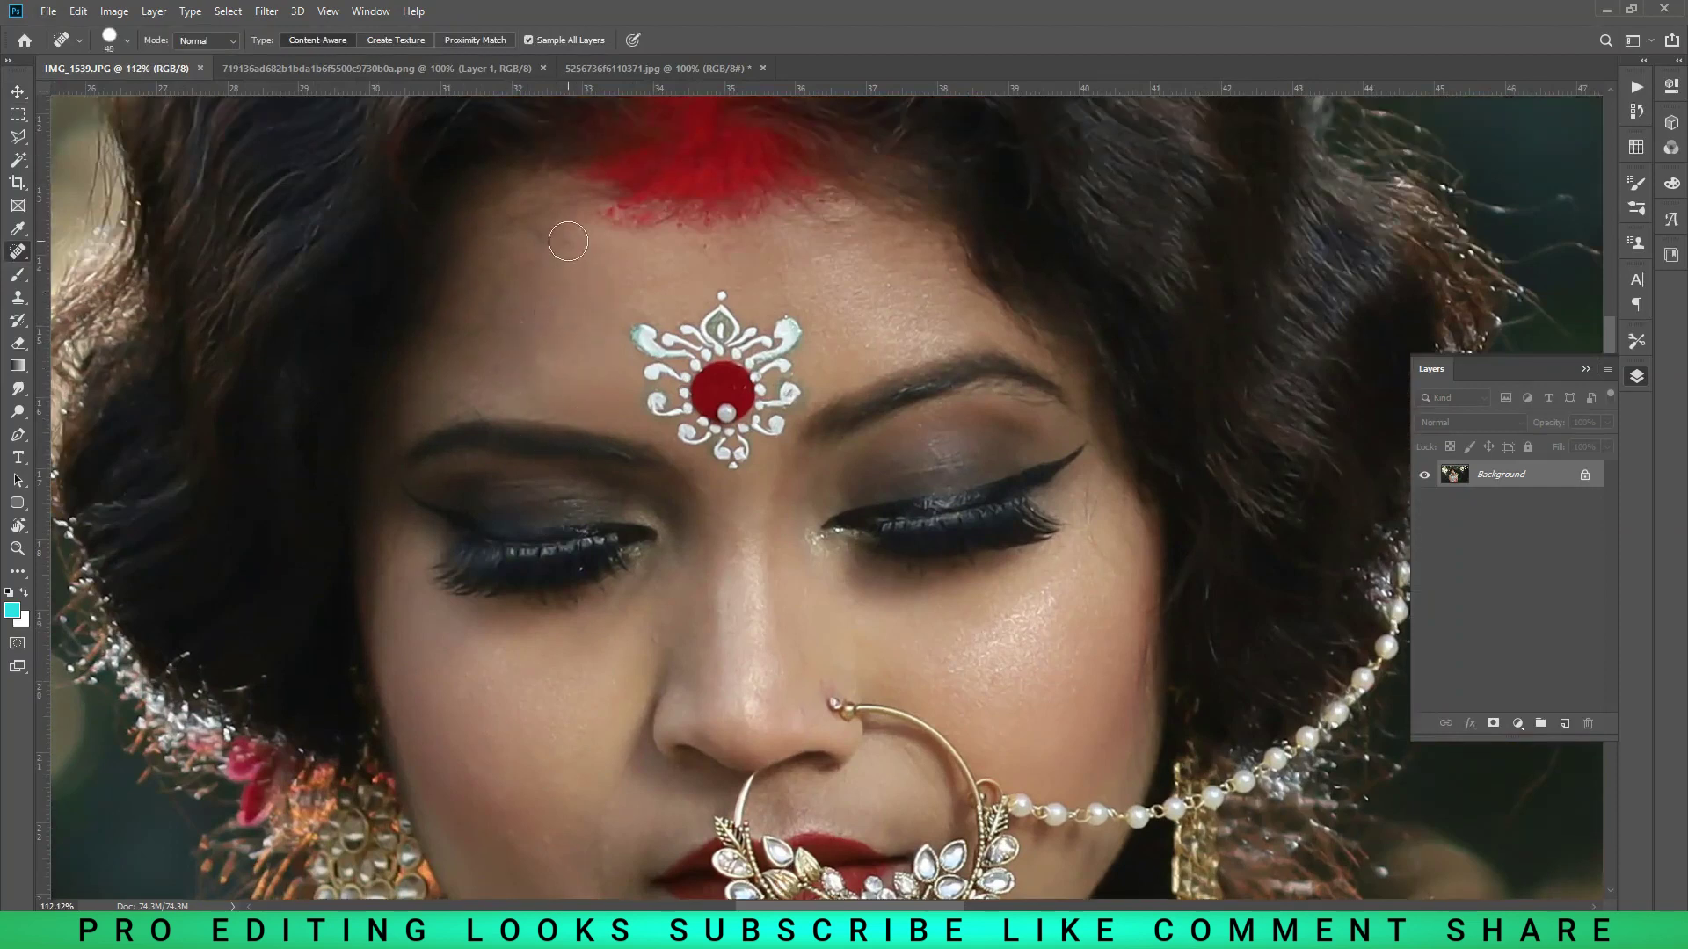
{"action": "left_click", "coordinate": [127, 40]}
{"action": "left_click", "coordinate": [547, 236]}
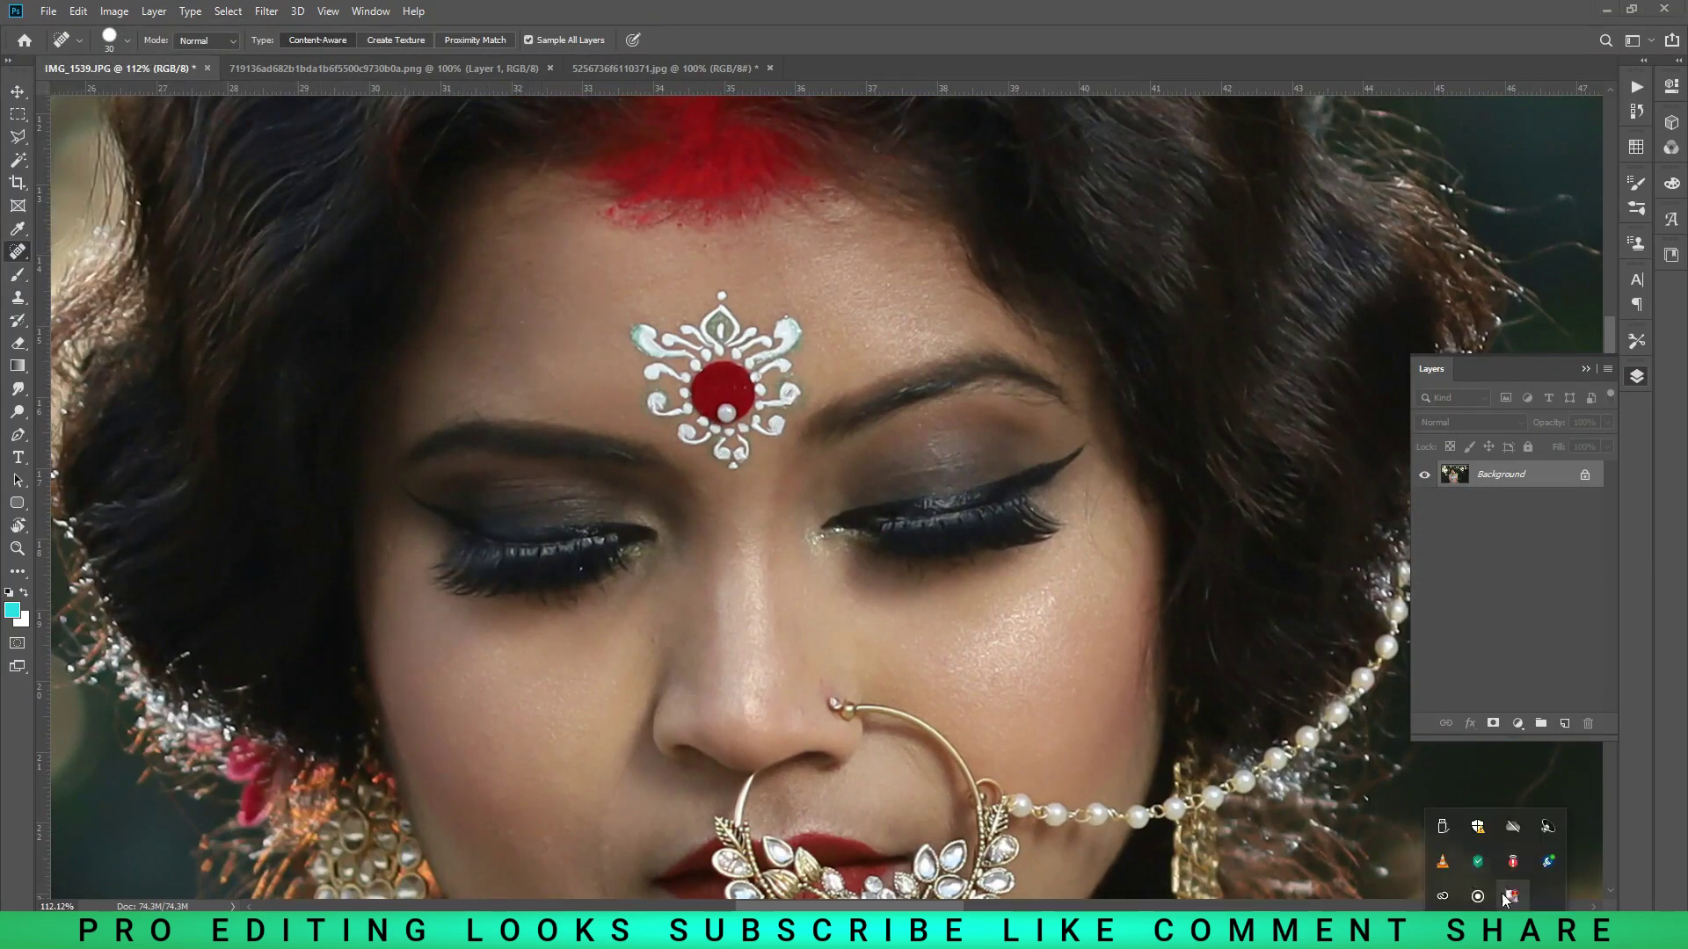
- Duplicate the photo layer into three copies above the Background layer
{"action": "right_click", "coordinate": [1512, 892]}
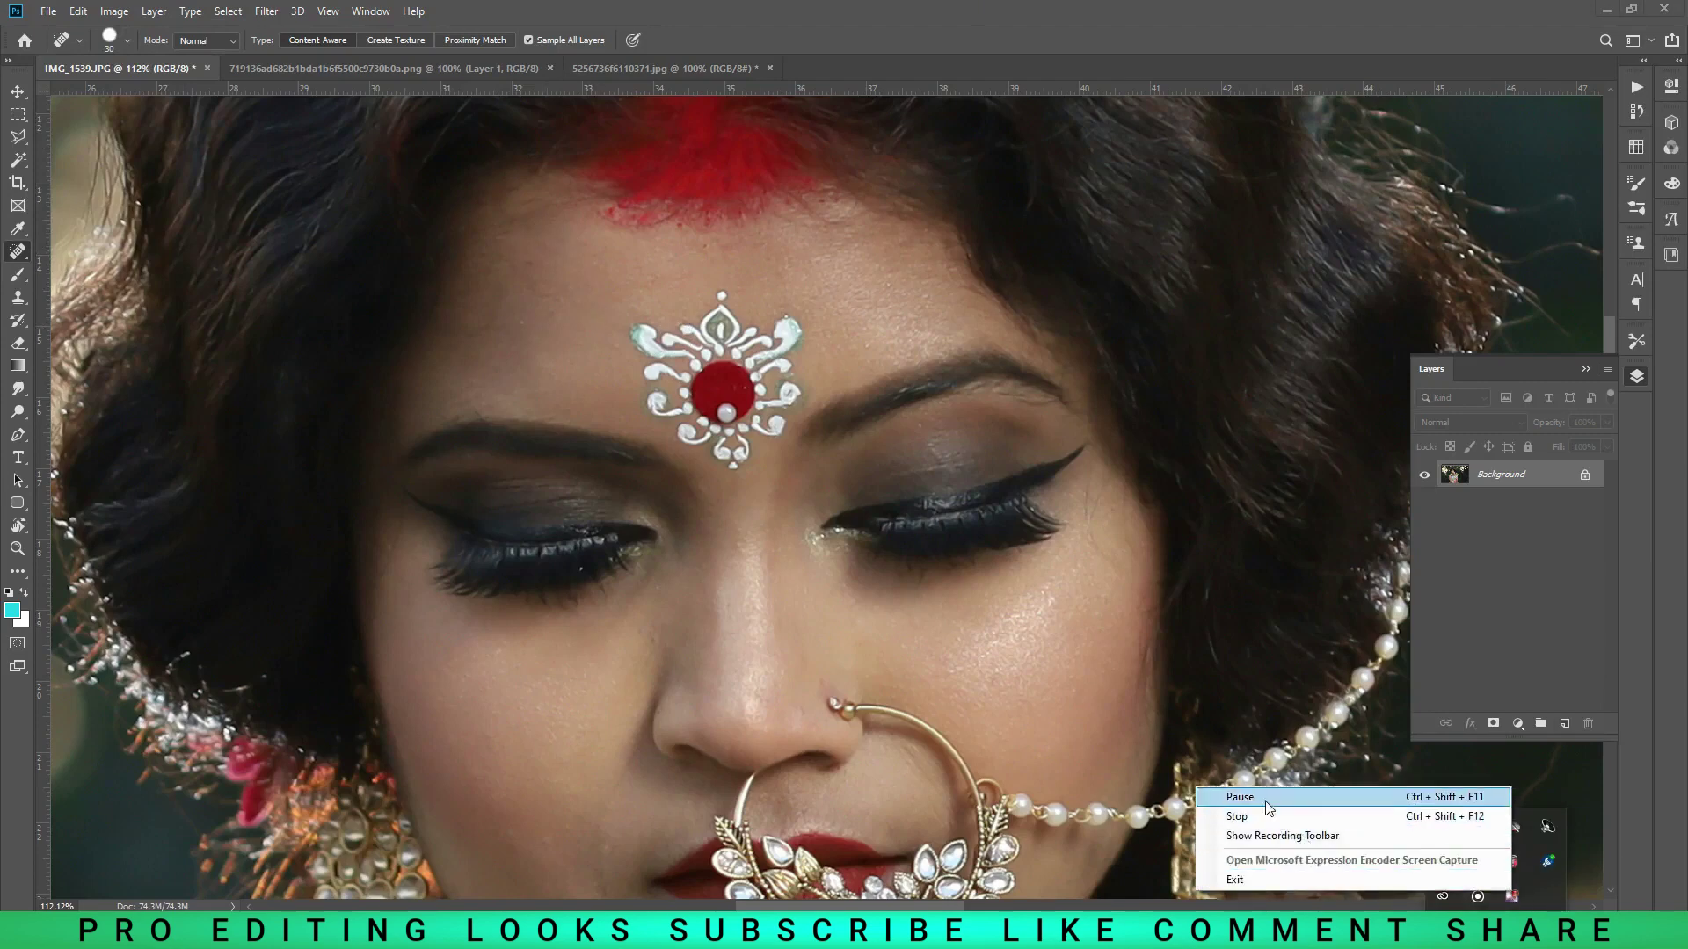
{"action": "left_click", "coordinate": [1205, 796]}
{"action": "key", "text": "ctrl+t"}
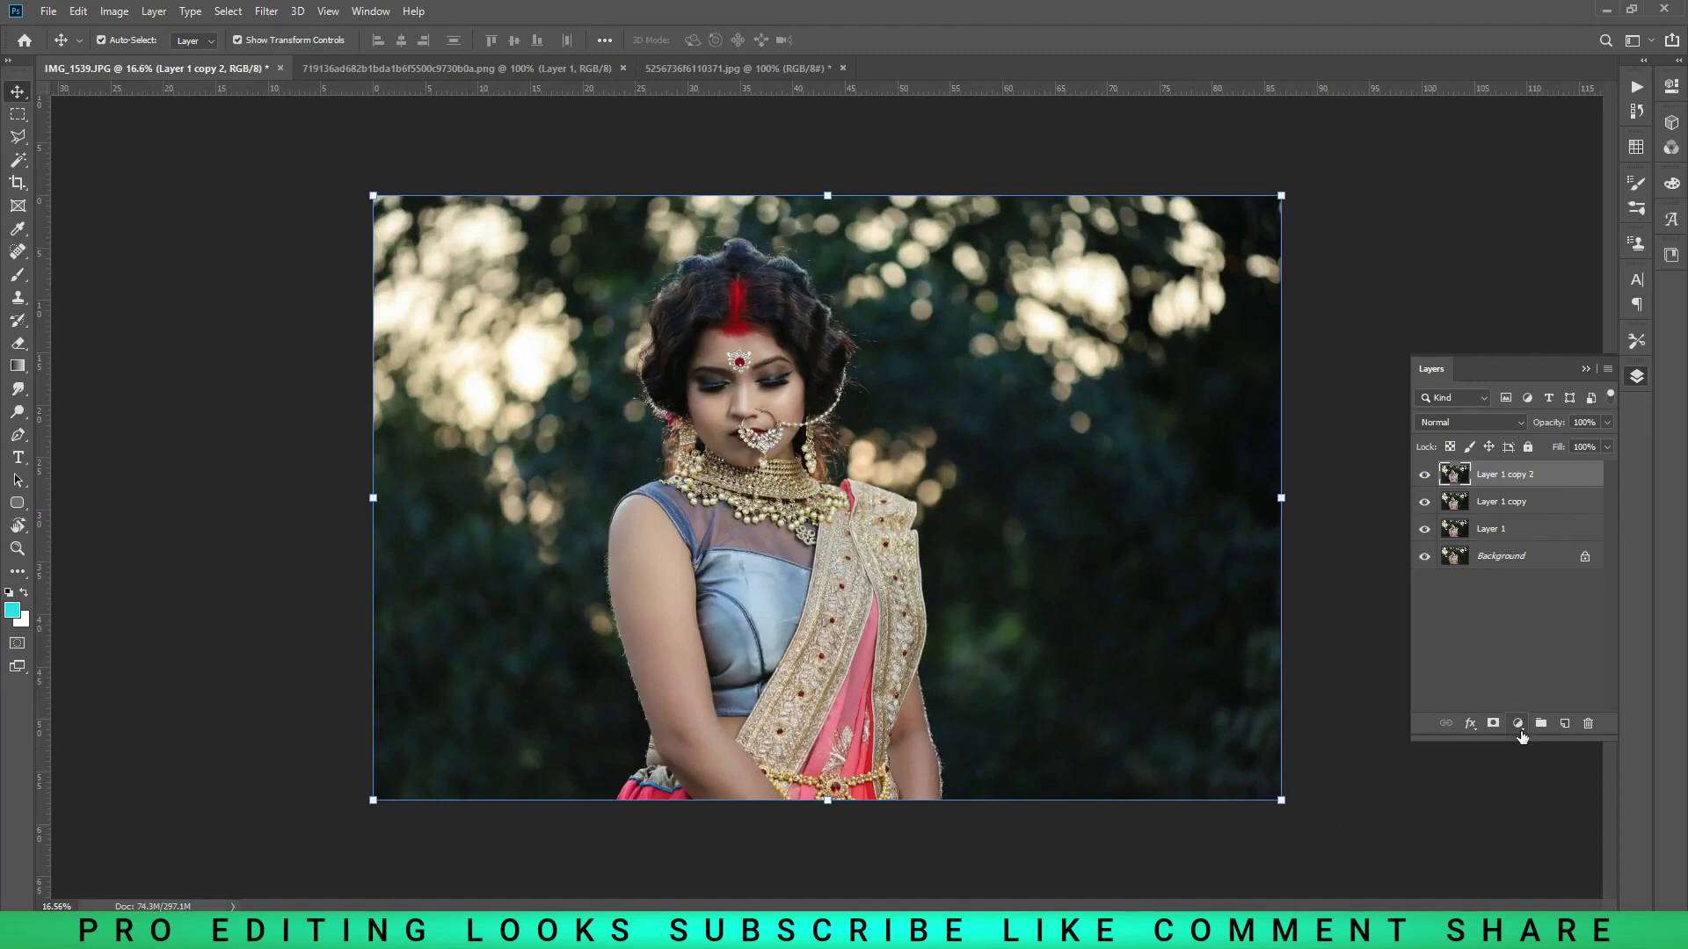
- Add a Levels adjustment with output white lowered to 81 to darken the whole portrait
{"action": "left_click", "coordinate": [1518, 724]}
{"action": "left_click", "coordinate": [1551, 494]}
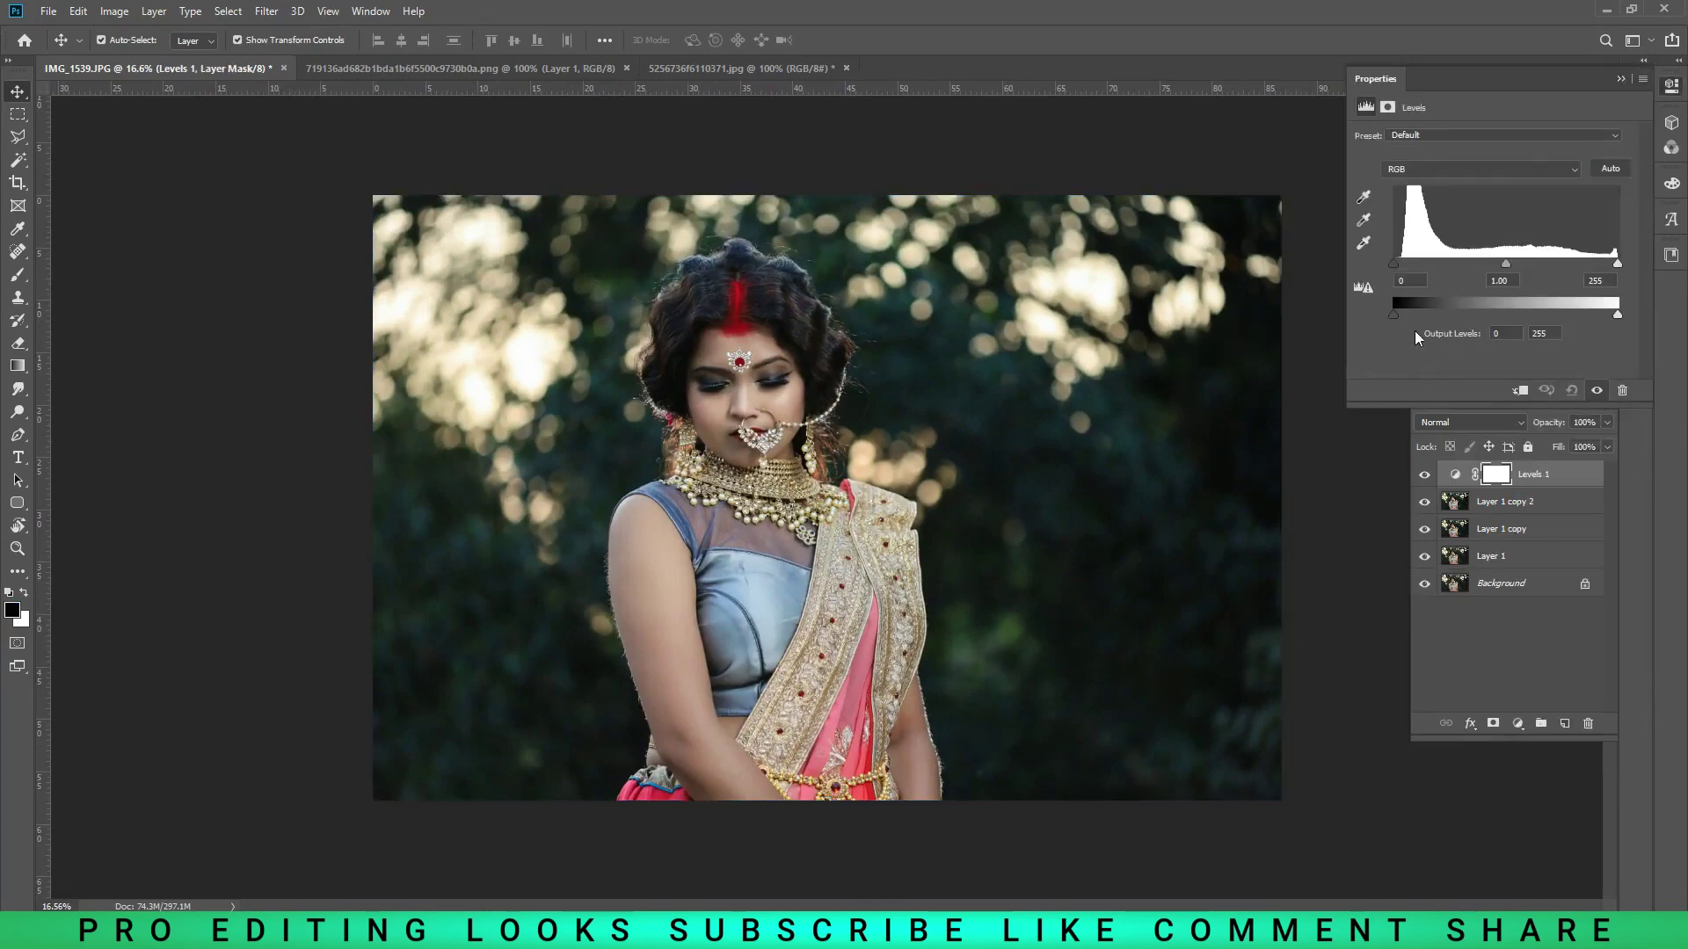
{"action": "left_click_drag", "start_coordinate": [1617, 313], "coordinate": [1476, 326]}
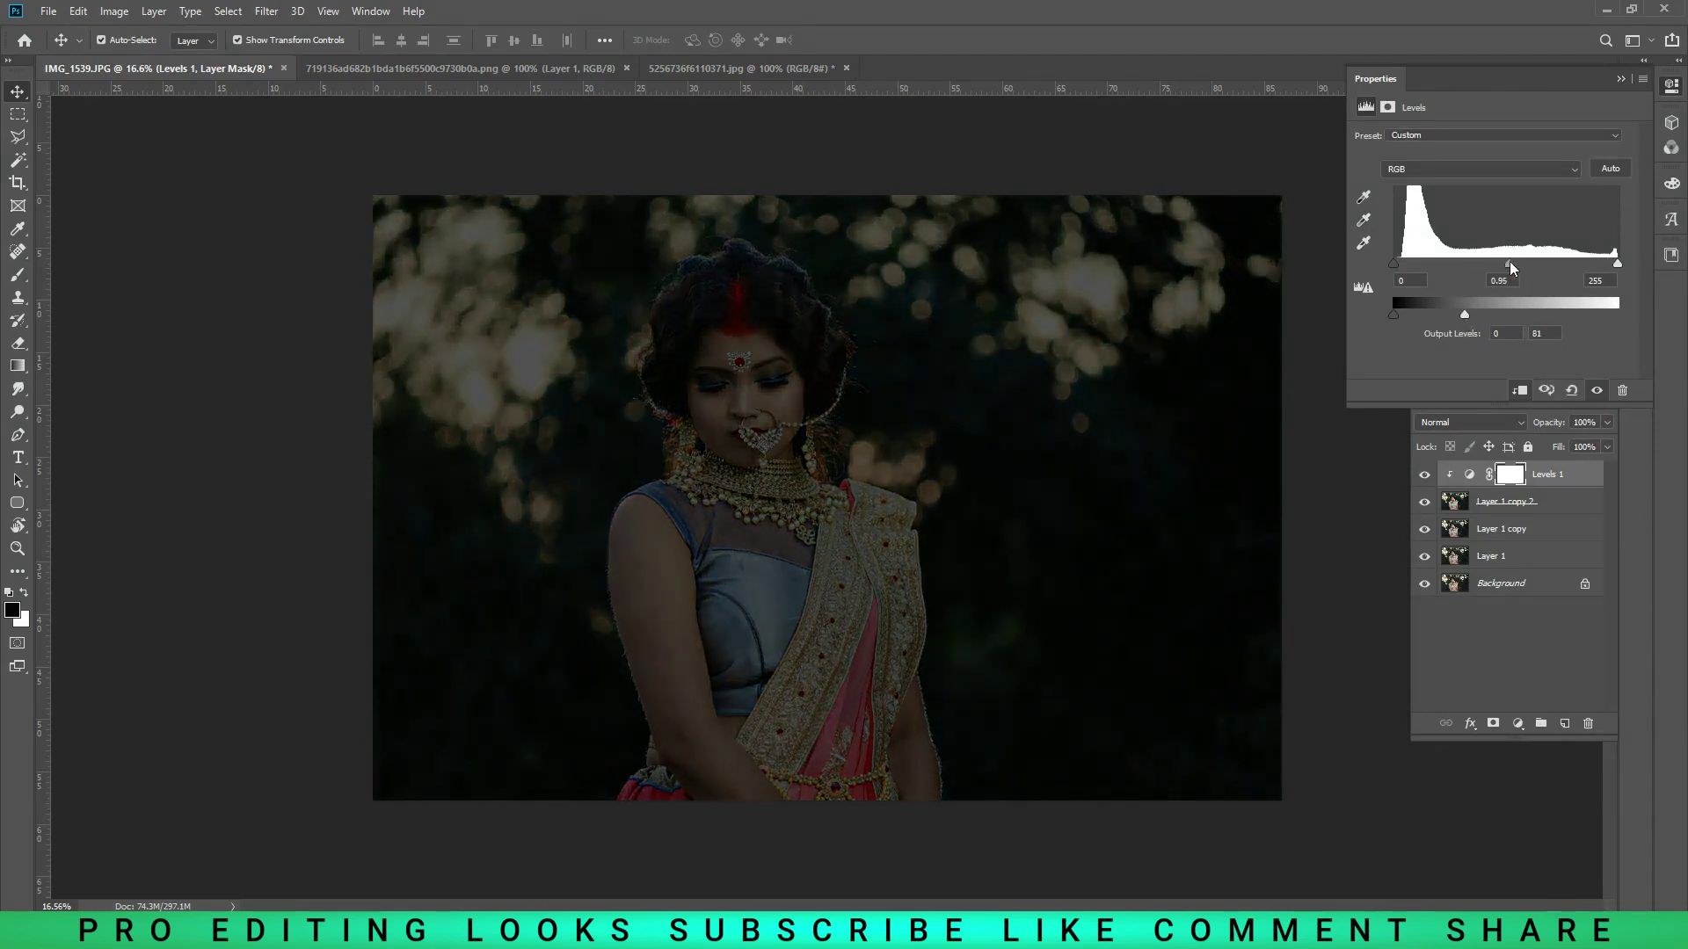
{"action": "left_click", "coordinate": [1620, 79]}
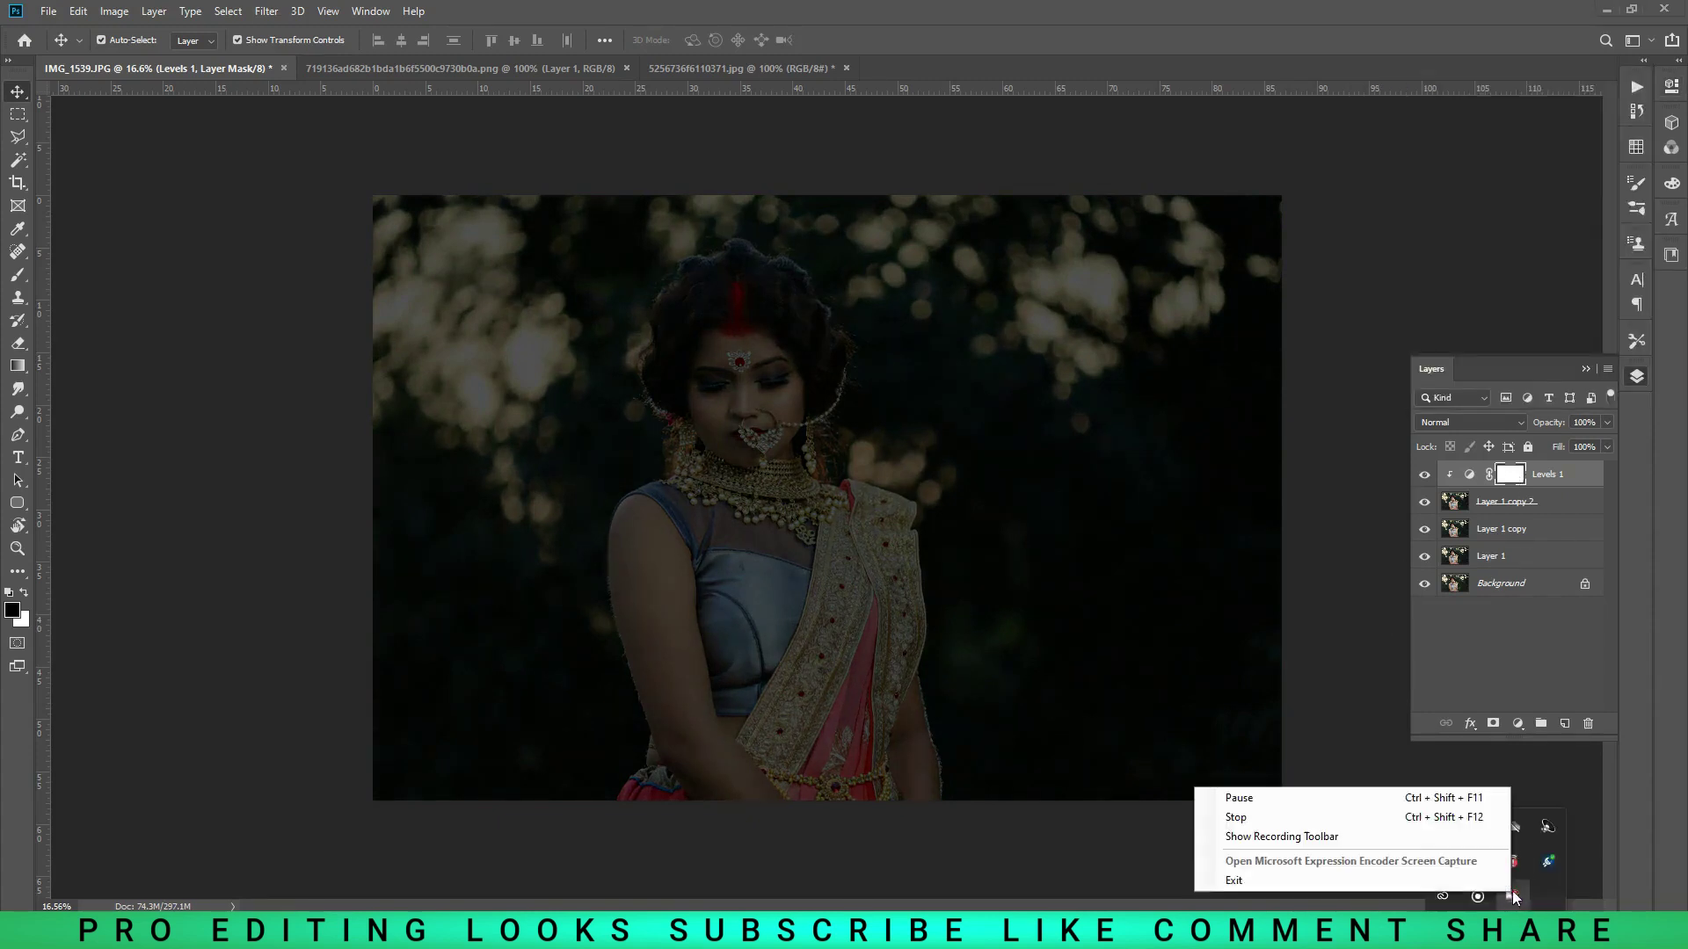
{"action": "left_click", "coordinate": [1238, 573]}
{"action": "key", "text": "ctrl+minus"}
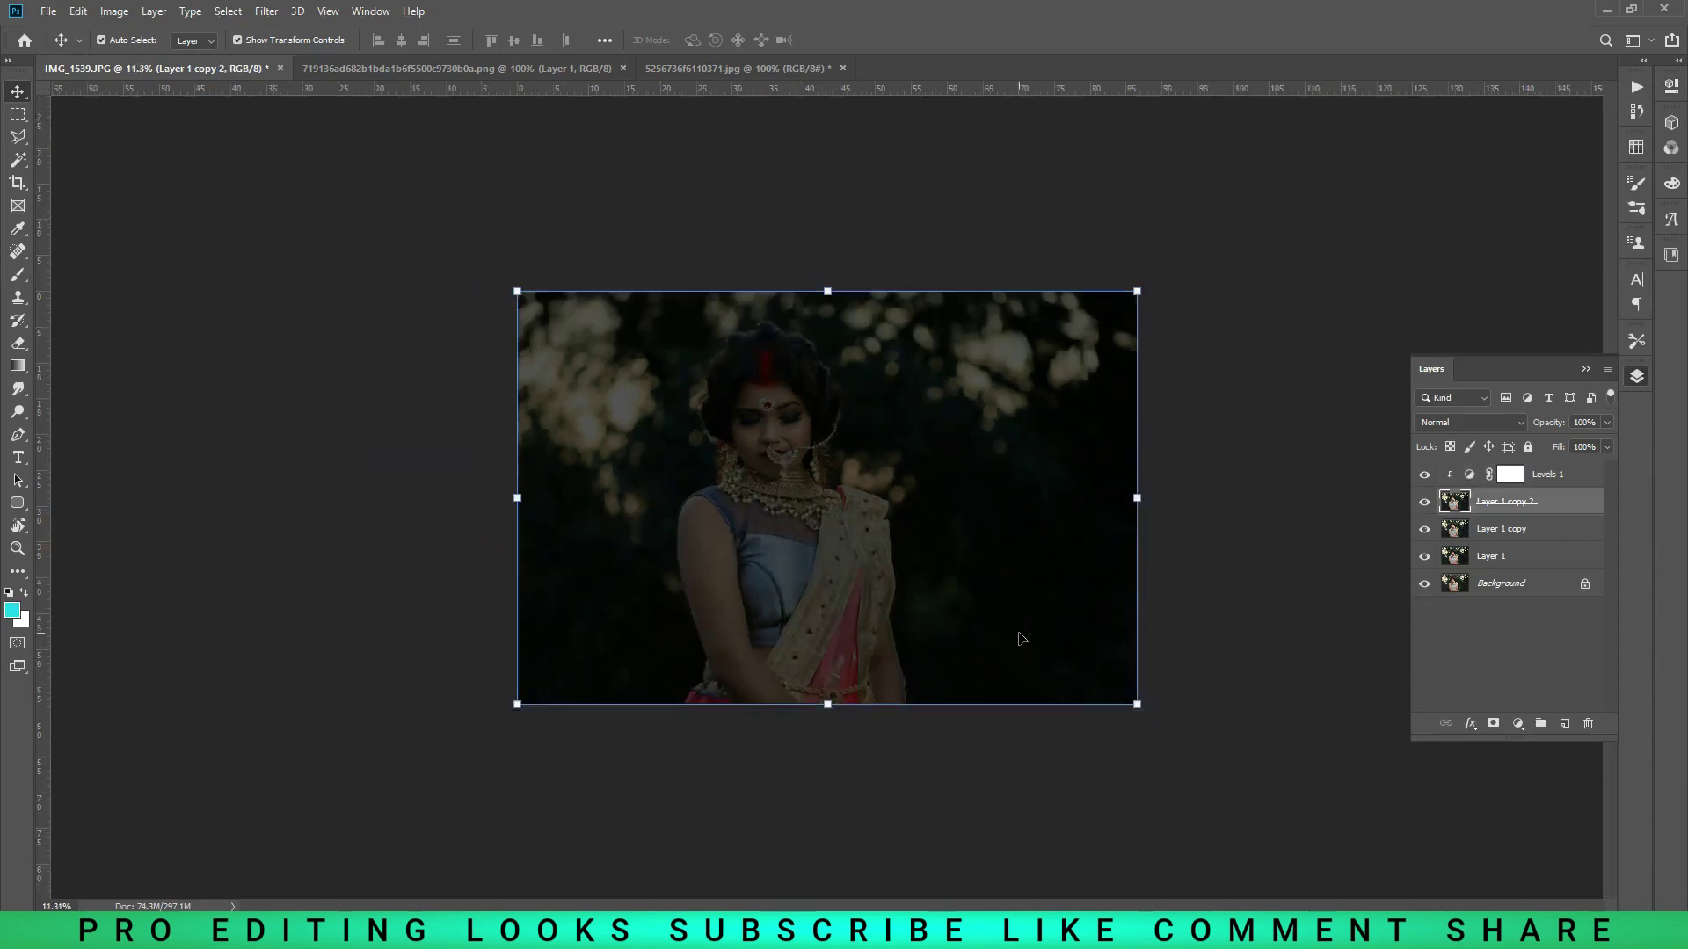
- Set up a soft Brush Tool at 42% opacity with black as the foreground colour
{"action": "key", "text": "ctrl+plus"}
{"action": "key", "text": "ctrl+plus"}
{"action": "right_click", "coordinate": [18, 274]}
{"action": "left_click", "coordinate": [88, 271]}
{"action": "left_click", "coordinate": [109, 40]}
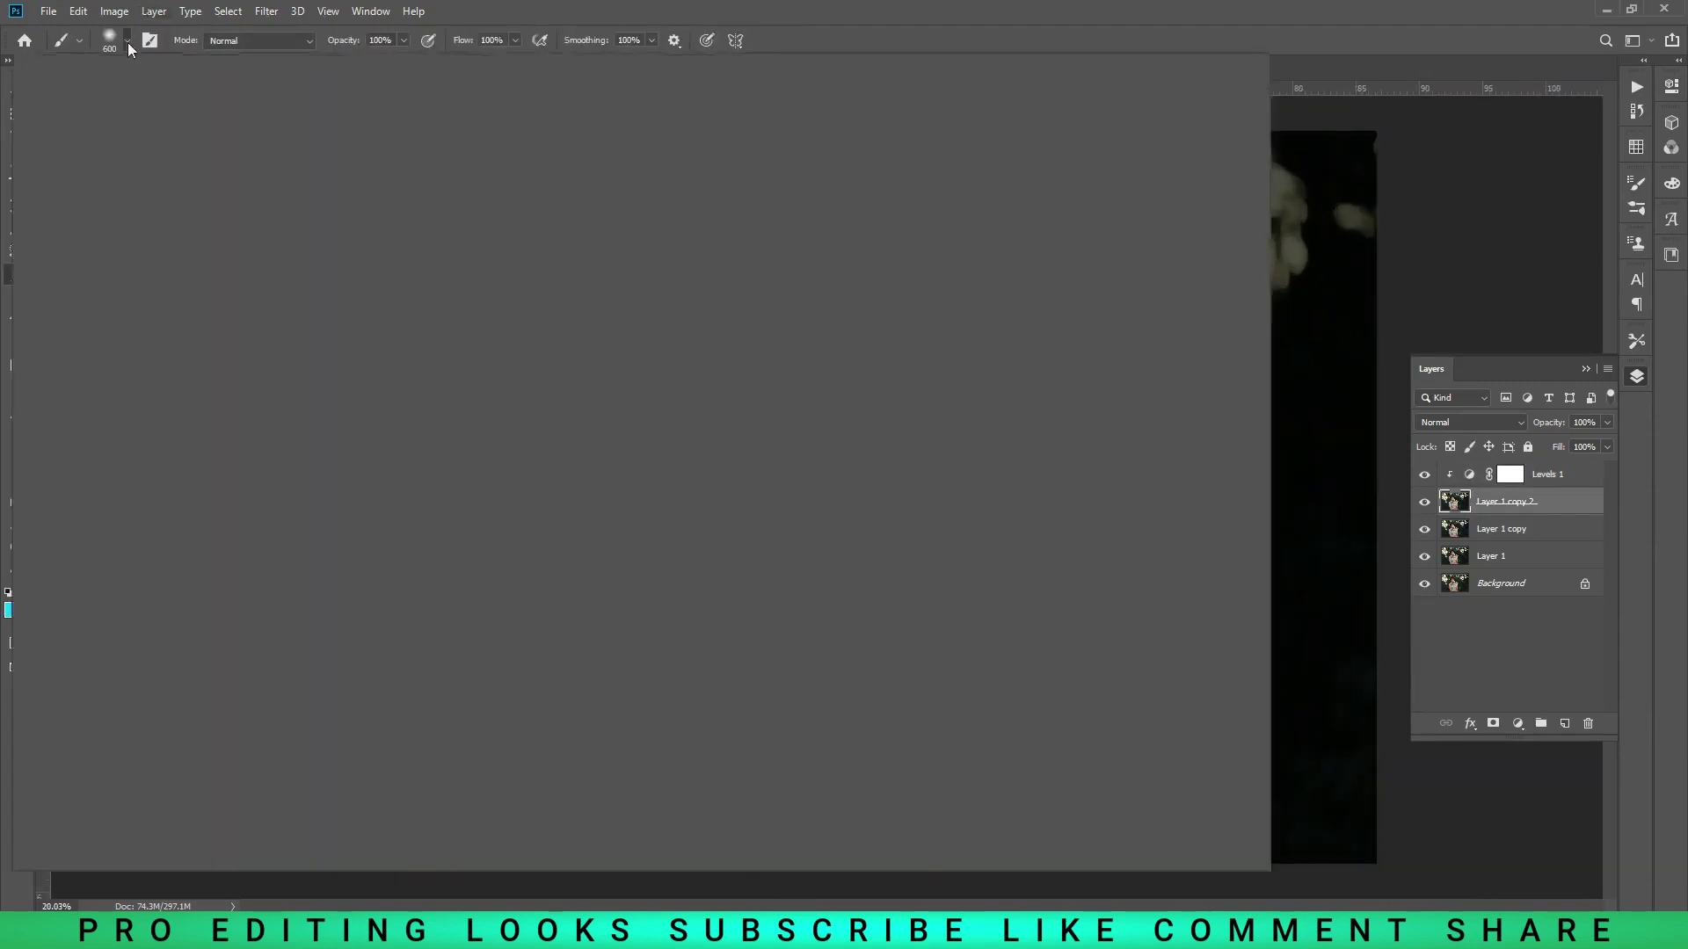
{"action": "left_click", "coordinate": [348, 44]}
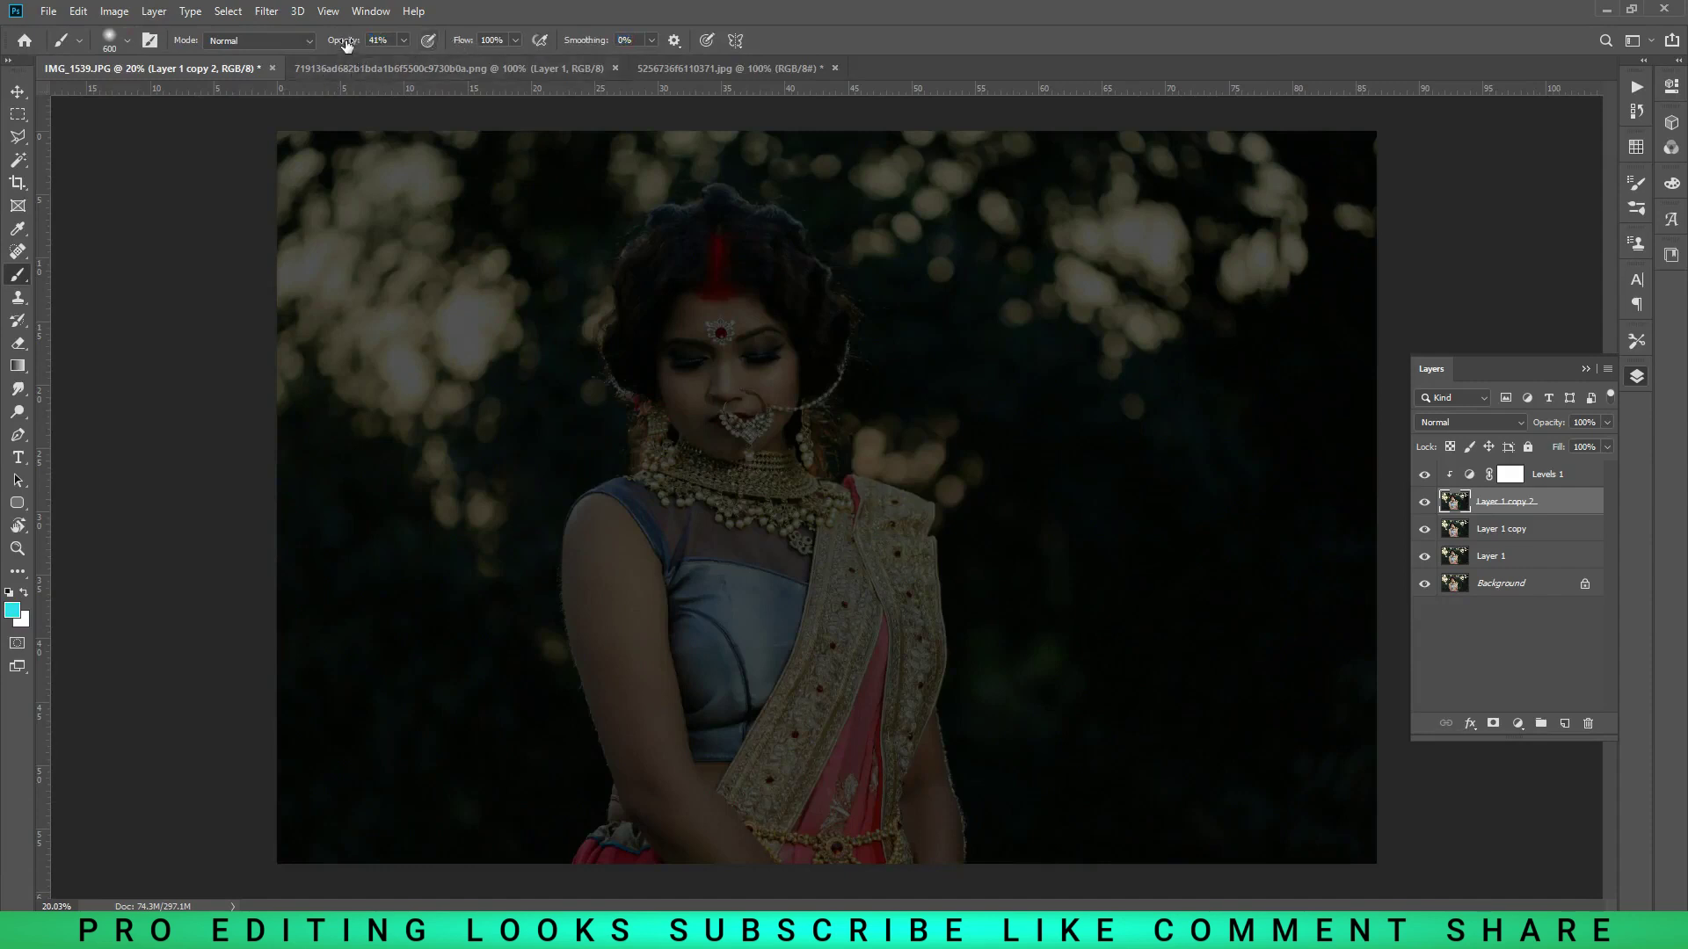
{"action": "left_click", "coordinate": [13, 609]}
{"action": "key", "text": "Return"}
- Shrink the brush, test a dark stroke near the strap, undo it, and target the Levels 1 mask
{"action": "scroll", "coordinate": [545, 361], "scroll_direction": "up", "scroll_amount": 1}
{"action": "scroll", "coordinate": [589, 563], "scroll_direction": "up", "scroll_amount": 1}
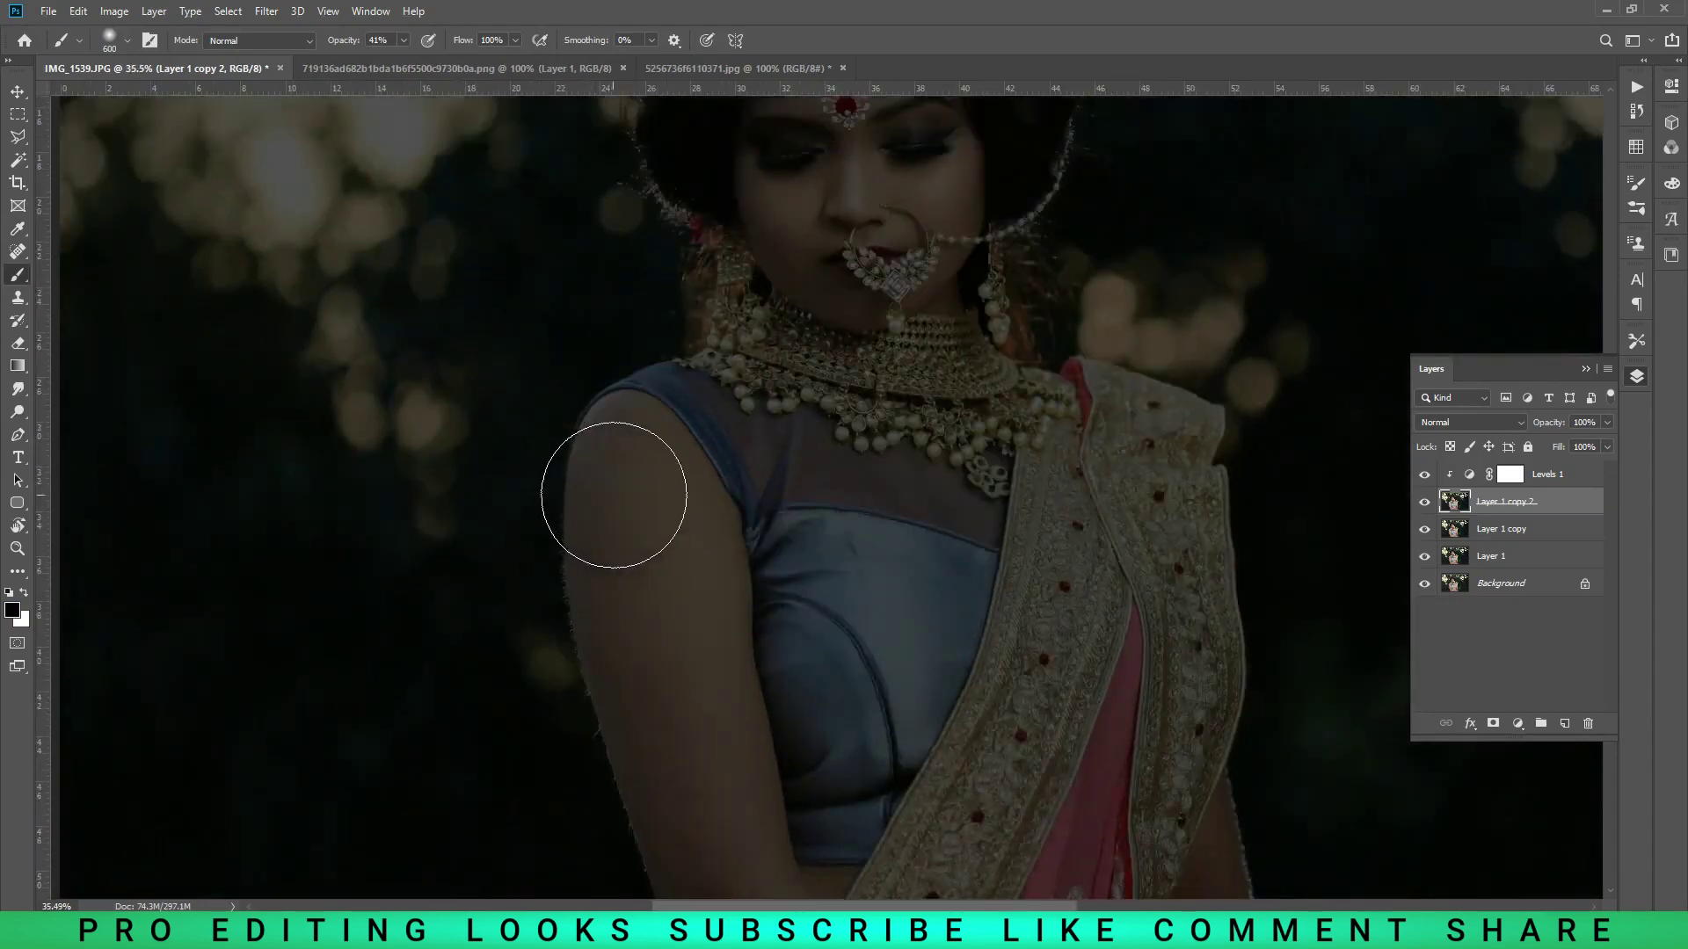
{"action": "scroll", "coordinate": [613, 497], "scroll_direction": "up", "scroll_amount": 1}
{"action": "scroll", "coordinate": [623, 395], "scroll_direction": "up", "scroll_amount": 2}
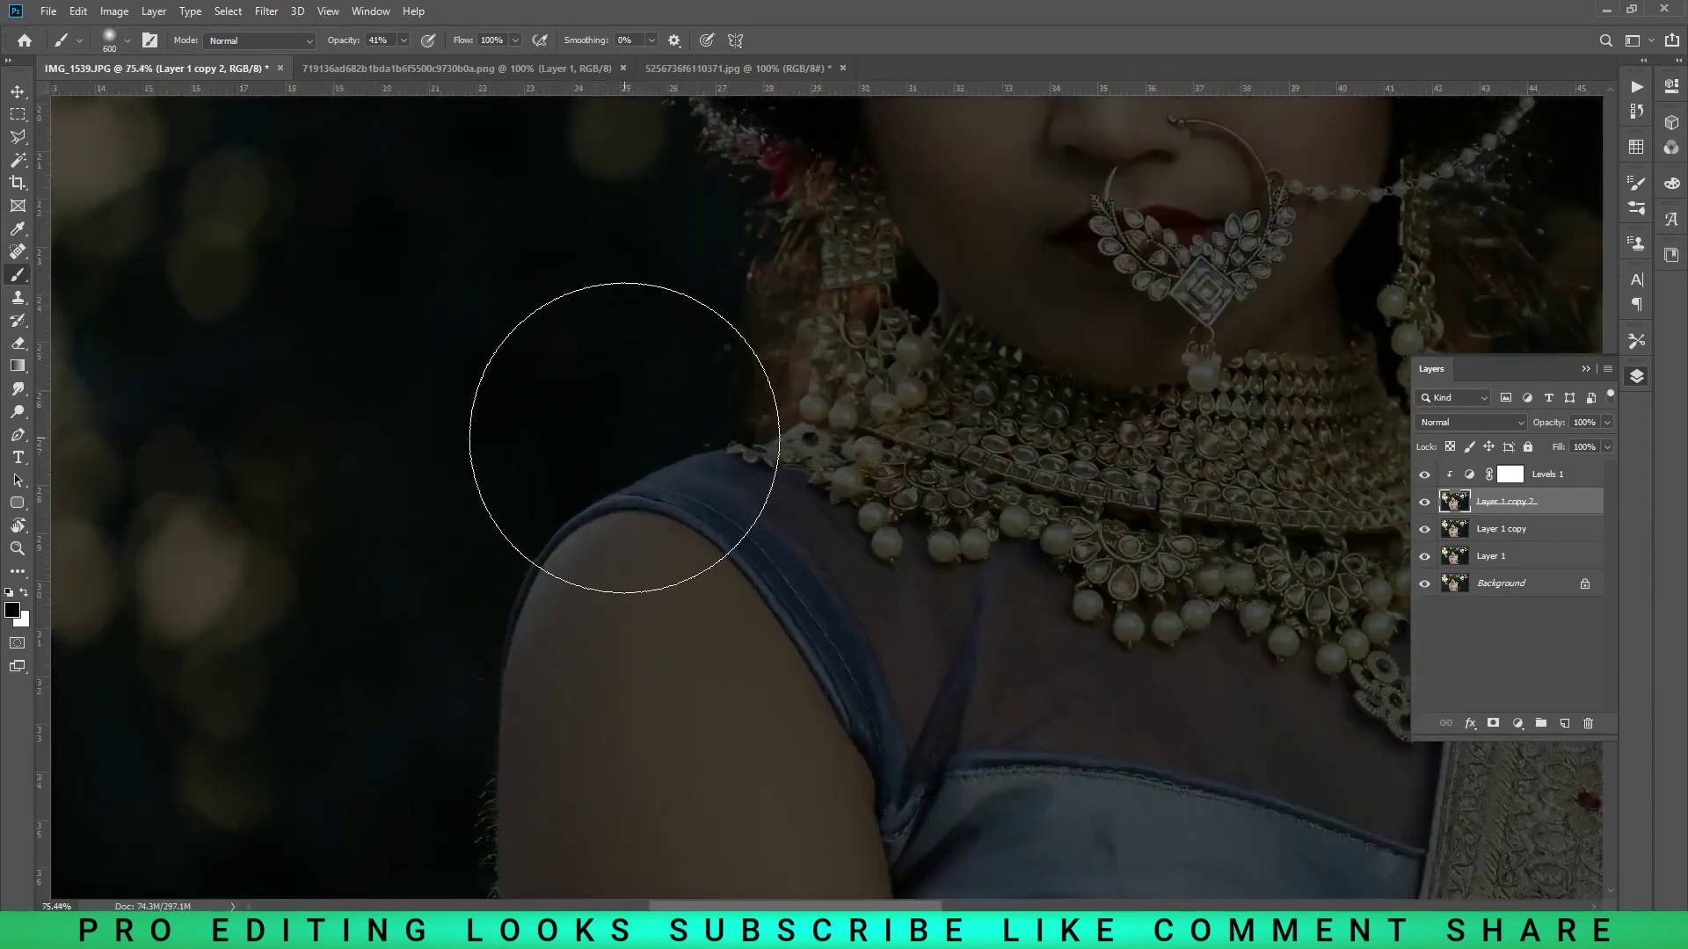
{"action": "key", "text": "bracketleft"}
{"action": "key", "text": "bracketleft"}
{"action": "key", "text": "bracketleft"}
{"action": "key", "text": "bracketleft"}
{"action": "scroll", "coordinate": [620, 475], "scroll_direction": "up", "scroll_amount": 2}
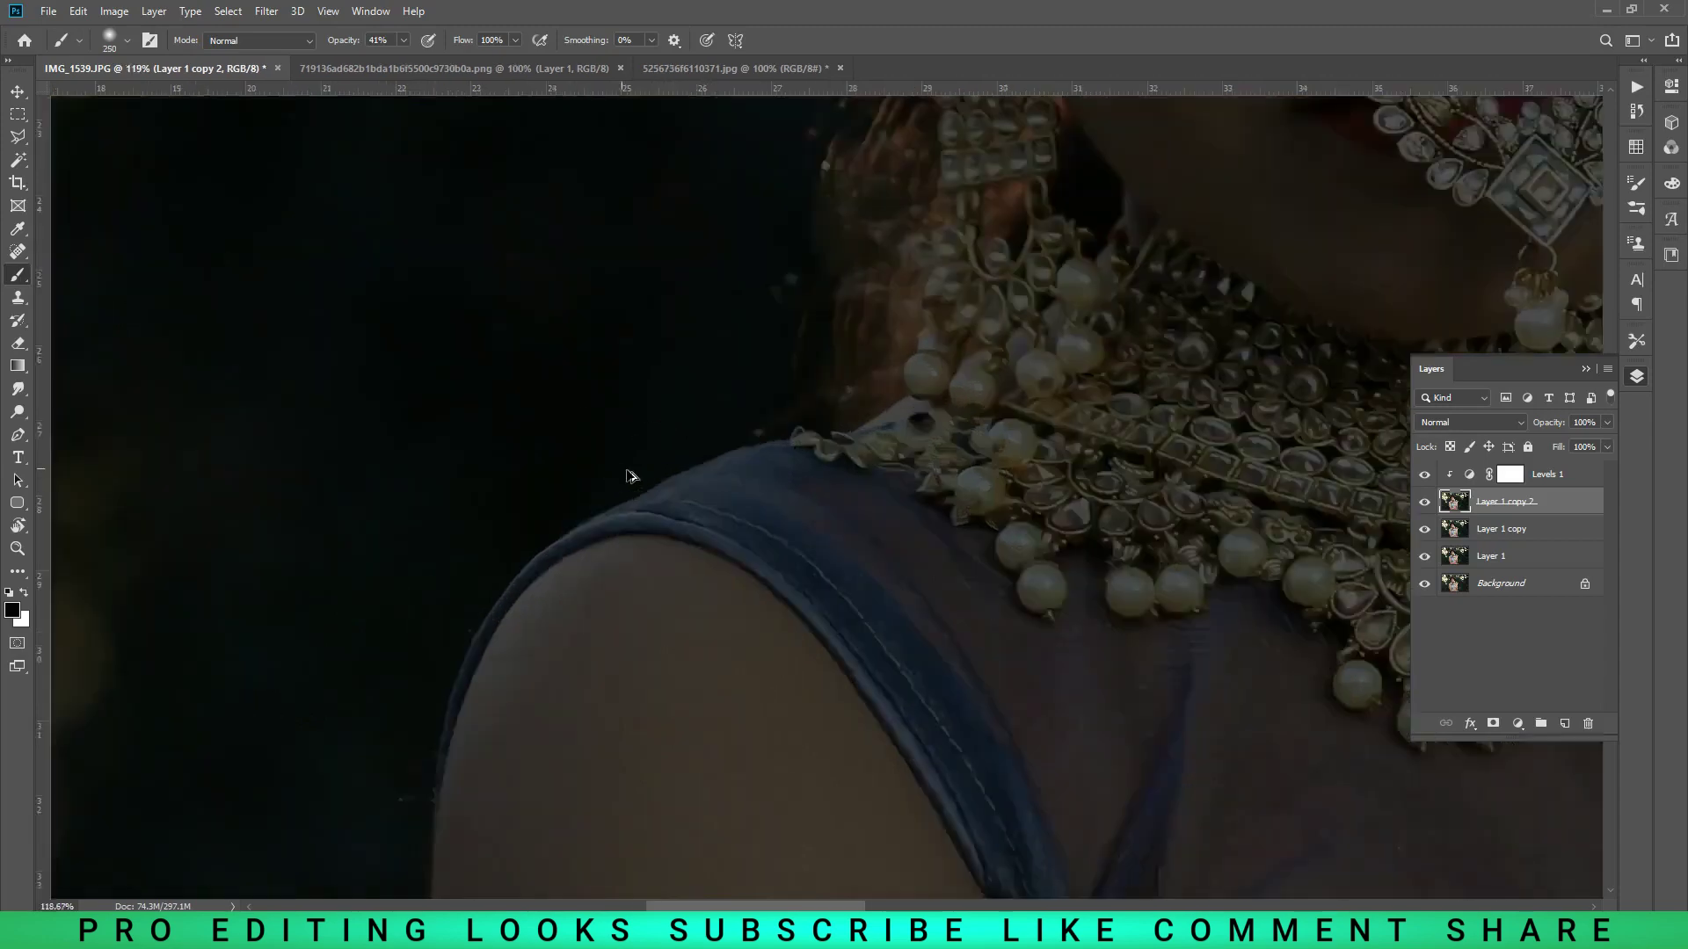
{"action": "key", "text": "bracketleft"}
{"action": "key", "text": "bracketleft"}
{"action": "key", "text": "bracketleft"}
{"action": "key", "text": "bracketleft"}
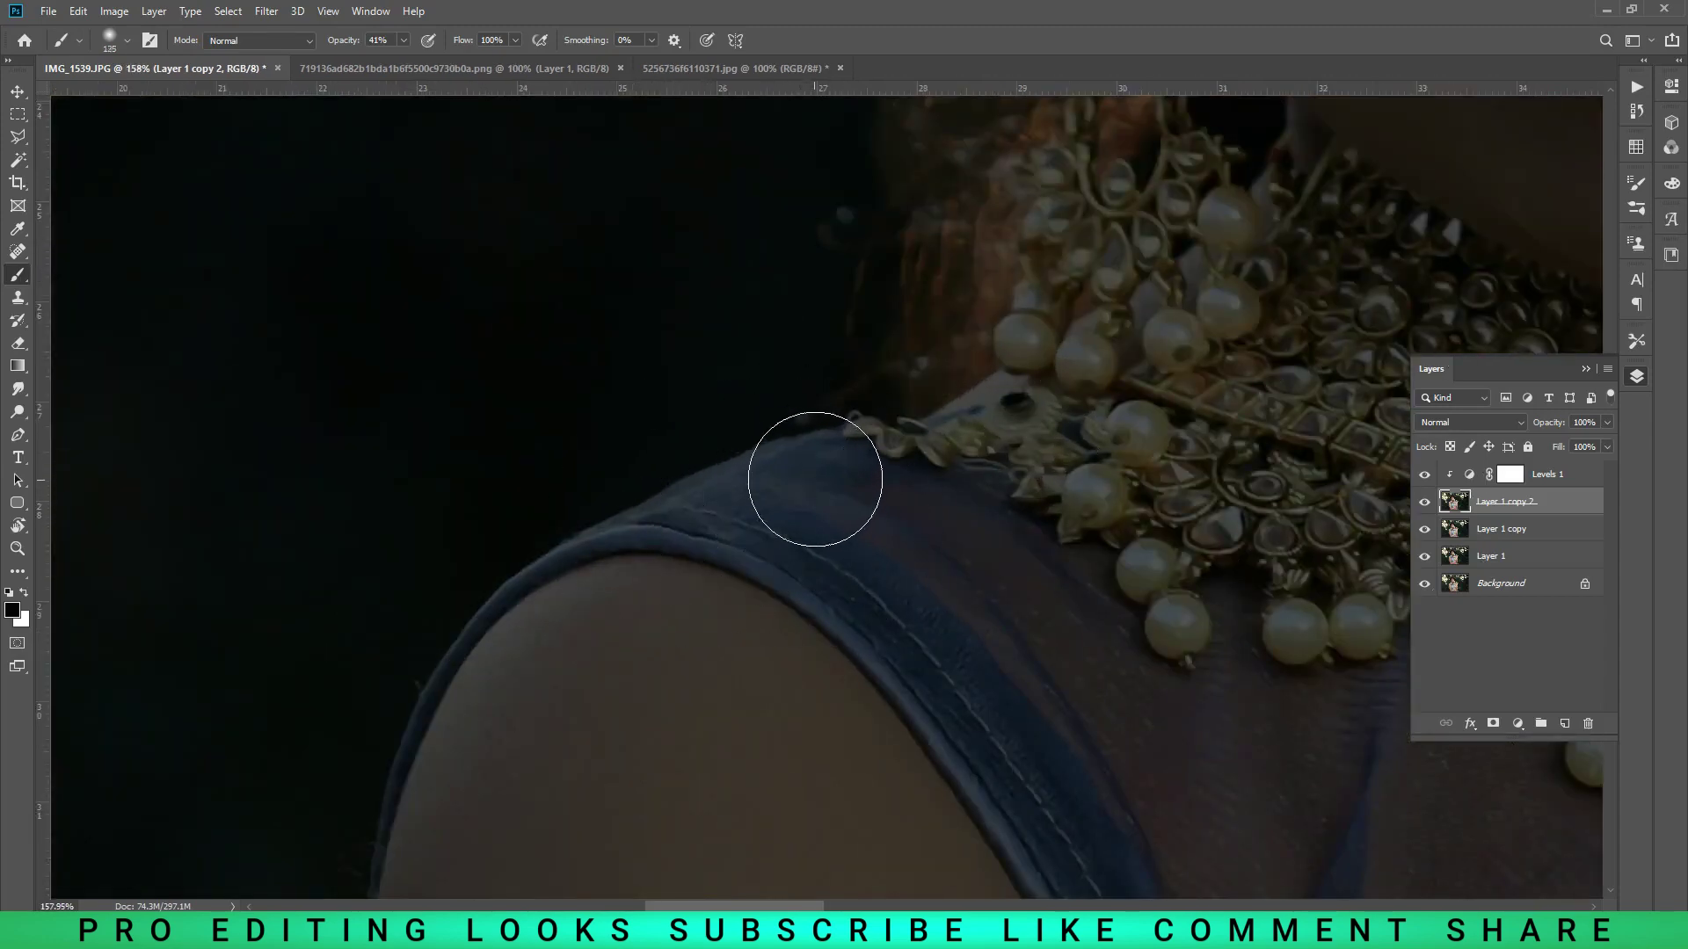
{"action": "left_click_drag", "start_coordinate": [714, 510], "coordinate": [583, 602]}
{"action": "key", "text": "ctrl+z"}
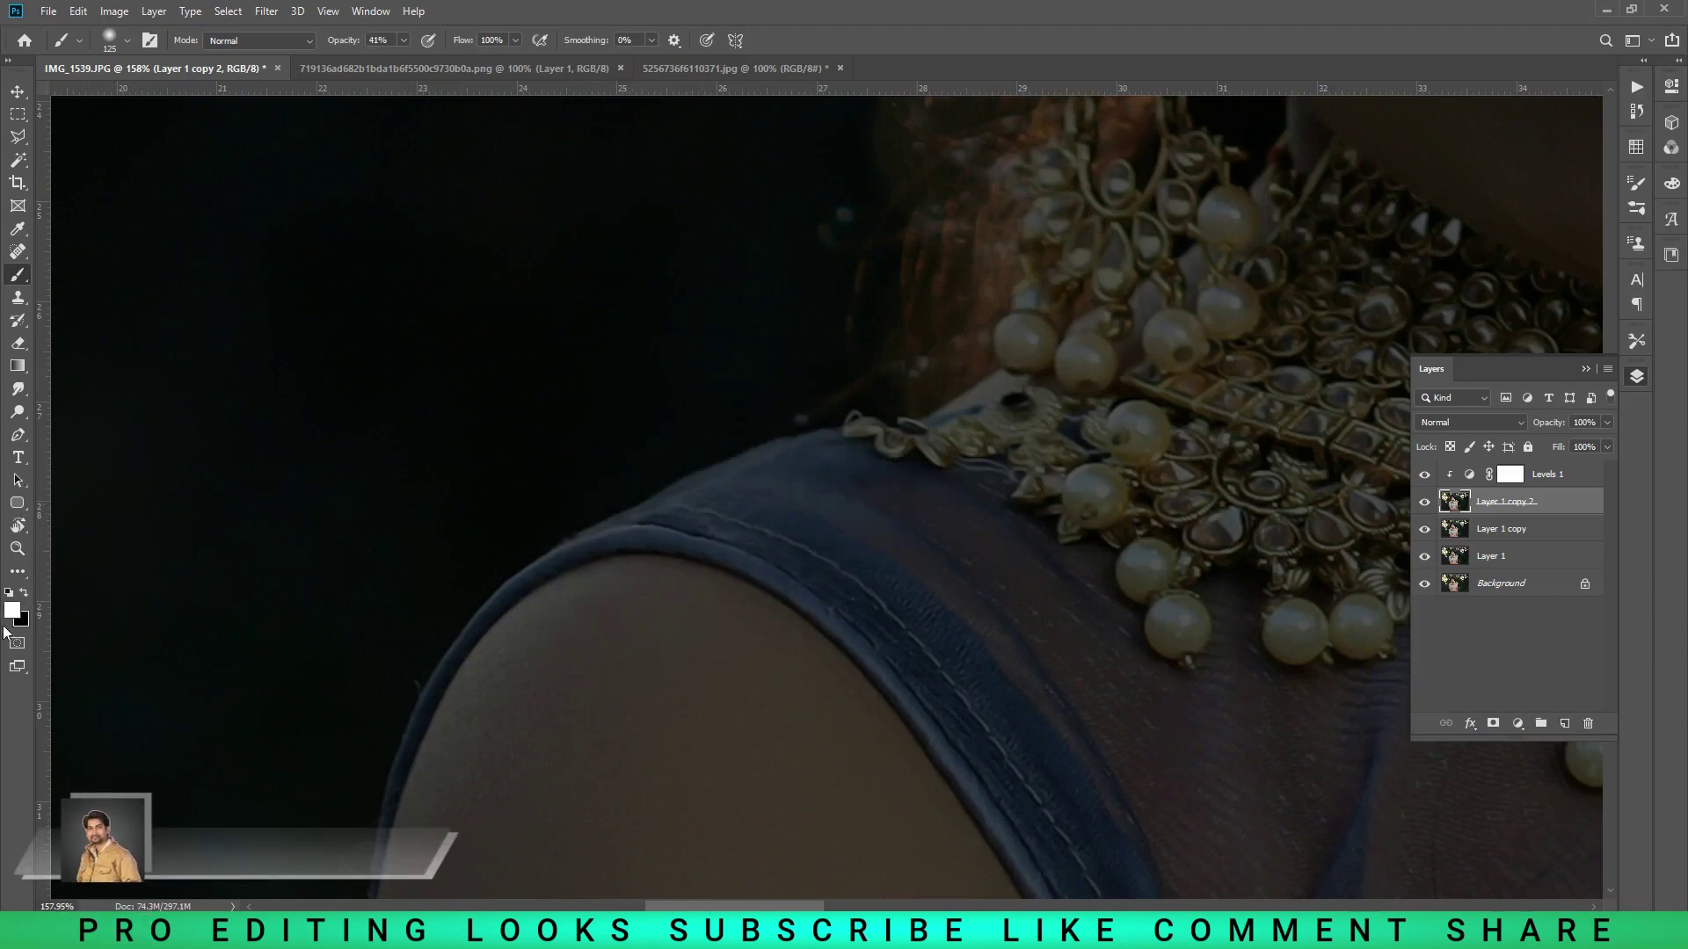
{"action": "left_click", "coordinate": [1510, 474]}
- Set black and paint the Levels mask along the strap top and shoulder edge
{"action": "left_click", "coordinate": [12, 610]}
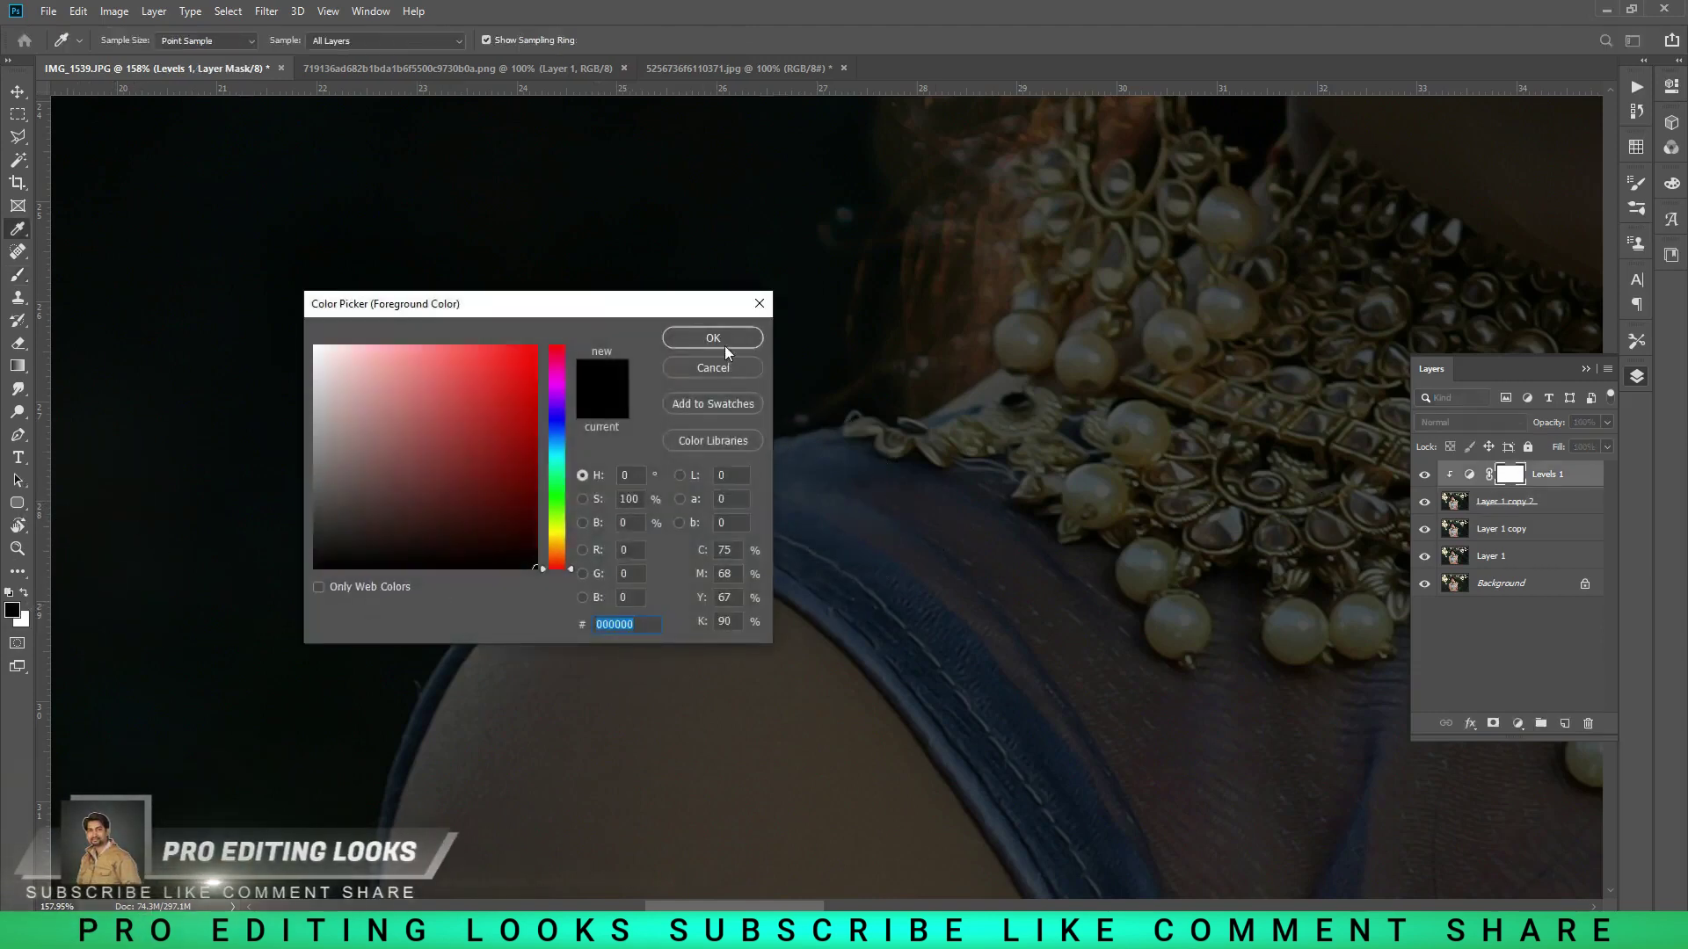
{"action": "left_click", "coordinate": [715, 335]}
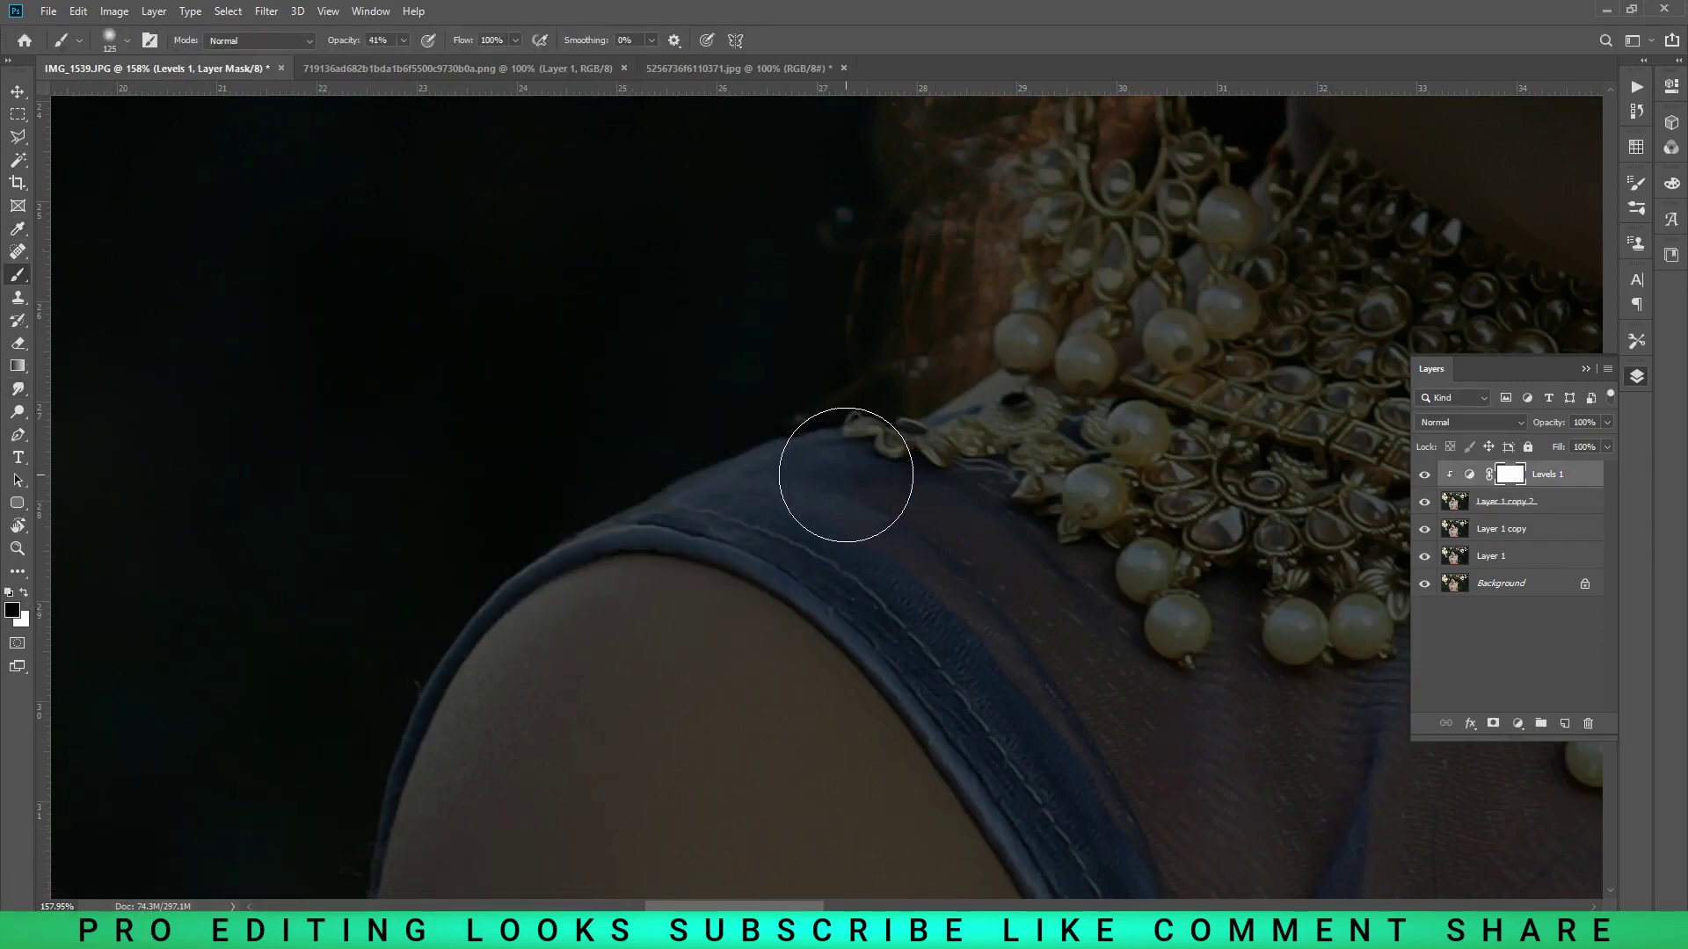
{"action": "left_click_drag", "start_coordinate": [618, 571], "coordinate": [629, 523]}
{"action": "scroll", "coordinate": [772, 603], "scroll_direction": "down", "scroll_amount": 5}
{"action": "scroll", "coordinate": [772, 603], "scroll_direction": "down", "scroll_amount": 1}
{"action": "mouse_move", "coordinate": [746, 522]}
{"action": "left_mouse_down"}
{"action": "mouse_move", "coordinate": [599, 615]}
{"action": "mouse_move", "coordinate": [593, 701]}
{"action": "left_mouse_up"}
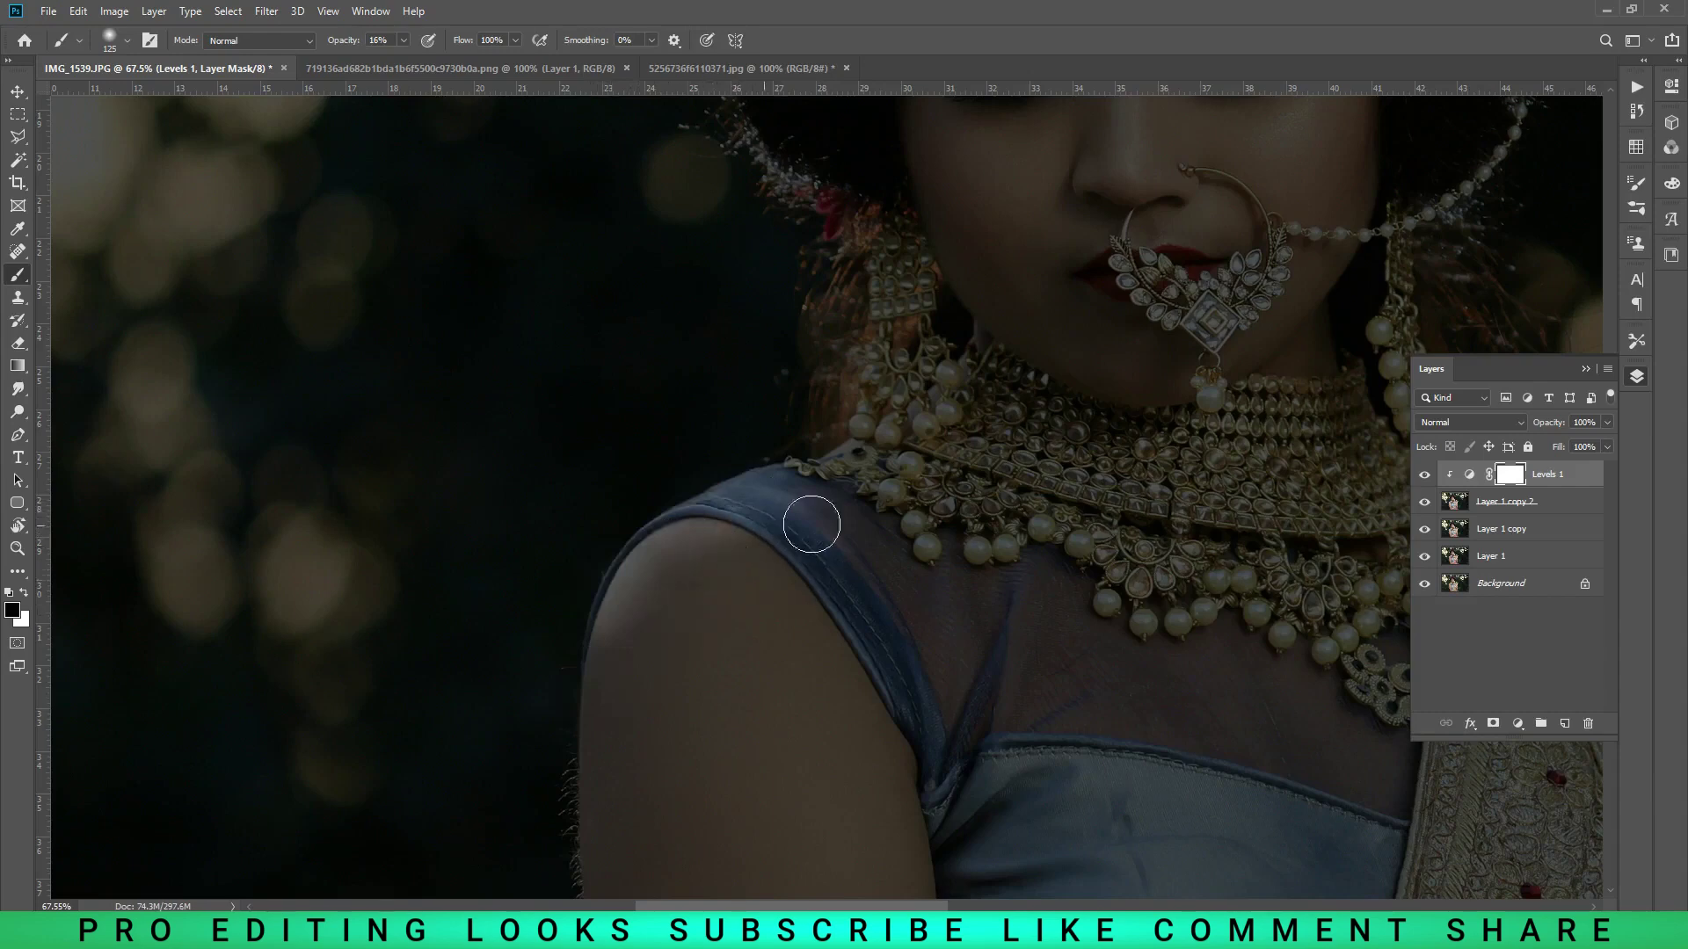
{"action": "left_click_drag", "start_coordinate": [1559, 424], "coordinate": [1539, 428]}
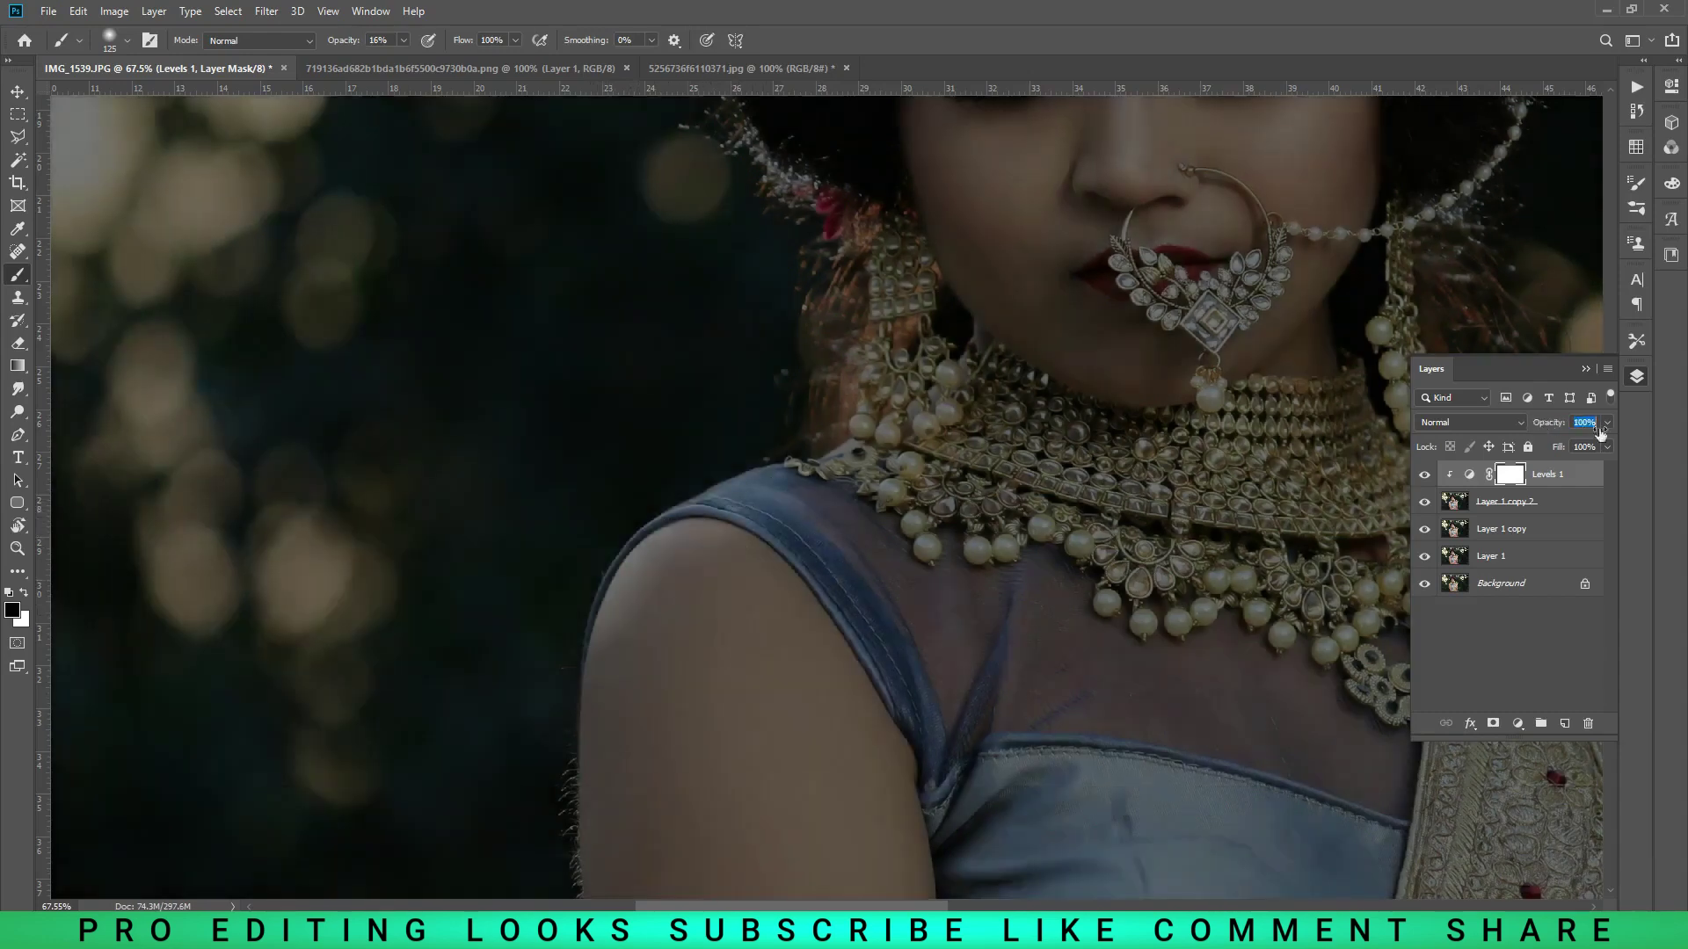
{"action": "key", "text": "Return"}
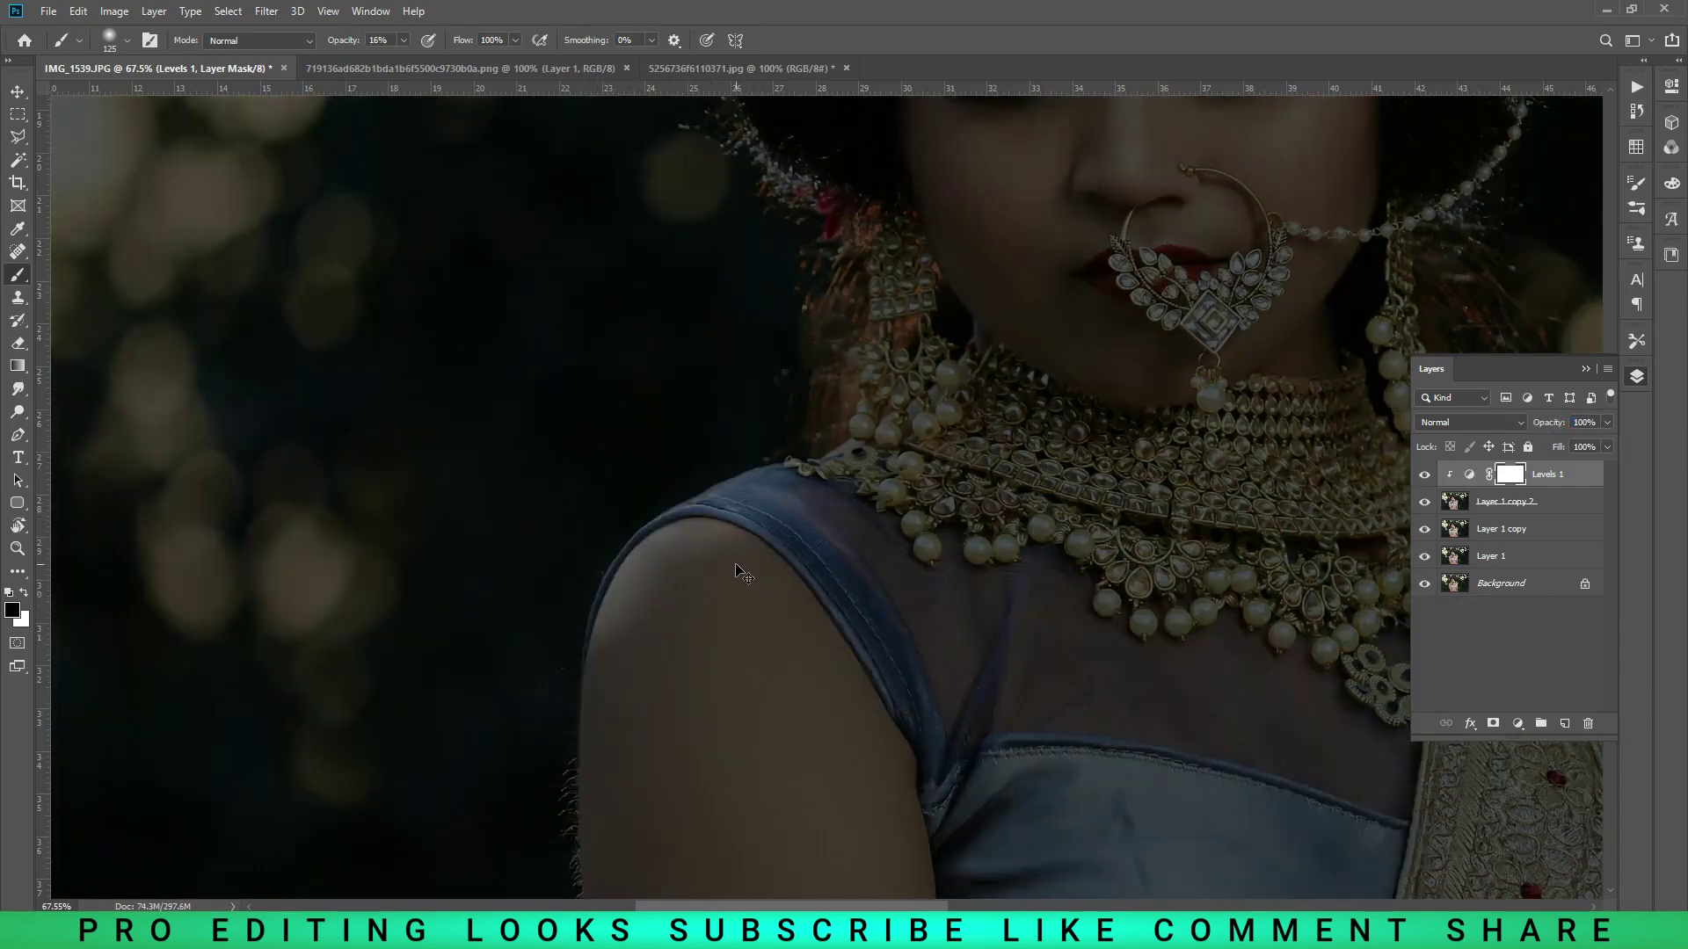
- Paint the mask over the upper shoulder and arm edge to restore their brightness
{"action": "scroll", "coordinate": [818, 583], "scroll_direction": "down", "scroll_amount": 3}
{"action": "scroll", "coordinate": [817, 583], "scroll_direction": "down", "scroll_amount": 2}
{"action": "scroll", "coordinate": [1052, 539], "scroll_direction": "up", "scroll_amount": 3}
{"action": "scroll", "coordinate": [863, 509], "scroll_direction": "up", "scroll_amount": 2}
{"action": "scroll", "coordinate": [518, 735], "scroll_direction": "up", "scroll_amount": 1}
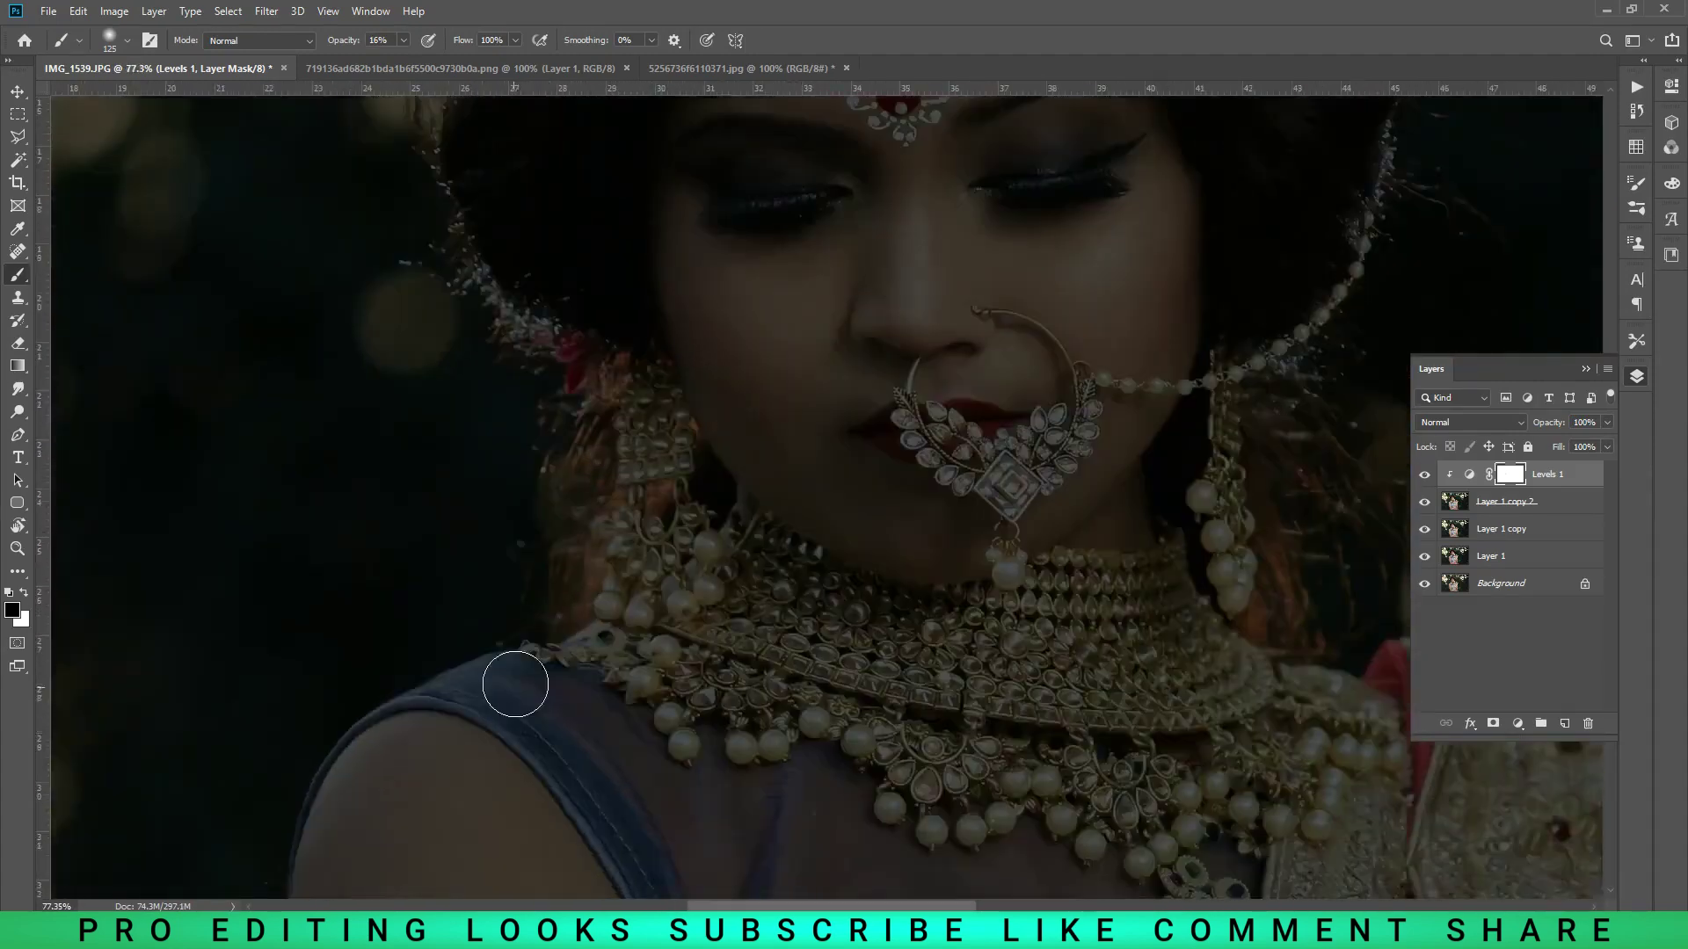
{"action": "scroll", "coordinate": [466, 700], "scroll_direction": "down", "scroll_amount": 1}
{"action": "scroll", "coordinate": [399, 572], "scroll_direction": "down", "scroll_amount": 1}
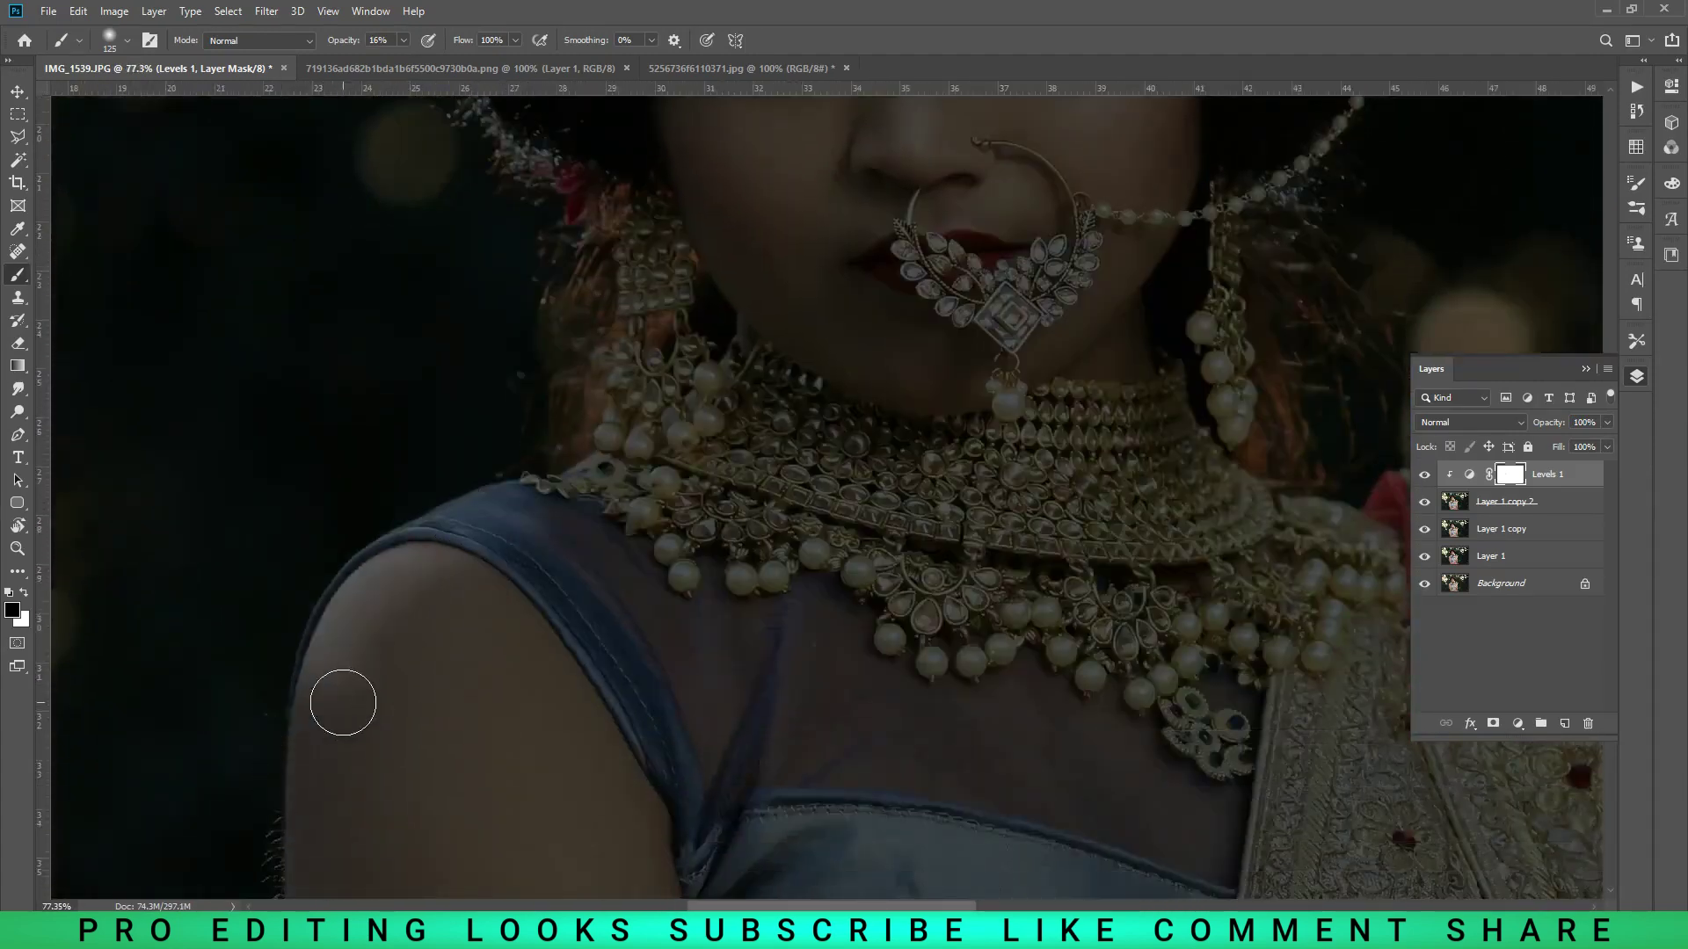
{"action": "scroll", "coordinate": [343, 703], "scroll_direction": "down", "scroll_amount": 2}
{"action": "scroll", "coordinate": [364, 262], "scroll_direction": "down", "scroll_amount": 2}
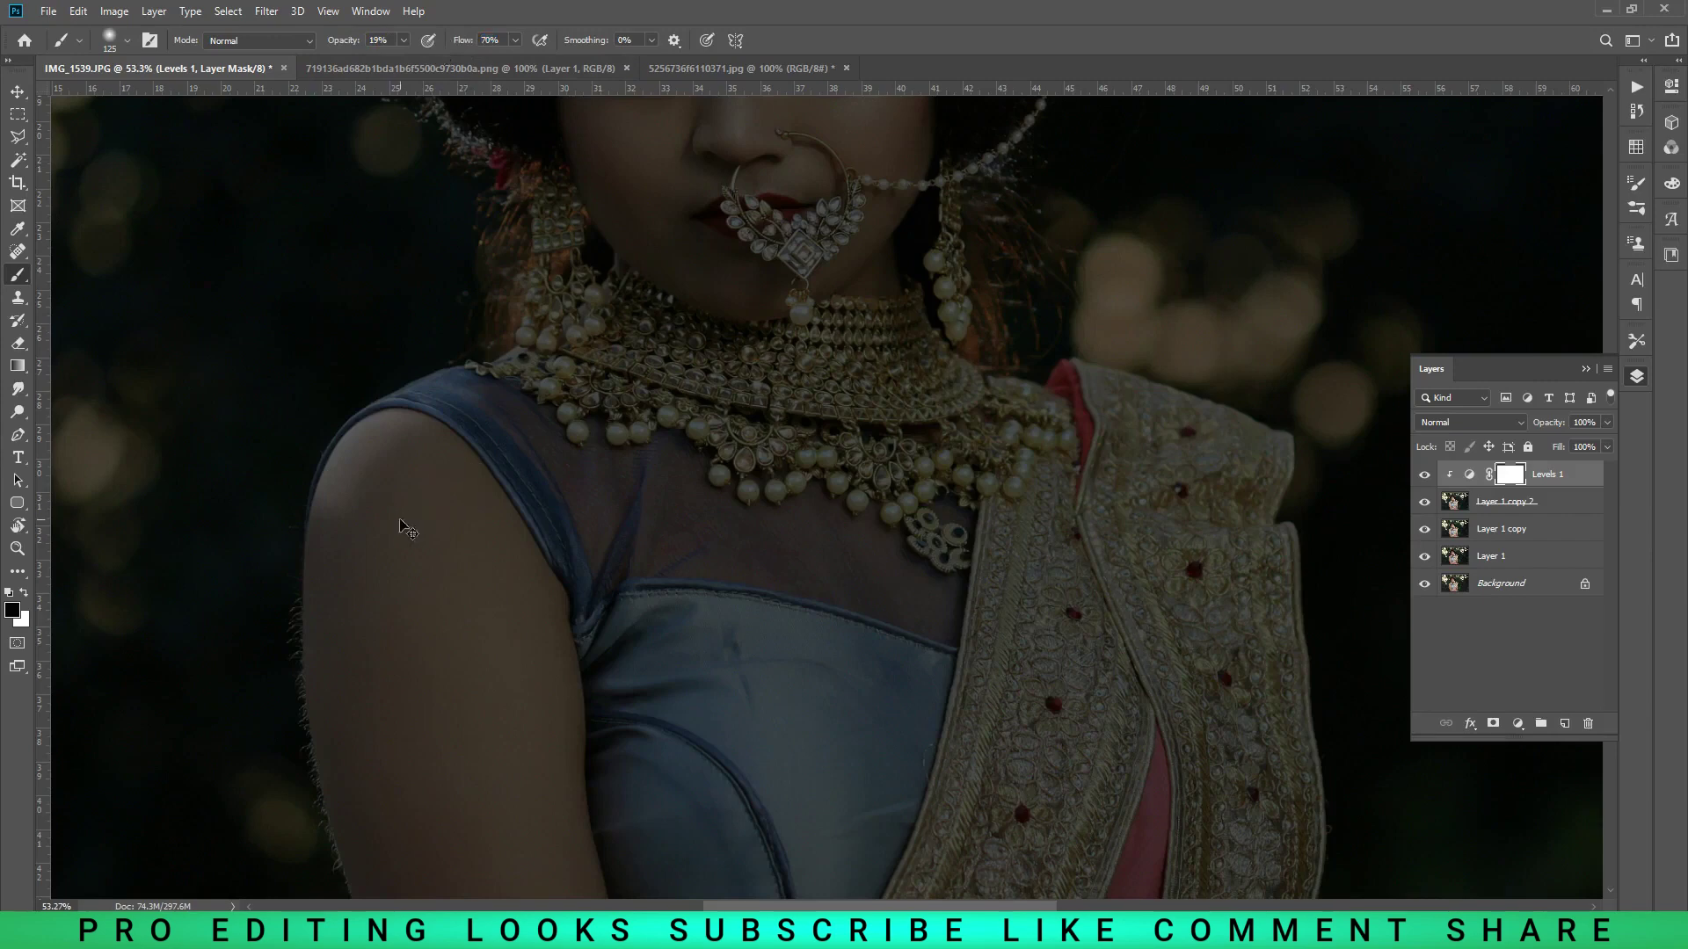
{"action": "left_click_drag", "start_coordinate": [400, 520], "coordinate": [405, 549]}
{"action": "mouse_move", "coordinate": [430, 406]}
{"action": "left_mouse_down"}
{"action": "mouse_move", "coordinate": [343, 516]}
{"action": "mouse_move", "coordinate": [300, 616]}
{"action": "left_mouse_up"}
- Brush repeated mask strokes down the arm to the elbow
{"action": "scroll", "coordinate": [368, 649], "scroll_direction": "down", "scroll_amount": 2}
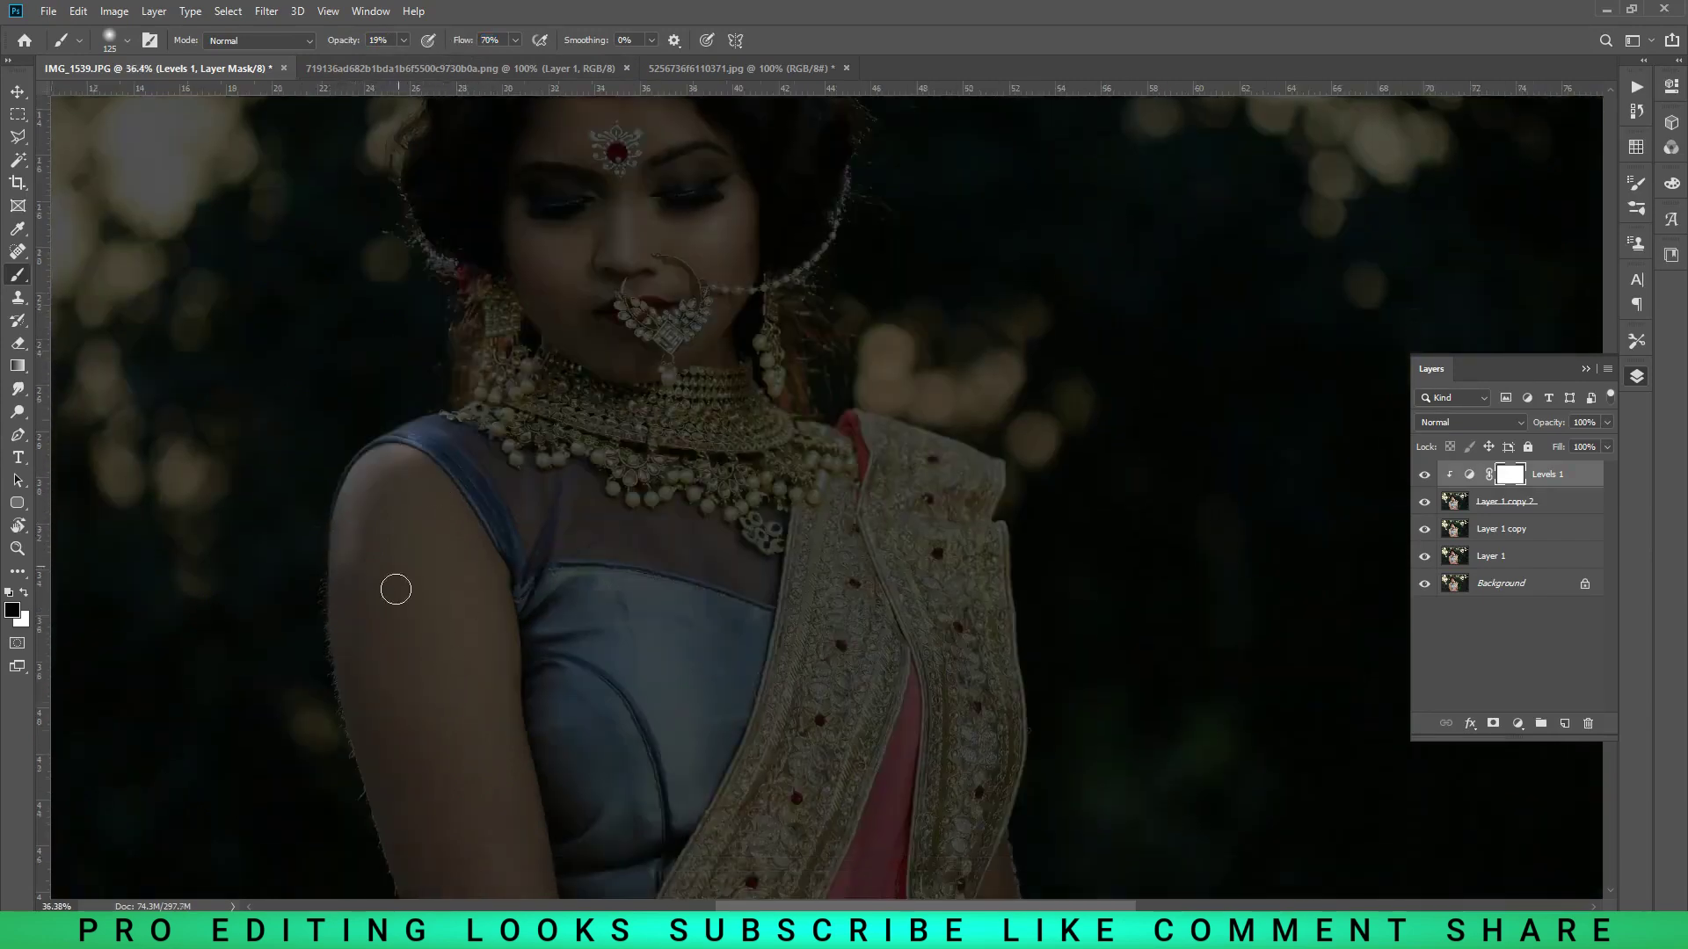
{"action": "scroll", "coordinate": [481, 510], "scroll_direction": "down", "scroll_amount": 2}
{"action": "left_click_drag", "start_coordinate": [483, 444], "coordinate": [539, 803]}
{"action": "scroll", "coordinate": [539, 802], "scroll_direction": "down", "scroll_amount": 2}
{"action": "mouse_move", "coordinate": [495, 392]}
{"action": "left_mouse_down"}
{"action": "mouse_move", "coordinate": [564, 763]}
{"action": "mouse_move", "coordinate": [648, 836]}
{"action": "left_mouse_up"}
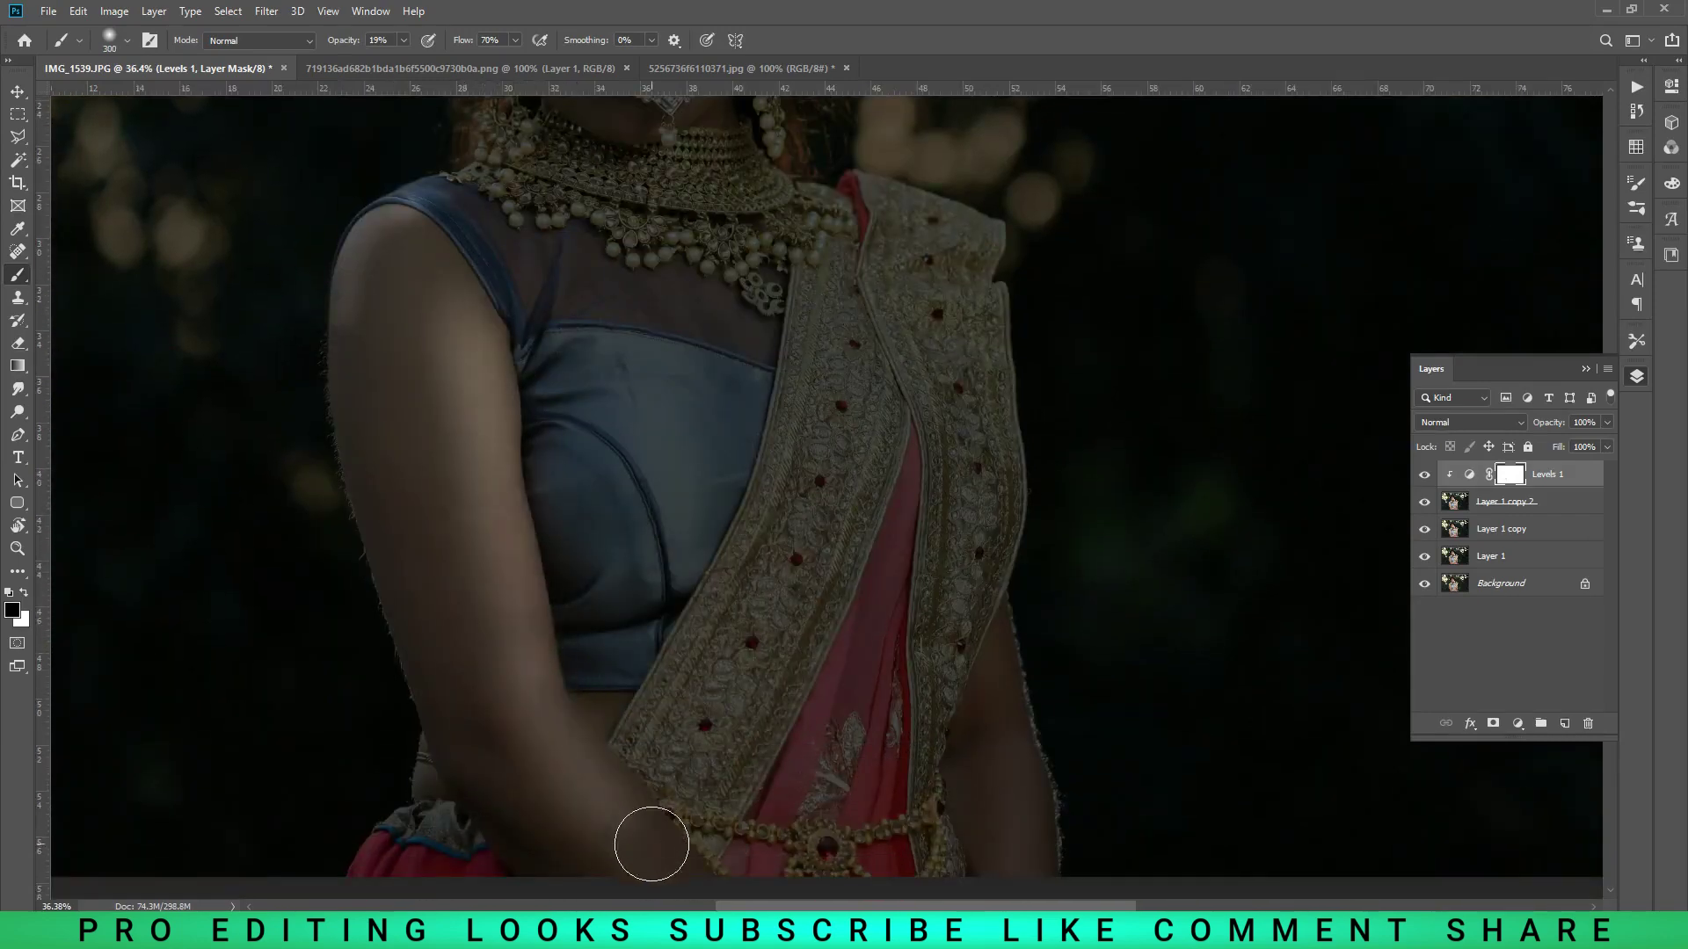
{"action": "scroll", "coordinate": [648, 836], "scroll_direction": "down", "scroll_amount": 1}
{"action": "scroll", "coordinate": [712, 791], "scroll_direction": "down", "scroll_amount": 1}
{"action": "scroll", "coordinate": [694, 716], "scroll_direction": "down", "scroll_amount": 3}
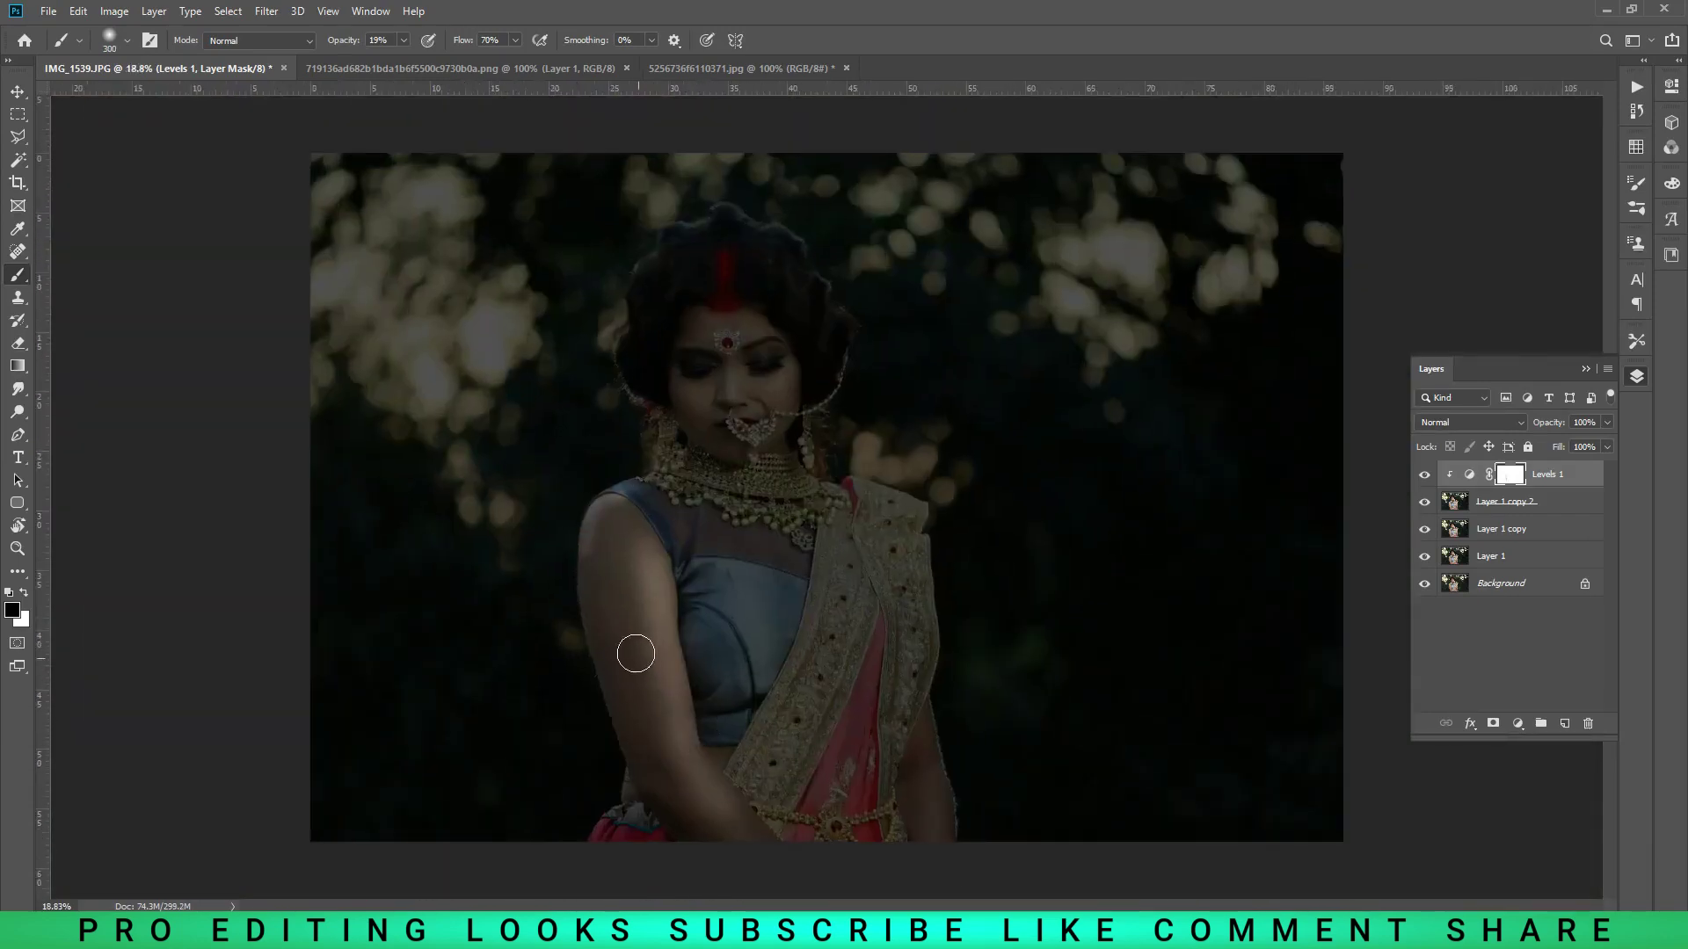
{"action": "scroll", "coordinate": [633, 648], "scroll_direction": "up", "scroll_amount": 1}
{"action": "left_click_drag", "start_coordinate": [565, 557], "coordinate": [616, 818]}
{"action": "left_click_drag", "start_coordinate": [613, 551], "coordinate": [657, 788]}
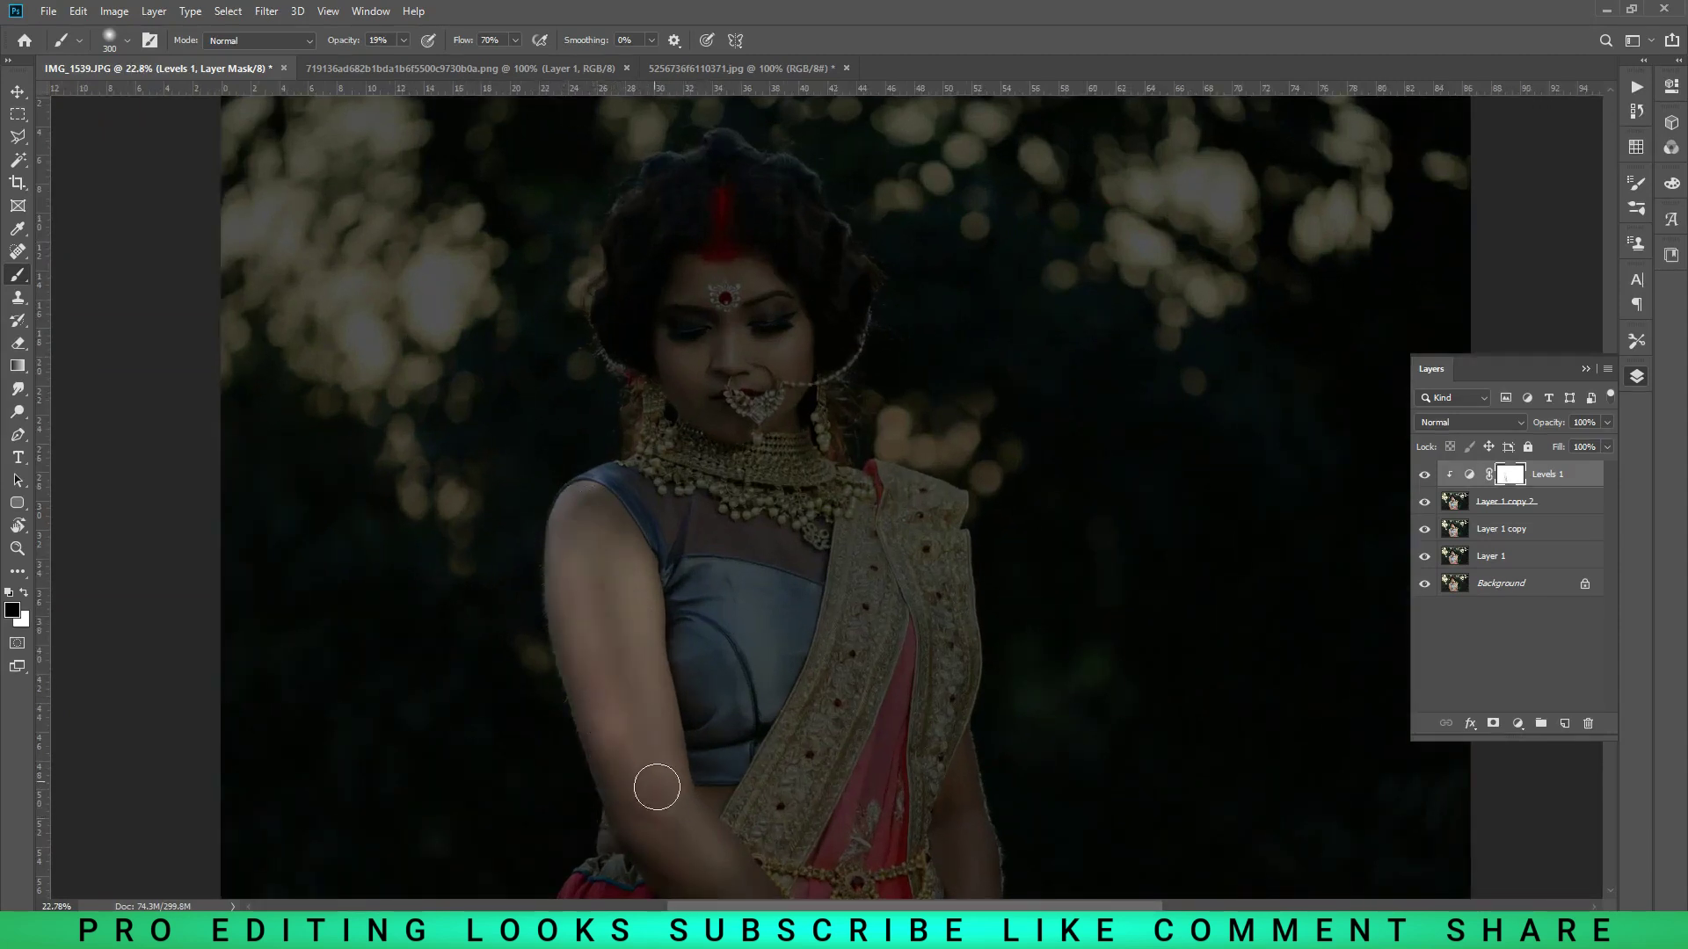
{"action": "left_click", "coordinate": [19, 92]}
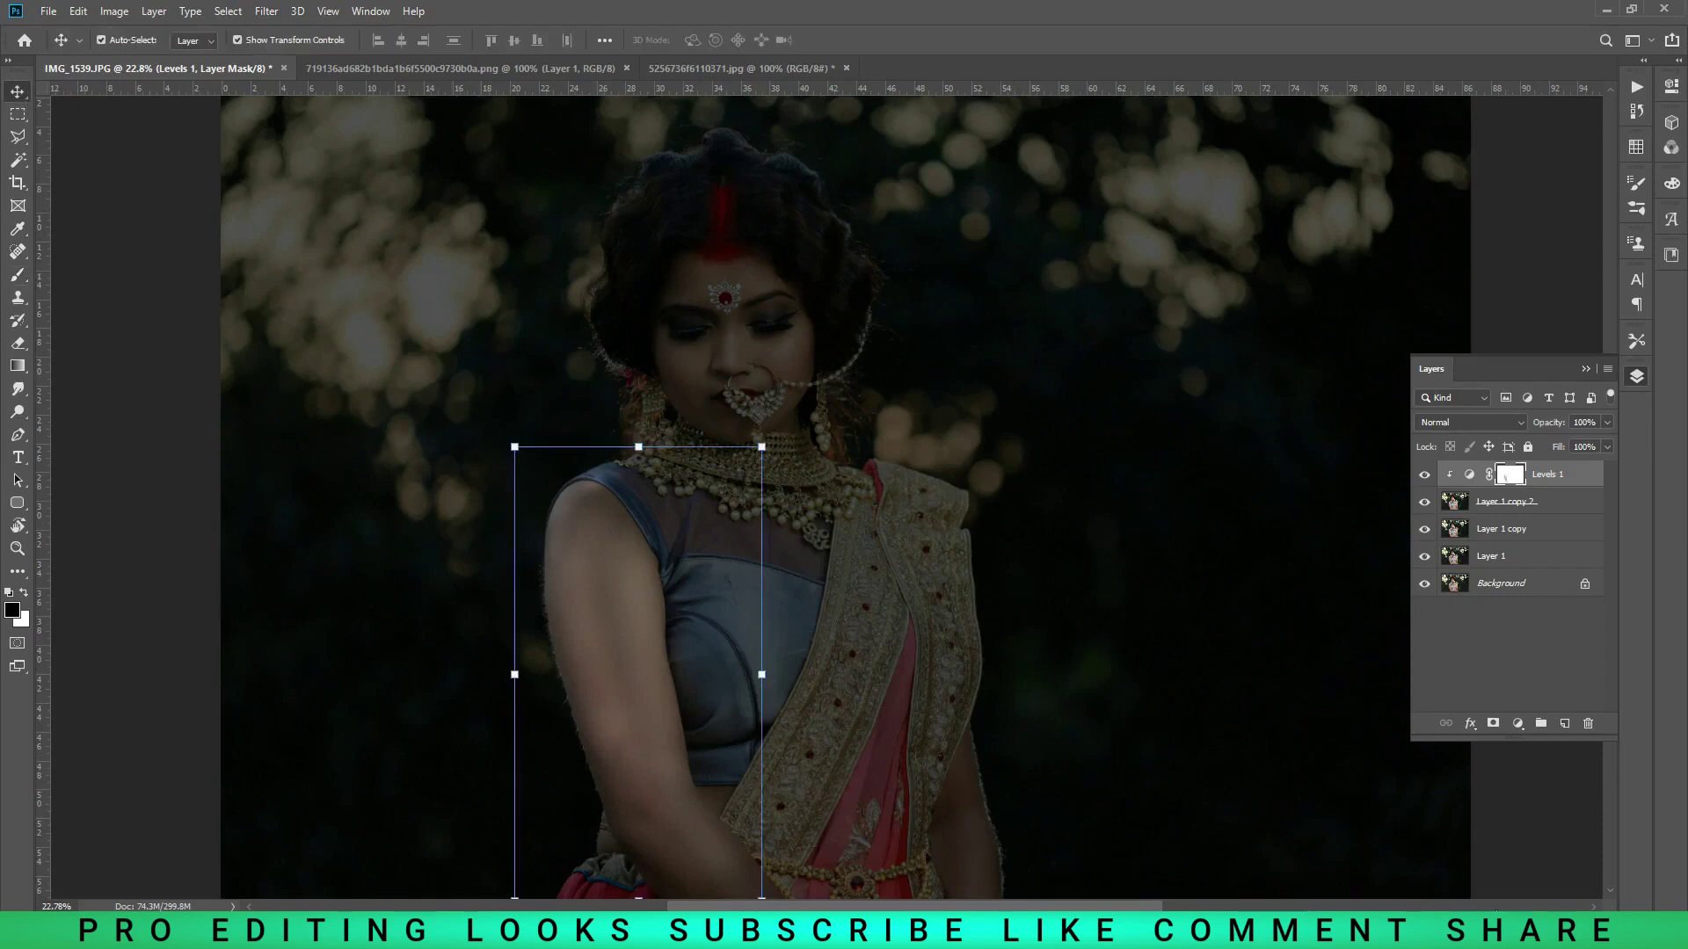
{"action": "right_click", "coordinate": [1511, 897]}
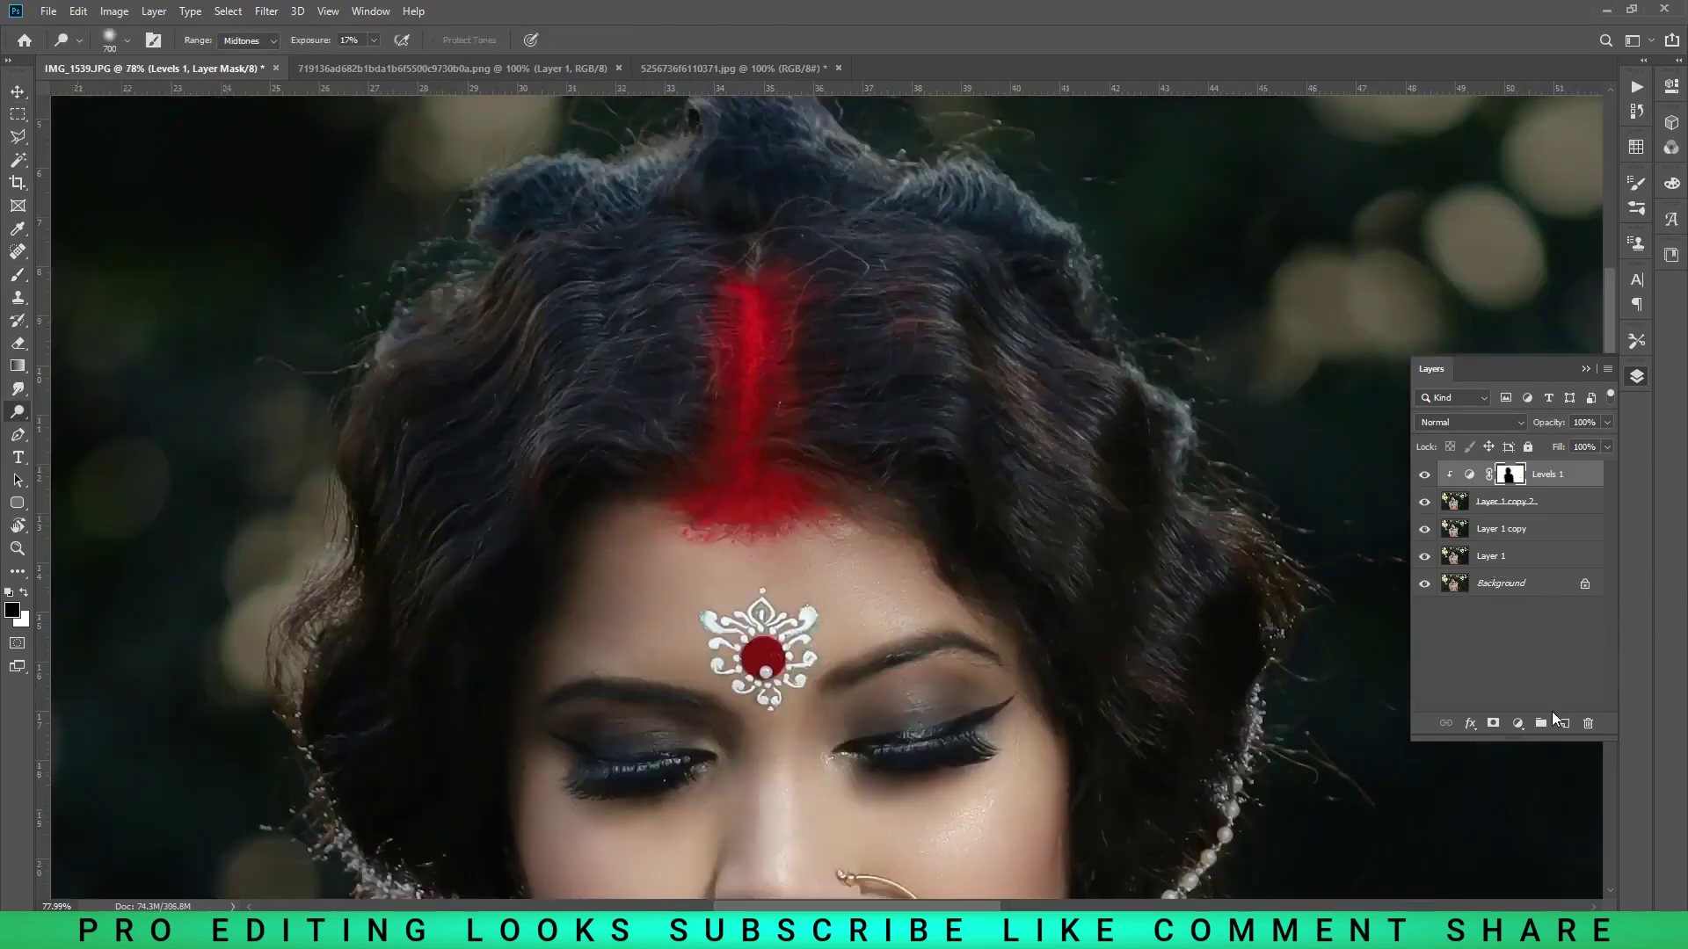
- Create a new Layer 2 and fill it with 50% Gray
{"action": "key", "text": "ctrl+shift+alt+n"}
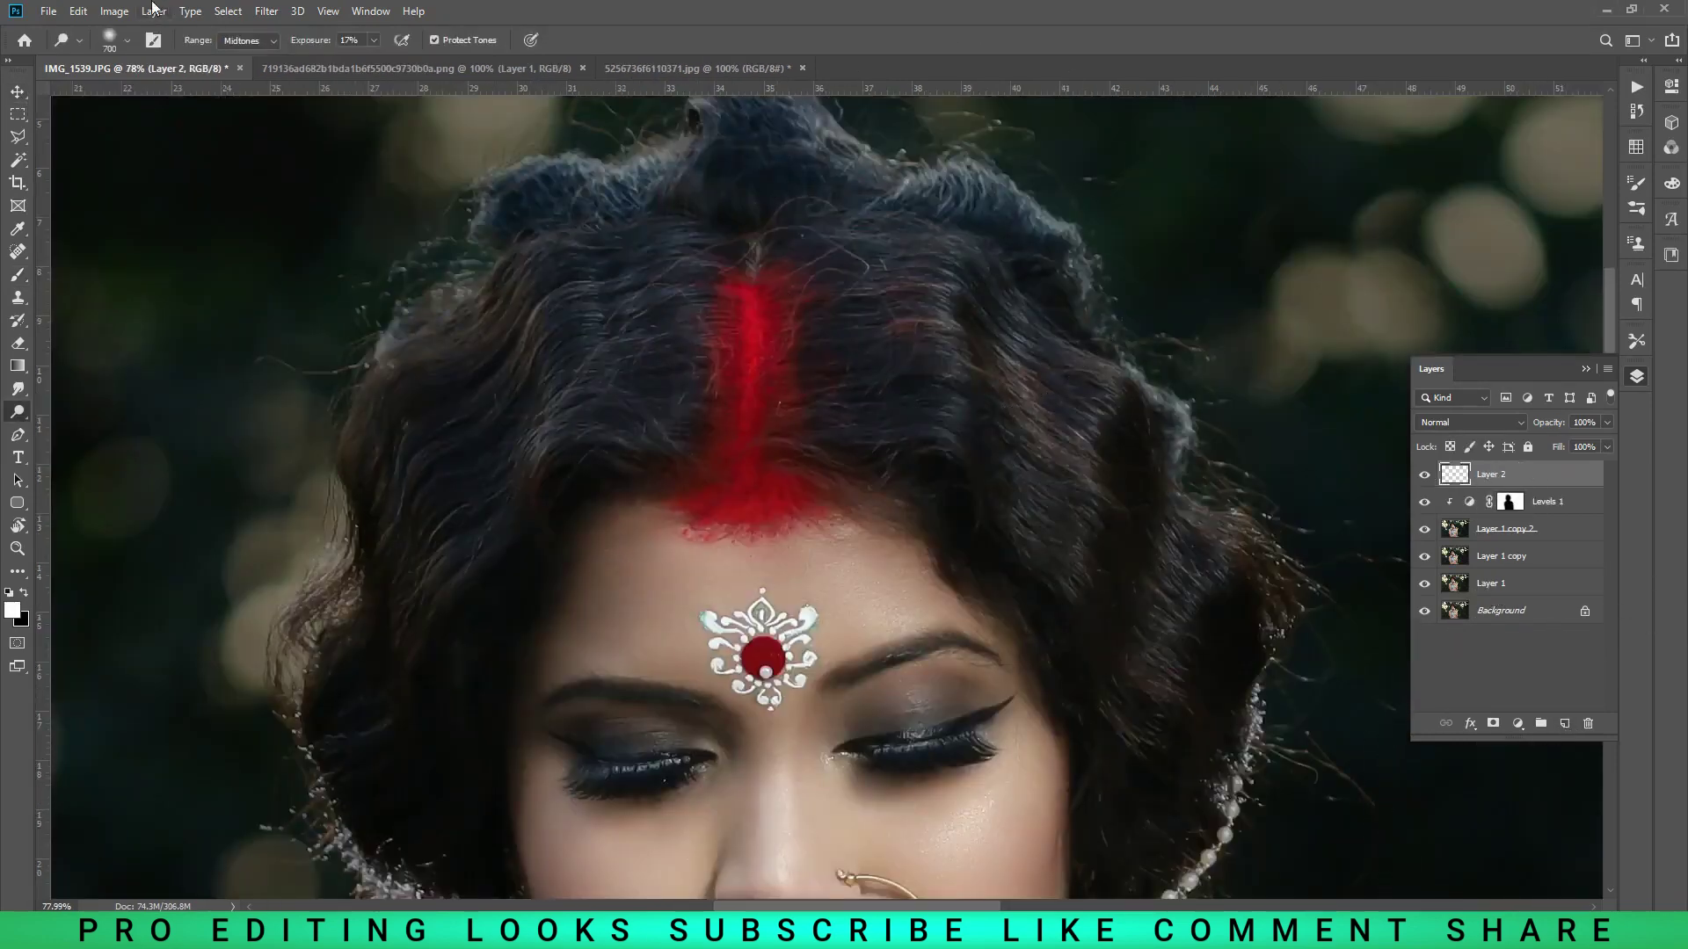
{"action": "left_click", "coordinate": [117, 12]}
{"action": "mouse_move", "coordinate": [145, 177]}
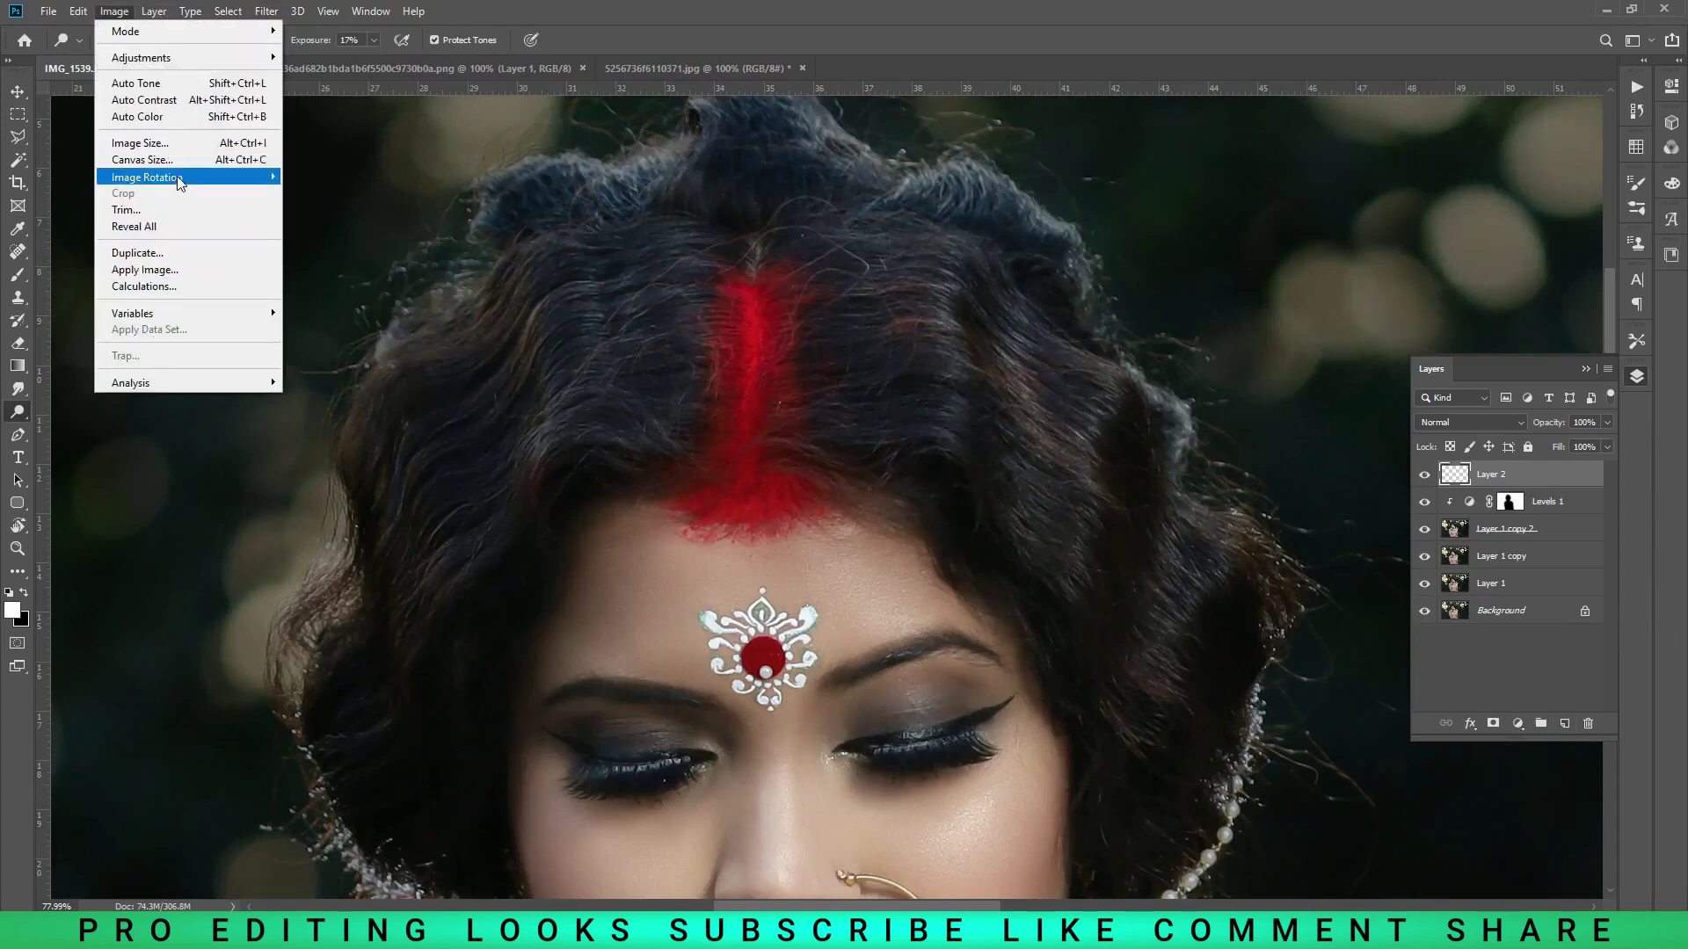
{"action": "left_click", "coordinate": [132, 287]}
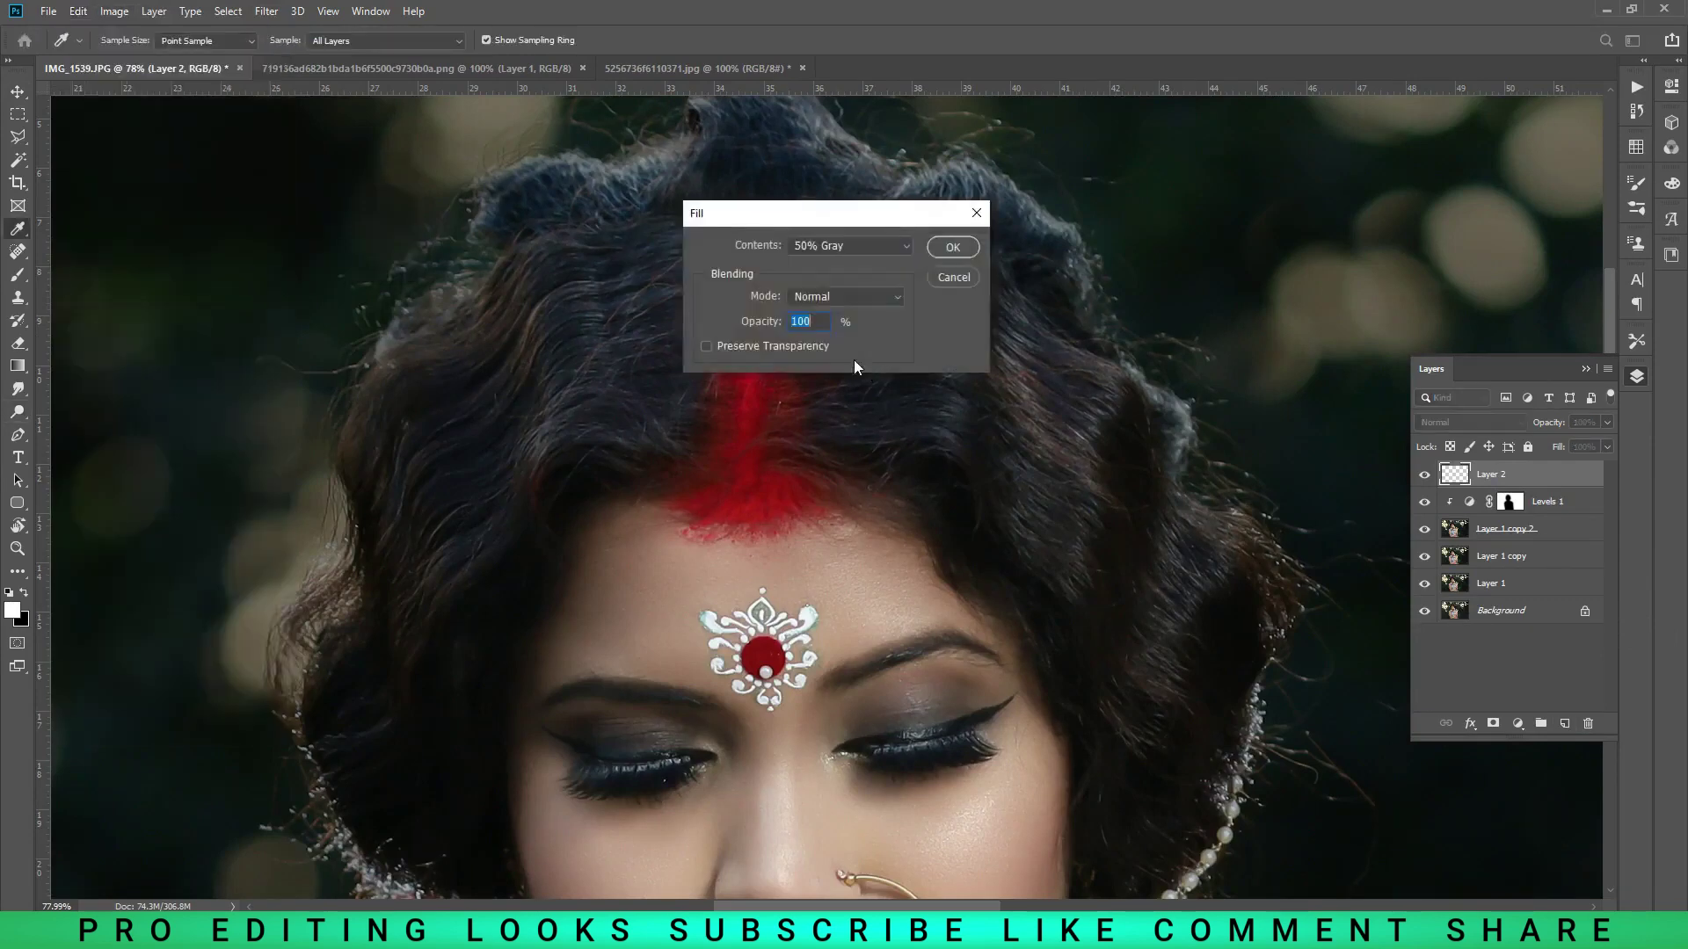
{"action": "left_click", "coordinate": [851, 245]}
{"action": "left_click", "coordinate": [851, 393]}
{"action": "key", "text": "o"}
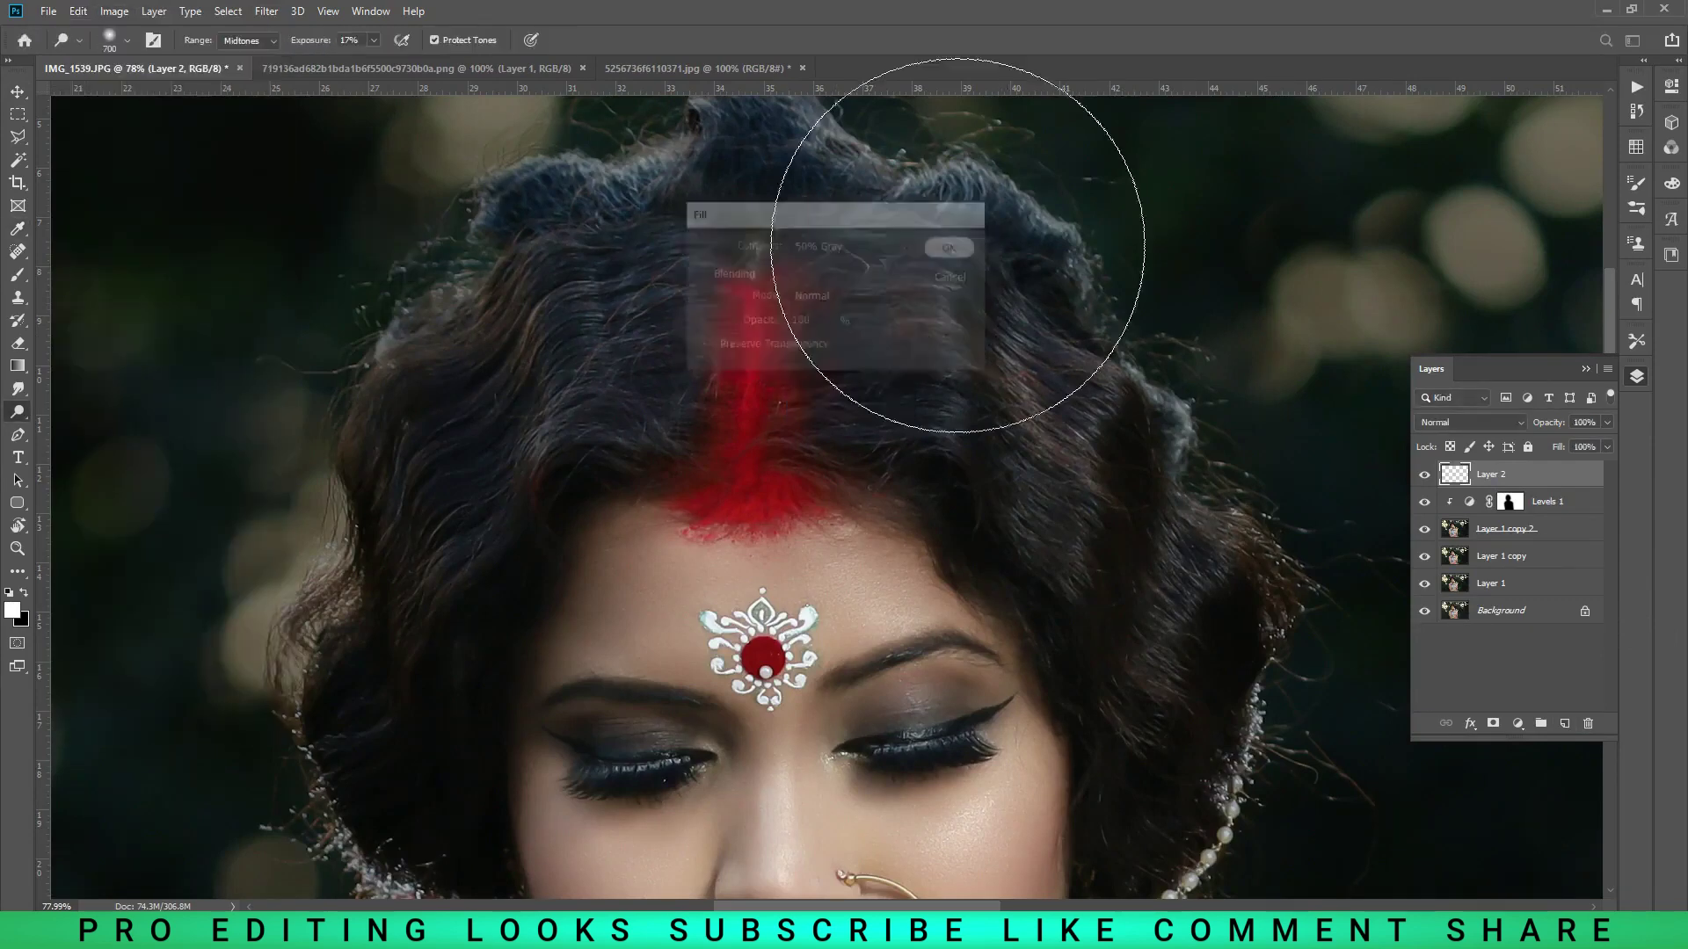
- Set Layer 2's blend mode to Overlay
{"action": "left_click", "coordinate": [952, 247]}
{"action": "left_click", "coordinate": [1470, 422]}
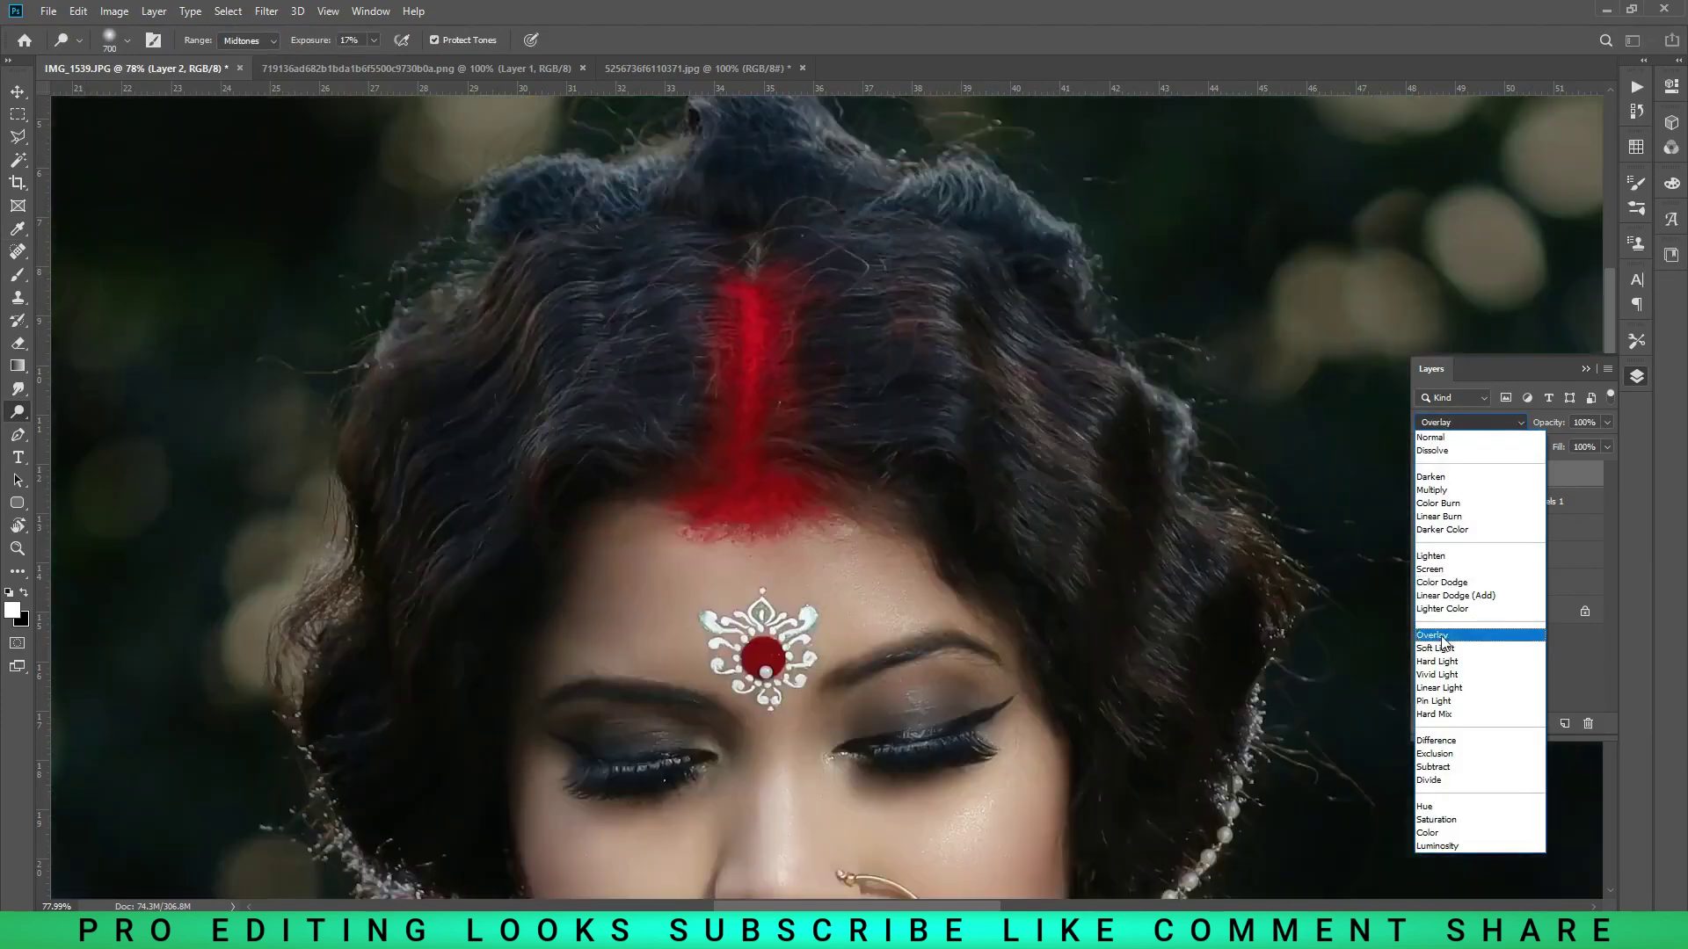
{"action": "left_click", "coordinate": [1440, 615]}
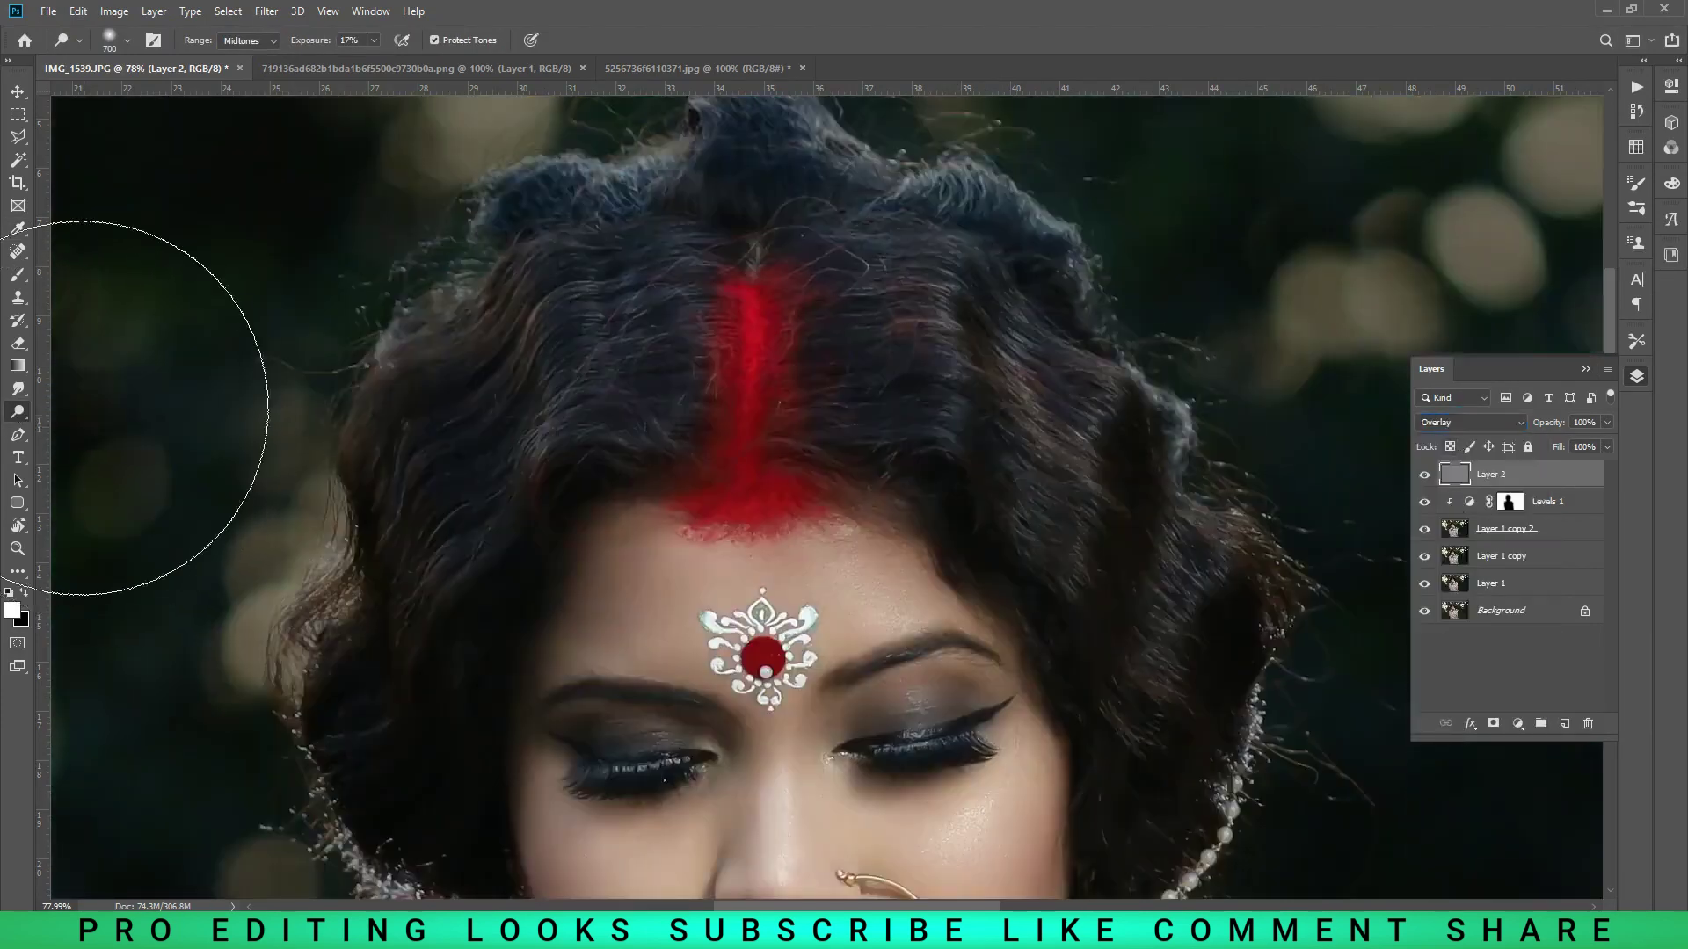
- Dodge the right side of the hair with a 300 px brush
{"action": "scroll", "coordinate": [976, 378], "scroll_direction": "down", "scroll_amount": 2}
{"action": "key", "text": "bracketleft"}
{"action": "key", "text": "bracketleft"}
{"action": "key", "text": "bracketleft"}
{"action": "key", "text": "bracketleft"}
{"action": "mouse_move", "coordinate": [917, 310]}
{"action": "left_mouse_down"}
{"action": "mouse_move", "coordinate": [1093, 483]}
{"action": "mouse_move", "coordinate": [1081, 425]}
{"action": "mouse_move", "coordinate": [1148, 674]}
{"action": "left_mouse_up"}
{"action": "scroll", "coordinate": [1093, 482], "scroll_direction": "down", "scroll_amount": 2}
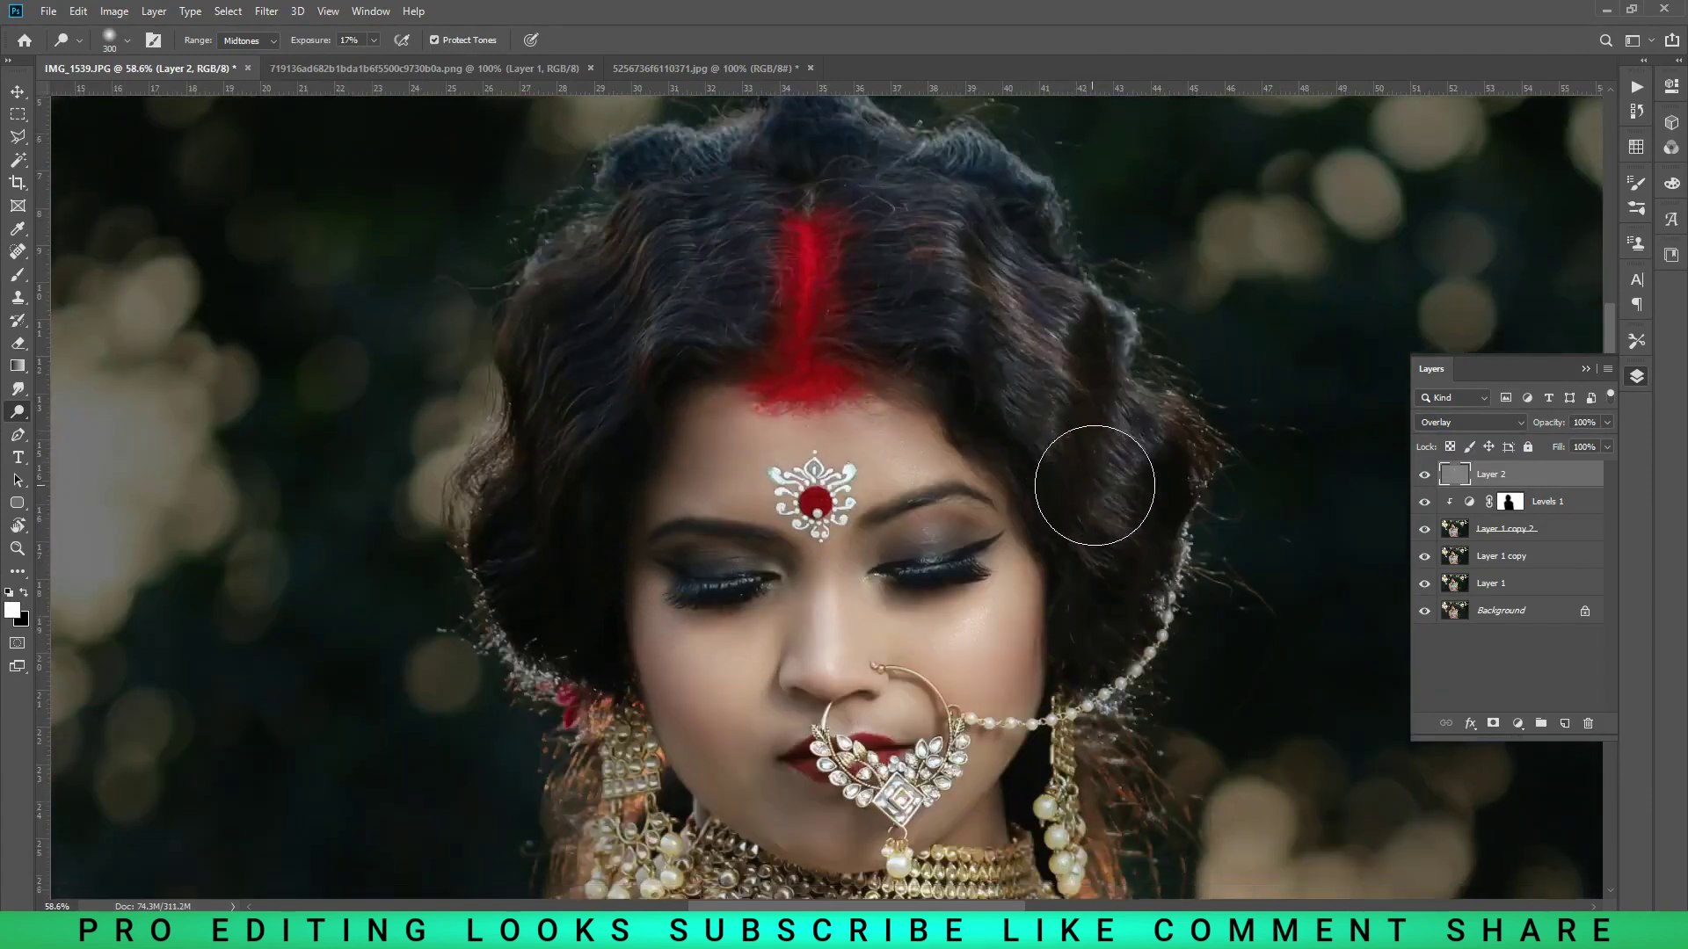
{"action": "scroll", "coordinate": [905, 448], "scroll_direction": "down", "scroll_amount": 1}
{"action": "scroll", "coordinate": [904, 435], "scroll_direction": "up", "scroll_amount": 2}
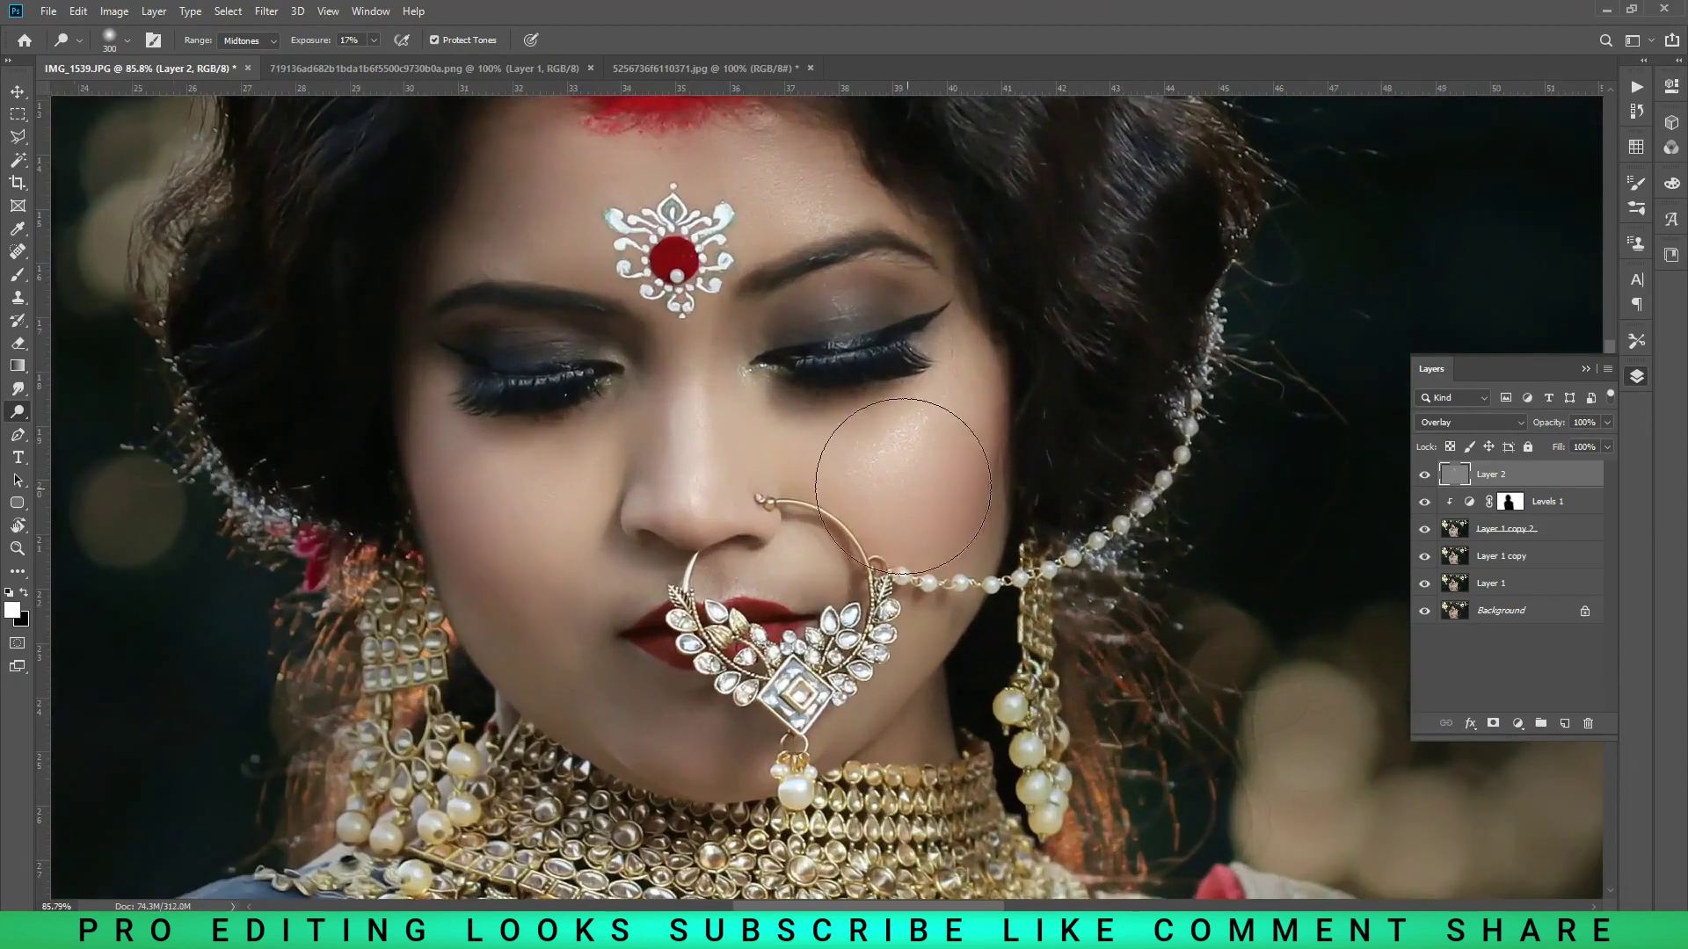
- Lighten the forehead and cheeks, stepping the dodge brush down from 200 to 125
{"action": "key", "text": "bracketleft"}
{"action": "left_click_drag", "start_coordinate": [763, 281], "coordinate": [835, 273]}
{"action": "key", "text": "bracketleft"}
{"action": "left_click_drag", "start_coordinate": [975, 497], "coordinate": [901, 578]}
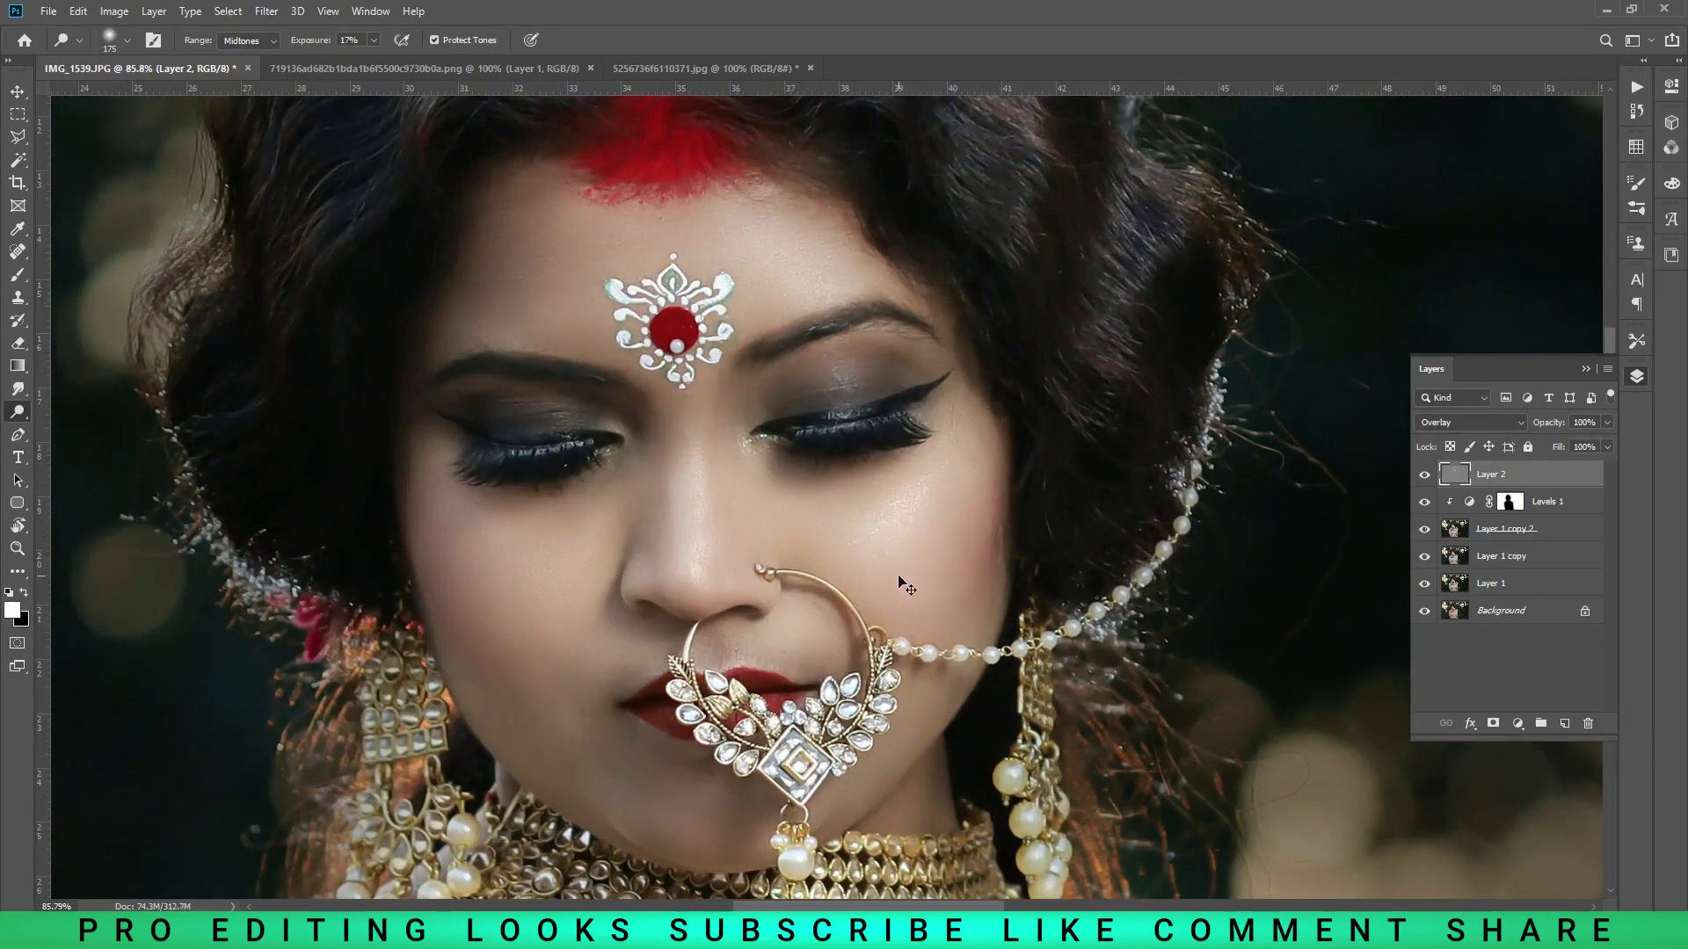
{"action": "key", "text": "bracketleft"}
{"action": "key", "text": "bracketleft"}
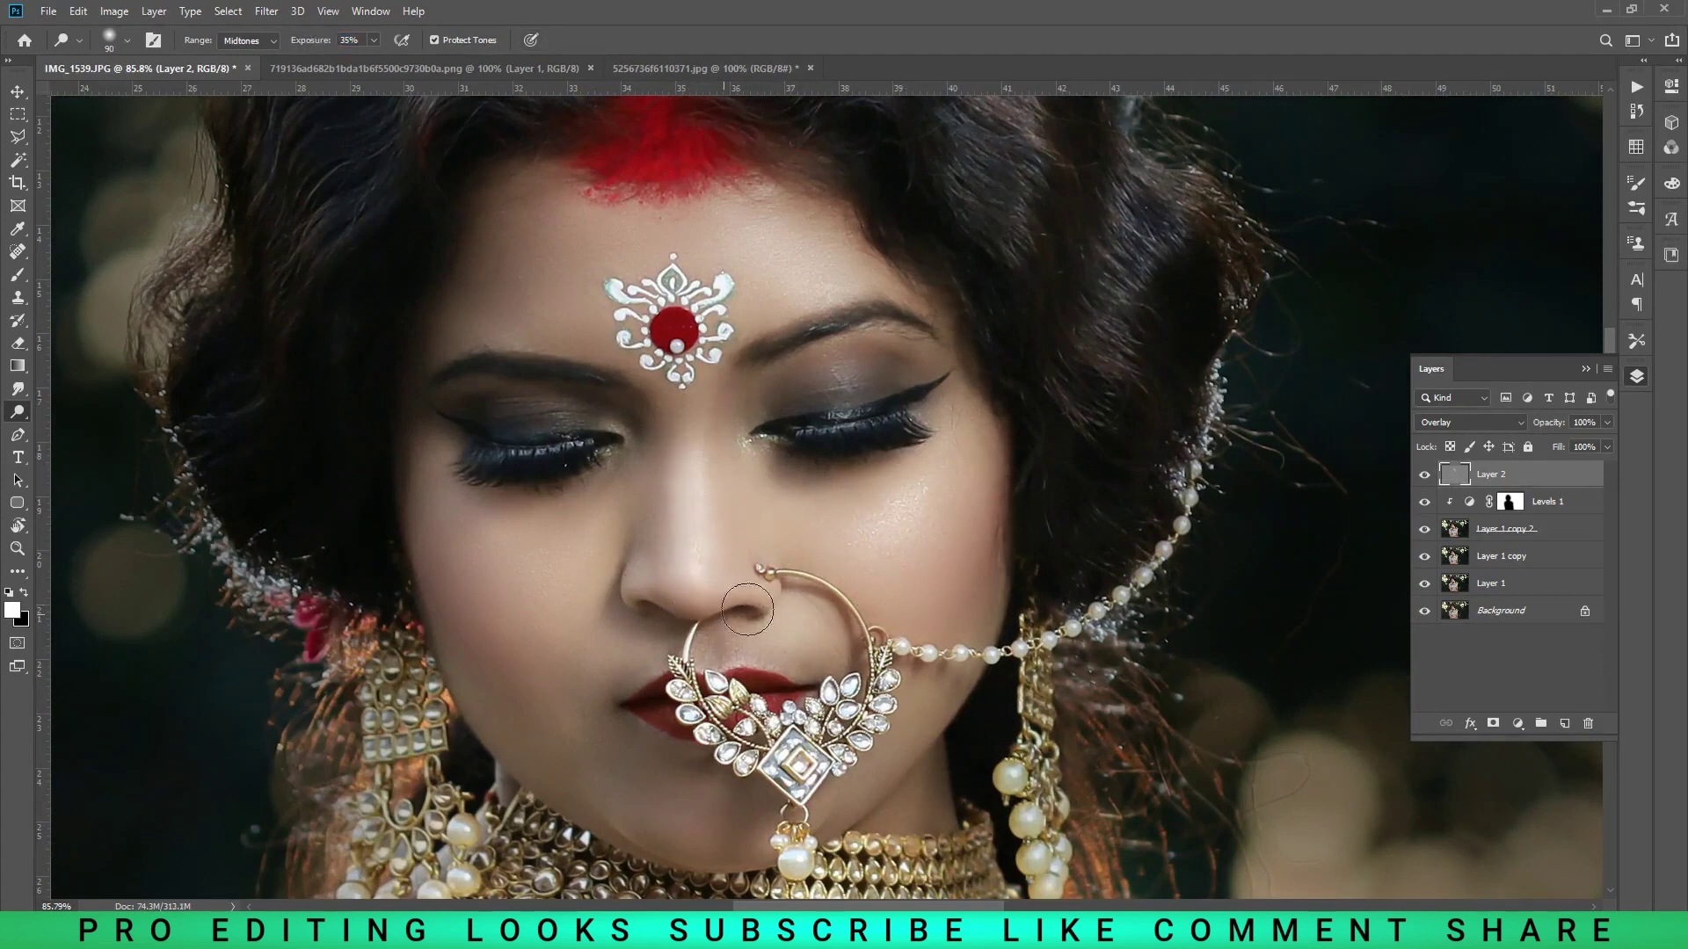
{"action": "left_click_drag", "start_coordinate": [950, 466], "coordinate": [924, 585]}
- Dodge the forearm between elbow and waist with a 400, then 300 brush
{"action": "key", "text": "bracketright"}
{"action": "key", "text": "bracketright"}
{"action": "key", "text": "bracketright"}
{"action": "scroll", "coordinate": [686, 743], "scroll_direction": "down", "scroll_amount": 1}
{"action": "scroll", "coordinate": [687, 743], "scroll_direction": "up", "scroll_amount": 1}
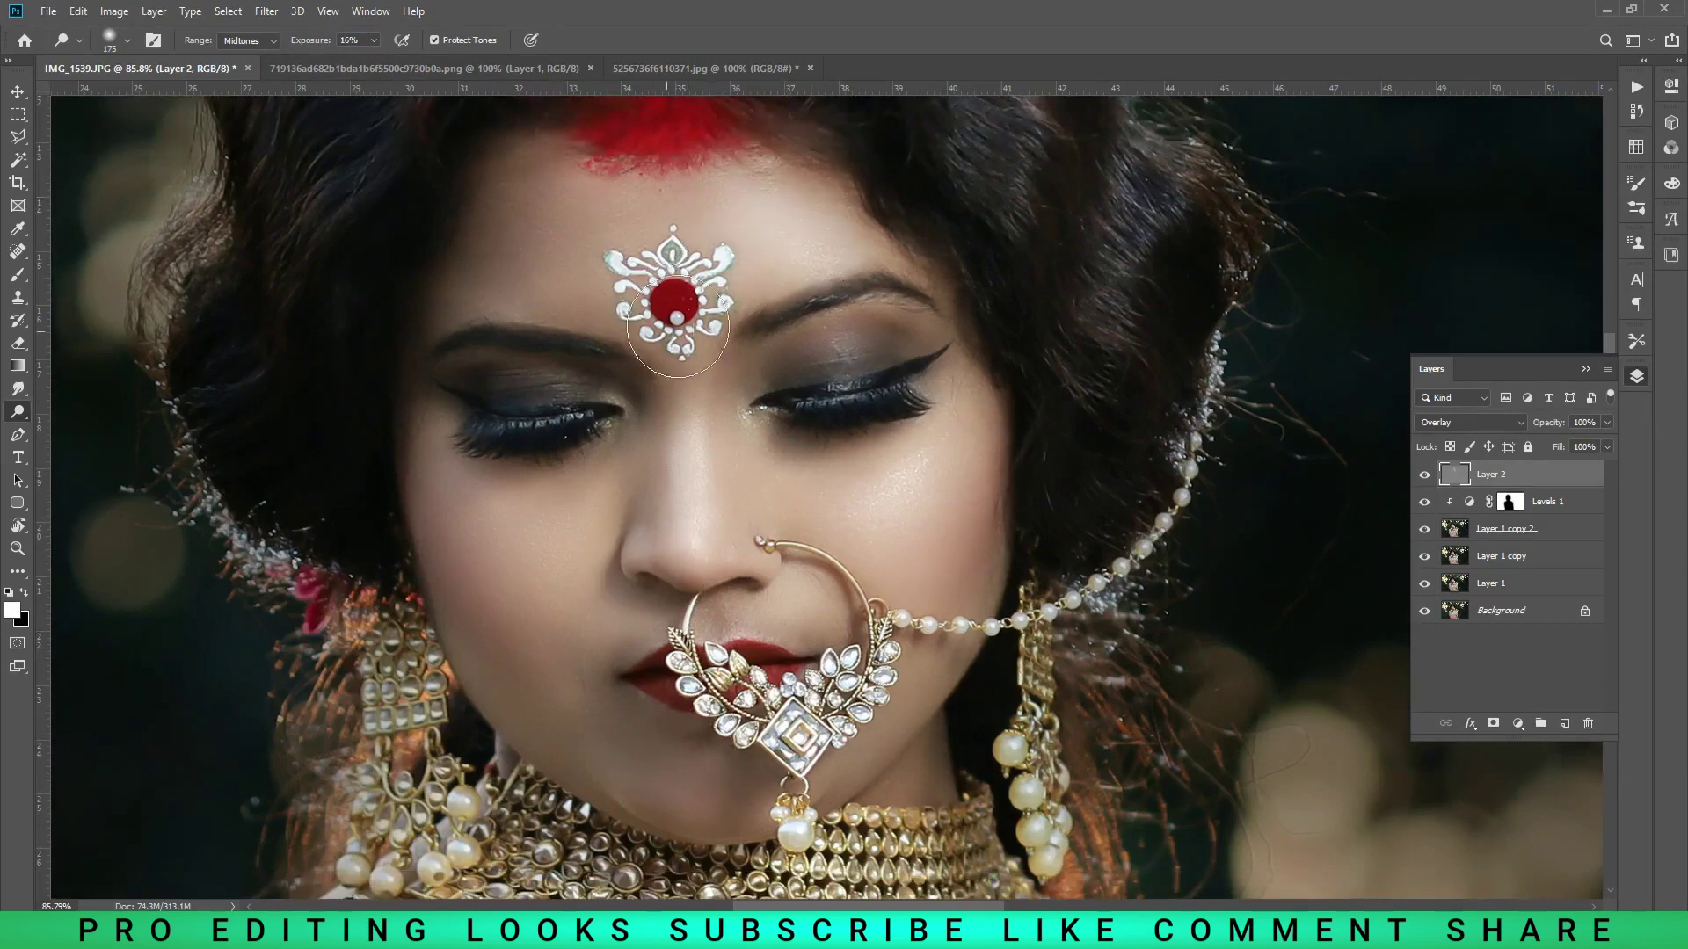
{"action": "scroll", "coordinate": [809, 585], "scroll_direction": "down", "scroll_amount": 1}
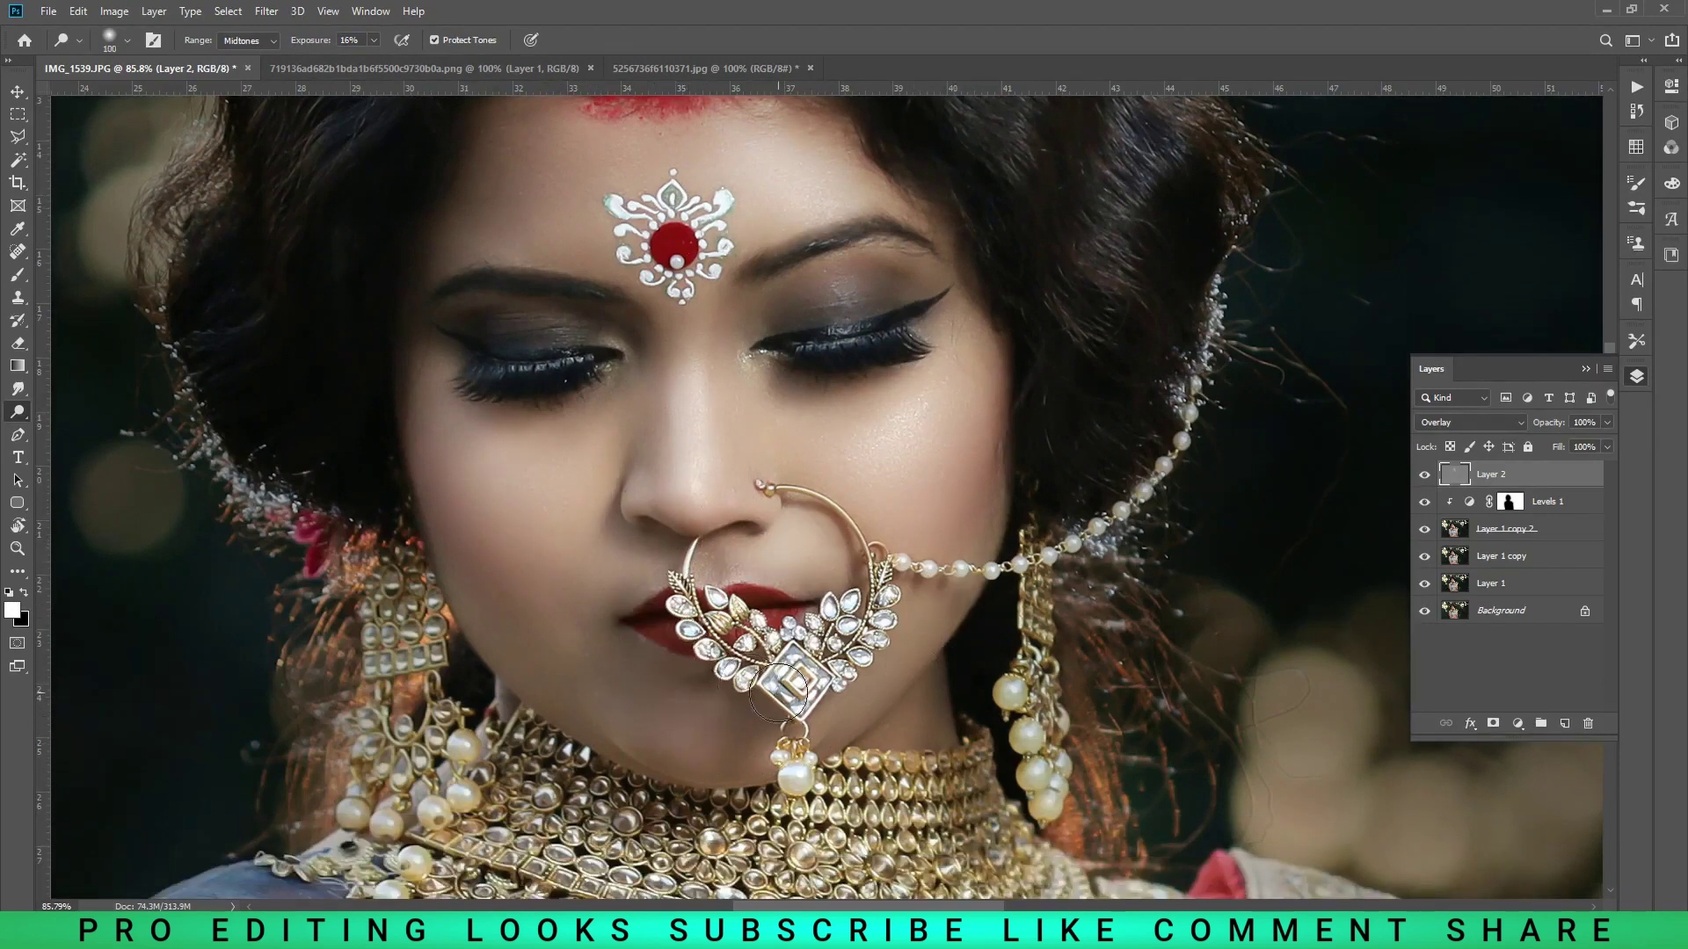
{"action": "scroll", "coordinate": [773, 690], "scroll_direction": "down", "scroll_amount": 3}
{"action": "scroll", "coordinate": [879, 616], "scroll_direction": "down", "scroll_amount": 2}
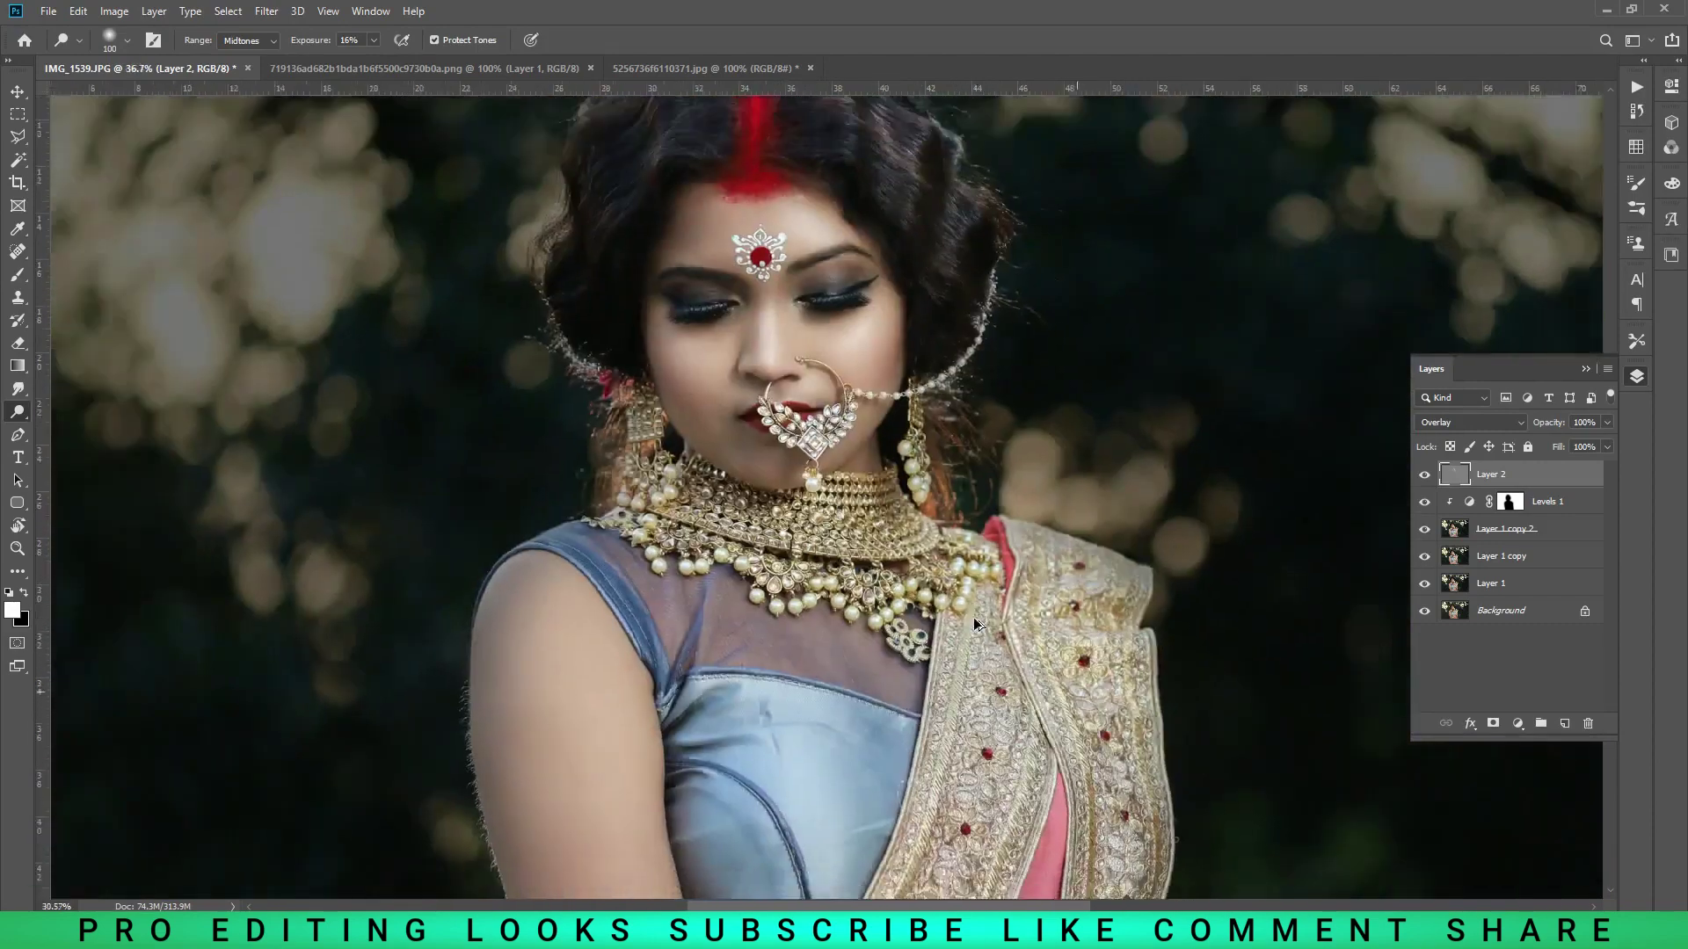
{"action": "scroll", "coordinate": [668, 668], "scroll_direction": "down", "scroll_amount": 3}
{"action": "key", "text": "bracketright"}
{"action": "key", "text": "bracketright"}
{"action": "key", "text": "bracketright"}
{"action": "key", "text": "bracketleft"}
{"action": "key", "text": "bracketleft"}
{"action": "key", "text": "bracketleft"}
{"action": "scroll", "coordinate": [704, 615], "scroll_direction": "down", "scroll_amount": 3}
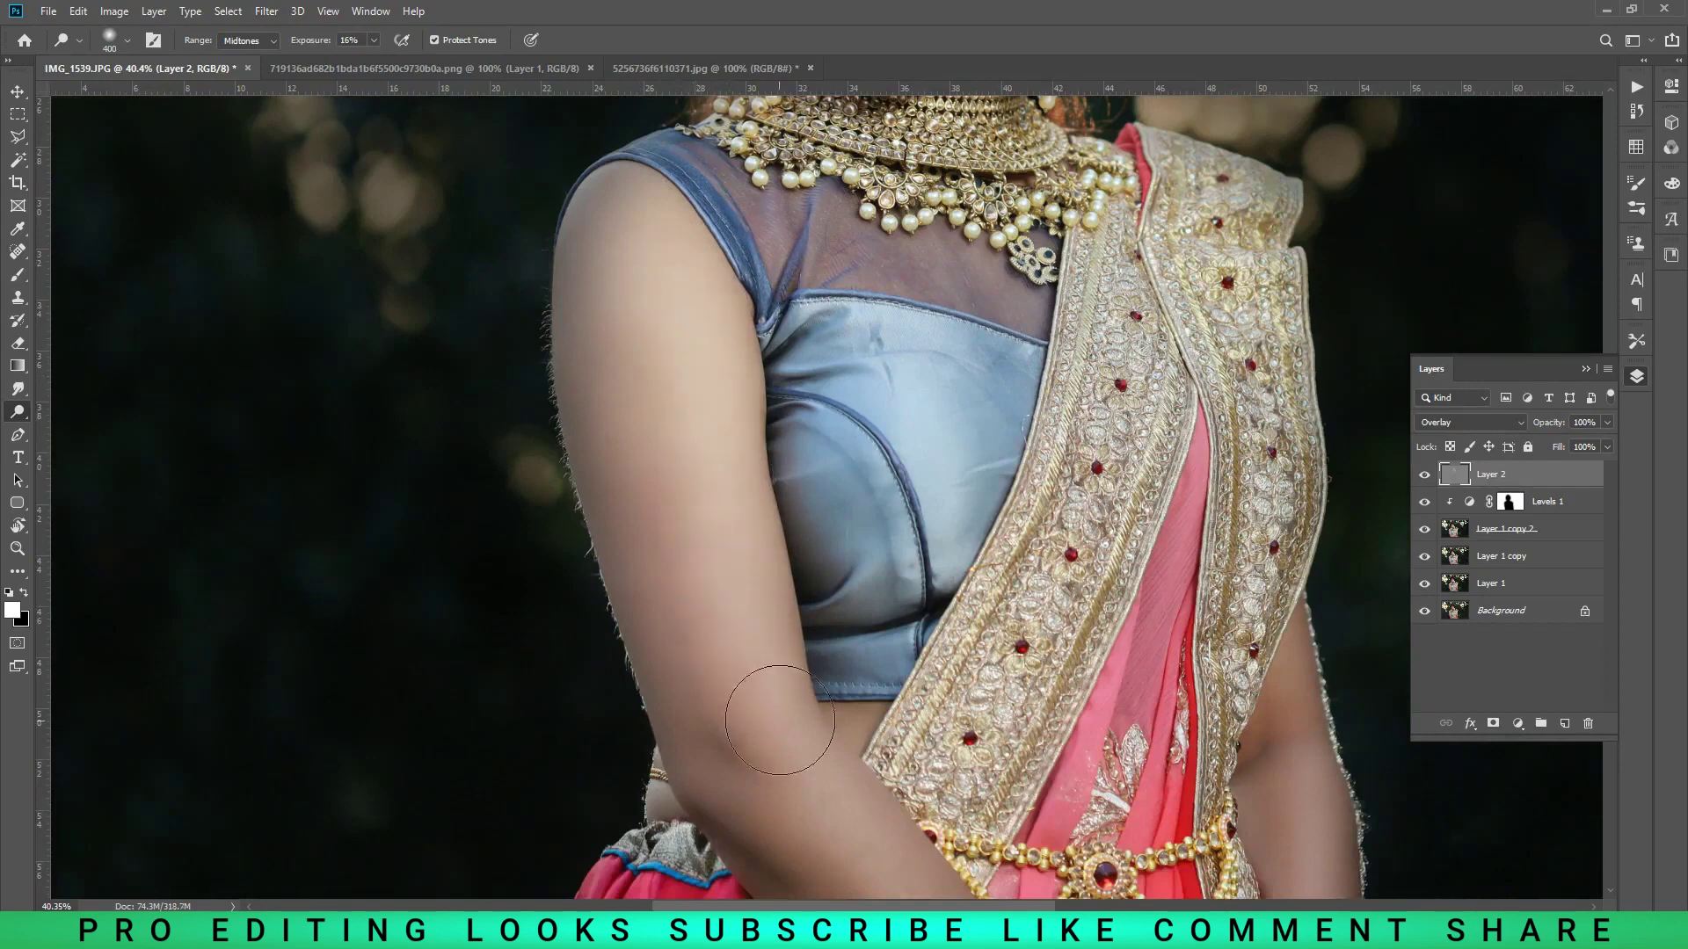
{"action": "scroll", "coordinate": [748, 607], "scroll_direction": "down", "scroll_amount": 2}
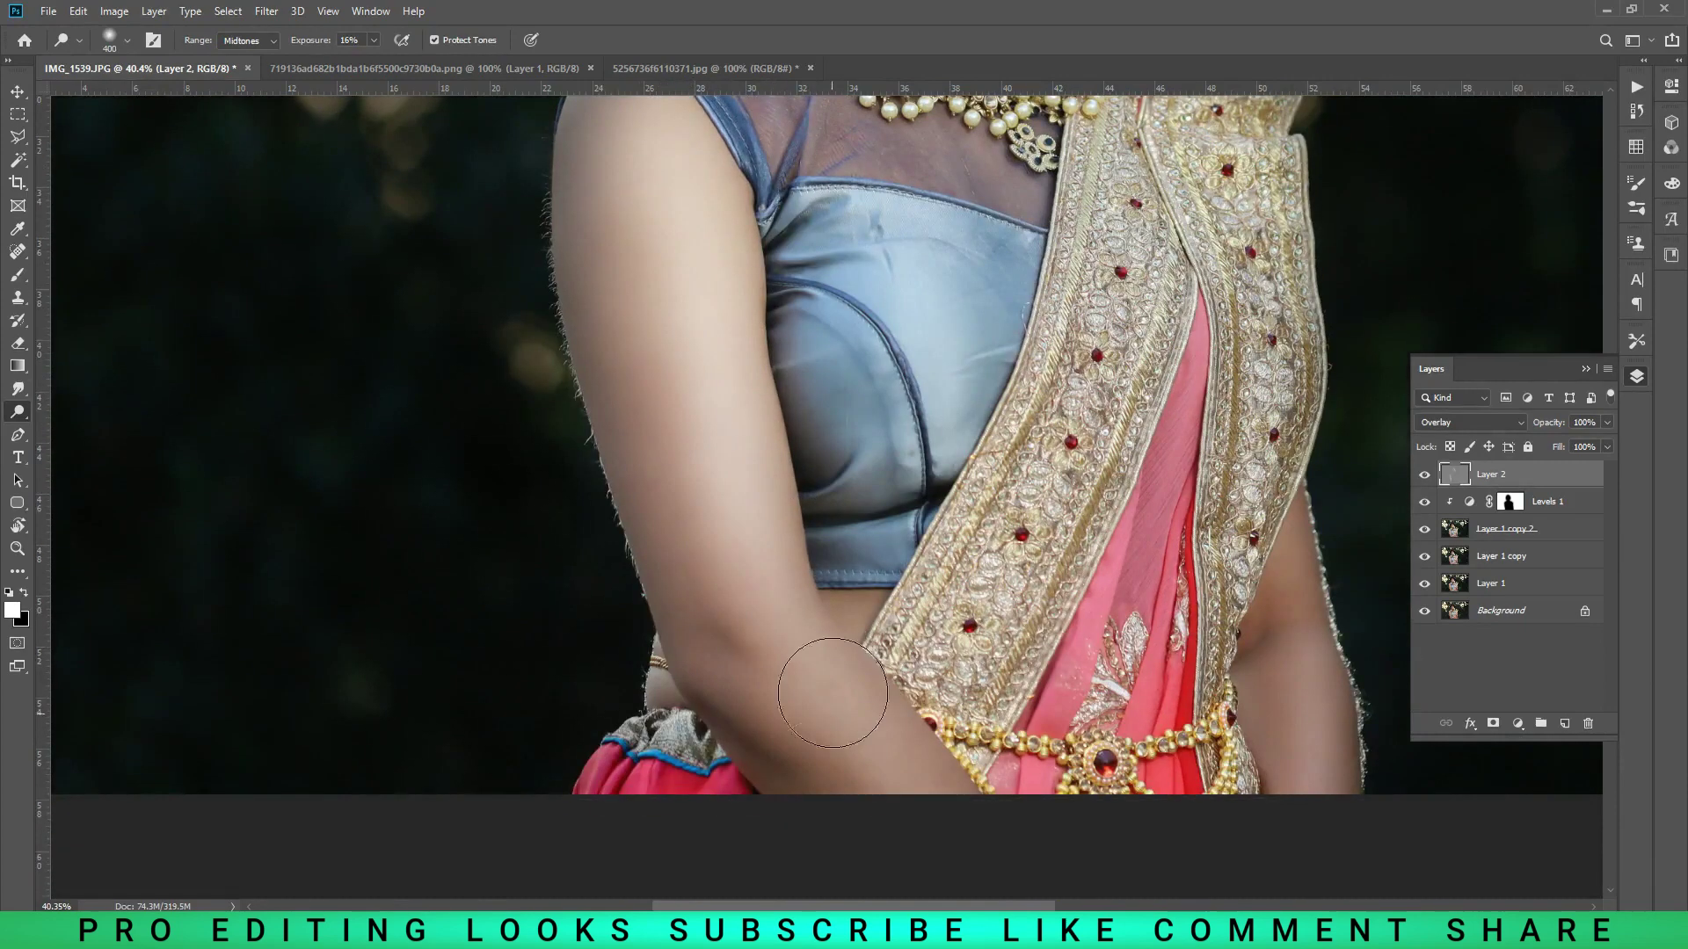
{"action": "left_click_drag", "start_coordinate": [836, 689], "coordinate": [949, 821]}
{"action": "key", "text": "bracketleft"}
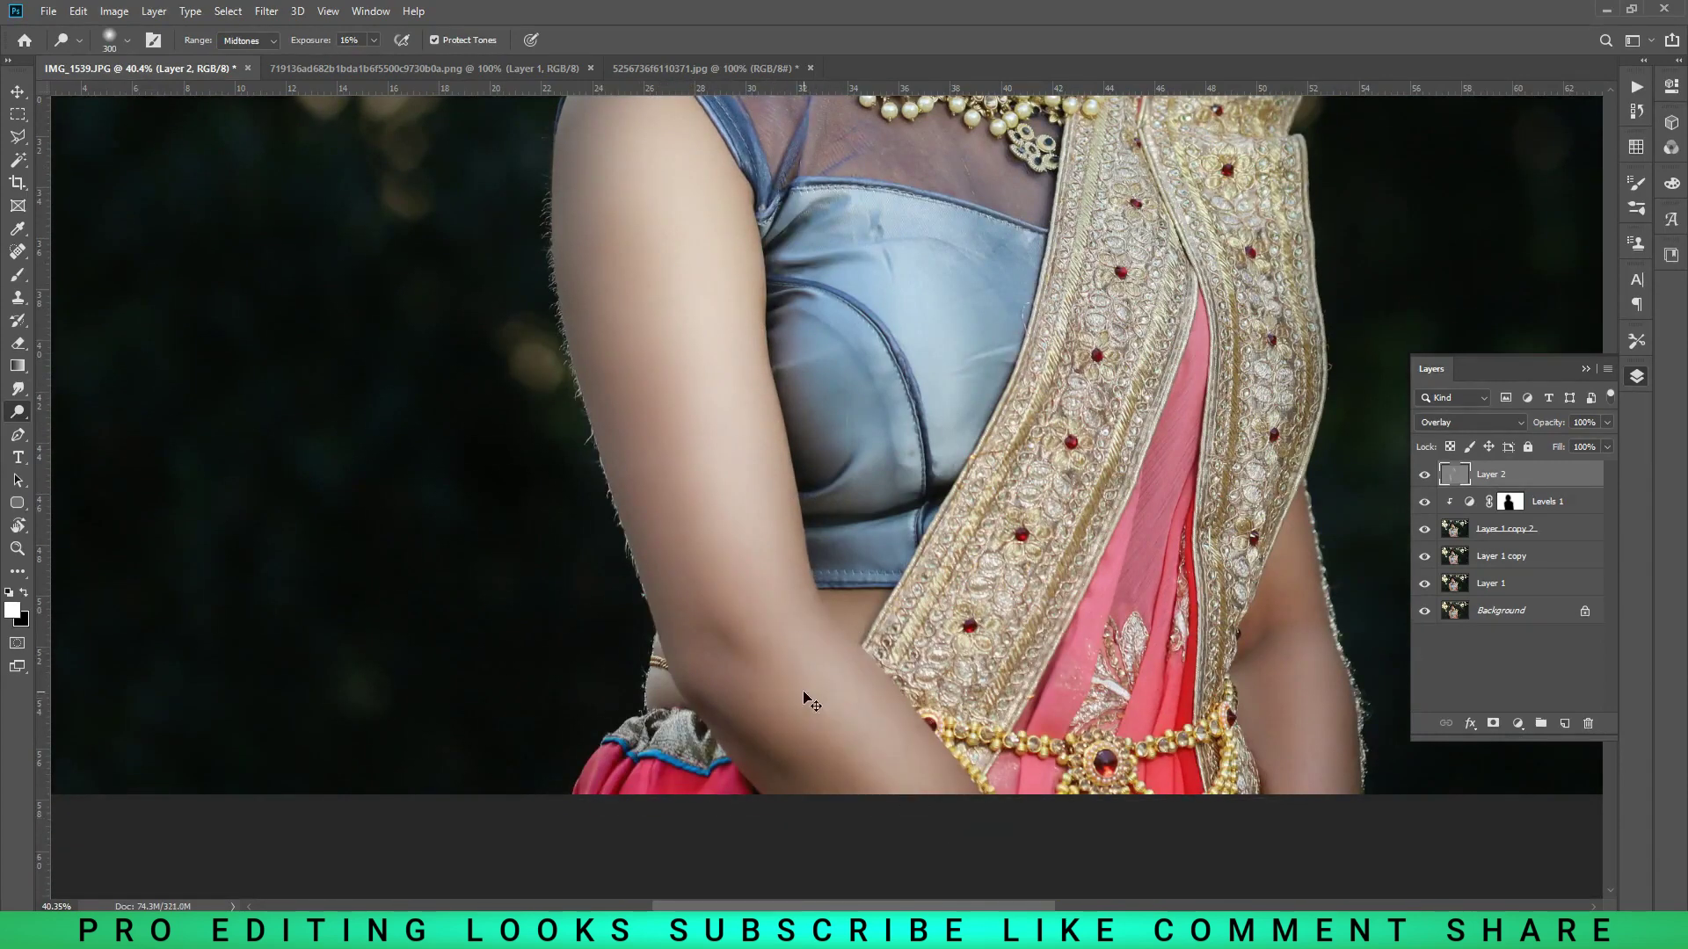
{"action": "left_click_drag", "start_coordinate": [785, 660], "coordinate": [871, 752]}
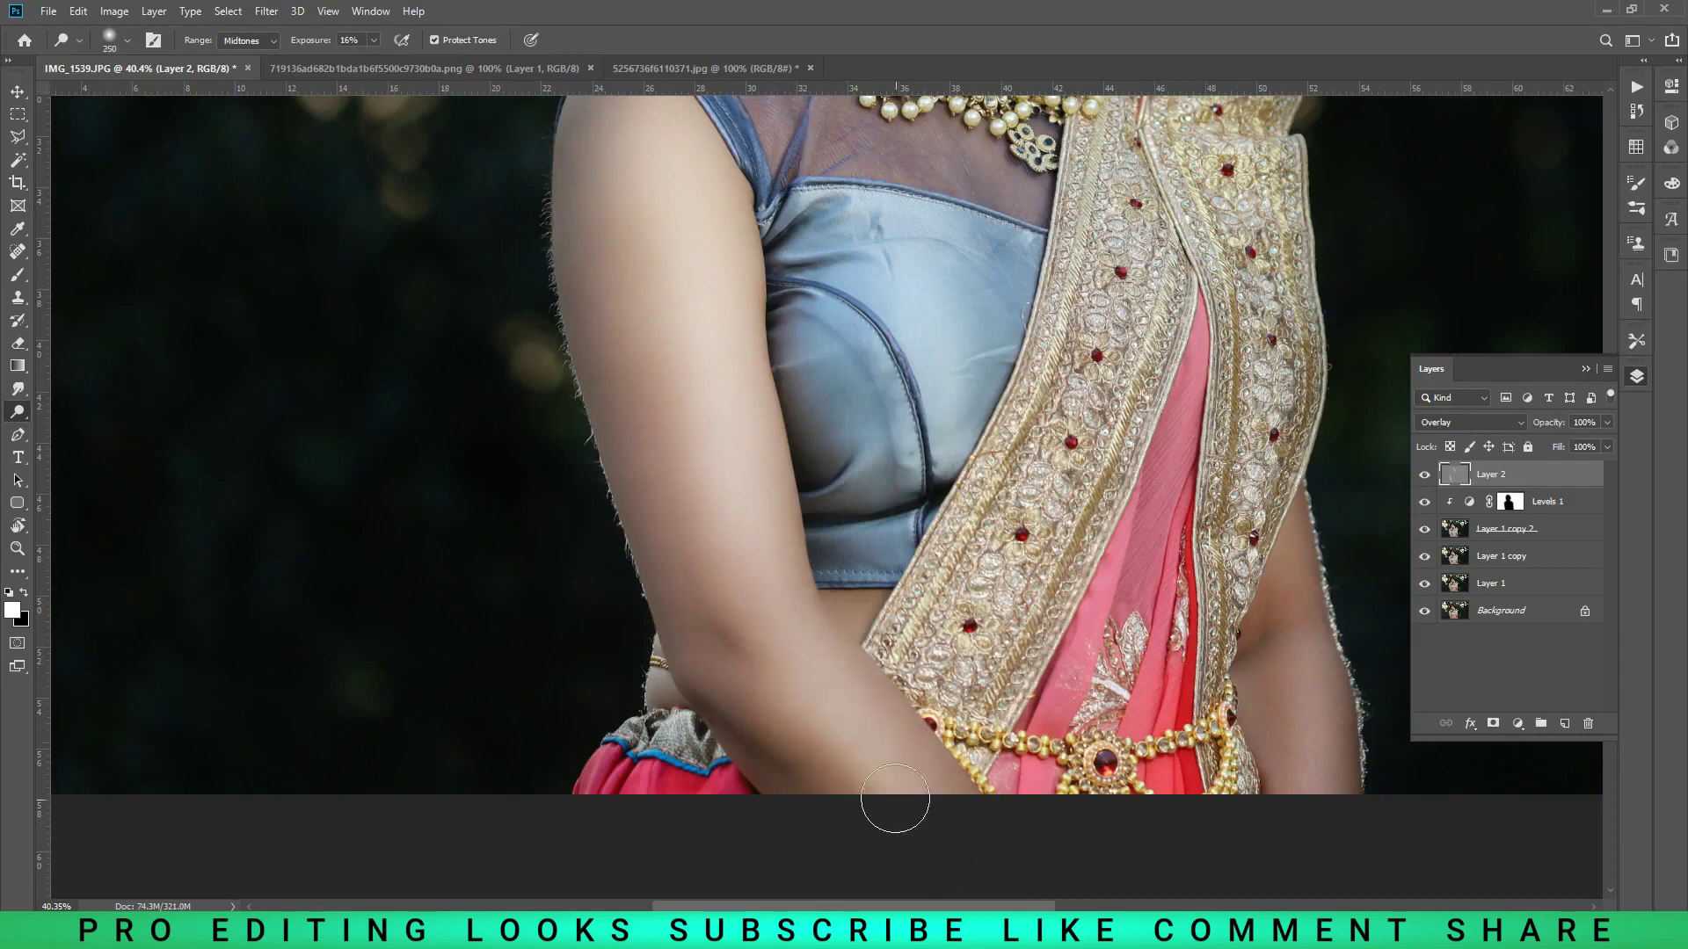
- Brighten the other arm near the waist, then resize the dodge brush to 250
{"action": "scroll", "coordinate": [893, 802], "scroll_direction": "up", "scroll_amount": 1}
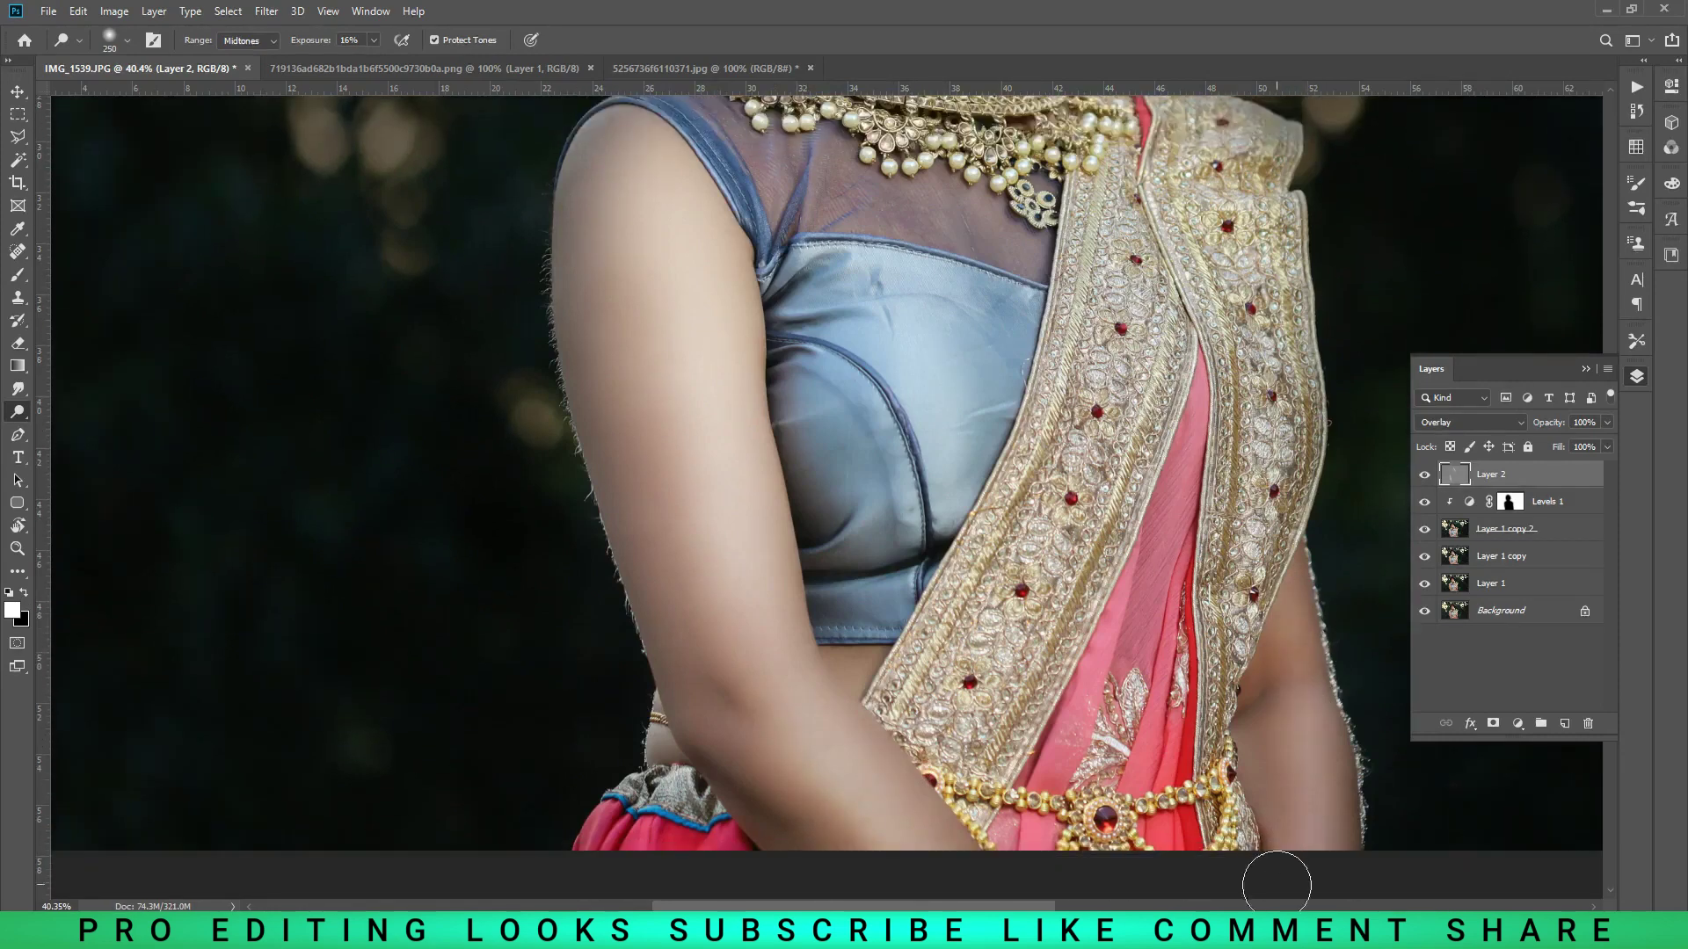
{"action": "left_click_drag", "start_coordinate": [1276, 885], "coordinate": [1303, 764]}
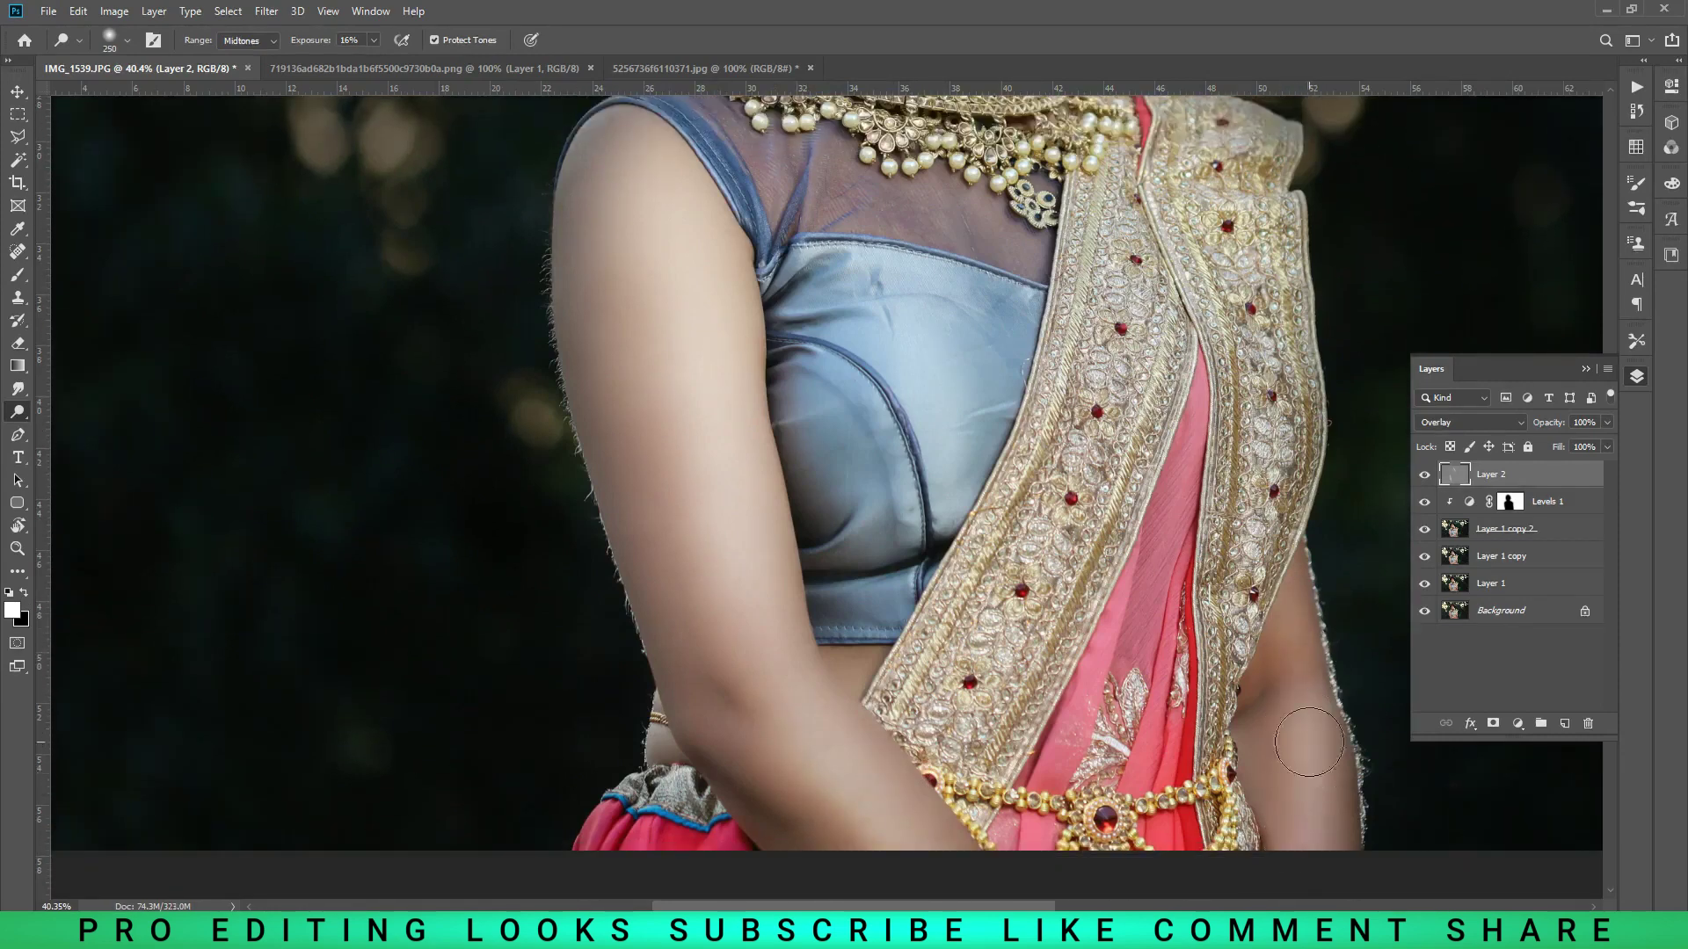
{"action": "scroll", "coordinate": [1316, 724], "scroll_direction": "up", "scroll_amount": 1}
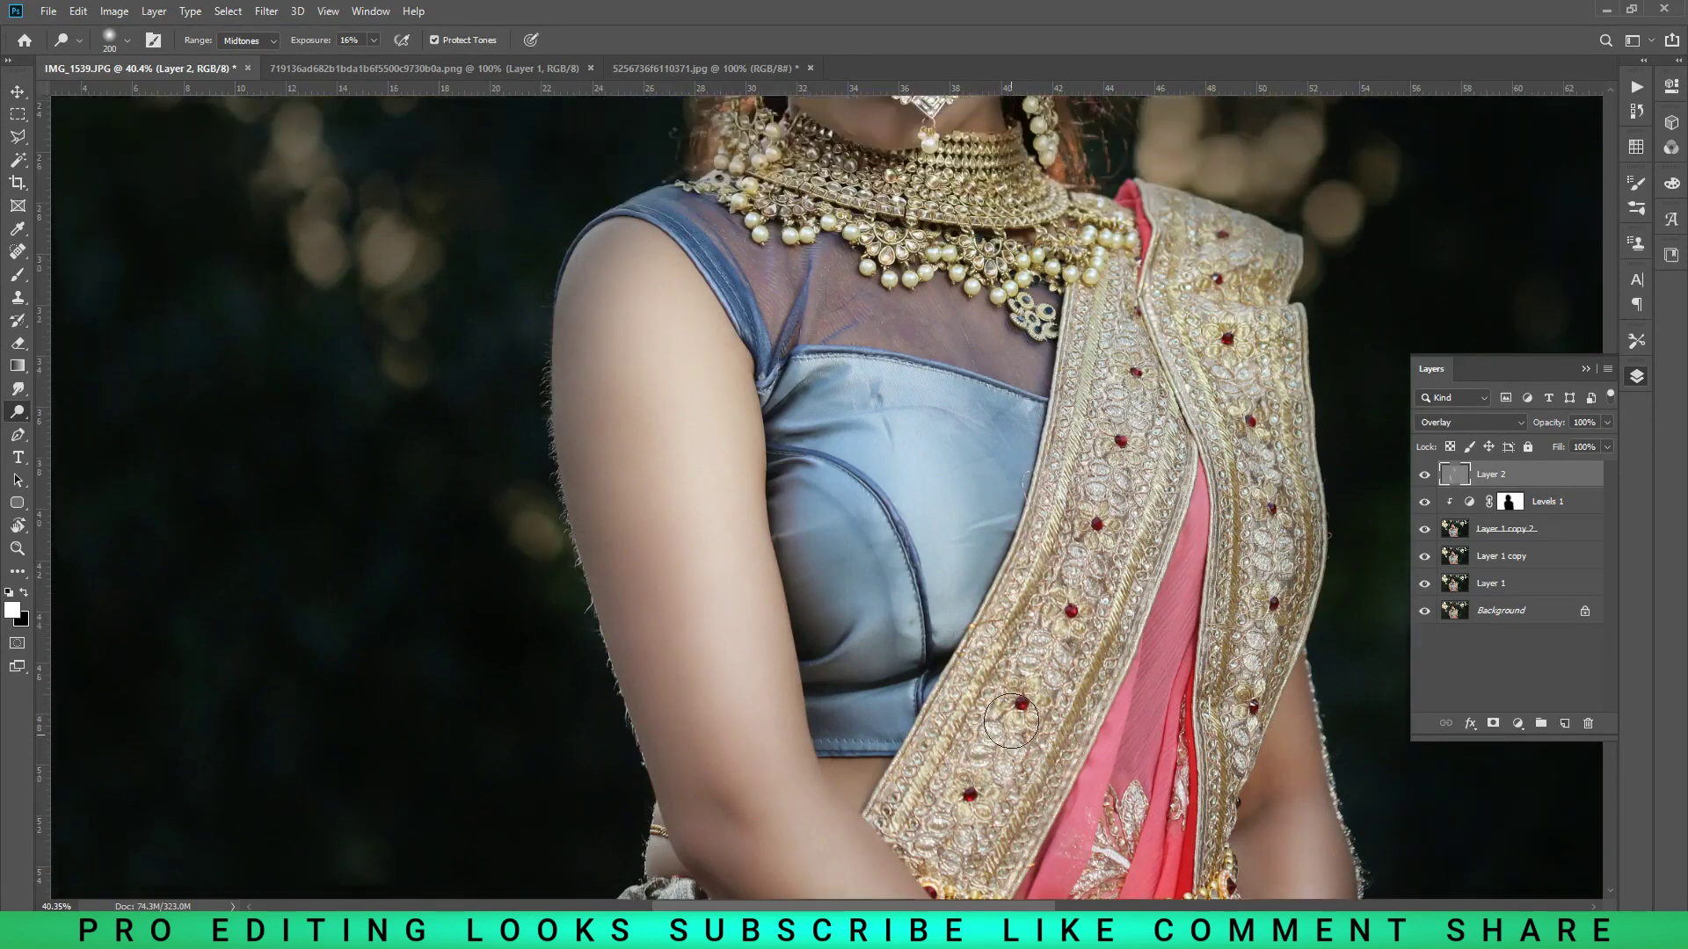
{"action": "scroll", "coordinate": [906, 490], "scroll_direction": "up", "scroll_amount": 1}
{"action": "key", "text": "bracketright"}
{"action": "key", "text": "bracketright"}
{"action": "key", "text": "bracketright"}
{"action": "scroll", "coordinate": [1105, 506], "scroll_direction": "up", "scroll_amount": 1}
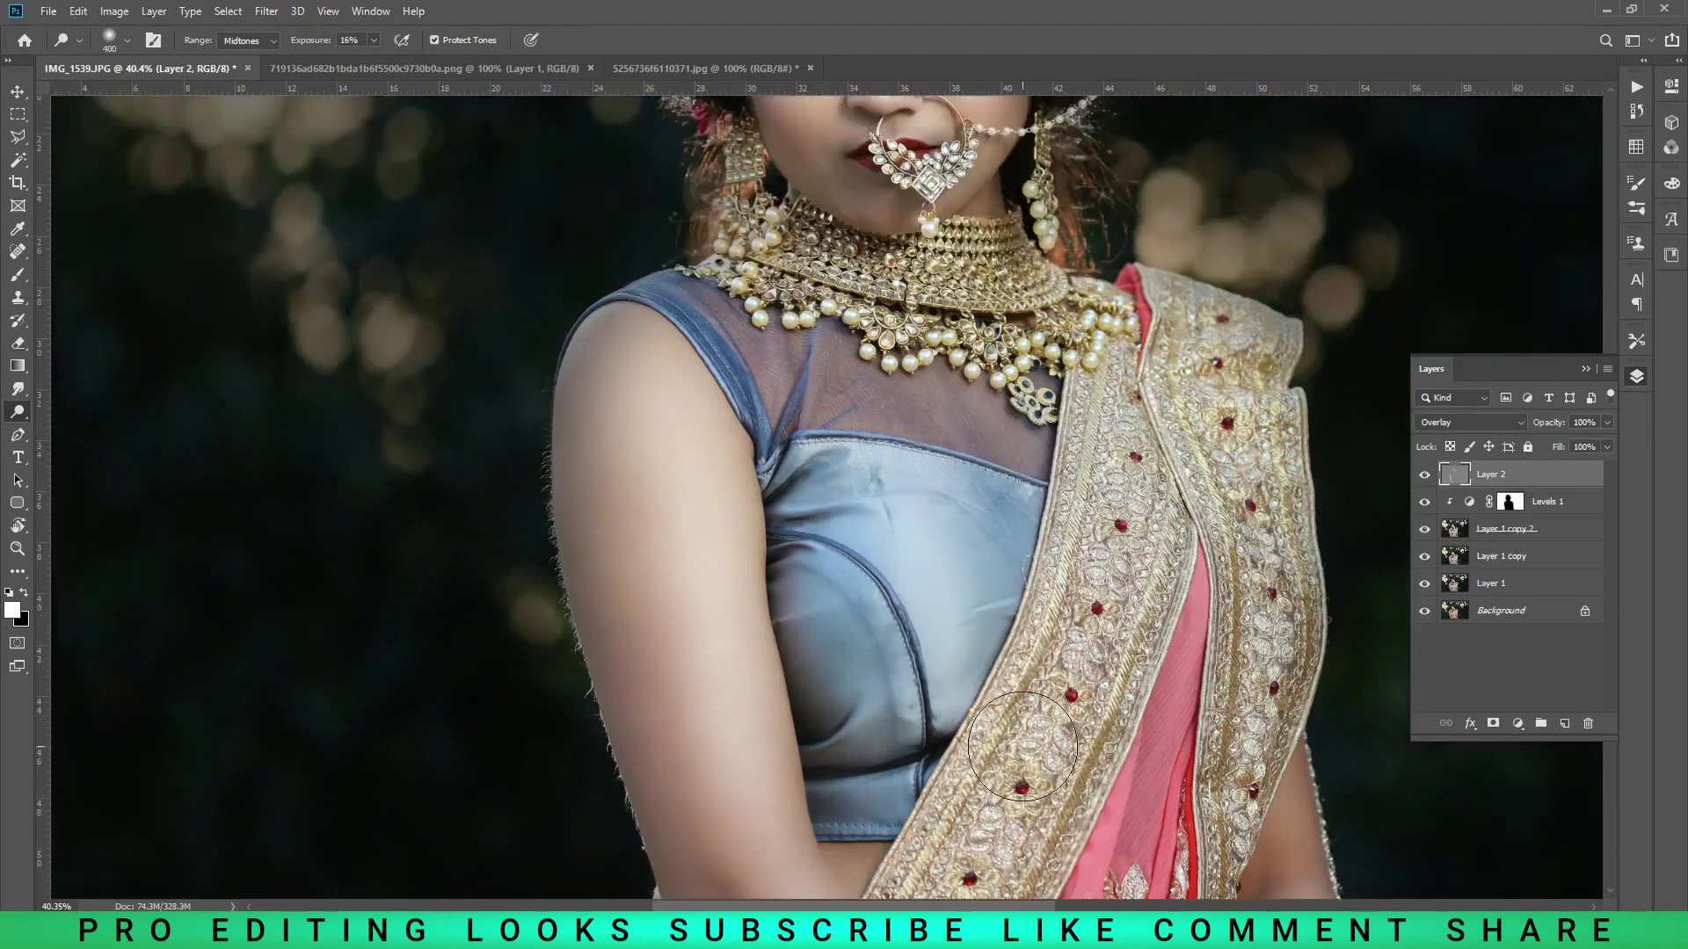
{"action": "scroll", "coordinate": [1105, 505], "scroll_direction": "up", "scroll_amount": 1}
{"action": "scroll", "coordinate": [1055, 510], "scroll_direction": "down", "scroll_amount": 1, "text": "alt"}
{"action": "scroll", "coordinate": [1000, 519], "scroll_direction": "up", "scroll_amount": 1}
{"action": "scroll", "coordinate": [1000, 519], "scroll_direction": "up", "scroll_amount": 5}
{"action": "key", "text": "bracketleft"}
{"action": "key", "text": "bracketleft"}
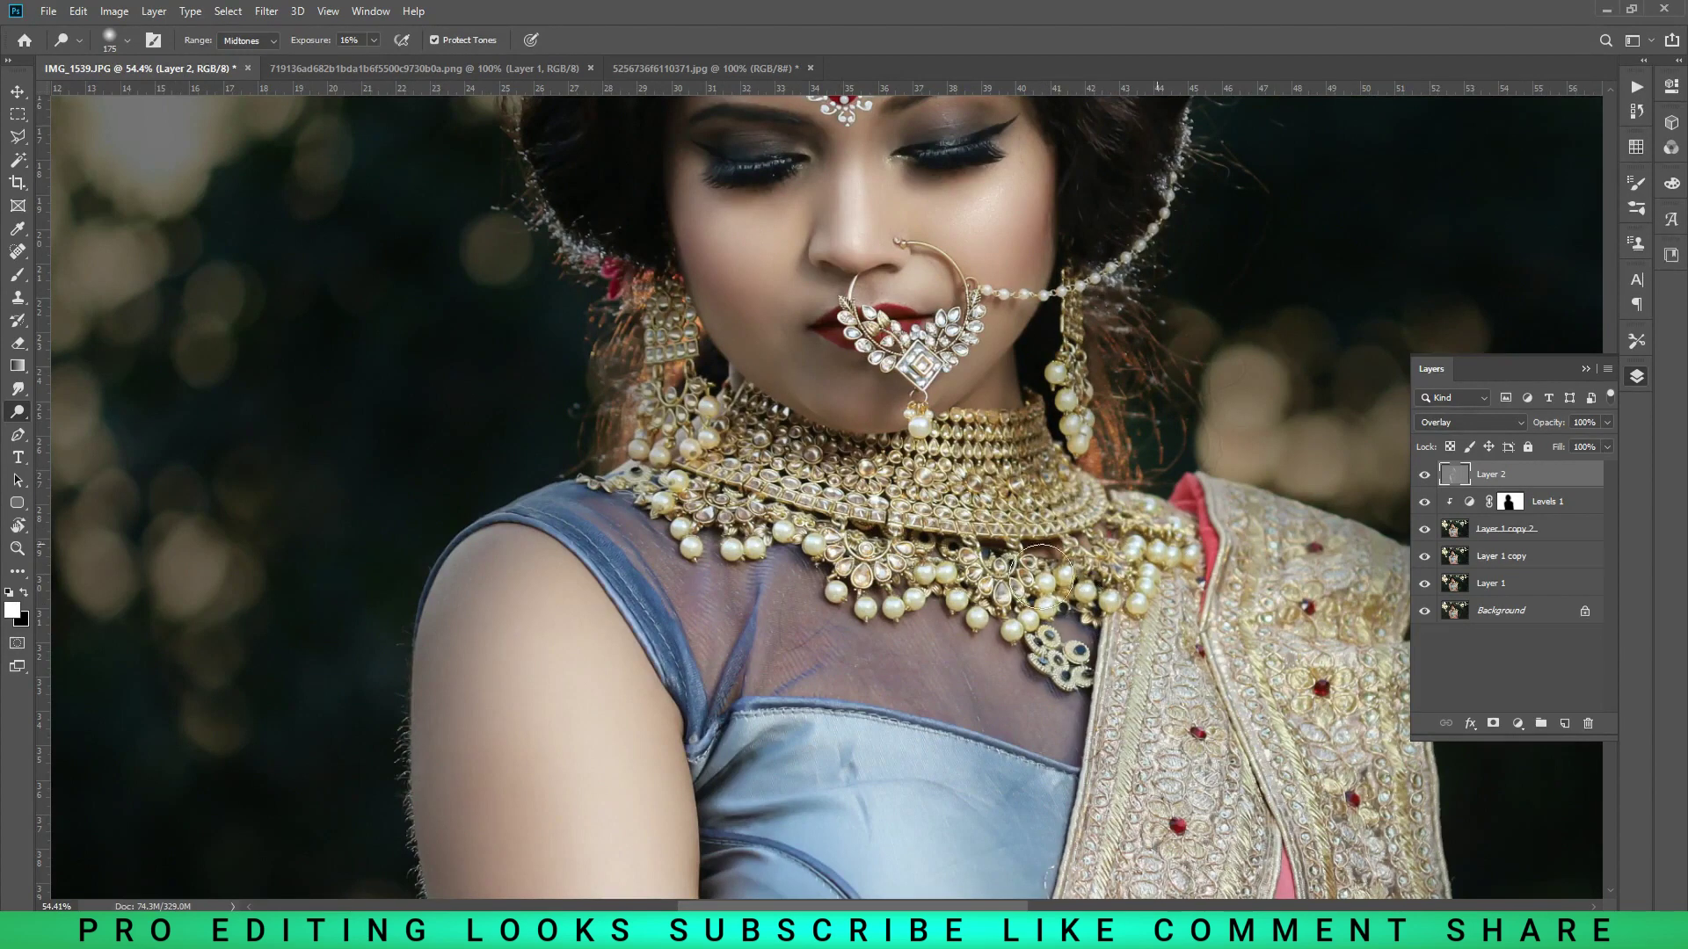
{"action": "scroll", "coordinate": [1041, 576], "scroll_direction": "down", "scroll_amount": 4}
{"action": "scroll", "coordinate": [1225, 624], "scroll_direction": "down", "scroll_amount": 2}
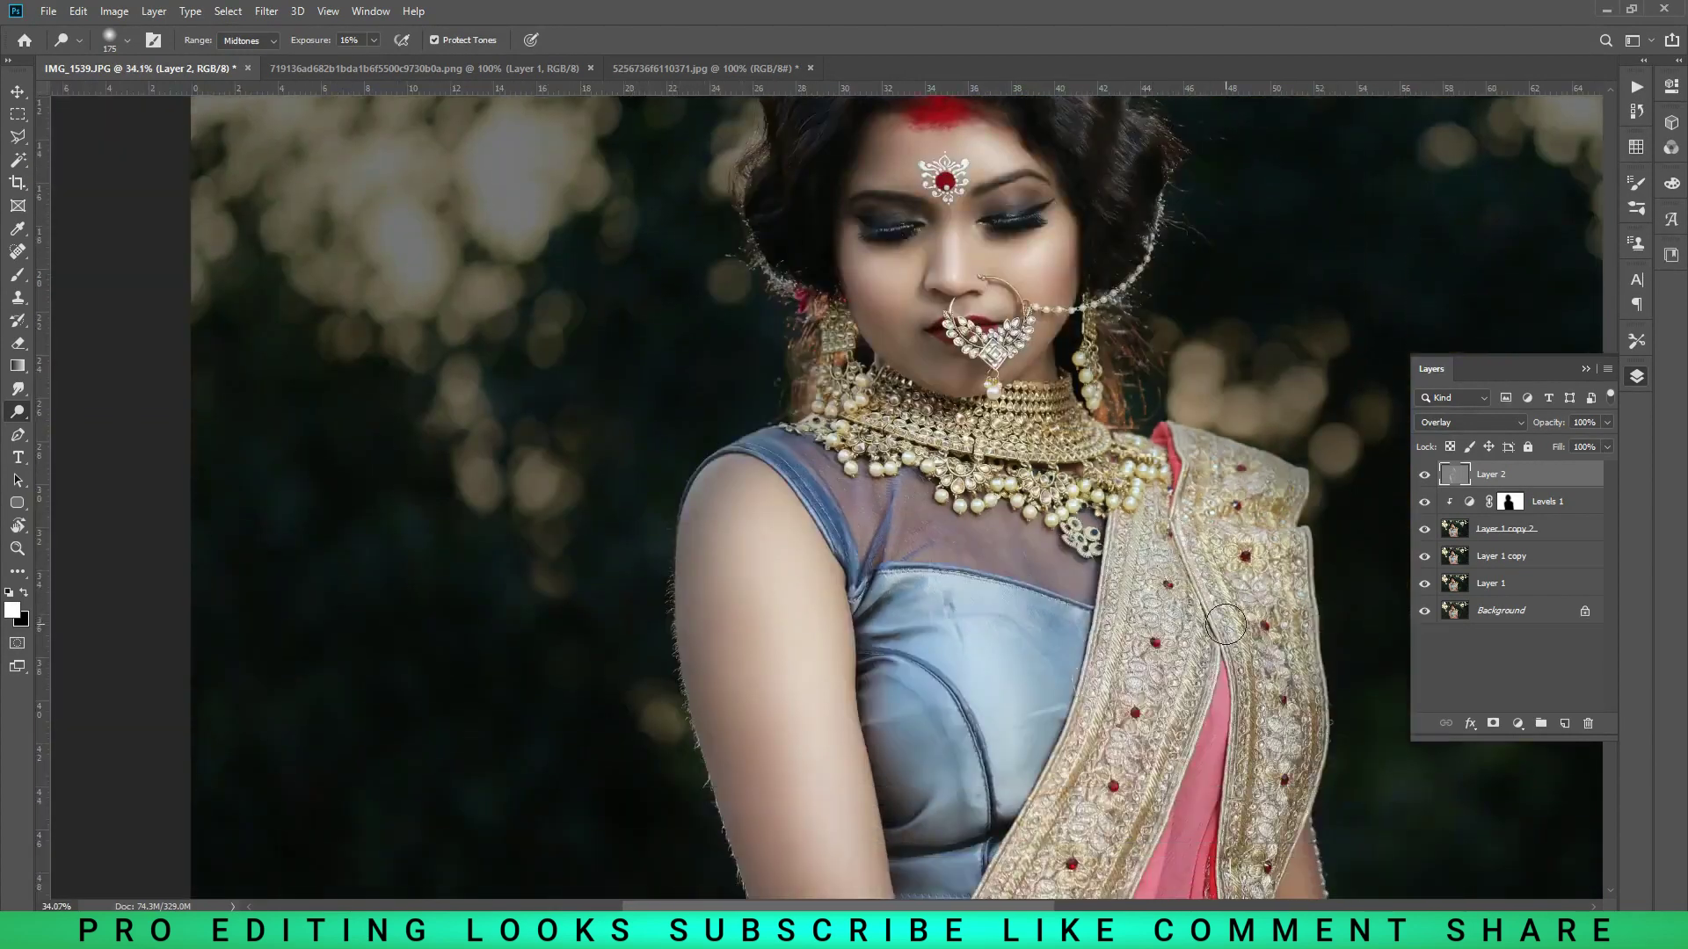
{"action": "left_click", "coordinate": [18, 389]}
{"action": "scroll", "coordinate": [791, 492], "scroll_direction": "down", "scroll_amount": 5}
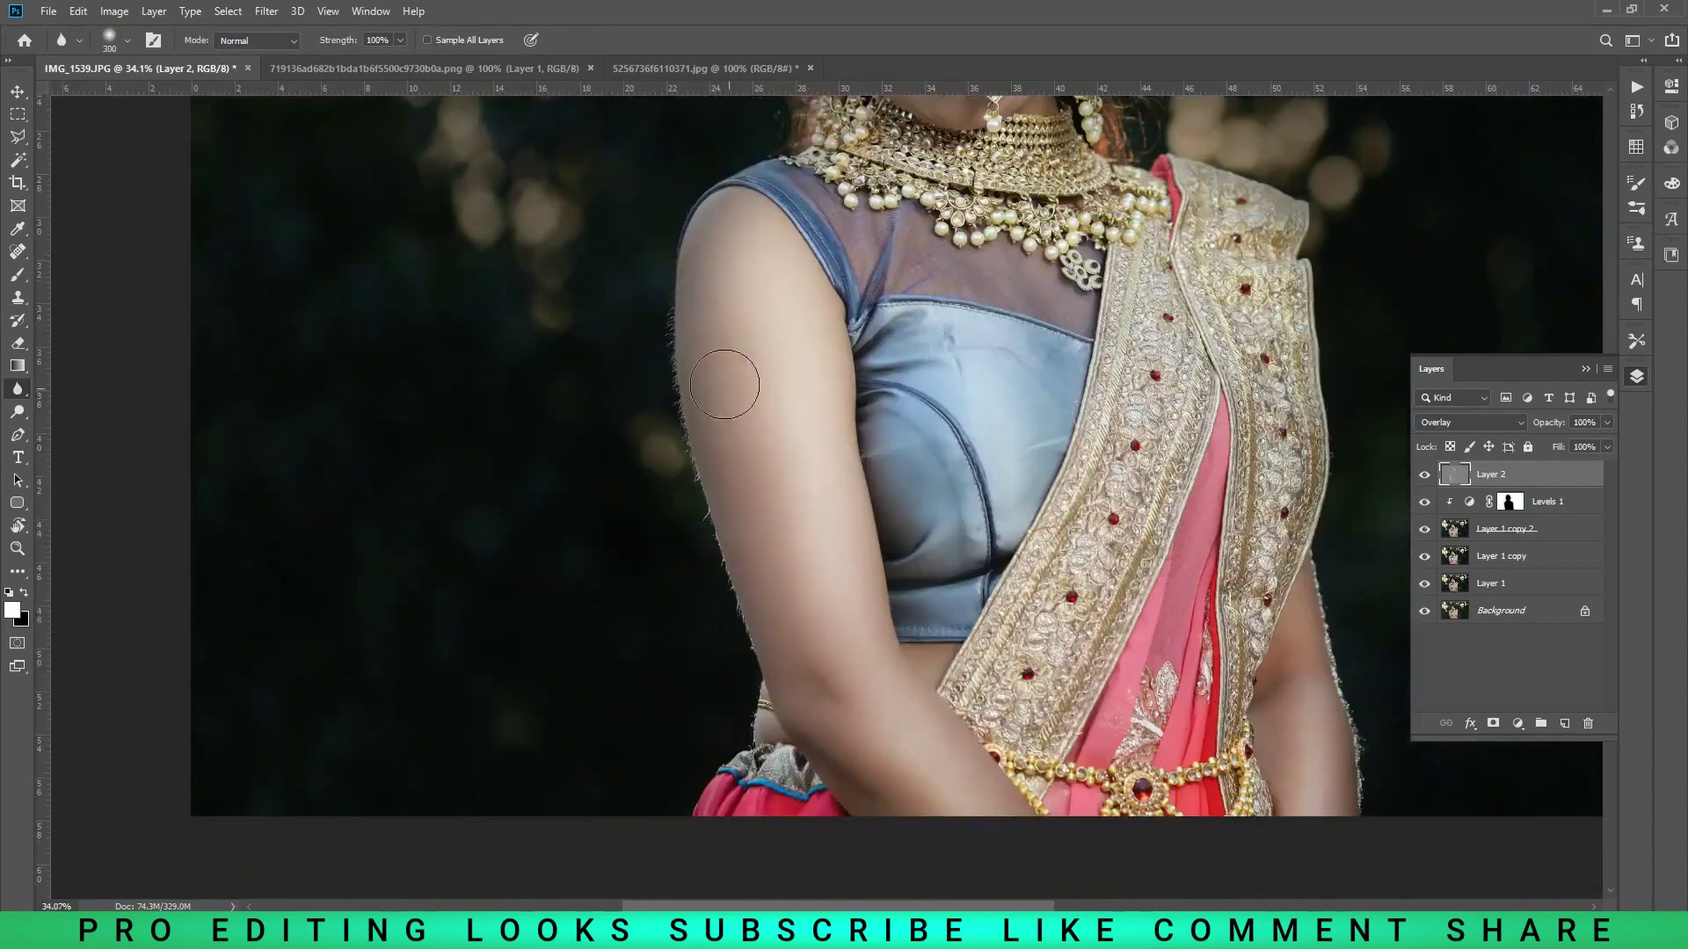
- Blur the dodge work on the blouse and sari with a 300-size Blur brush
{"action": "key", "text": "bracketright"}
{"action": "key", "text": "bracketleft"}
{"action": "scroll", "coordinate": [712, 406], "scroll_direction": "down", "scroll_amount": 1}
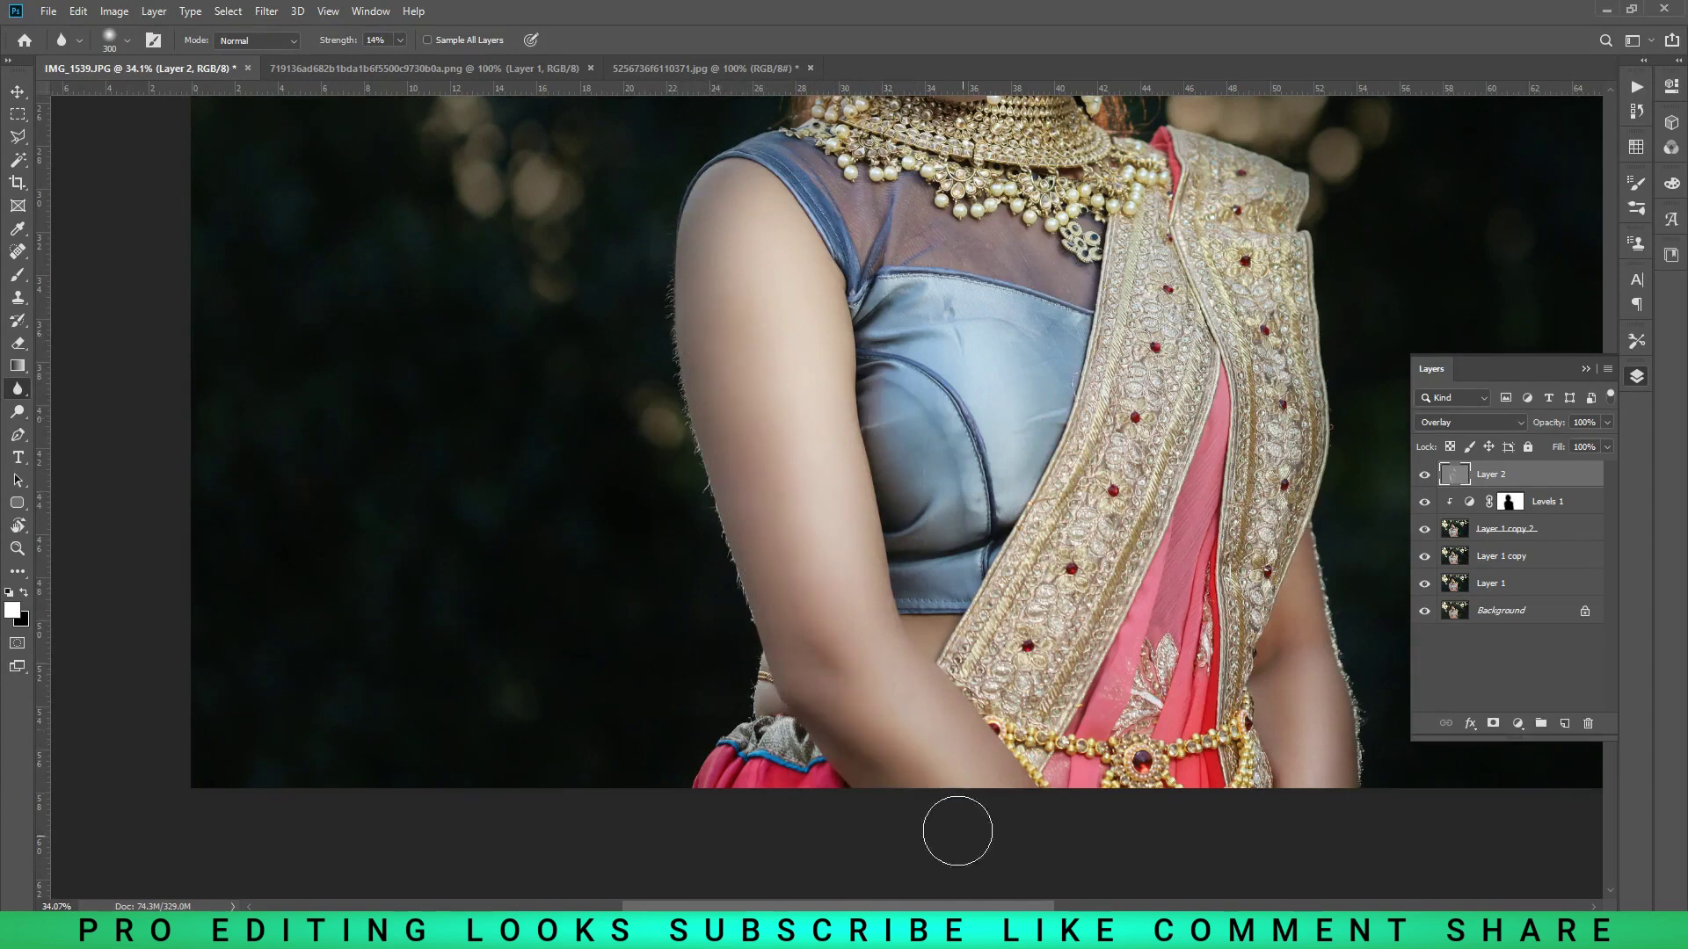
{"action": "scroll", "coordinate": [962, 837], "scroll_direction": "up", "scroll_amount": 2}
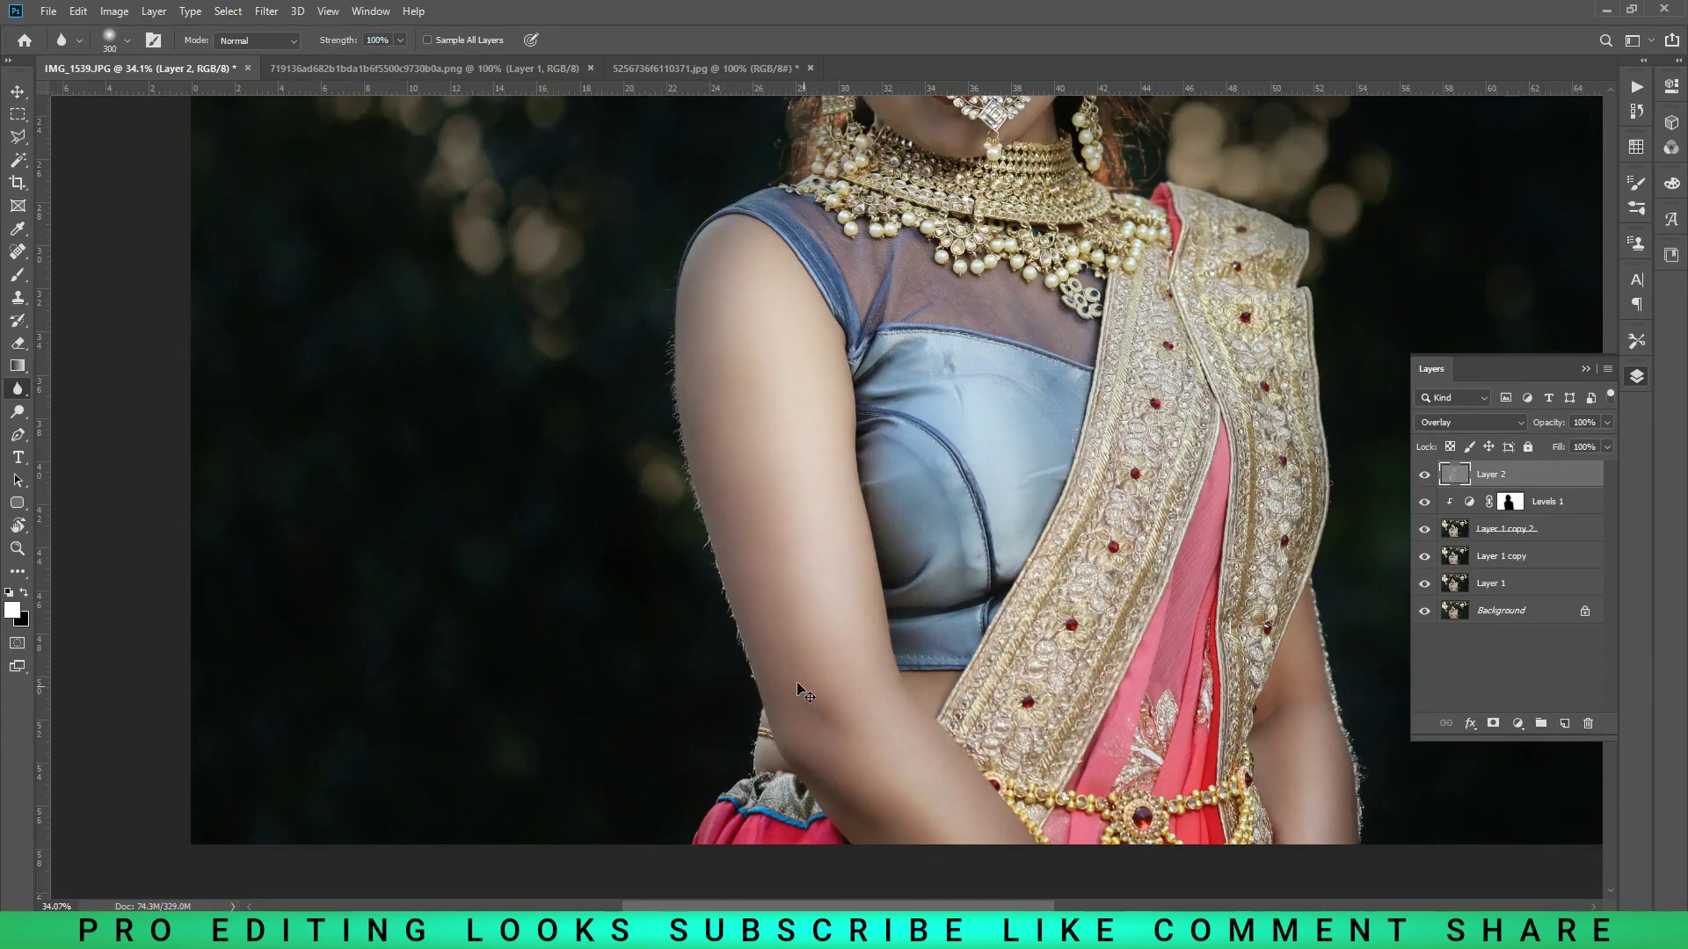
{"action": "scroll", "coordinate": [802, 695], "scroll_direction": "up", "scroll_amount": 3}
{"action": "scroll", "coordinate": [728, 483], "scroll_direction": "up", "scroll_amount": 2}
{"action": "scroll", "coordinate": [678, 414], "scroll_direction": "up", "scroll_amount": 1}
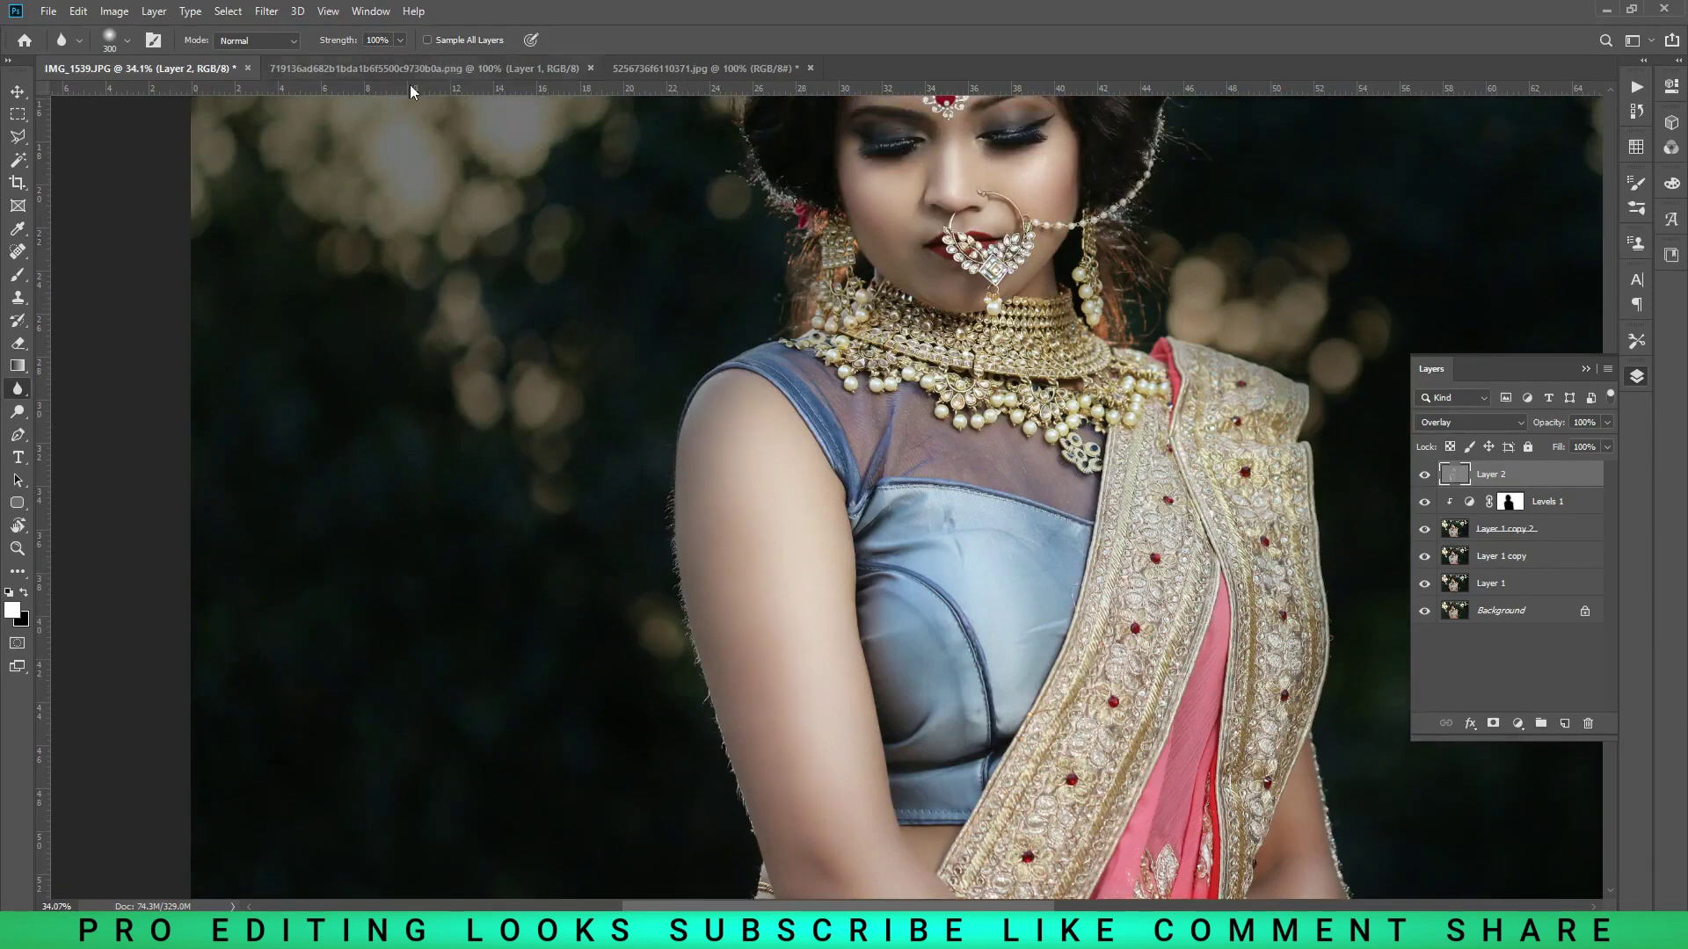
{"action": "scroll", "coordinate": [718, 563], "scroll_direction": "up", "scroll_amount": 2}
{"action": "scroll", "coordinate": [720, 558], "scroll_direction": "up", "scroll_amount": 1}
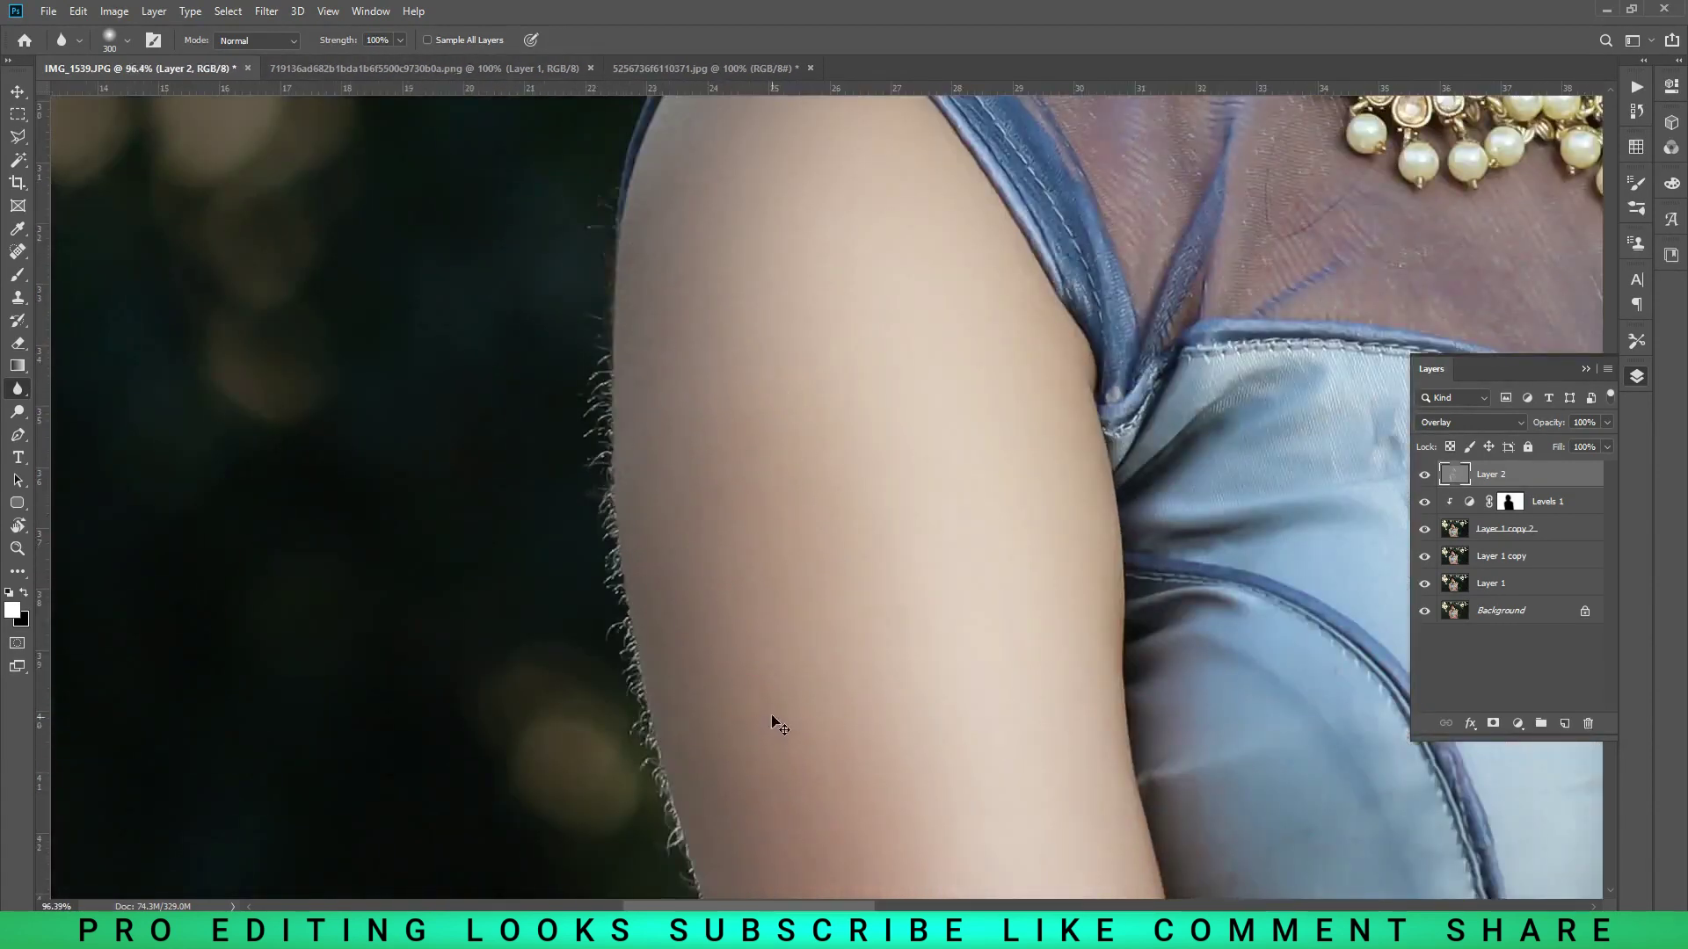
{"action": "scroll", "coordinate": [719, 499], "scroll_direction": "down", "scroll_amount": 1}
{"action": "scroll", "coordinate": [783, 558], "scroll_direction": "down", "scroll_amount": 2}
{"action": "scroll", "coordinate": [783, 558], "scroll_direction": "down", "scroll_amount": 1}
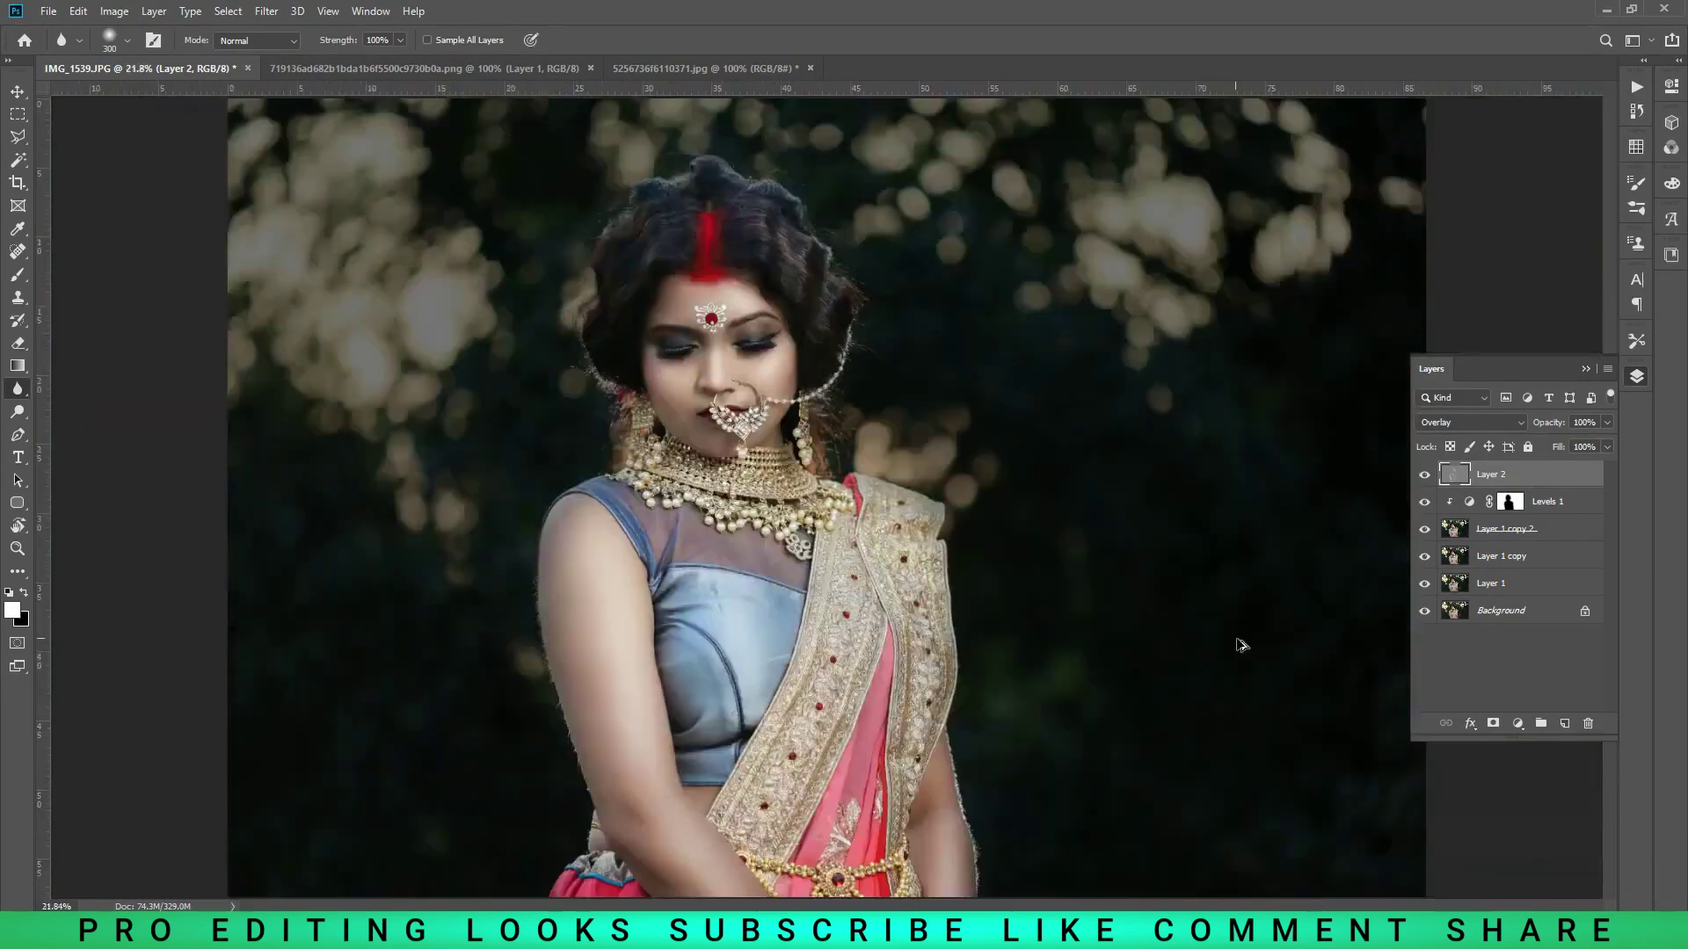
{"action": "scroll", "coordinate": [753, 352], "scroll_direction": "up", "scroll_amount": 1}
{"action": "scroll", "coordinate": [721, 282], "scroll_direction": "up", "scroll_amount": 1}
{"action": "scroll", "coordinate": [678, 211], "scroll_direction": "up", "scroll_amount": 1}
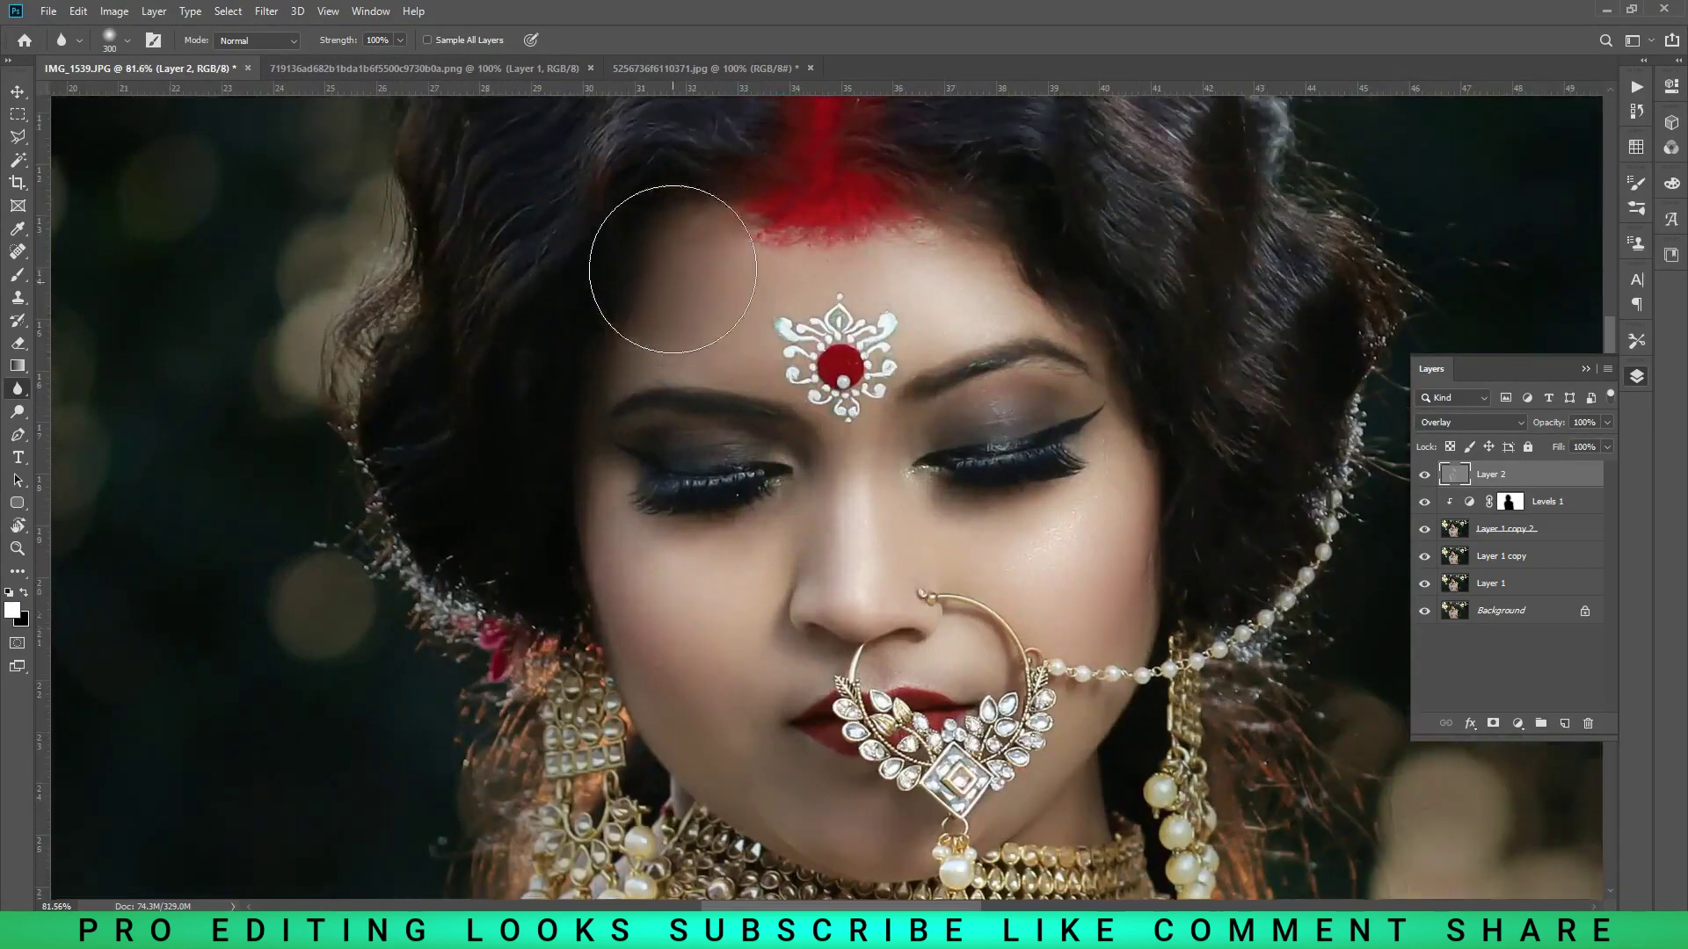
{"action": "scroll", "coordinate": [670, 264], "scroll_direction": "up", "scroll_amount": 1}
- Shrink the blur brush to 125 and check the tools grouped with Blur
{"action": "key", "text": "bracketleft"}
{"action": "key", "text": "bracketleft"}
{"action": "key", "text": "bracketleft"}
{"action": "key", "text": "bracketleft"}
{"action": "key", "text": "bracketleft"}
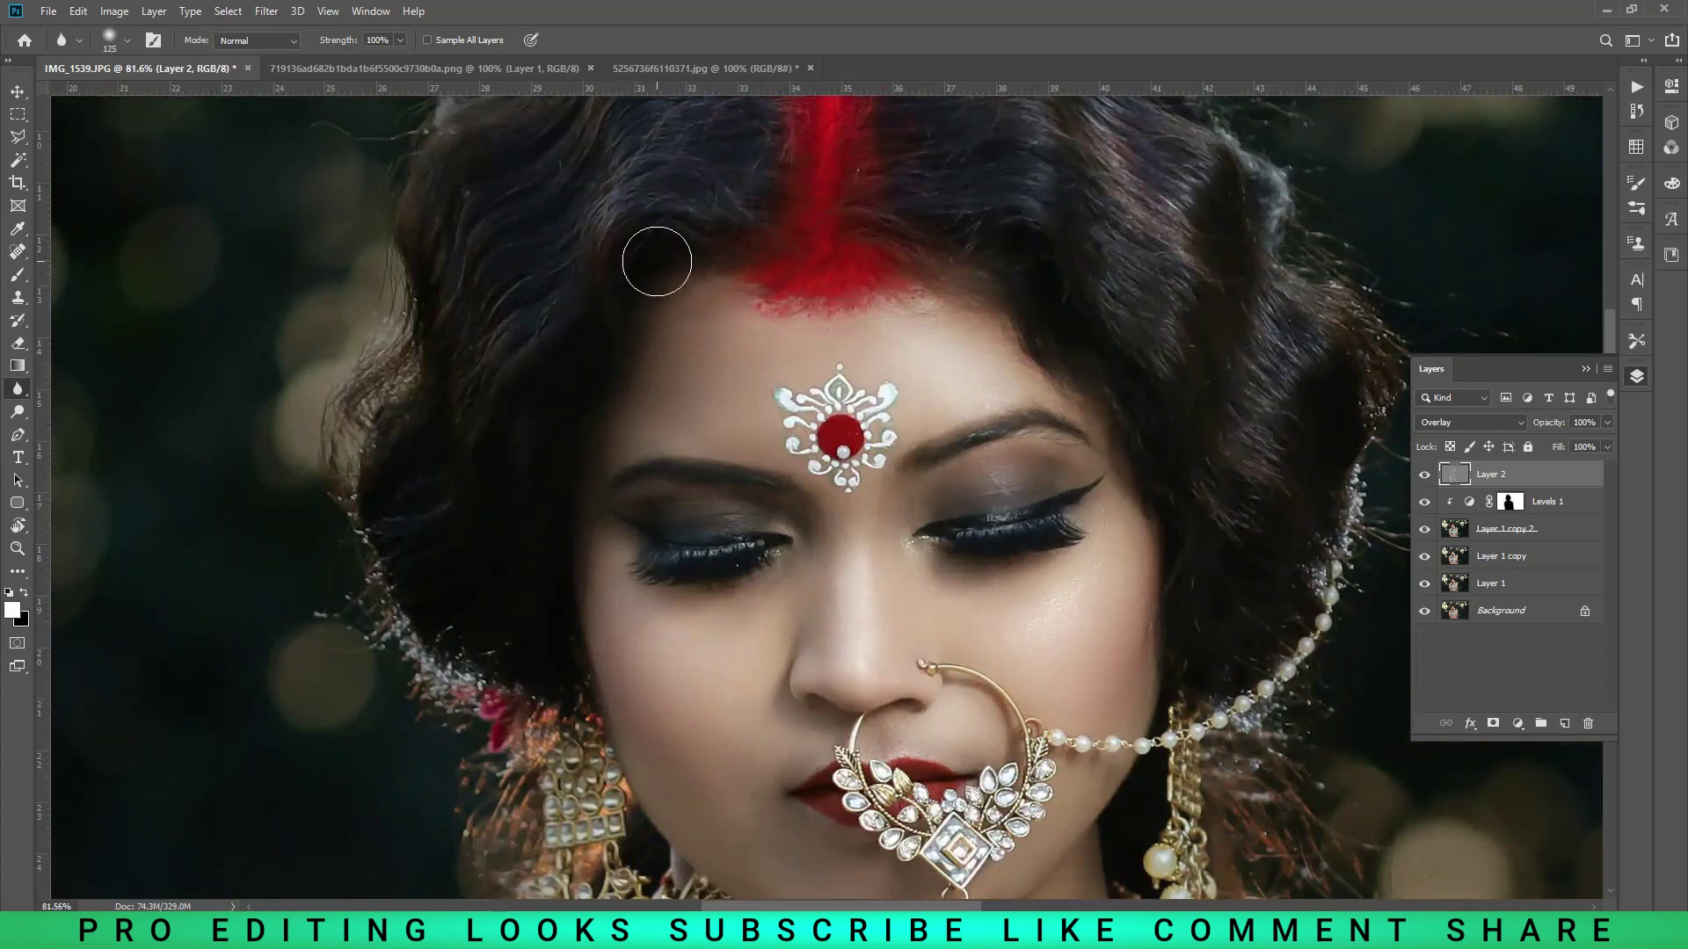
{"action": "left_click", "coordinate": [1495, 933]}
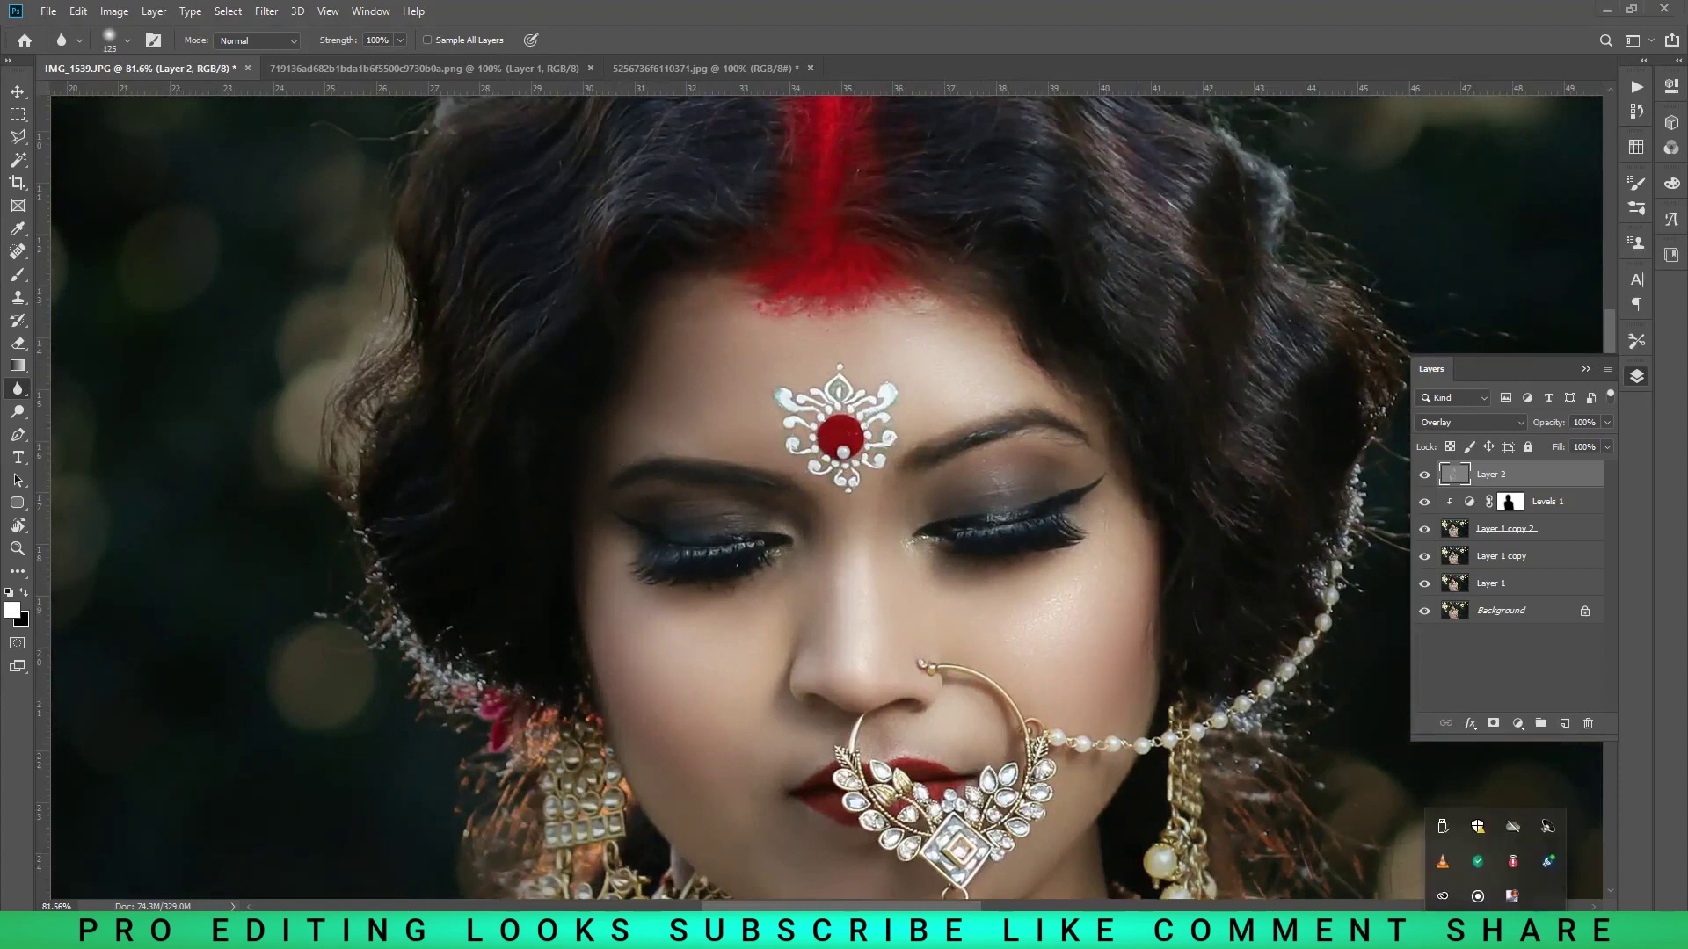
{"action": "right_click", "coordinate": [1512, 896]}
{"action": "left_click", "coordinate": [843, 653]}
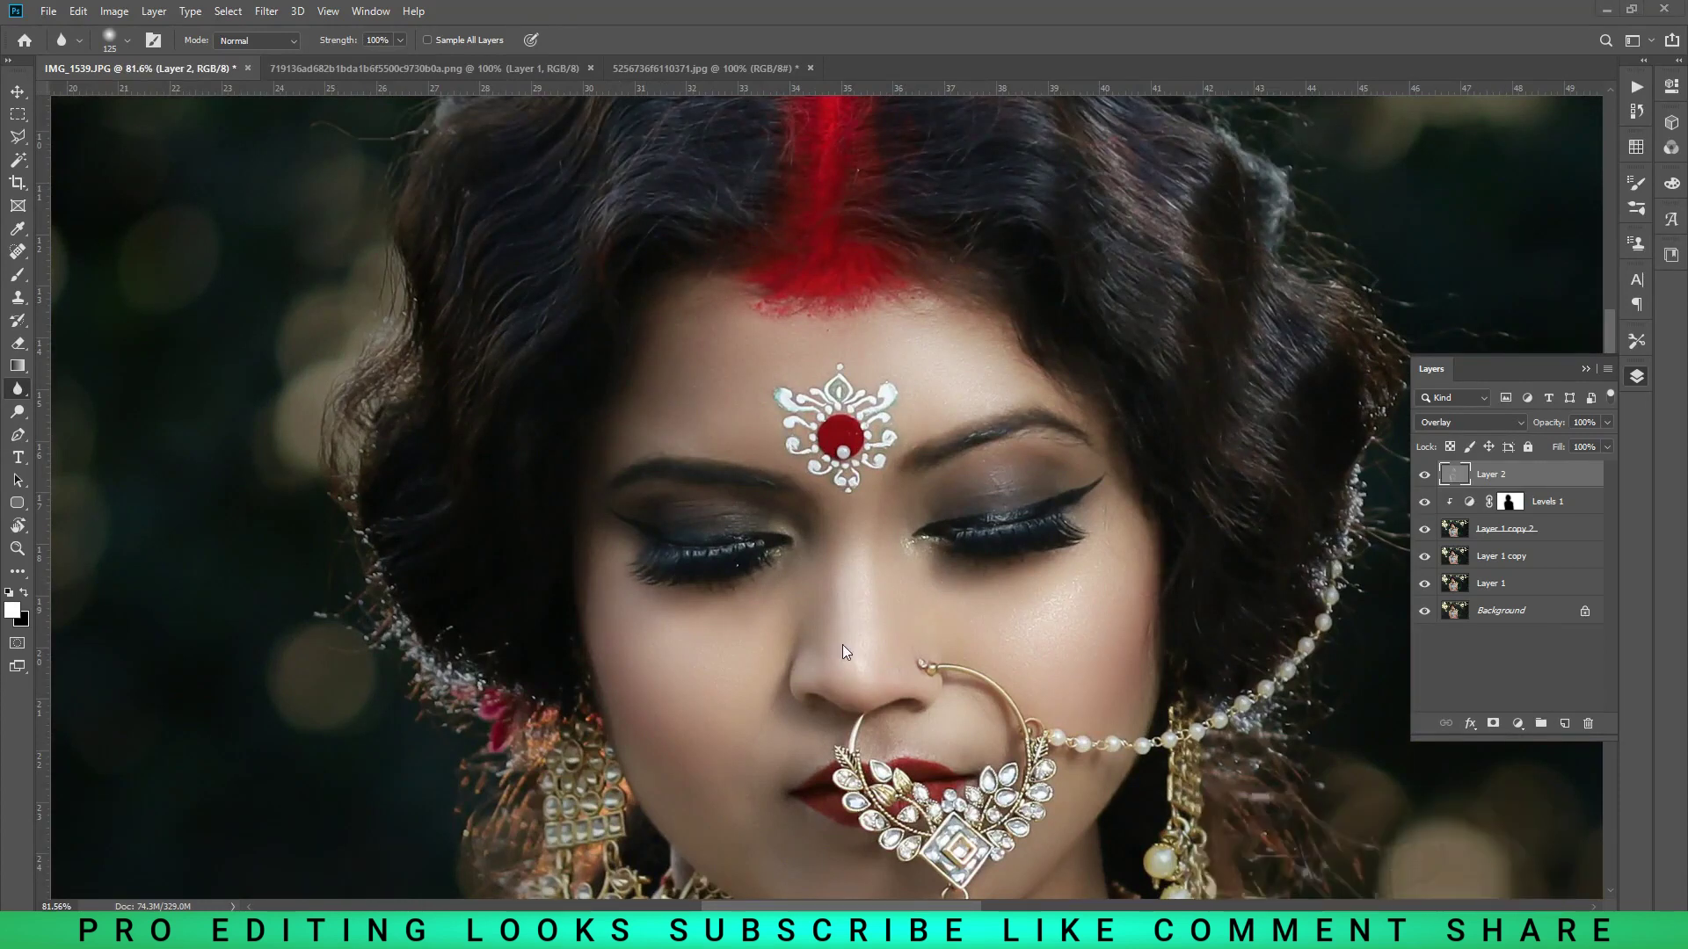
{"action": "right_click", "coordinate": [17, 389]}
{"action": "scroll", "coordinate": [601, 550], "scroll_direction": "down", "scroll_amount": 1}
{"action": "scroll", "coordinate": [615, 536], "scroll_direction": "down", "scroll_amount": 3}
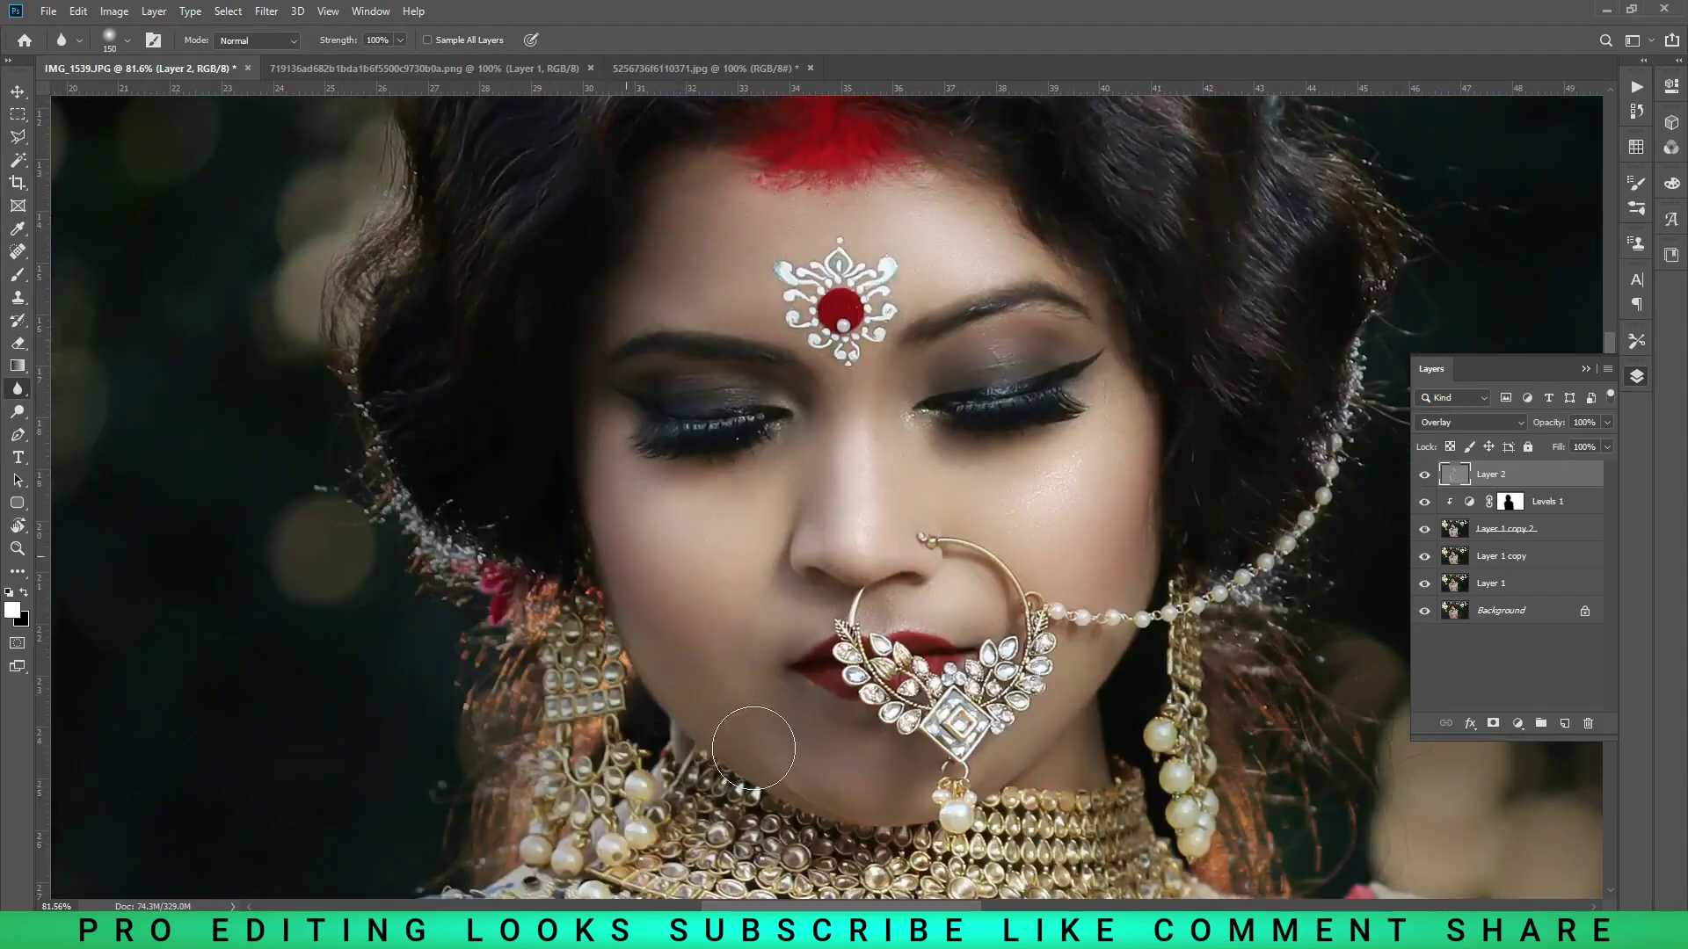
{"action": "key", "text": "bracketleft"}
- Keep smoothing across the face and arm with a larger blur brush
{"action": "scroll", "coordinate": [879, 395], "scroll_direction": "down", "scroll_amount": 3}
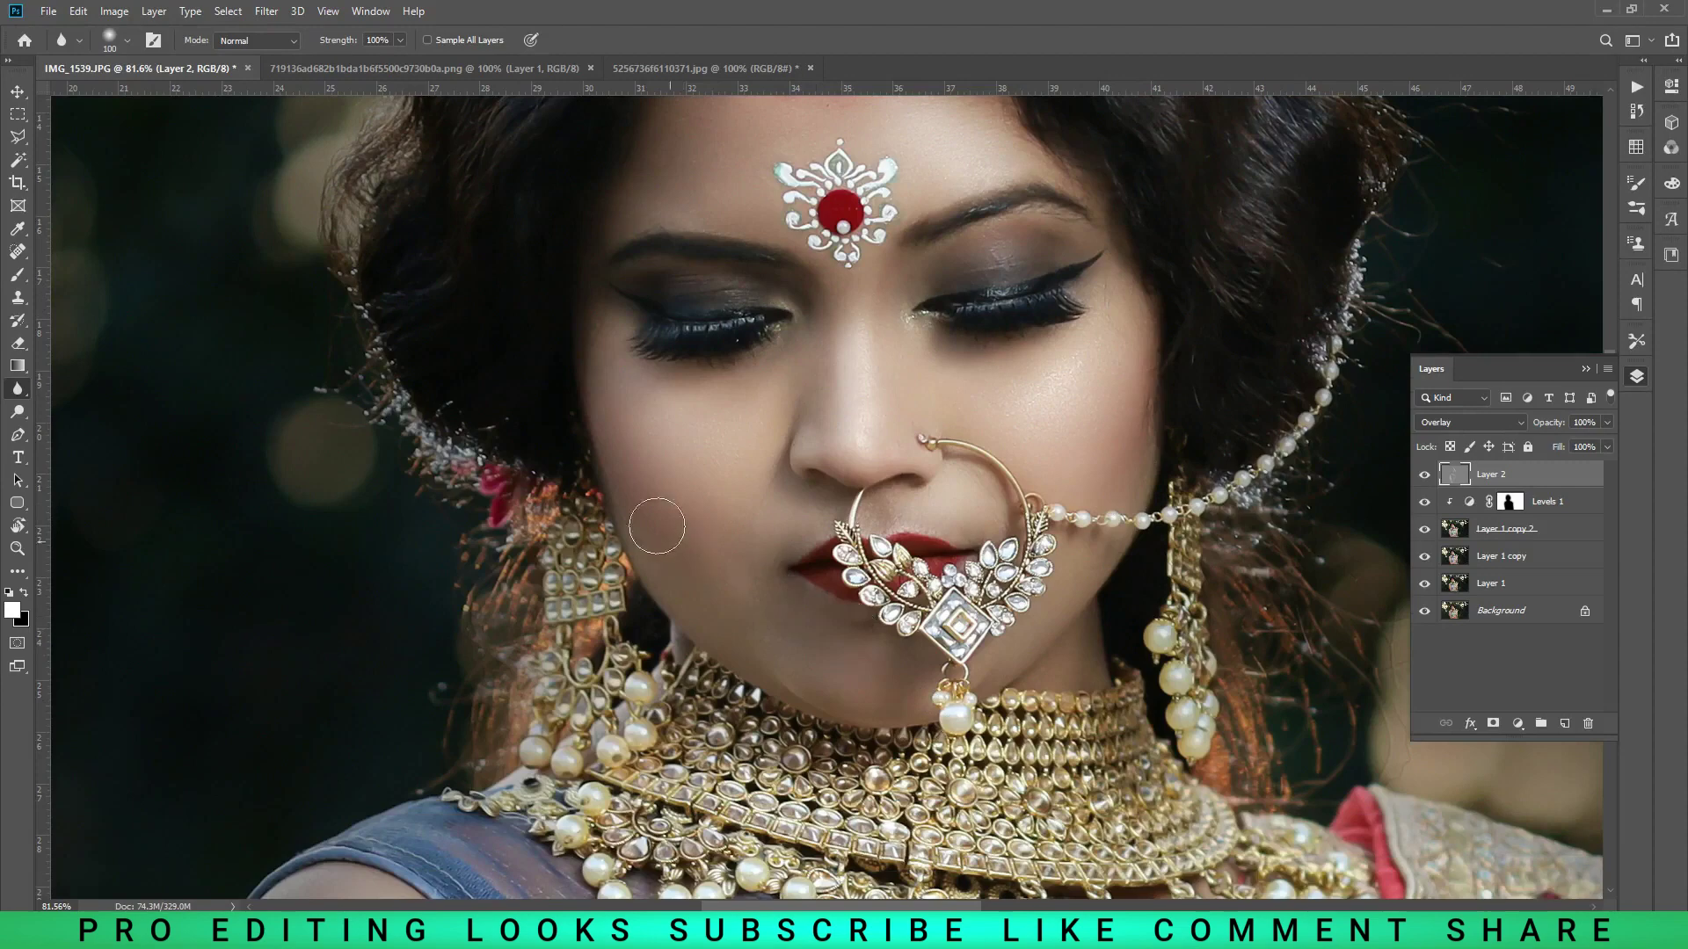
{"action": "scroll", "coordinate": [888, 694], "scroll_direction": "down", "scroll_amount": 3}
{"action": "scroll", "coordinate": [888, 690], "scroll_direction": "down", "scroll_amount": 3}
{"action": "scroll", "coordinate": [887, 681], "scroll_direction": "down", "scroll_amount": 3}
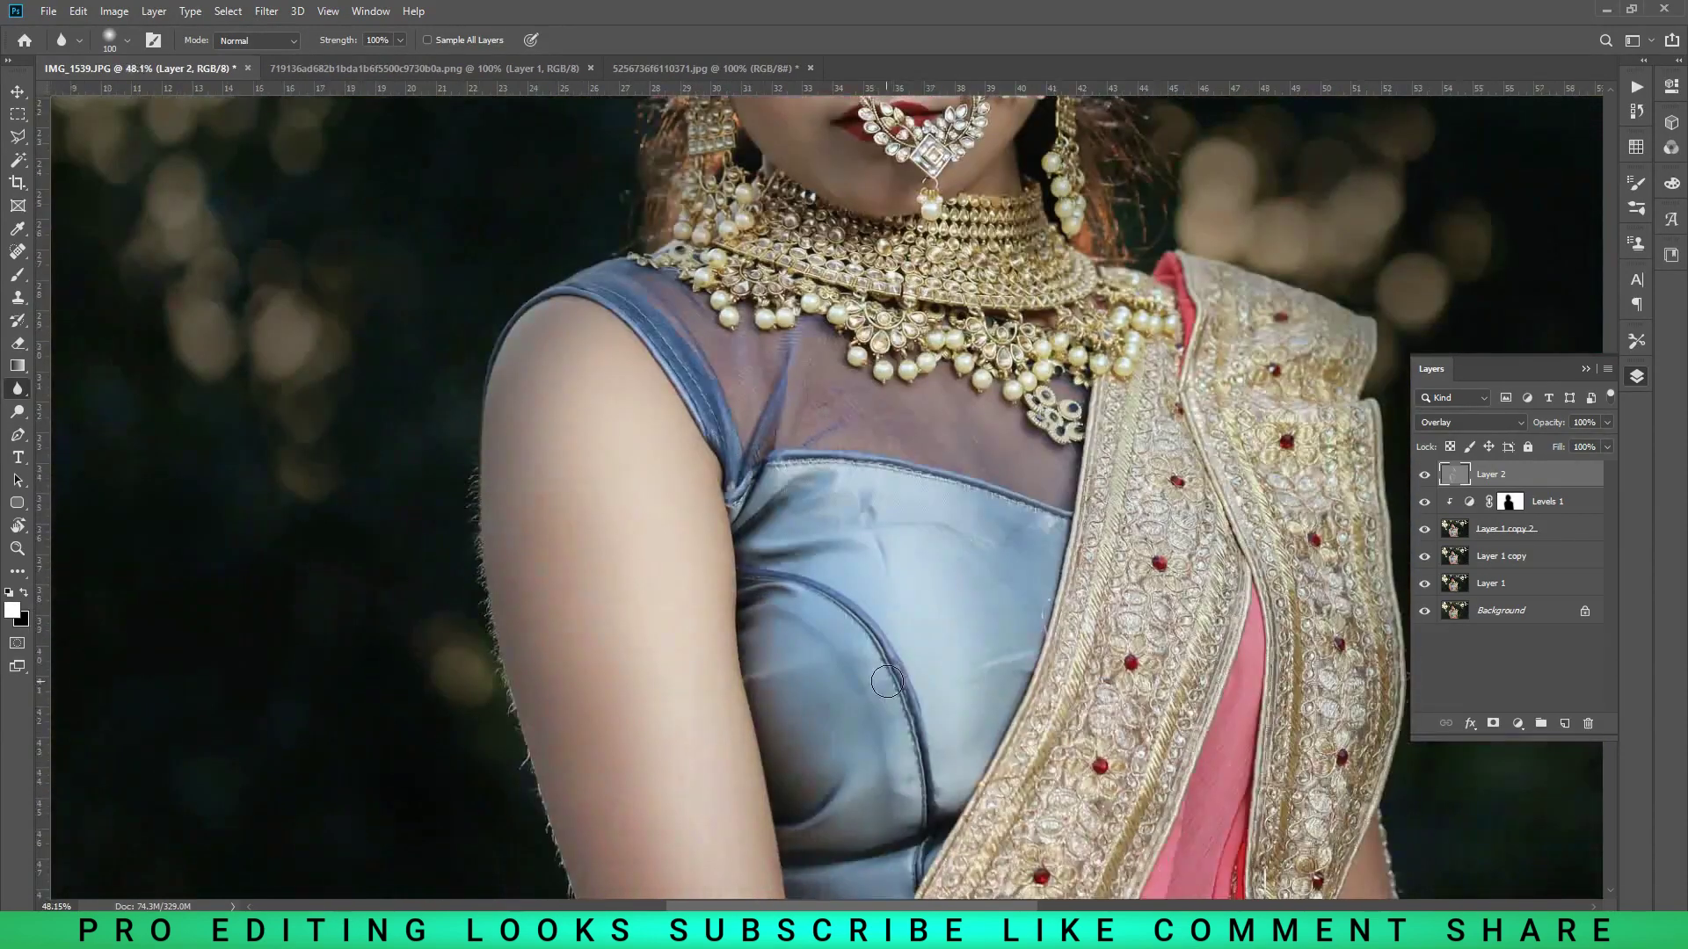
{"action": "scroll", "coordinate": [887, 681], "scroll_direction": "down", "scroll_amount": 5}
{"action": "scroll", "coordinate": [866, 747], "scroll_direction": "up", "scroll_amount": 1}
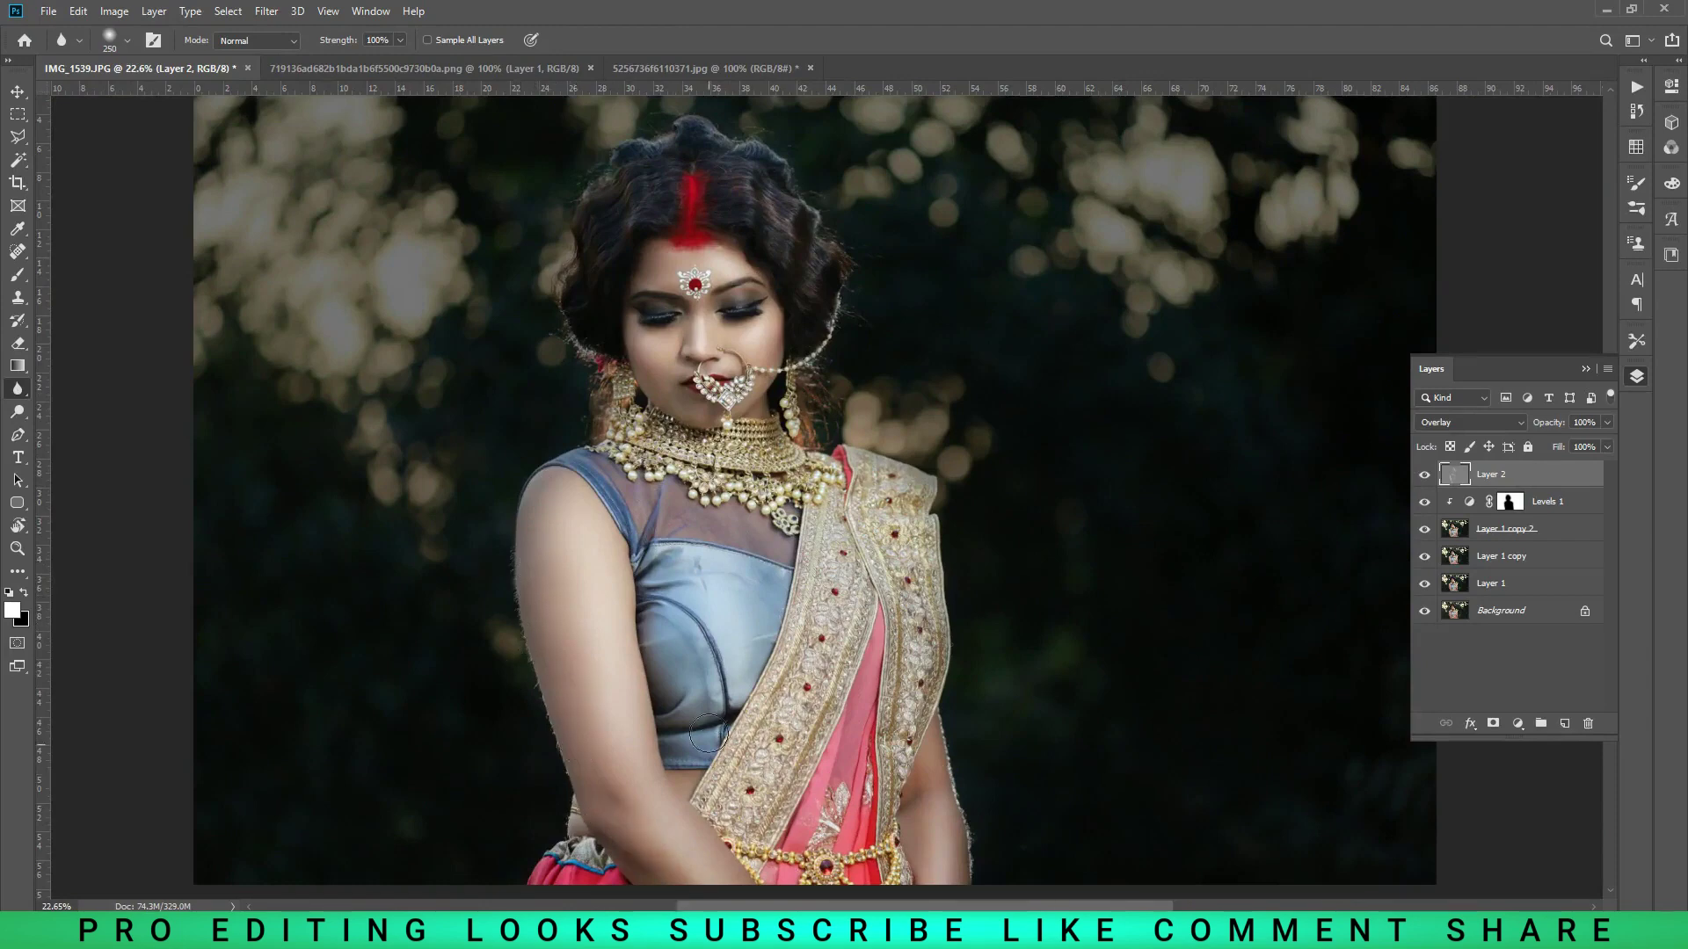
{"action": "key", "text": "bracketright"}
{"action": "key", "text": "bracketright"}
{"action": "scroll", "coordinate": [663, 481], "scroll_direction": "down", "scroll_amount": 2}
{"action": "scroll", "coordinate": [971, 522], "scroll_direction": "up", "scroll_amount": 1}
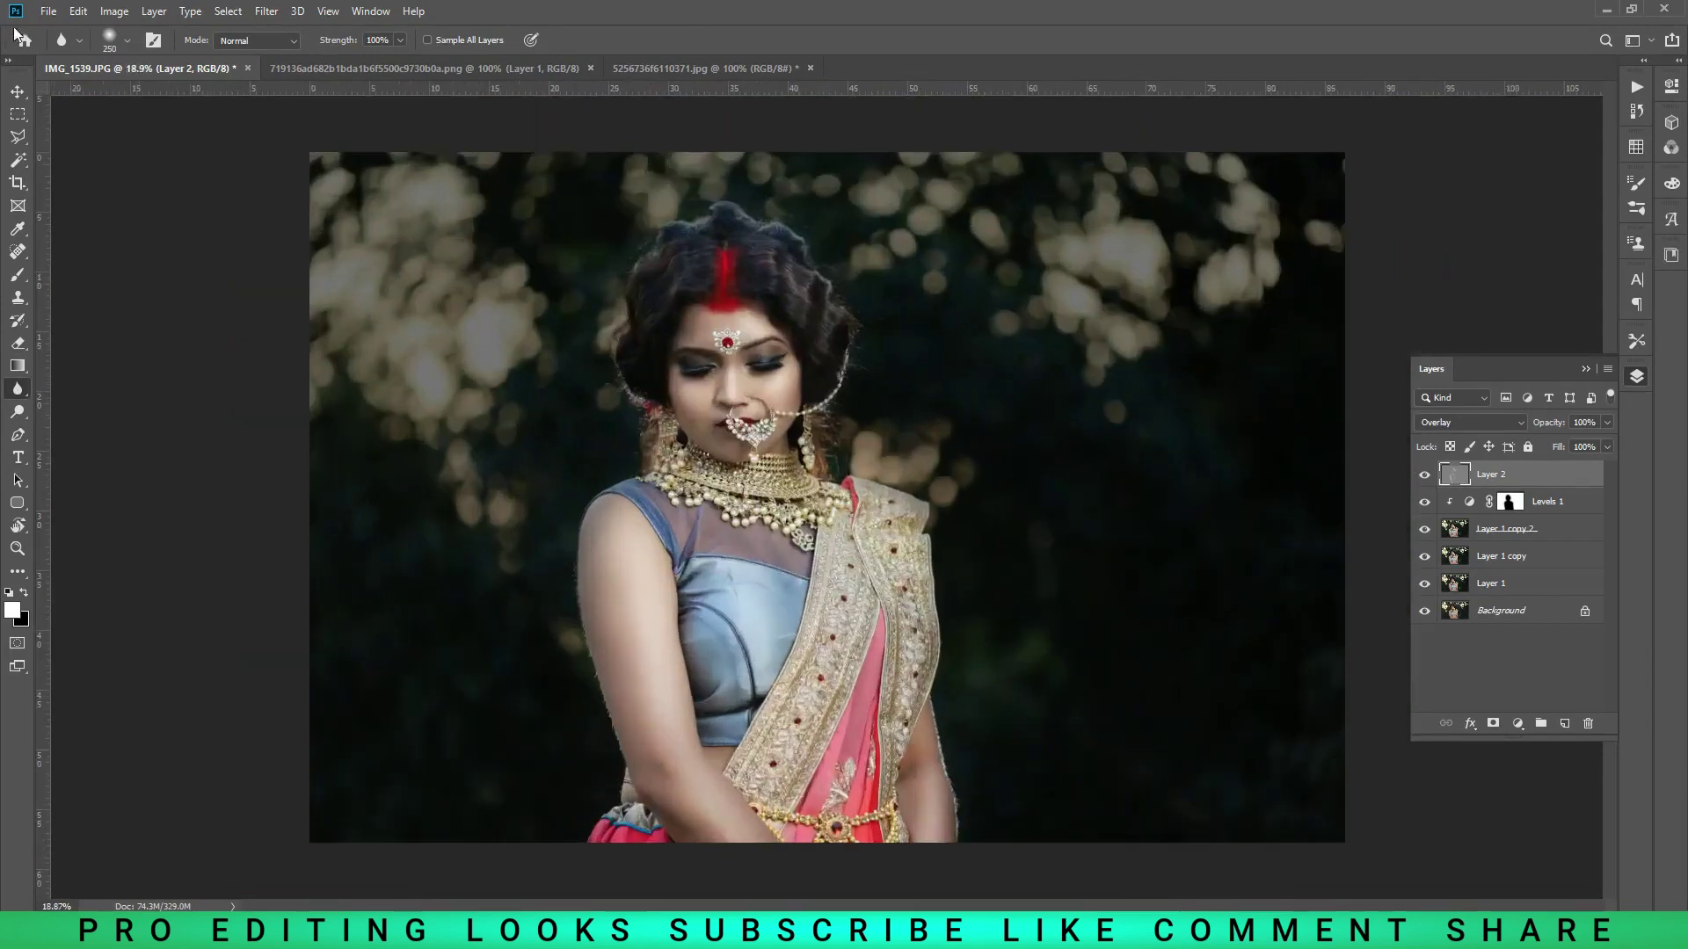
- Copy the single butterfly PNG into the IMG_1539 portrait and close the butterfly source
{"action": "key", "text": "v"}
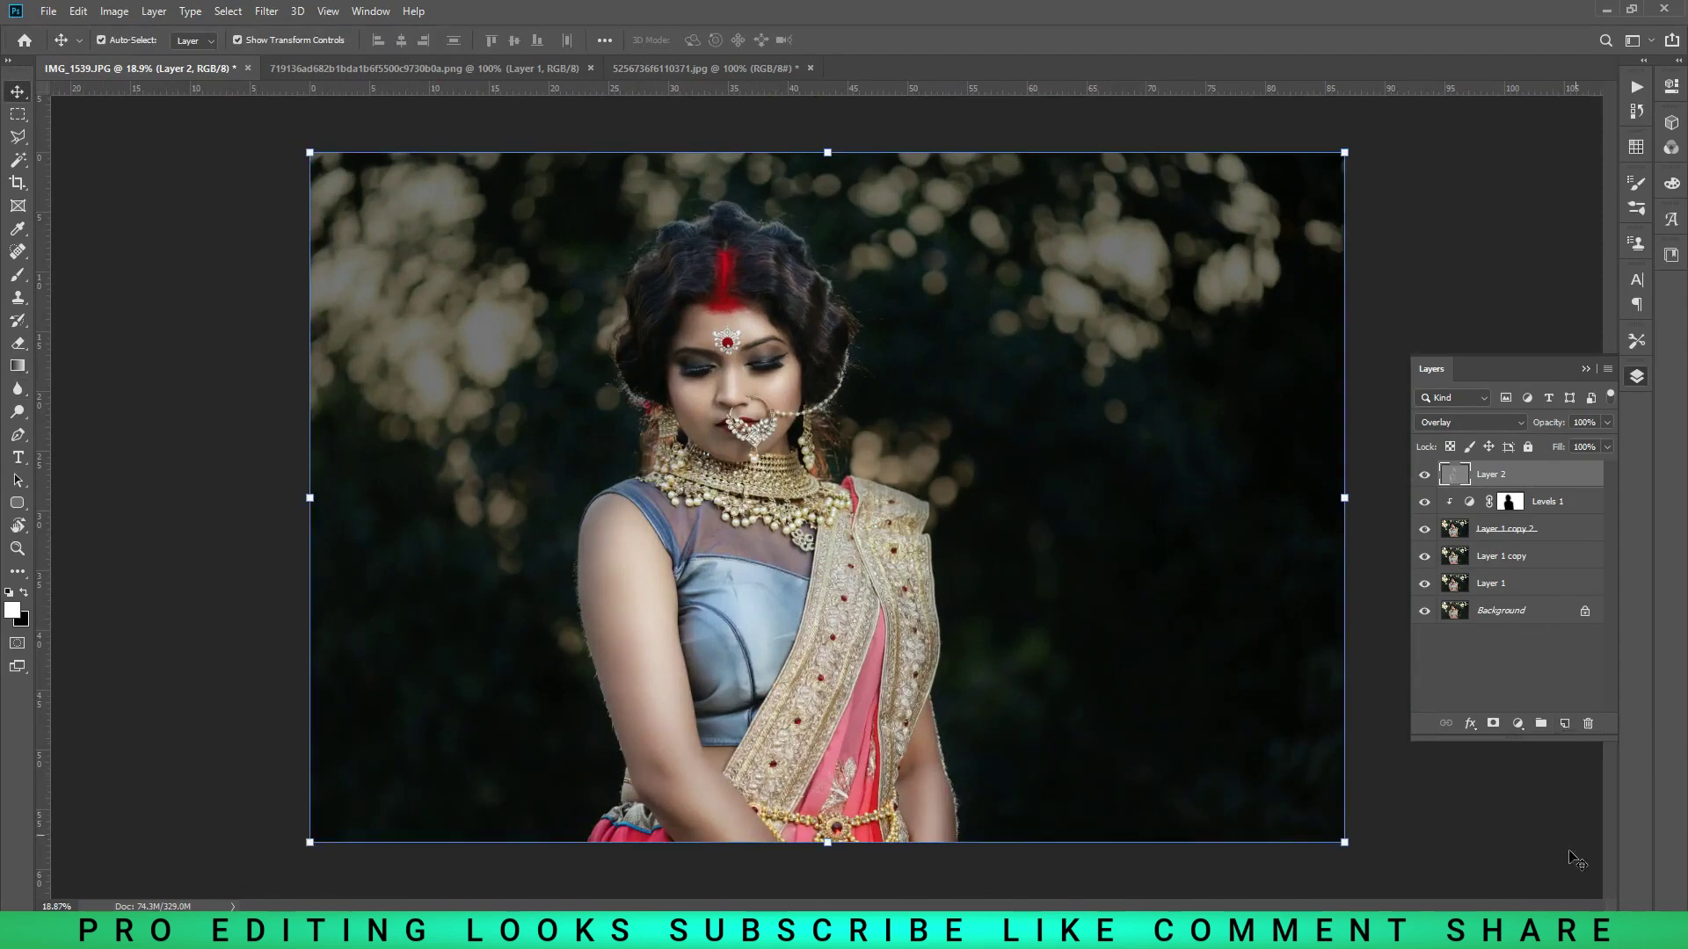
{"action": "scroll", "coordinate": [1383, 786], "scroll_direction": "down", "scroll_amount": 2}
{"action": "scroll", "coordinate": [1389, 785], "scroll_direction": "up", "scroll_amount": 1}
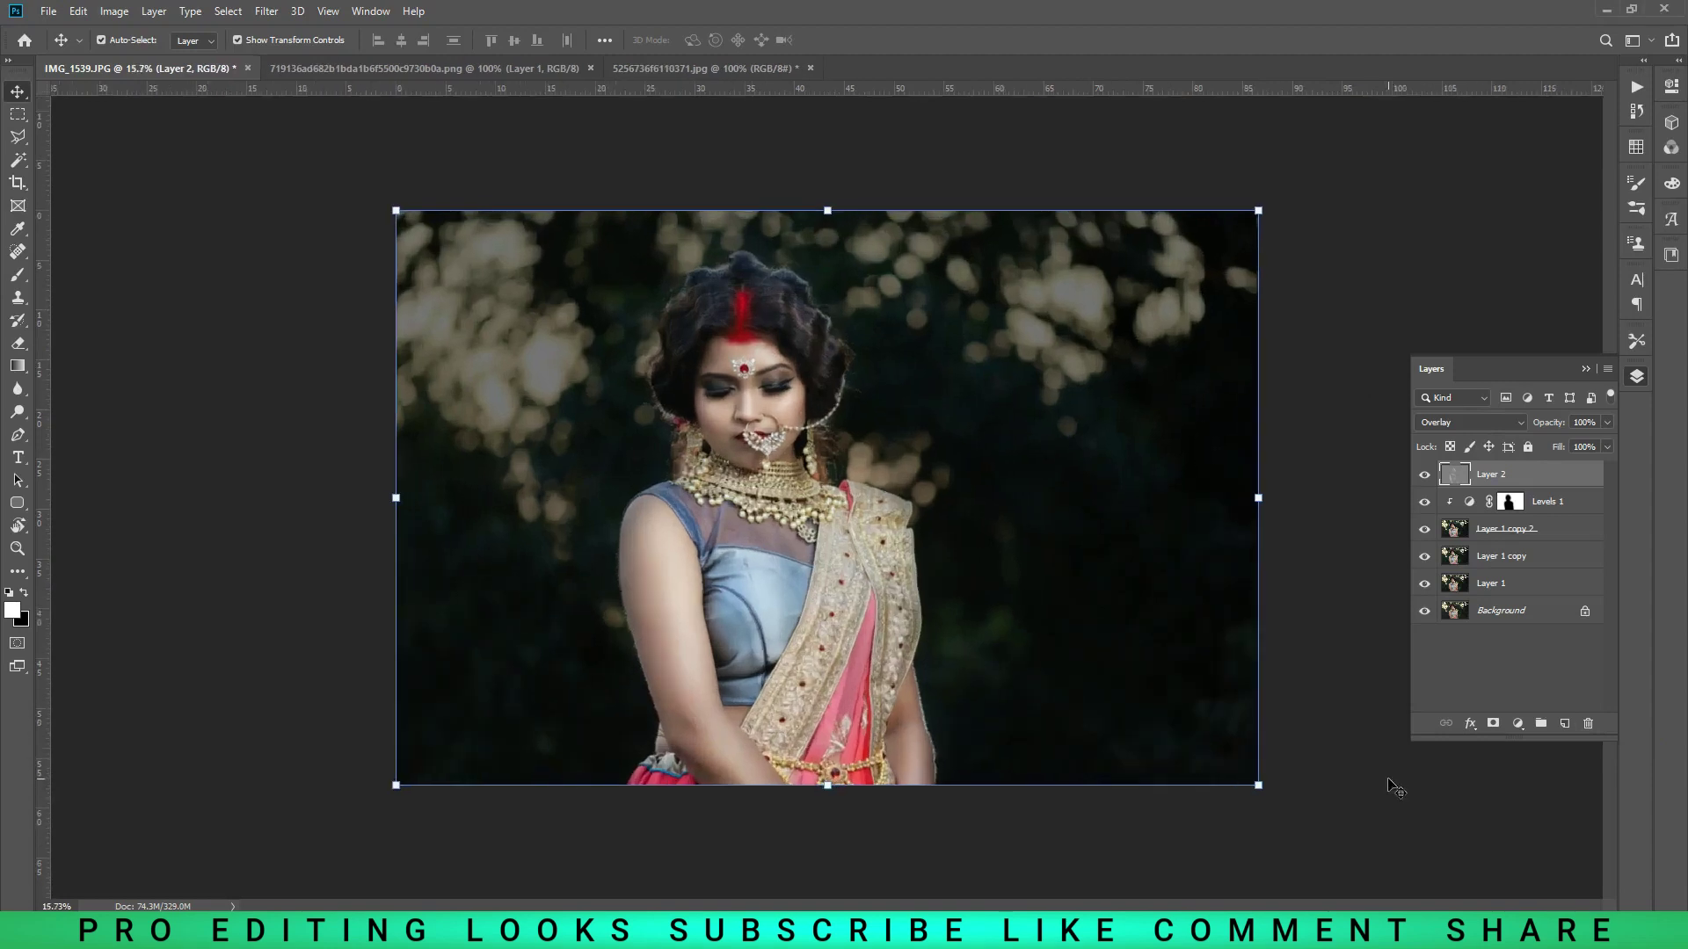
{"action": "left_click", "coordinate": [492, 68]}
{"action": "left_click_drag", "start_coordinate": [731, 456], "coordinate": [1073, 392]}
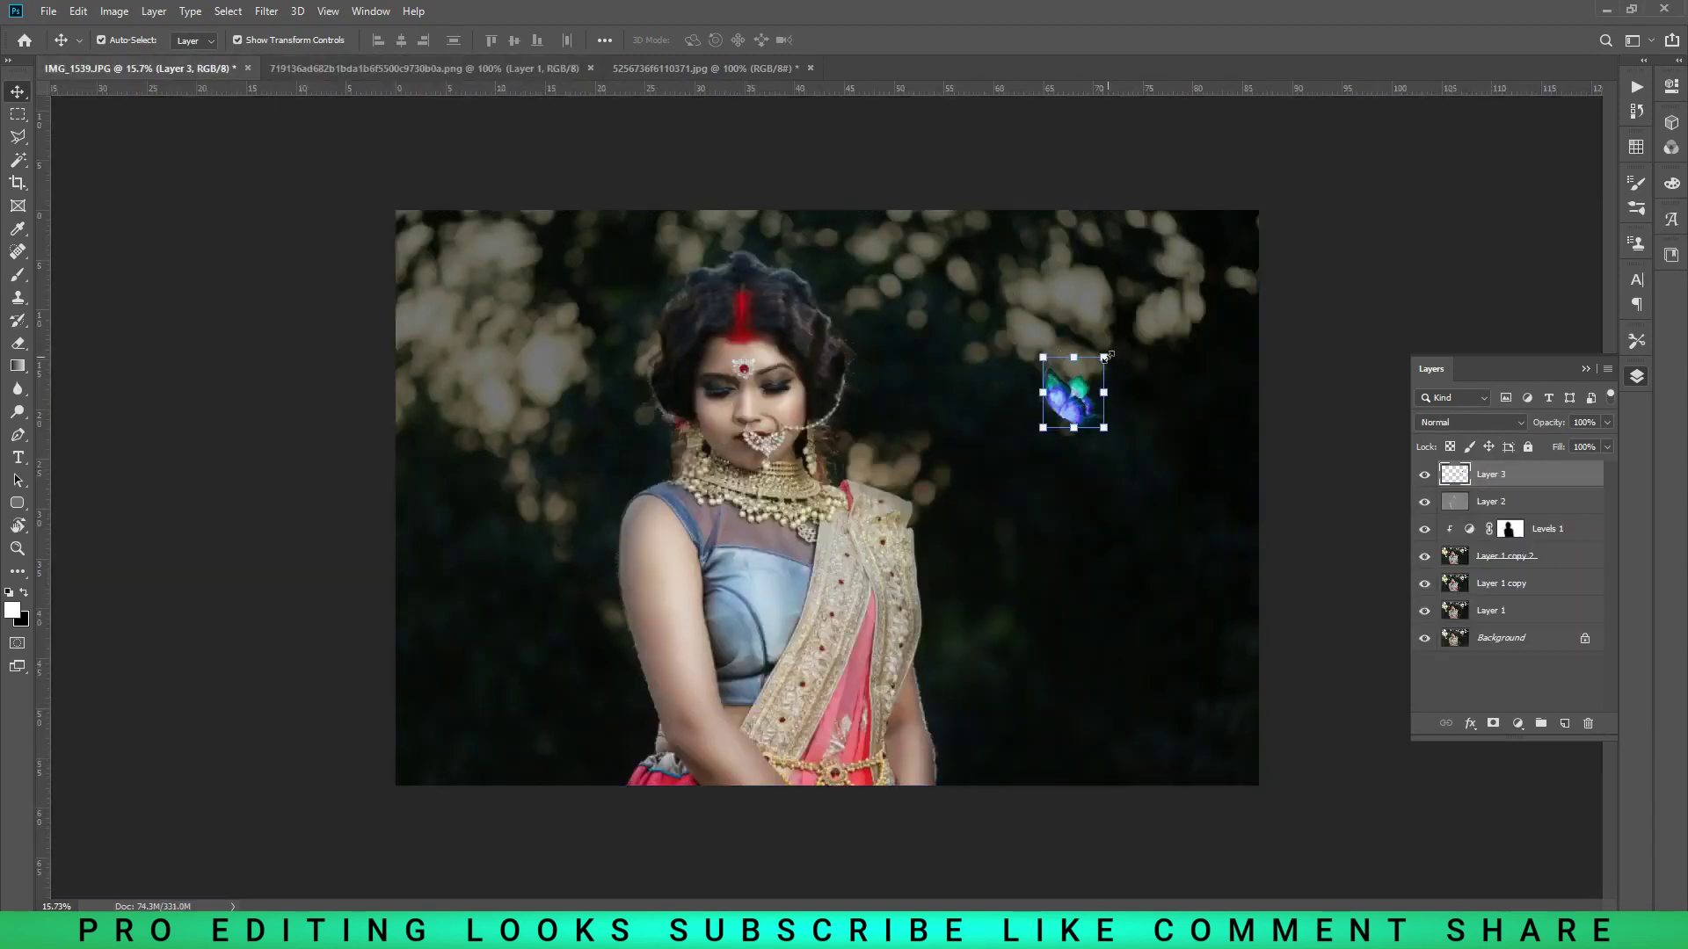
{"action": "left_click_drag", "start_coordinate": [1105, 357], "coordinate": [1133, 325]}
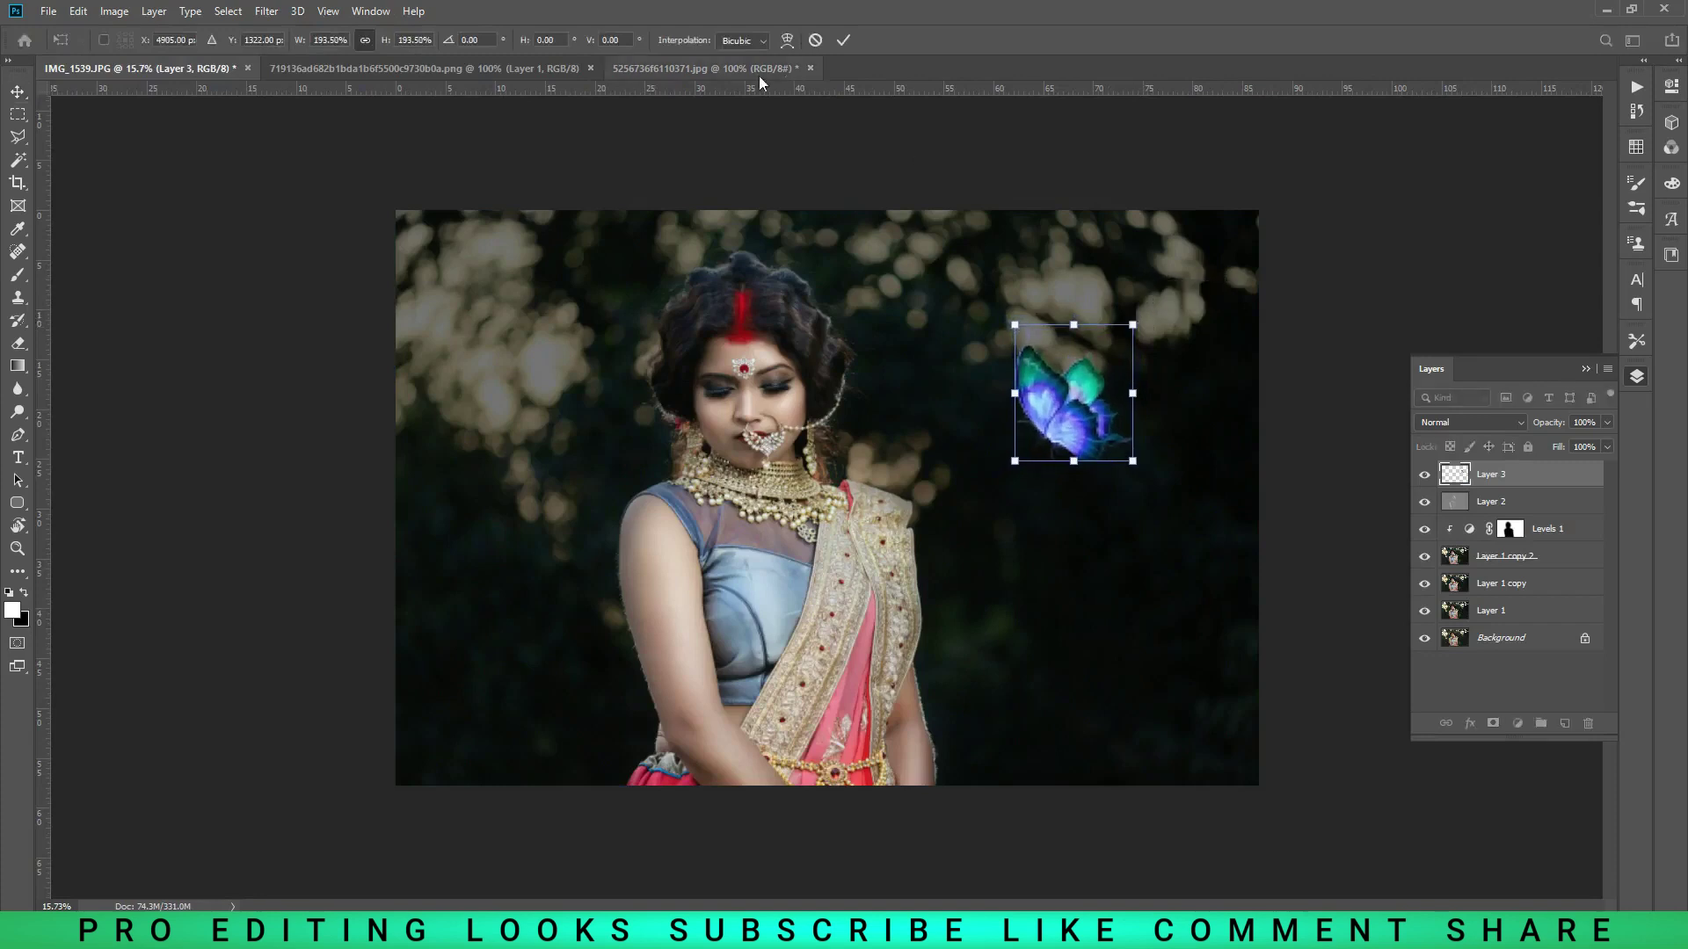
{"action": "left_click", "coordinate": [742, 68]}
{"action": "left_click", "coordinate": [415, 68]}
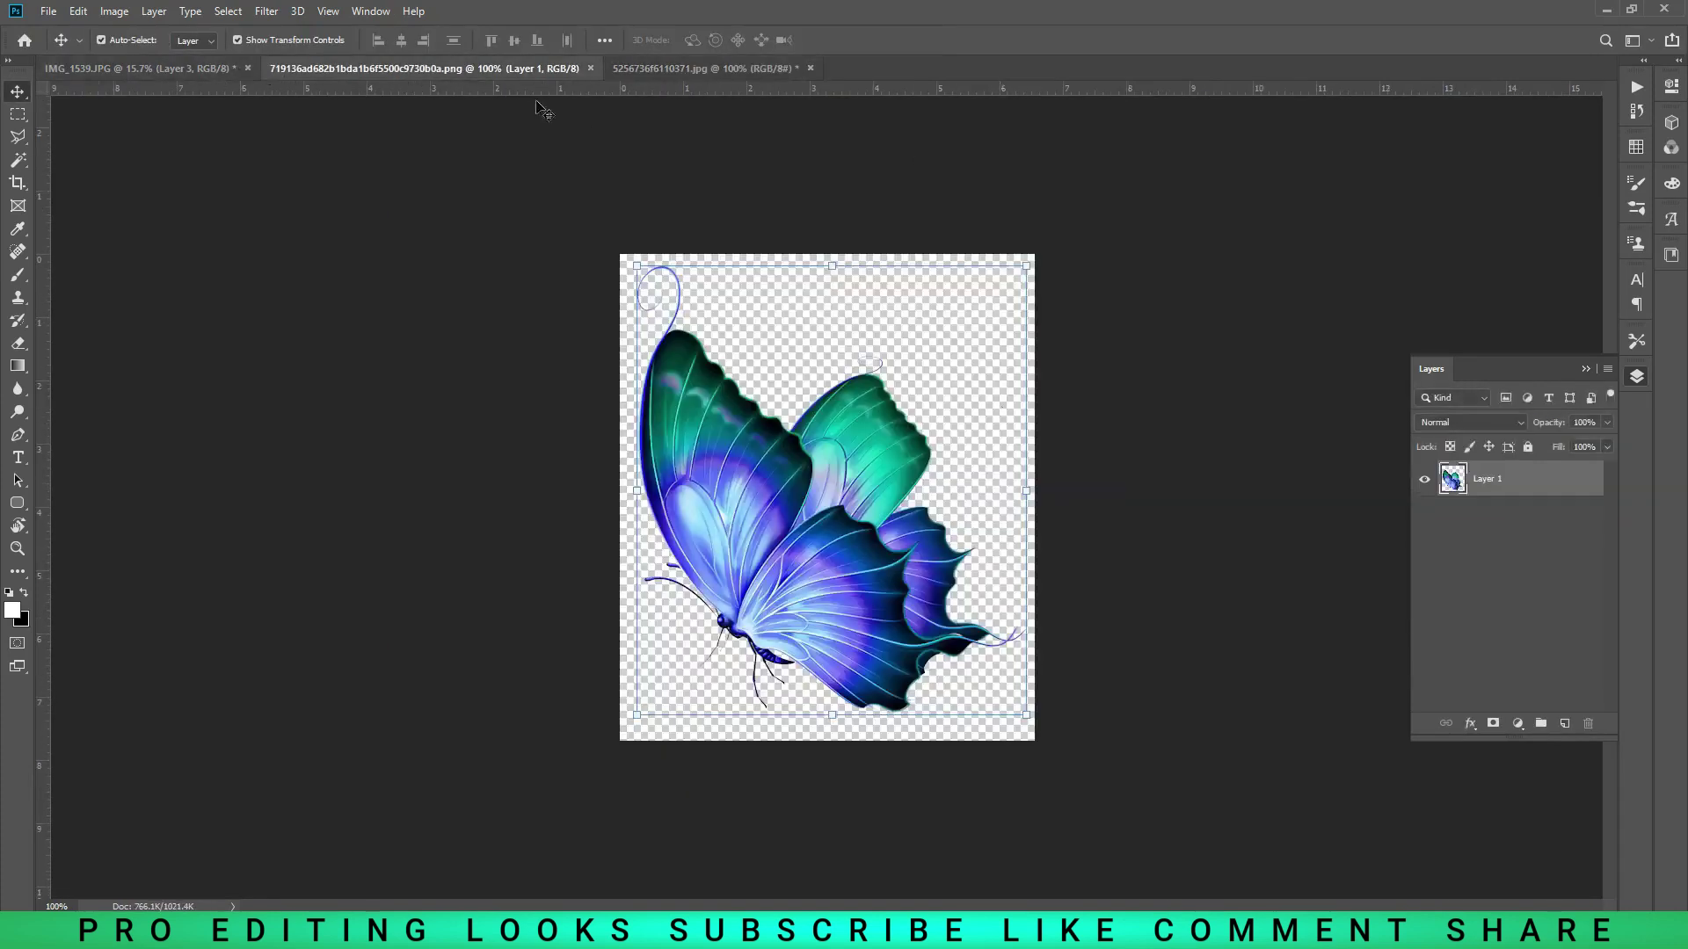
{"action": "left_click", "coordinate": [590, 68]}
{"action": "key", "text": "ctrl+Tab"}
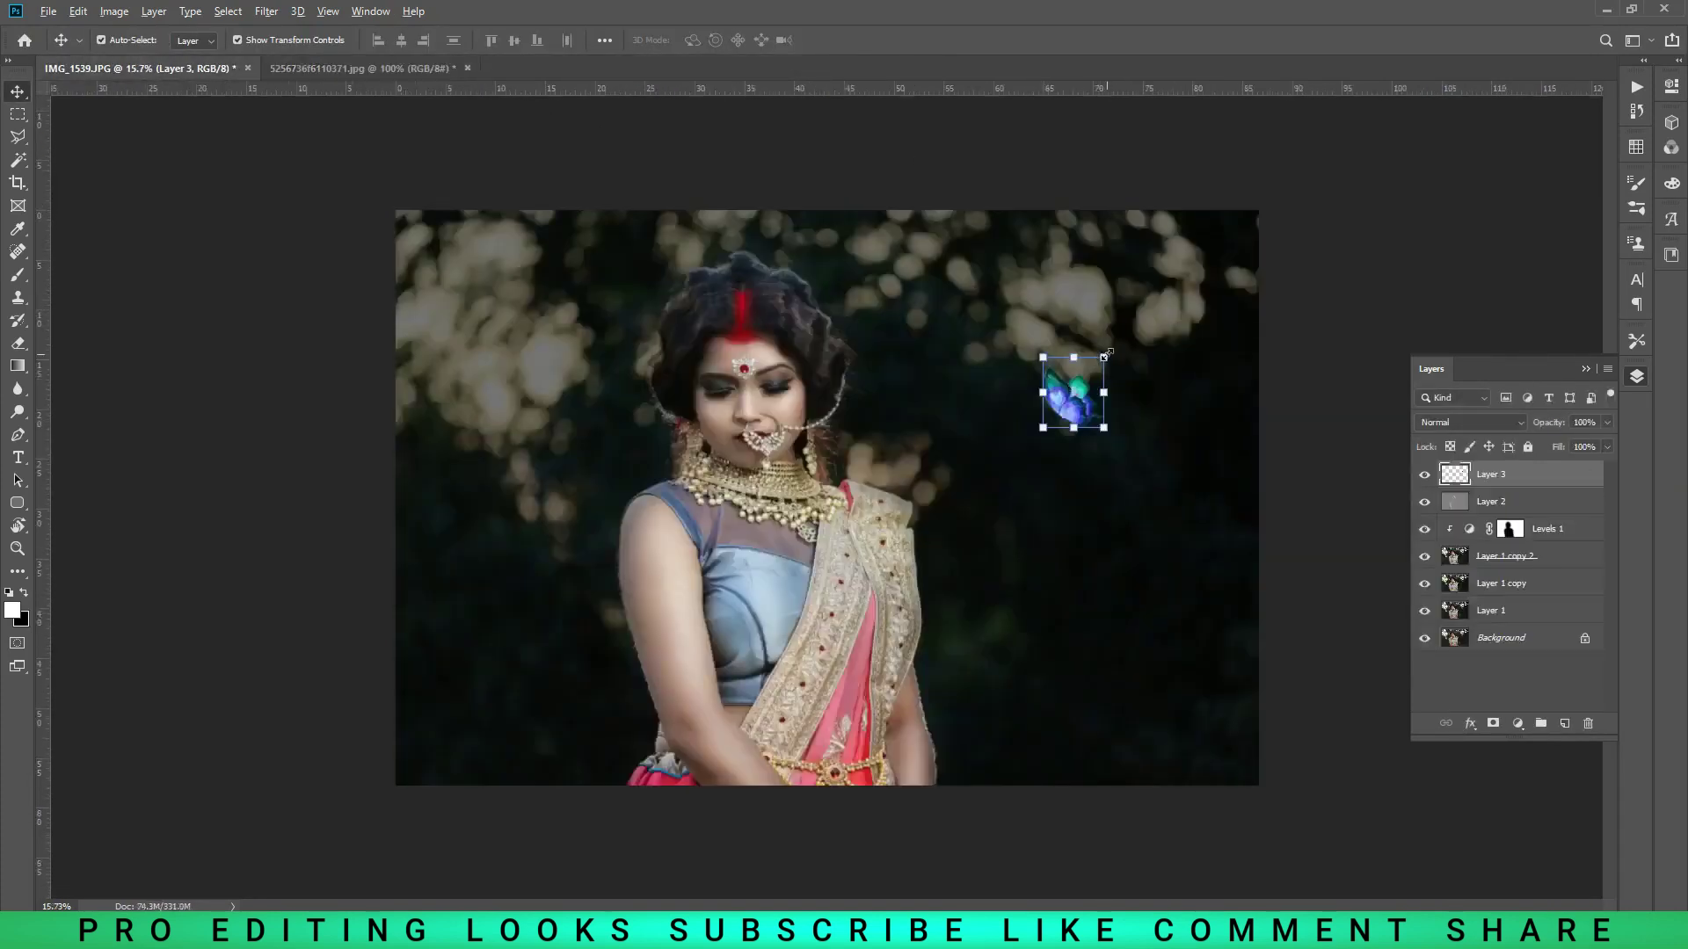
- Scale the butterfly to about 175% and fix it right of the bride's head
{"action": "left_click_drag", "start_coordinate": [1105, 357], "coordinate": [1142, 320]}
{"action": "mouse_move", "coordinate": [1086, 394]}
{"action": "left_mouse_down"}
{"action": "mouse_move", "coordinate": [1160, 477]}
{"action": "mouse_move", "coordinate": [1133, 482]}
{"action": "mouse_move", "coordinate": [1085, 383]}
{"action": "mouse_move", "coordinate": [1103, 393]}
{"action": "left_mouse_up"}
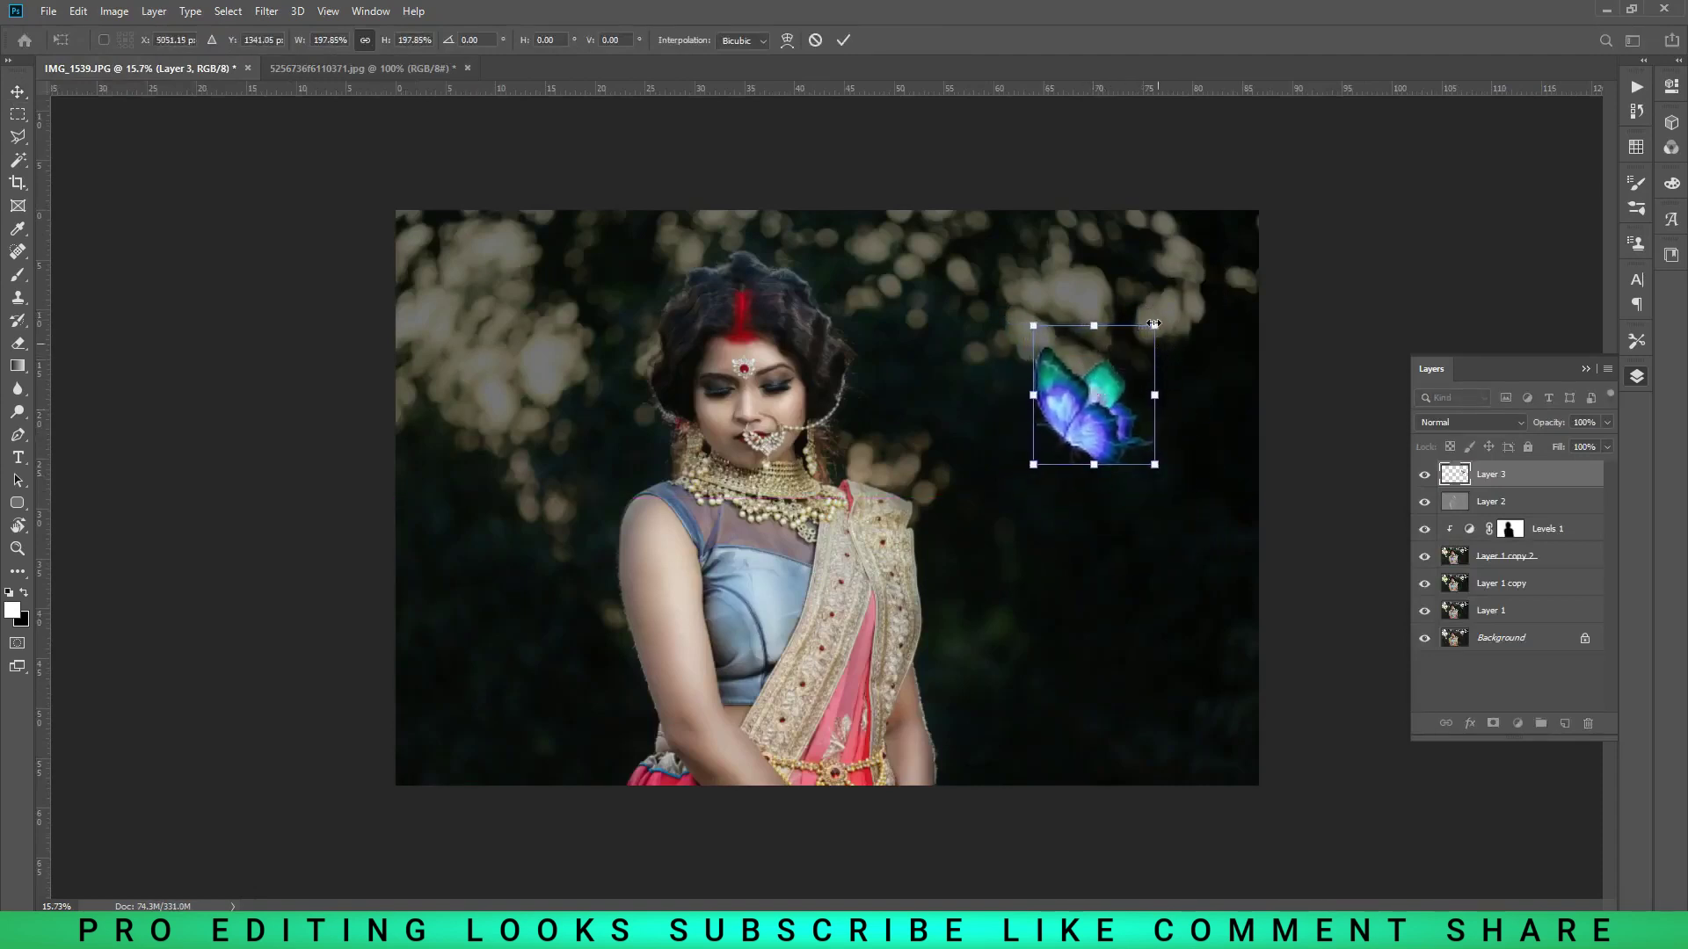
{"action": "scroll", "coordinate": [1154, 325], "scroll_direction": "up", "scroll_amount": 2}
{"action": "scroll", "coordinate": [1153, 324], "scroll_direction": "down", "scroll_amount": 1}
{"action": "left_click_drag", "start_coordinate": [1188, 309], "coordinate": [1171, 325]}
{"action": "left_click_drag", "start_coordinate": [1139, 388], "coordinate": [1134, 423]}
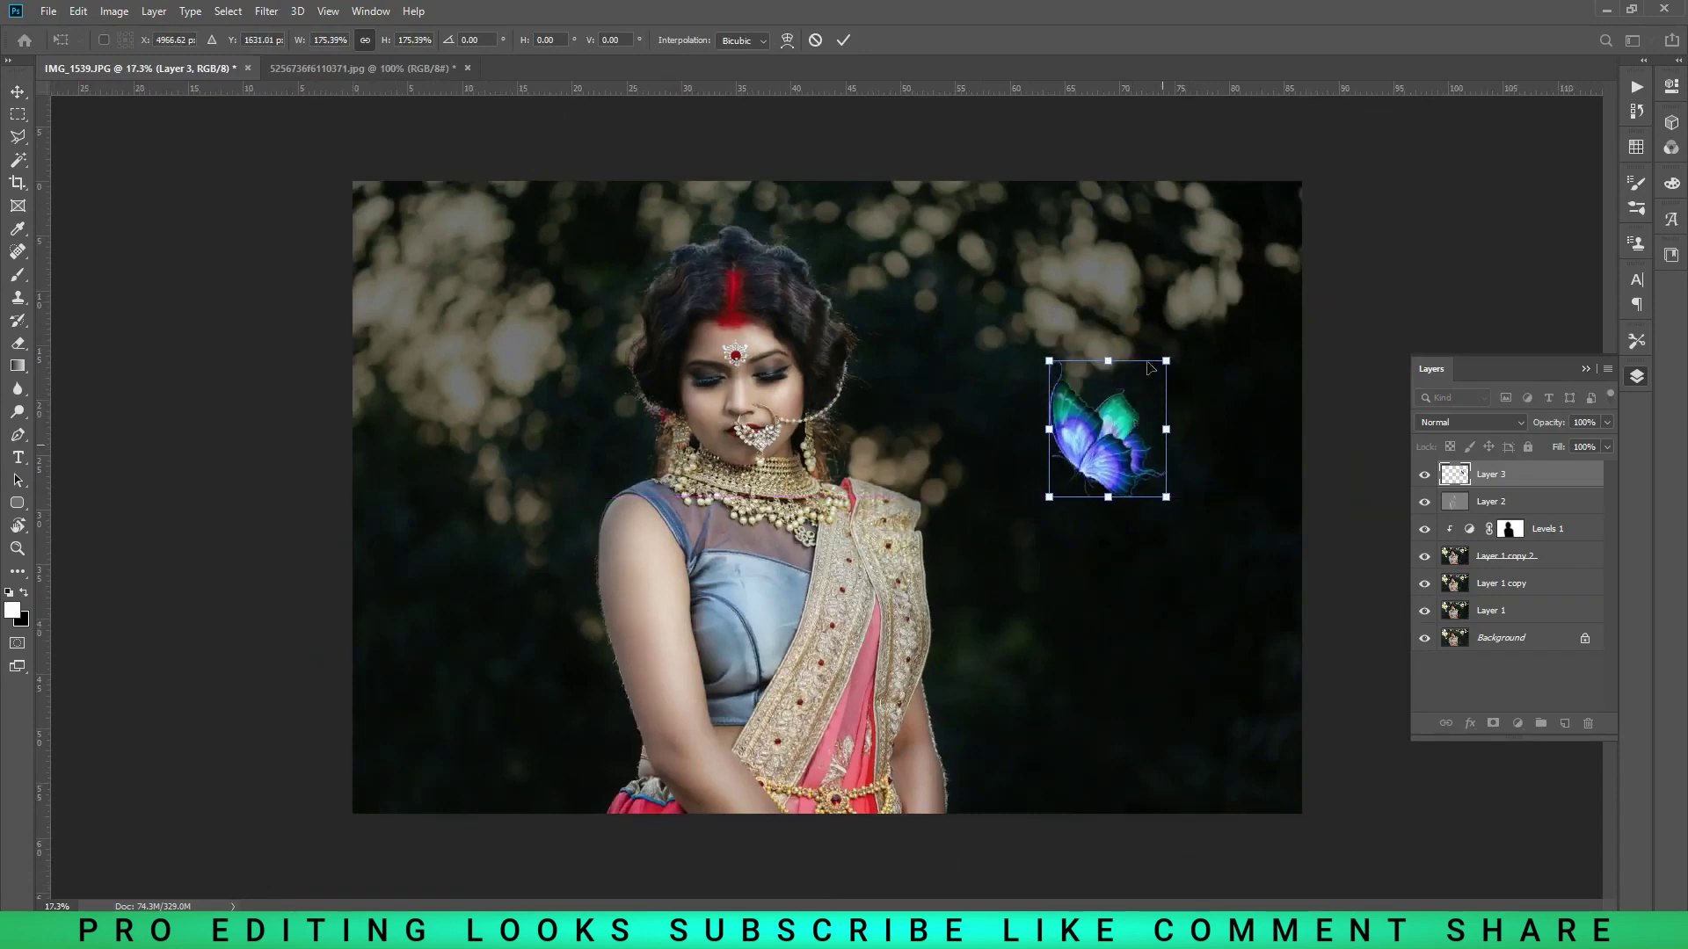
{"action": "left_click", "coordinate": [841, 41]}
{"action": "scroll", "coordinate": [1200, 576], "scroll_direction": "down", "scroll_amount": 2}
{"action": "scroll", "coordinate": [1203, 577], "scroll_direction": "up", "scroll_amount": 3}
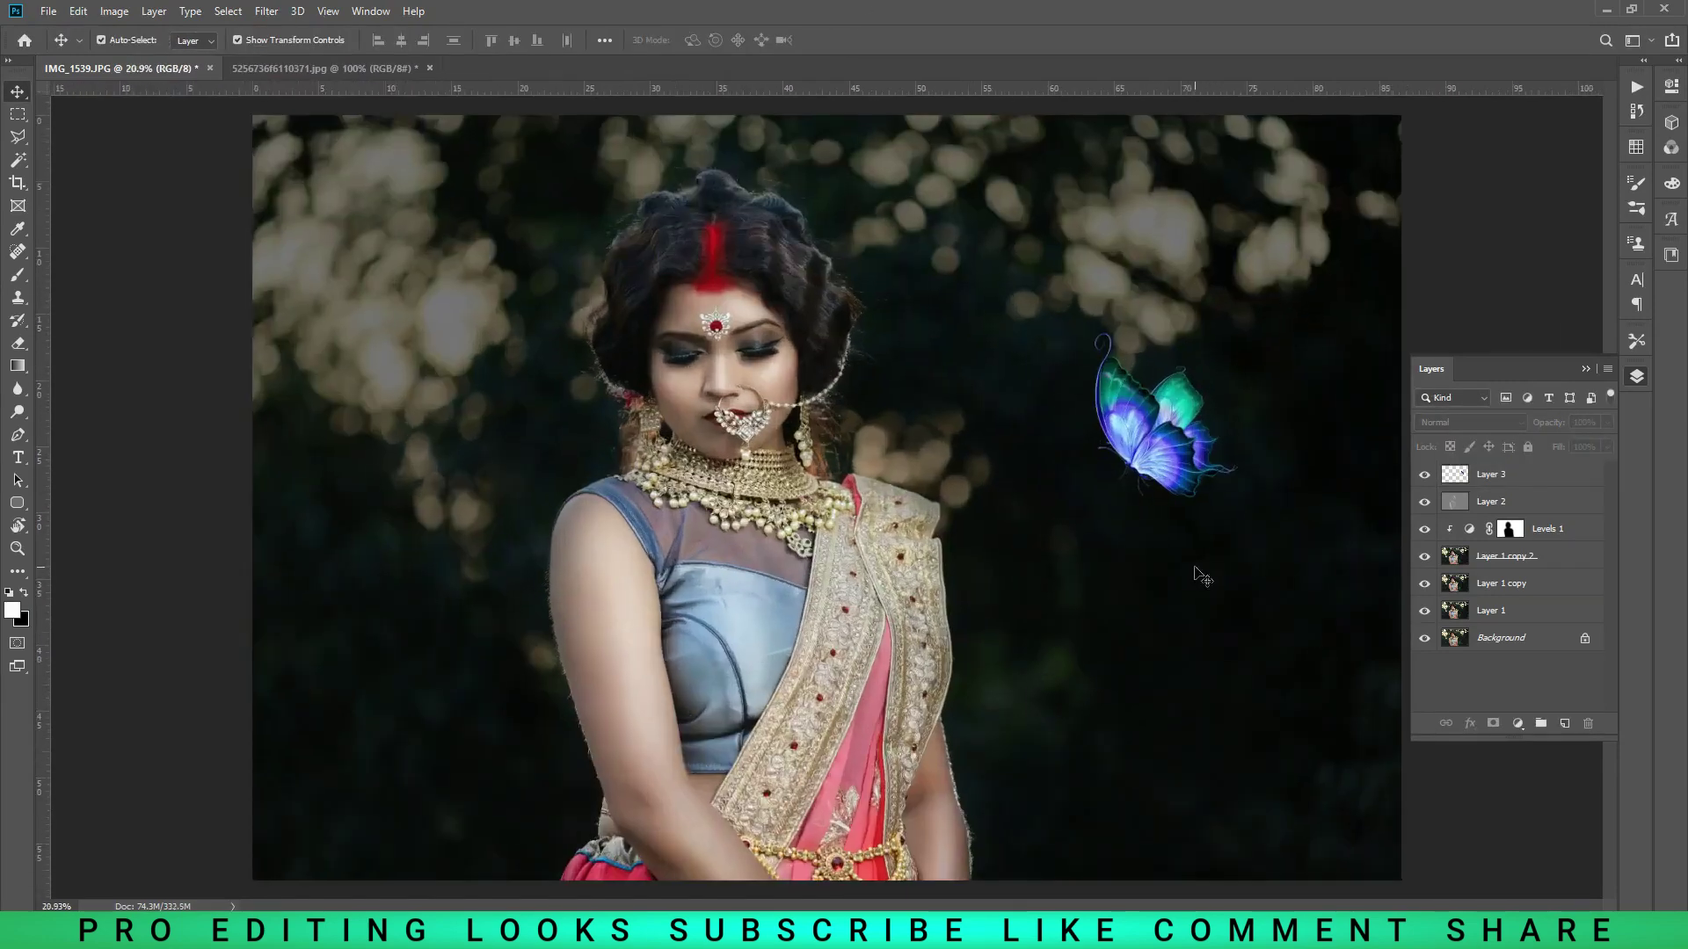
{"action": "left_click", "coordinate": [387, 69]}
- Unlock the Background and delete the white area selected with the Magic Wand
{"action": "left_click", "coordinate": [1584, 479]}
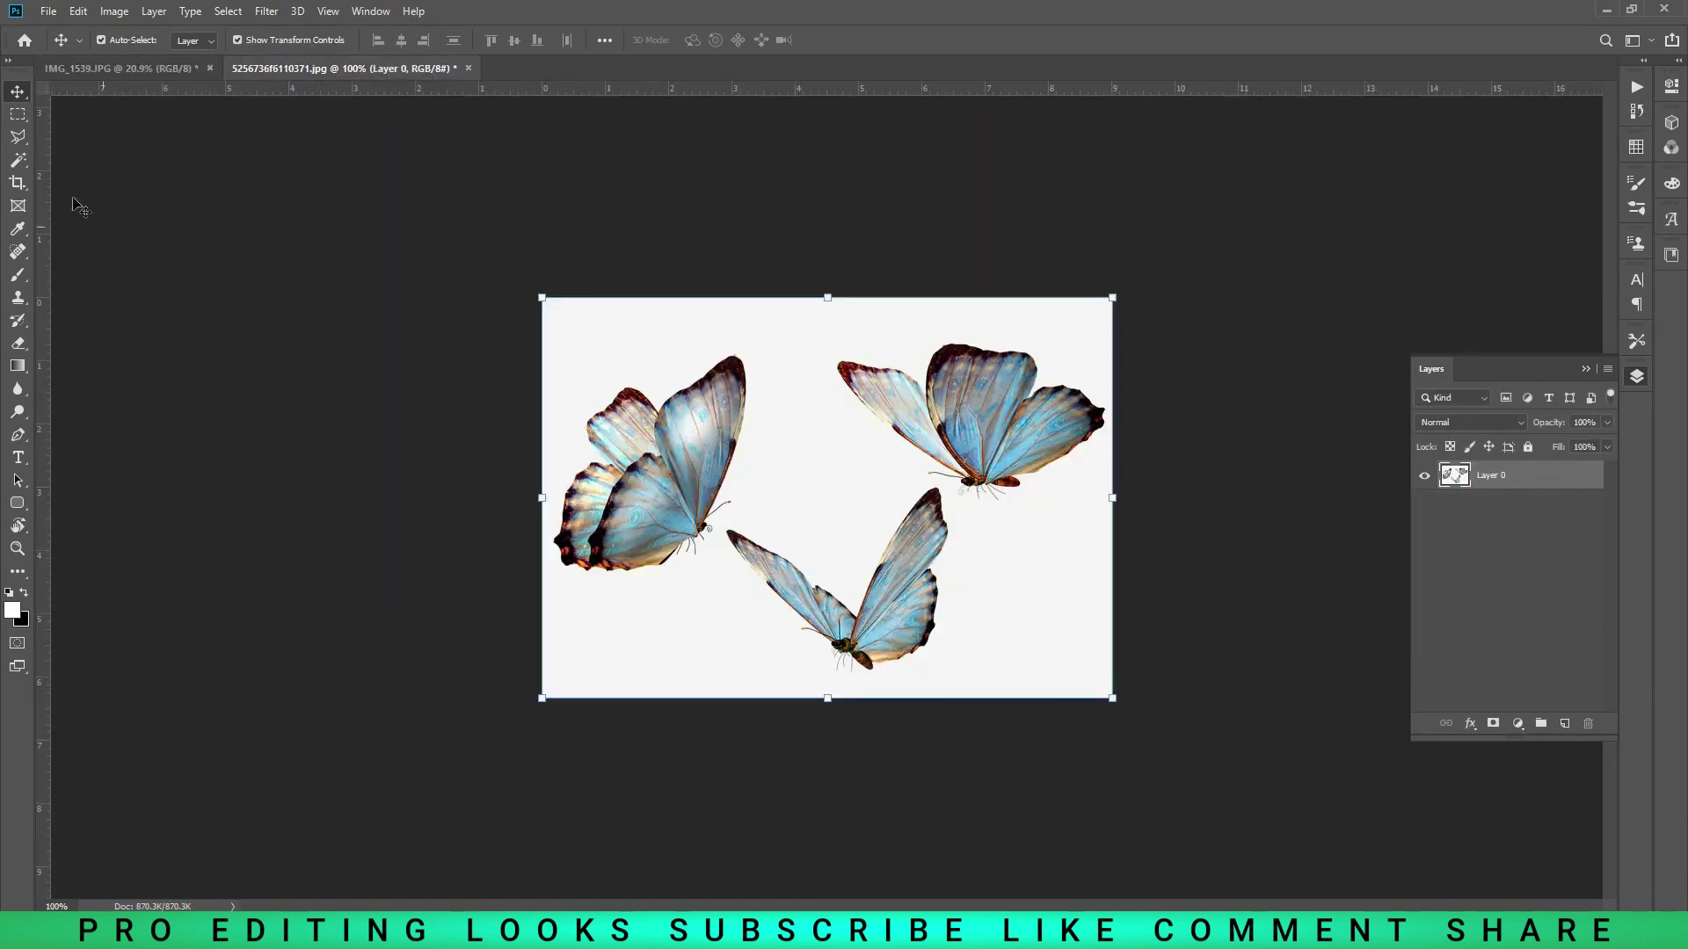
{"action": "right_click", "coordinate": [18, 159]}
{"action": "left_click", "coordinate": [88, 180]}
{"action": "left_click", "coordinate": [814, 429]}
{"action": "key", "text": "Delete"}
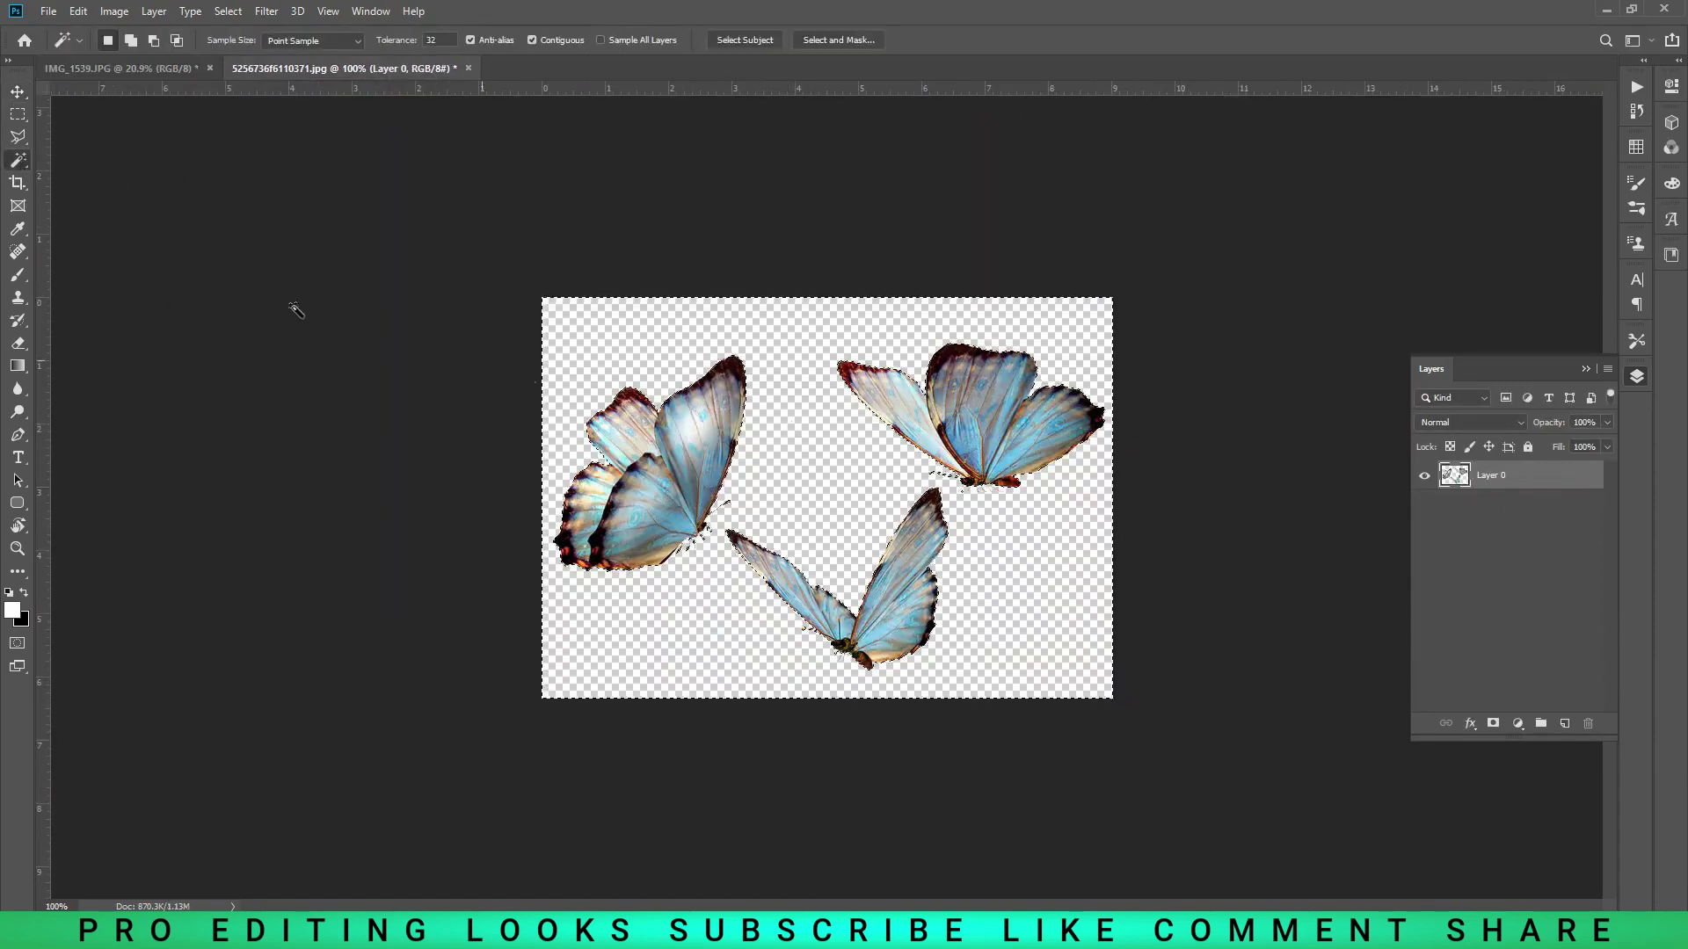
{"action": "key", "text": "v"}
{"action": "key", "text": "ctrl+d"}
{"action": "mouse_move", "coordinate": [700, 437]}
{"action": "left_mouse_down"}
{"action": "mouse_move", "coordinate": [646, 437]}
{"action": "mouse_move", "coordinate": [695, 423]}
{"action": "left_mouse_up"}
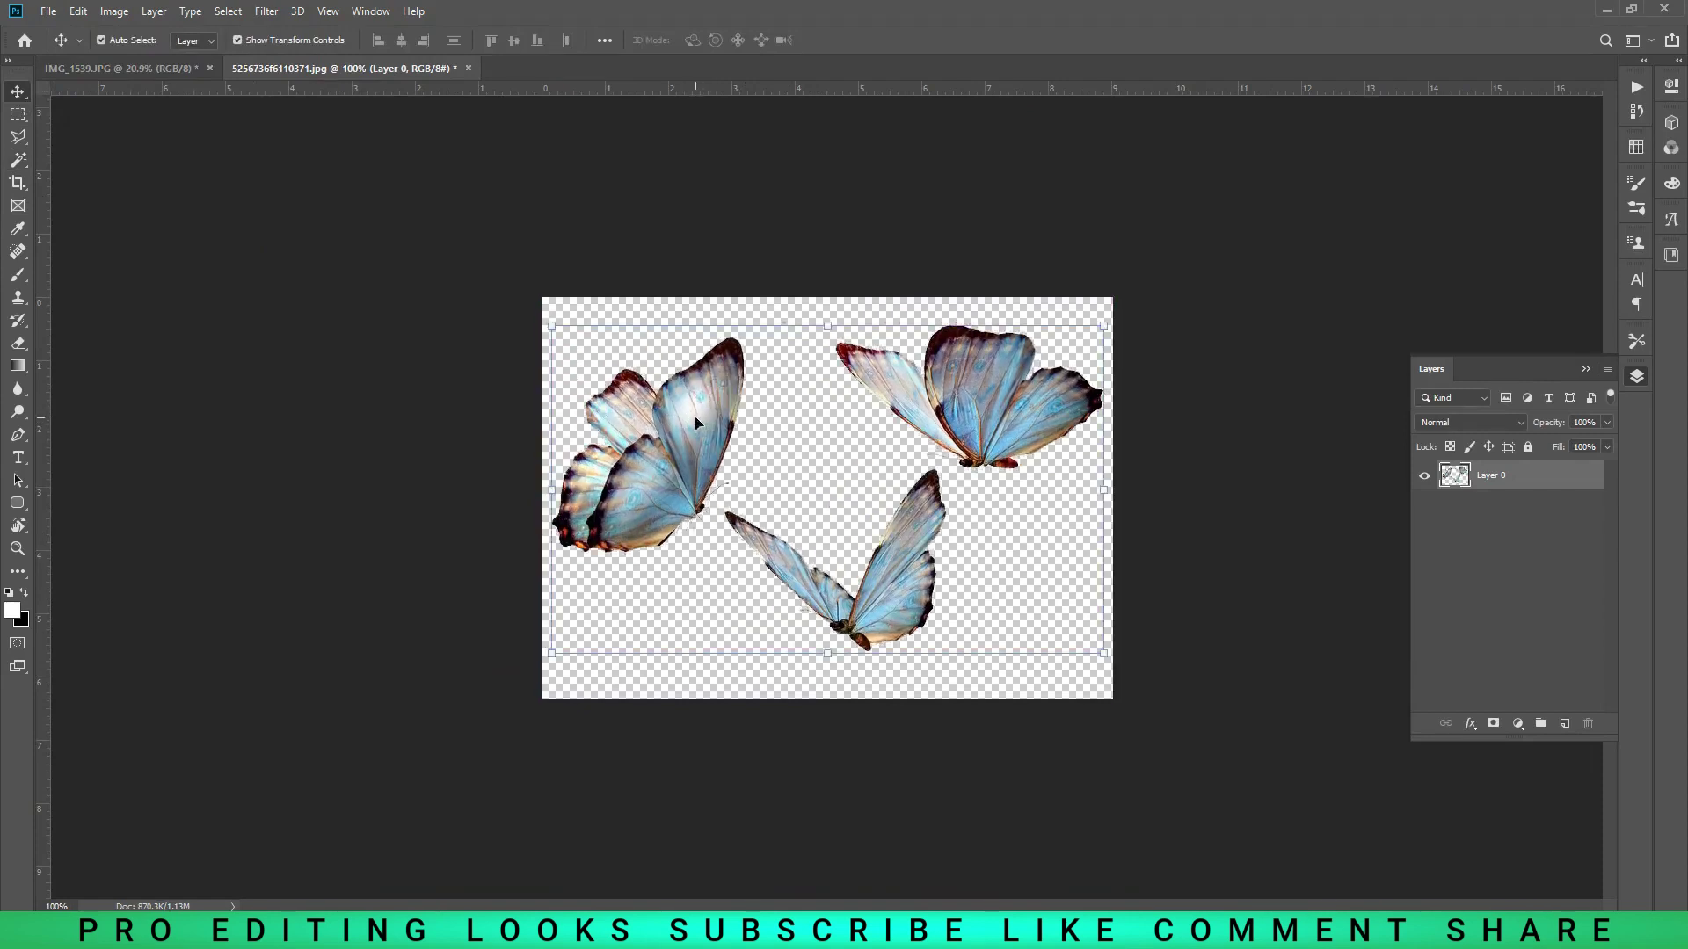
- Delete the top-right and lower butterflies with oval selections, keeping only the left one
{"action": "right_click", "coordinate": [18, 344]}
{"action": "right_click", "coordinate": [18, 114]}
{"action": "left_click", "coordinate": [95, 126]}
{"action": "left_click_drag", "start_coordinate": [797, 309], "coordinate": [1123, 495]}
{"action": "key", "text": "Delete"}
{"action": "left_click_drag", "start_coordinate": [742, 504], "coordinate": [976, 658]}
{"action": "key", "text": "Delete"}
{"action": "left_click_drag", "start_coordinate": [717, 500], "coordinate": [768, 549]}
{"action": "key", "text": "Delete"}
{"action": "left_click", "coordinate": [24, 97]}
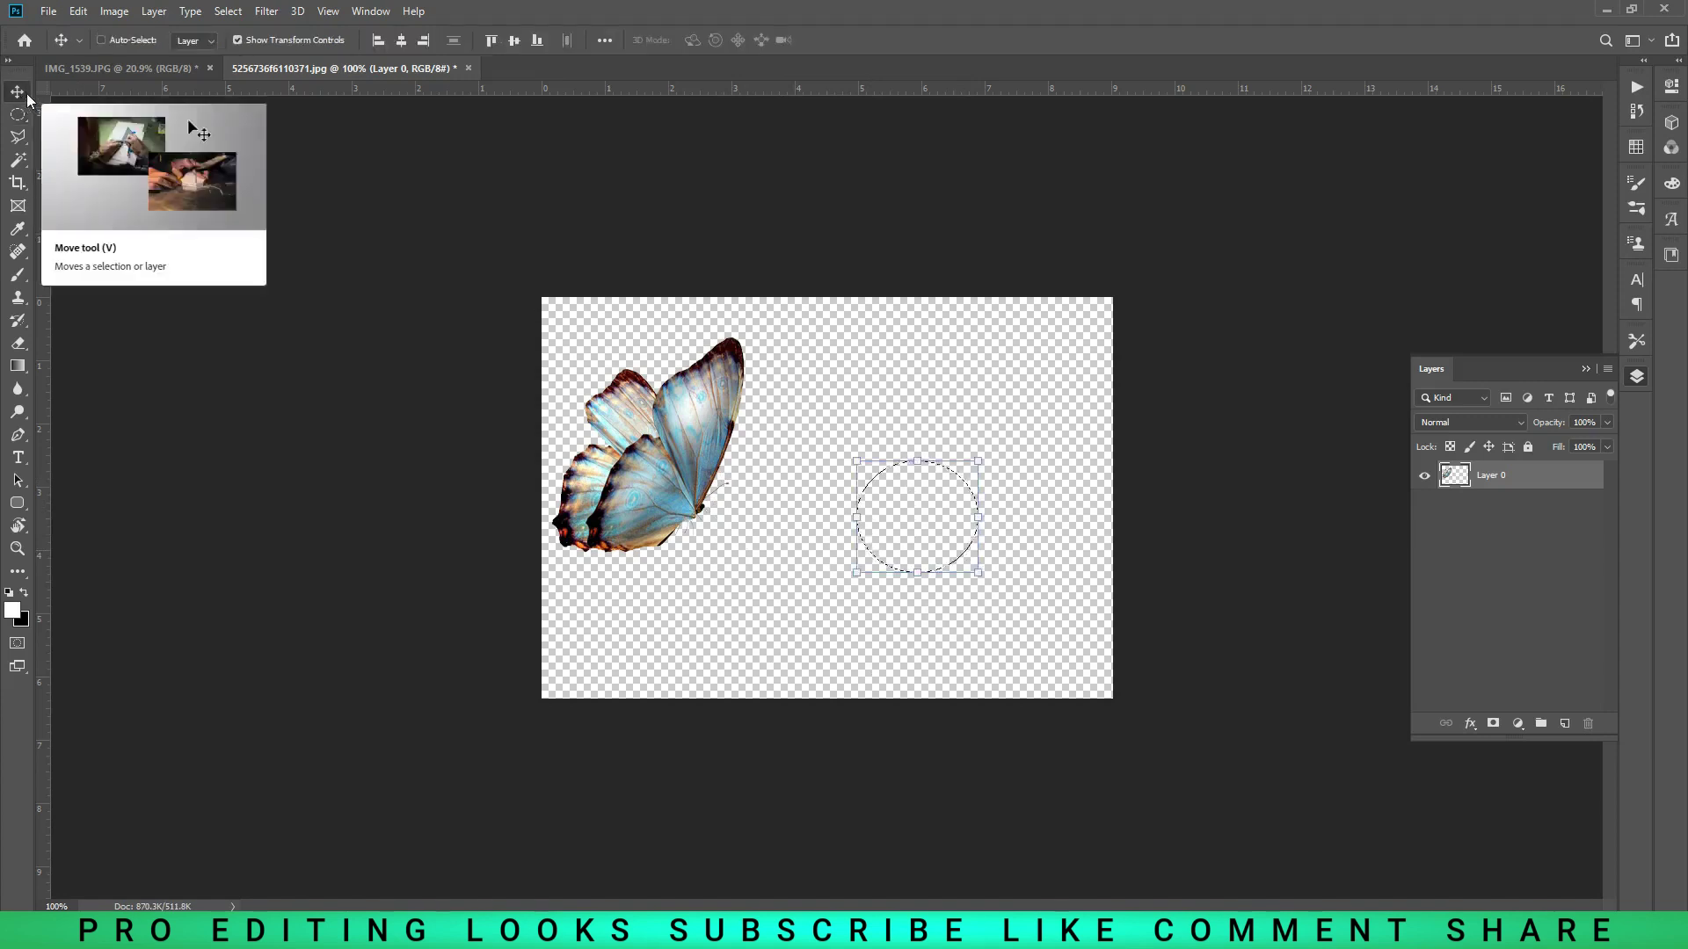
{"action": "mouse_move", "coordinate": [649, 422]}
{"action": "left_mouse_down"}
{"action": "mouse_move", "coordinate": [768, 431]}
{"action": "mouse_move", "coordinate": [577, 526]}
{"action": "mouse_move", "coordinate": [640, 459]}
{"action": "mouse_move", "coordinate": [541, 484]}
{"action": "left_mouse_up"}
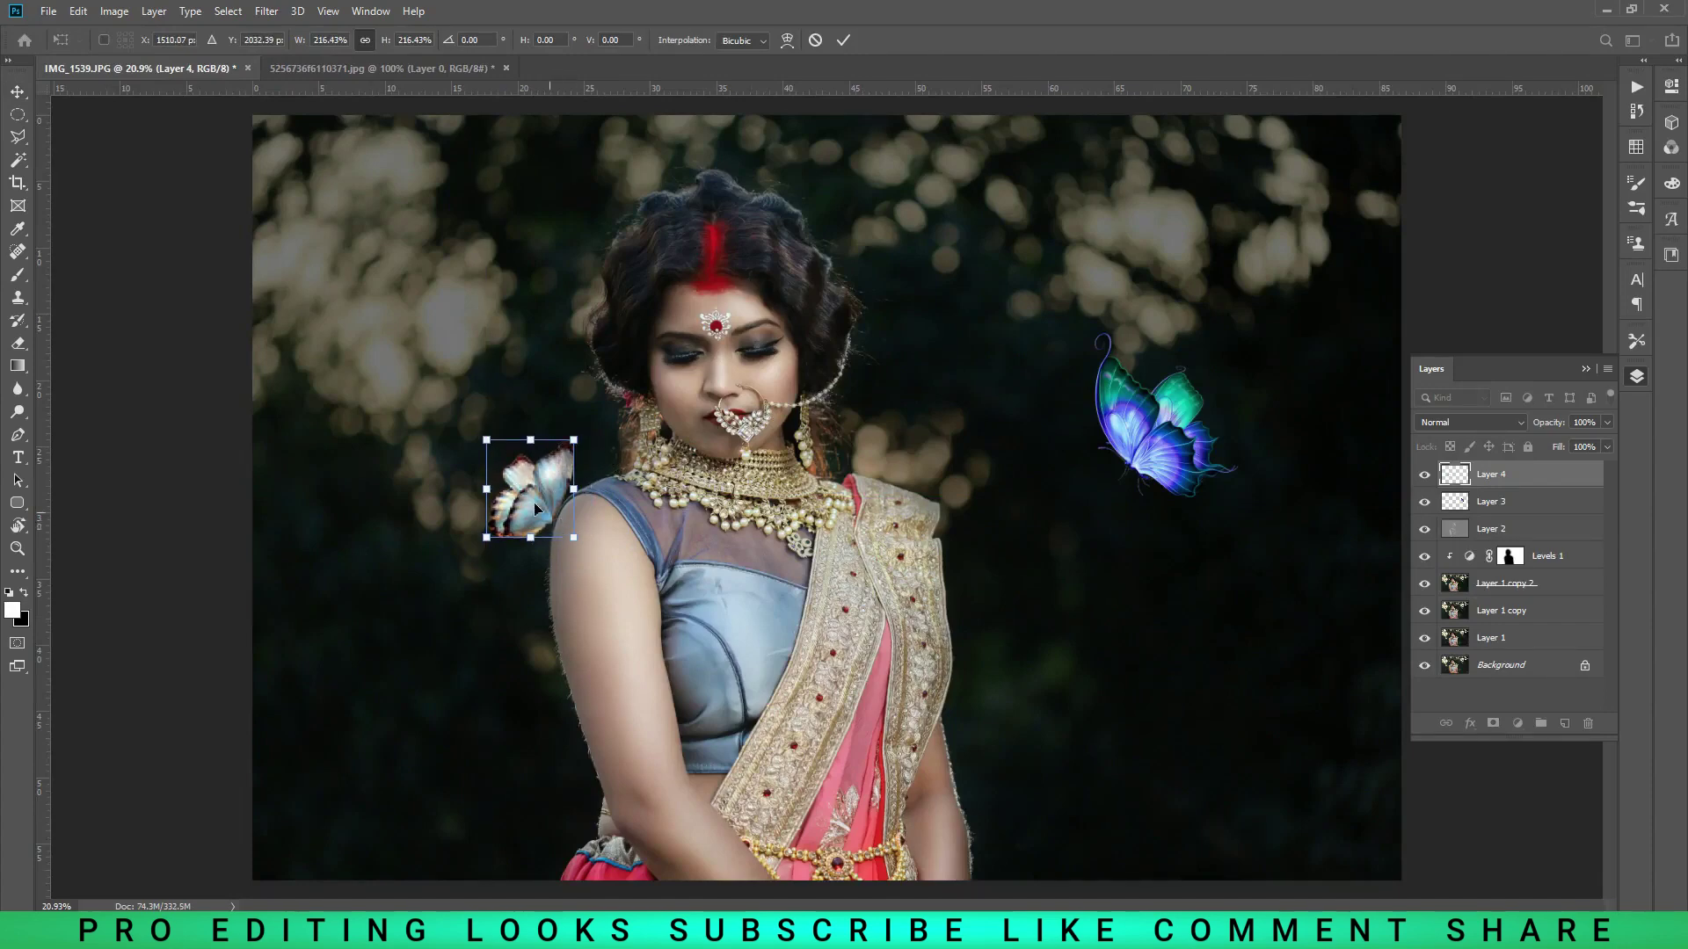
- Scale the pale butterfly to about 188%, rotate it about -17°, and rest it on the shoulder
{"action": "scroll", "coordinate": [560, 523], "scroll_direction": "up", "scroll_amount": 5}
{"action": "left_click_drag", "start_coordinate": [666, 374], "coordinate": [633, 415]}
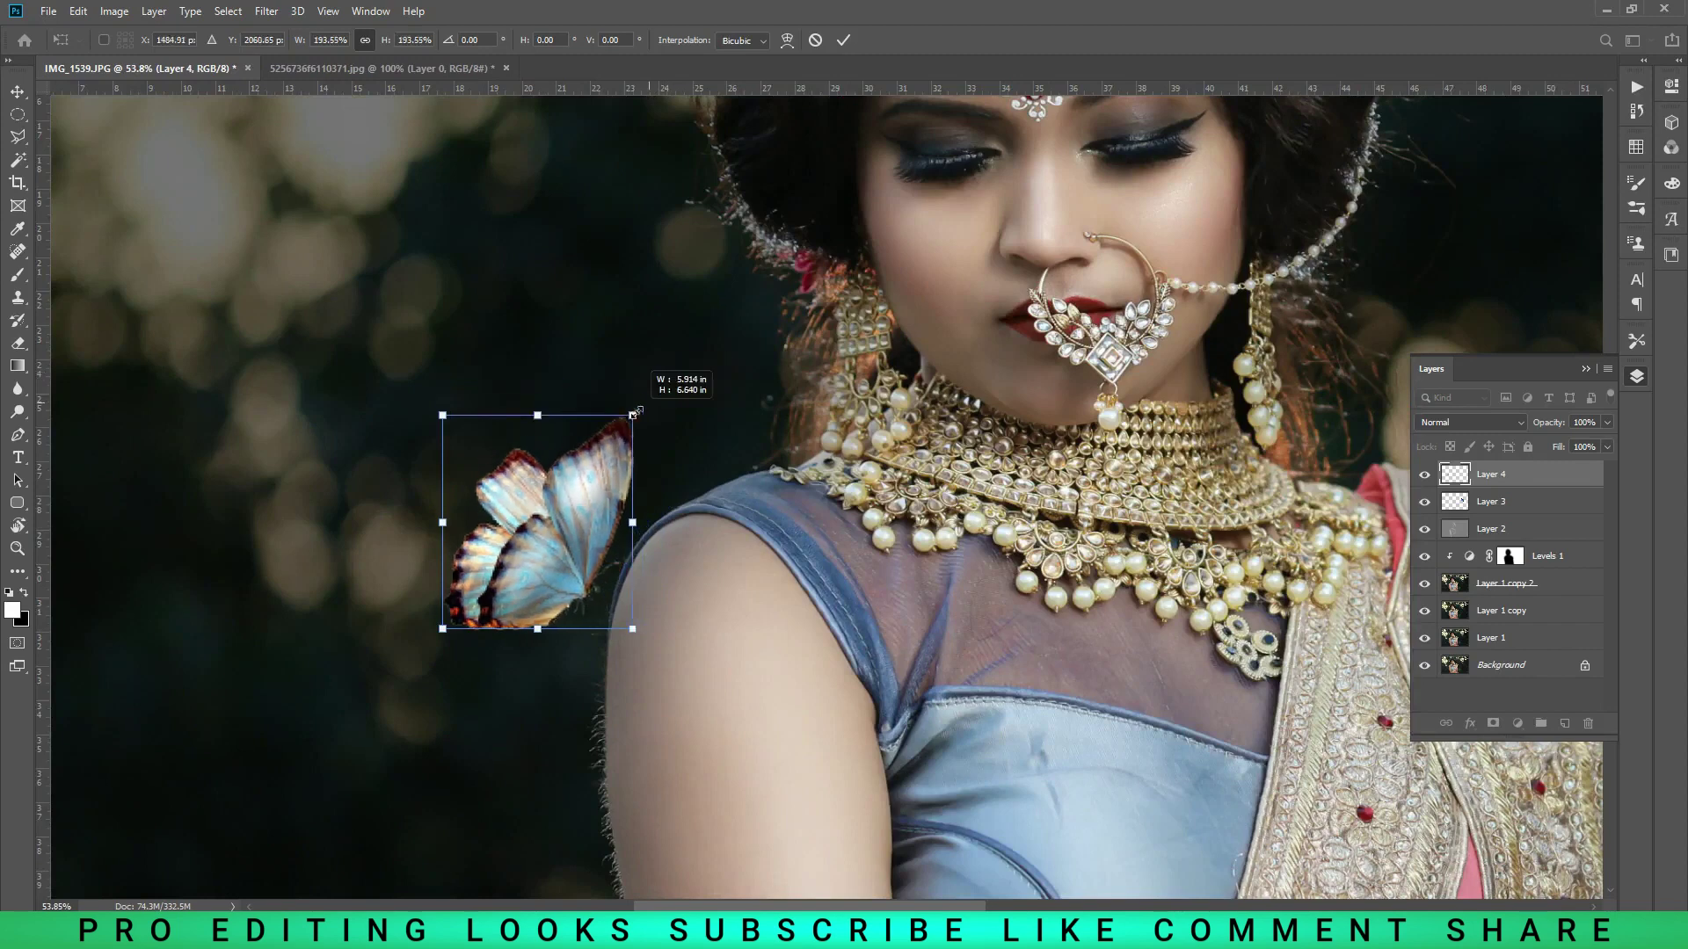
{"action": "left_click_drag", "start_coordinate": [717, 594], "coordinate": [736, 540]}
{"action": "scroll", "coordinate": [736, 540], "scroll_direction": "up", "scroll_amount": 2}
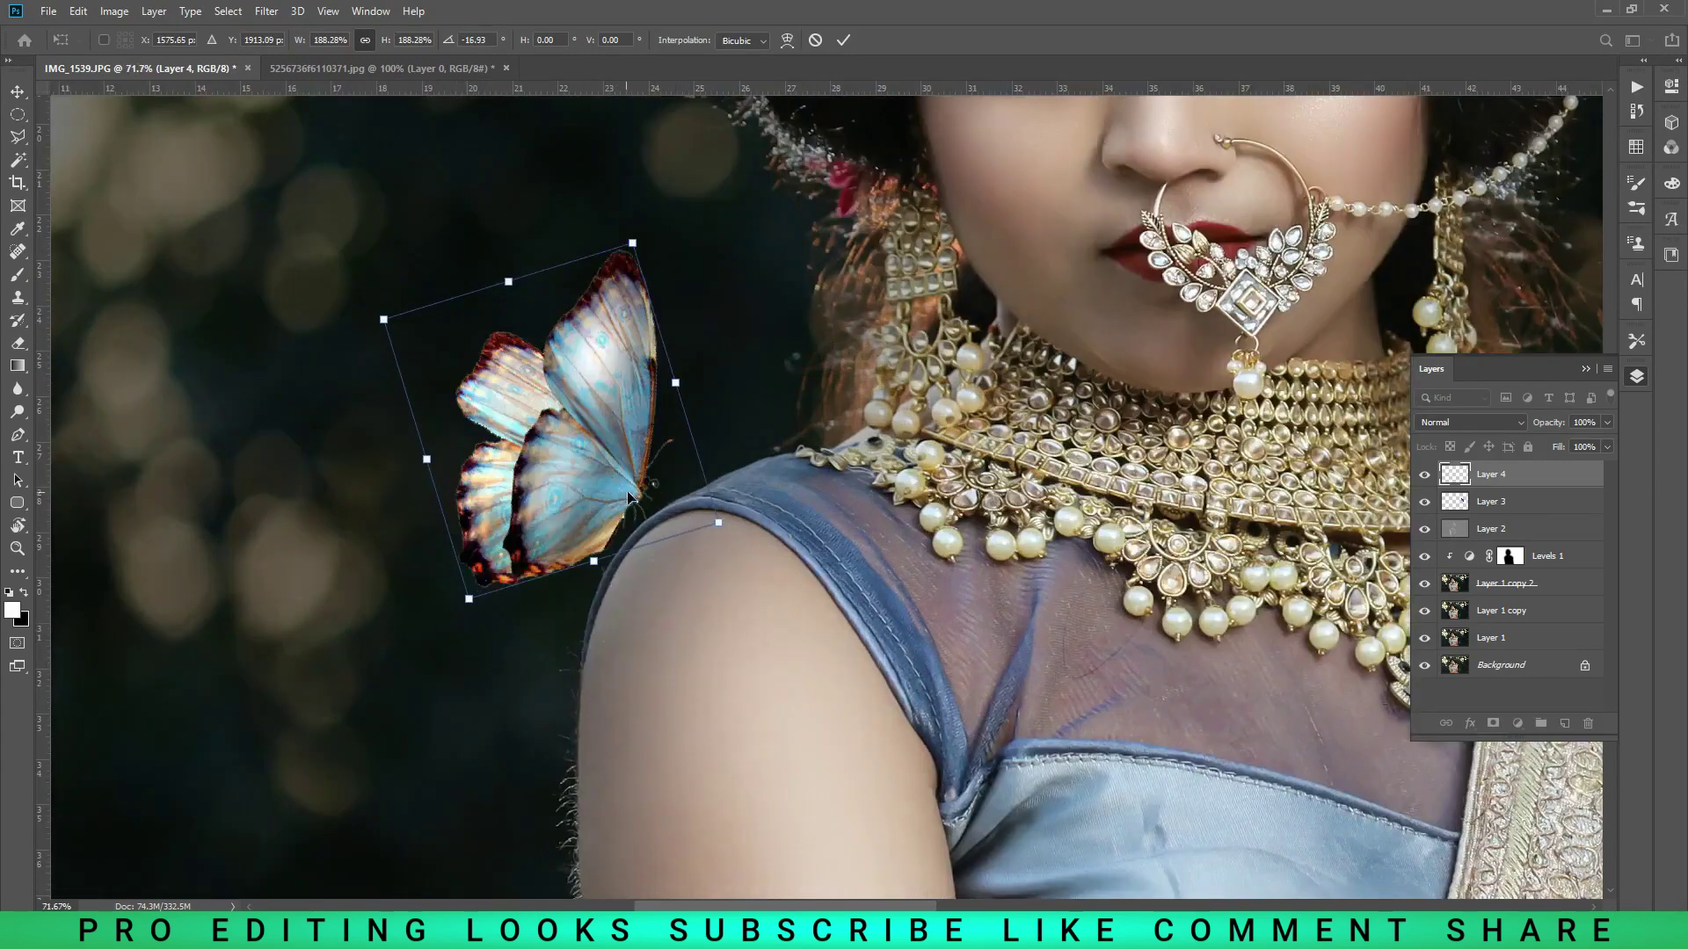
{"action": "mouse_move", "coordinate": [610, 482]}
{"action": "left_mouse_down"}
{"action": "mouse_move", "coordinate": [601, 520]}
{"action": "mouse_move", "coordinate": [596, 495]}
{"action": "left_mouse_up"}
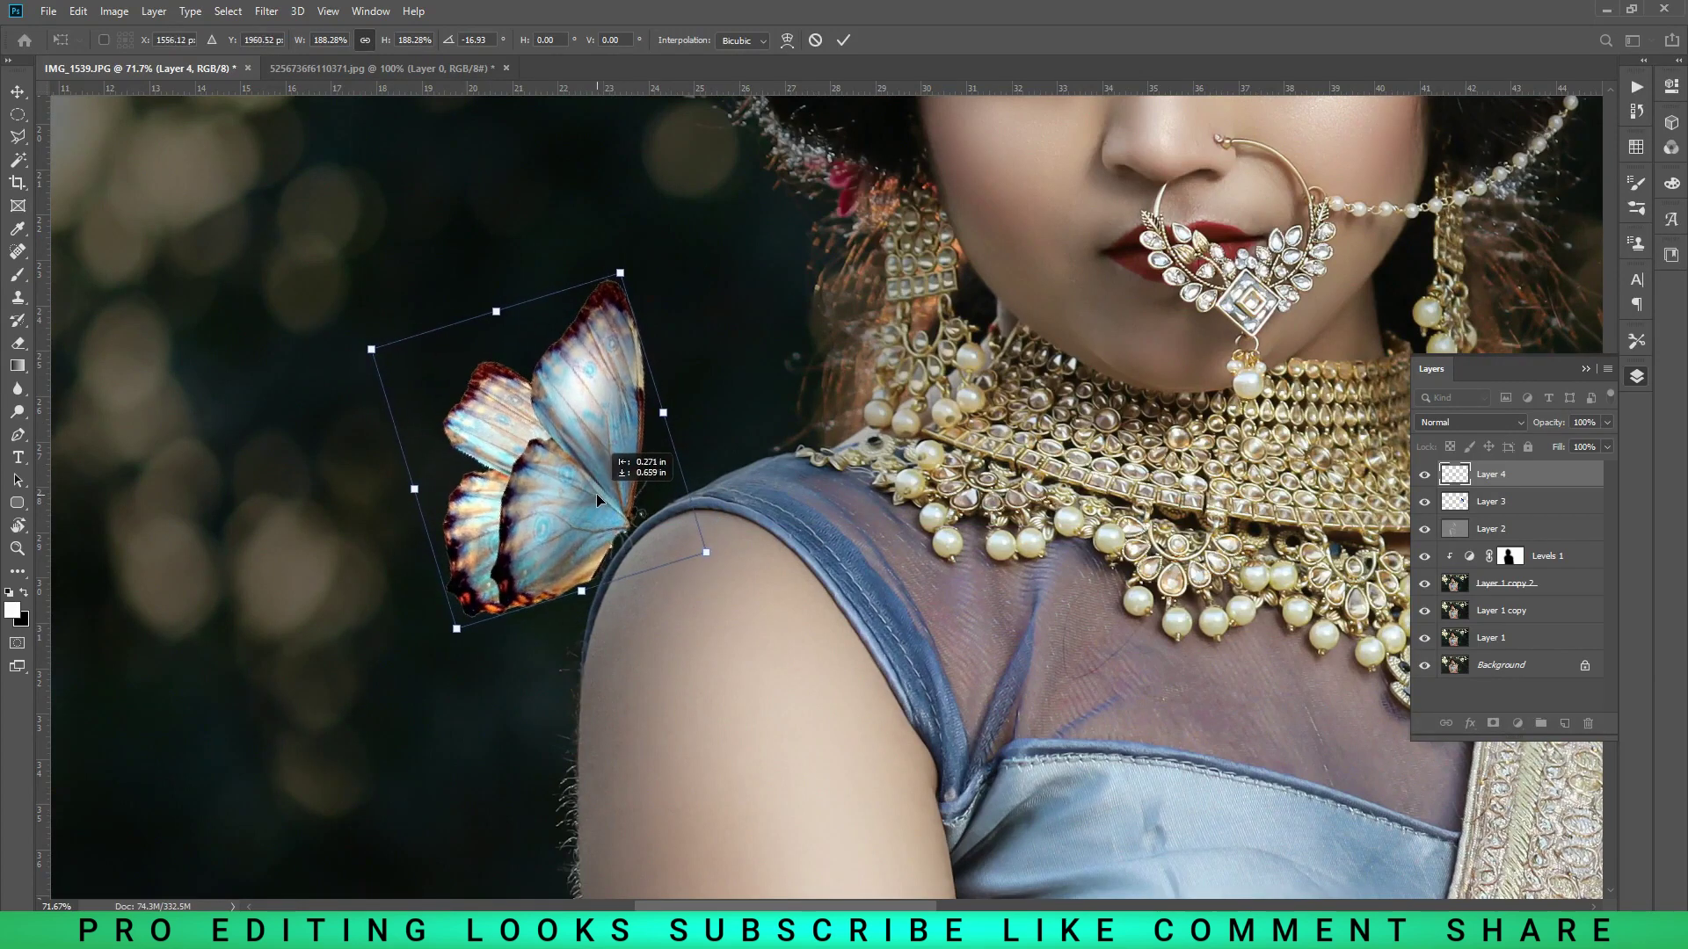
{"action": "key", "text": "Return"}
- Colorize the right-hand butterfly on Layer 3 cyan with Hue 182
{"action": "scroll", "coordinate": [714, 603], "scroll_direction": "down", "scroll_amount": 2}
{"action": "left_click", "coordinate": [714, 603]}
{"action": "scroll", "coordinate": [714, 603], "scroll_direction": "down", "scroll_amount": 3}
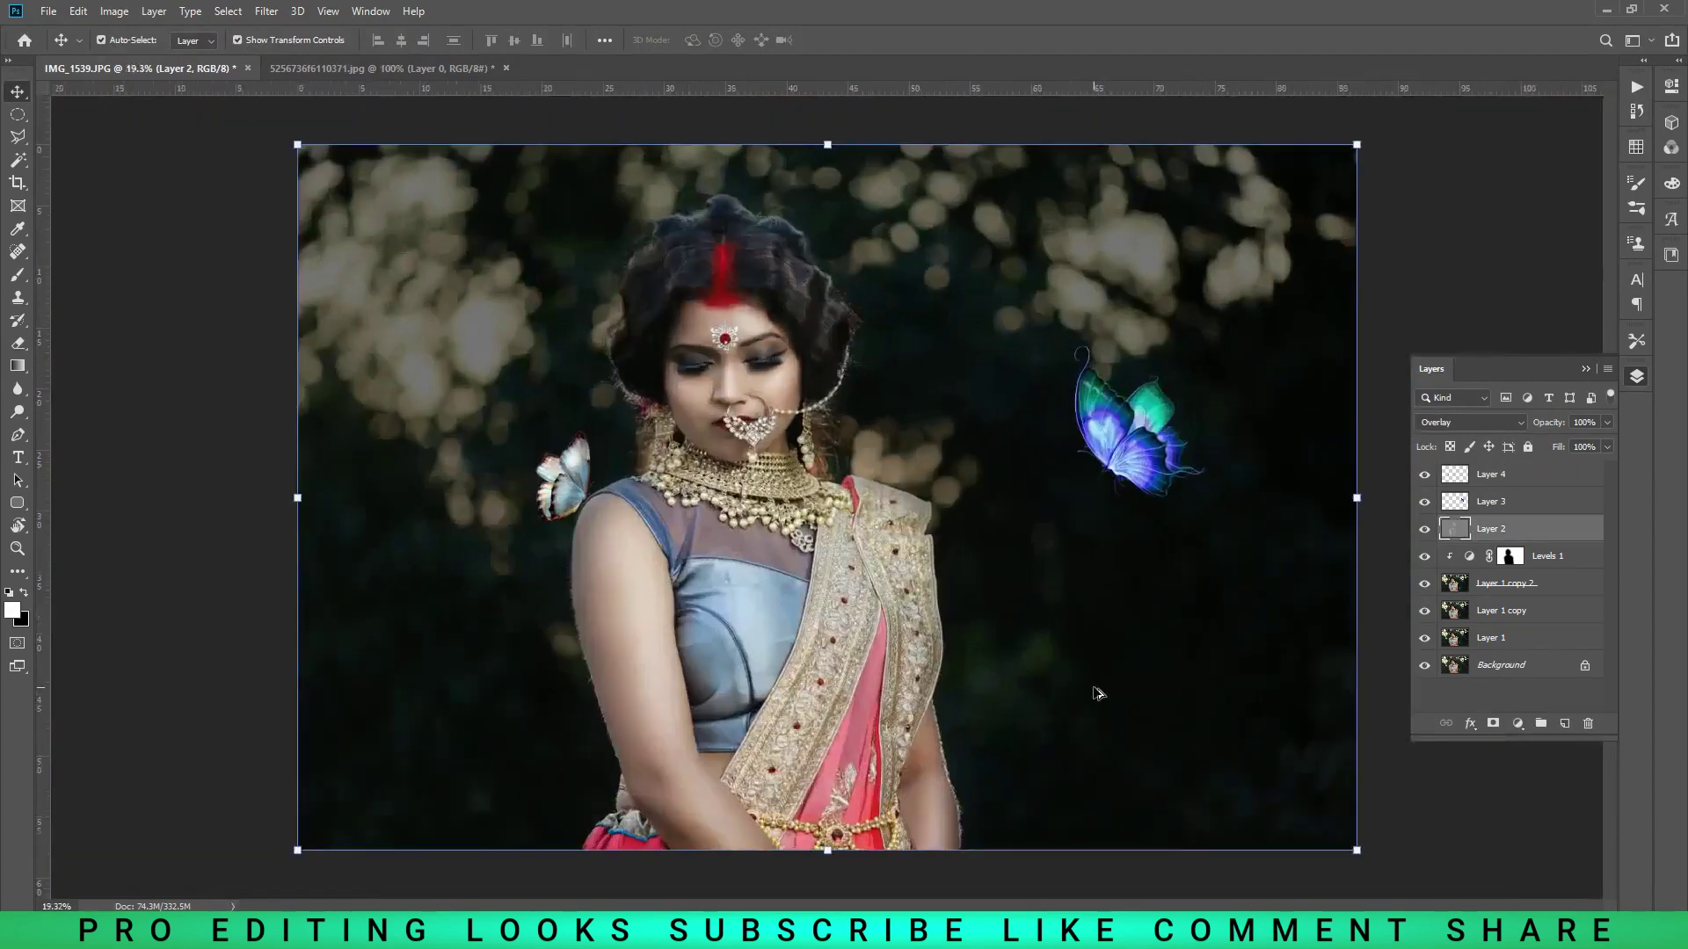
{"action": "scroll", "coordinate": [984, 613], "scroll_direction": "up", "scroll_amount": 1}
{"action": "left_click", "coordinate": [1132, 452]}
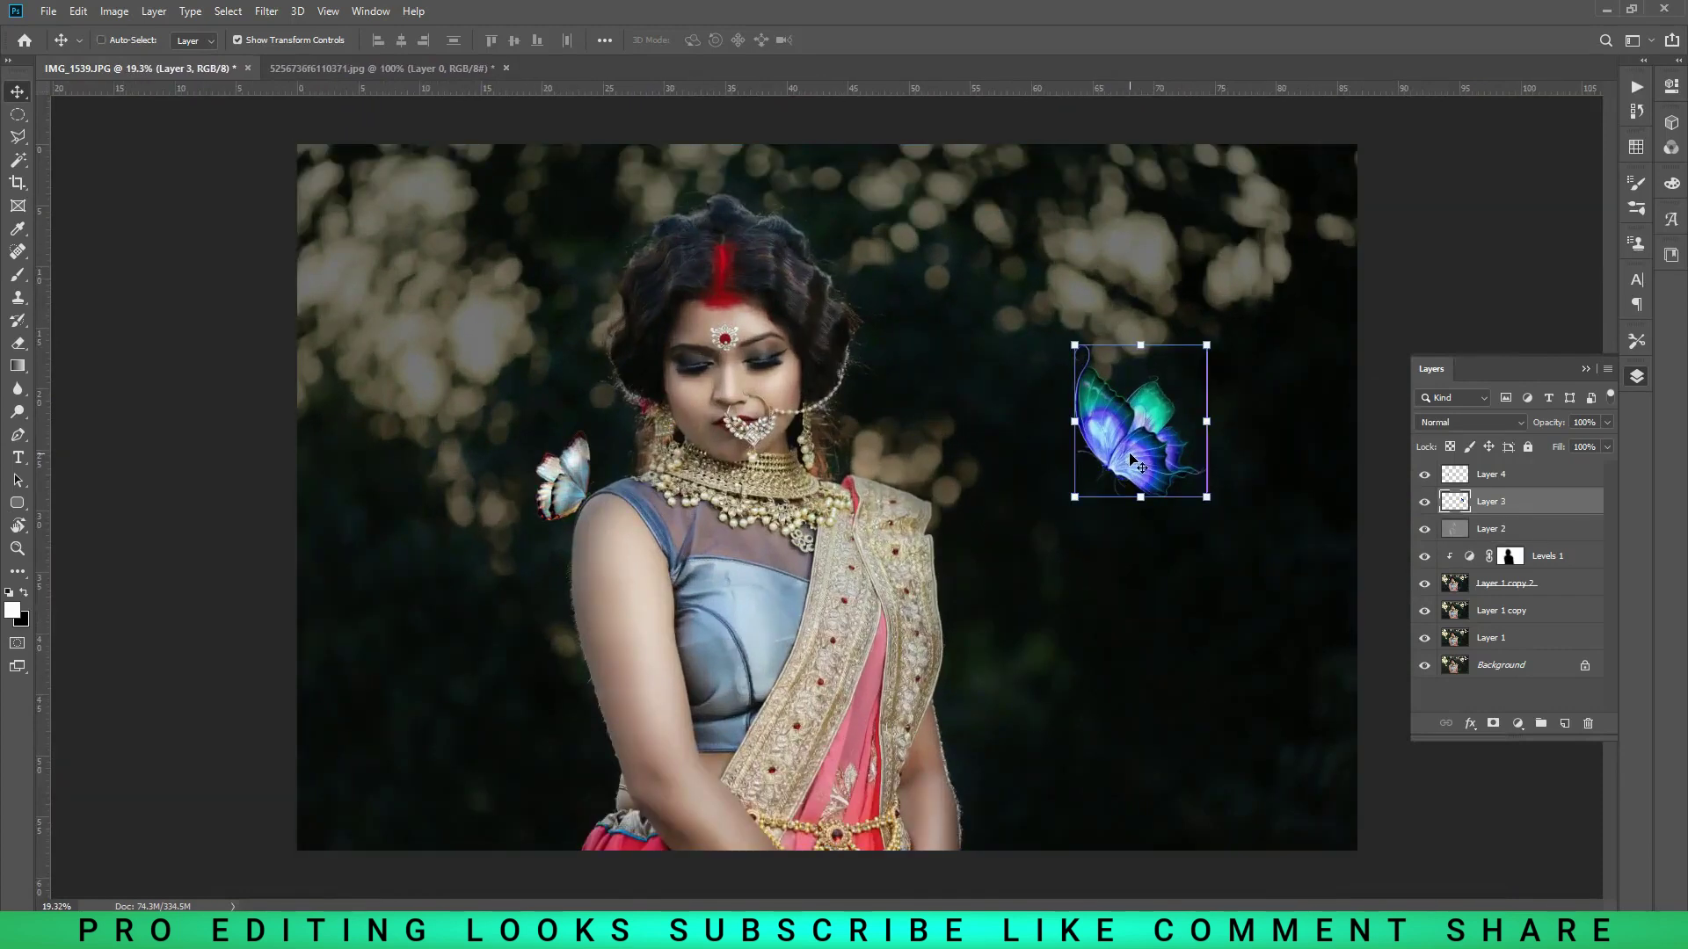
{"action": "key", "text": "ctrl+u"}
{"action": "left_click", "coordinate": [404, 388]}
{"action": "left_click_drag", "start_coordinate": [239, 330], "coordinate": [239, 292]}
- Keep the cyan tint and colorize the shoulder butterfly gold at hue 42, saturation about 68
{"action": "left_click", "coordinate": [434, 199]}
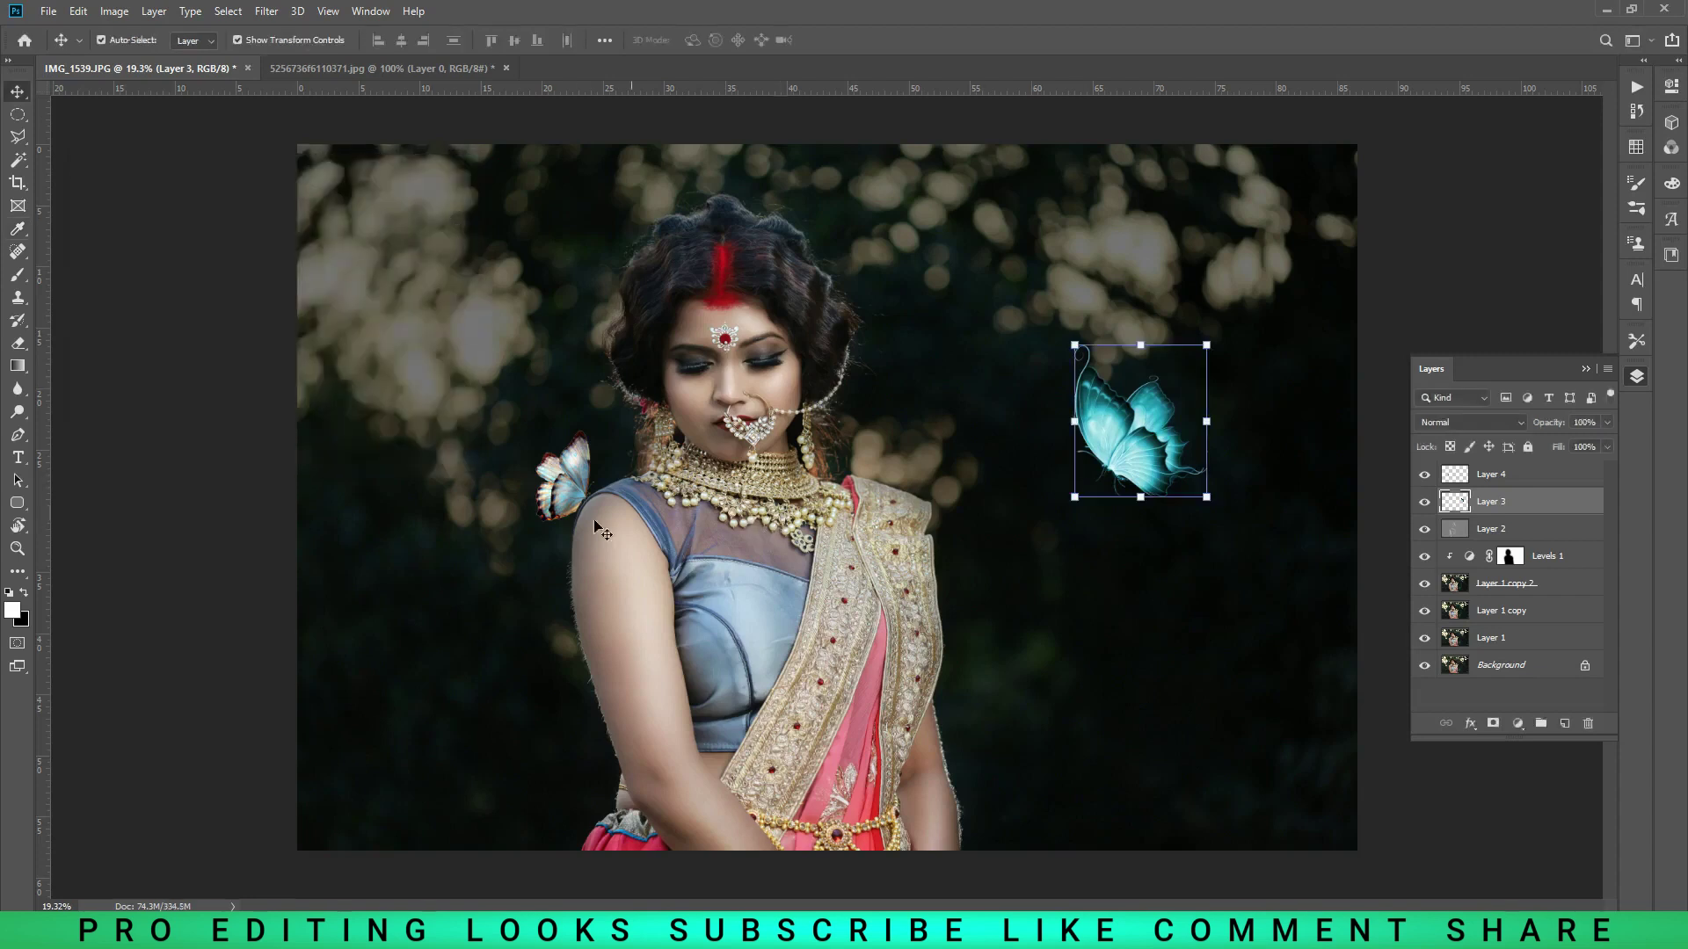
{"action": "left_click", "coordinate": [570, 488]}
{"action": "key", "text": "ctrl+u"}
{"action": "left_click_drag", "start_coordinate": [254, 335], "coordinate": [297, 292]}
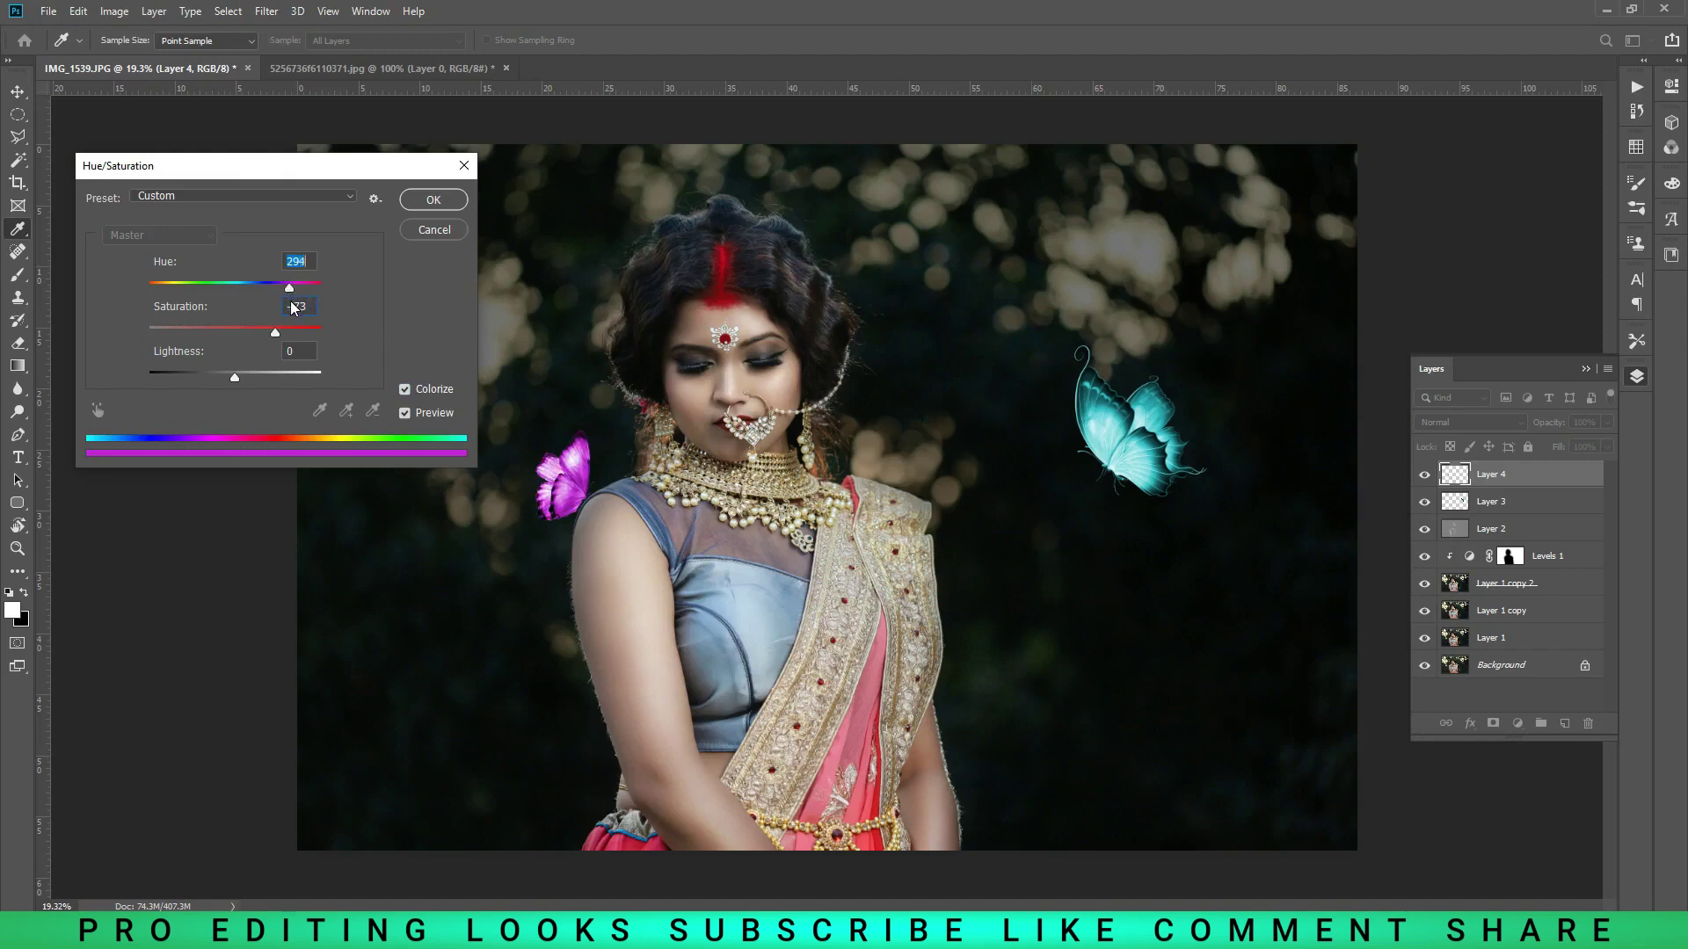
{"action": "left_click_drag", "start_coordinate": [273, 337], "coordinate": [253, 338]}
{"action": "left_click_drag", "start_coordinate": [295, 285], "coordinate": [169, 304]}
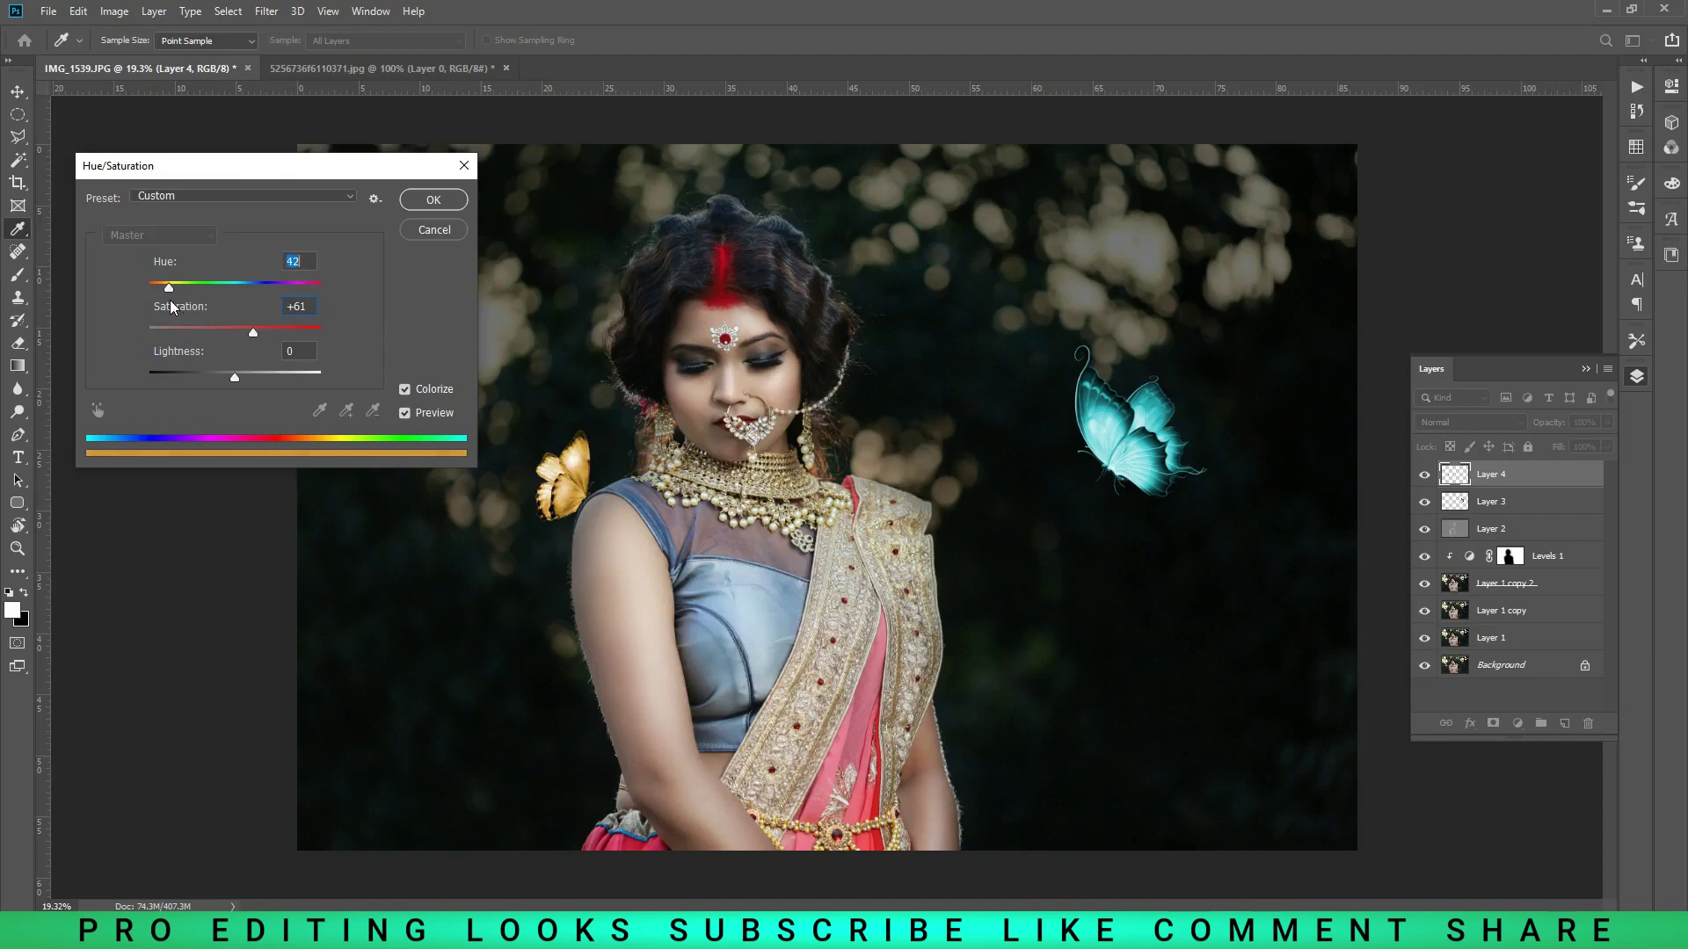
{"action": "left_click", "coordinate": [261, 334]}
{"action": "left_click", "coordinate": [433, 201]}
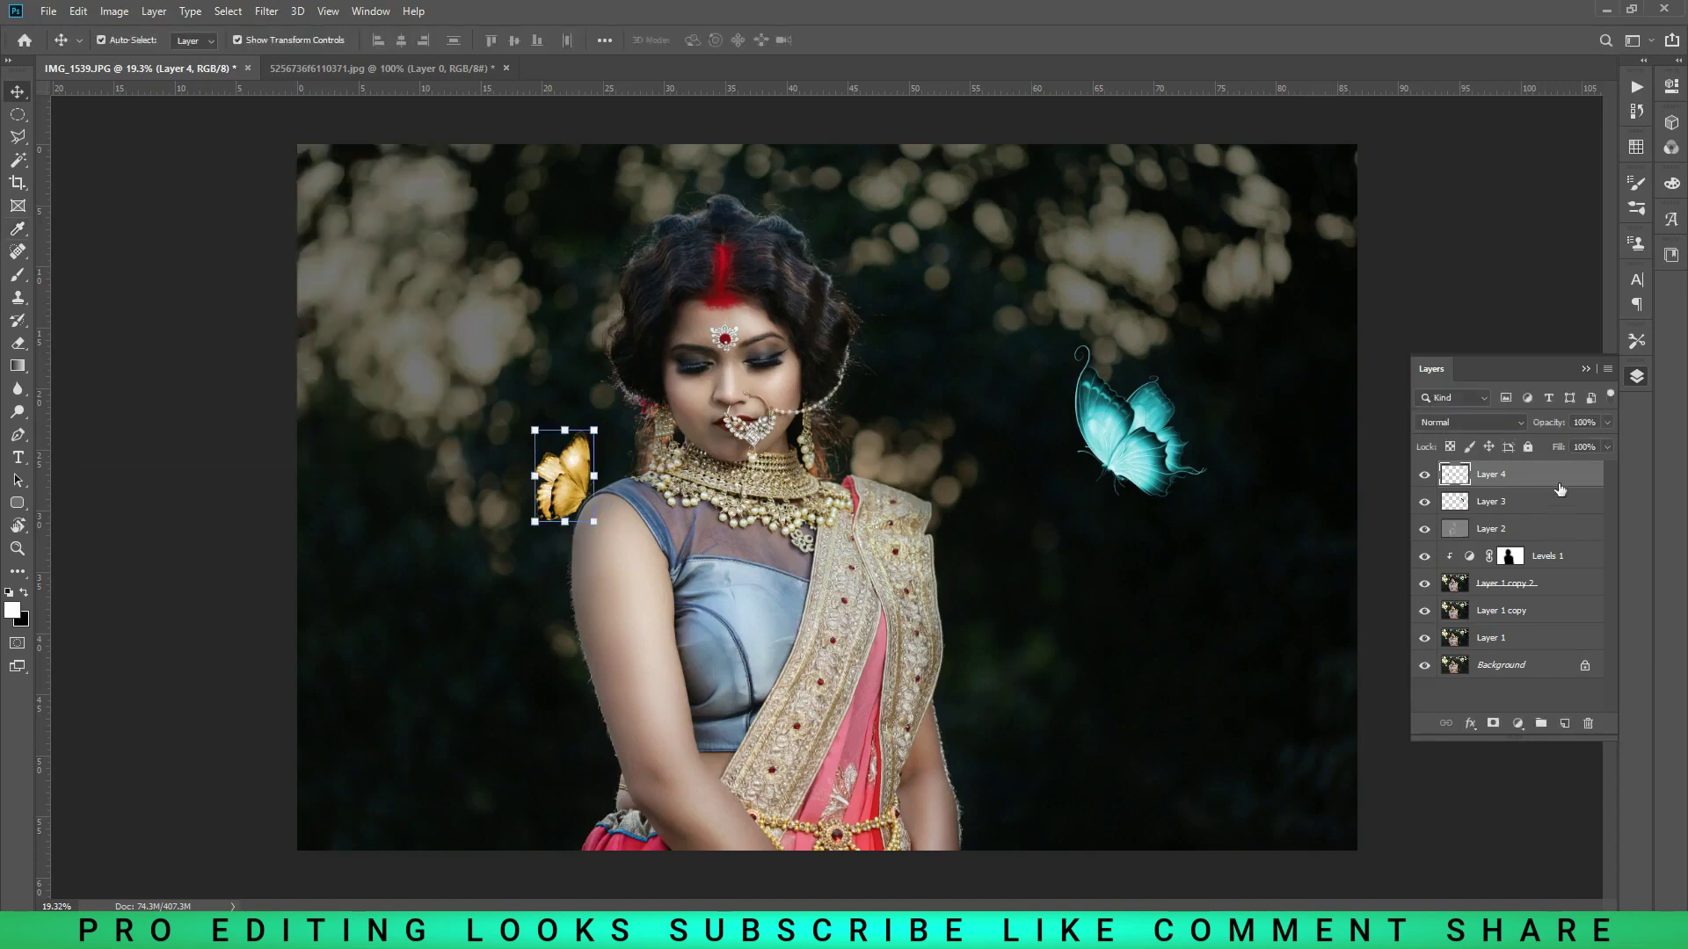
- Make a Screen-blended, Gaussian-blurred copy of the gold butterfly so it glows
{"action": "key", "text": "ctrl+j"}
{"action": "left_click", "coordinate": [1509, 422]}
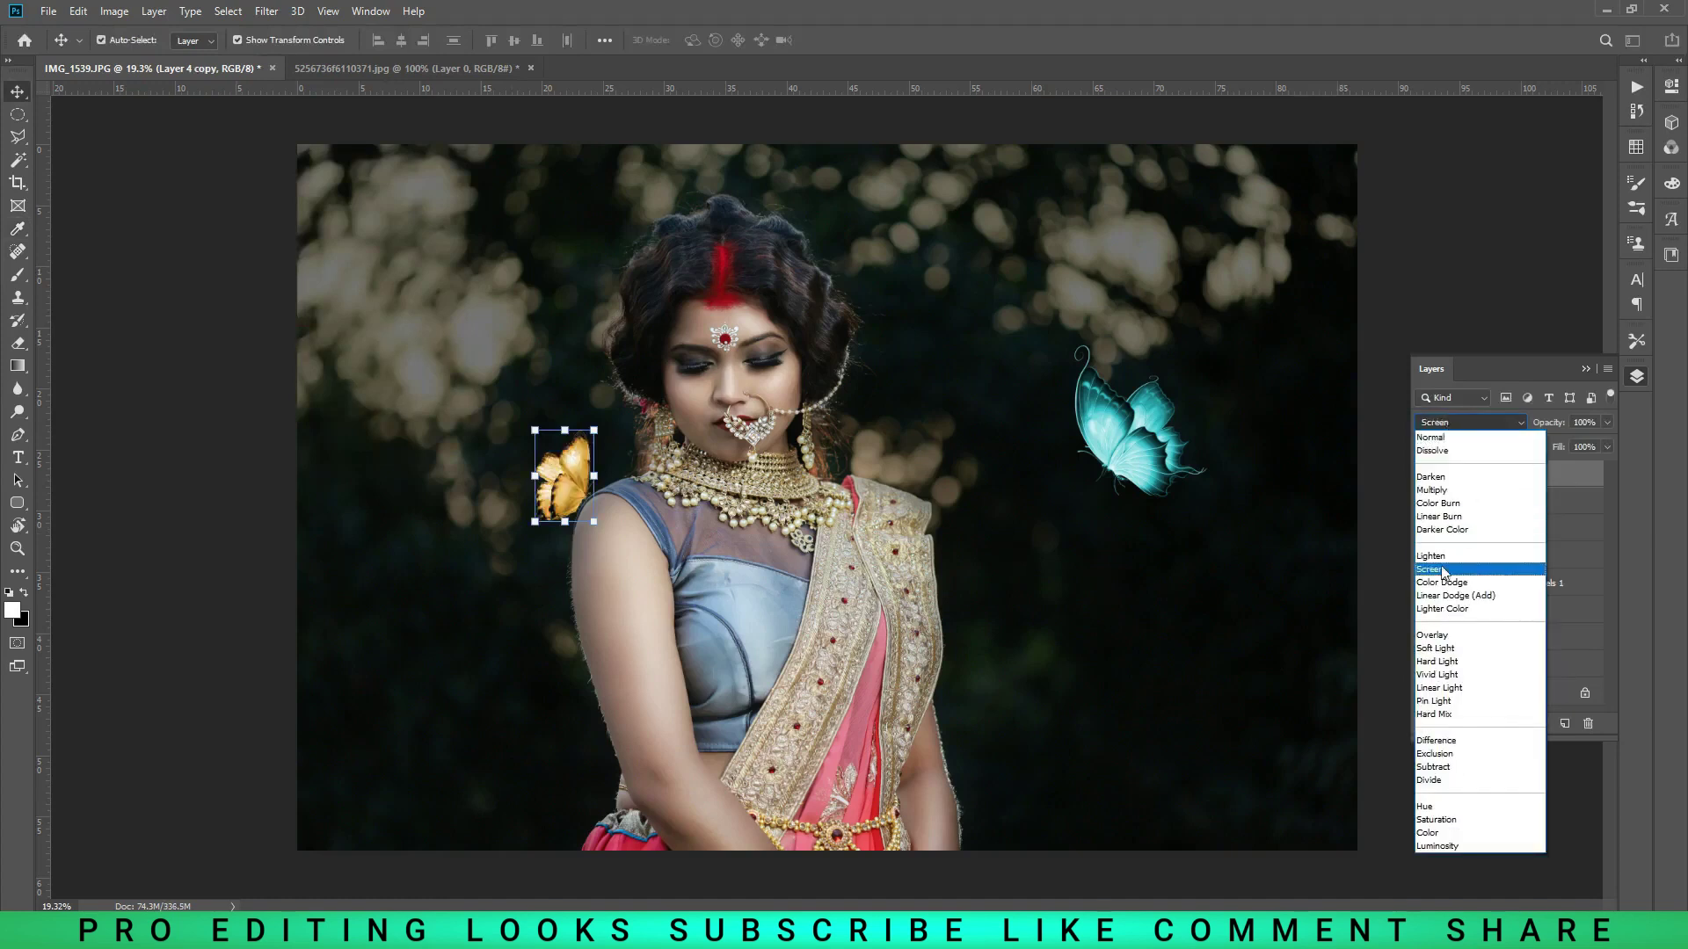
{"action": "left_click", "coordinate": [1443, 651]}
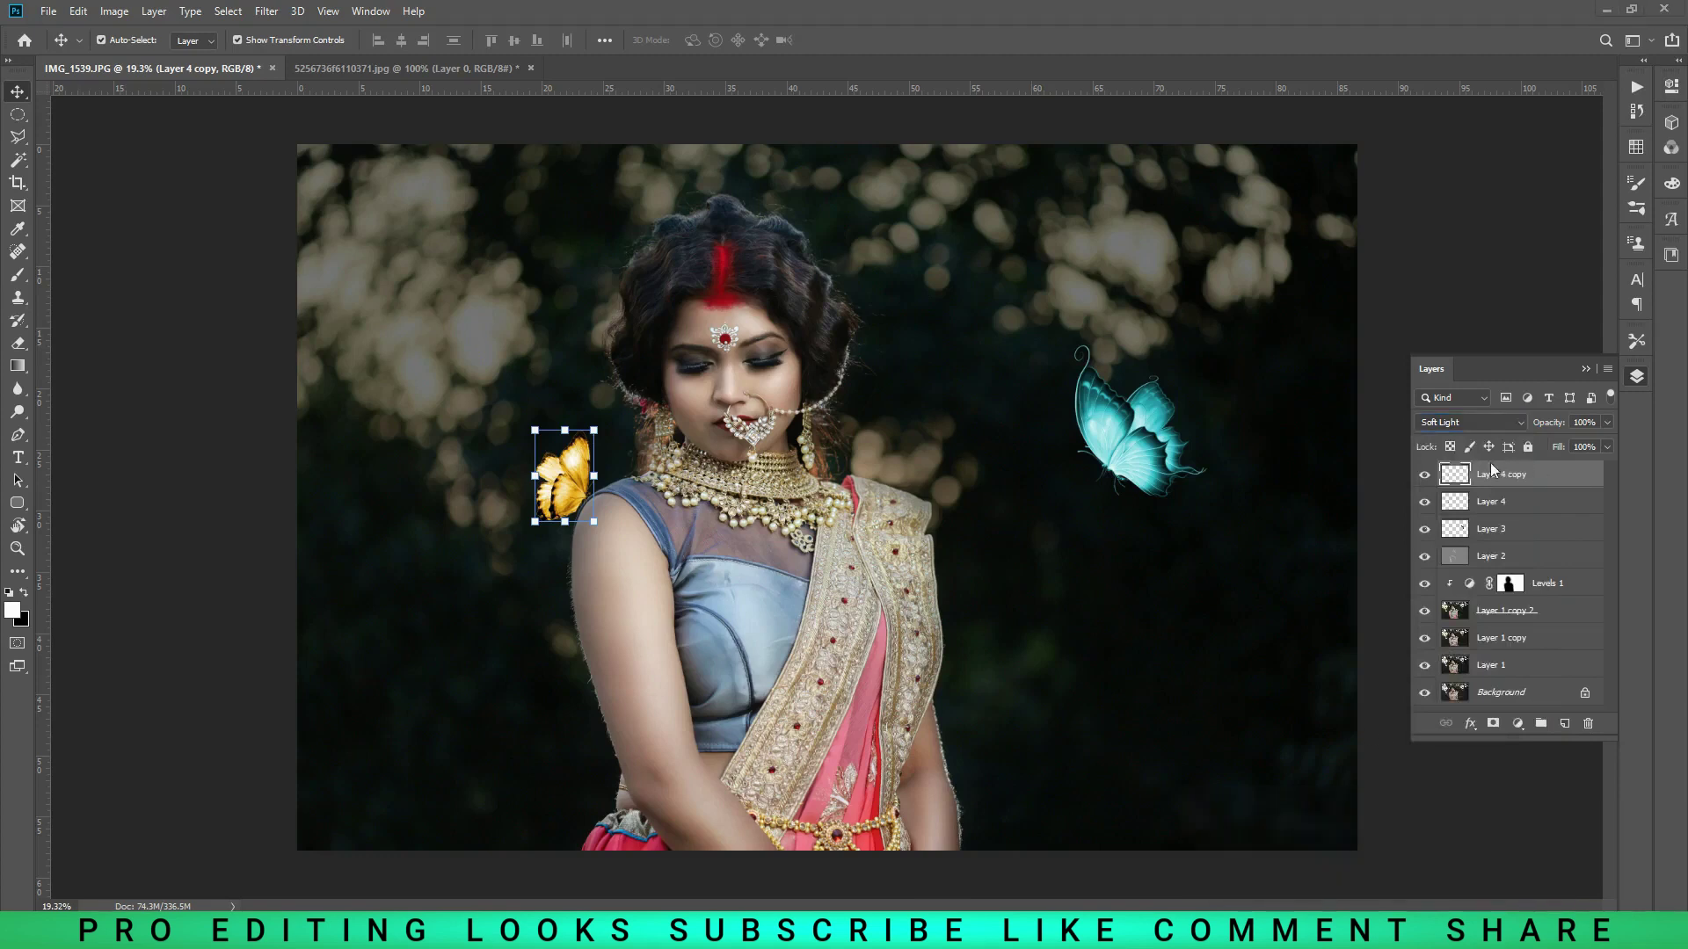
{"action": "left_click", "coordinate": [1522, 424]}
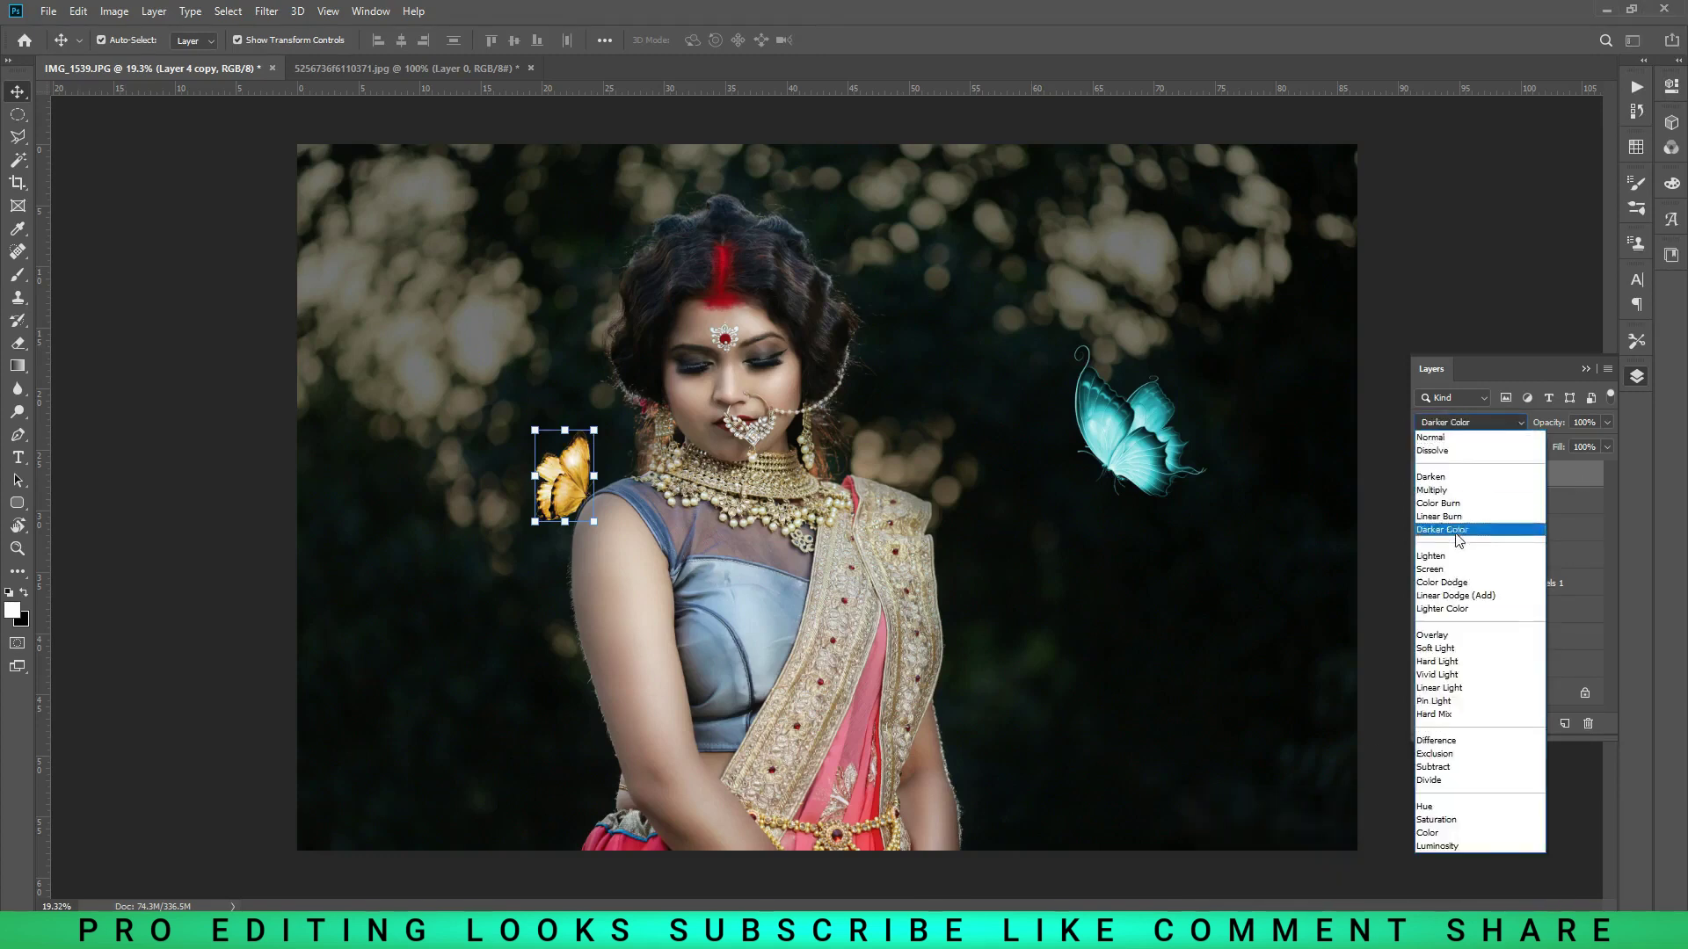
{"action": "left_click", "coordinate": [1553, 477]}
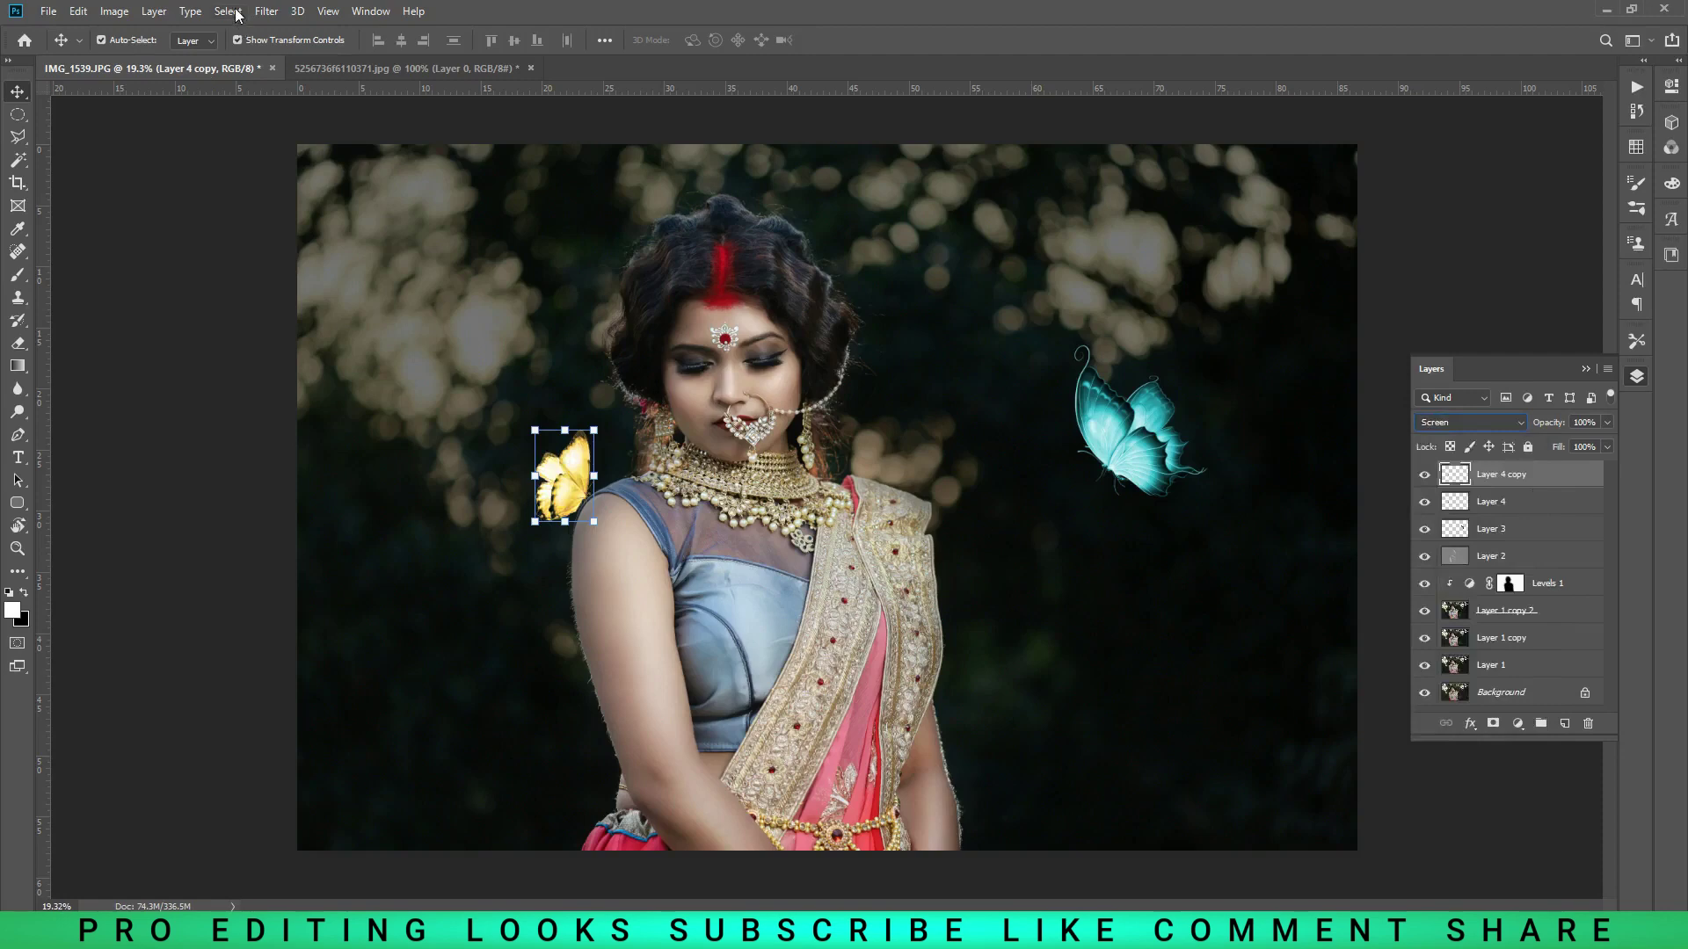
{"action": "left_click", "coordinate": [266, 10]}
{"action": "mouse_move", "coordinate": [276, 209]}
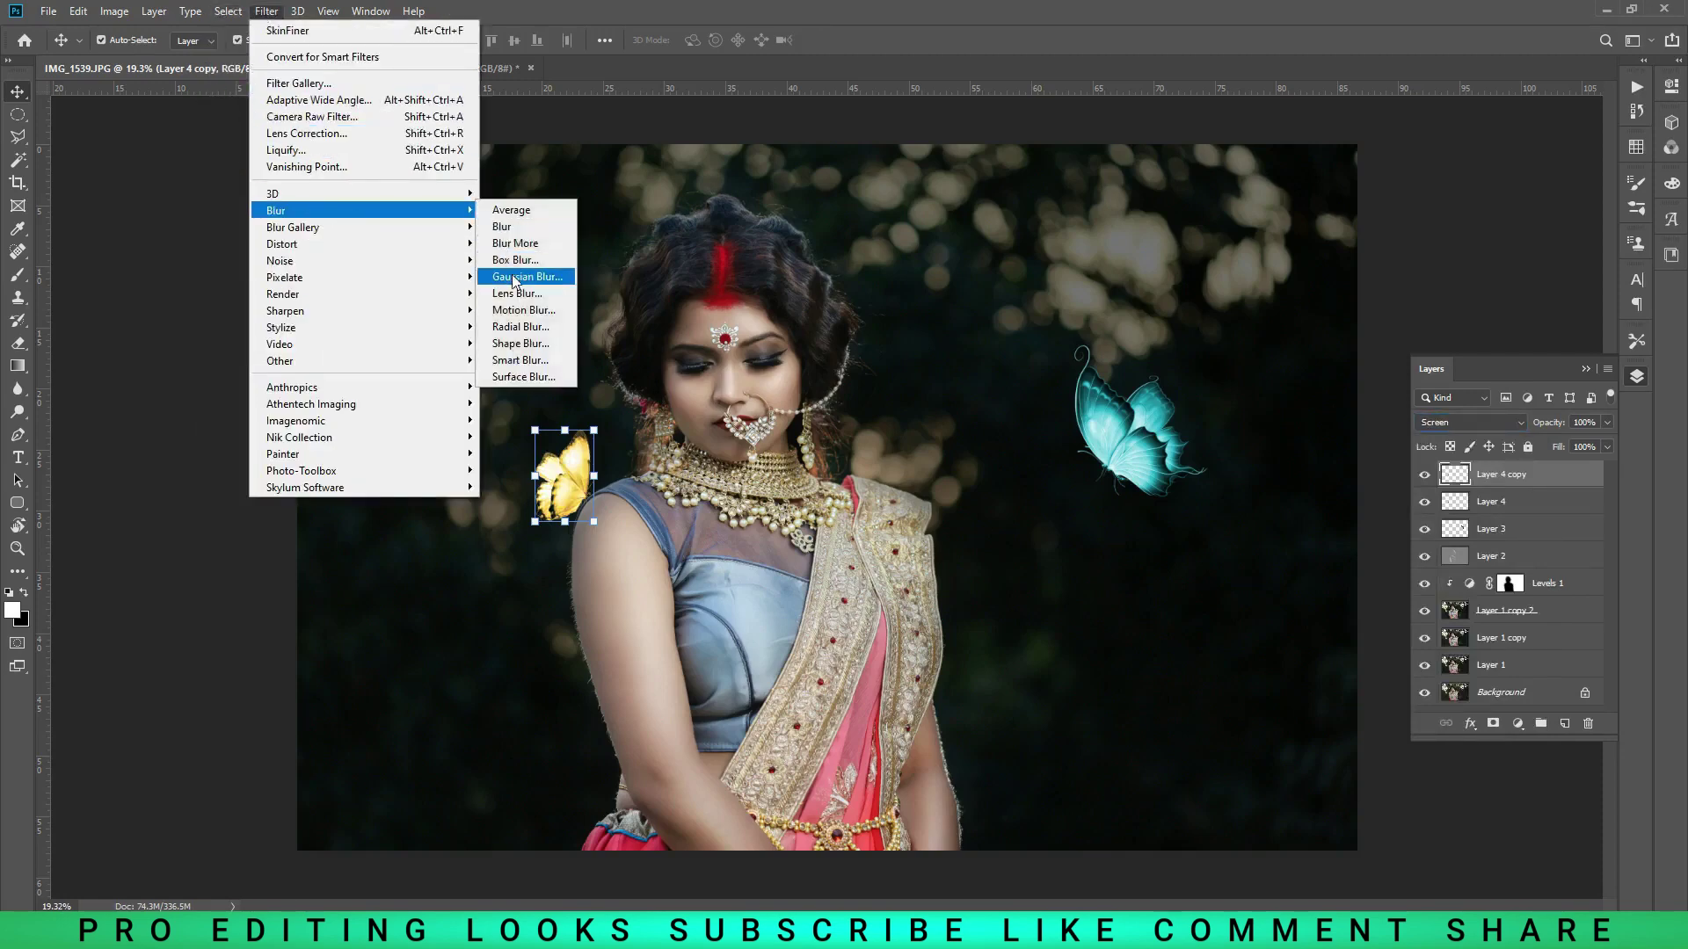
{"action": "left_click", "coordinate": [515, 277]}
{"action": "left_click_drag", "start_coordinate": [1310, 424], "coordinate": [1311, 424]}
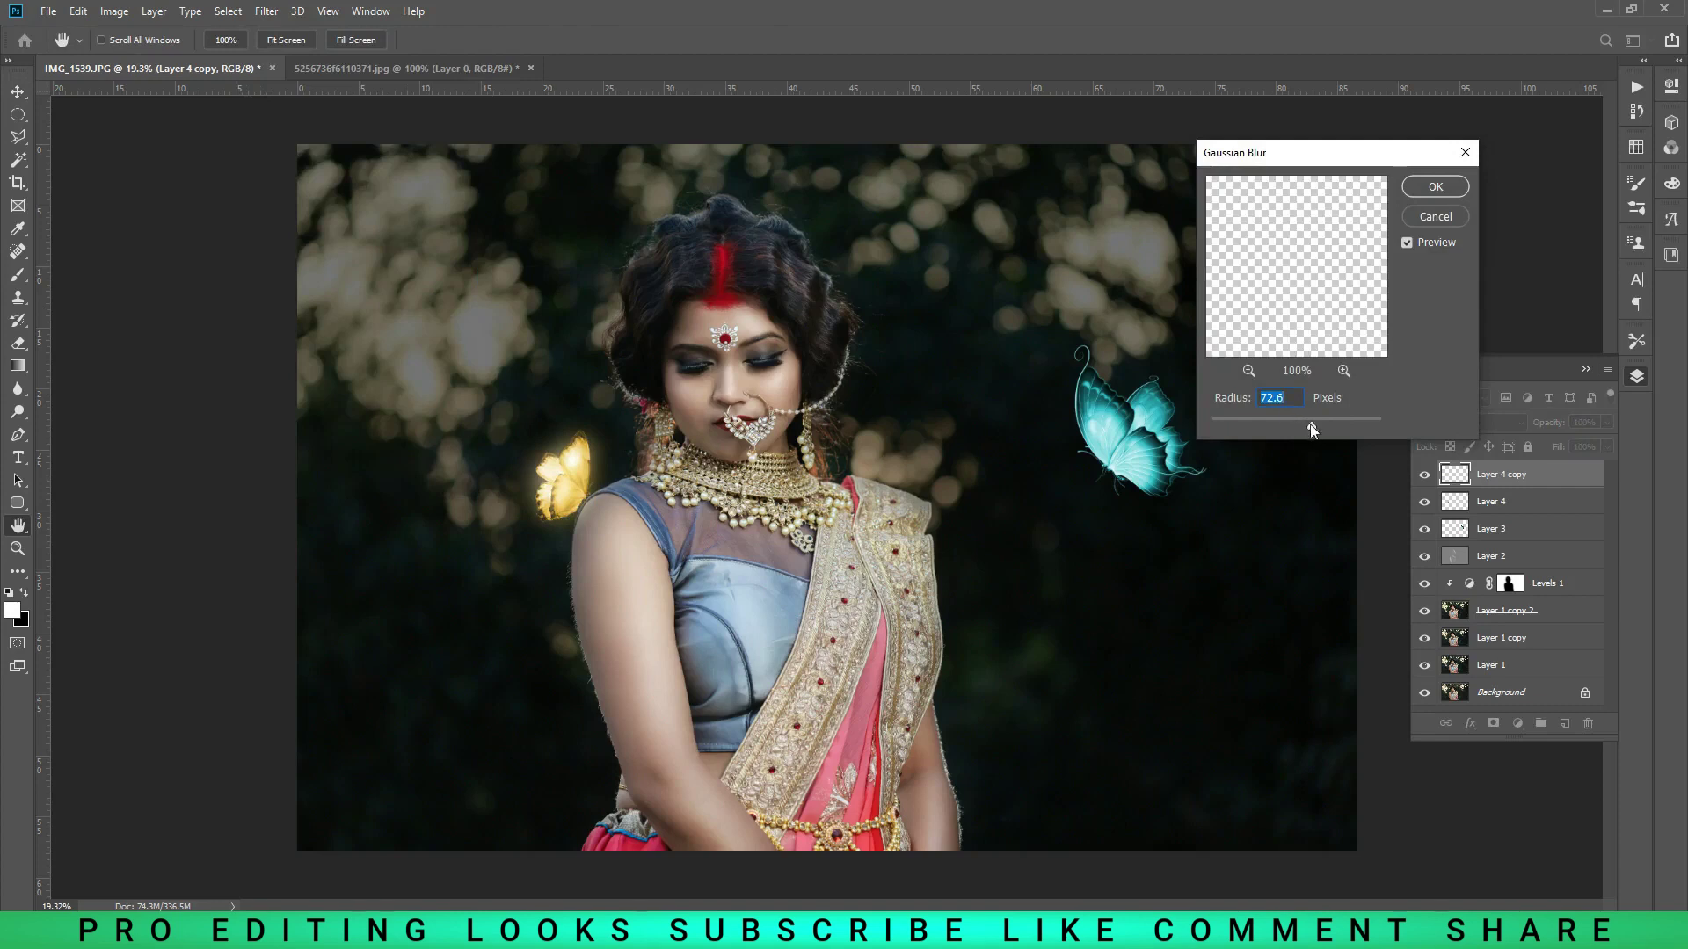
{"action": "left_click", "coordinate": [1446, 189]}
- Give the cyan butterfly a Screen copy Gaussian-blurred at radius 150.3 for a soft halo
{"action": "left_click", "coordinate": [1135, 454]}
{"action": "key", "text": "ctrl+j"}
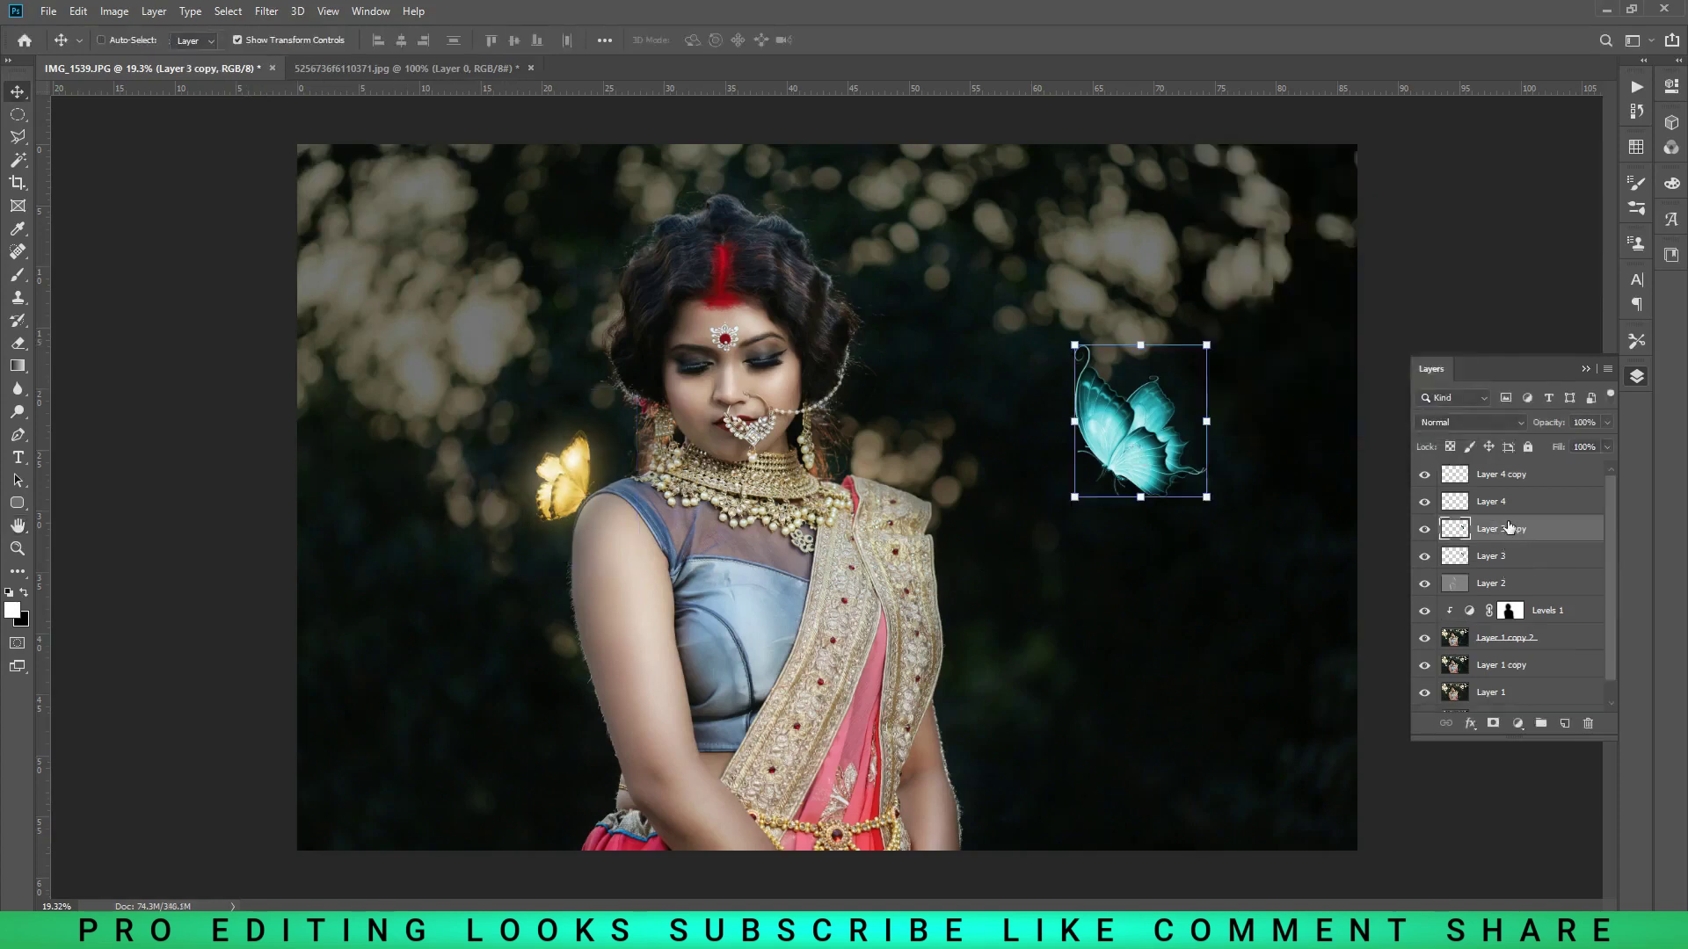
{"action": "left_click", "coordinate": [1483, 421]}
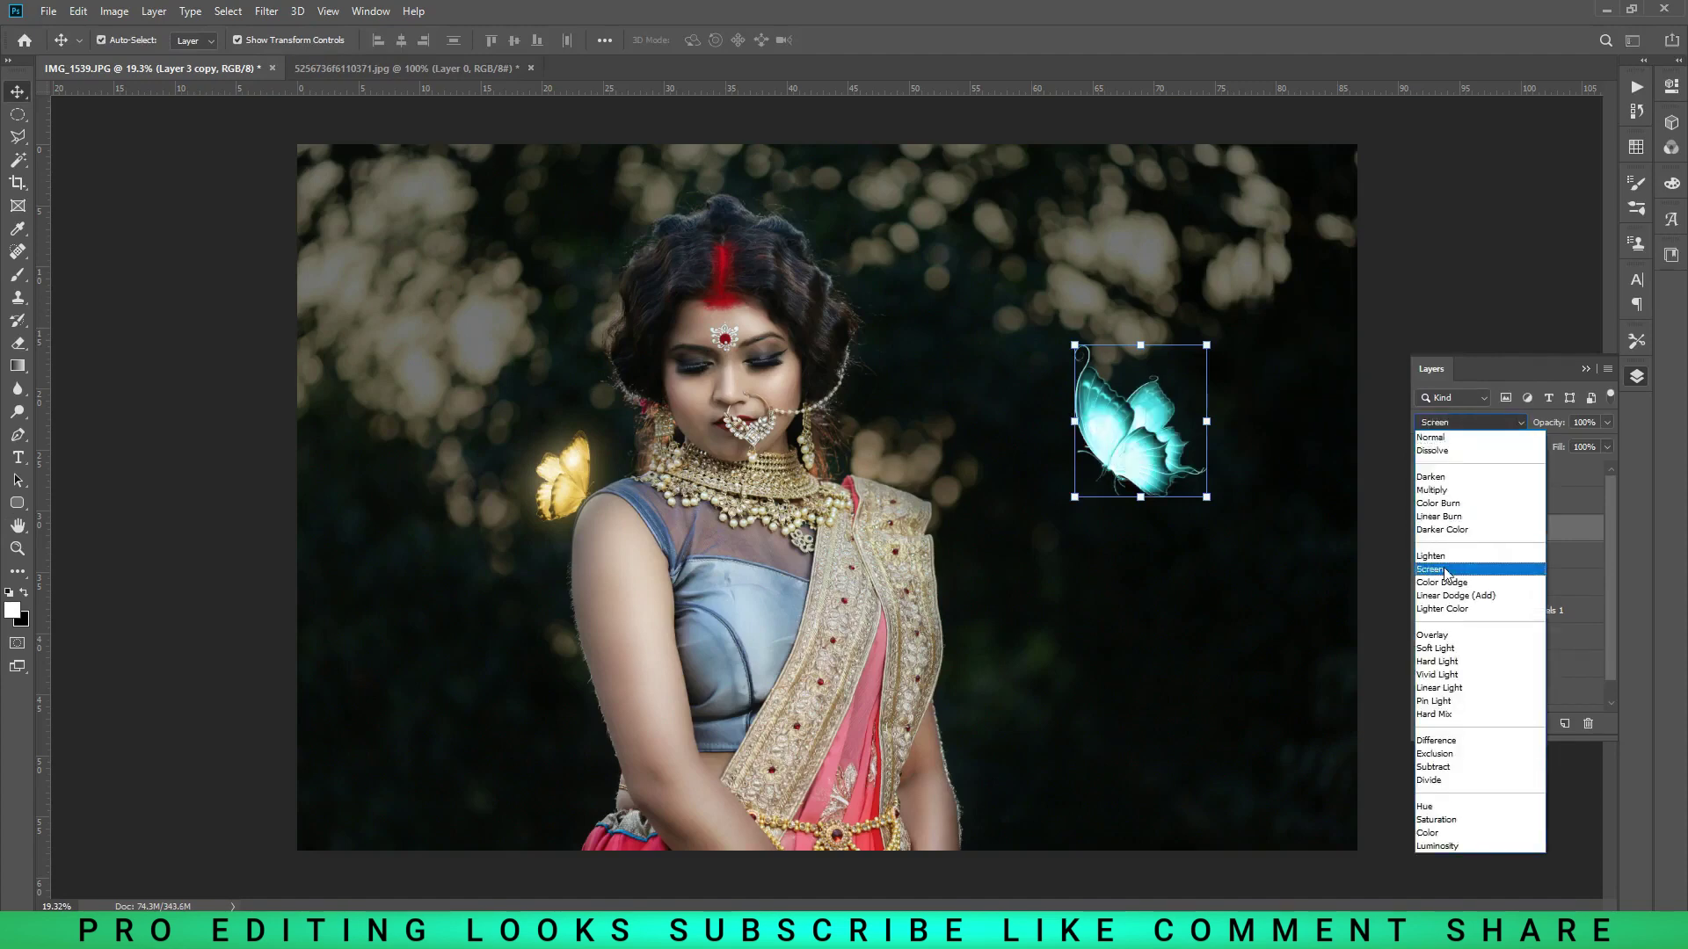
{"action": "left_click", "coordinate": [1475, 571]}
{"action": "left_click", "coordinate": [267, 10]}
{"action": "mouse_move", "coordinate": [276, 211]}
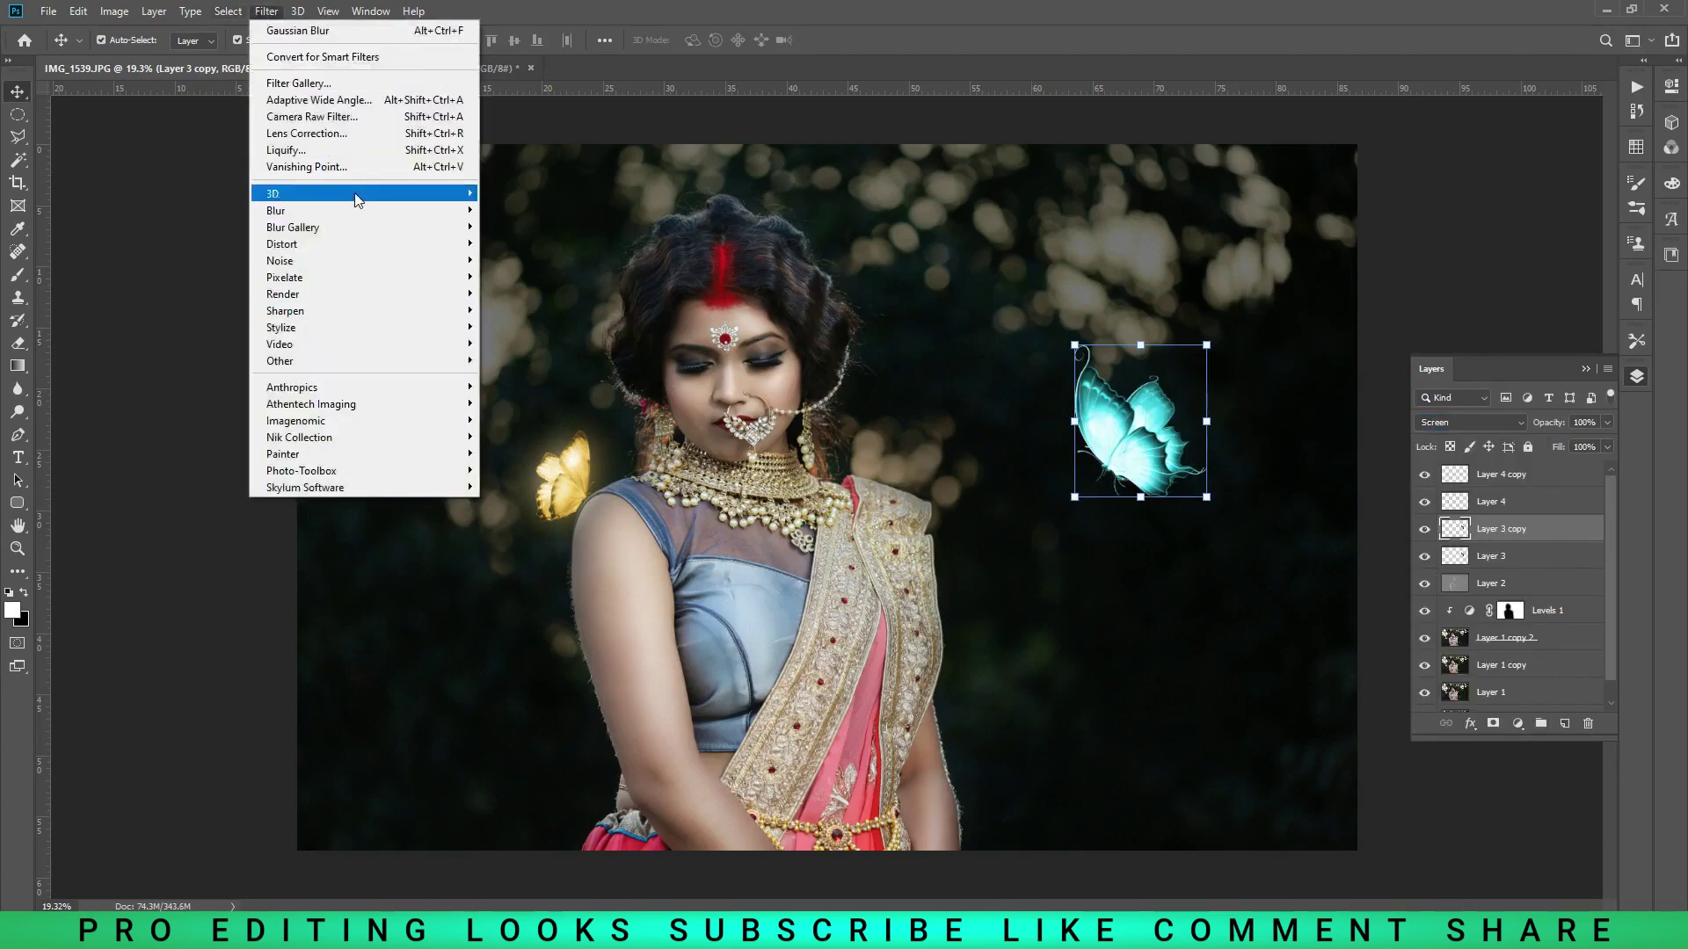
{"action": "left_click", "coordinate": [527, 283]}
{"action": "left_click_drag", "start_coordinate": [1322, 424], "coordinate": [1336, 424]}
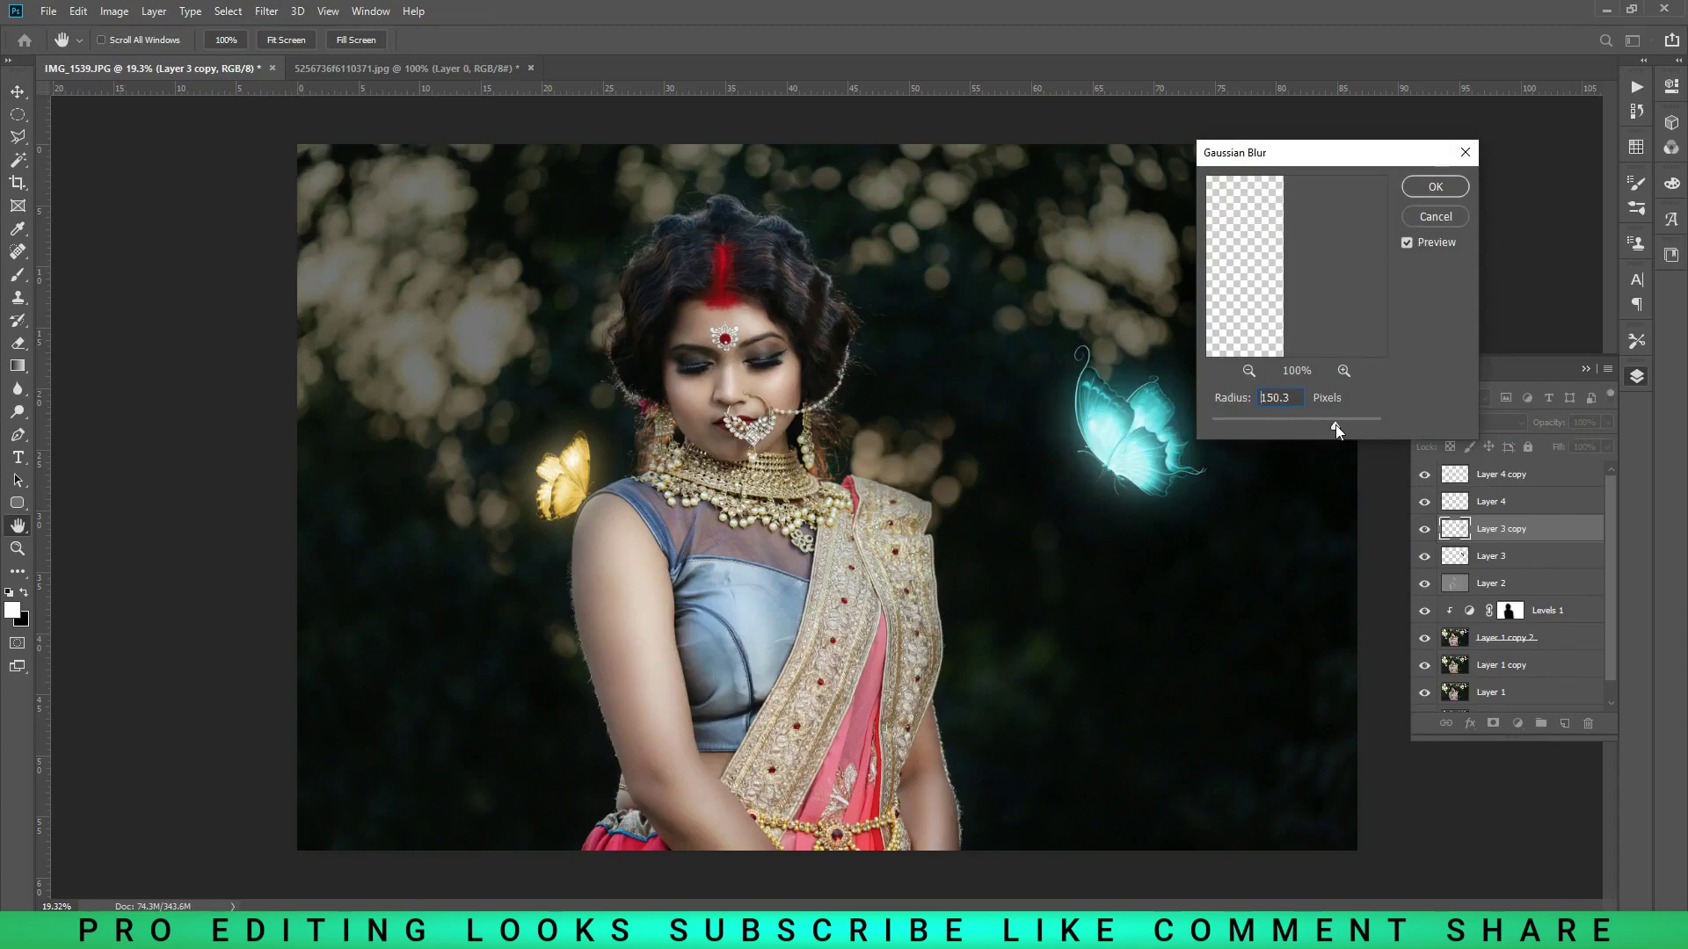
{"action": "left_click", "coordinate": [1436, 186]}
{"action": "left_click", "coordinate": [1414, 785]}
{"action": "scroll", "coordinate": [1414, 785], "scroll_direction": "down", "scroll_amount": 1}
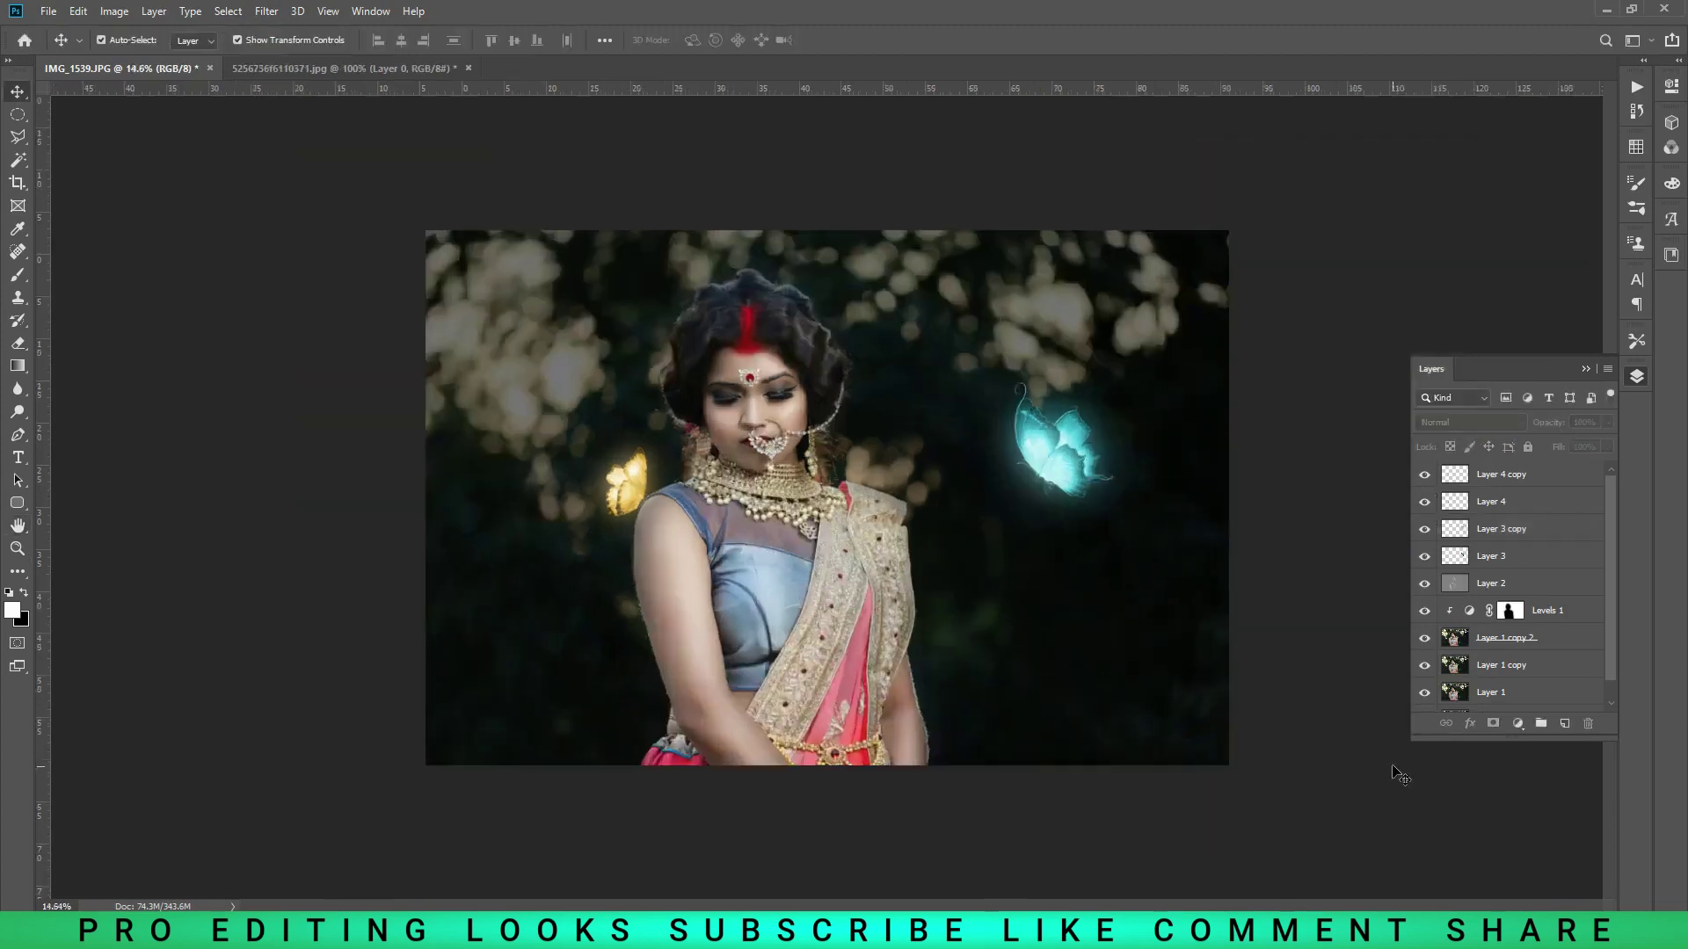
{"action": "left_click", "coordinate": [1563, 723]}
- Sample the butterfly's cyan and paint a large 1700-size soft patch over the right side
{"action": "right_click", "coordinate": [18, 275]}
{"action": "left_click", "coordinate": [88, 278]}
{"action": "left_click", "coordinate": [13, 612]}
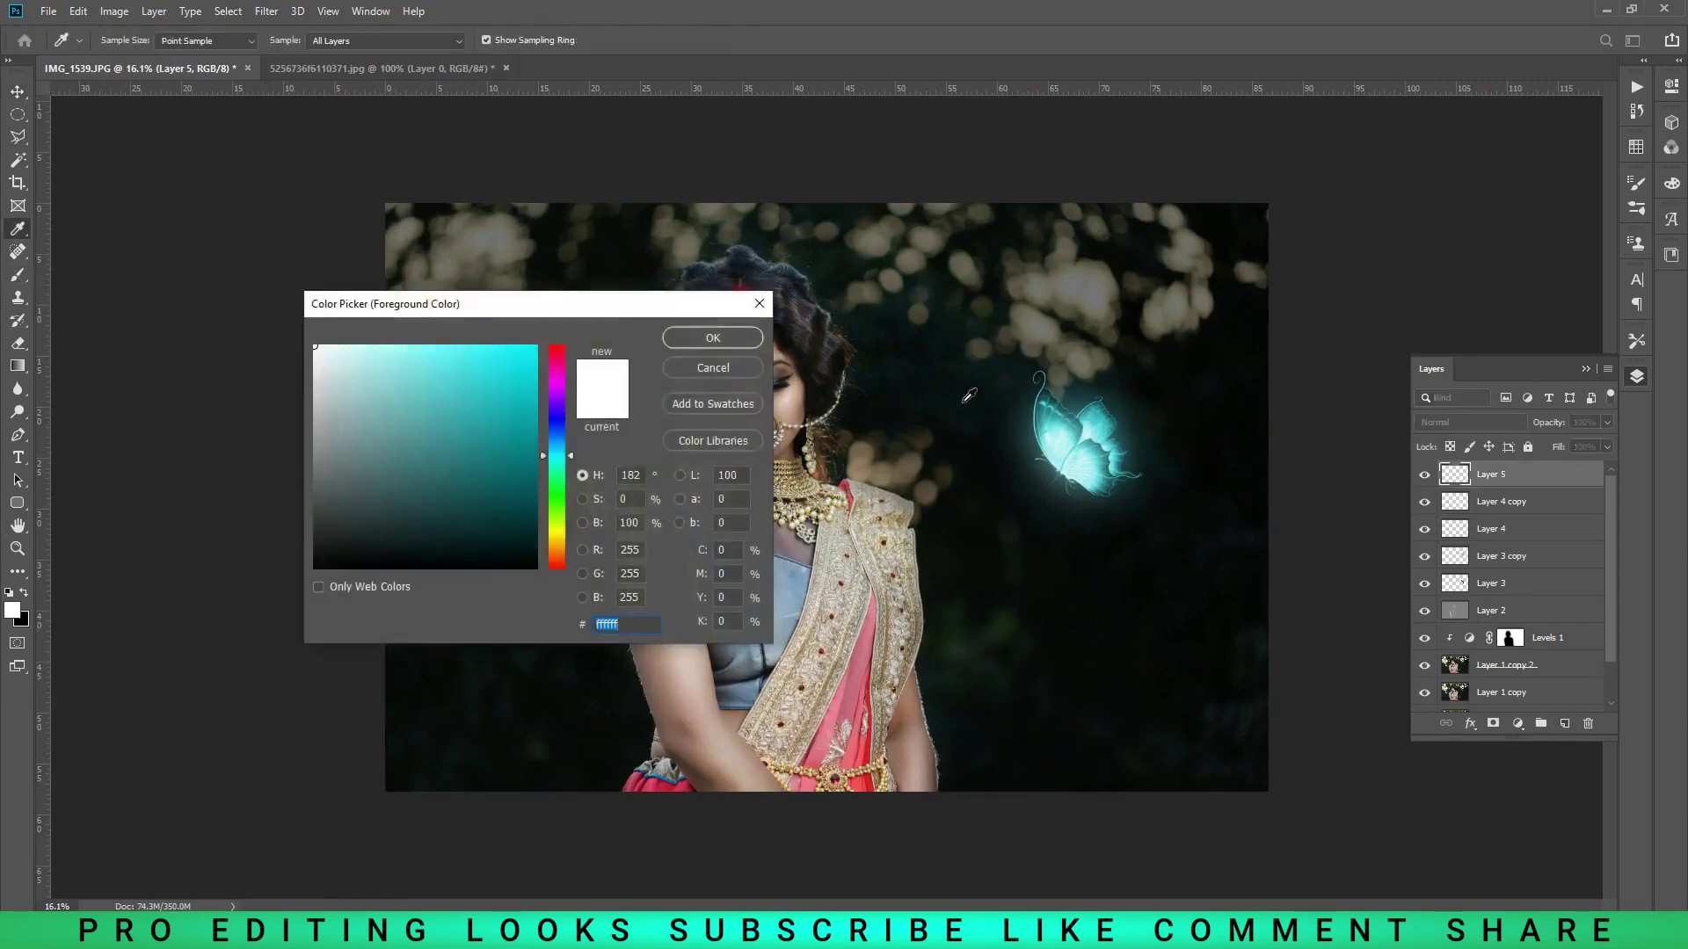
{"action": "left_click", "coordinate": [1074, 426]}
{"action": "left_click", "coordinate": [713, 337]}
{"action": "key", "text": "bracketright"}
{"action": "key", "text": "bracketright"}
{"action": "key", "text": "bracketright"}
{"action": "key", "text": "bracketright"}
{"action": "key", "text": "bracketright"}
{"action": "key", "text": "bracketright"}
{"action": "key", "text": "bracketright"}
{"action": "key", "text": "bracketright"}
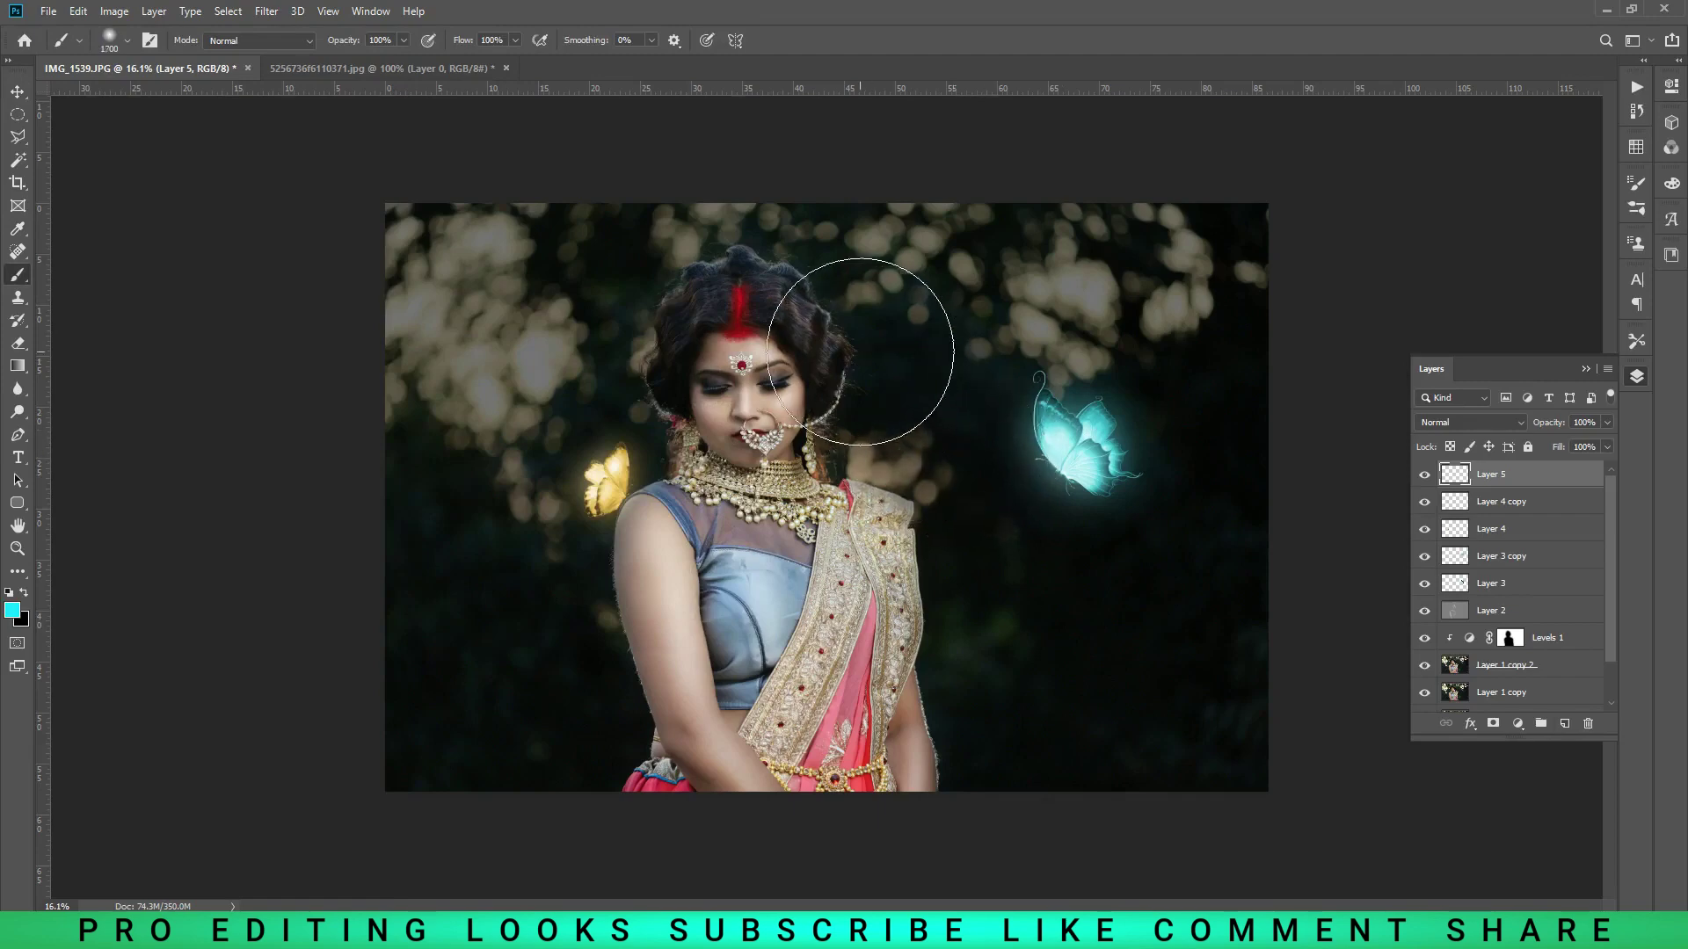
{"action": "left_click", "coordinate": [128, 40]}
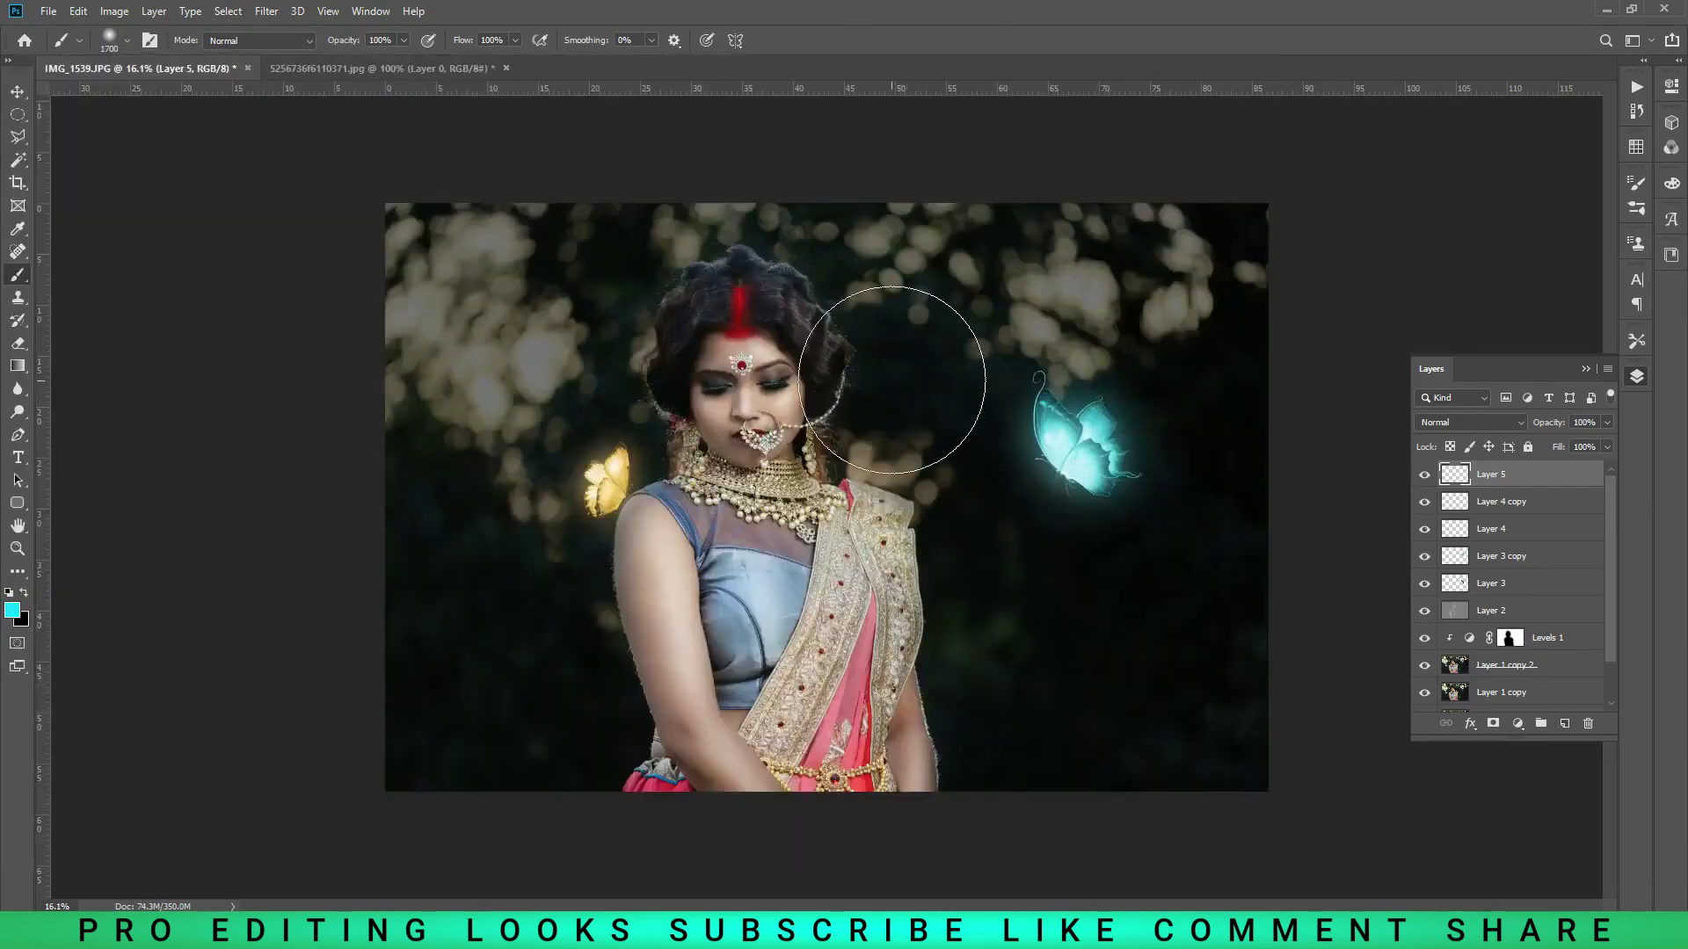
{"action": "mouse_move", "coordinate": [901, 387]}
{"action": "left_mouse_down"}
{"action": "mouse_move", "coordinate": [972, 563]}
{"action": "mouse_move", "coordinate": [879, 493]}
{"action": "mouse_move", "coordinate": [915, 383]}
{"action": "mouse_move", "coordinate": [1093, 301]}
{"action": "mouse_move", "coordinate": [1187, 490]}
{"action": "mouse_move", "coordinate": [1194, 583]}
{"action": "mouse_move", "coordinate": [1067, 569]}
{"action": "mouse_move", "coordinate": [1094, 668]}
{"action": "left_mouse_up"}
- Blend the cyan layer as Soft Light at 44% opacity
{"action": "key", "text": "v"}
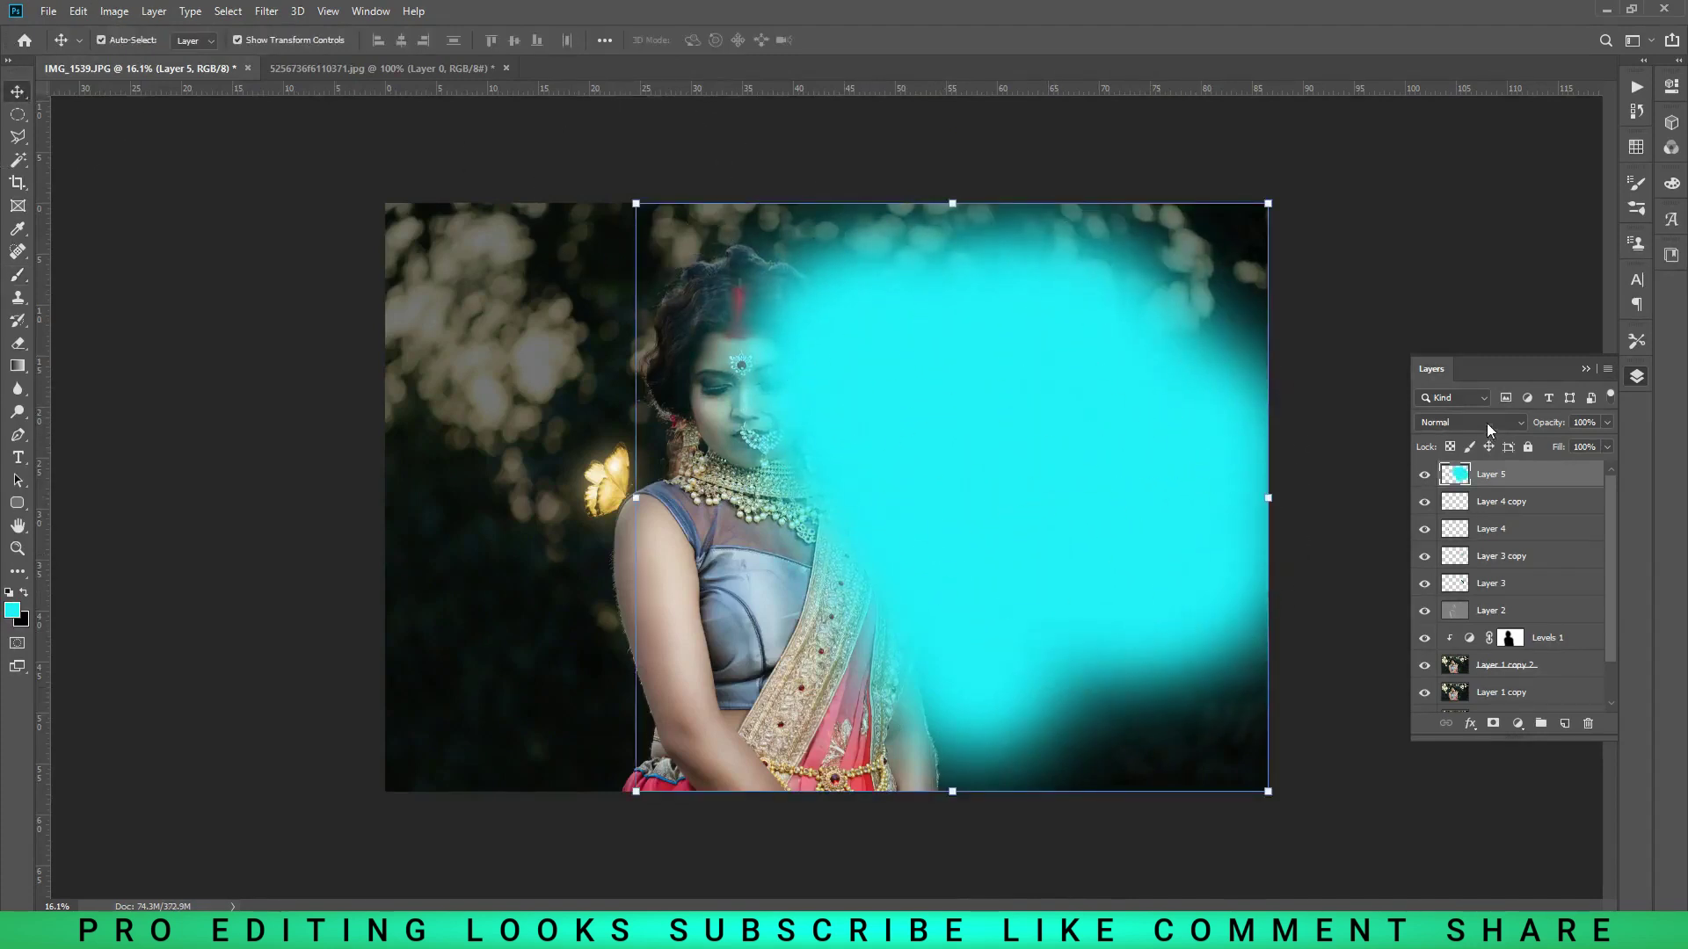
{"action": "left_click", "coordinate": [1488, 424]}
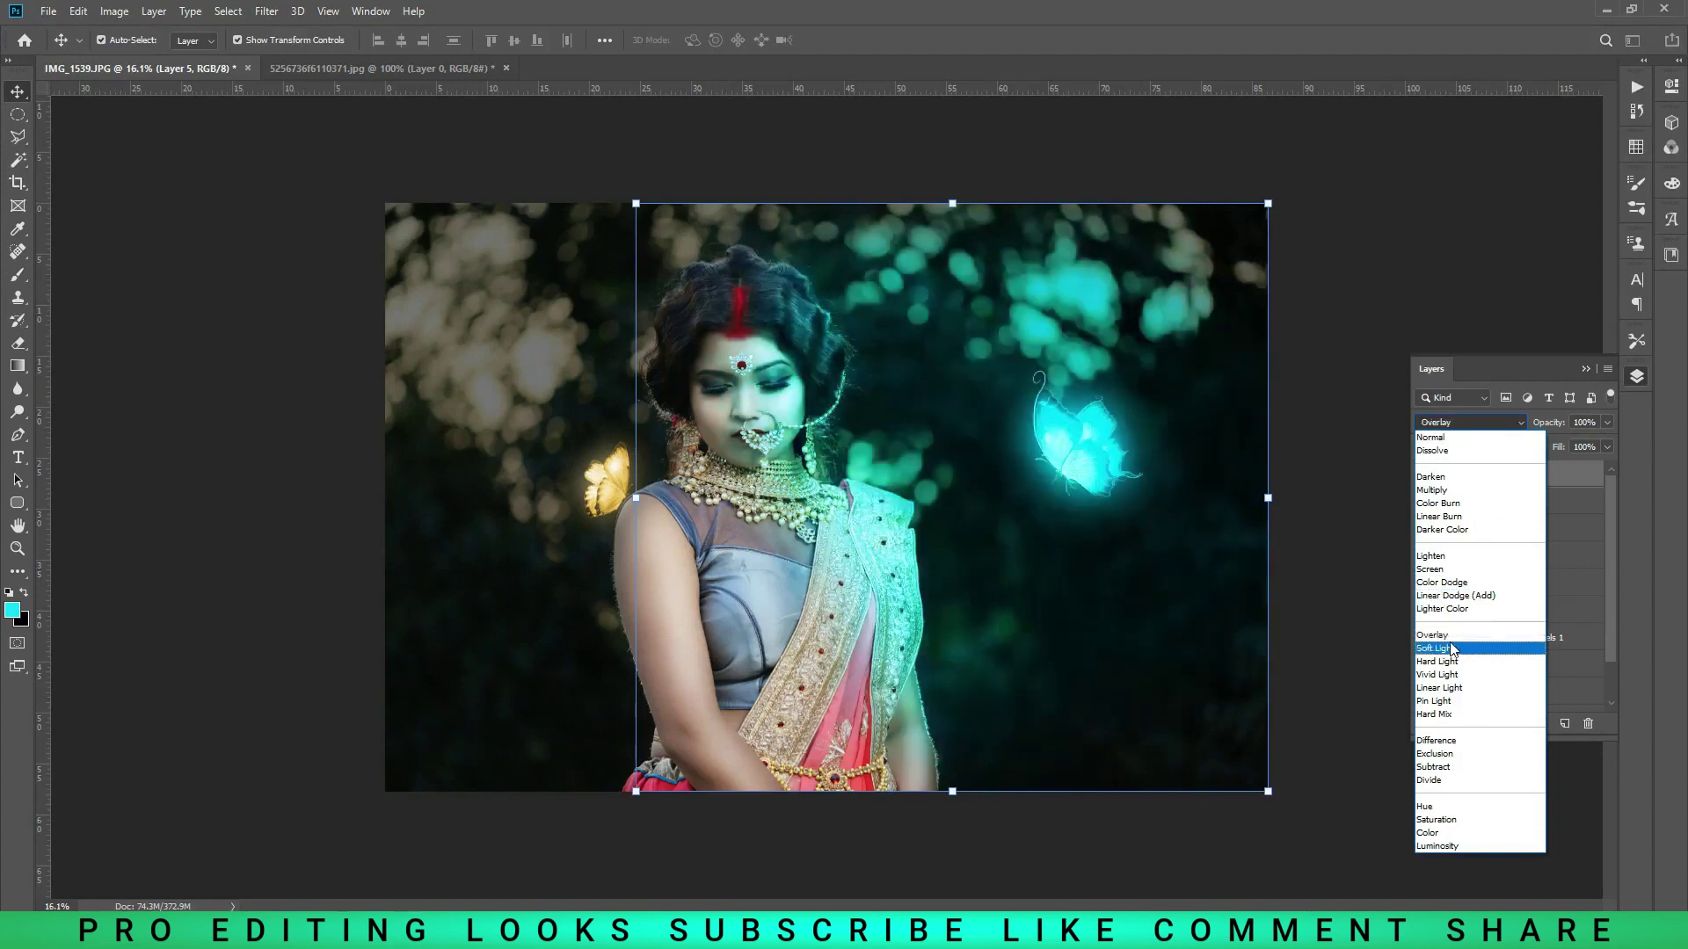
{"action": "left_click", "coordinate": [1442, 648]}
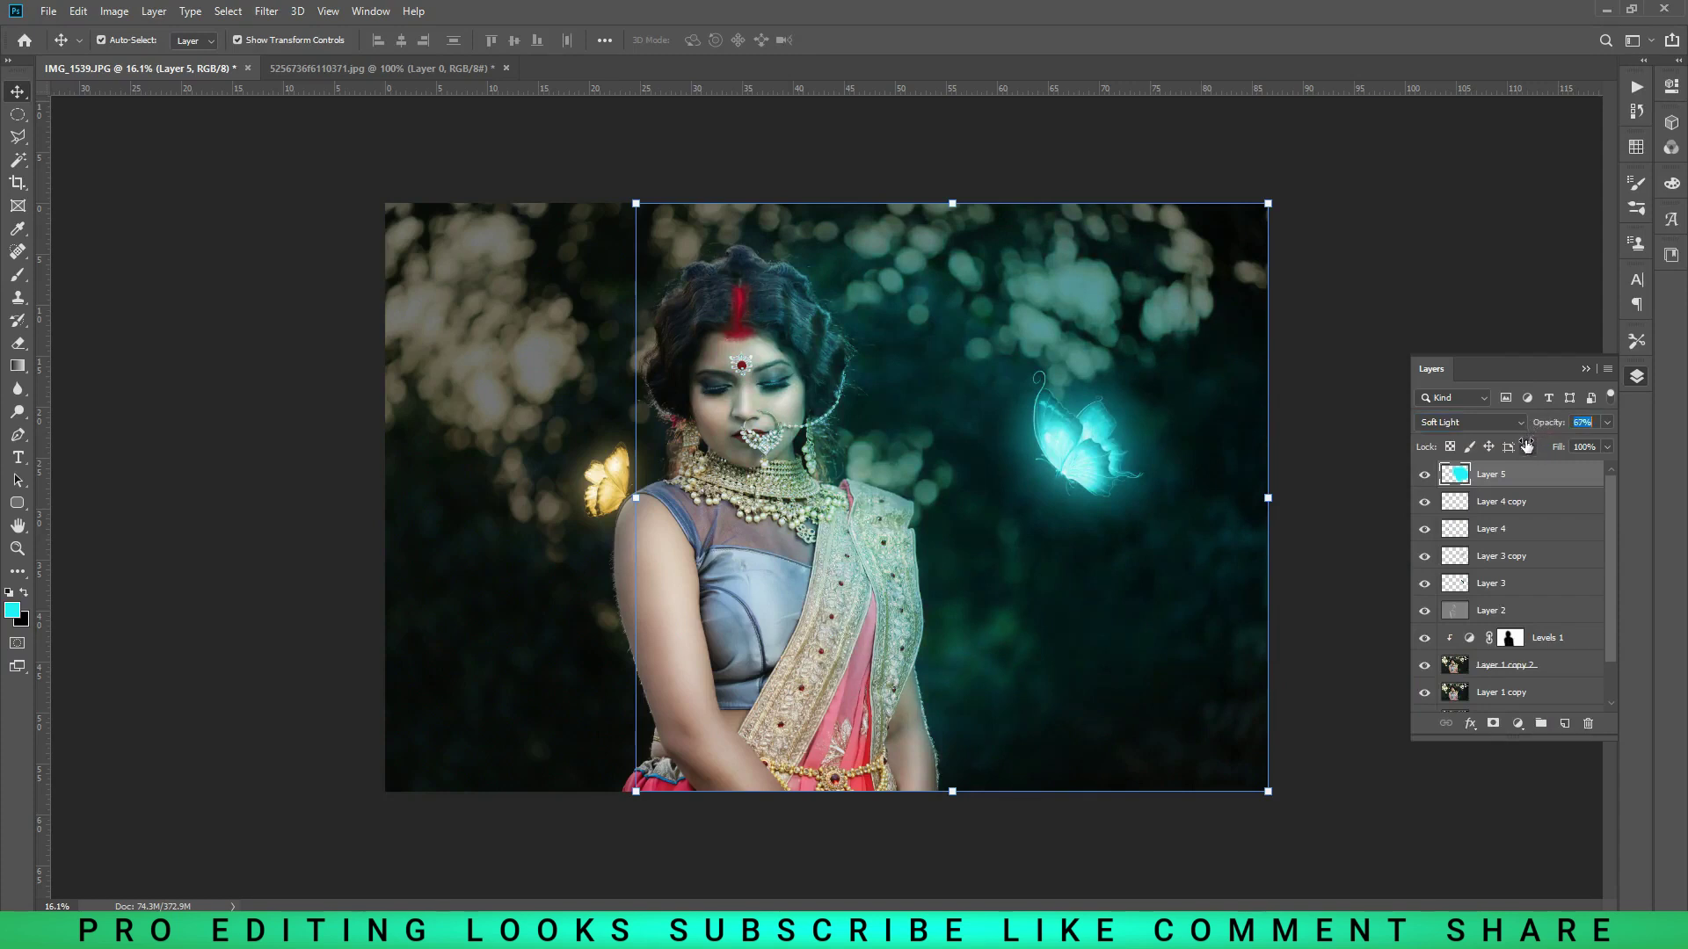
{"action": "mouse_move", "coordinate": [1516, 451]}
{"action": "left_mouse_down"}
{"action": "mouse_move", "coordinate": [1492, 450]}
{"action": "mouse_move", "coordinate": [1512, 450]}
{"action": "left_mouse_up"}
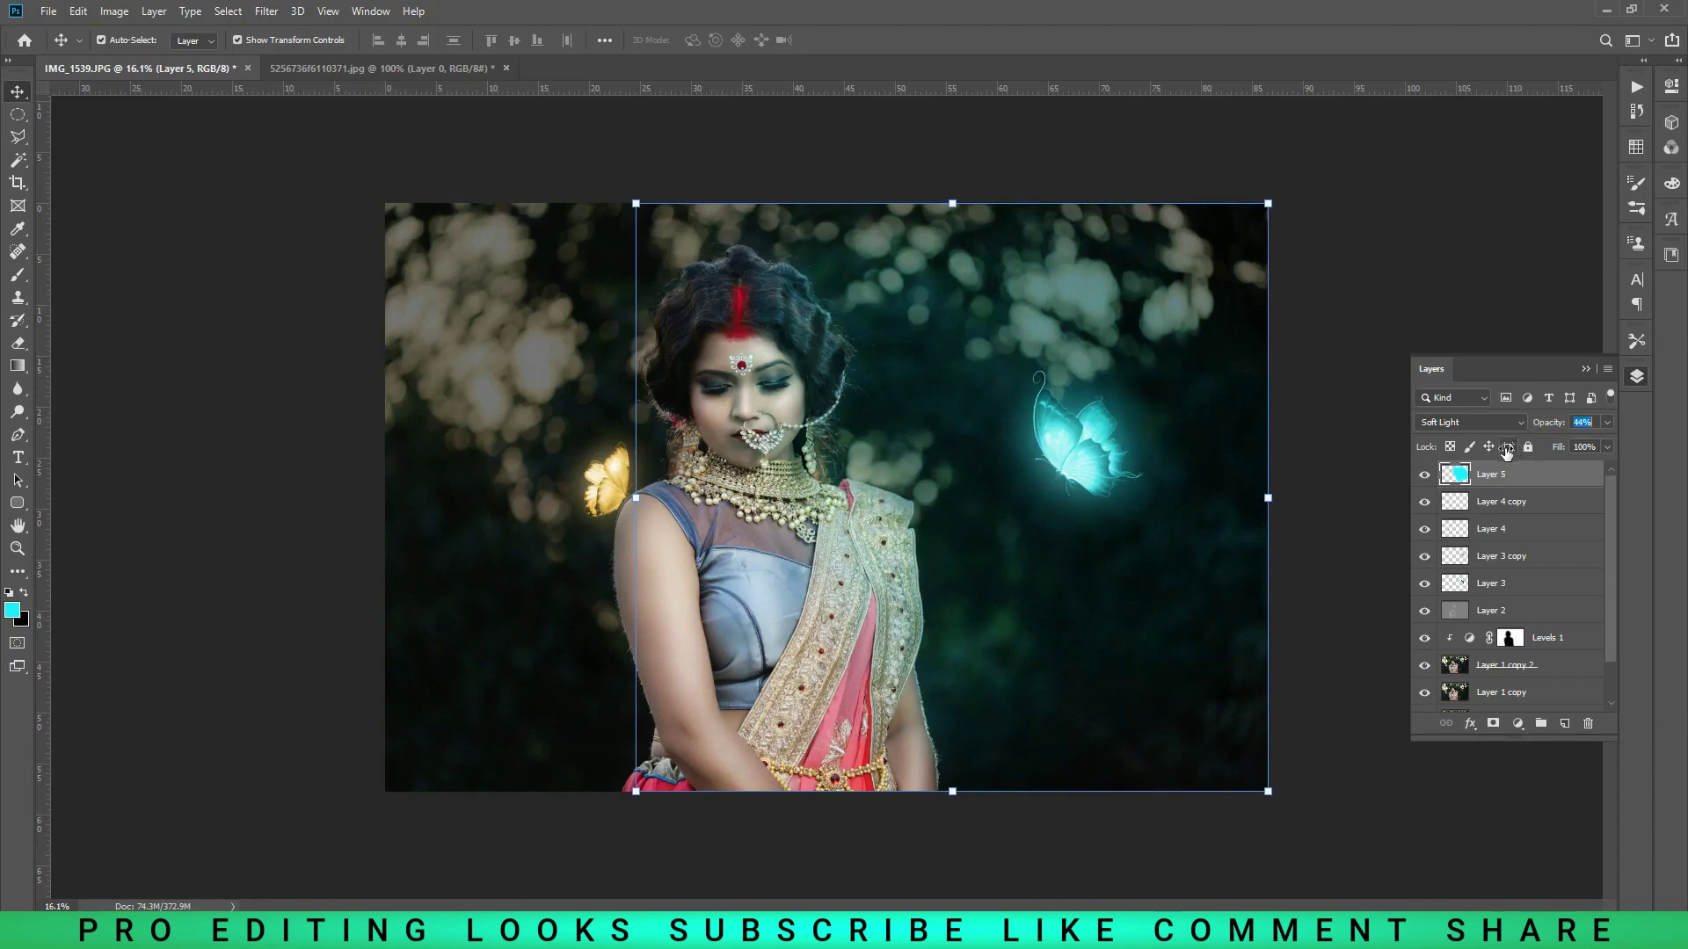
{"action": "left_click_drag", "start_coordinate": [1551, 424], "coordinate": [1571, 426]}
{"action": "left_click", "coordinate": [18, 277]}
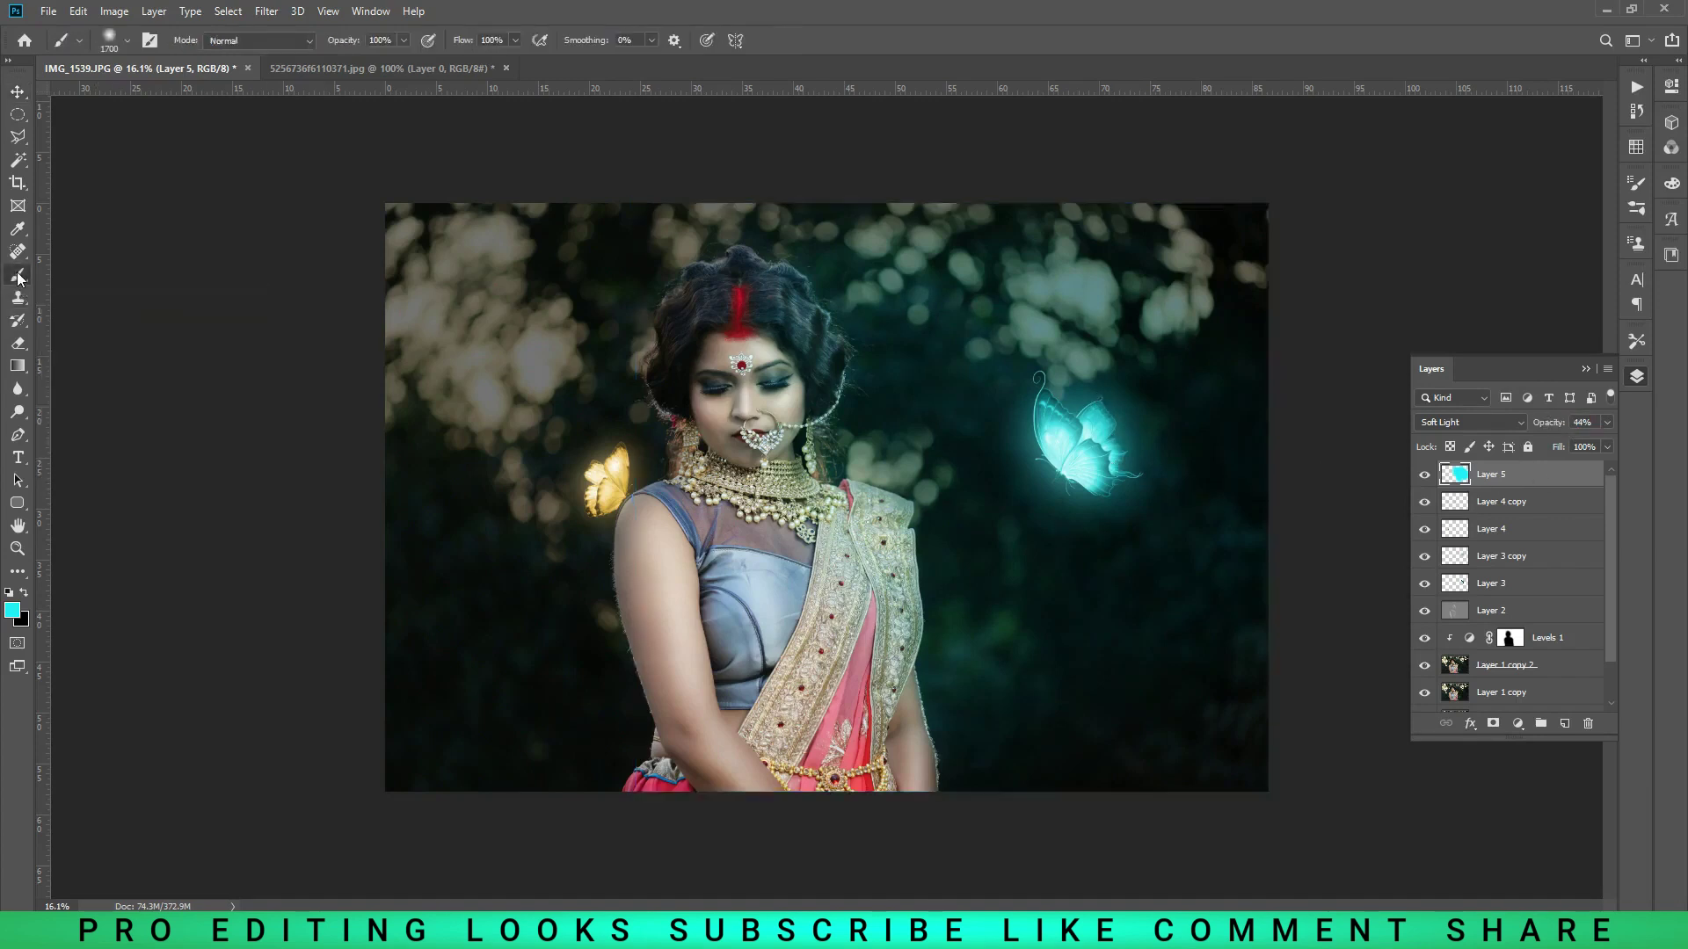
{"action": "left_click", "coordinate": [17, 92]}
{"action": "left_click", "coordinate": [605, 495]}
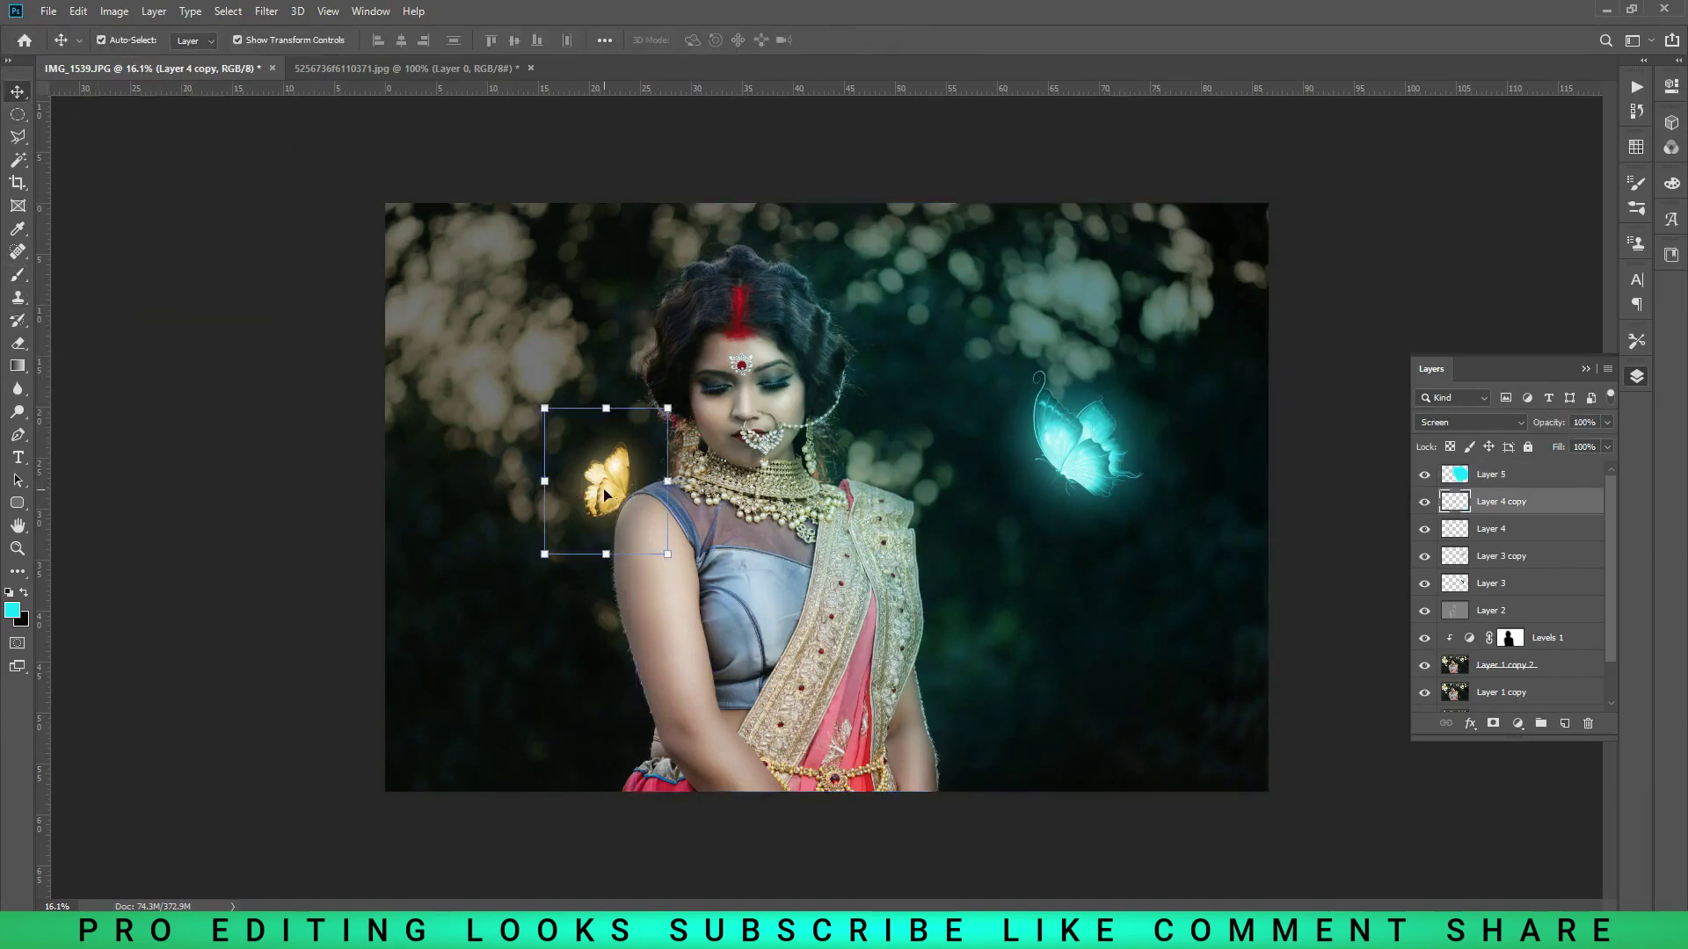
{"action": "left_click", "coordinate": [1383, 733]}
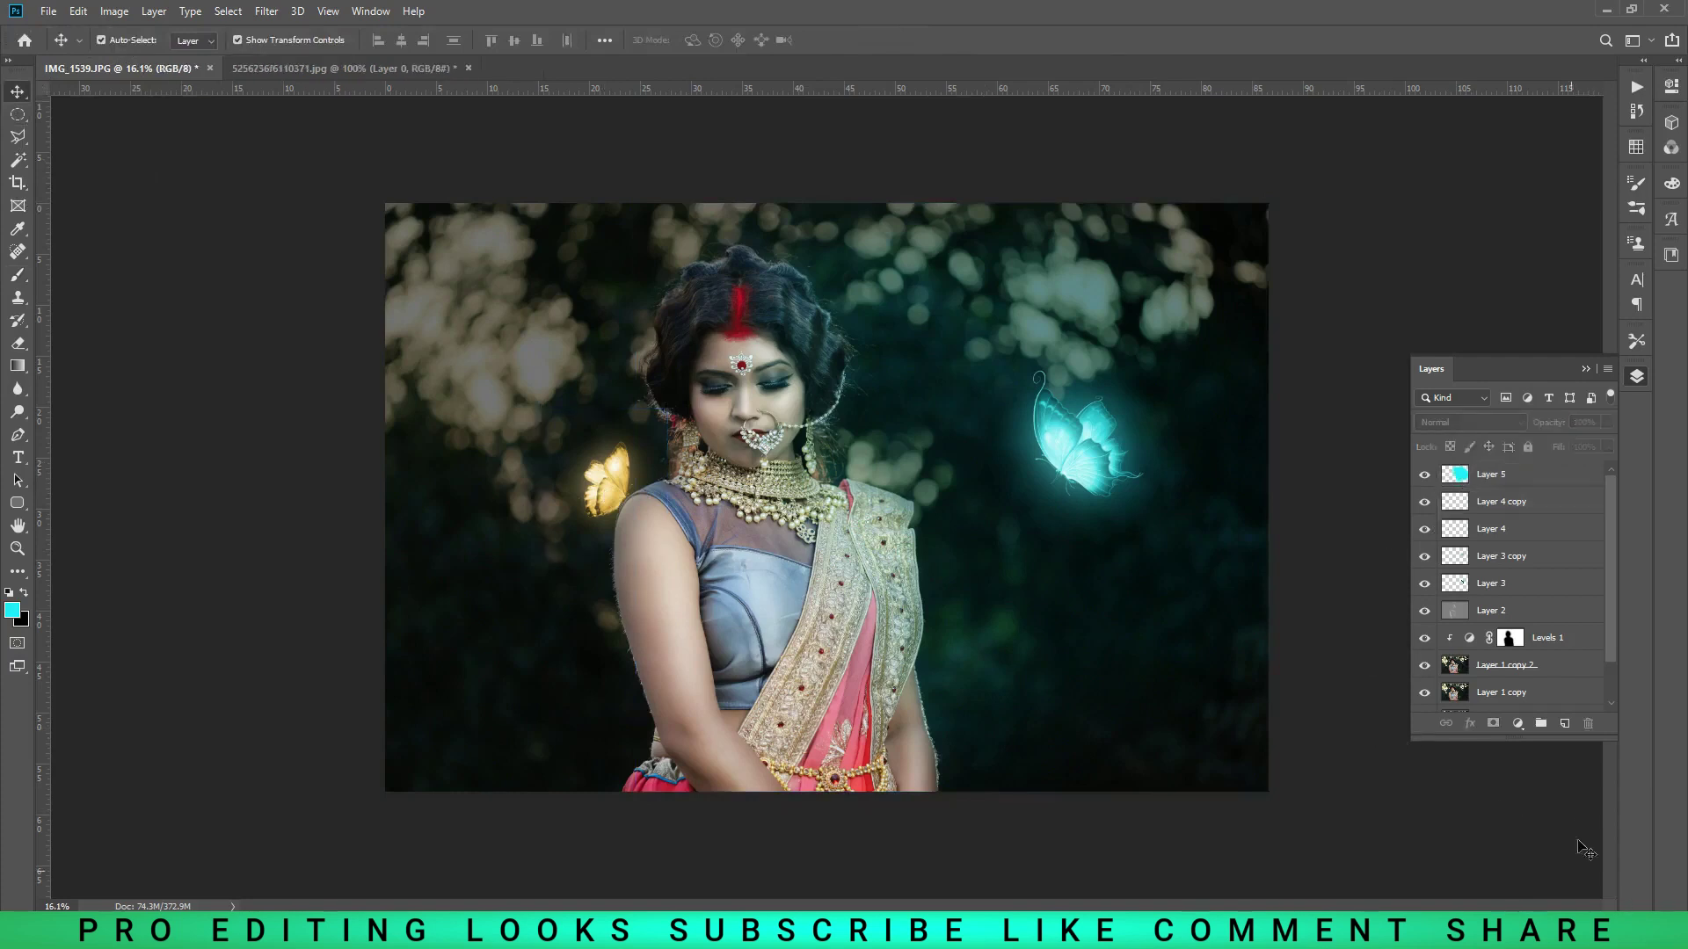
- Add a new layer and sample the gold butterfly's yellow as the brush colour
{"action": "left_click", "coordinate": [1565, 725]}
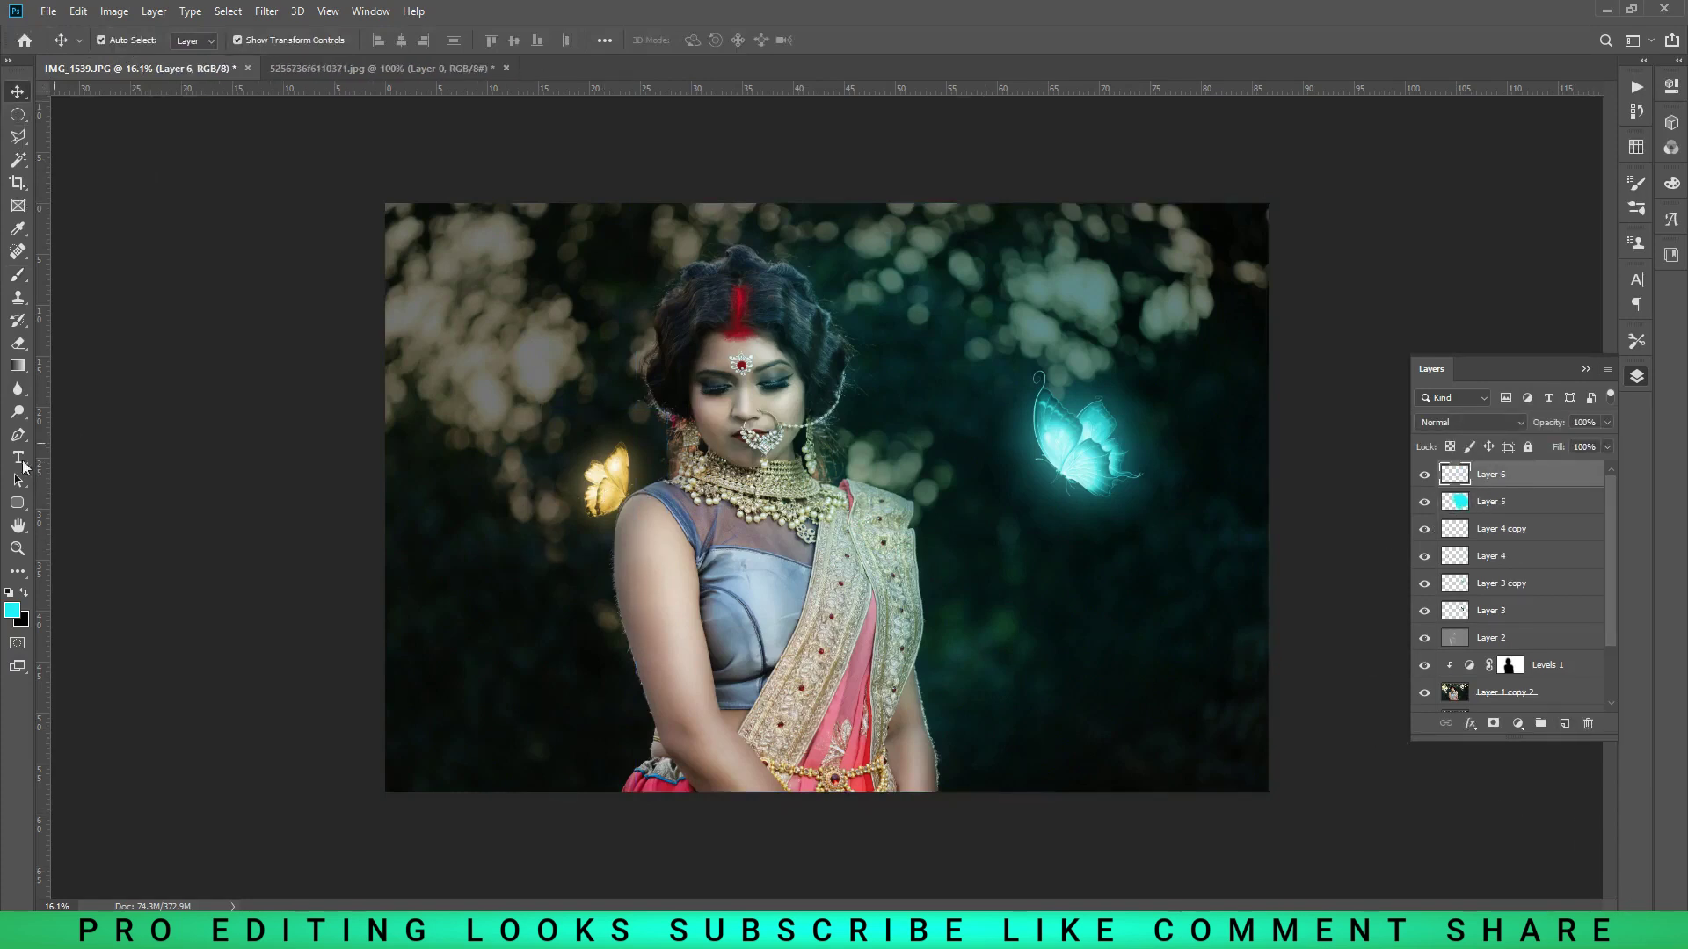
{"action": "left_click", "coordinate": [15, 280]}
{"action": "left_click", "coordinate": [13, 609]}
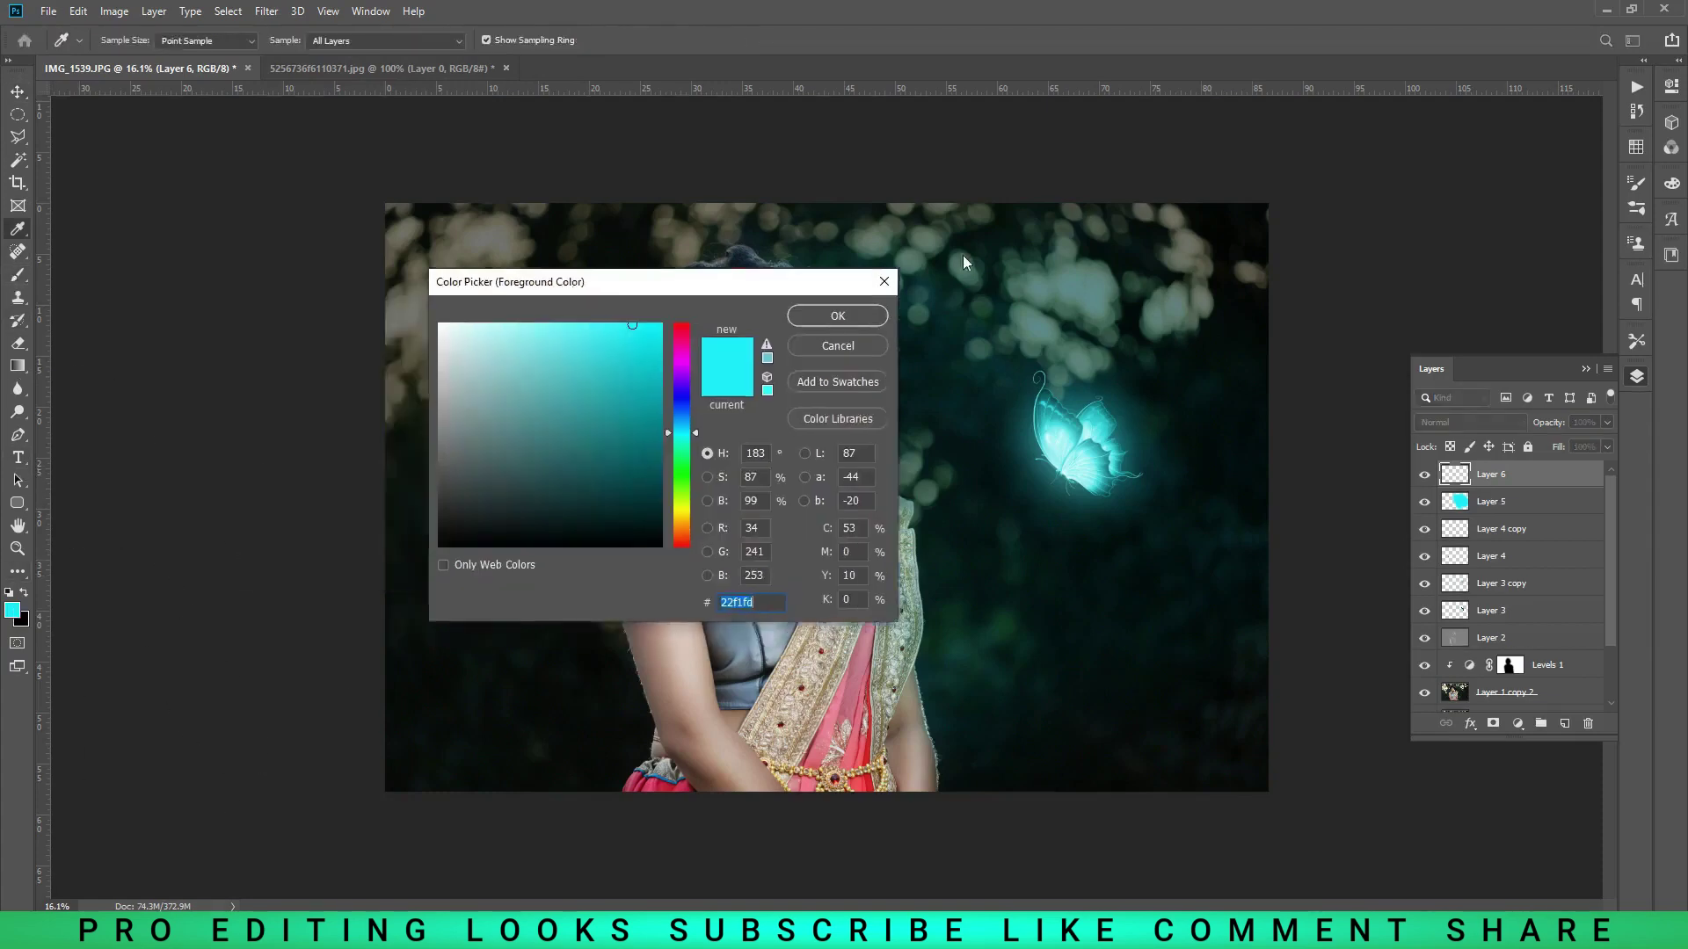
{"action": "left_click_drag", "start_coordinate": [668, 281], "coordinate": [1037, 207]}
{"action": "left_click", "coordinate": [625, 474]}
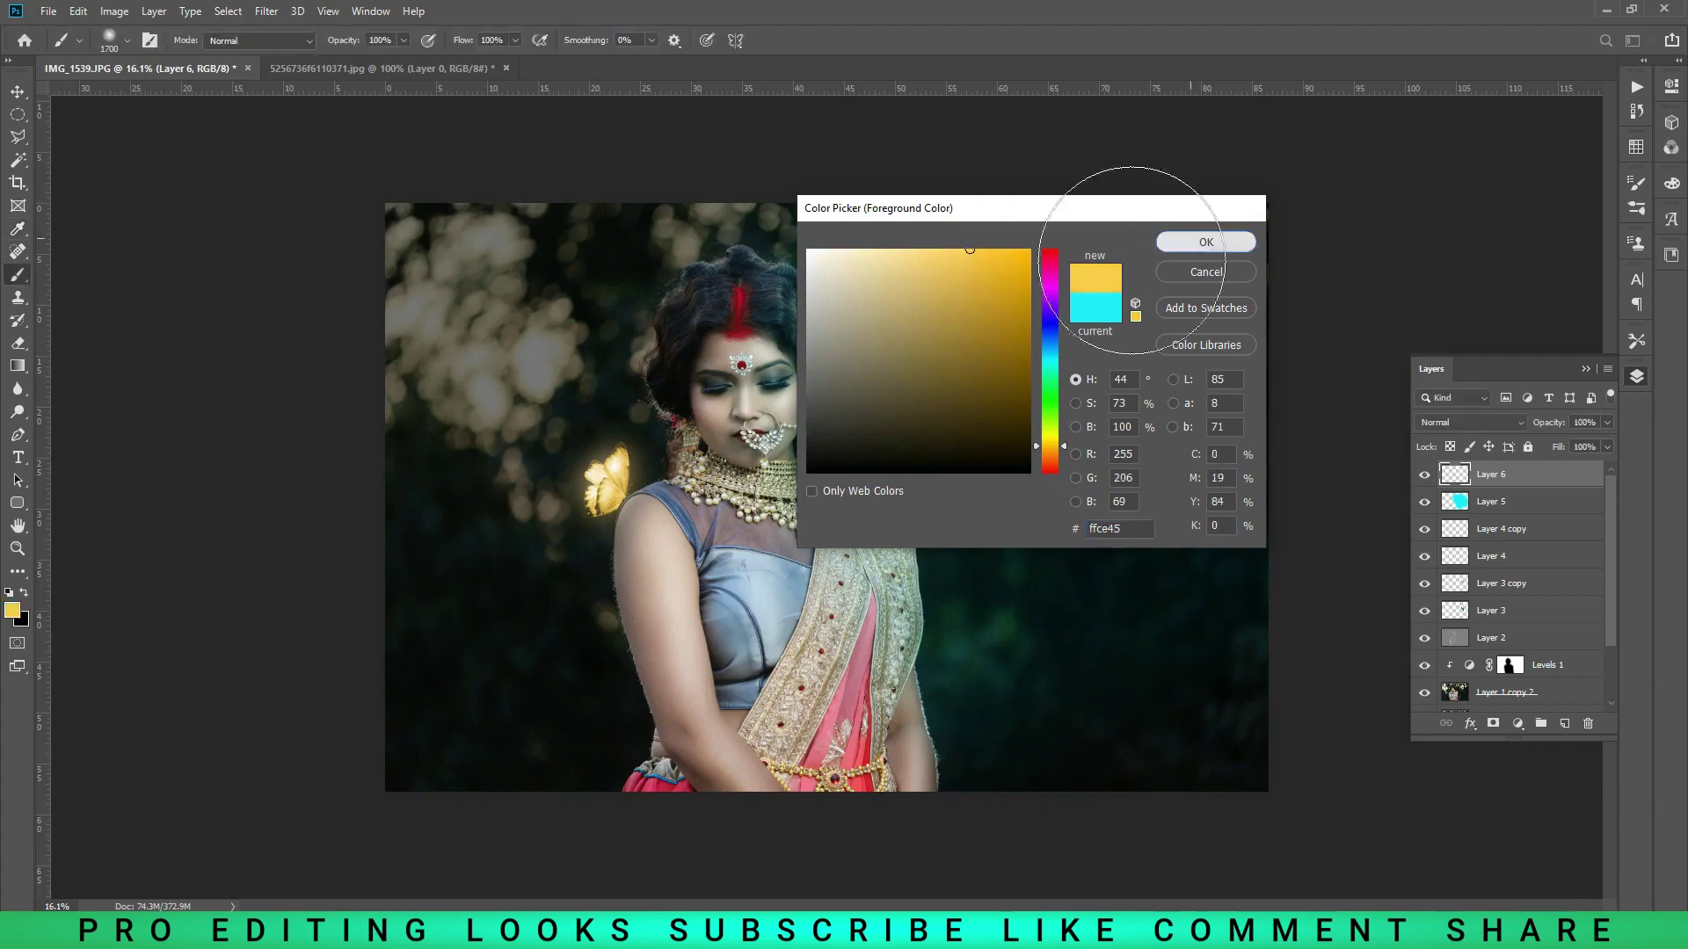
{"action": "left_click", "coordinate": [1206, 242]}
- Paint a soft yellow wash left of the woman and over her shoulder and arm
{"action": "scroll", "coordinate": [624, 472], "scroll_direction": "up", "scroll_amount": 5, "text": "alt"}
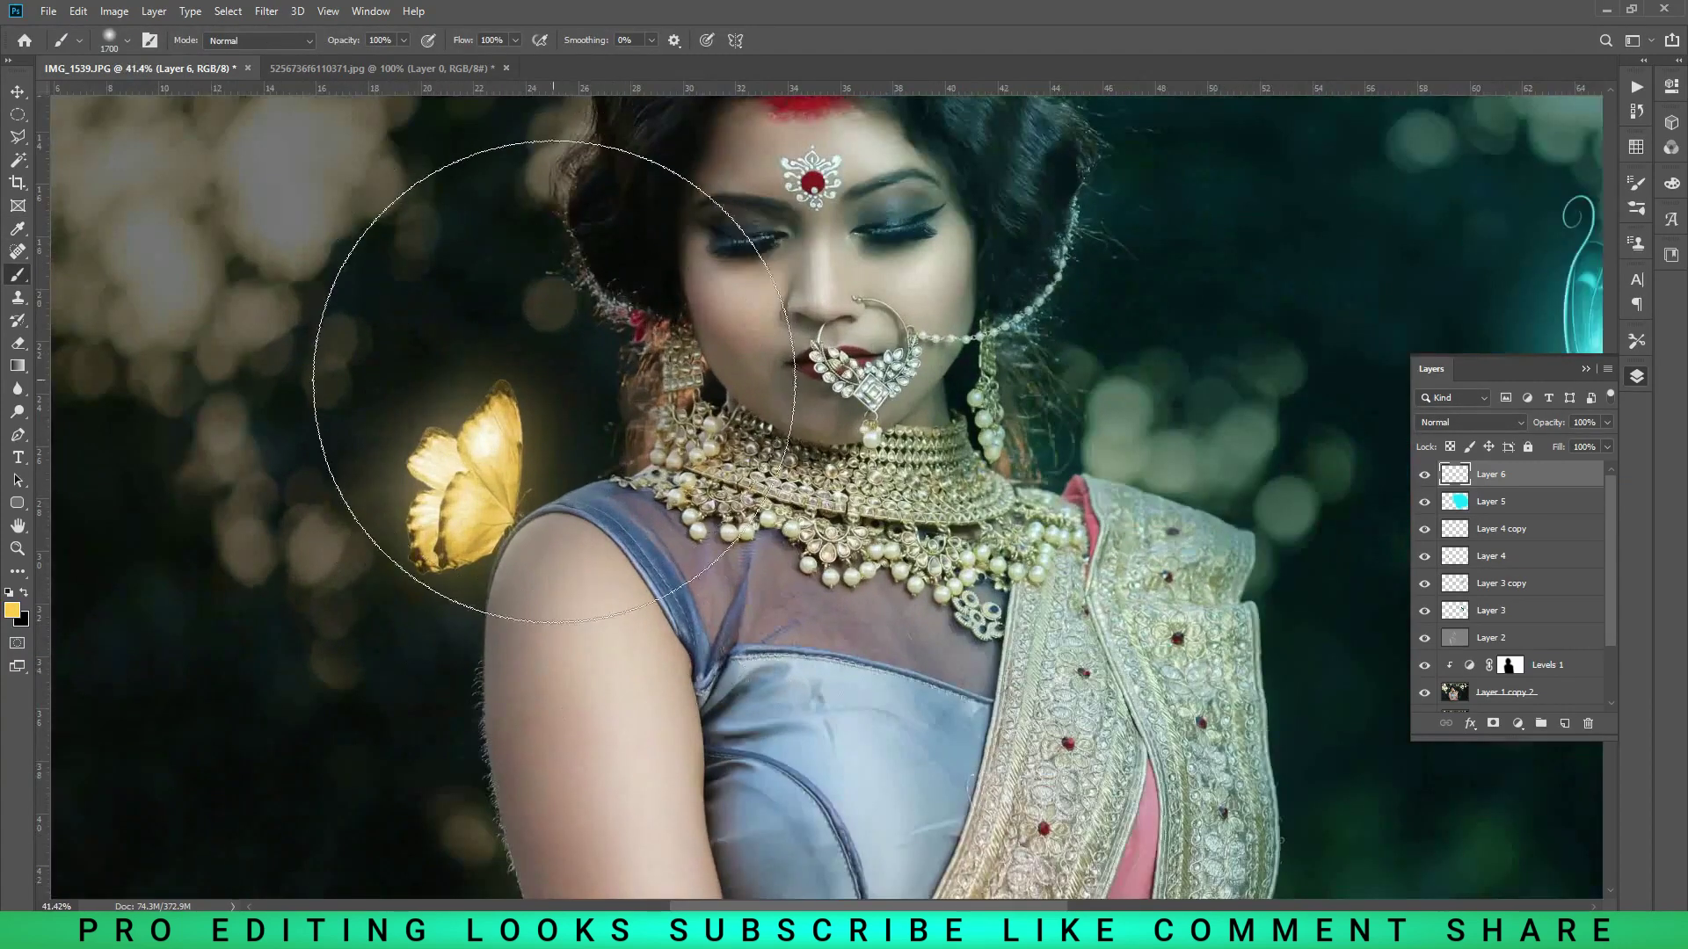
{"action": "scroll", "coordinate": [528, 334], "scroll_direction": "up", "scroll_amount": 2}
{"action": "left_click_drag", "start_coordinate": [455, 349], "coordinate": [472, 565]}
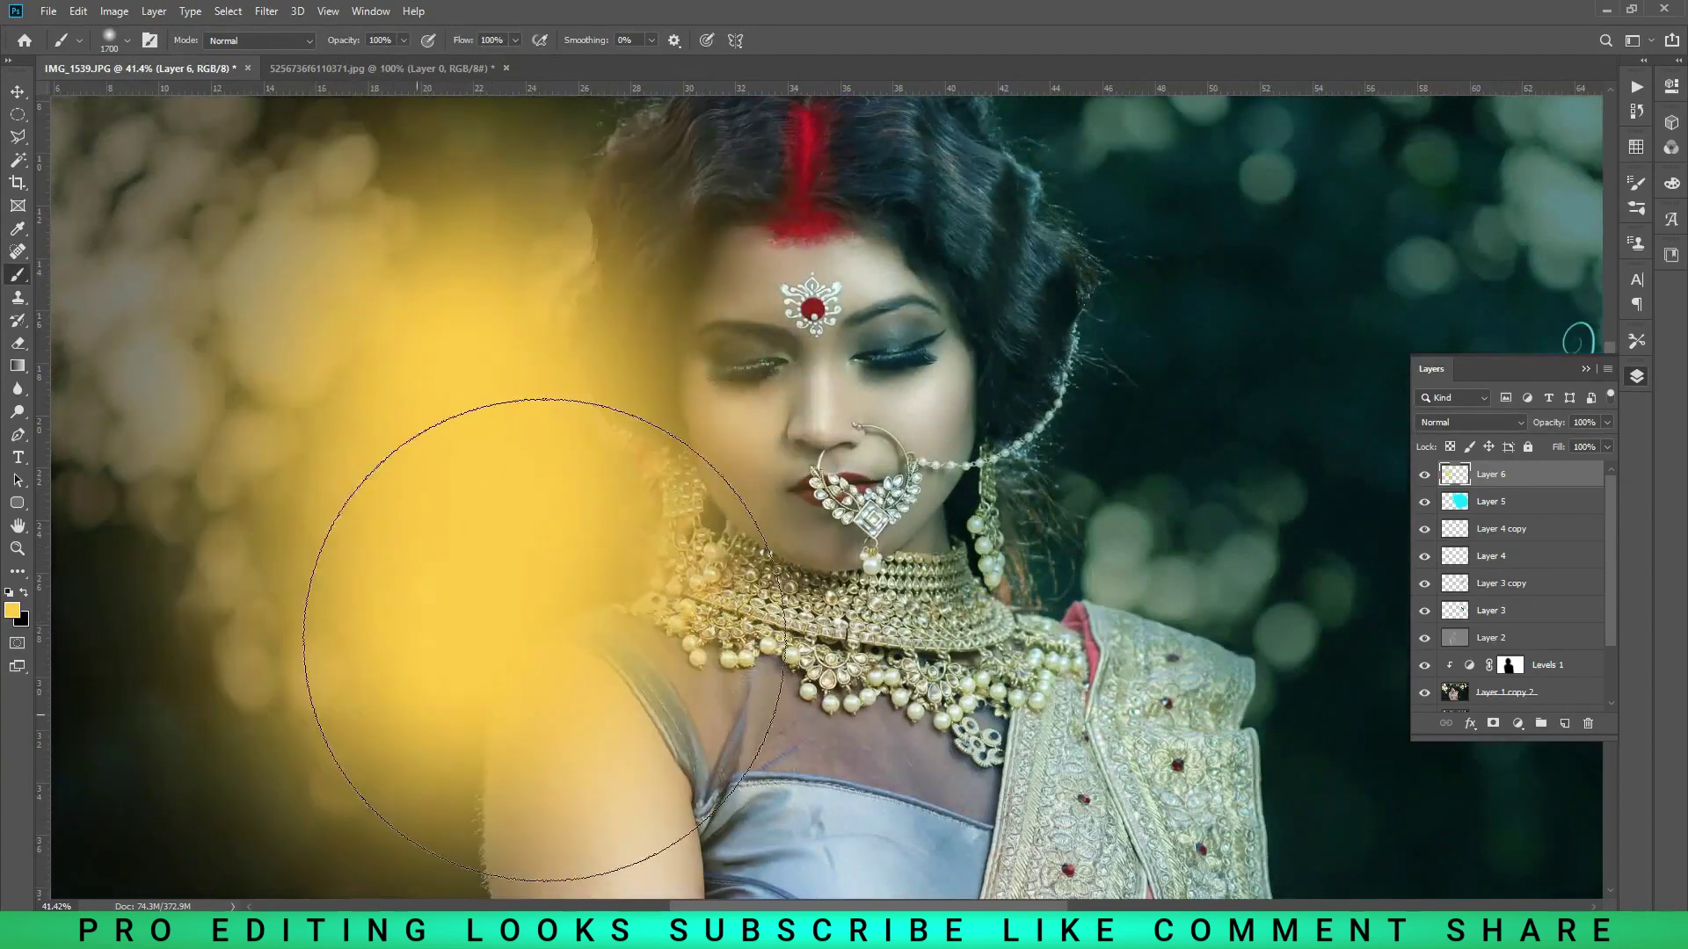
{"action": "scroll", "coordinate": [471, 565], "scroll_direction": "down", "scroll_amount": 5, "text": "alt"}
{"action": "left_click_drag", "start_coordinate": [603, 566], "coordinate": [582, 567]}
{"action": "mouse_move", "coordinate": [558, 407]}
{"action": "left_mouse_down"}
{"action": "mouse_move", "coordinate": [509, 527]}
{"action": "mouse_move", "coordinate": [541, 353]}
{"action": "left_mouse_up"}
{"action": "scroll", "coordinate": [542, 353], "scroll_direction": "up", "scroll_amount": 2, "text": "alt"}
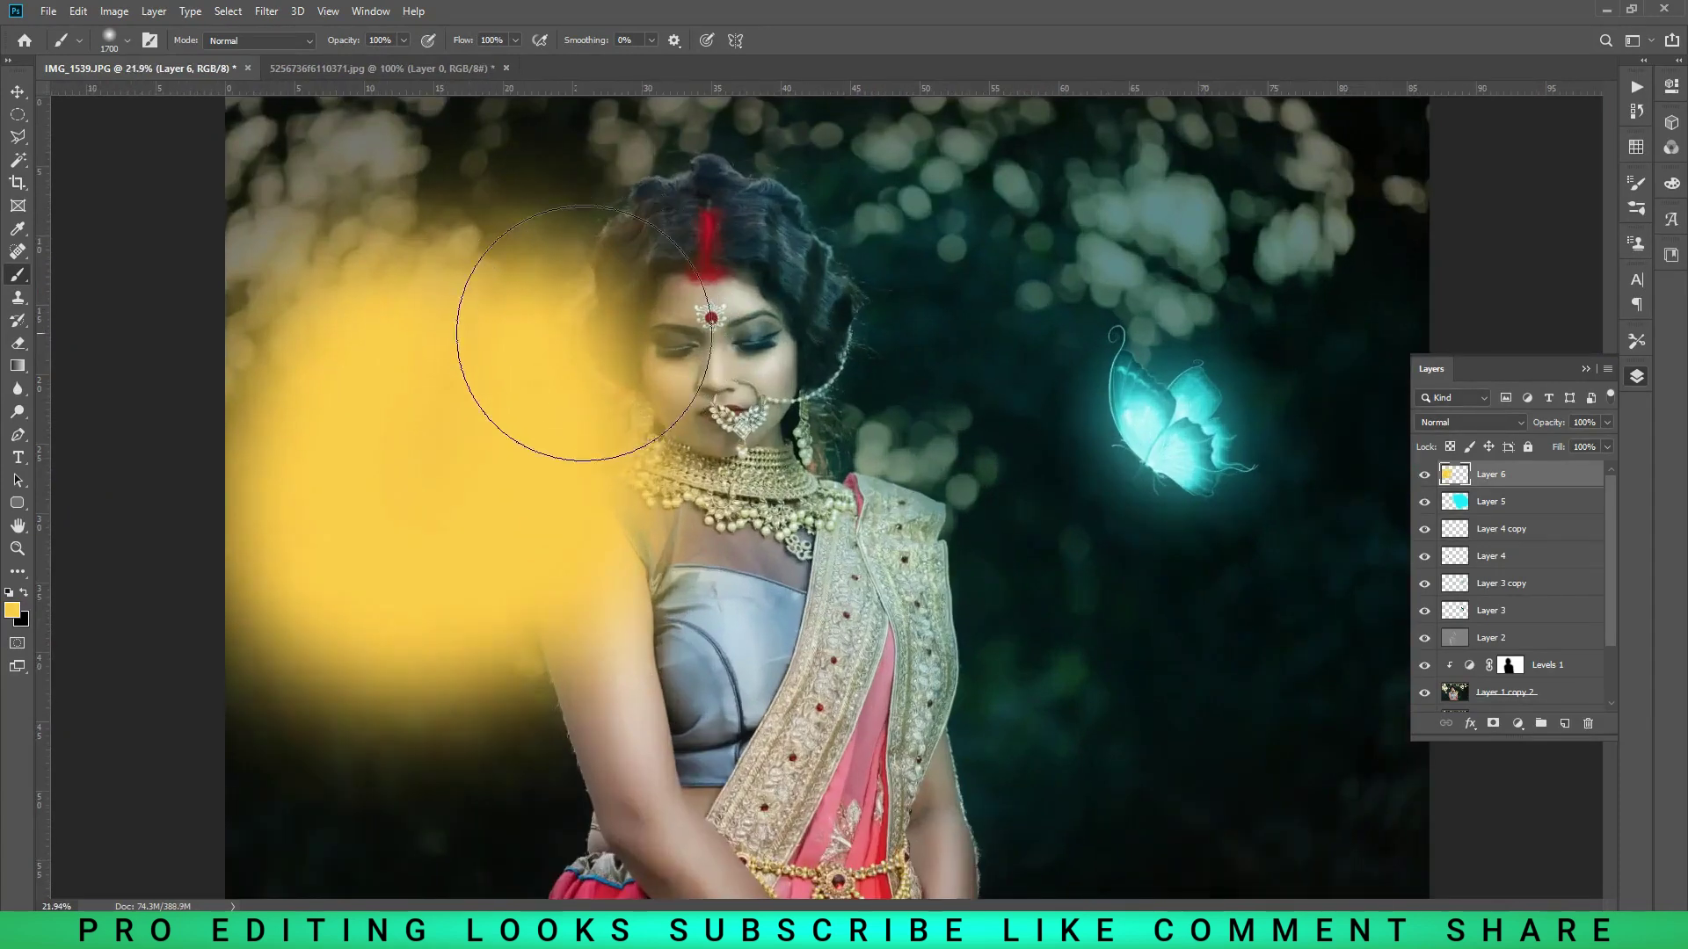
{"action": "mouse_move", "coordinate": [573, 390]}
{"action": "left_mouse_down"}
{"action": "mouse_move", "coordinate": [597, 489]}
{"action": "mouse_move", "coordinate": [547, 603]}
{"action": "mouse_move", "coordinate": [623, 415]}
{"action": "left_mouse_up"}
{"action": "scroll", "coordinate": [567, 414], "scroll_direction": "down", "scroll_amount": 1}
- Set the yellow layer to Overlay blending at about 41% opacity
{"action": "key", "text": "v"}
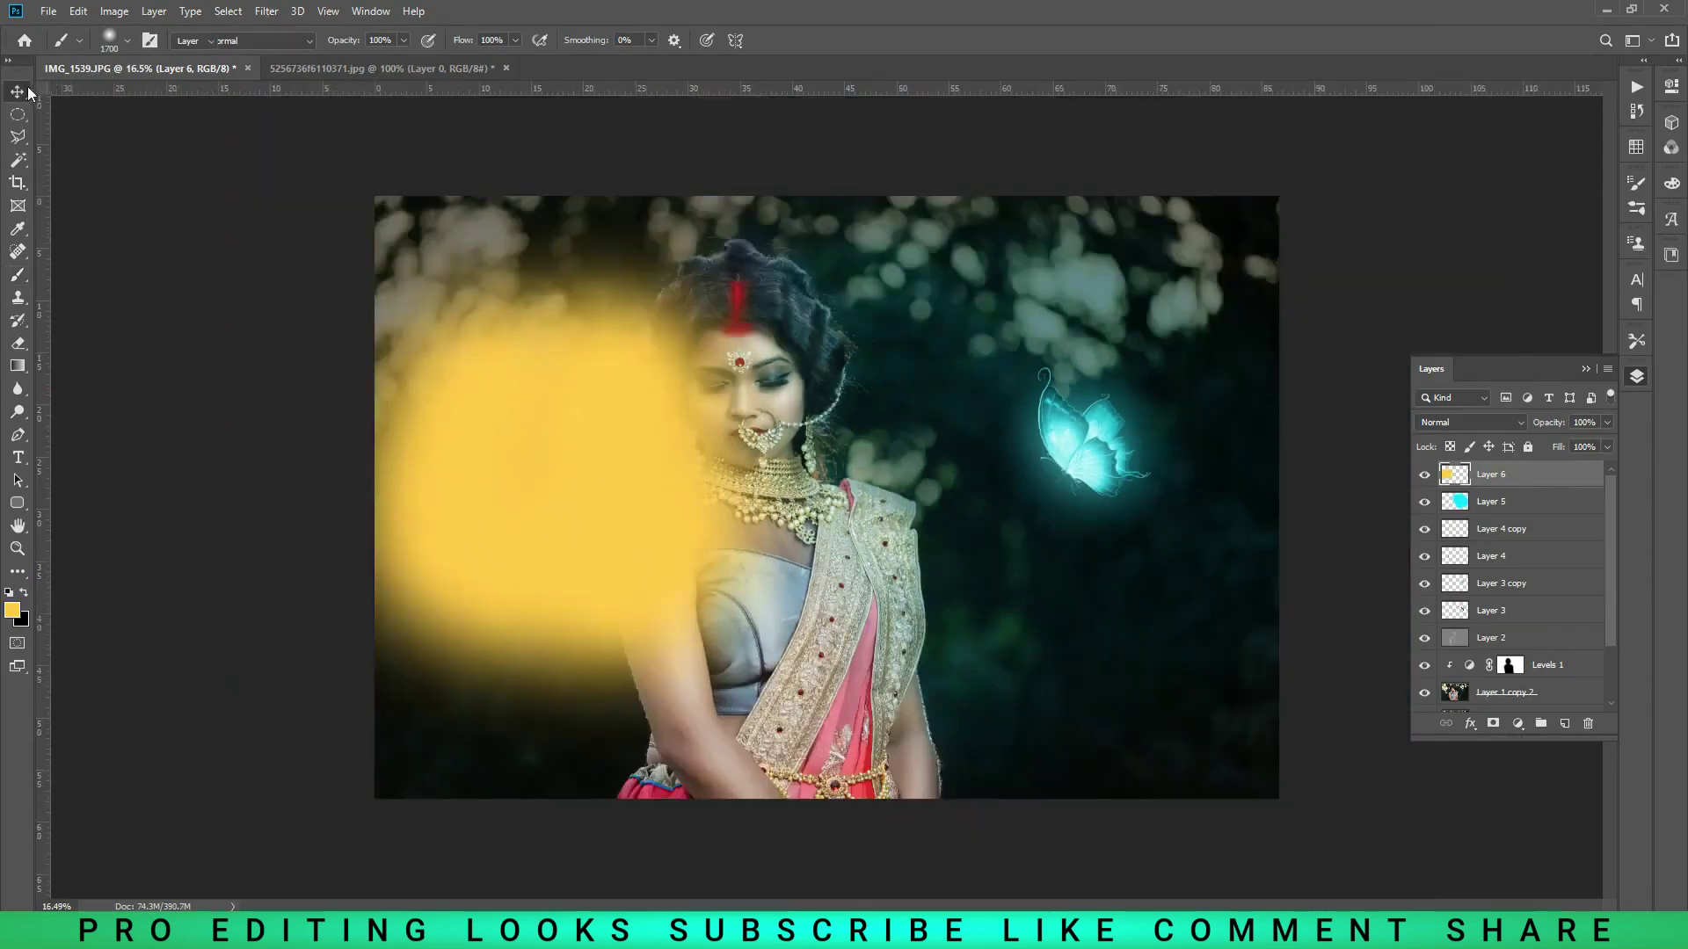
{"action": "left_click", "coordinate": [1470, 423]}
{"action": "left_click", "coordinate": [1455, 639]}
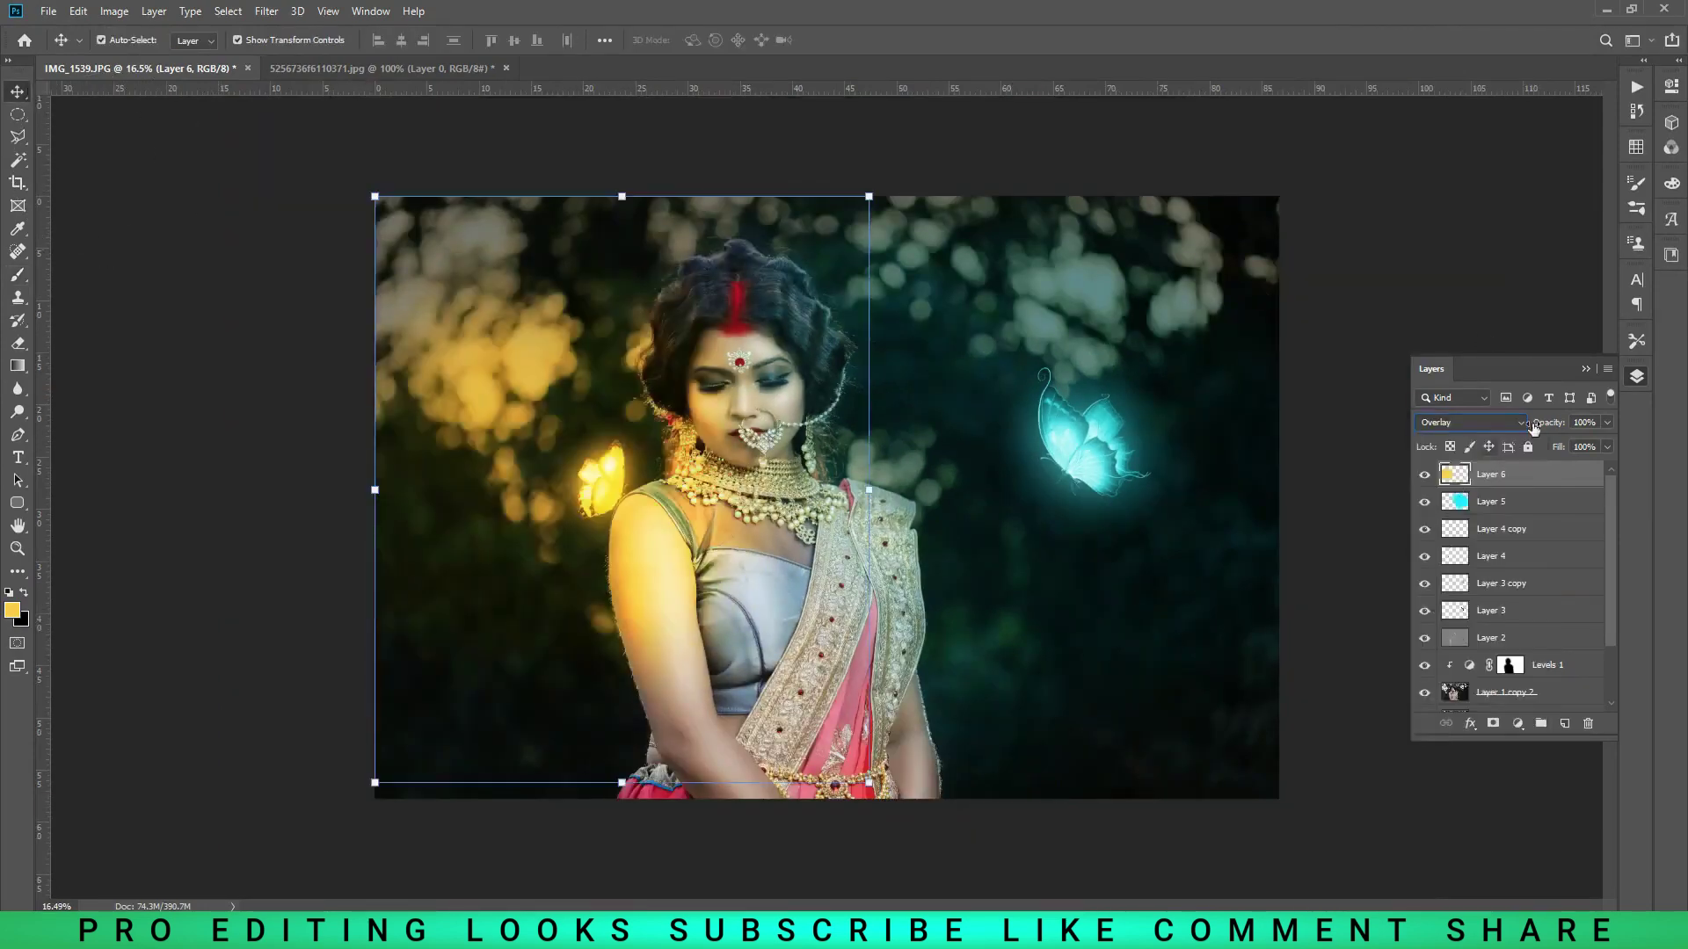
{"action": "left_click_drag", "start_coordinate": [1549, 422], "coordinate": [1510, 428]}
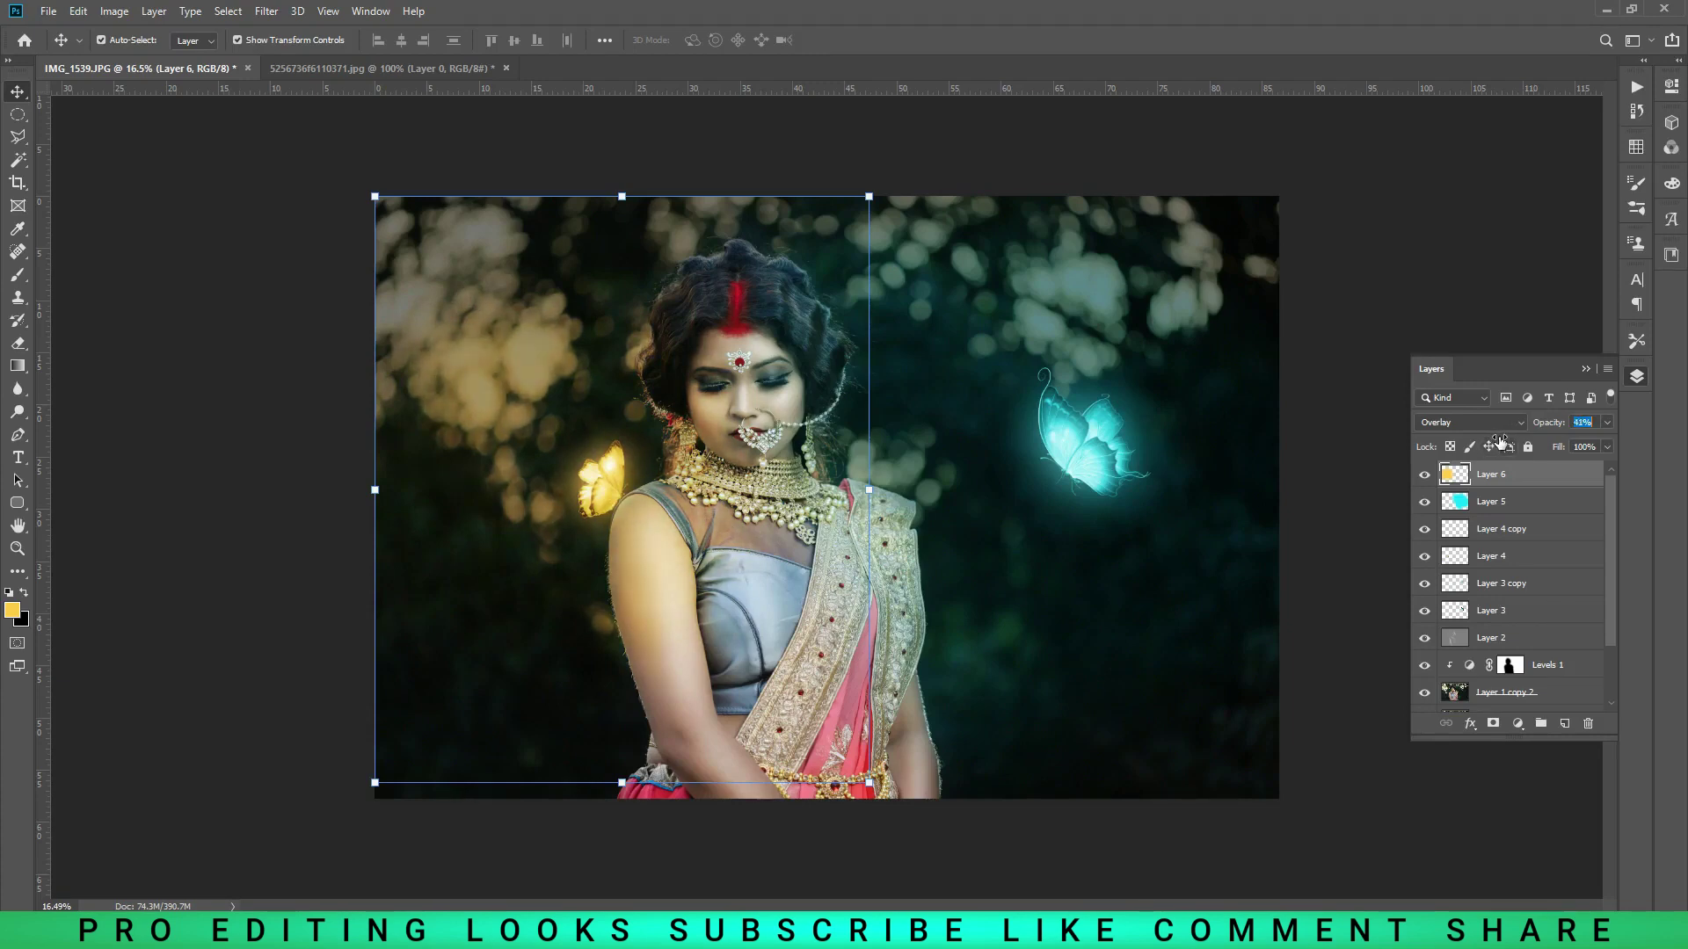
{"action": "left_click", "coordinate": [251, 383]}
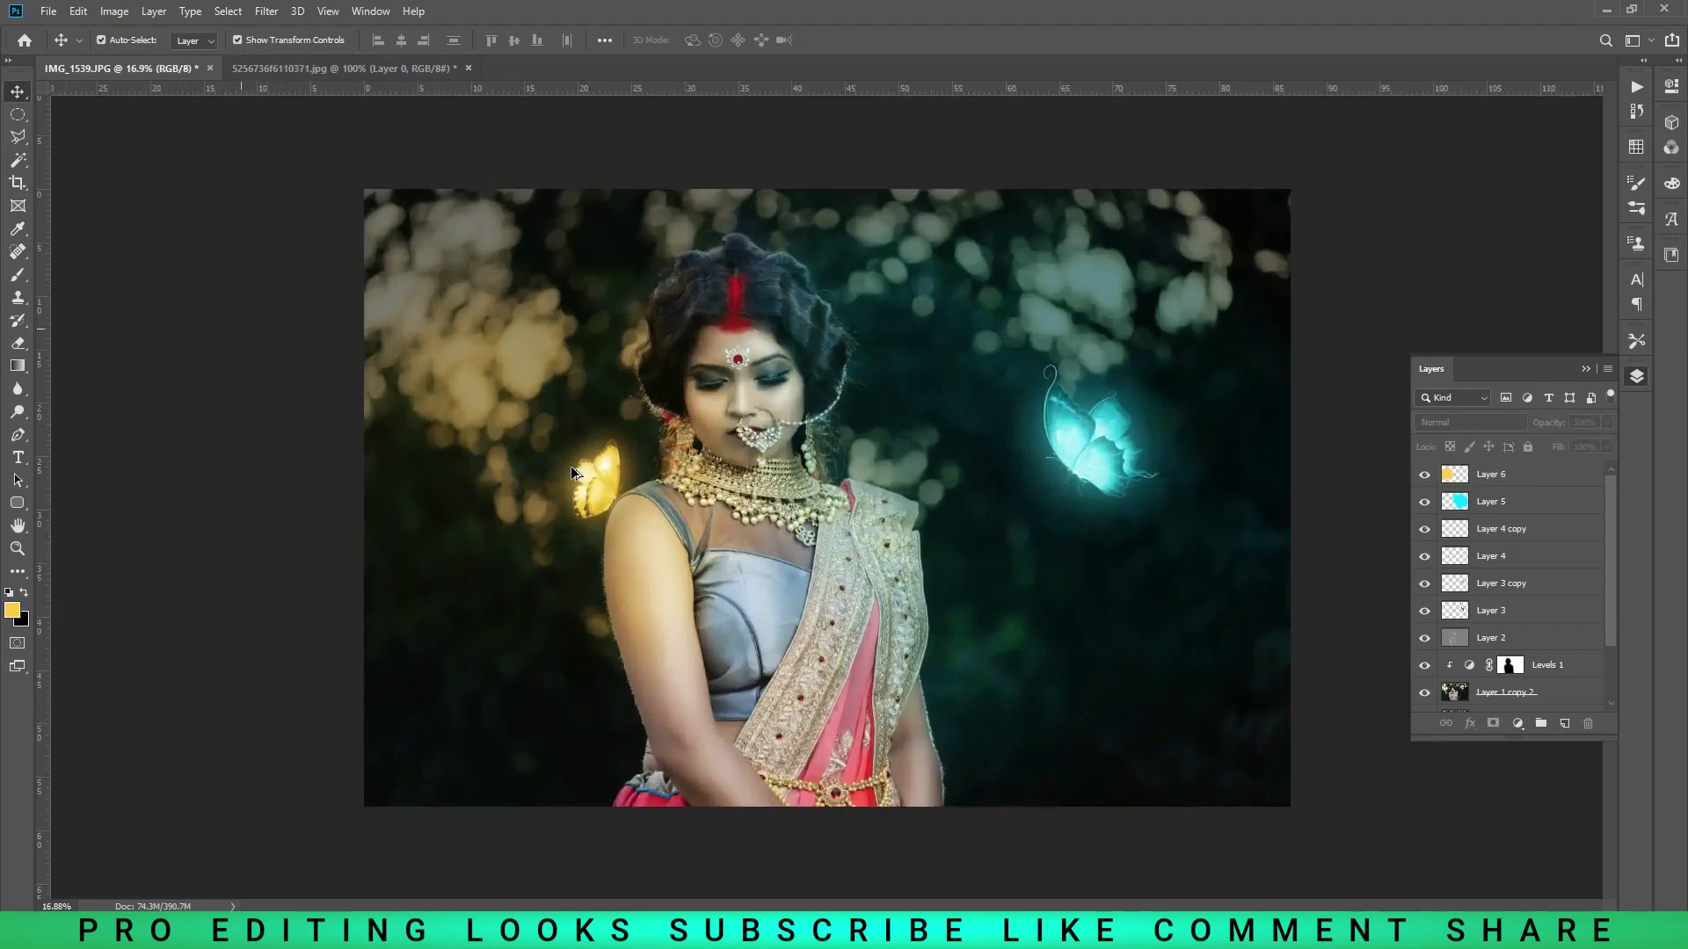
{"action": "scroll", "coordinate": [571, 466], "scroll_direction": "up", "scroll_amount": 2}
{"action": "scroll", "coordinate": [572, 468], "scroll_direction": "up", "scroll_amount": 3}
{"action": "scroll", "coordinate": [567, 475], "scroll_direction": "up", "scroll_amount": 2}
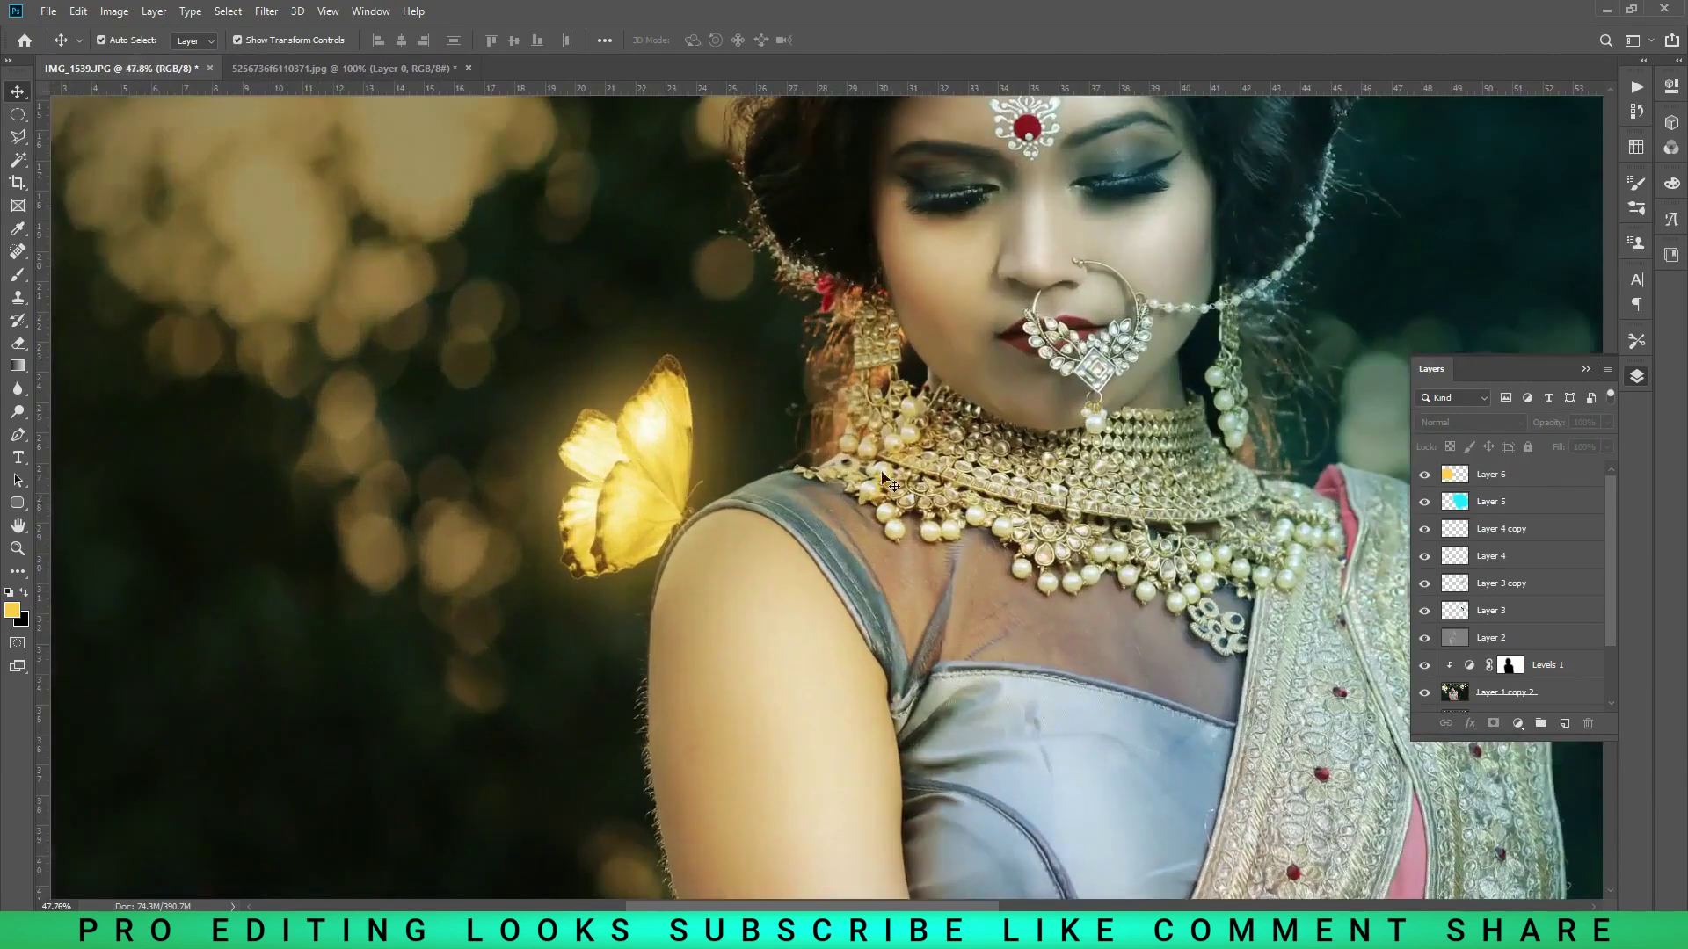
{"action": "scroll", "coordinate": [558, 488], "scroll_direction": "up", "scroll_amount": 1}
{"action": "scroll", "coordinate": [551, 494], "scroll_direction": "up", "scroll_amount": 3}
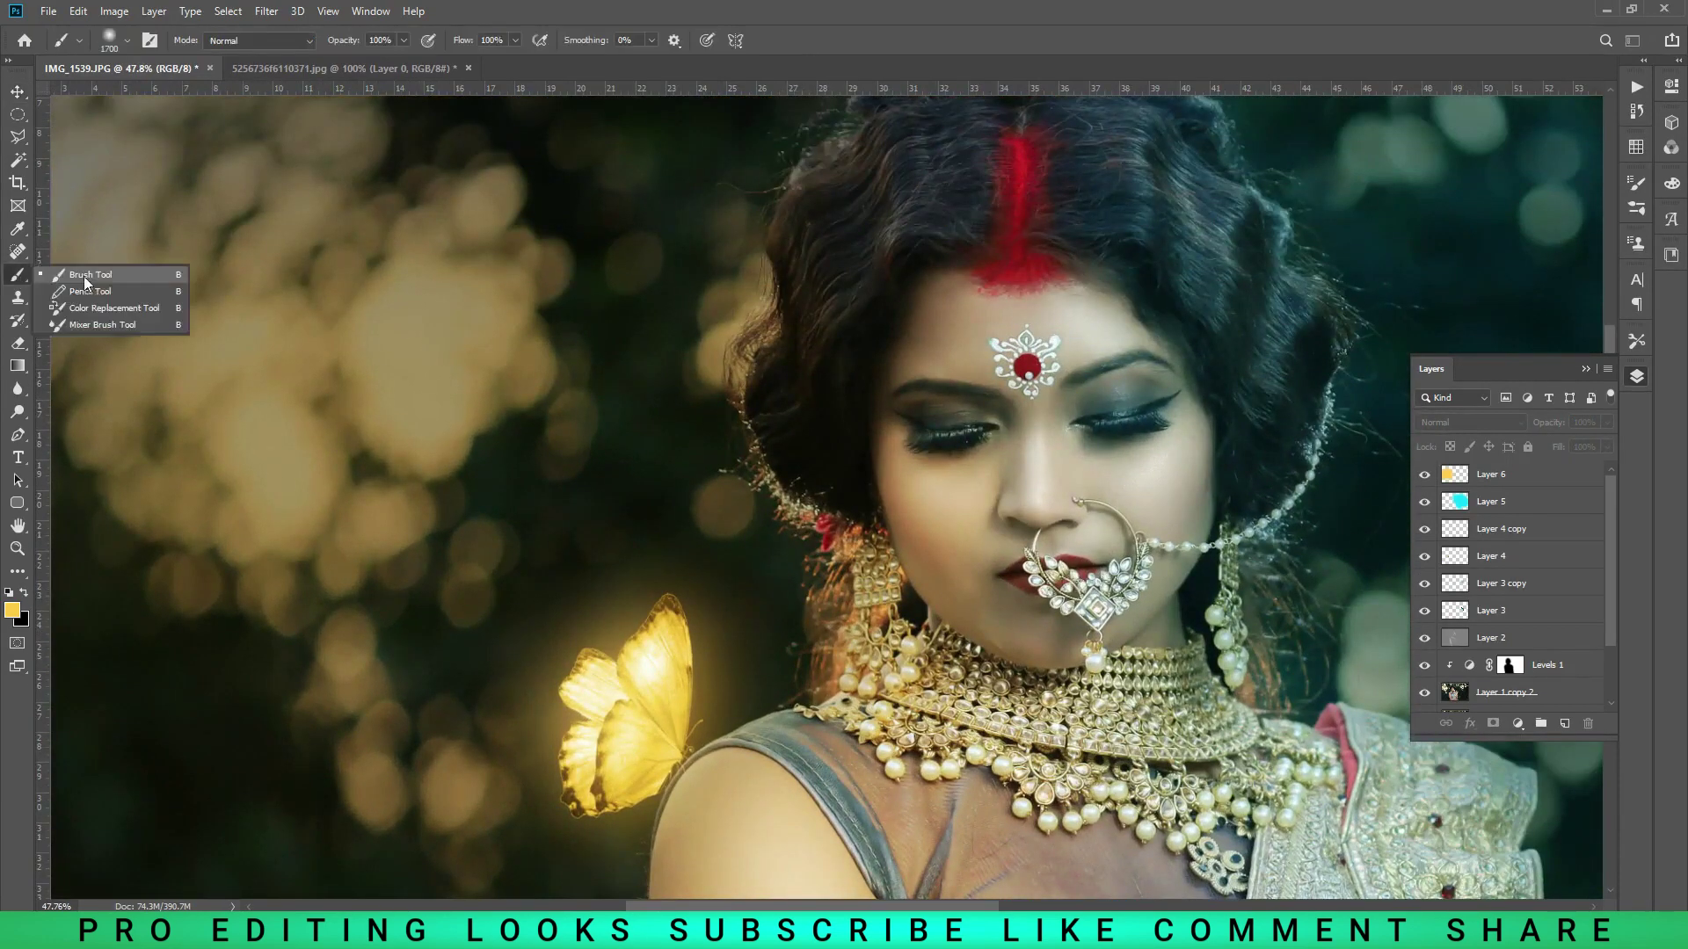
{"action": "left_click", "coordinate": [13, 610]}
{"action": "left_click", "coordinate": [1191, 246]}
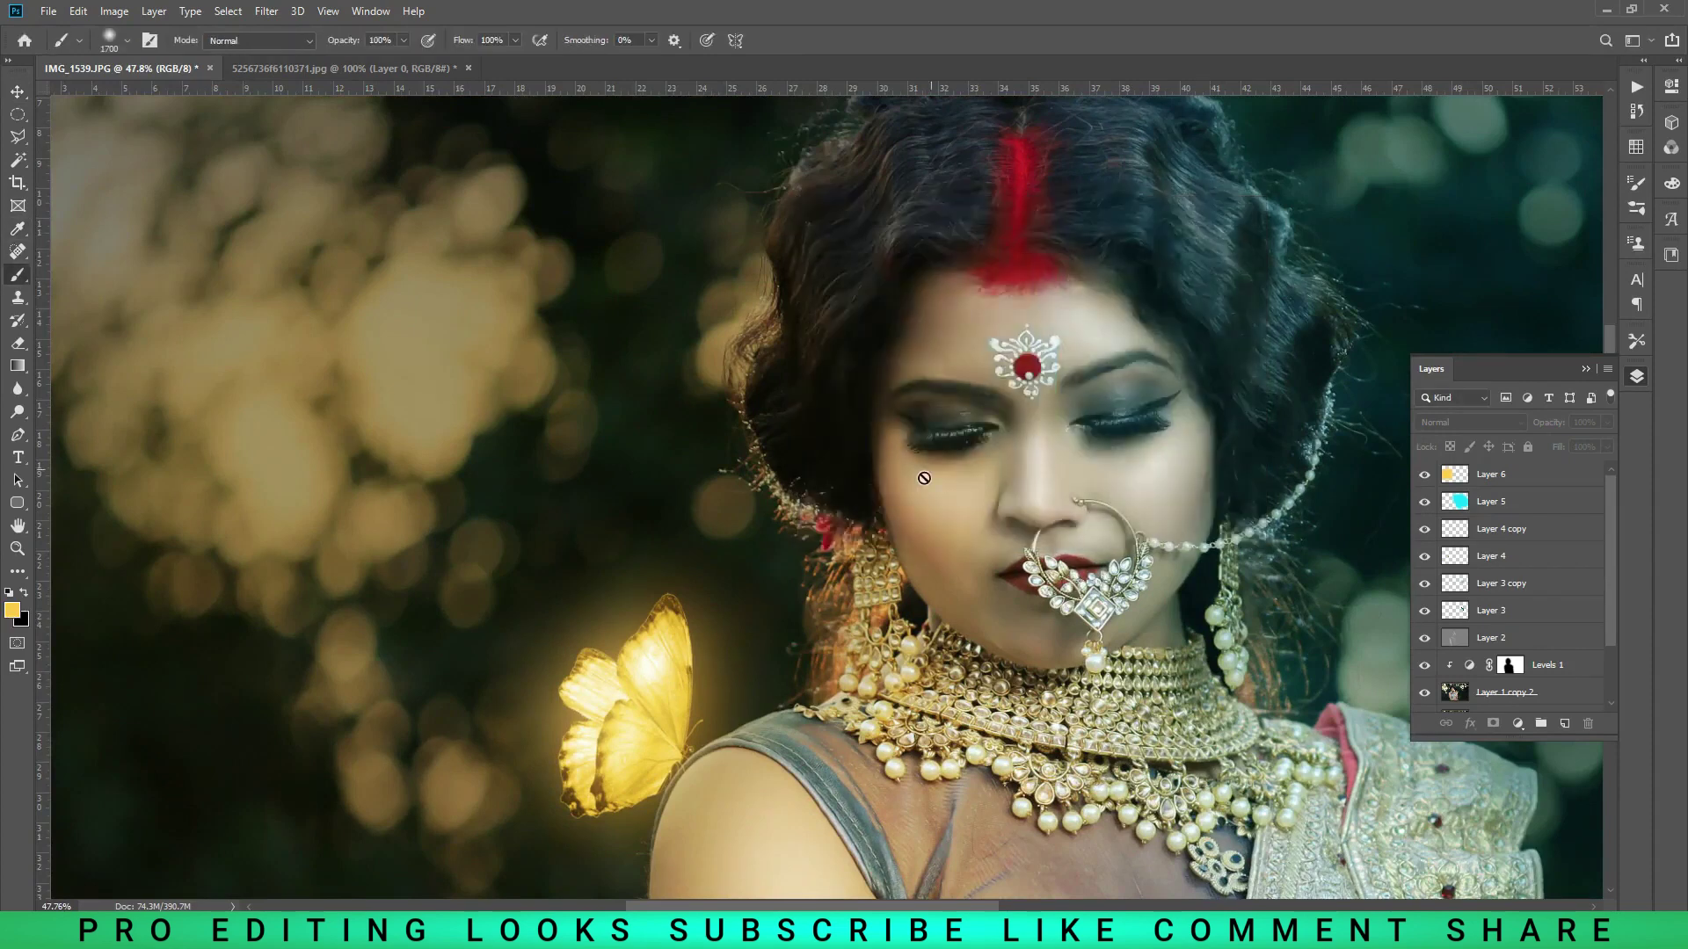
{"action": "left_click", "coordinate": [1512, 475]}
{"action": "scroll", "coordinate": [879, 440], "scroll_direction": "down", "scroll_amount": 1}
{"action": "key", "text": "bracketleft"}
{"action": "key", "text": "bracketleft"}
{"action": "key", "text": "bracketleft"}
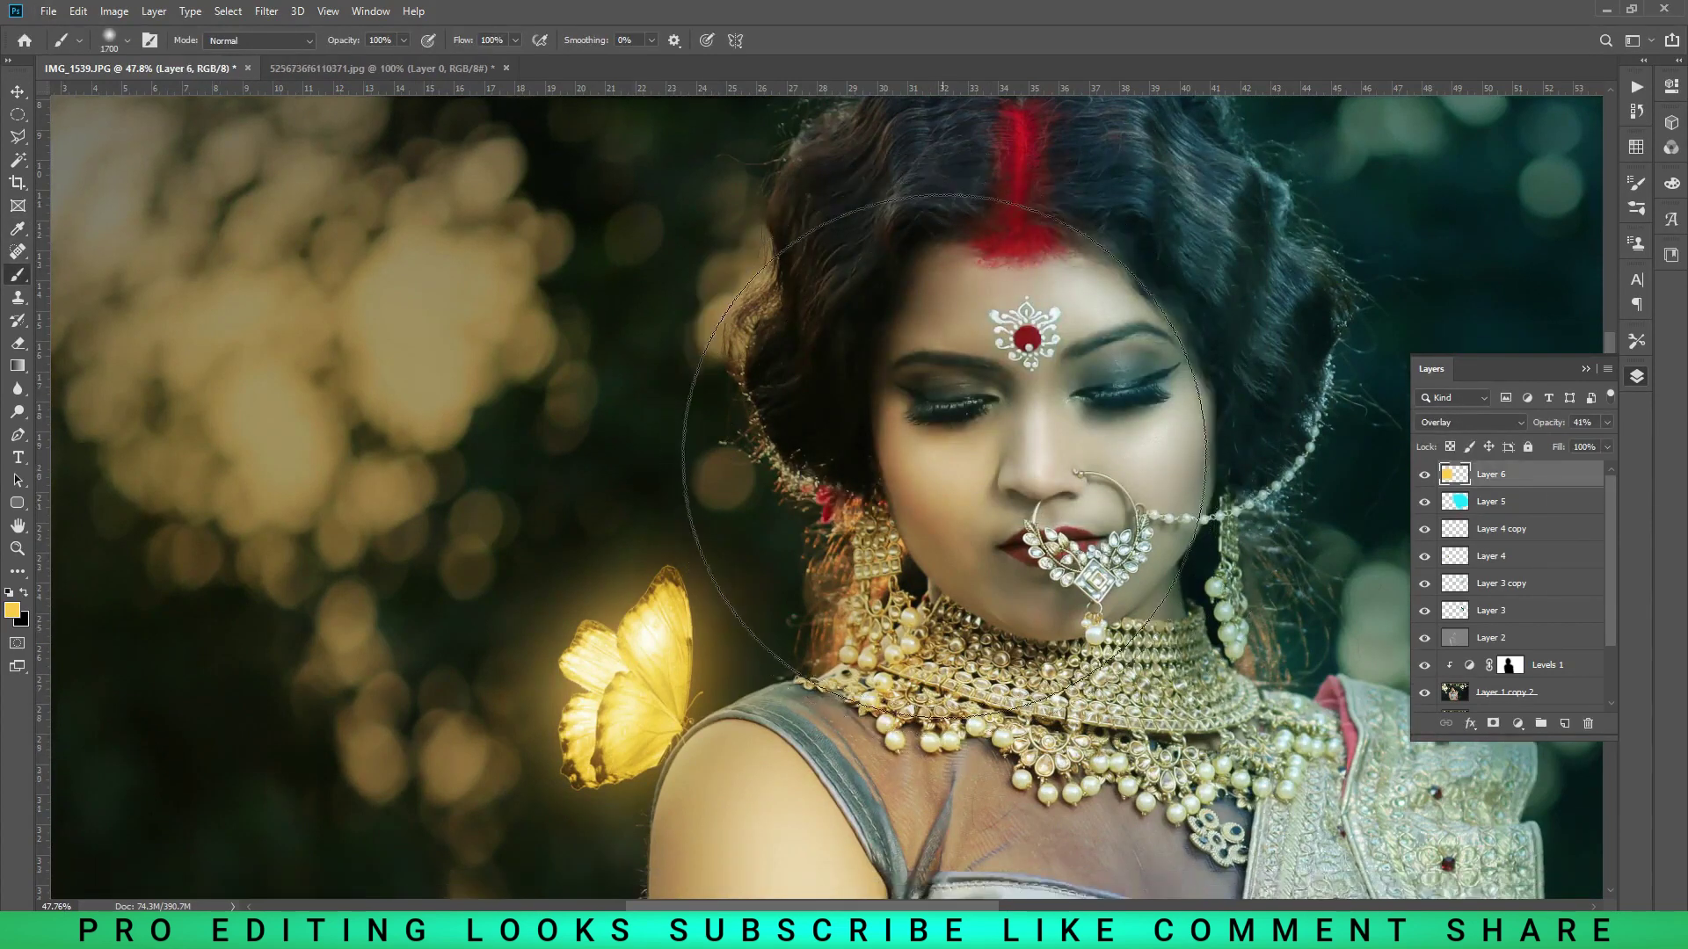
{"action": "scroll", "coordinate": [920, 442], "scroll_direction": "down", "scroll_amount": 2}
{"action": "scroll", "coordinate": [914, 431], "scroll_direction": "up", "scroll_amount": 3}
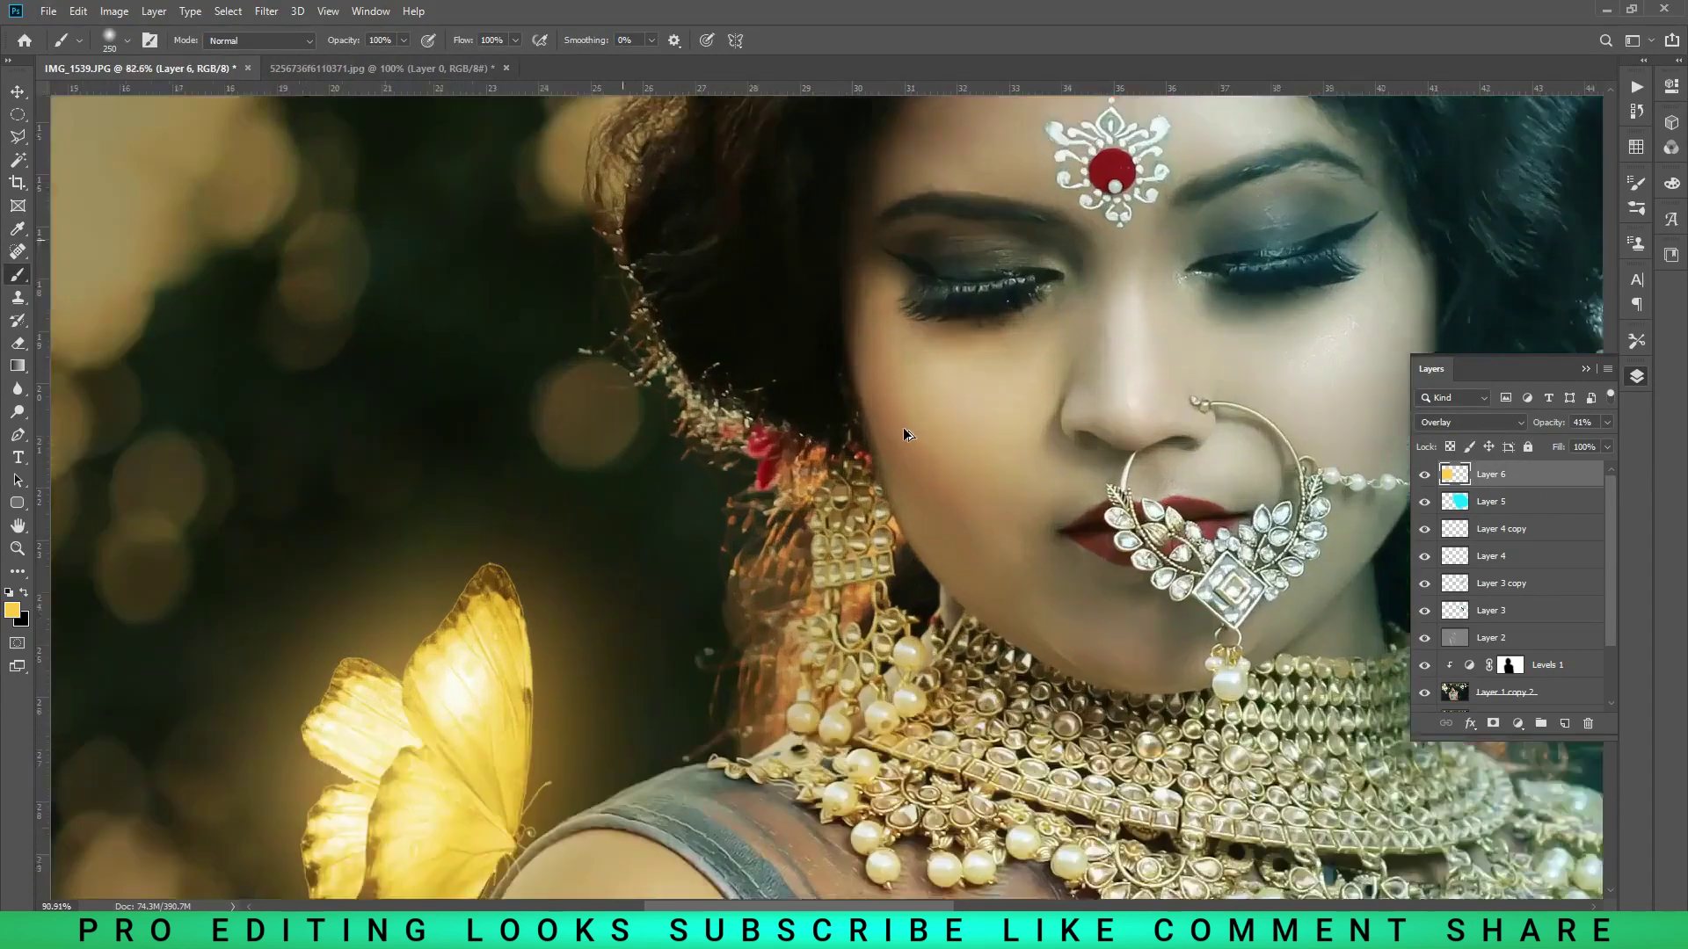
{"action": "key", "text": "bracketleft"}
{"action": "key", "text": "bracketleft"}
{"action": "key", "text": "bracketleft"}
{"action": "scroll", "coordinate": [945, 521], "scroll_direction": "down", "scroll_amount": 3}
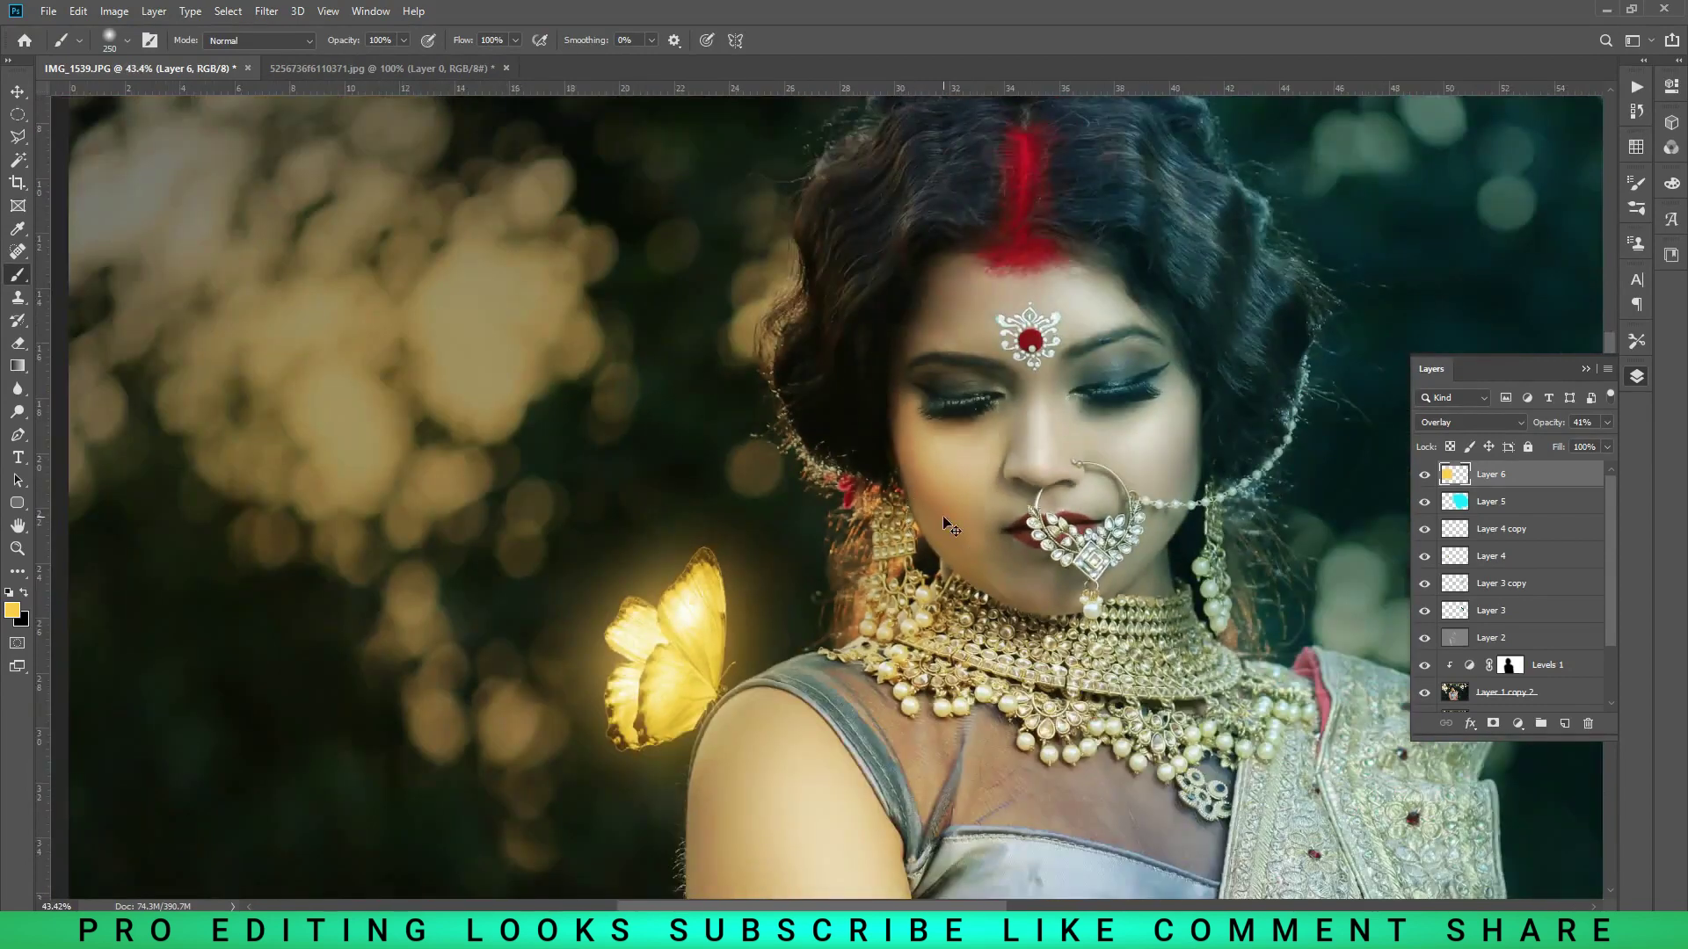
{"action": "scroll", "coordinate": [951, 518], "scroll_direction": "down", "scroll_amount": 1}
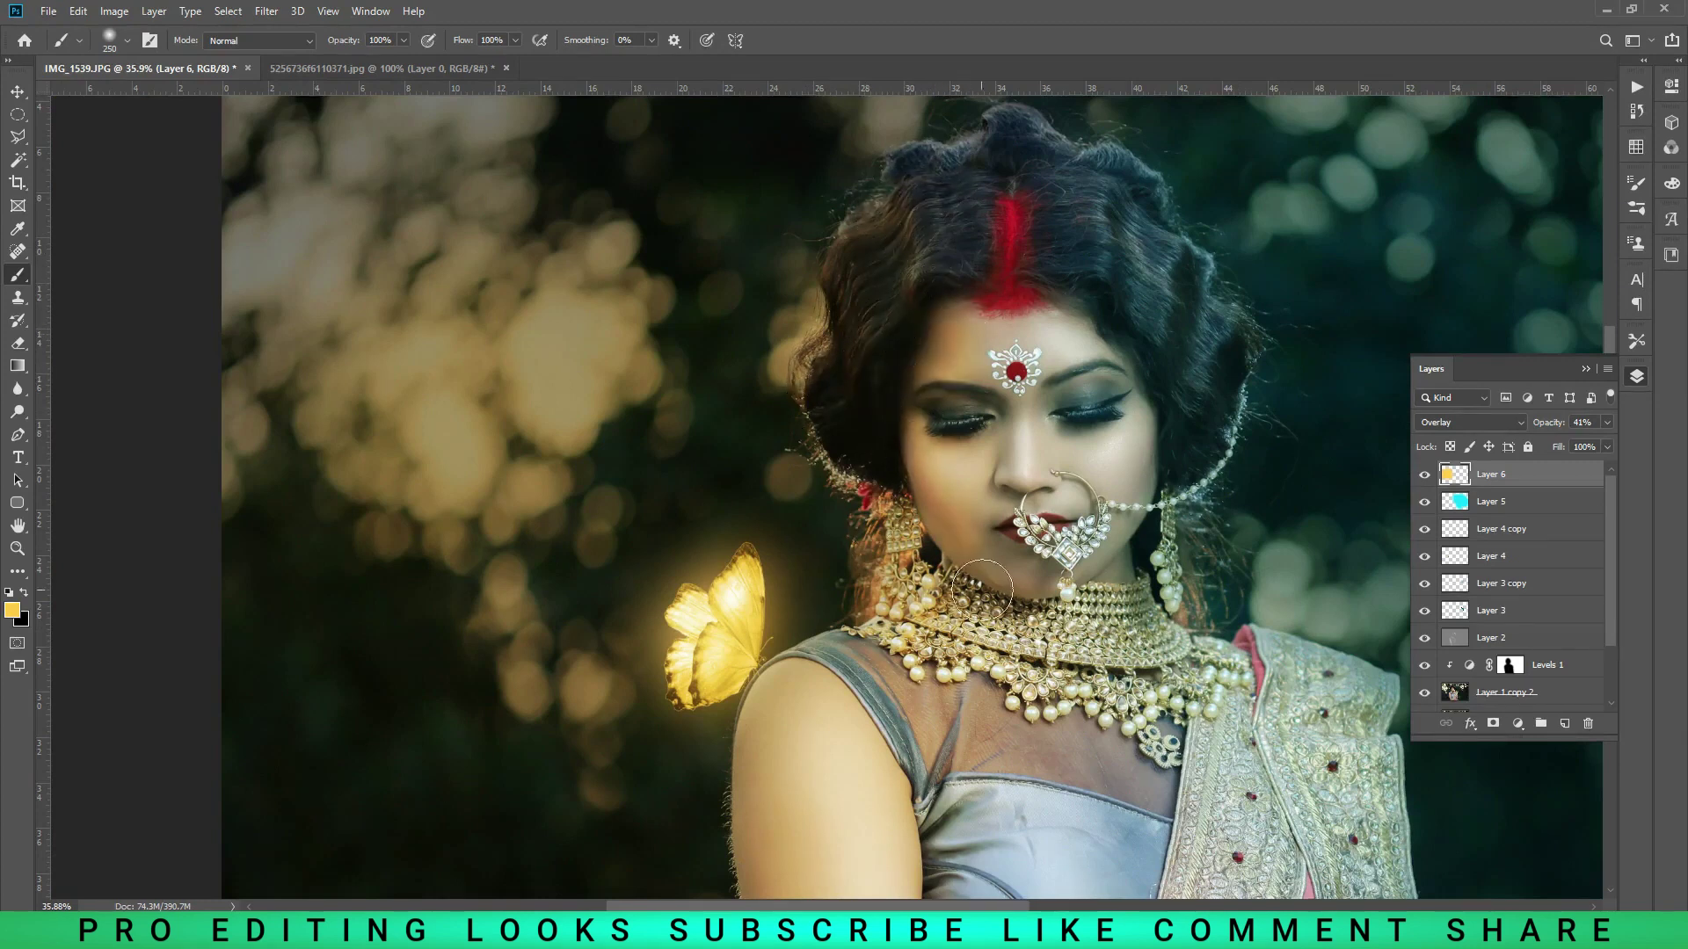
{"action": "key", "text": "bracketleft"}
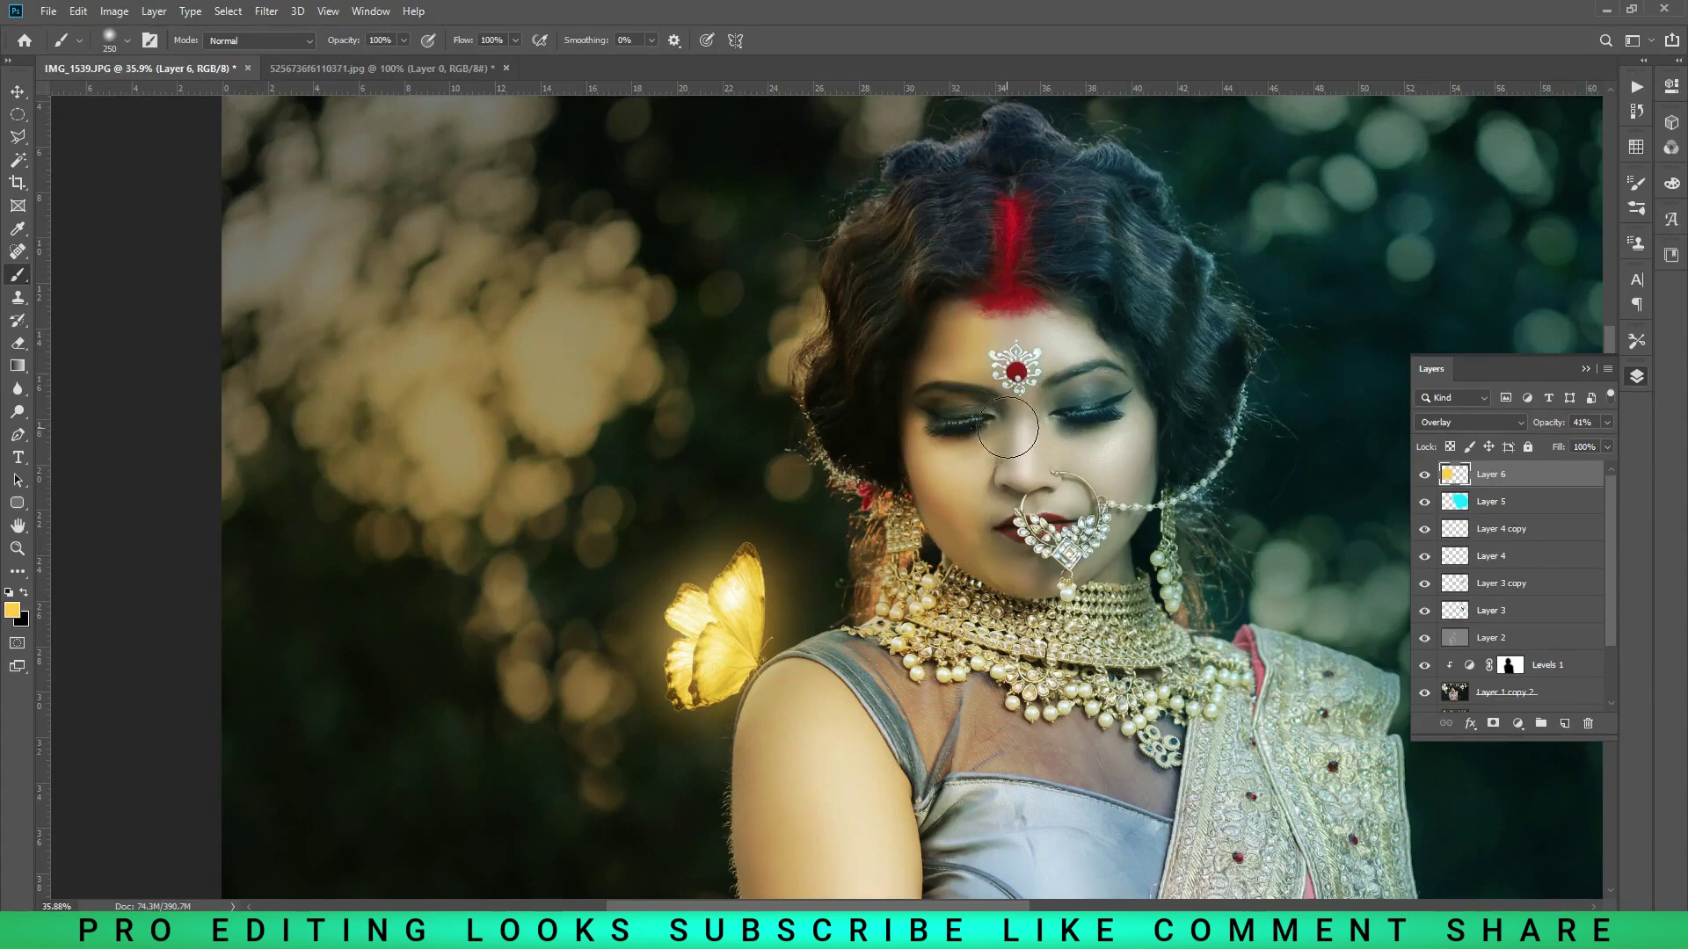
{"action": "scroll", "coordinate": [997, 467], "scroll_direction": "up", "scroll_amount": 2}
{"action": "scroll", "coordinate": [1011, 452], "scroll_direction": "up", "scroll_amount": 2}
{"action": "scroll", "coordinate": [1002, 439], "scroll_direction": "up", "scroll_amount": 1}
{"action": "key", "text": "bracketleft"}
{"action": "key", "text": "bracketleft"}
{"action": "key", "text": "bracketleft"}
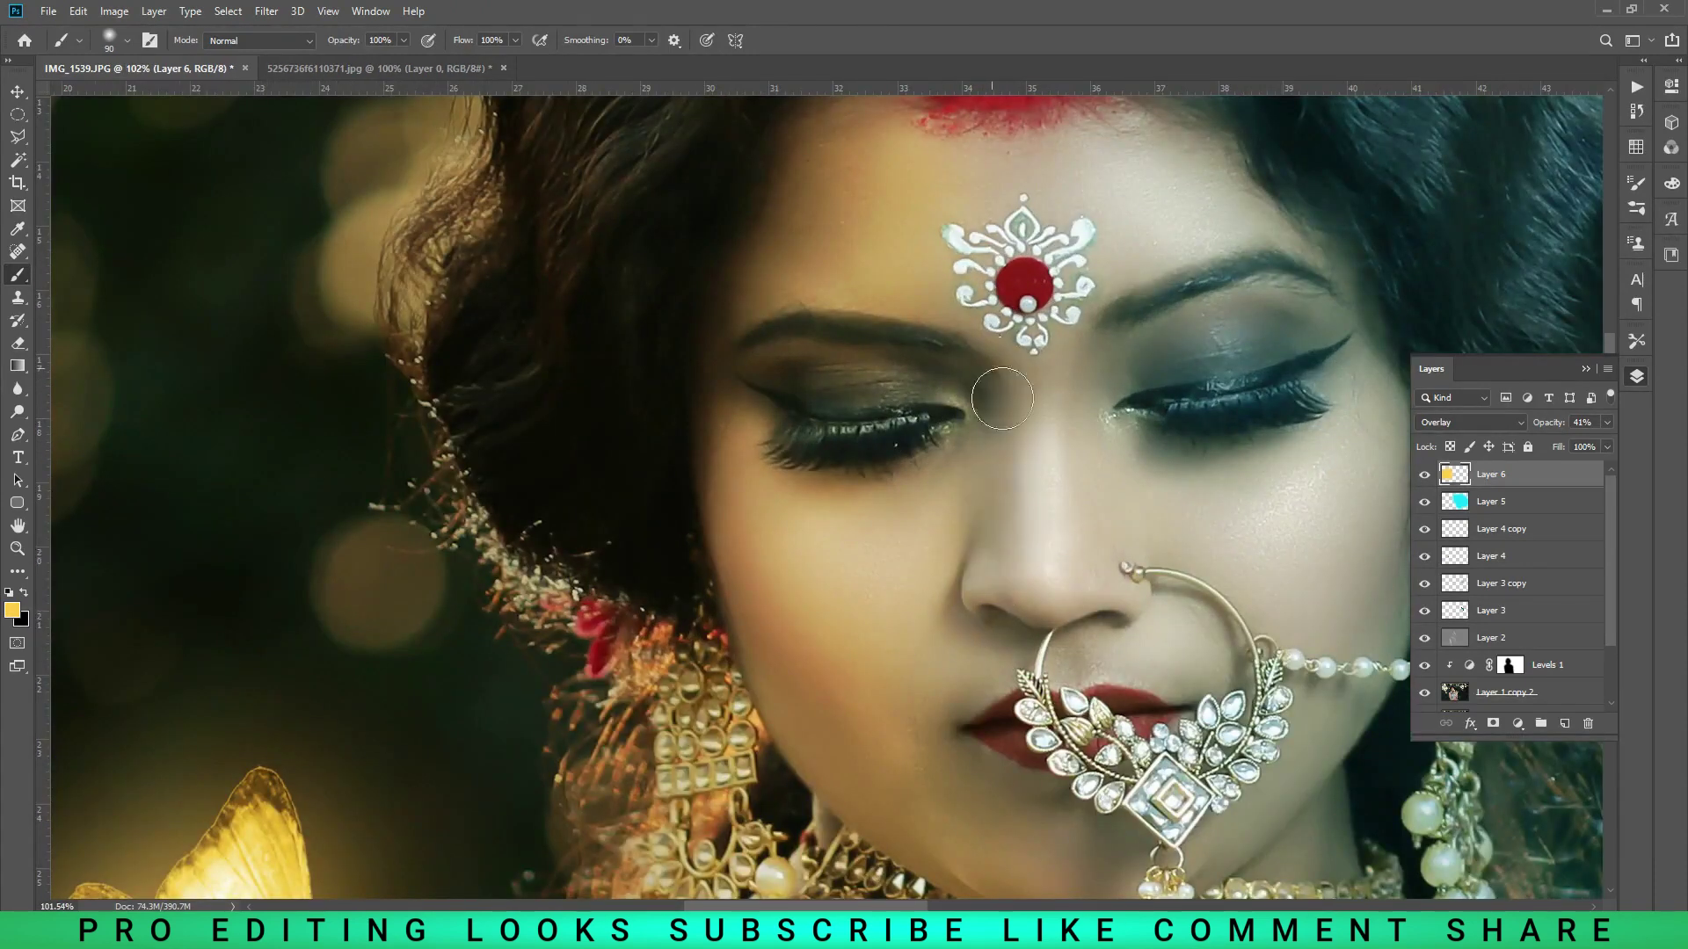
{"action": "scroll", "coordinate": [1024, 615], "scroll_direction": "down", "scroll_amount": 2}
{"action": "scroll", "coordinate": [1029, 642], "scroll_direction": "down", "scroll_amount": 3}
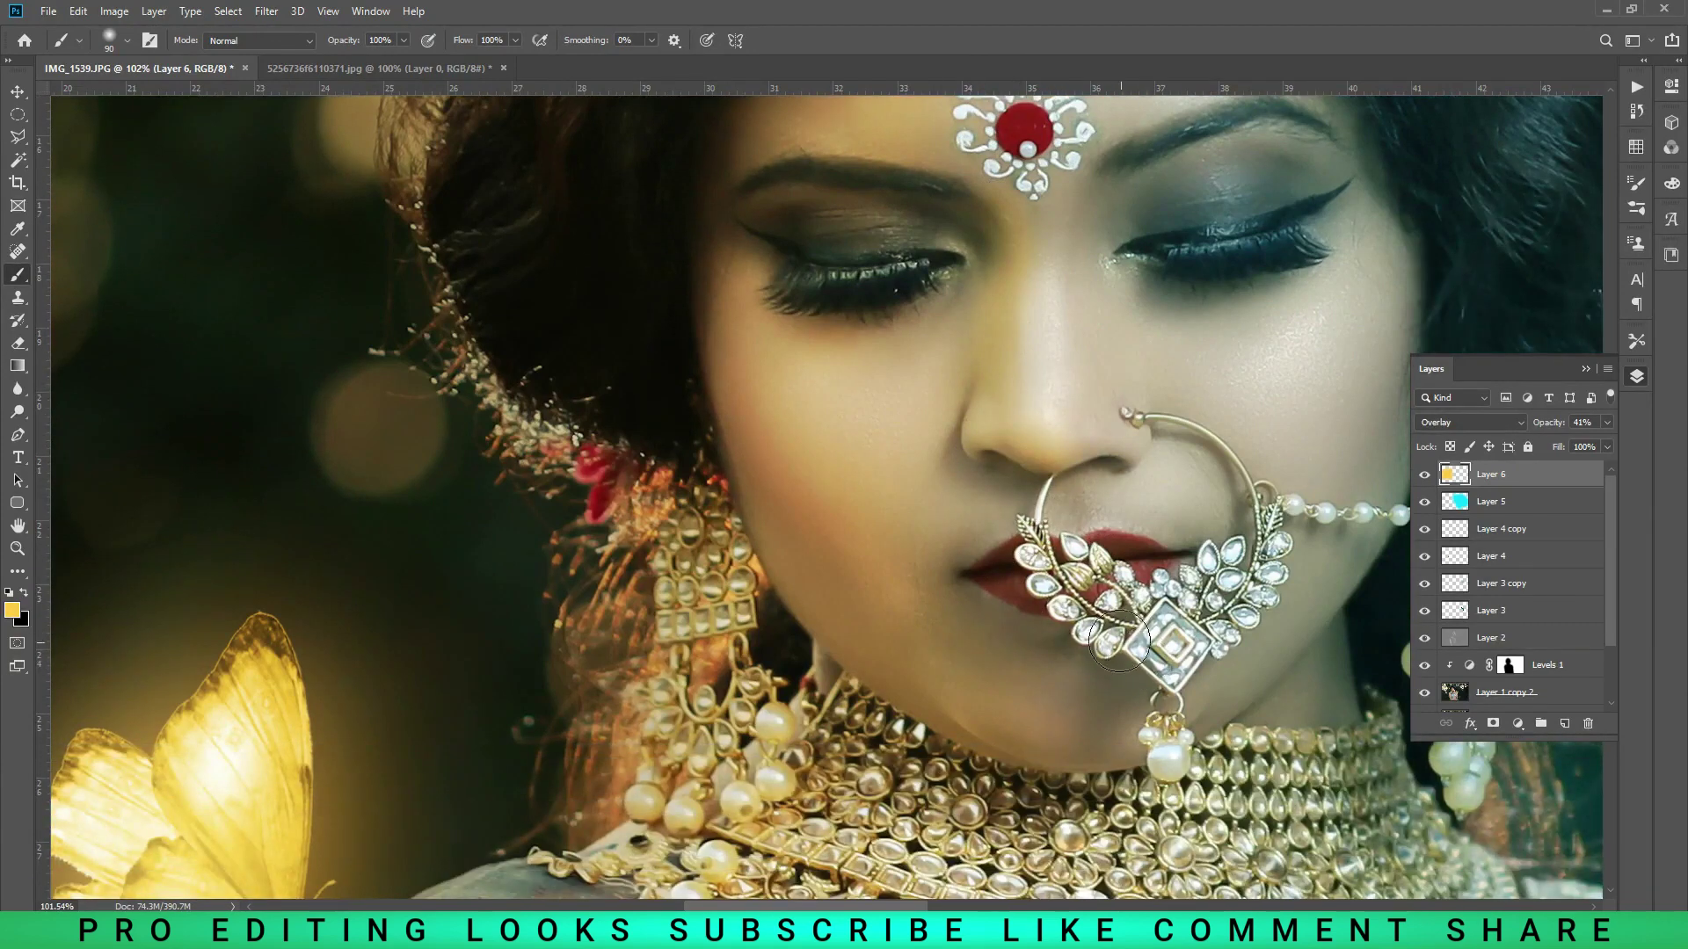
{"action": "scroll", "coordinate": [1074, 668], "scroll_direction": "down", "scroll_amount": 4}
{"action": "scroll", "coordinate": [898, 568], "scroll_direction": "down", "scroll_amount": 5}
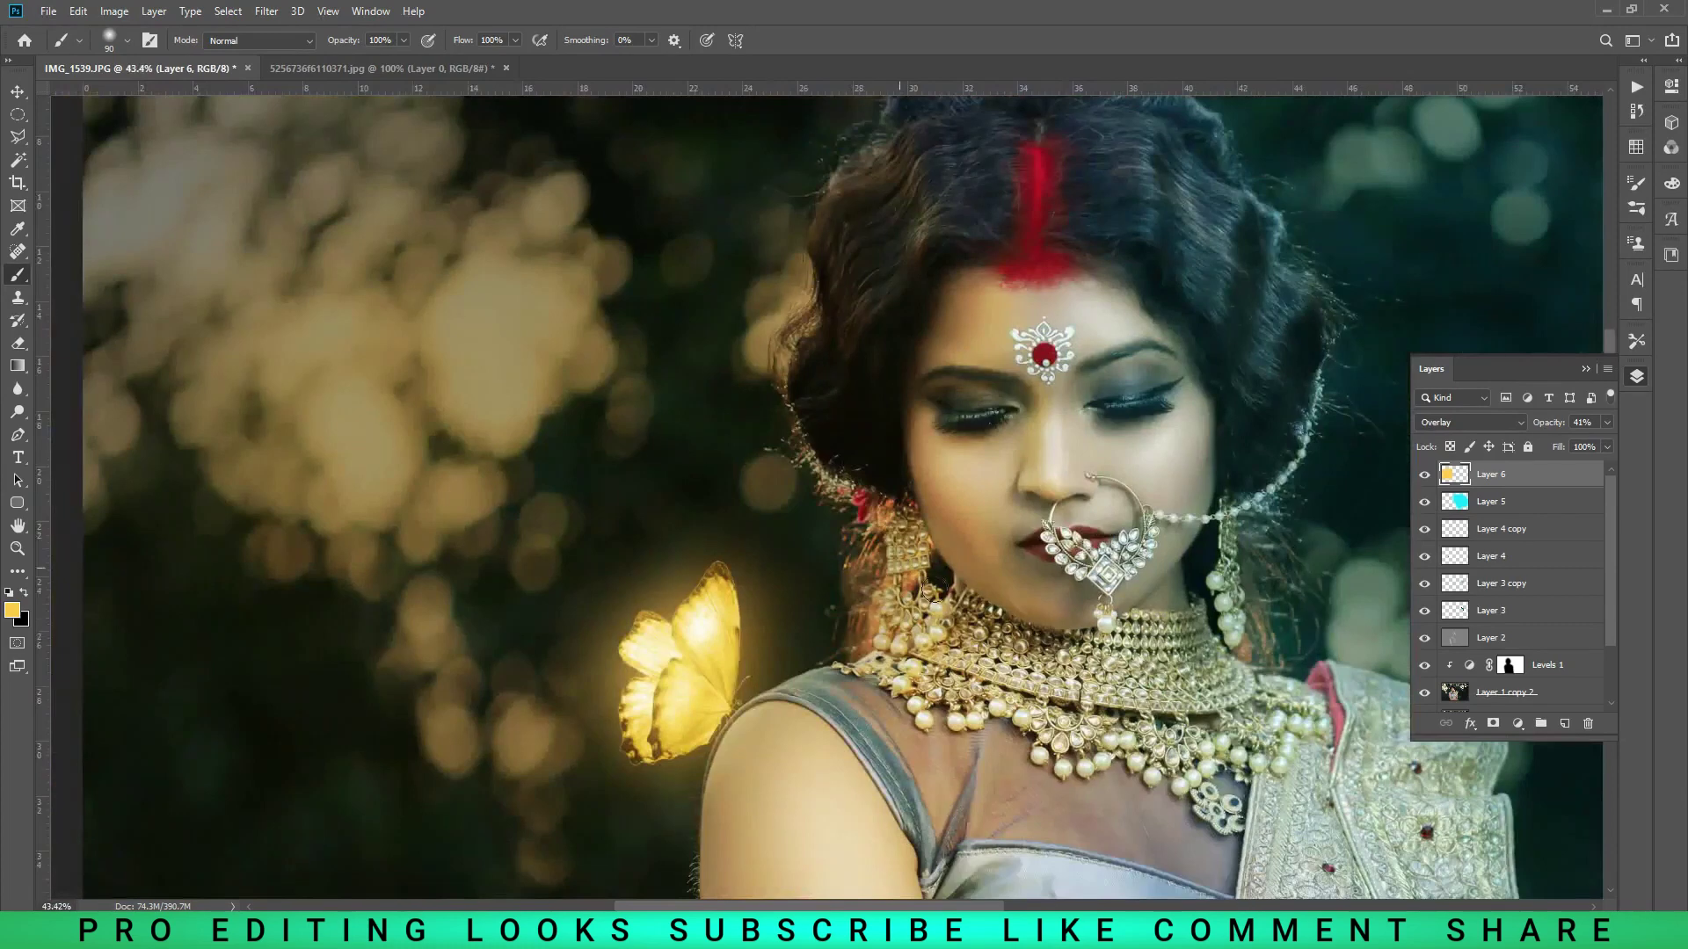
{"action": "scroll", "coordinate": [998, 587], "scroll_direction": "down", "scroll_amount": 2}
{"action": "scroll", "coordinate": [894, 580], "scroll_direction": "down", "scroll_amount": 2}
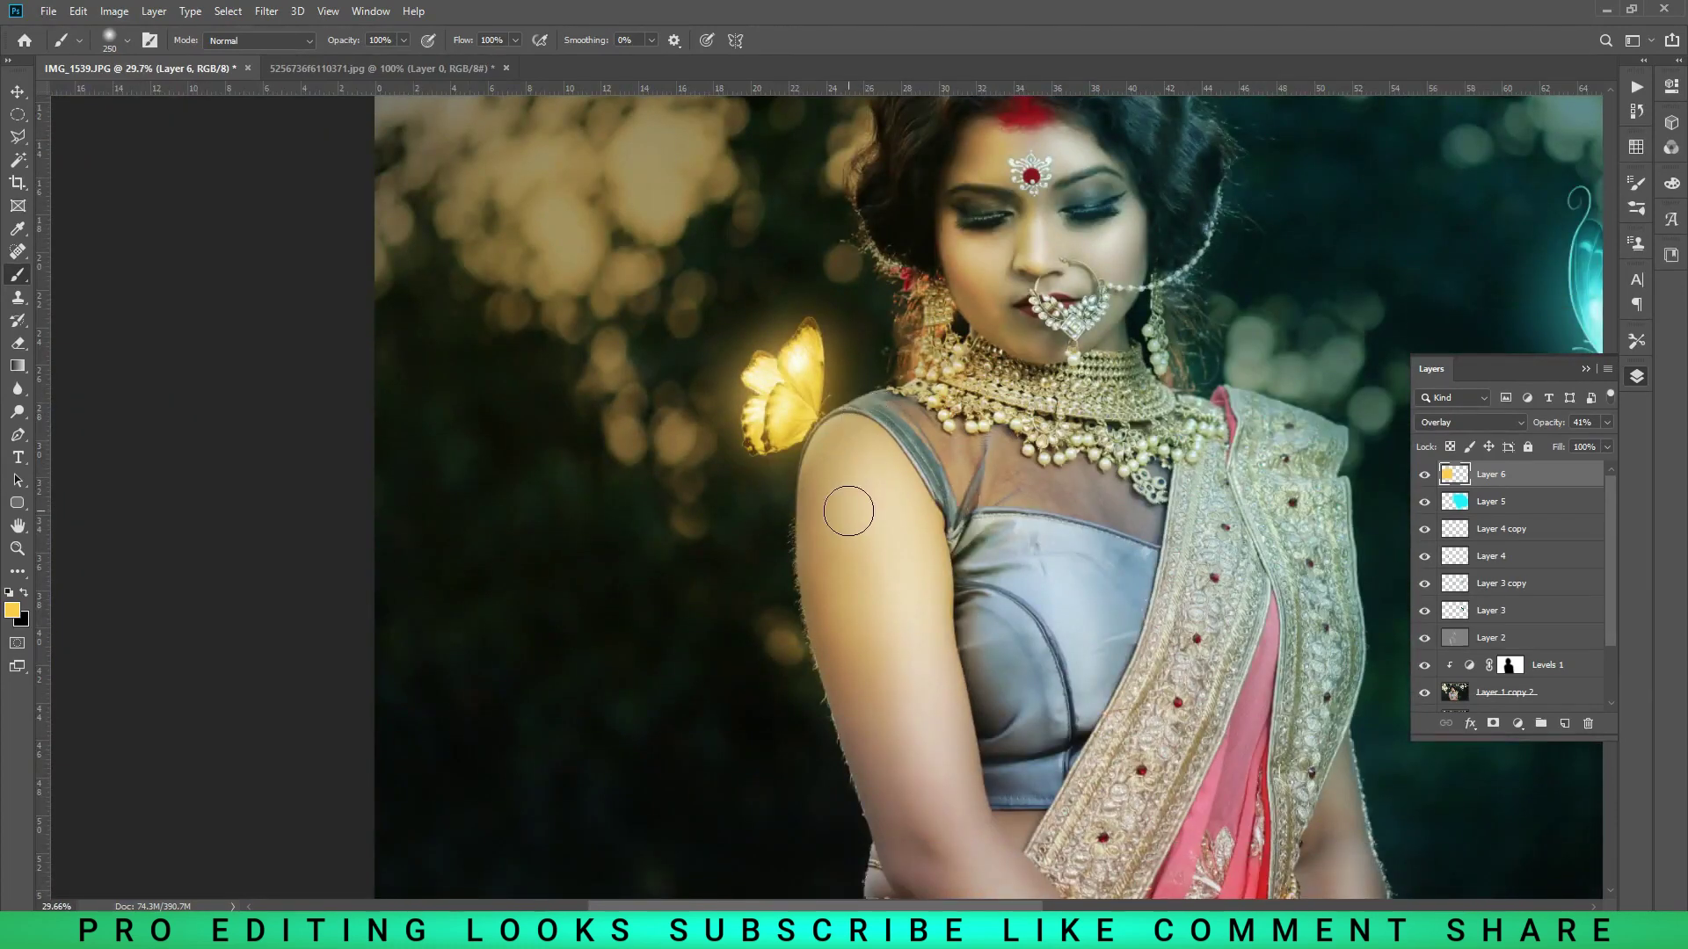
{"action": "scroll", "coordinate": [839, 501], "scroll_direction": "up", "scroll_amount": 2}
{"action": "scroll", "coordinate": [827, 483], "scroll_direction": "up", "scroll_amount": 2}
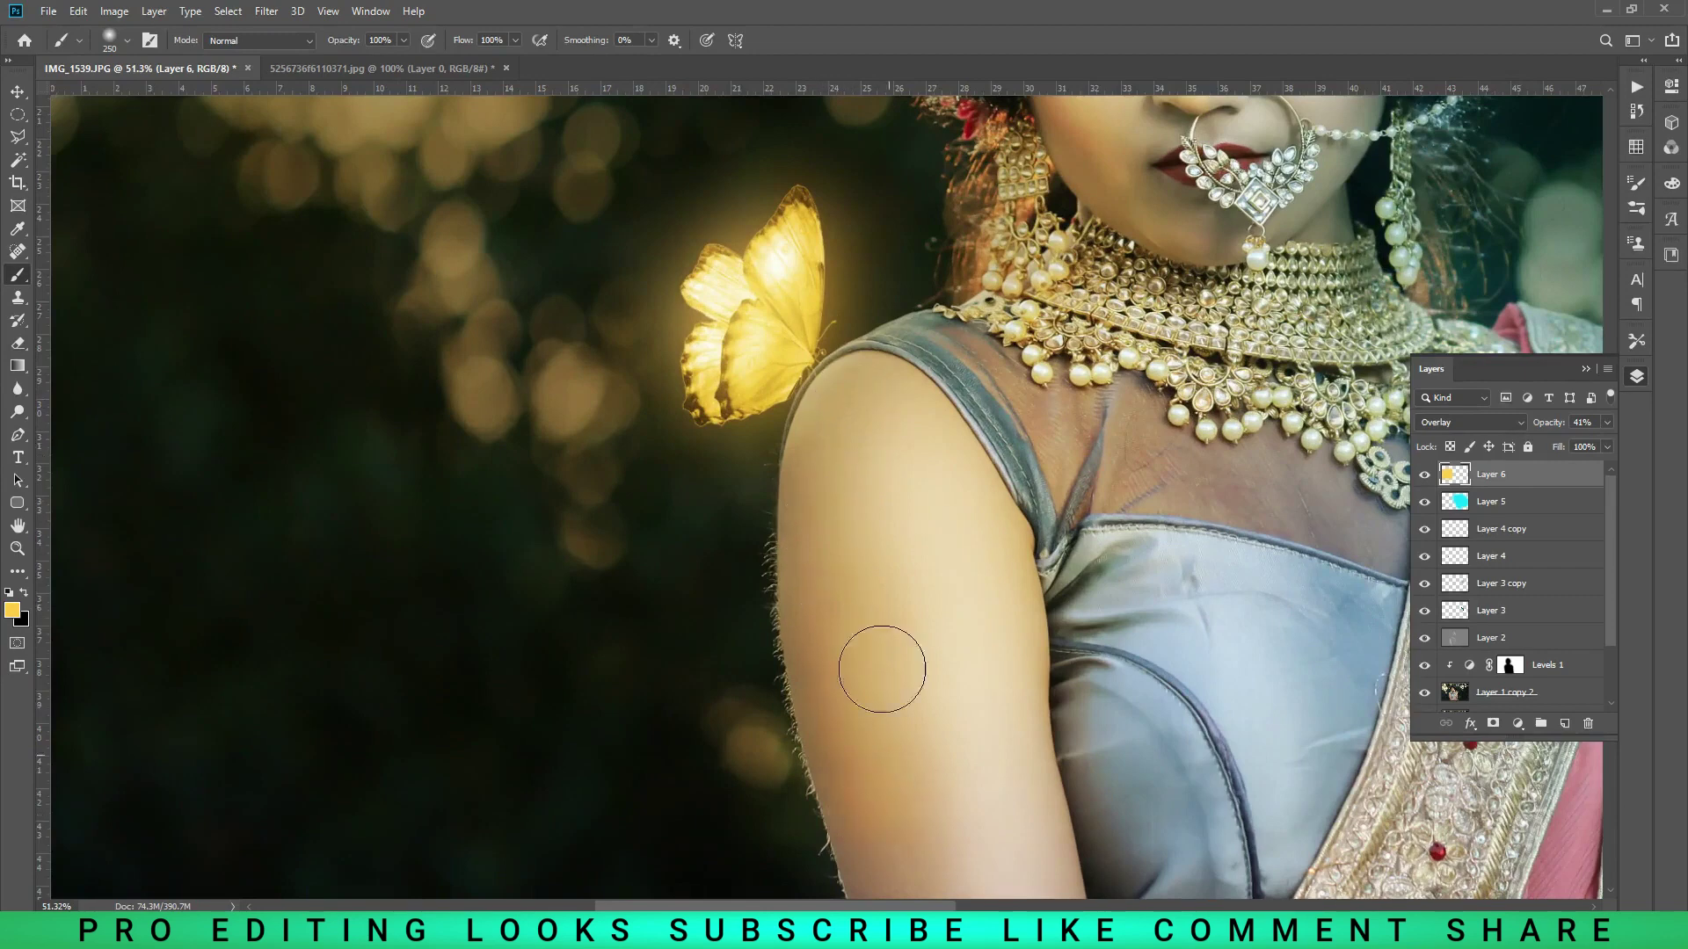
{"action": "scroll", "coordinate": [954, 453], "scroll_direction": "up", "scroll_amount": 5}
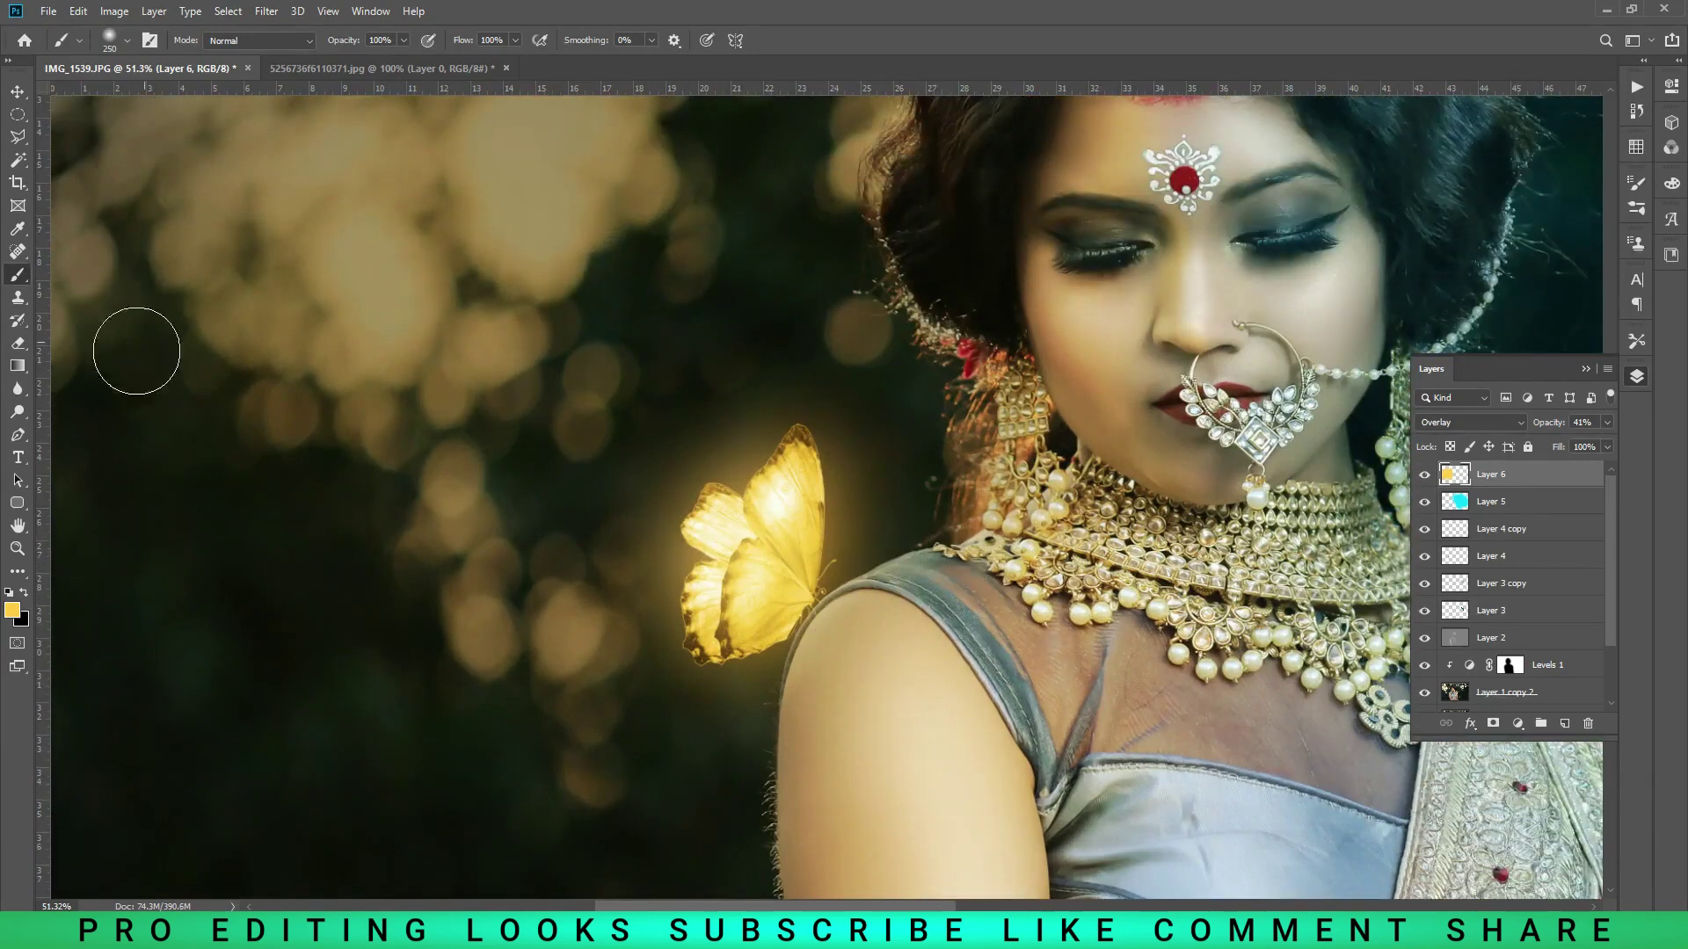
{"action": "left_click", "coordinate": [13, 610]}
- Sample the glowing butterfly's yellow and shrink the brush to size 100
{"action": "left_click_drag", "start_coordinate": [1010, 207], "coordinate": [388, 164]}
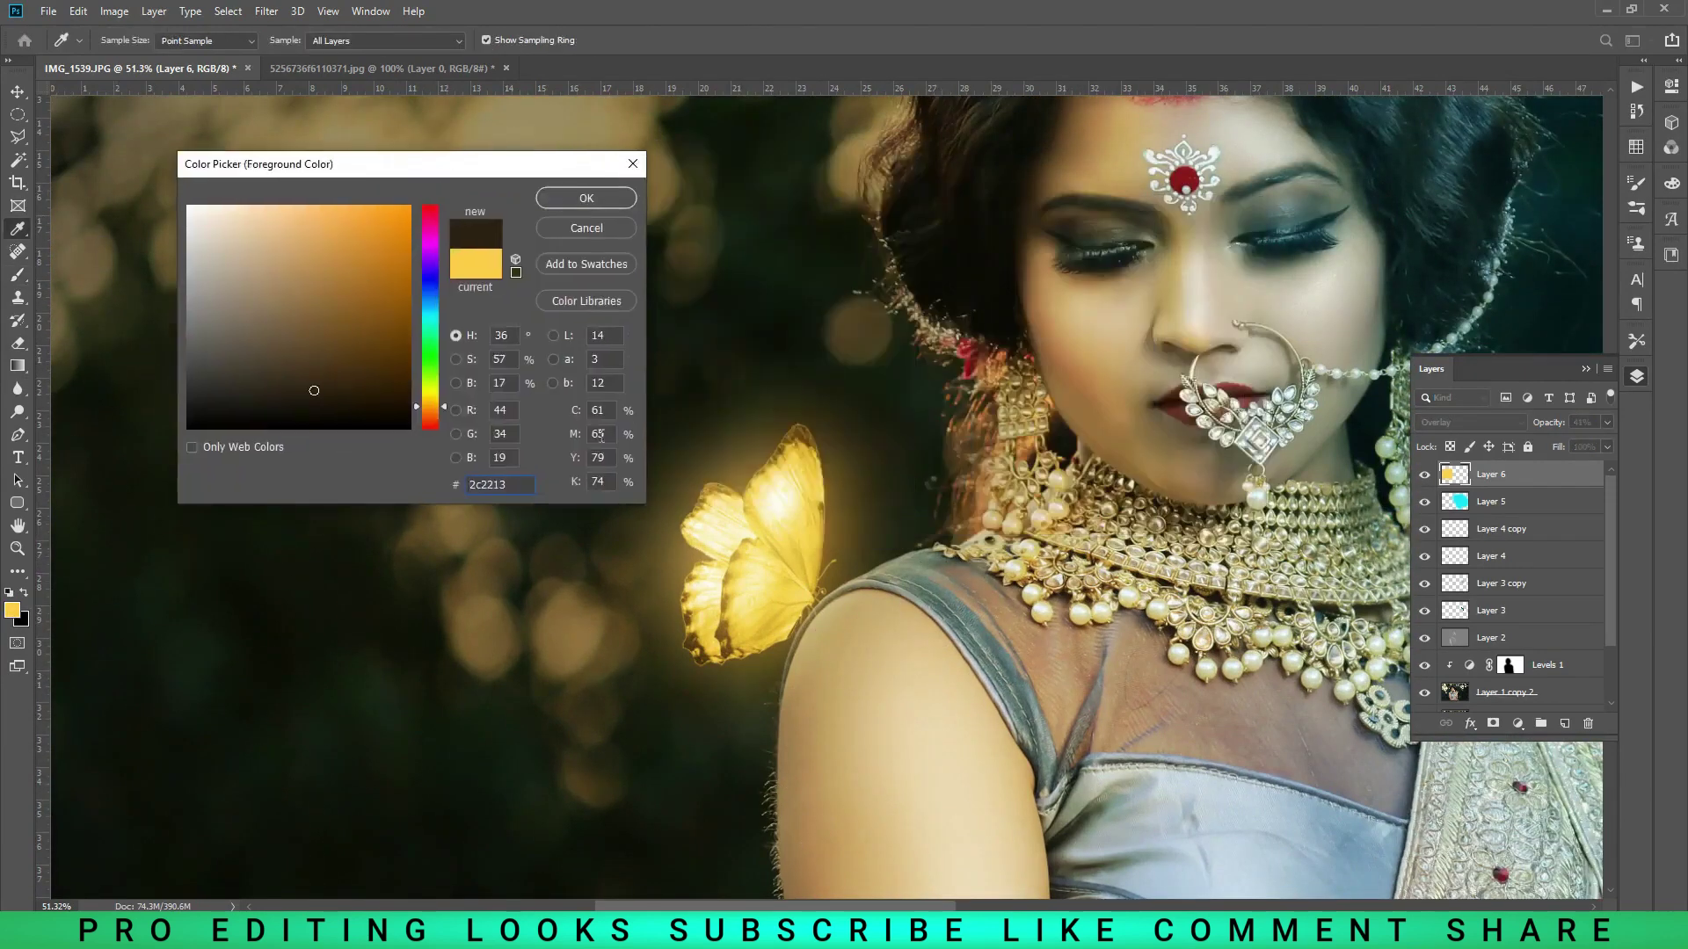
{"action": "left_click", "coordinate": [767, 549]}
{"action": "left_click", "coordinate": [586, 198]}
{"action": "key", "text": "b"}
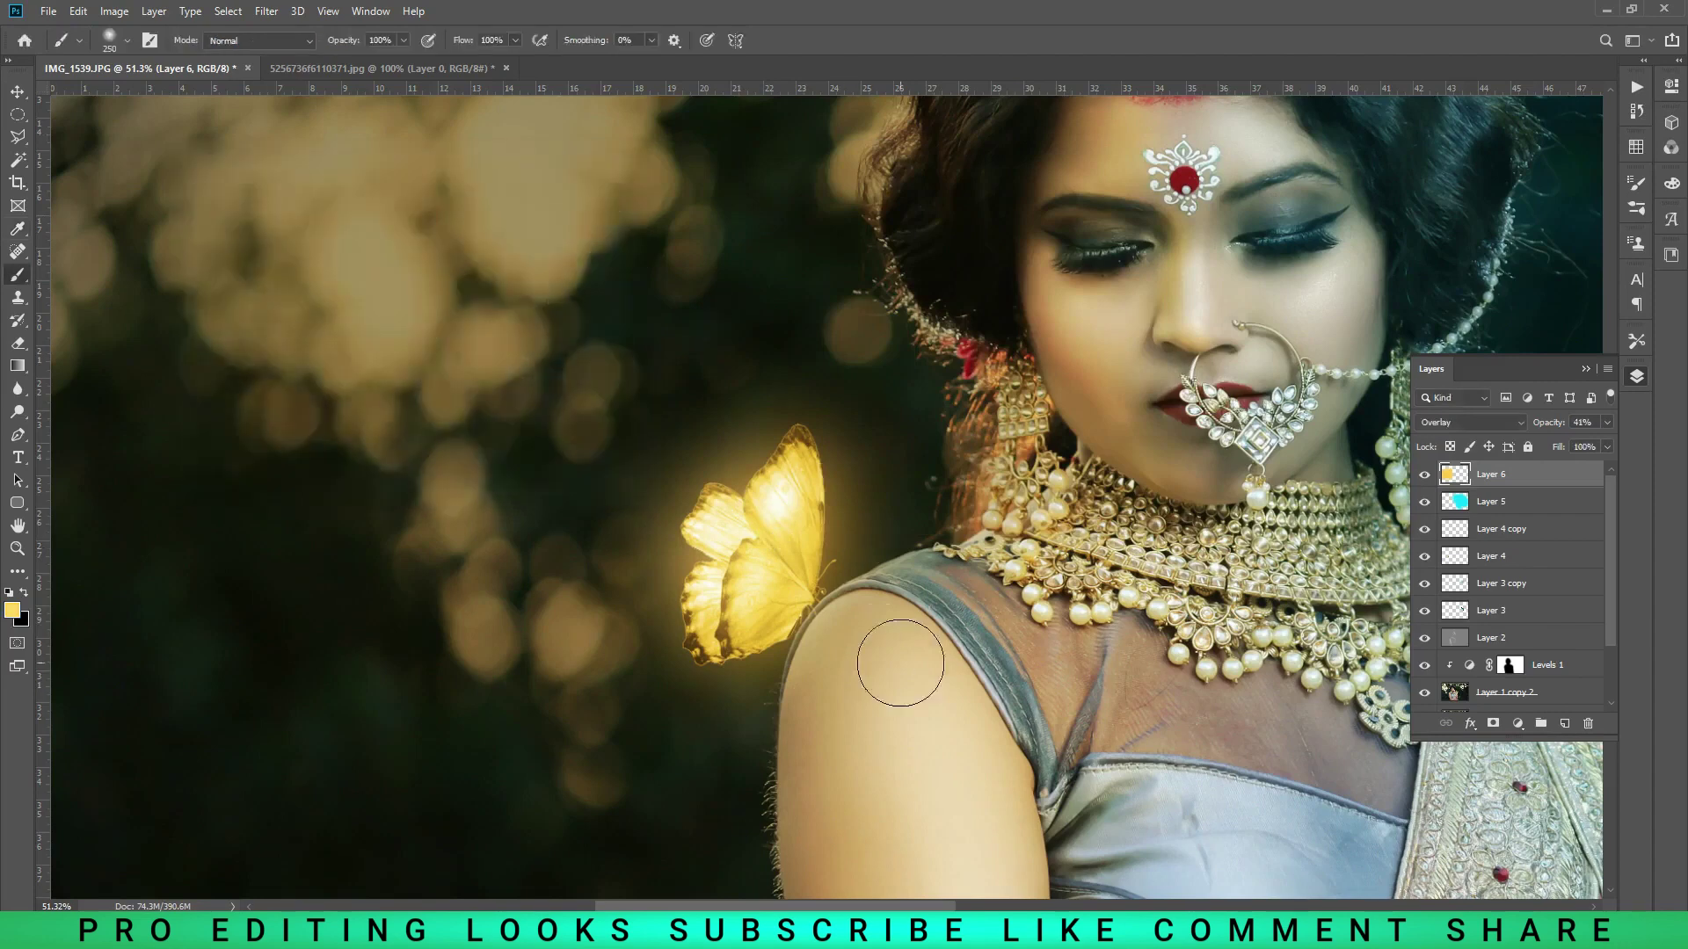
{"action": "scroll", "coordinate": [879, 571], "scroll_direction": "down", "scroll_amount": 2}
{"action": "key", "text": "bracketleft"}
{"action": "key", "text": "bracketleft"}
{"action": "key", "text": "bracketleft"}
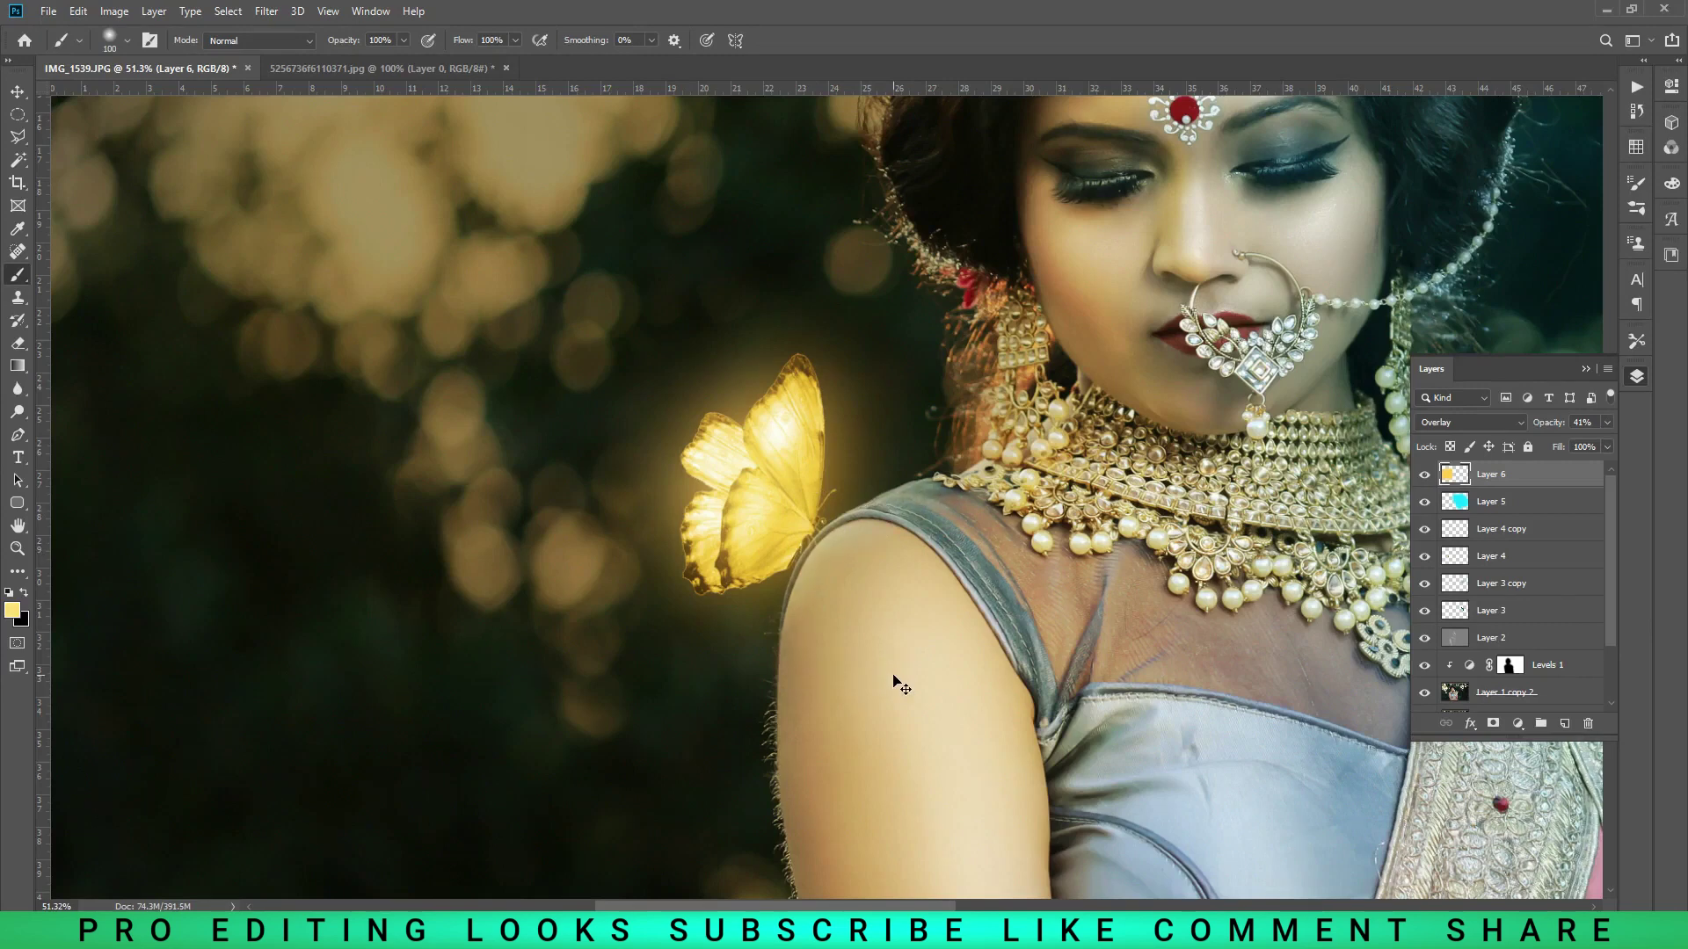
- Set the foreground colour to golden hex ffcb00
{"action": "left_click", "coordinate": [12, 609]}
{"action": "type", "text": "ffcb00"}
{"action": "left_click", "coordinate": [563, 195]}
{"action": "scroll", "coordinate": [835, 578], "scroll_direction": "up", "scroll_amount": 2}
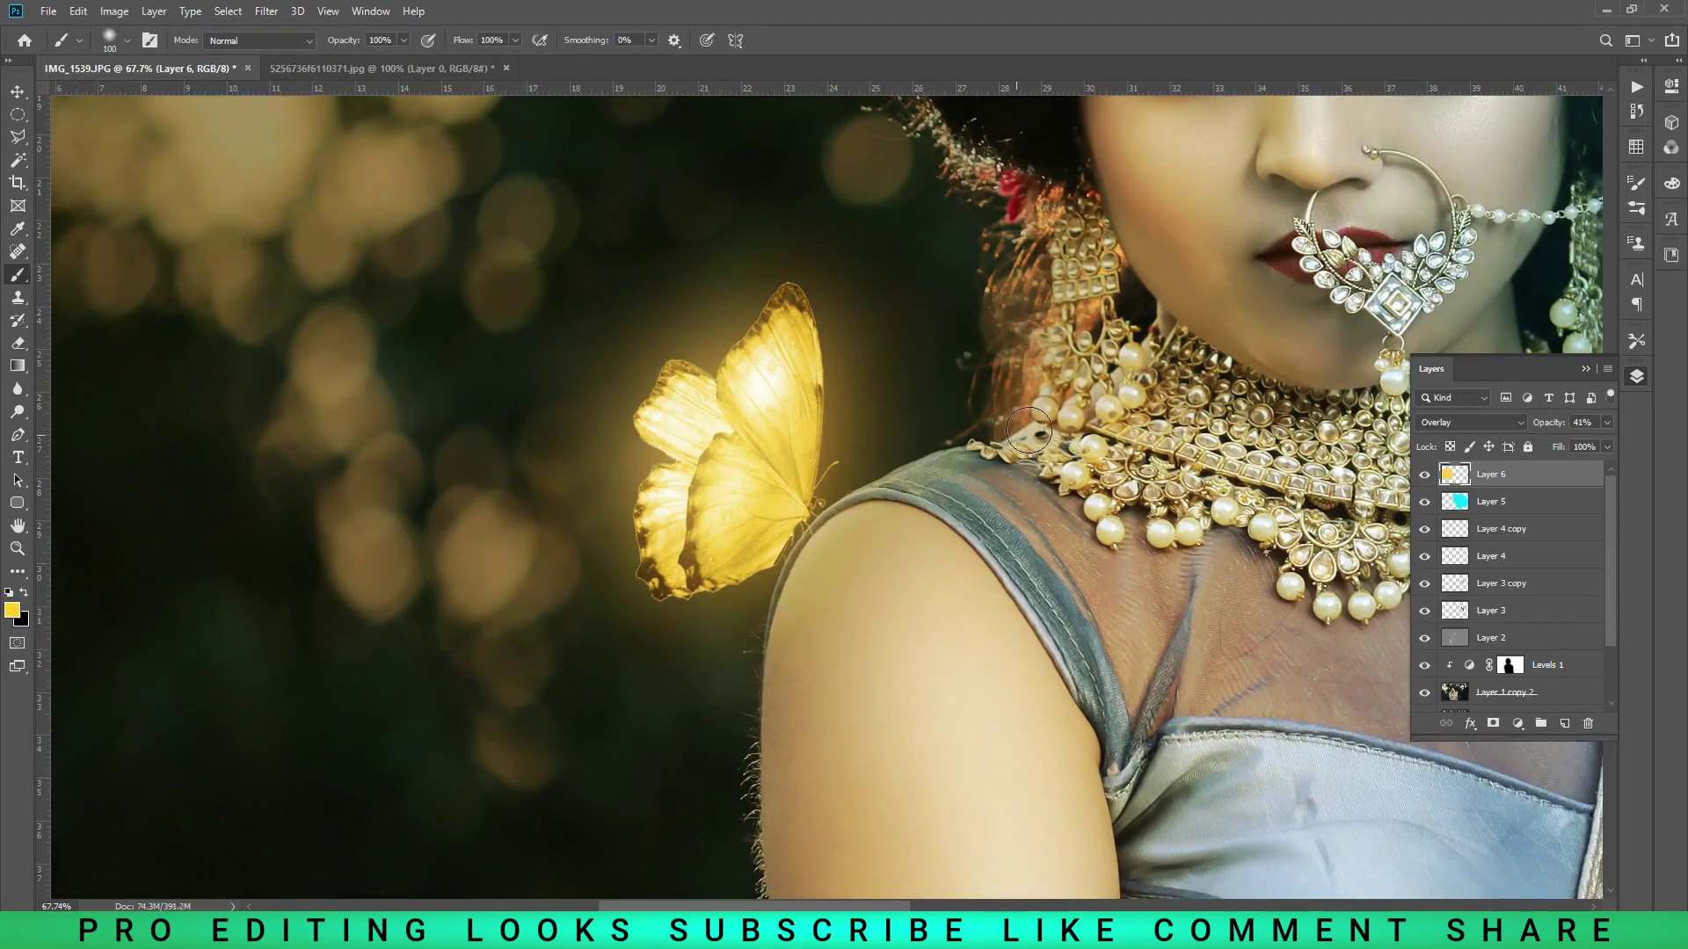
{"action": "scroll", "coordinate": [830, 657], "scroll_direction": "down", "scroll_amount": 1}
{"action": "scroll", "coordinate": [828, 655], "scroll_direction": "down", "scroll_amount": 2}
{"action": "scroll", "coordinate": [828, 650], "scroll_direction": "down", "scroll_amount": 2}
{"action": "scroll", "coordinate": [828, 650], "scroll_direction": "down", "scroll_amount": 1}
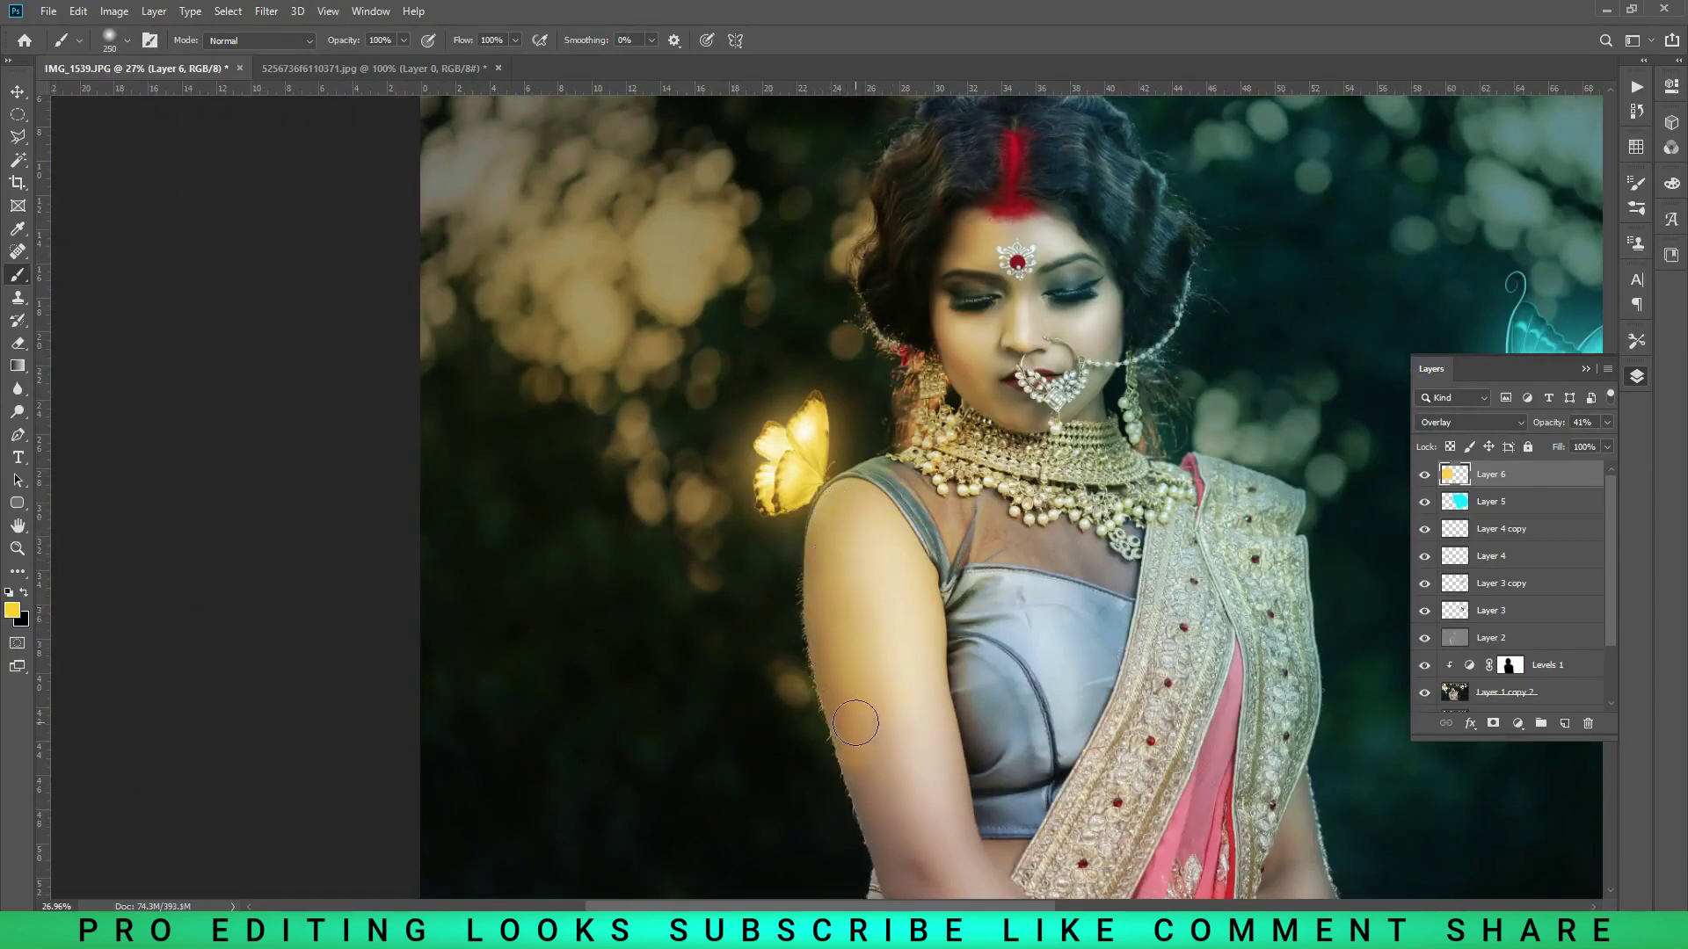
- Paint a faint gold glow along the arm, shoulder and chest on Layer 6
{"action": "left_click_drag", "start_coordinate": [859, 504], "coordinate": [877, 673]}
{"action": "left_click_drag", "start_coordinate": [844, 502], "coordinate": [818, 623]}
{"action": "left_click_drag", "start_coordinate": [950, 540], "coordinate": [1023, 561]}
{"action": "scroll", "coordinate": [950, 437], "scroll_direction": "down", "scroll_amount": 2}
{"action": "scroll", "coordinate": [942, 516], "scroll_direction": "down", "scroll_amount": 2}
{"action": "scroll", "coordinate": [565, 591], "scroll_direction": "up", "scroll_amount": 2}
{"action": "scroll", "coordinate": [534, 579], "scroll_direction": "up", "scroll_amount": 2}
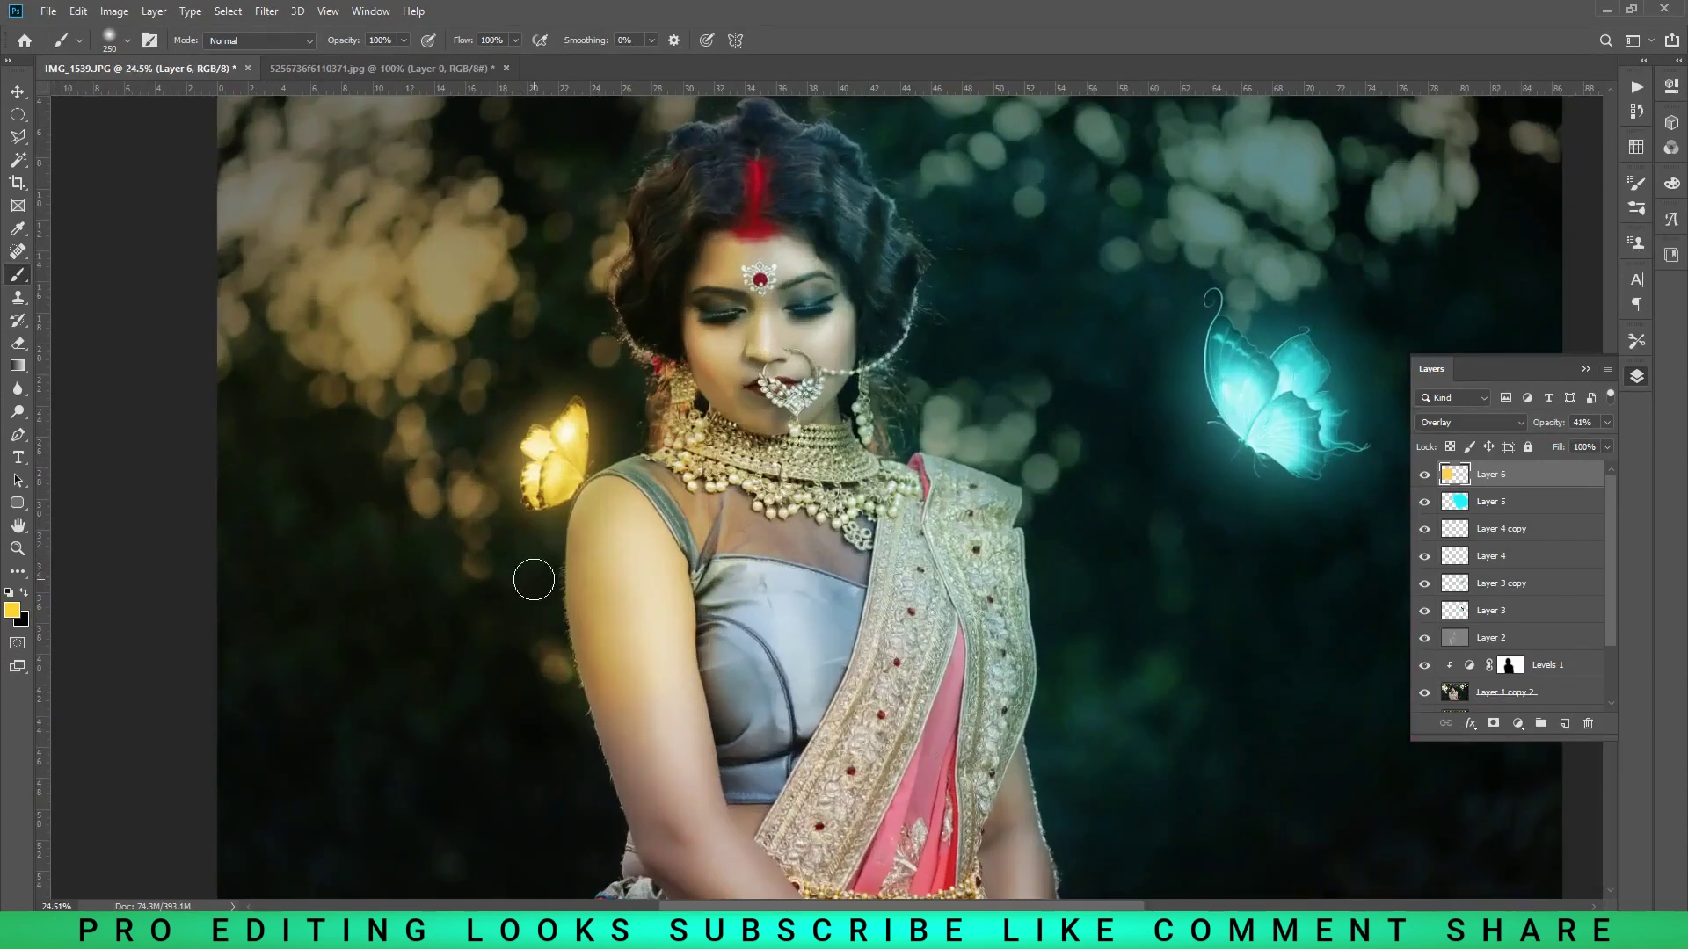
{"action": "key", "text": "v"}
{"action": "scroll", "coordinate": [712, 510], "scroll_direction": "down", "scroll_amount": 2}
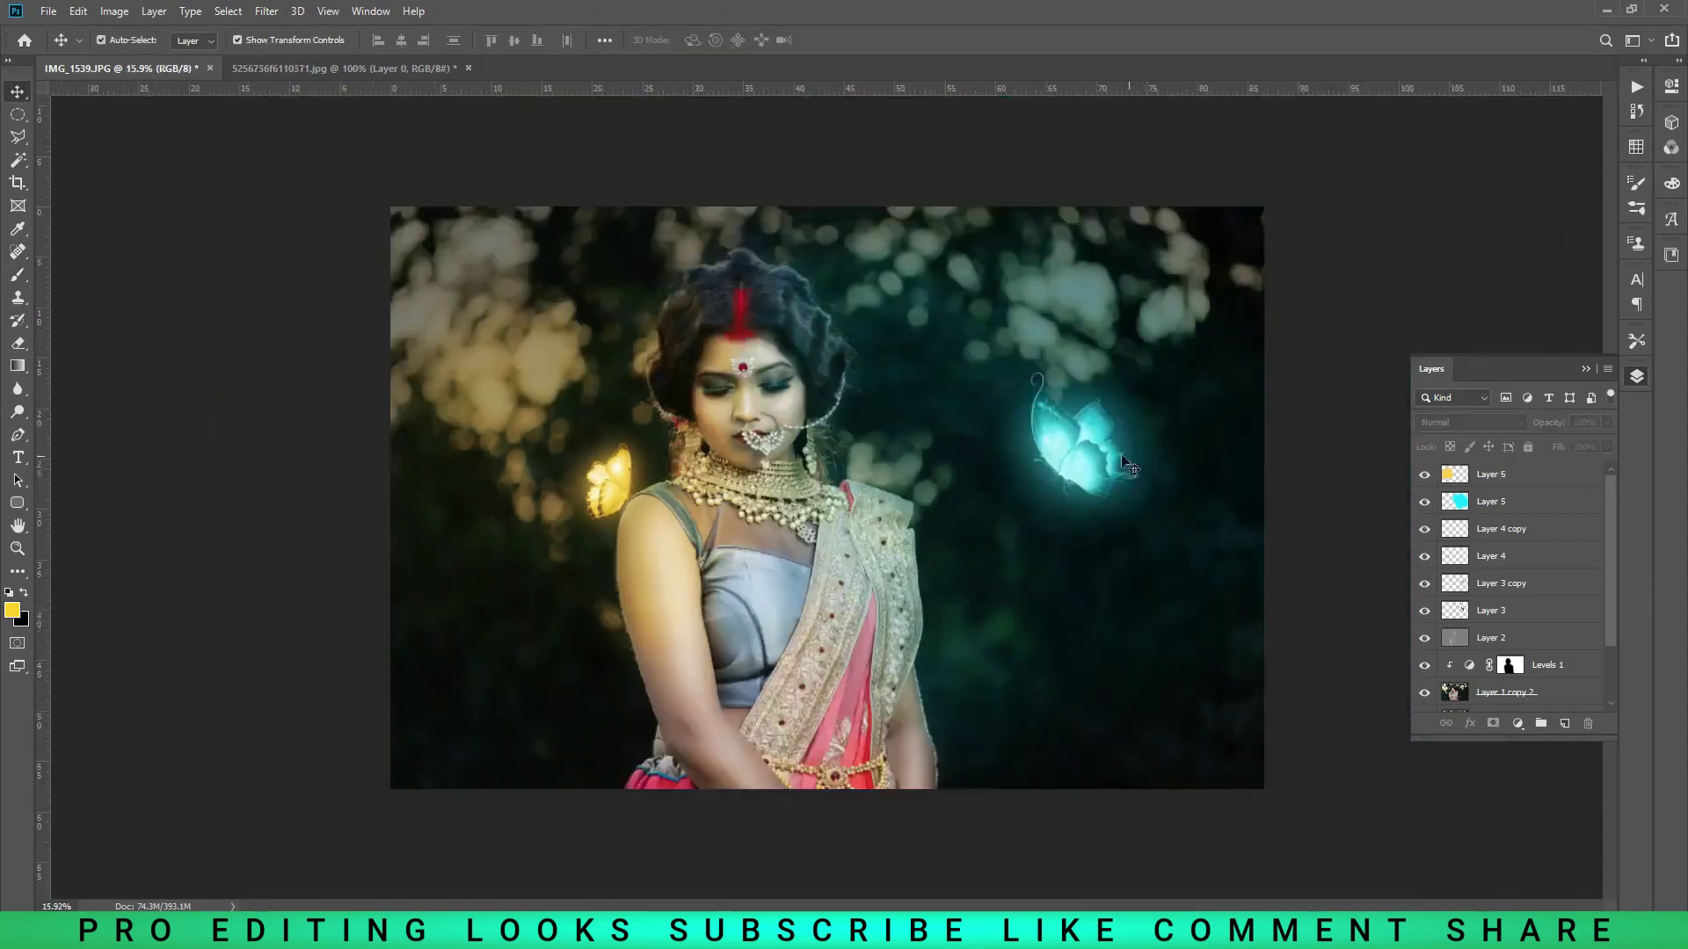
- Select Layer 5 and sample cyan from the glowing butterfly as the paint colour
{"action": "left_click", "coordinate": [1547, 501]}
{"action": "left_click", "coordinate": [13, 611]}
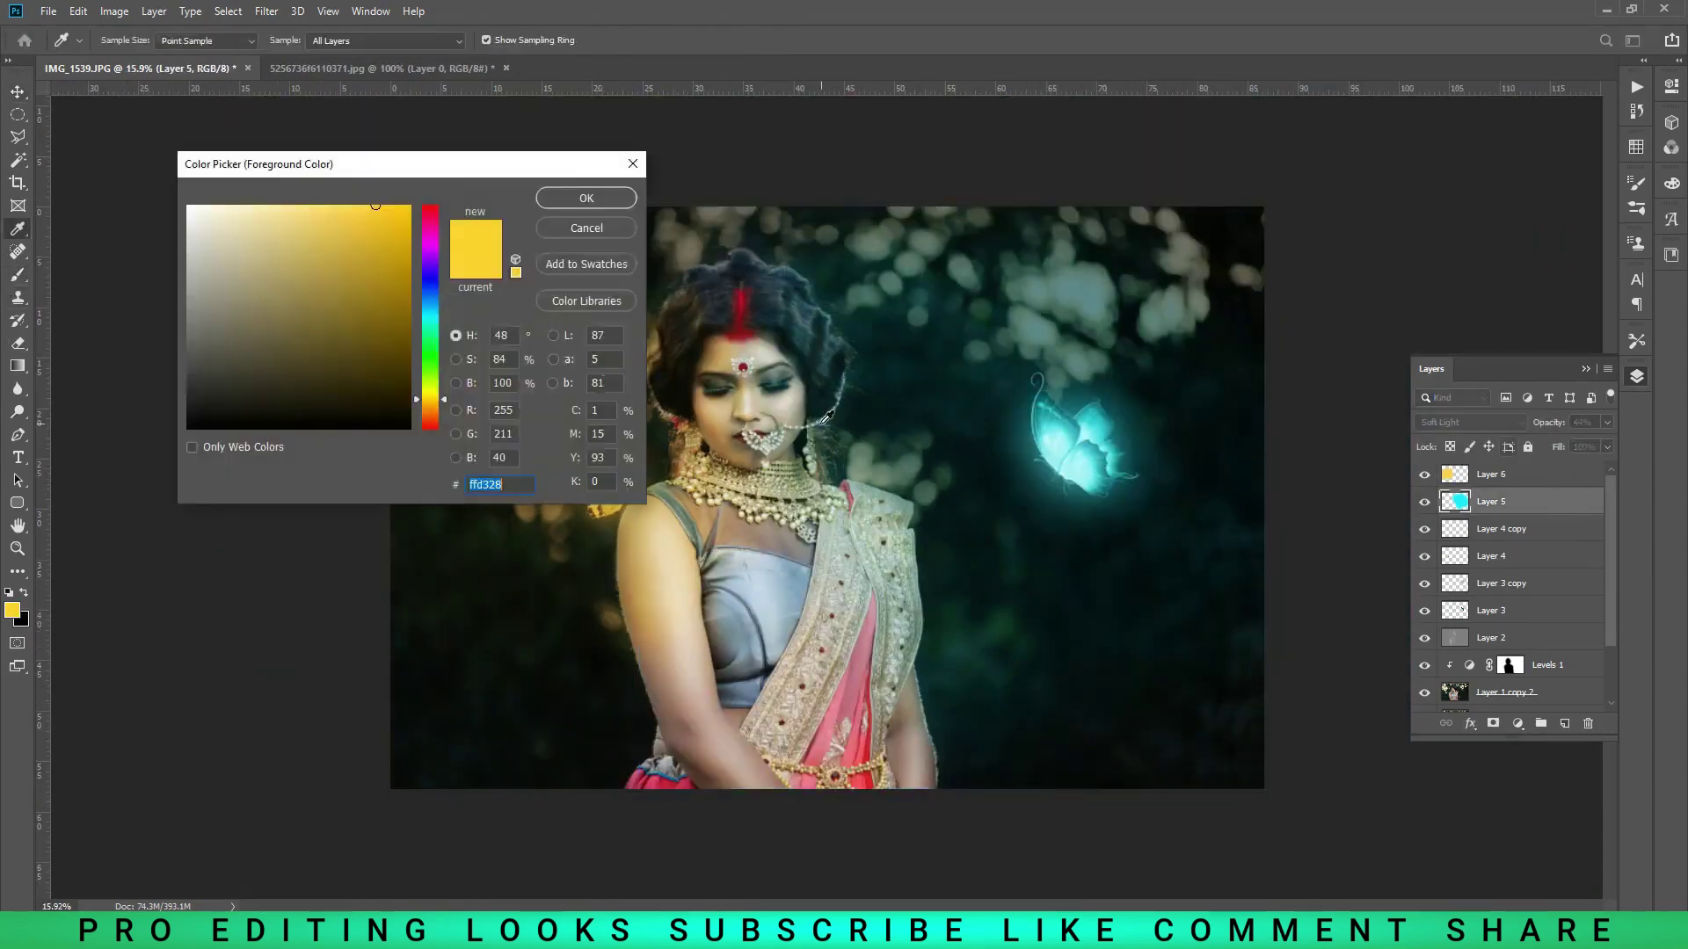
{"action": "left_click", "coordinate": [1061, 426]}
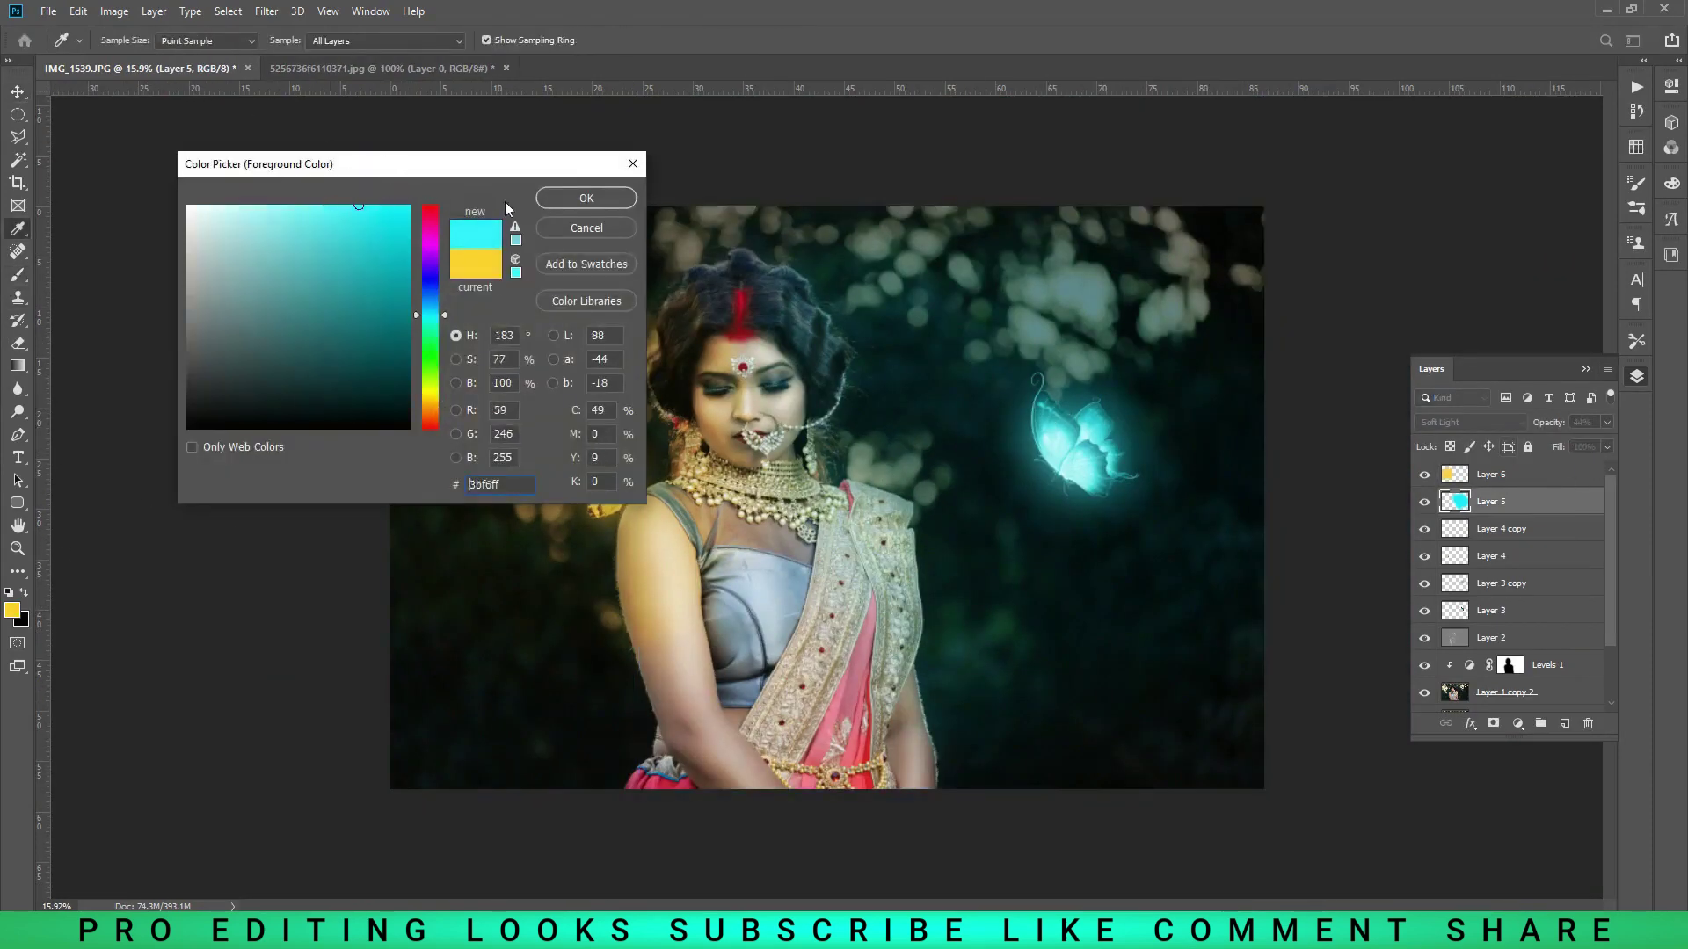
{"action": "left_click", "coordinate": [586, 198]}
{"action": "key", "text": "b"}
{"action": "scroll", "coordinate": [745, 317], "scroll_direction": "up", "scroll_amount": 2}
{"action": "scroll", "coordinate": [745, 317], "scroll_direction": "up", "scroll_amount": 2}
{"action": "scroll", "coordinate": [745, 317], "scroll_direction": "up", "scroll_amount": 2}
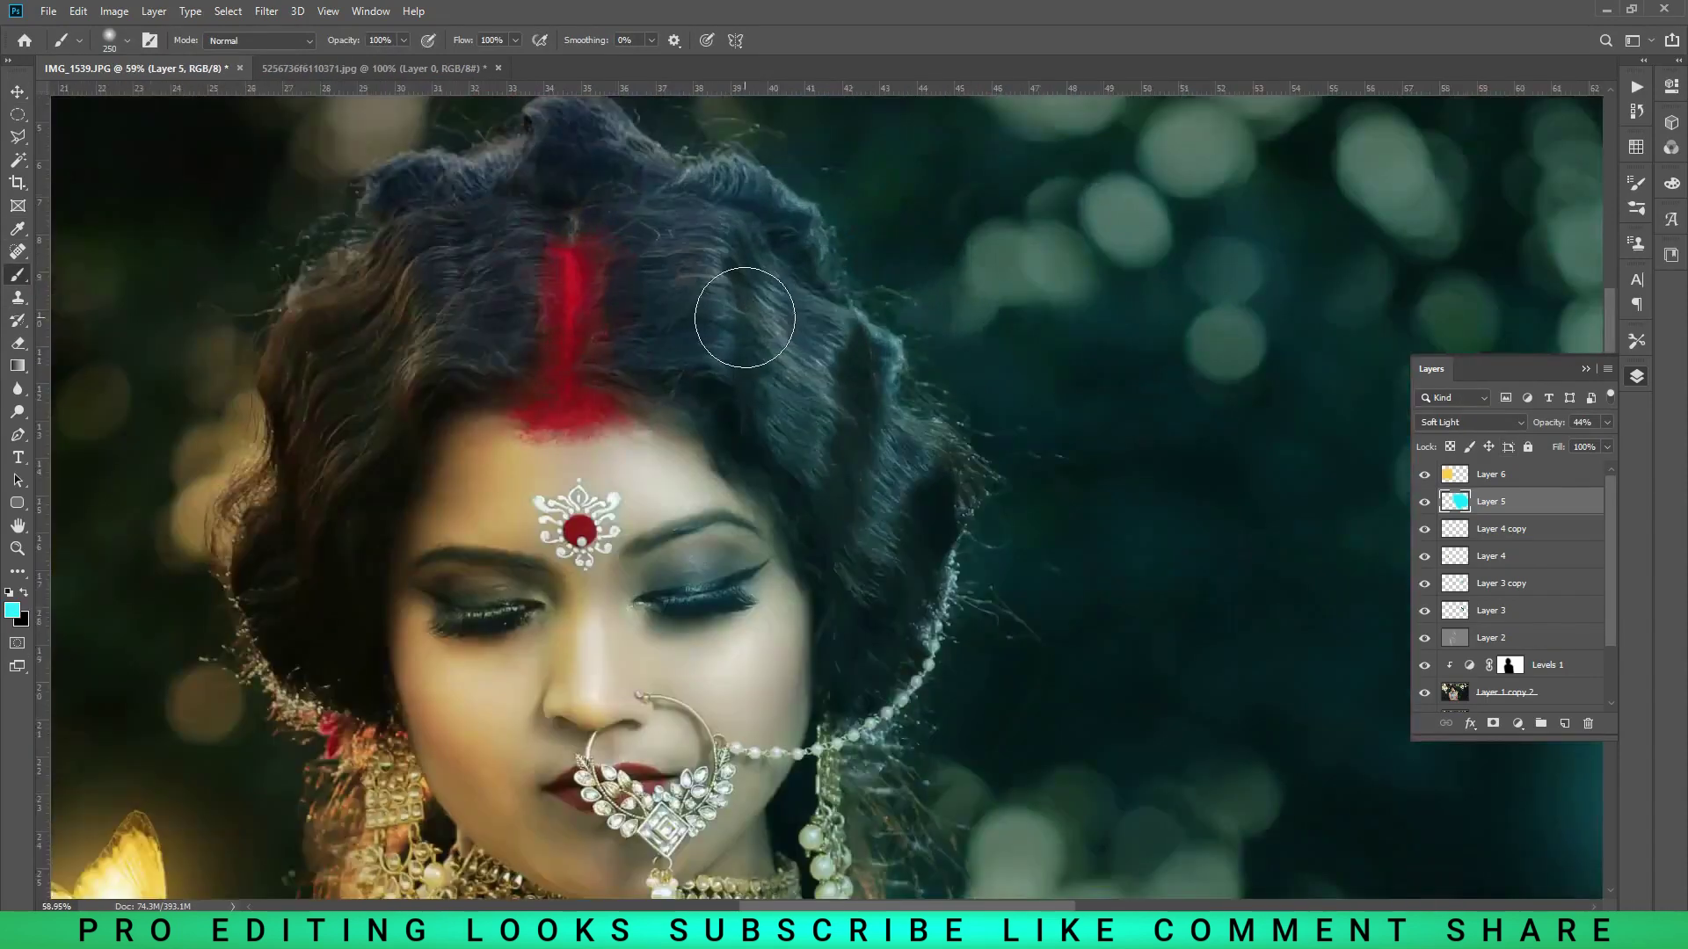
- Paint faint cyan from the hair to the nose ring with a size-300 brush, then pick a deeper cyan
{"action": "scroll", "coordinate": [745, 318], "scroll_direction": "down", "scroll_amount": 1}
{"action": "key", "text": "bracketright"}
{"action": "key", "text": "bracketright"}
{"action": "key", "text": "bracketleft"}
{"action": "left_click_drag", "start_coordinate": [842, 498], "coordinate": [725, 604]}
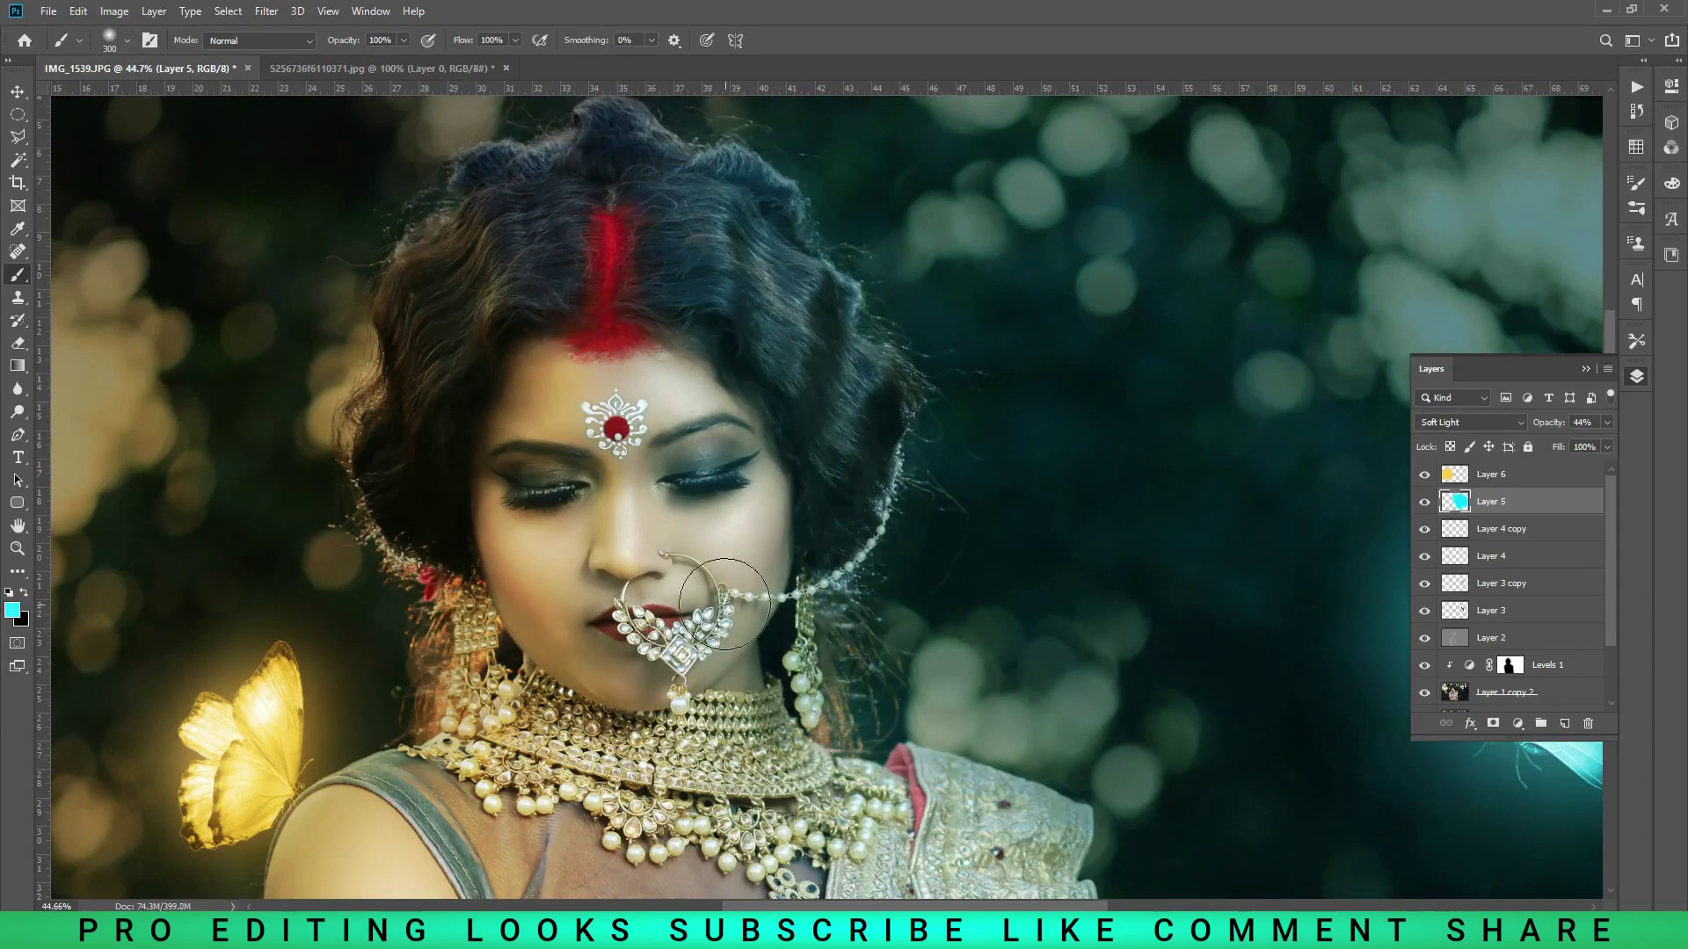
{"action": "scroll", "coordinate": [726, 604], "scroll_direction": "up", "scroll_amount": 2}
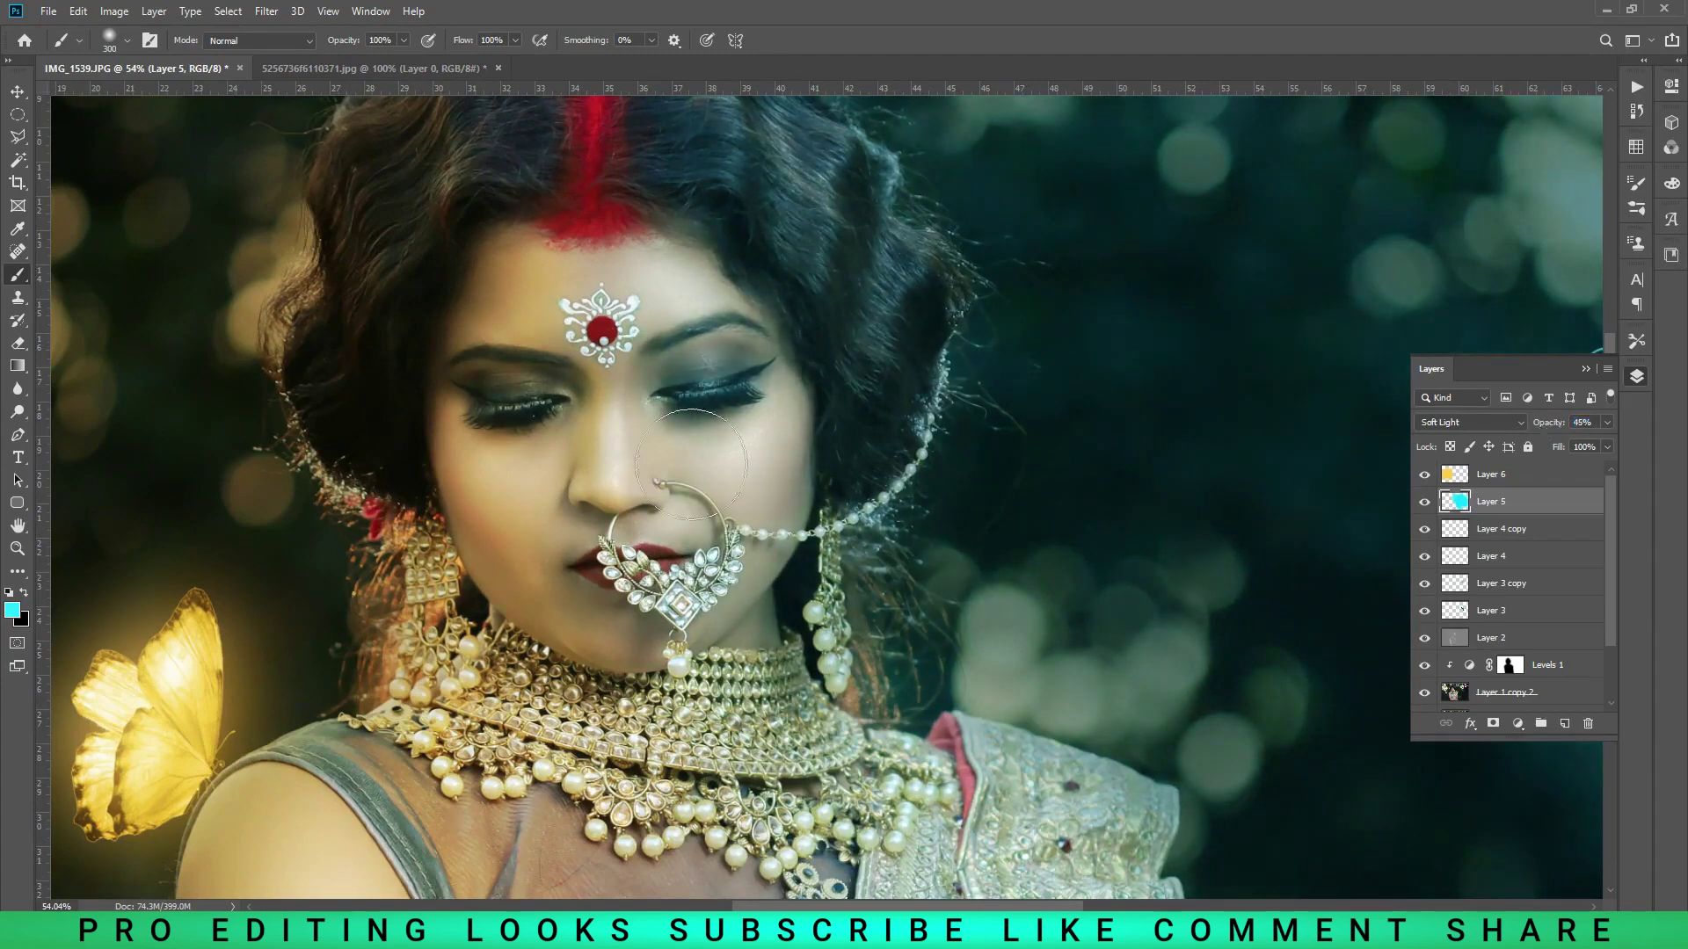
{"action": "left_click", "coordinate": [12, 610]}
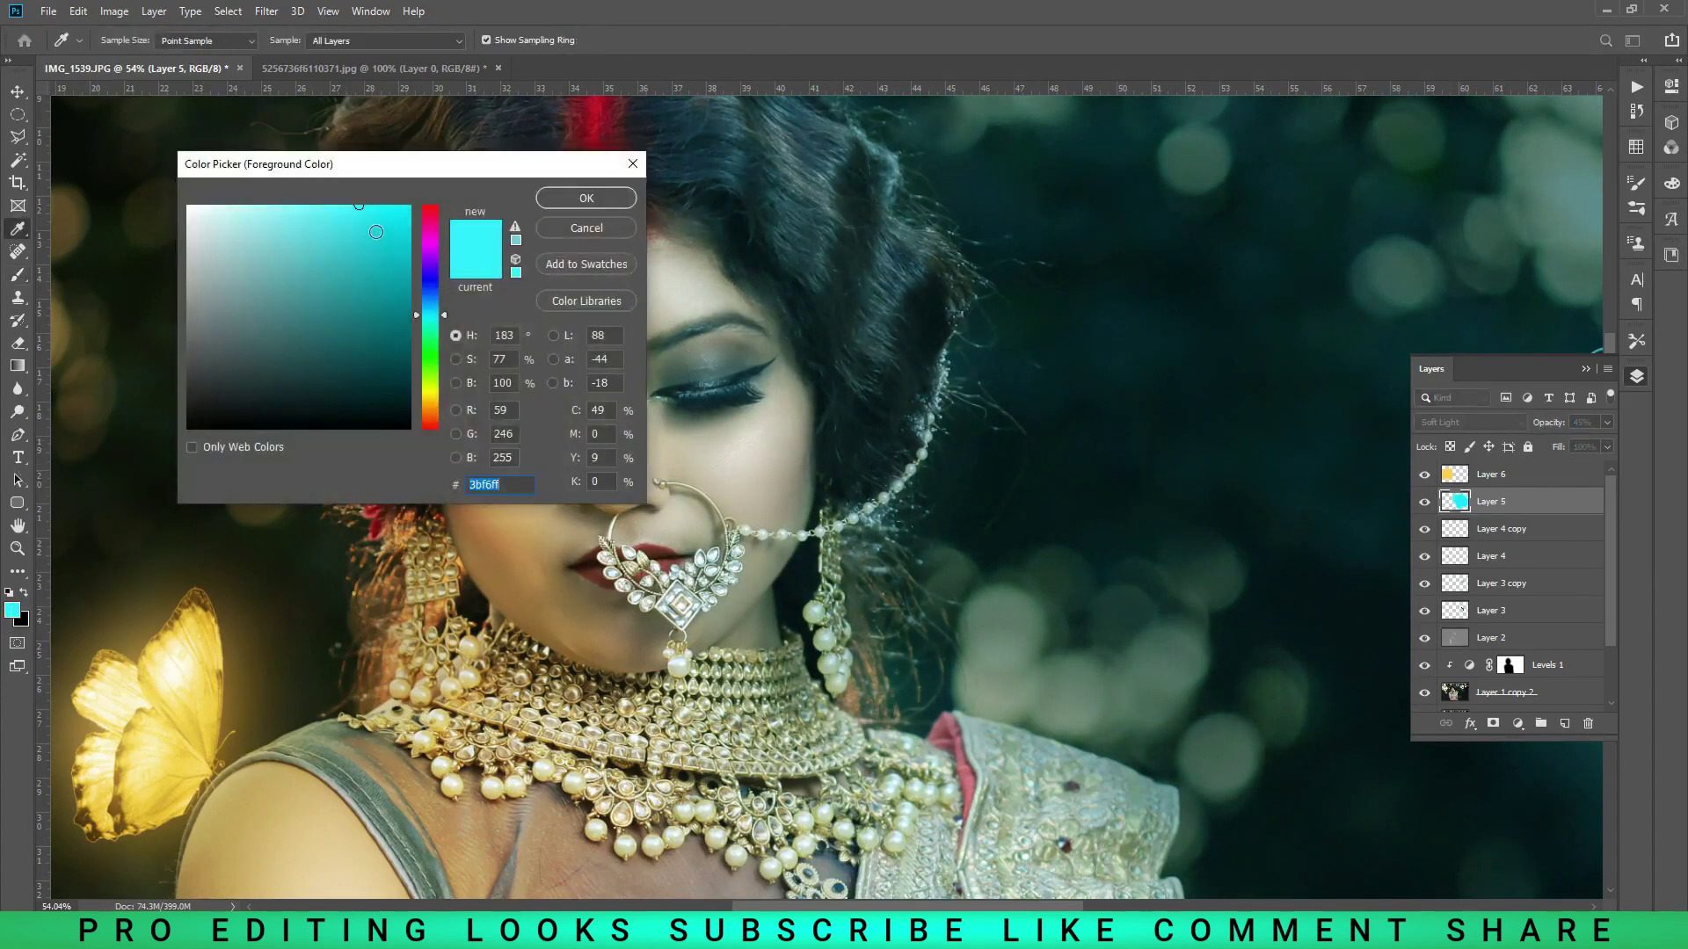
{"action": "left_click", "coordinate": [379, 223]}
{"action": "left_click", "coordinate": [612, 200]}
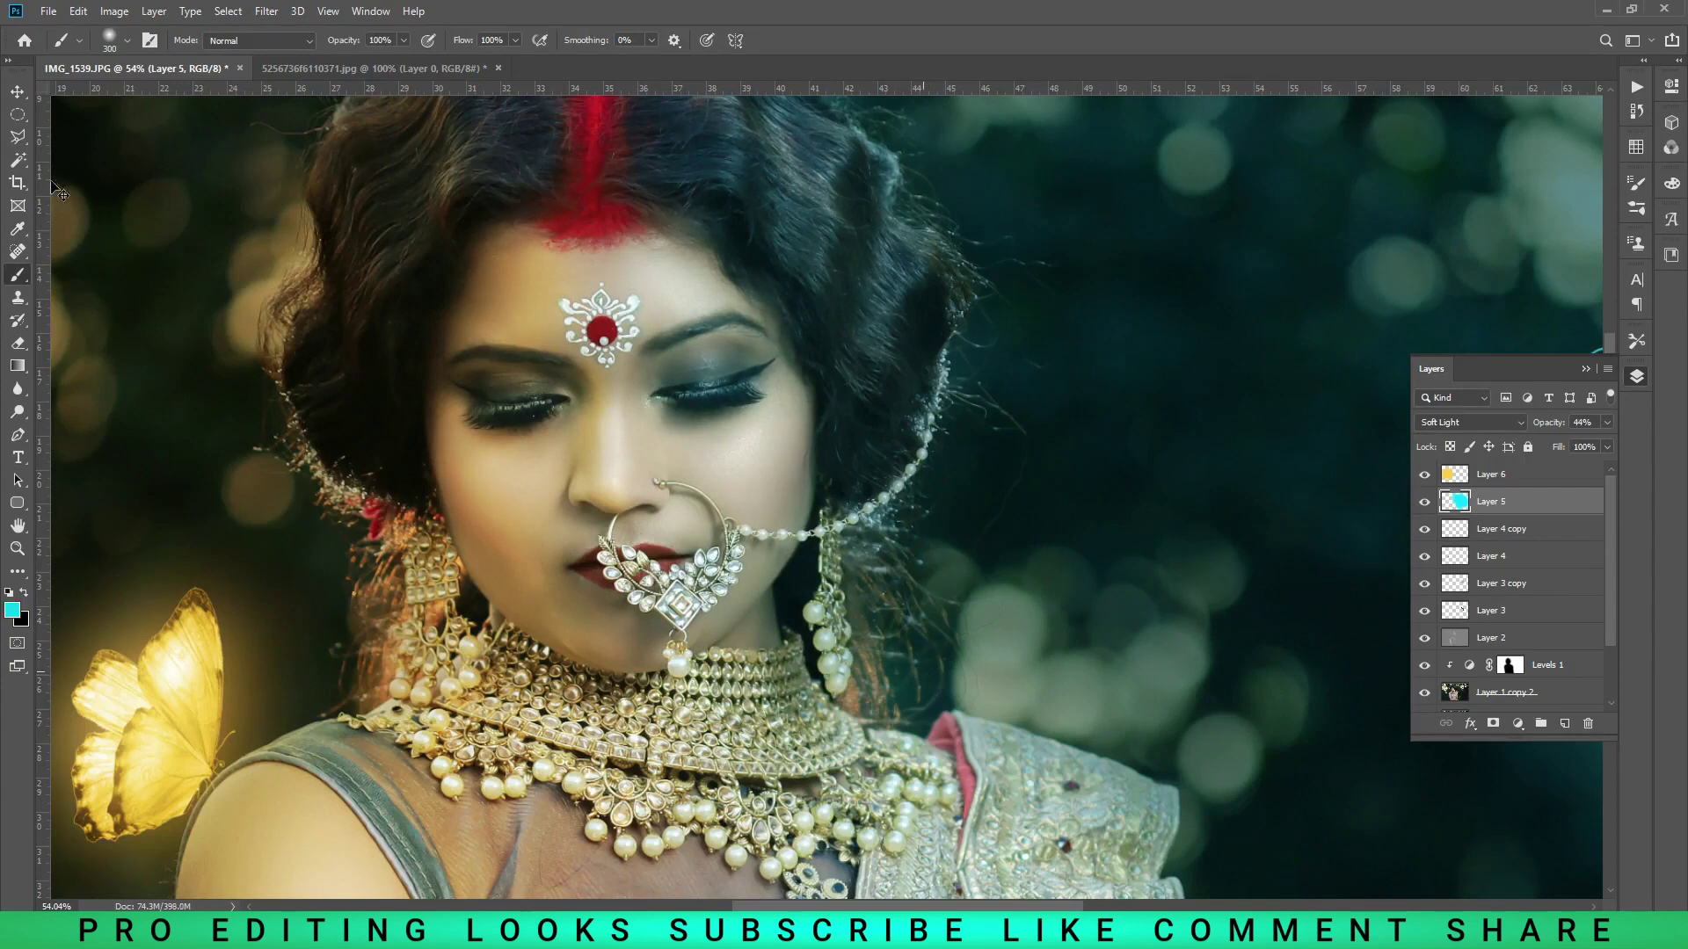
- Deselect all layers, then reselect the cyan Layer 5
{"action": "left_click", "coordinate": [17, 92]}
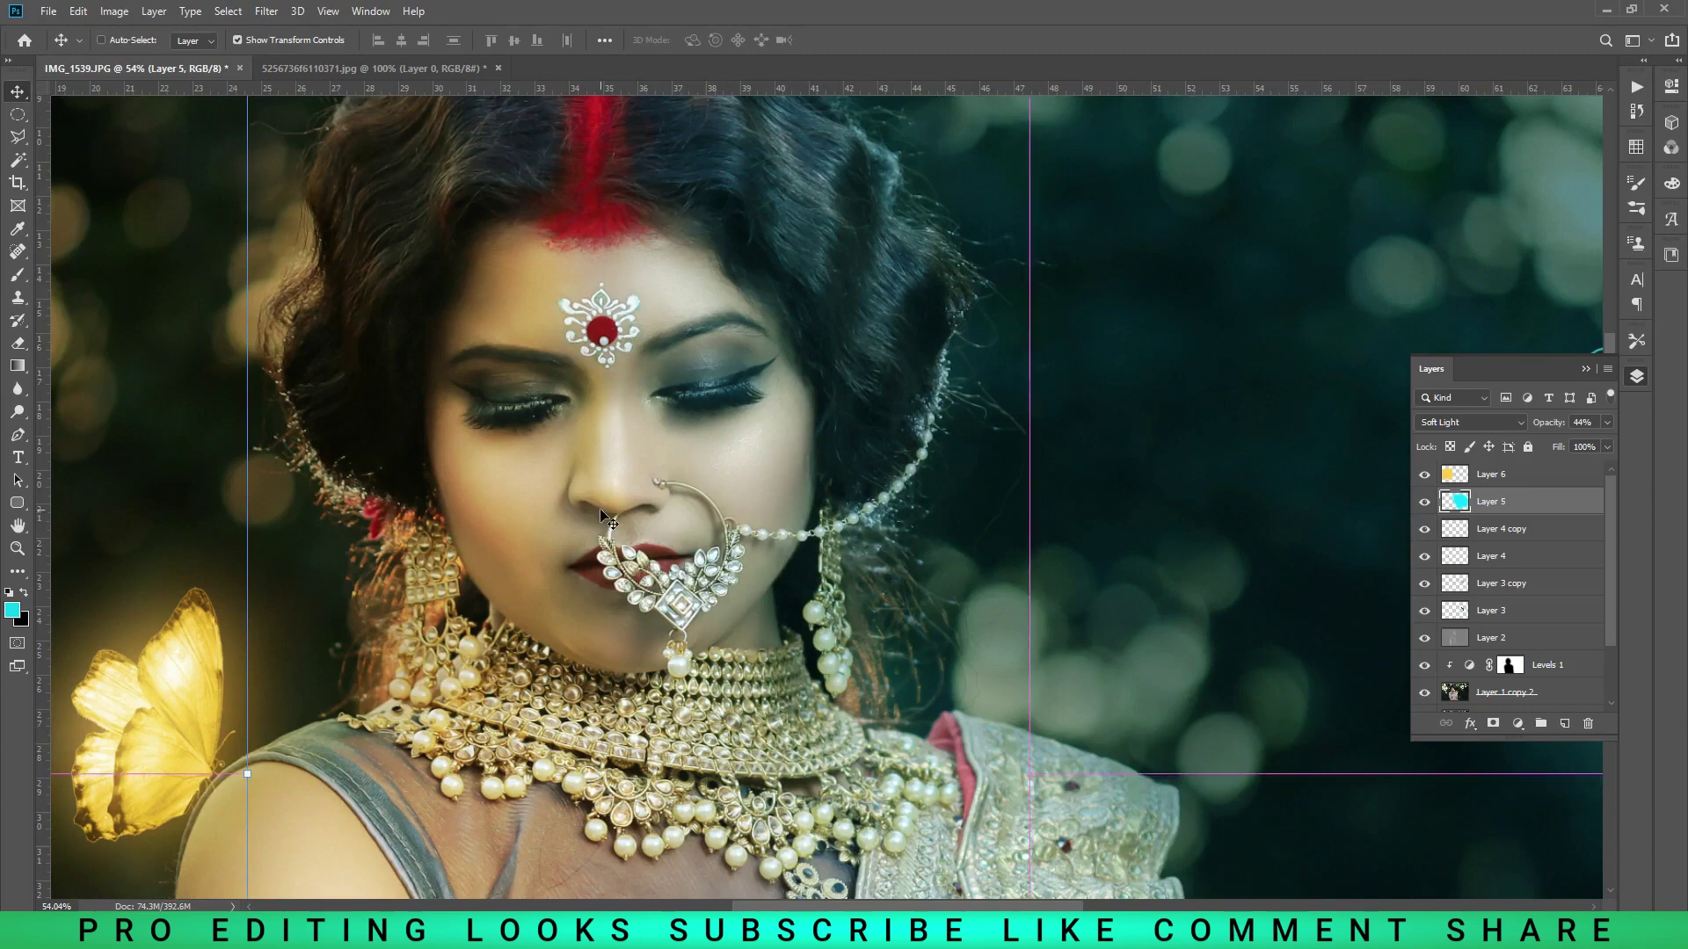
{"action": "key", "text": "ctrl+alt"}
{"action": "scroll", "coordinate": [1053, 609], "scroll_direction": "down", "scroll_amount": 3}
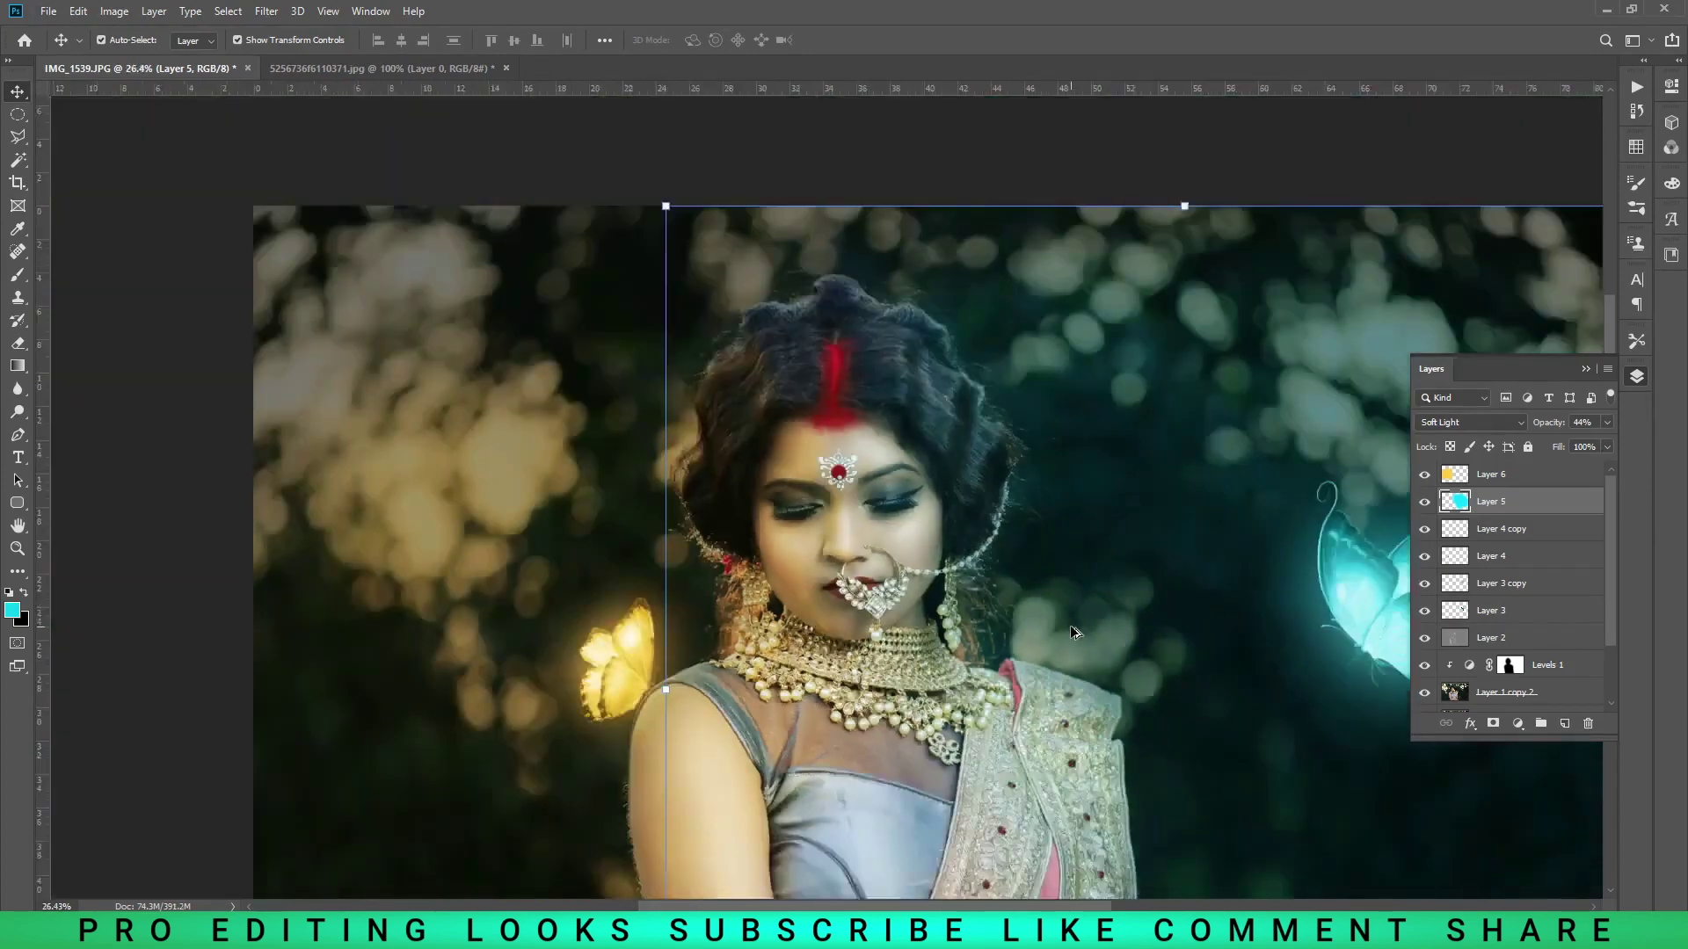
{"action": "scroll", "coordinate": [1069, 625], "scroll_direction": "down", "scroll_amount": 2}
{"action": "left_click", "coordinate": [1354, 831]}
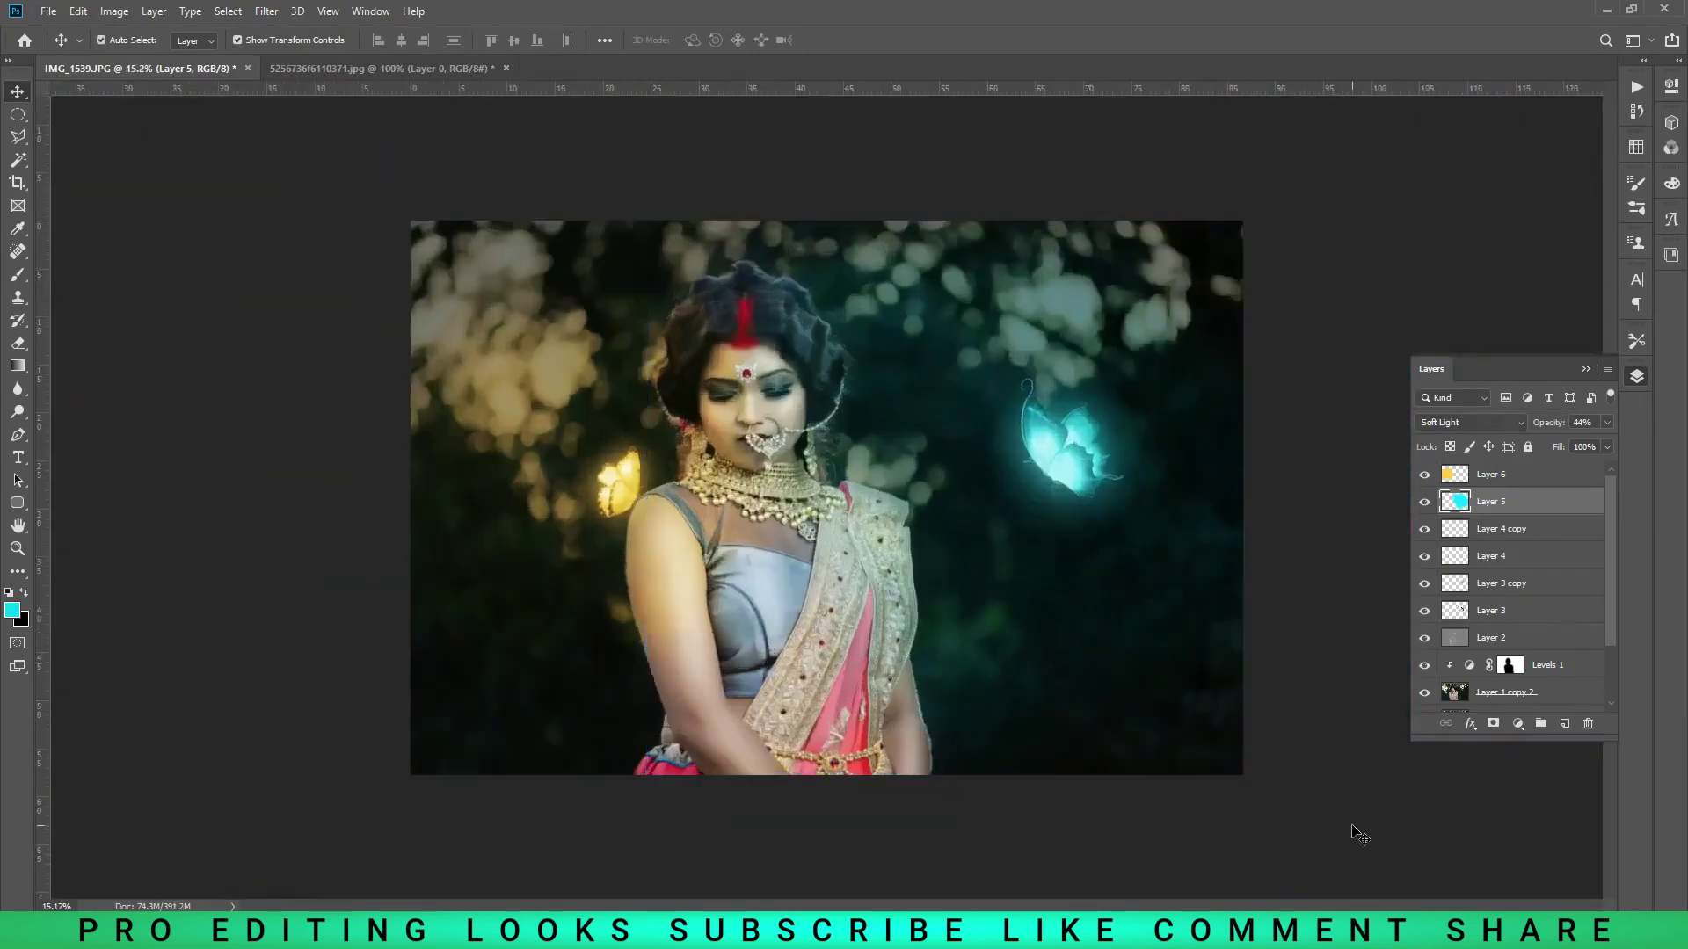
{"action": "scroll", "coordinate": [615, 510], "scroll_direction": "up", "scroll_amount": 3}
{"action": "scroll", "coordinate": [716, 482], "scroll_direction": "up", "scroll_amount": 2}
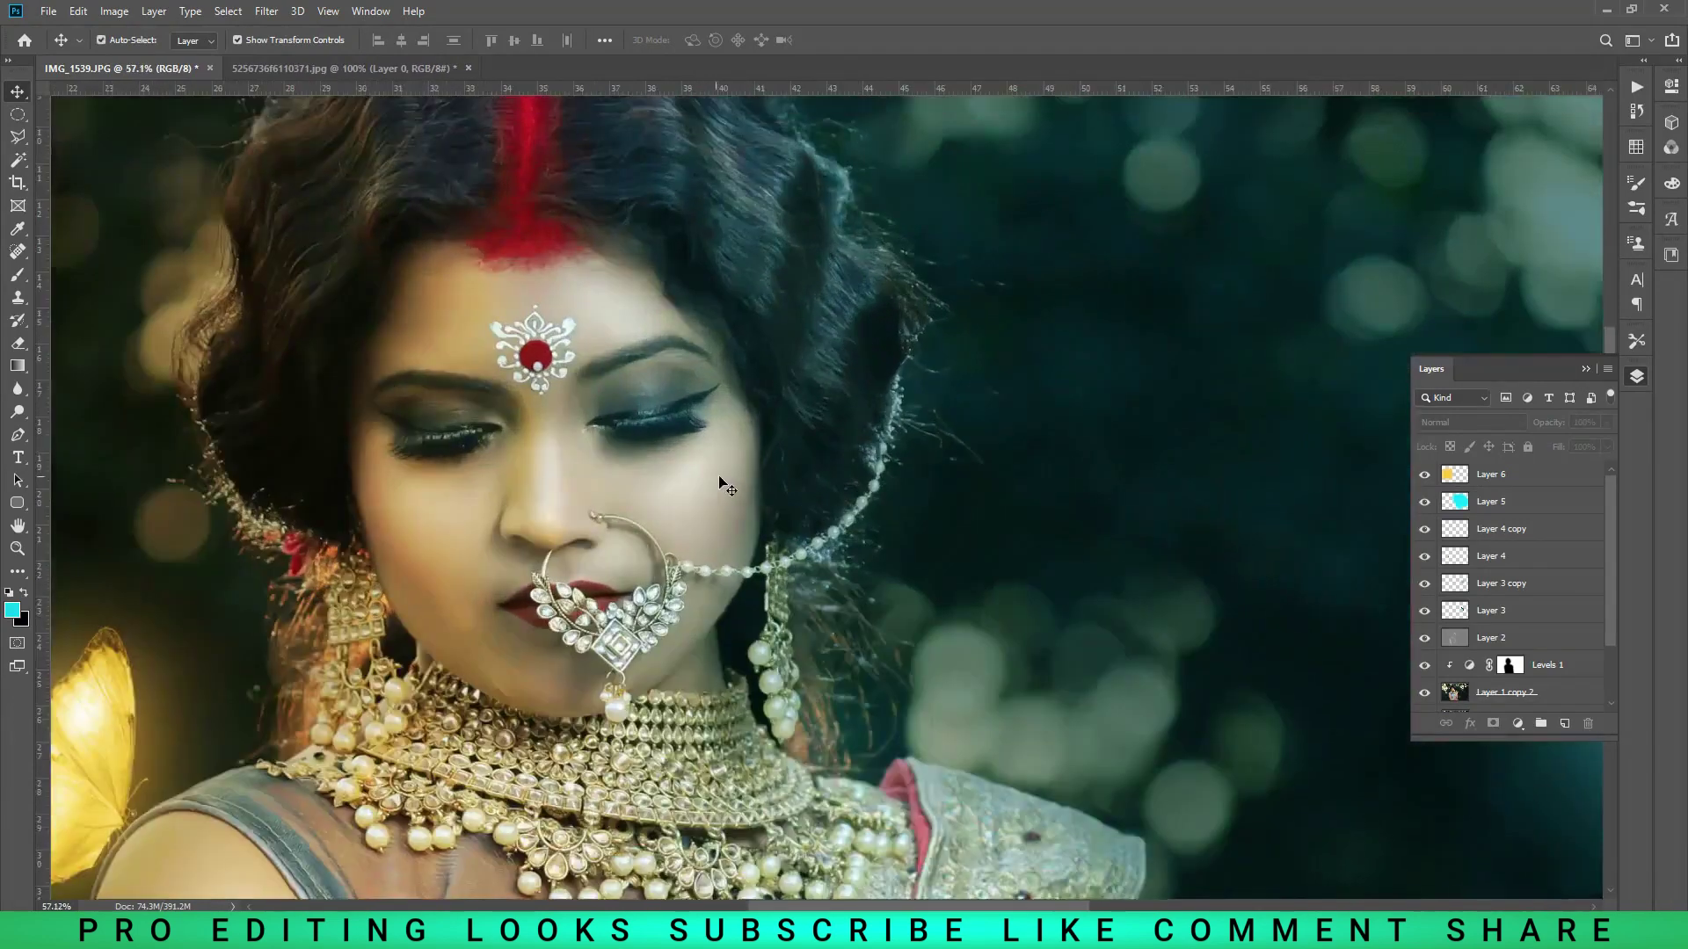
{"action": "left_click", "coordinate": [1555, 505]}
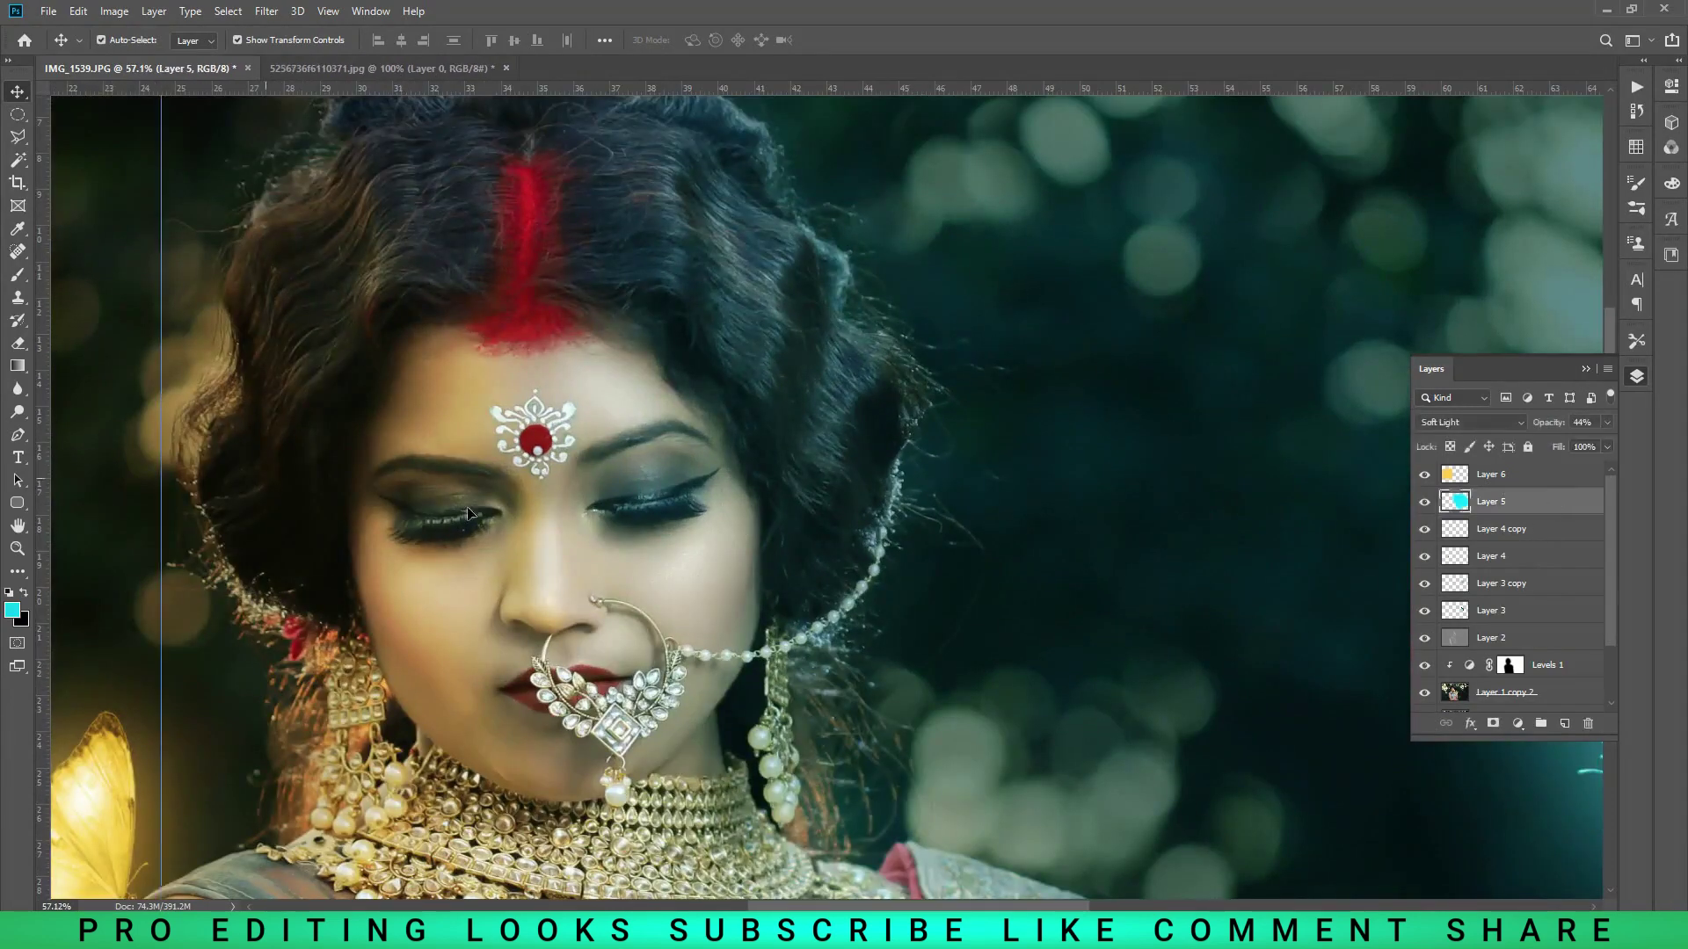
{"action": "scroll", "coordinate": [1059, 609], "scroll_direction": "down", "scroll_amount": 5}
- Make the foreground cyan slightly less saturated
{"action": "key", "text": "i"}
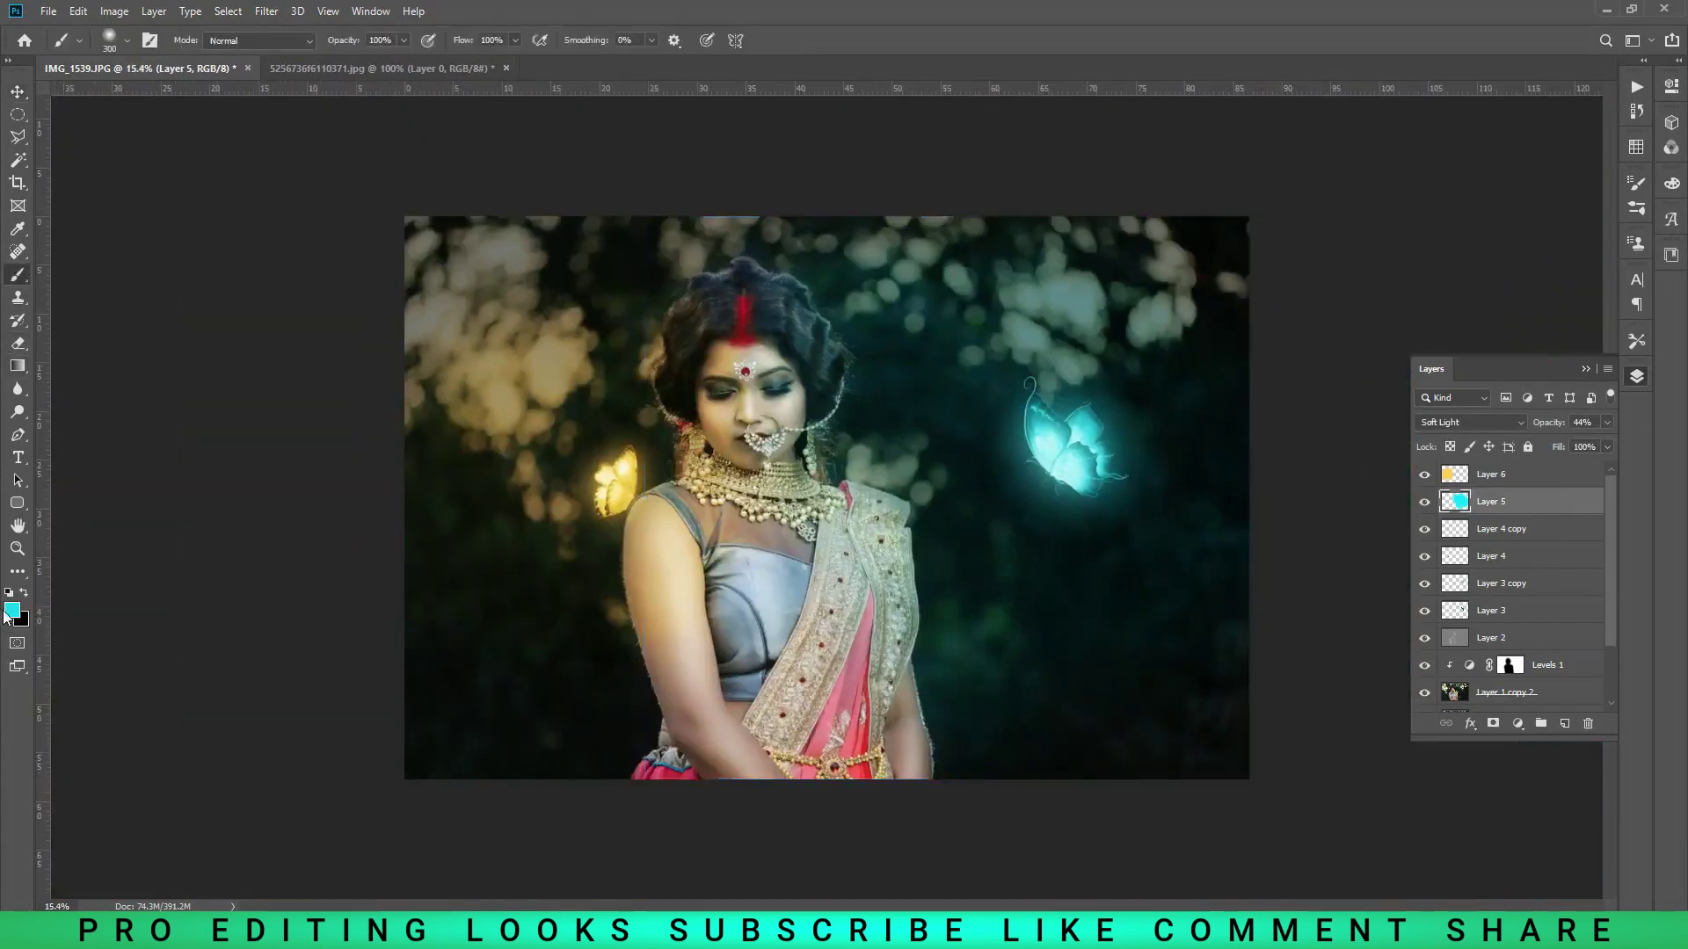
{"action": "left_click", "coordinate": [12, 610]}
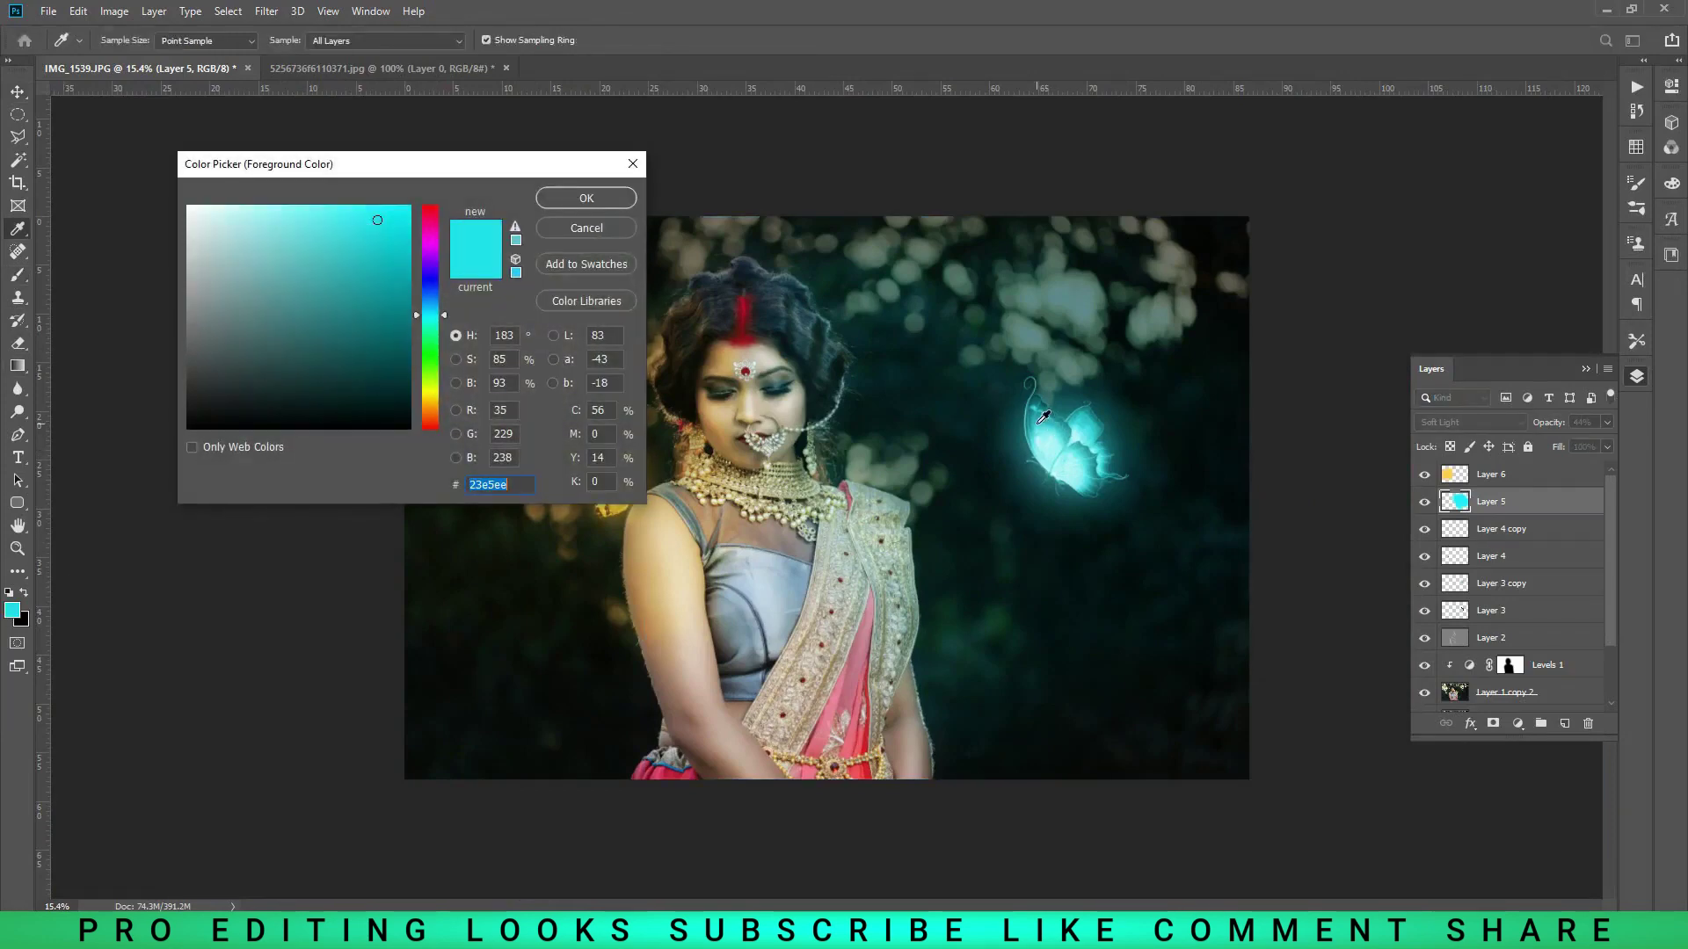
{"action": "left_click_drag", "start_coordinate": [340, 219], "coordinate": [365, 222]}
{"action": "left_click", "coordinate": [586, 197]}
- Paint a cyan tint over the hair and the hair edge by the cheek
{"action": "key", "text": "b"}
{"action": "scroll", "coordinate": [817, 428], "scroll_direction": "up", "scroll_amount": 3}
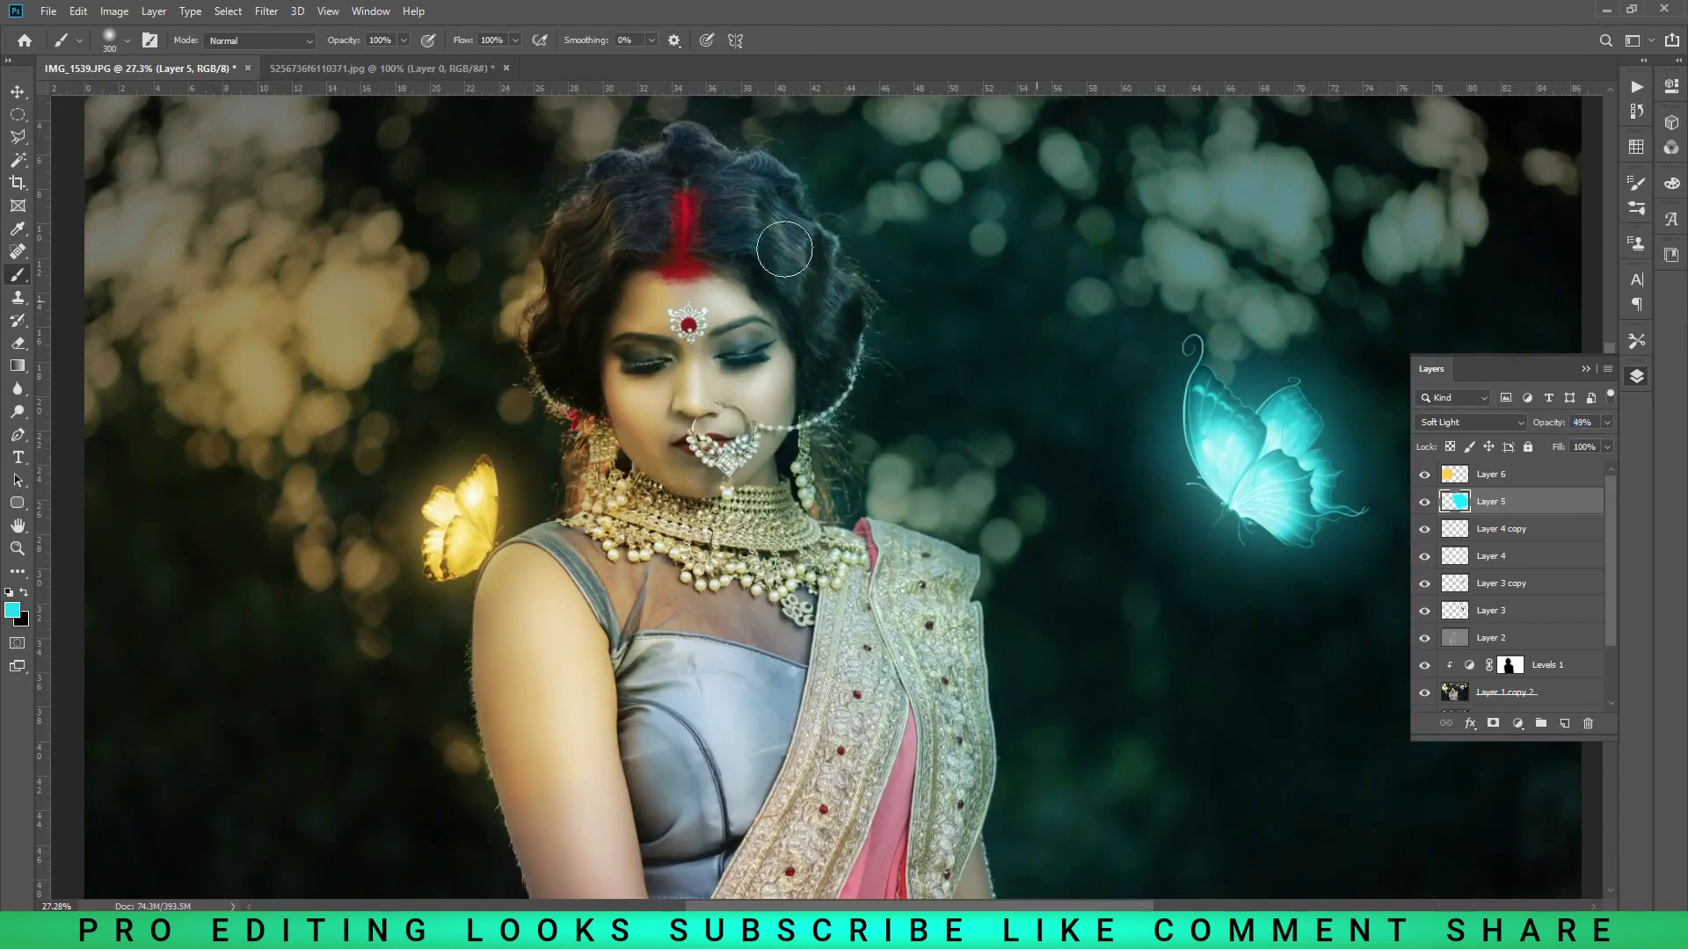
{"action": "left_click_drag", "start_coordinate": [774, 237], "coordinate": [761, 226]}
{"action": "left_click_drag", "start_coordinate": [843, 358], "coordinate": [786, 370]}
{"action": "scroll", "coordinate": [779, 387], "scroll_direction": "up", "scroll_amount": 3}
{"action": "scroll", "coordinate": [777, 376], "scroll_direction": "up", "scroll_amount": 2}
{"action": "scroll", "coordinate": [704, 388], "scroll_direction": "up", "scroll_amount": 3}
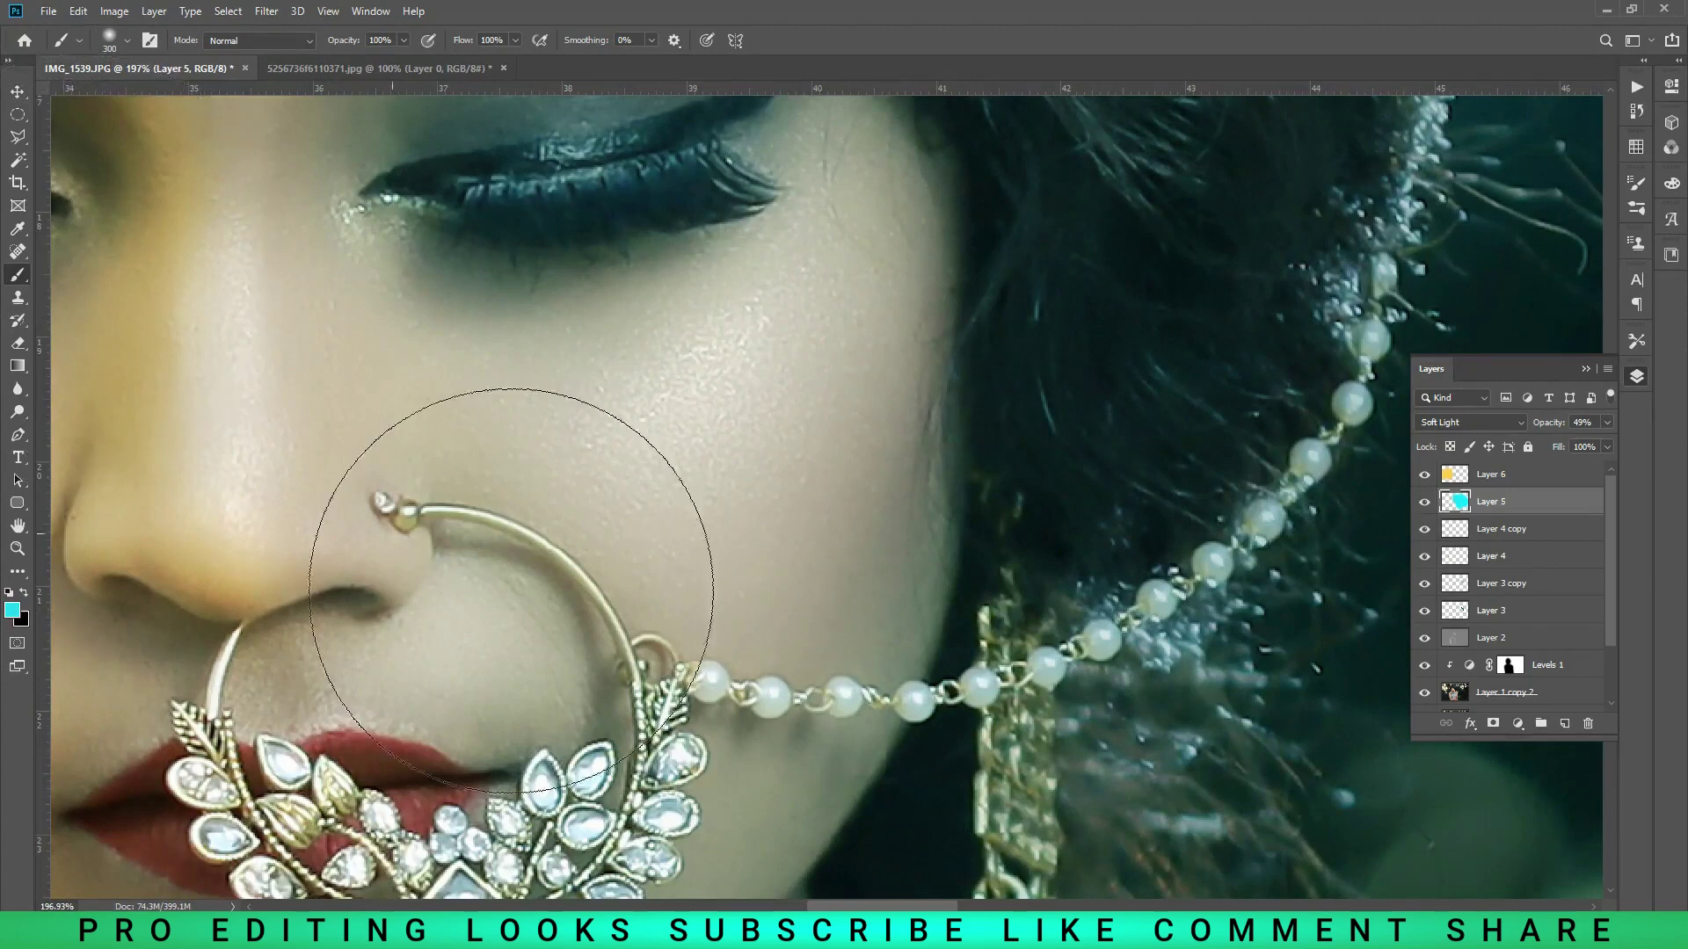
{"action": "left_click", "coordinate": [1496, 932]}
{"action": "right_click", "coordinate": [1512, 896]}
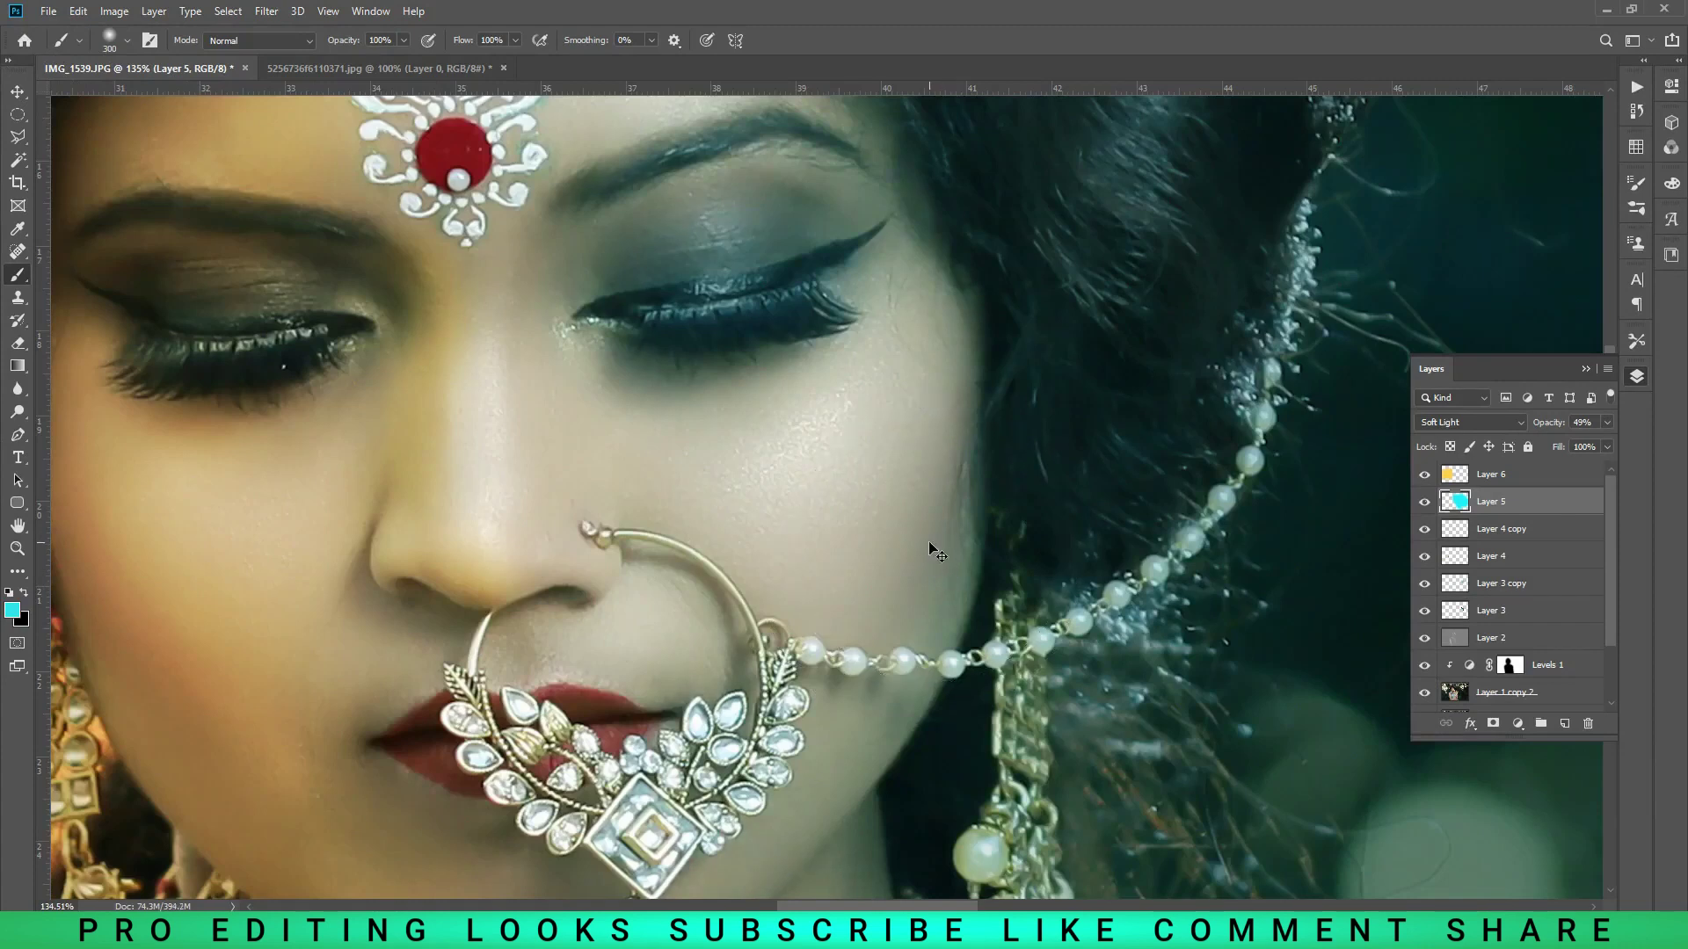
- Switch the foreground colour to a slightly darker cyan
{"action": "left_click", "coordinate": [12, 610]}
{"action": "left_click", "coordinate": [369, 224]}
{"action": "left_click", "coordinate": [578, 229]}
{"action": "scroll", "coordinate": [1046, 584], "scroll_direction": "down", "scroll_amount": 5}
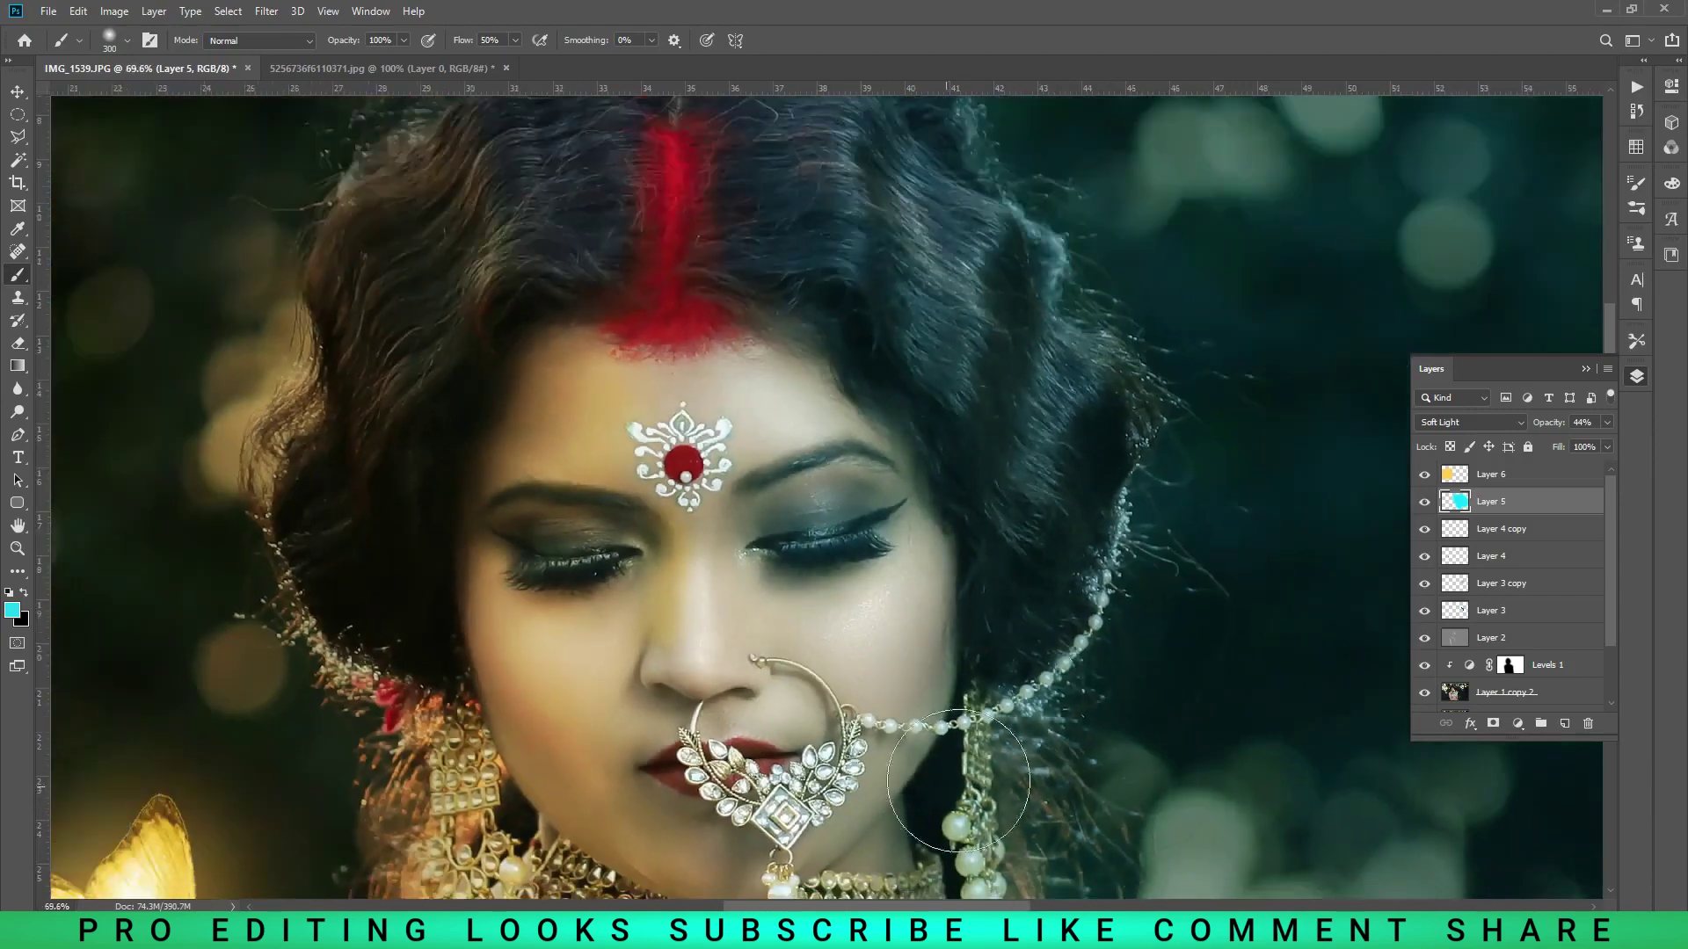
{"action": "scroll", "coordinate": [1016, 580], "scroll_direction": "down", "scroll_amount": 2}
{"action": "scroll", "coordinate": [879, 528], "scroll_direction": "down", "scroll_amount": 2}
{"action": "scroll", "coordinate": [744, 541], "scroll_direction": "down", "scroll_amount": 2}
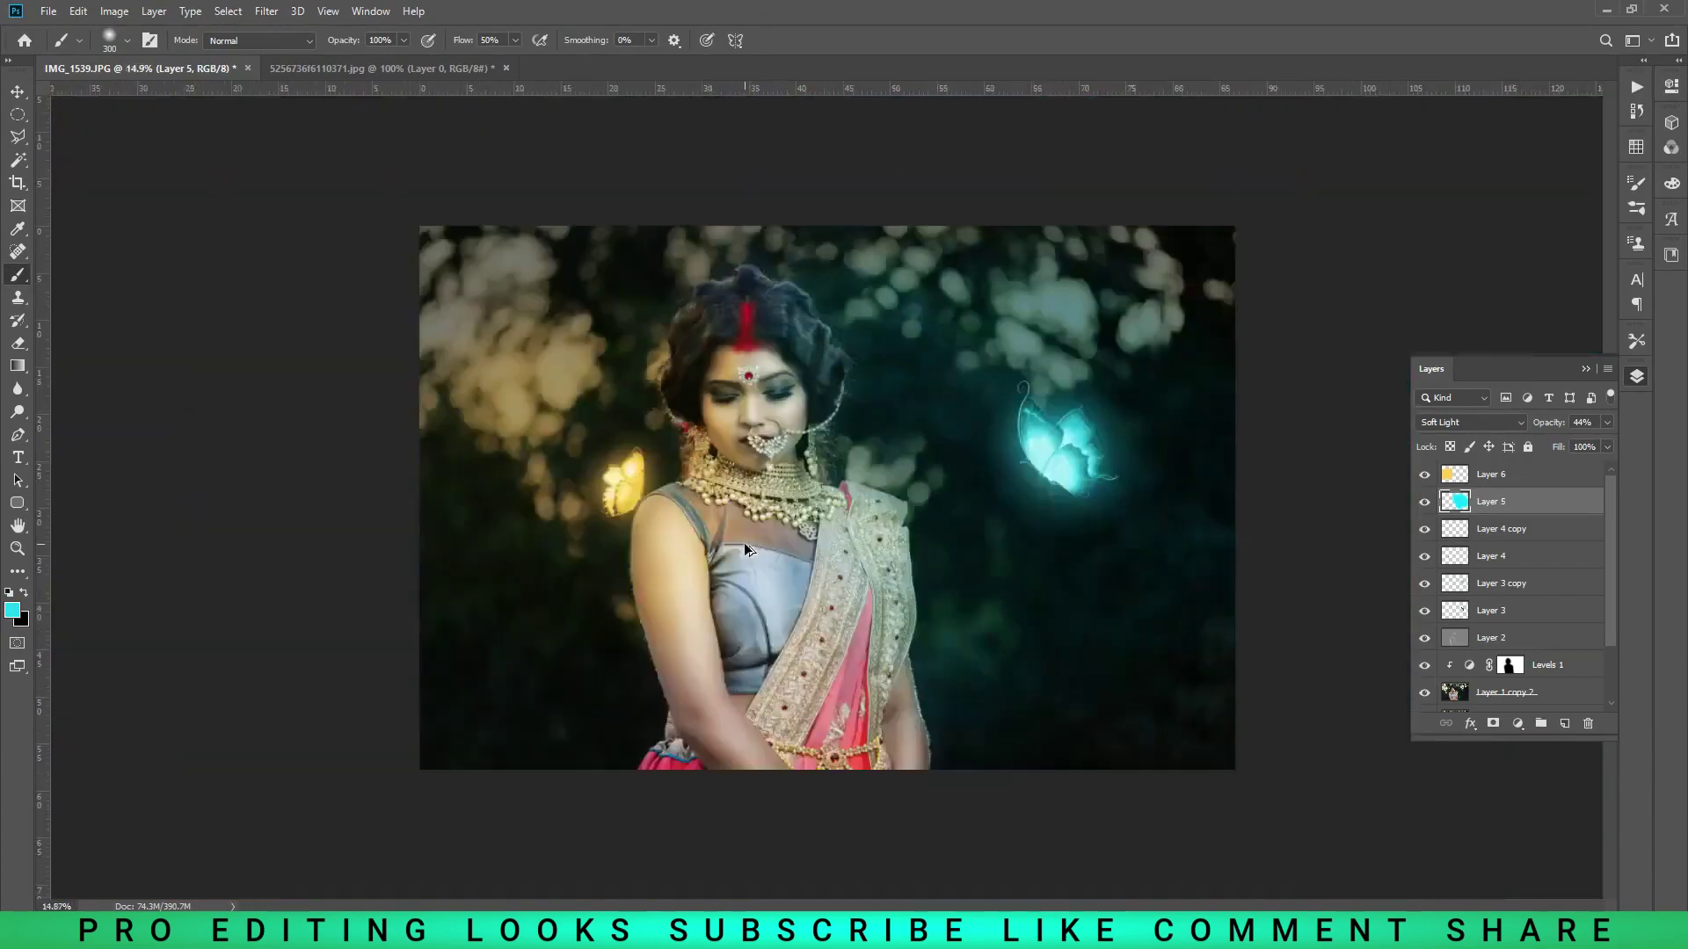
{"action": "scroll", "coordinate": [744, 542], "scroll_direction": "up", "scroll_amount": 1}
{"action": "left_click", "coordinate": [16, 94]}
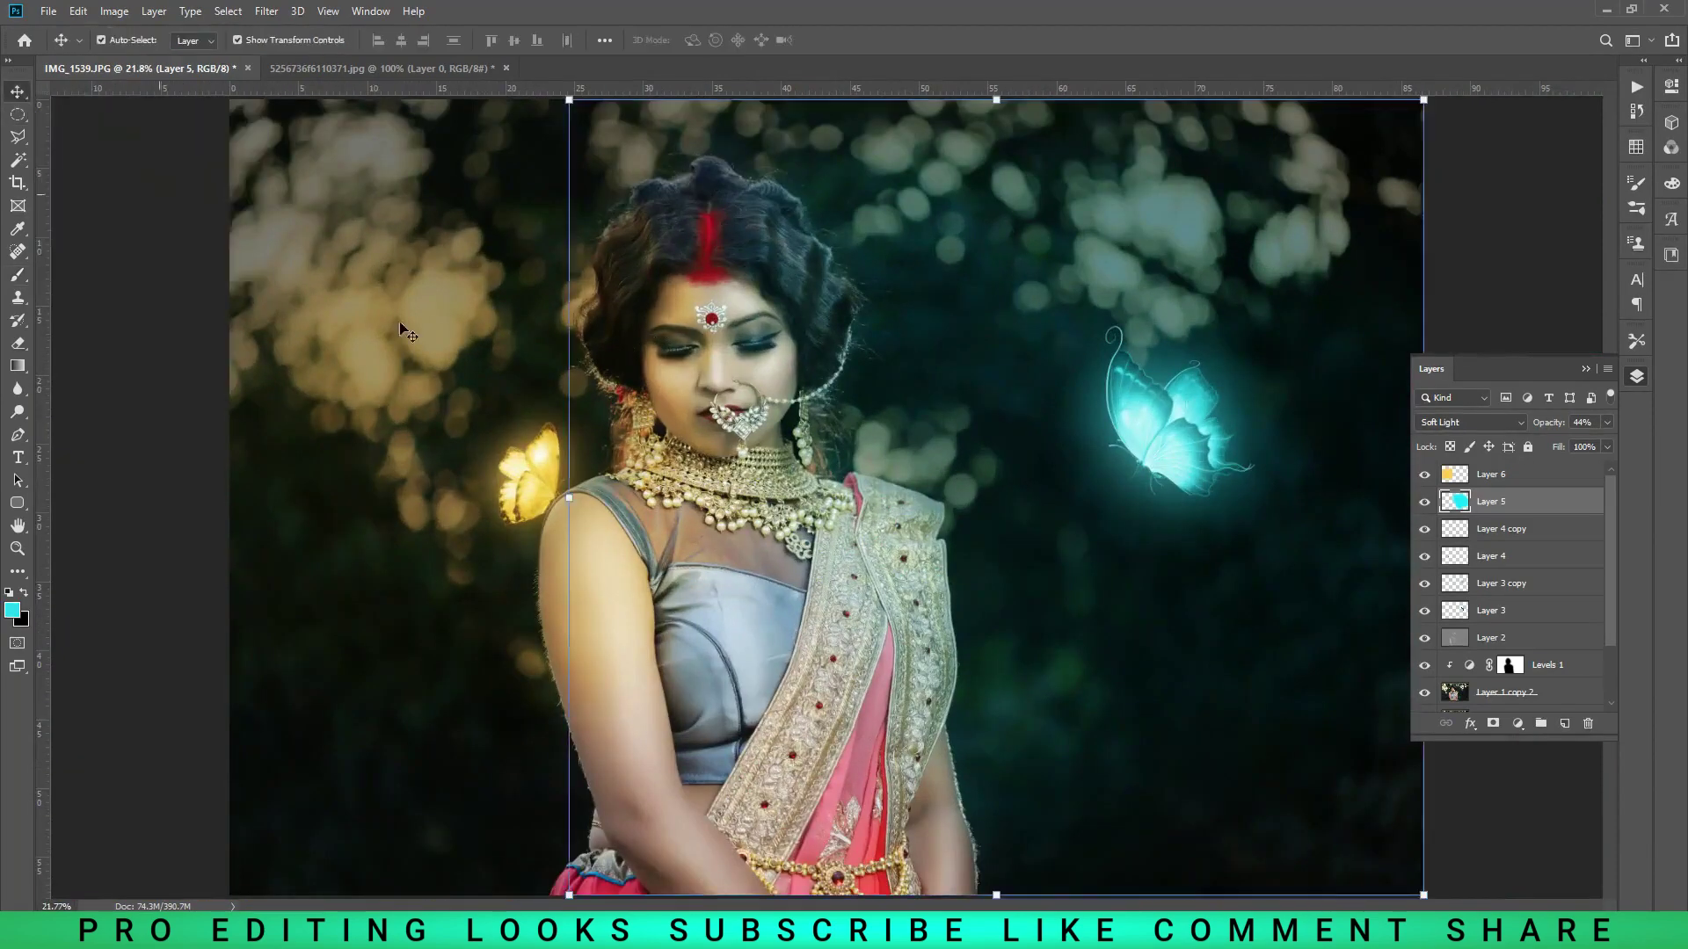
- Target Layer 6 and sample yellow from the gold butterfly as the paint colour
{"action": "left_click", "coordinate": [1541, 476]}
{"action": "left_click", "coordinate": [12, 609]}
{"action": "left_click_drag", "start_coordinate": [593, 166], "coordinate": [1090, 203]}
{"action": "left_click", "coordinate": [549, 470]}
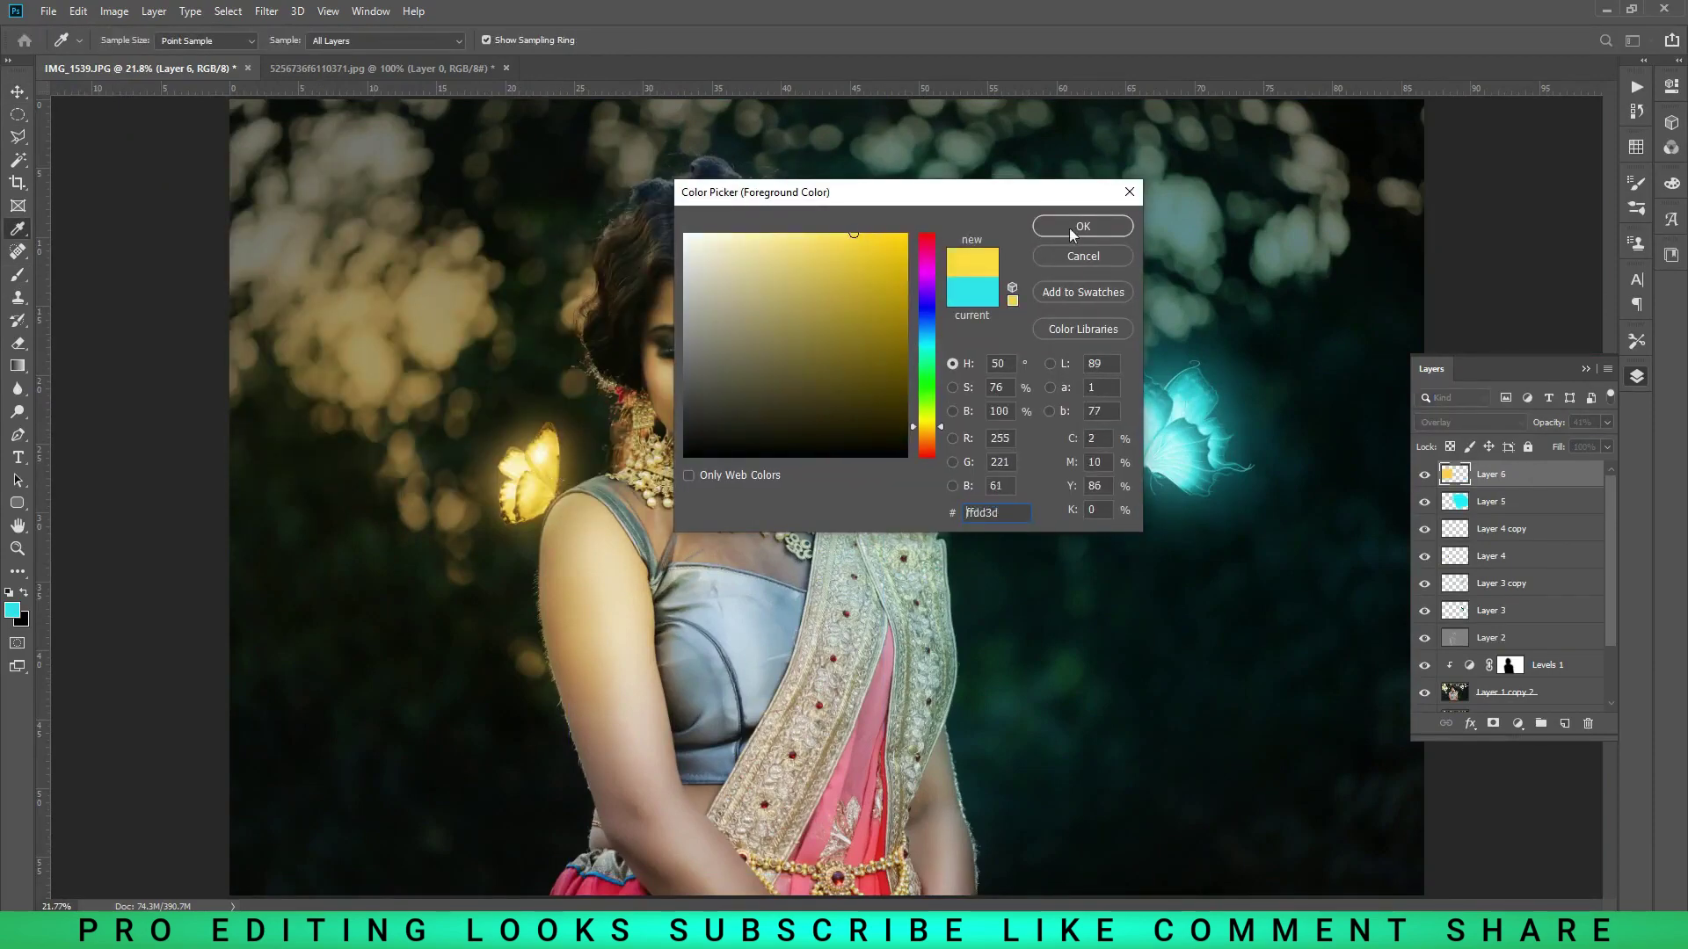
{"action": "left_click", "coordinate": [1072, 226]}
{"action": "key", "text": "b"}
- Paint a warm yellow tint on the nose with a size-100 brush
{"action": "scroll", "coordinate": [784, 434], "scroll_direction": "up", "scroll_amount": 10}
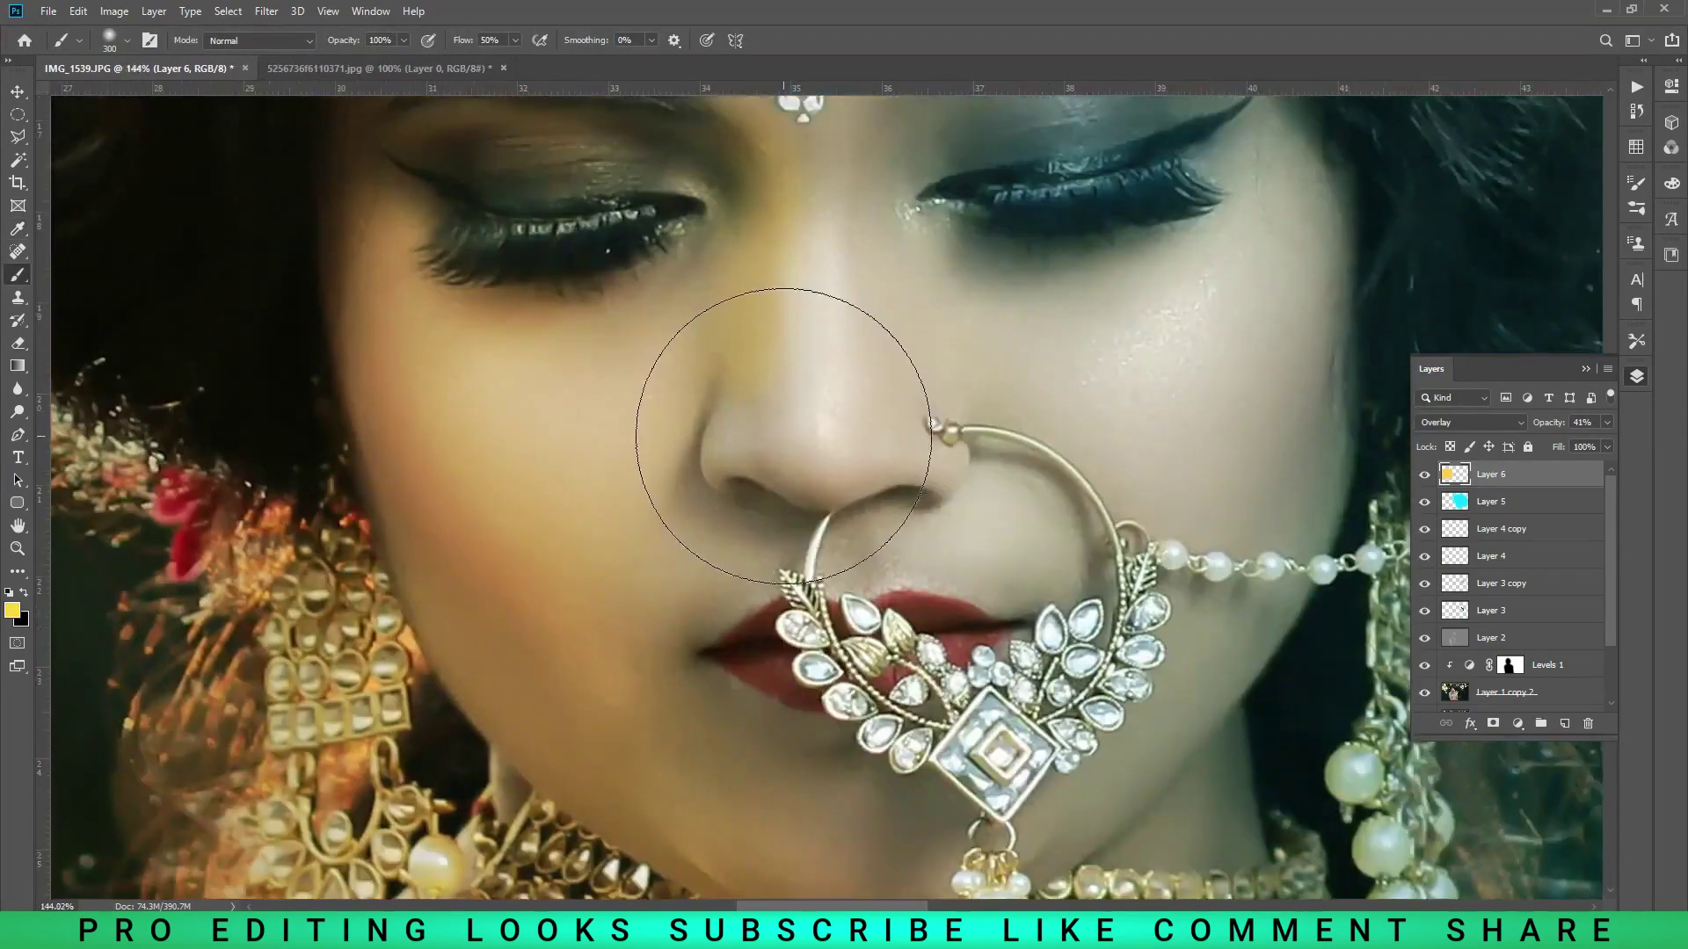
{"action": "scroll", "coordinate": [784, 435], "scroll_direction": "up", "scroll_amount": 2}
{"action": "key", "text": "bracketleft"}
{"action": "key", "text": "bracketleft"}
{"action": "key", "text": "bracketleft"}
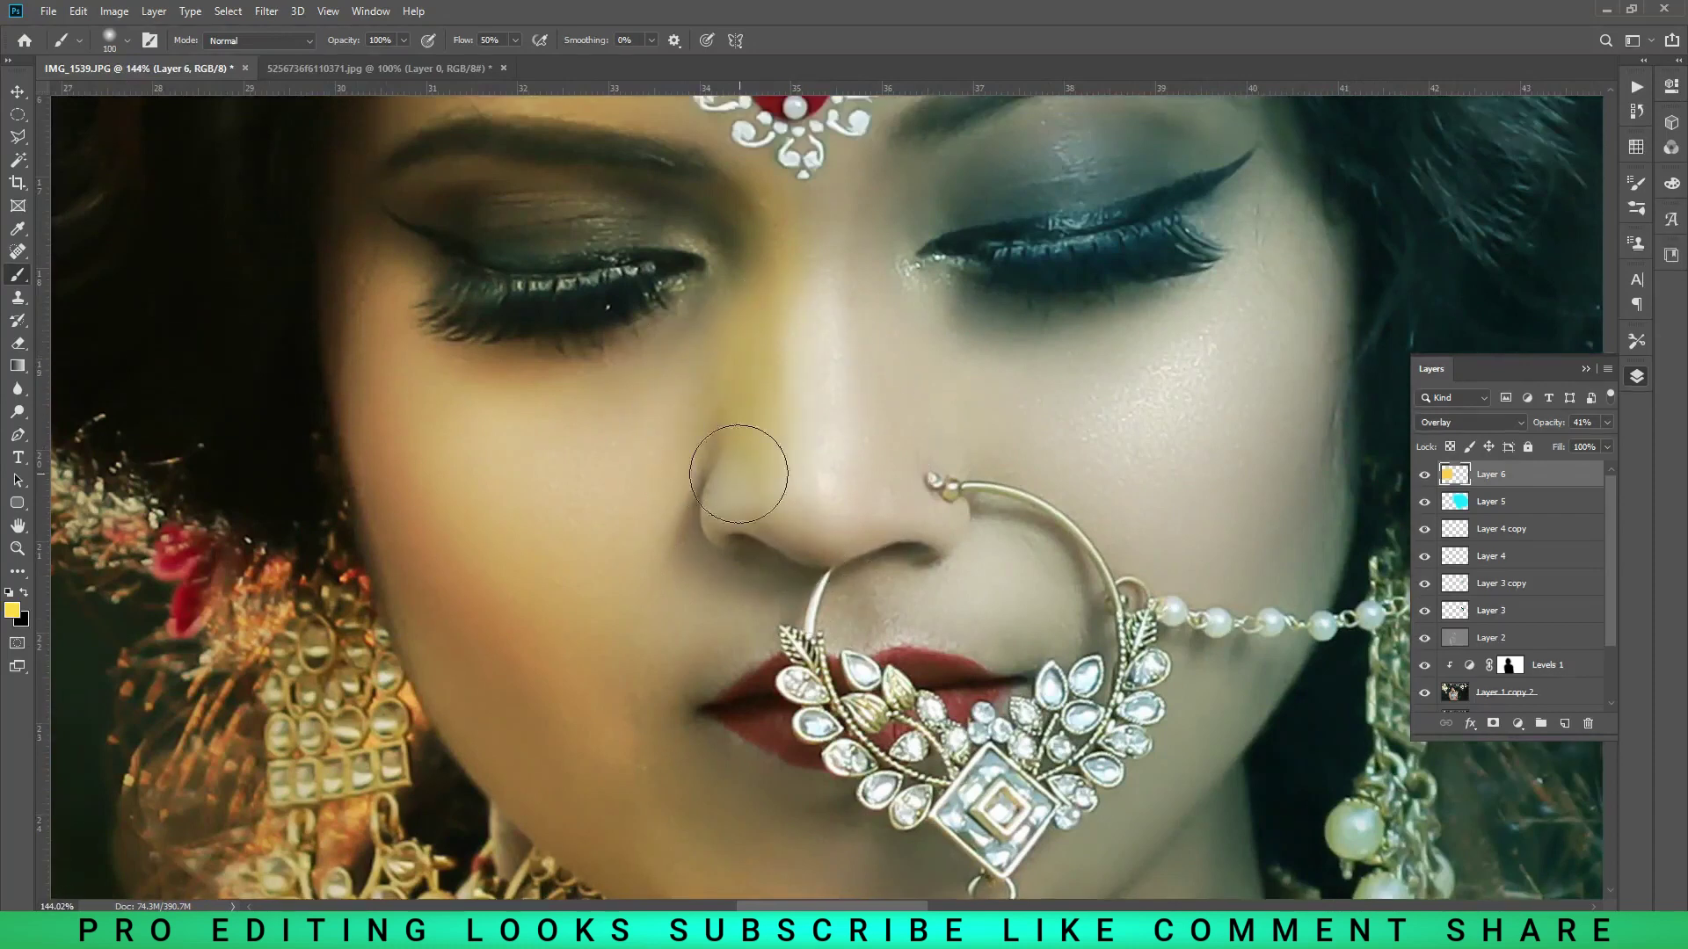
{"action": "left_click_drag", "start_coordinate": [745, 481], "coordinate": [747, 492]}
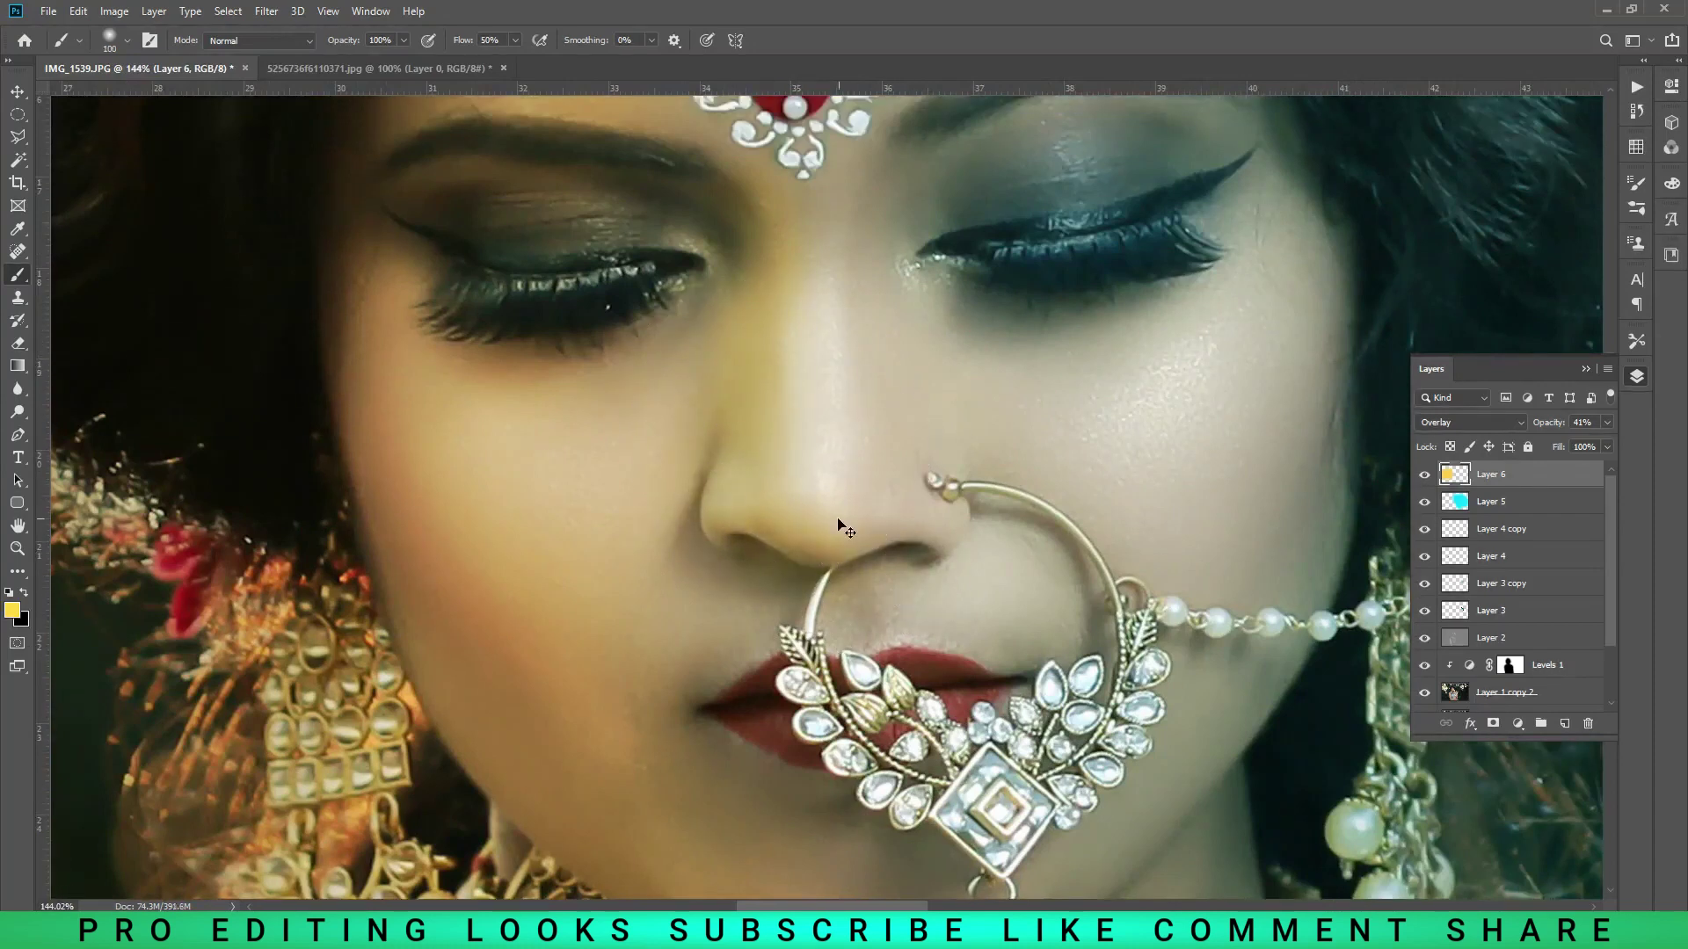
{"action": "key", "text": "ctrl+z"}
{"action": "left_click_drag", "start_coordinate": [751, 474], "coordinate": [879, 519]}
{"action": "scroll", "coordinate": [726, 695], "scroll_direction": "down", "scroll_amount": 1}
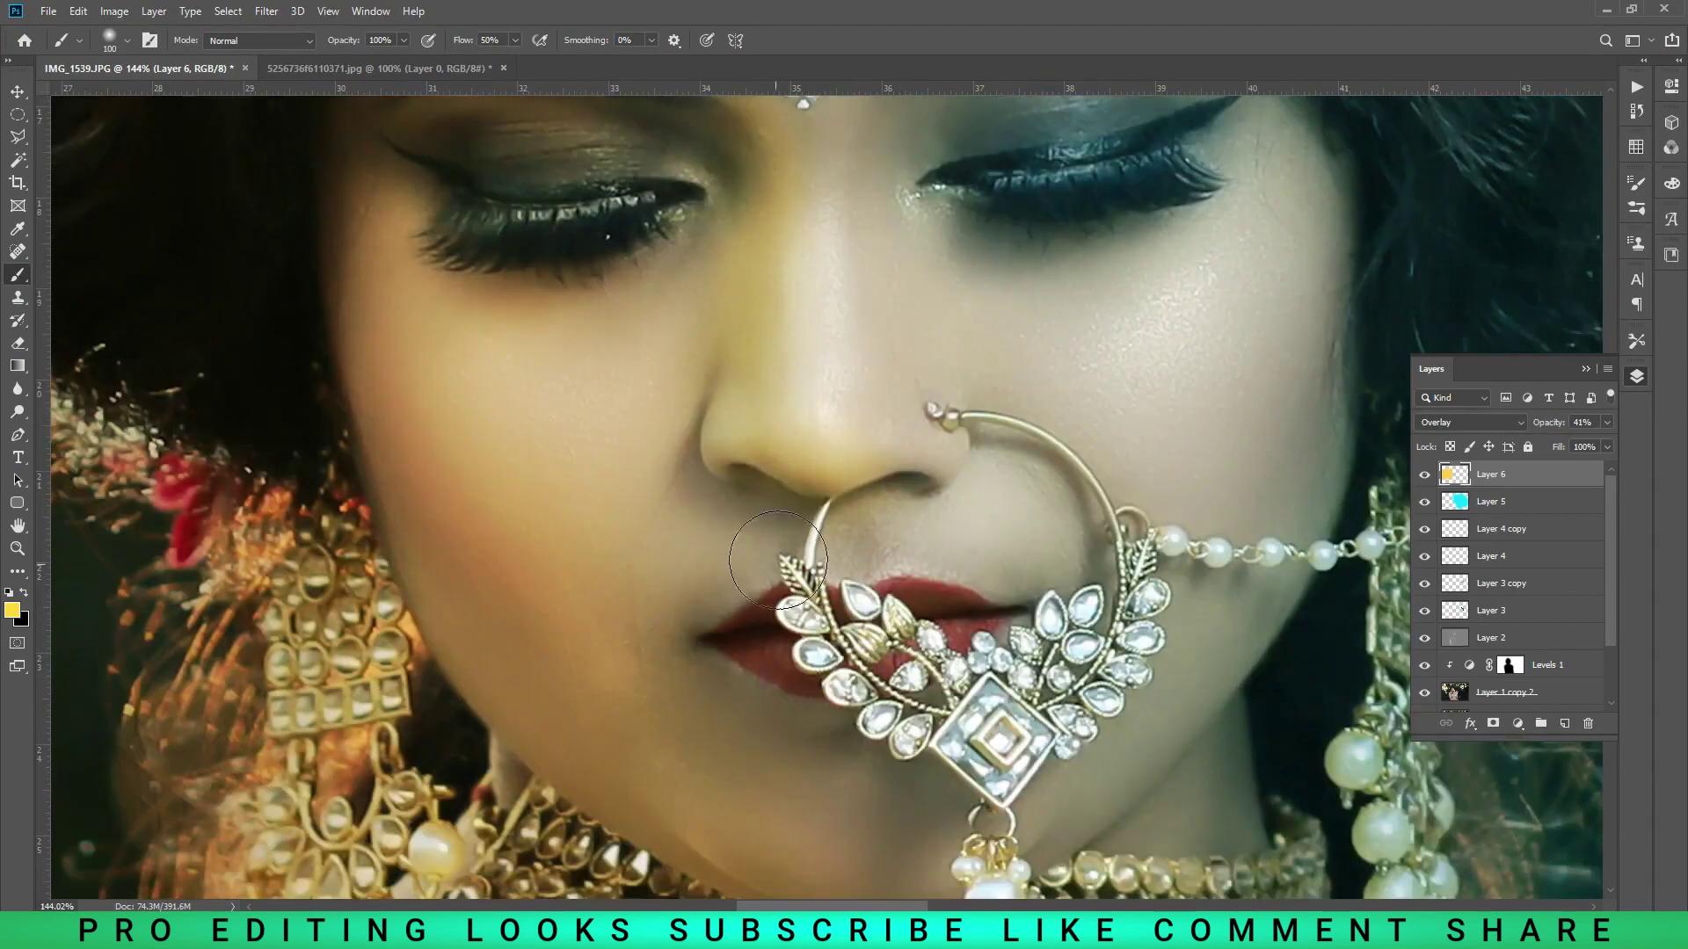
{"action": "scroll", "coordinate": [743, 747], "scroll_direction": "down", "scroll_amount": 1}
- Paint a soft yellow glow along the upper arm with a size-250 brush, then target Layer 5
{"action": "scroll", "coordinate": [774, 729], "scroll_direction": "down", "scroll_amount": 5}
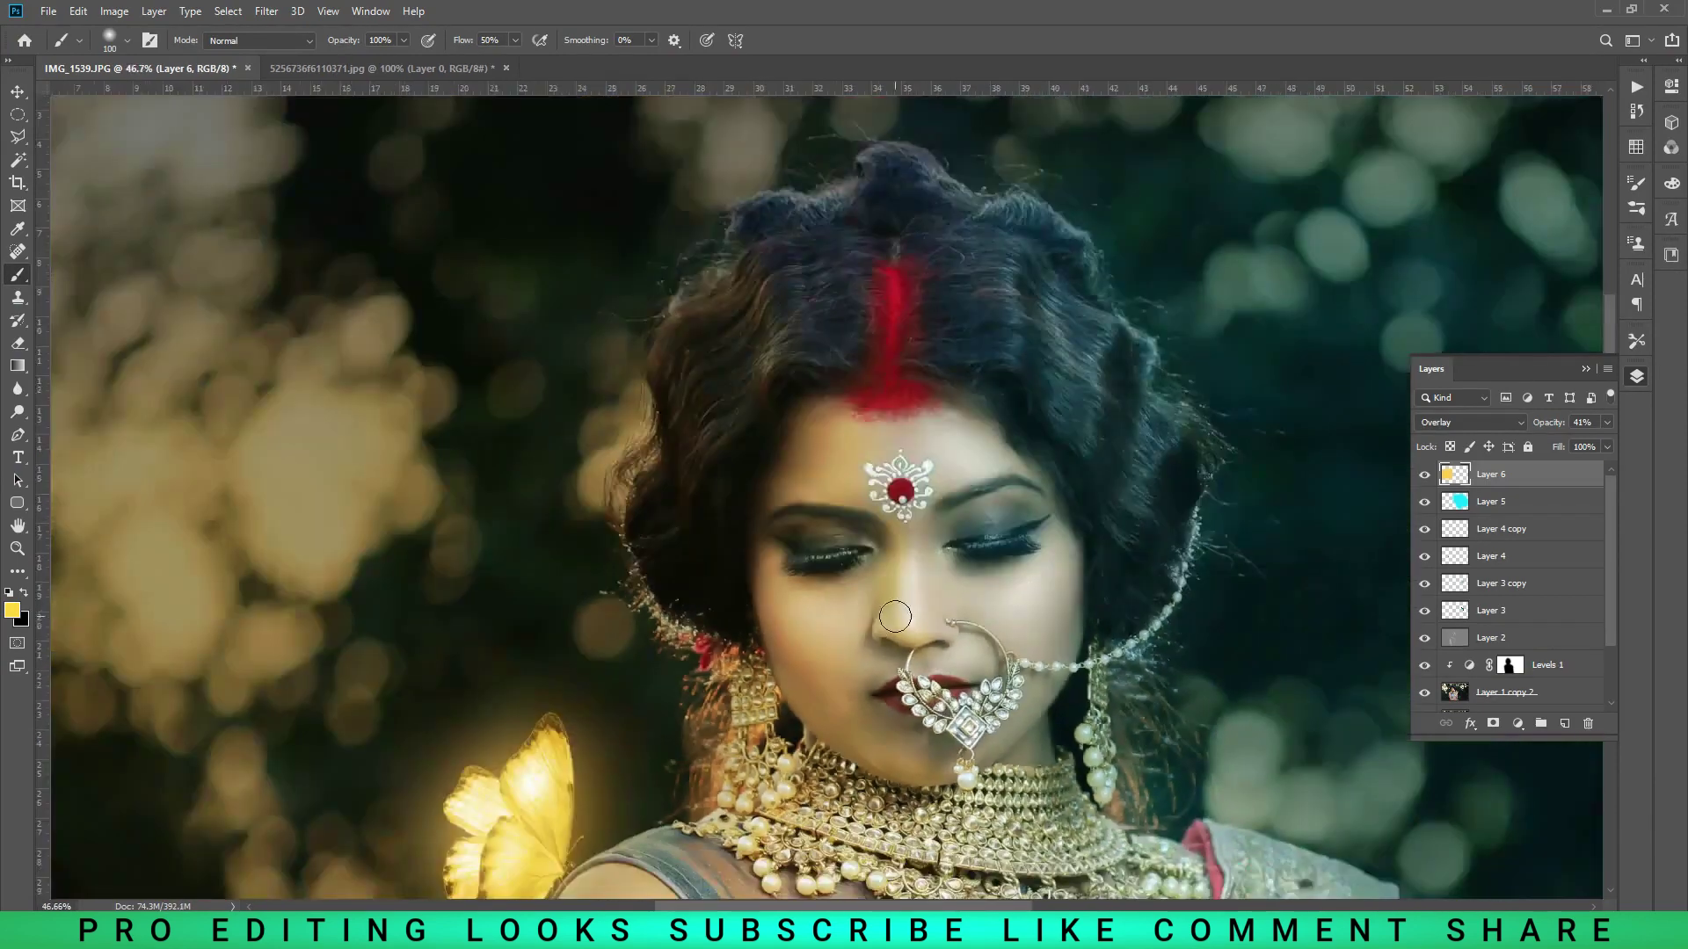
{"action": "scroll", "coordinate": [833, 656], "scroll_direction": "up", "scroll_amount": 2}
{"action": "scroll", "coordinate": [818, 616], "scroll_direction": "up", "scroll_amount": 1}
{"action": "scroll", "coordinate": [806, 587], "scroll_direction": "down", "scroll_amount": 2}
{"action": "scroll", "coordinate": [791, 607], "scroll_direction": "down", "scroll_amount": 2}
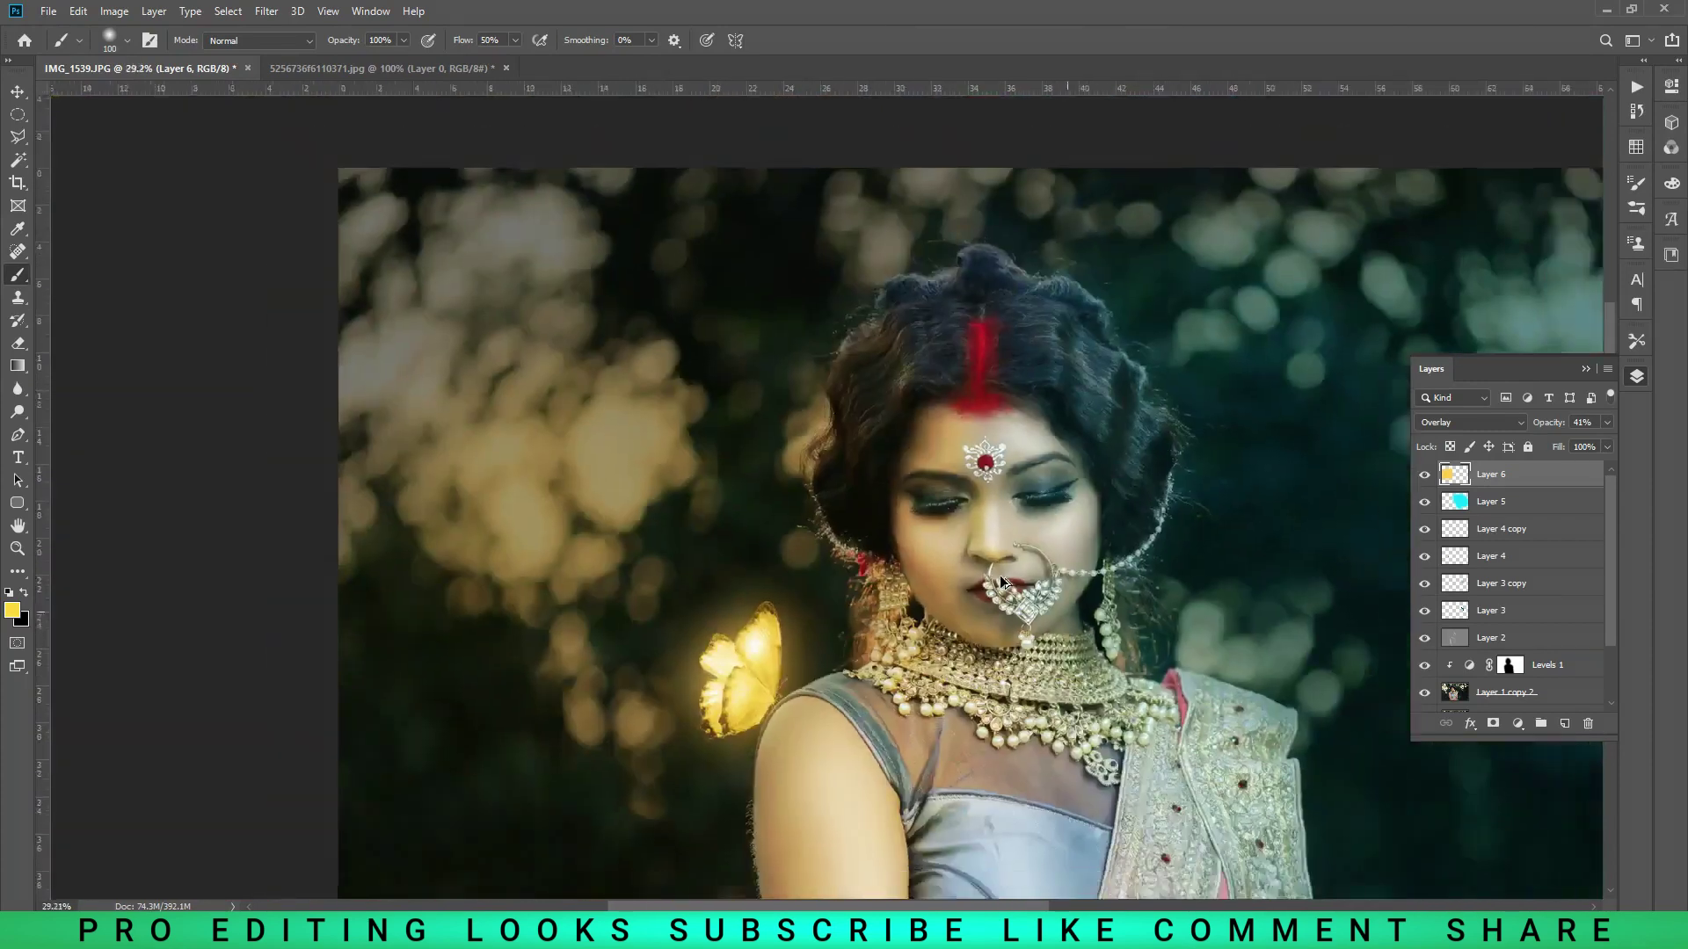
{"action": "scroll", "coordinate": [584, 622], "scroll_direction": "down", "scroll_amount": 1}
{"action": "scroll", "coordinate": [599, 543], "scroll_direction": "up", "scroll_amount": 3}
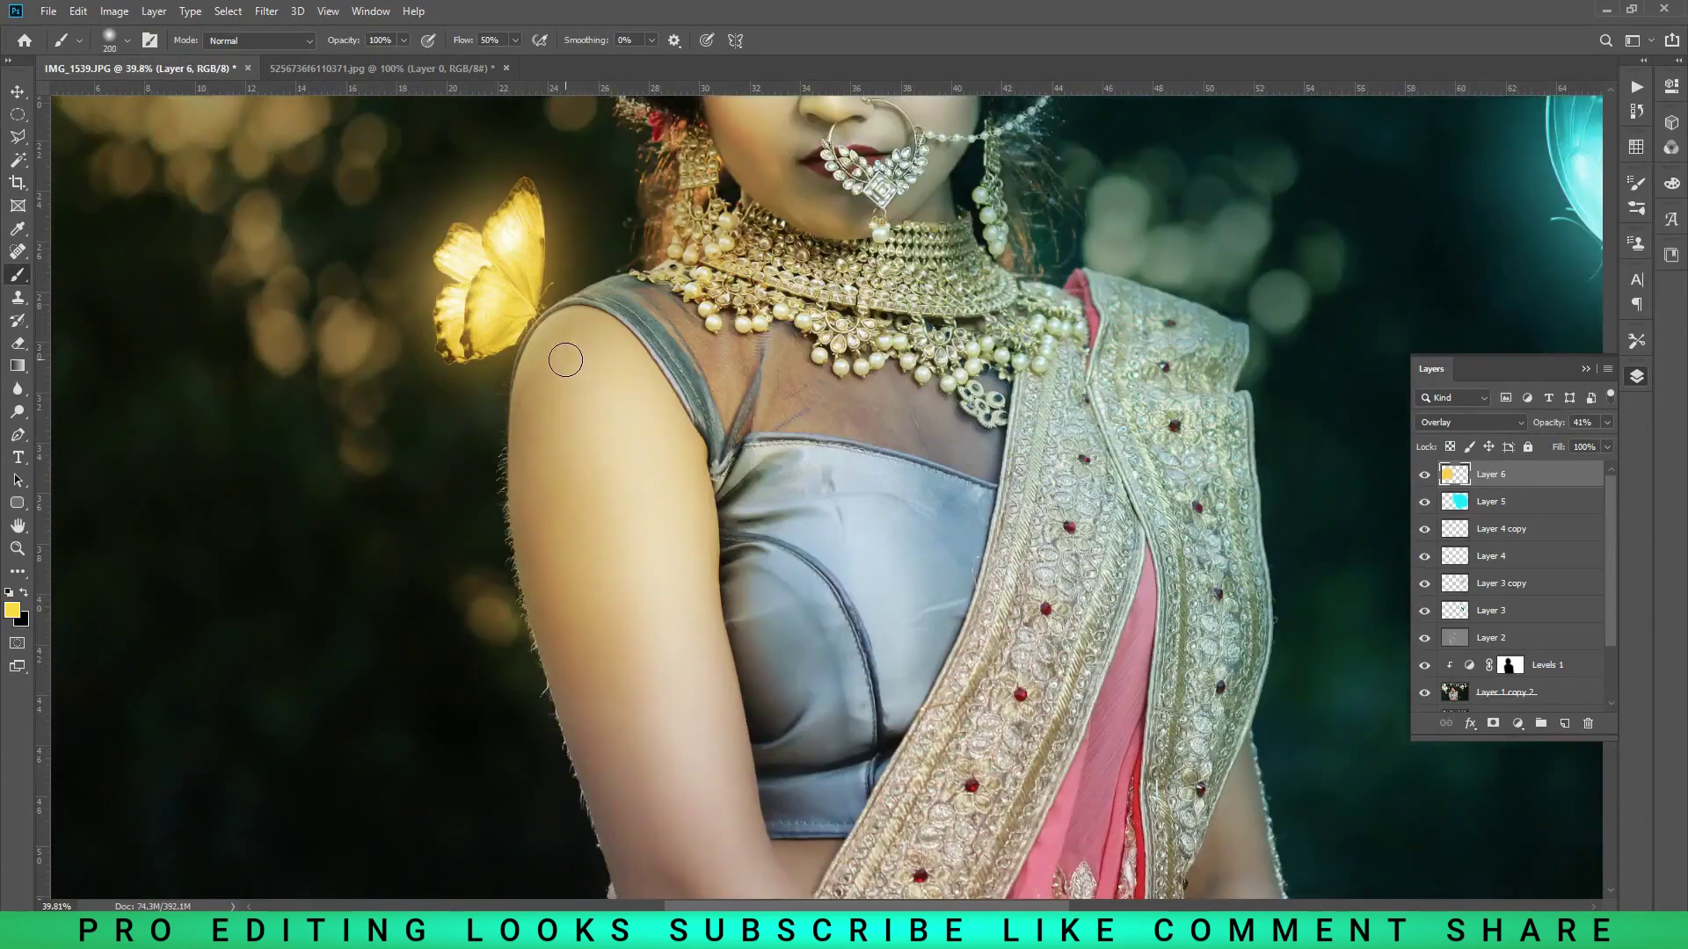
{"action": "key", "text": "bracketright"}
{"action": "left_click_drag", "start_coordinate": [535, 479], "coordinate": [564, 610]}
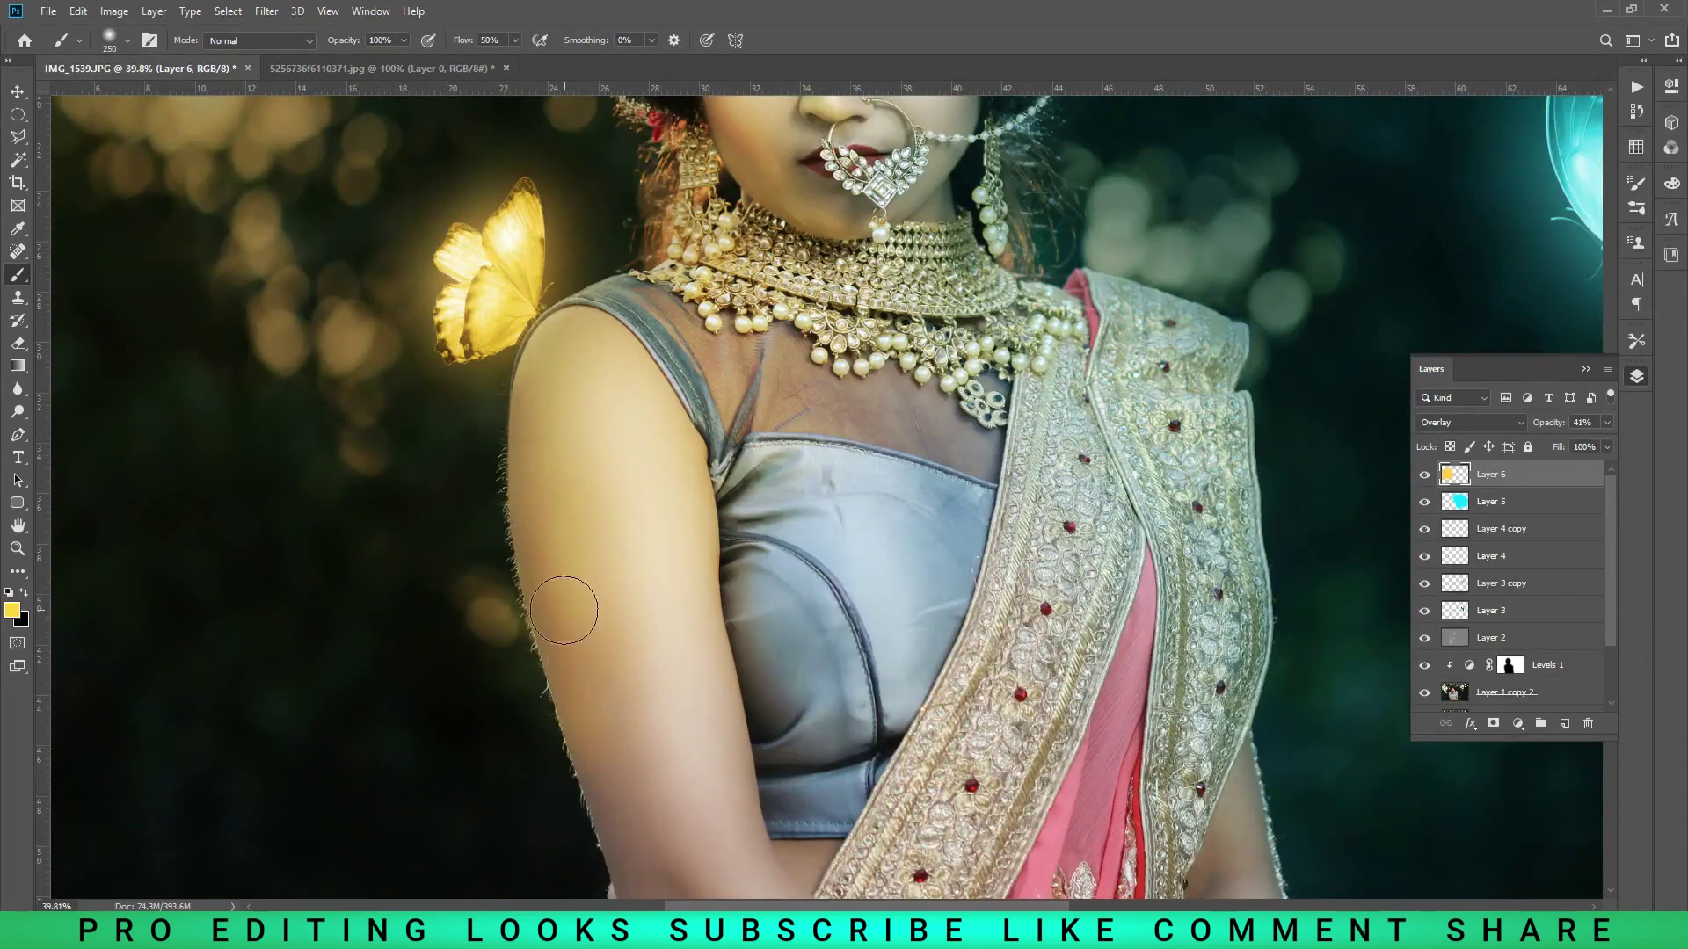
{"action": "scroll", "coordinate": [703, 598], "scroll_direction": "down", "scroll_amount": 2}
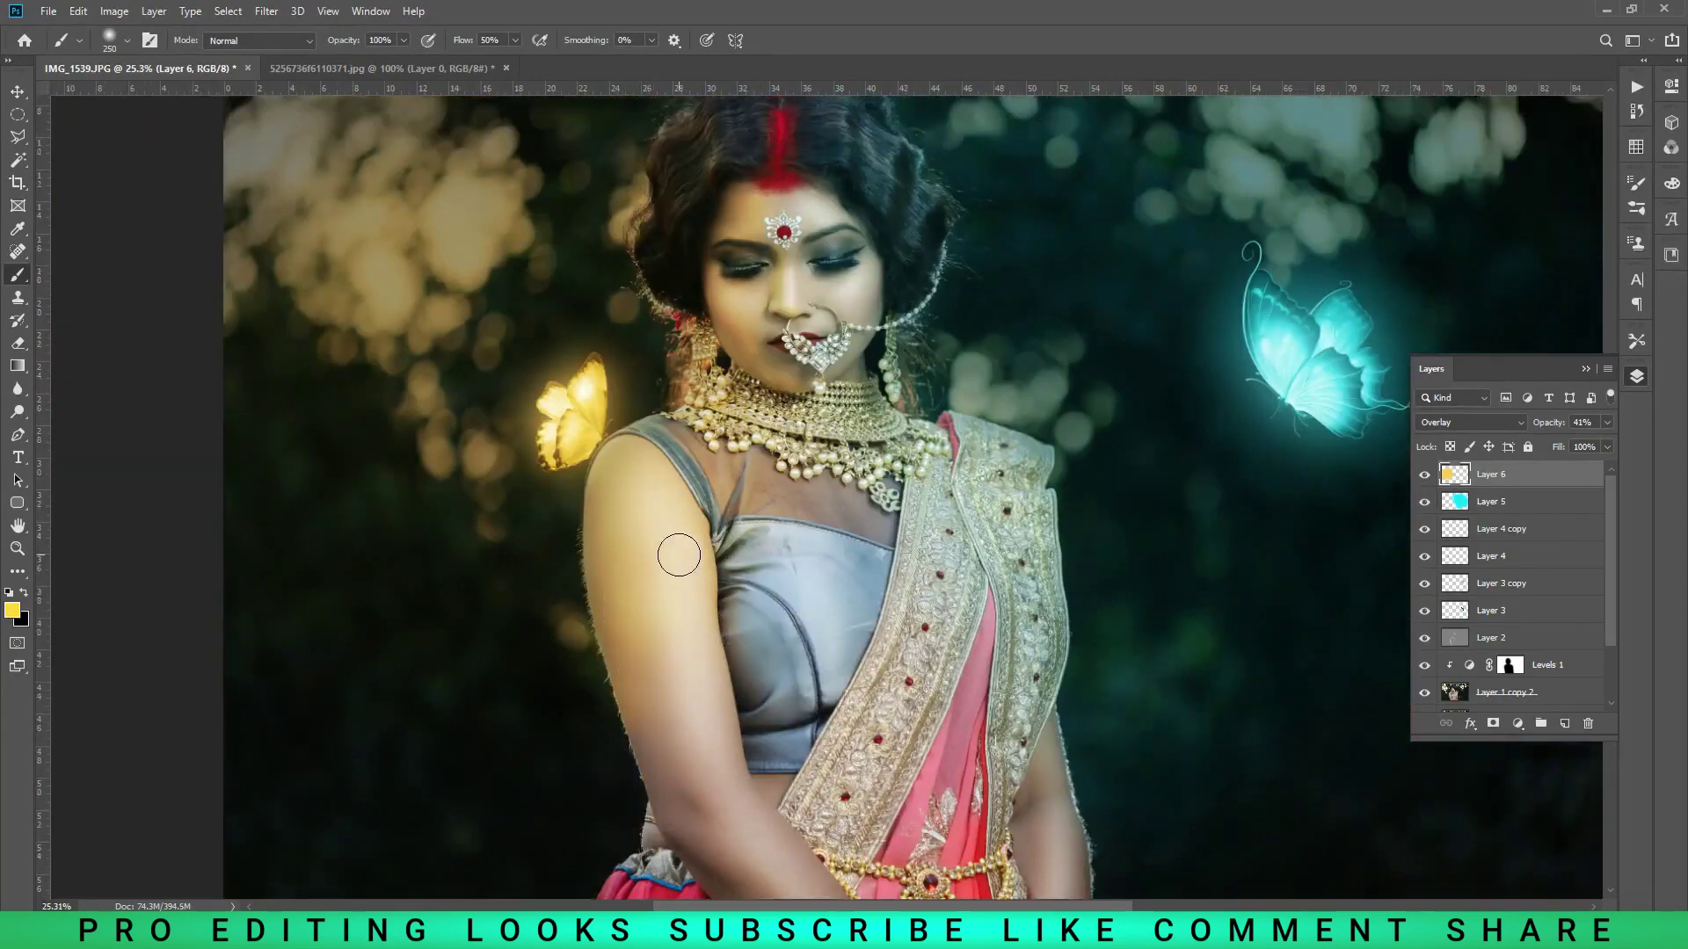
{"action": "scroll", "coordinate": [668, 527], "scroll_direction": "up", "scroll_amount": 2}
{"action": "scroll", "coordinate": [749, 483], "scroll_direction": "down", "scroll_amount": 2}
{"action": "scroll", "coordinate": [751, 490], "scroll_direction": "down", "scroll_amount": 3}
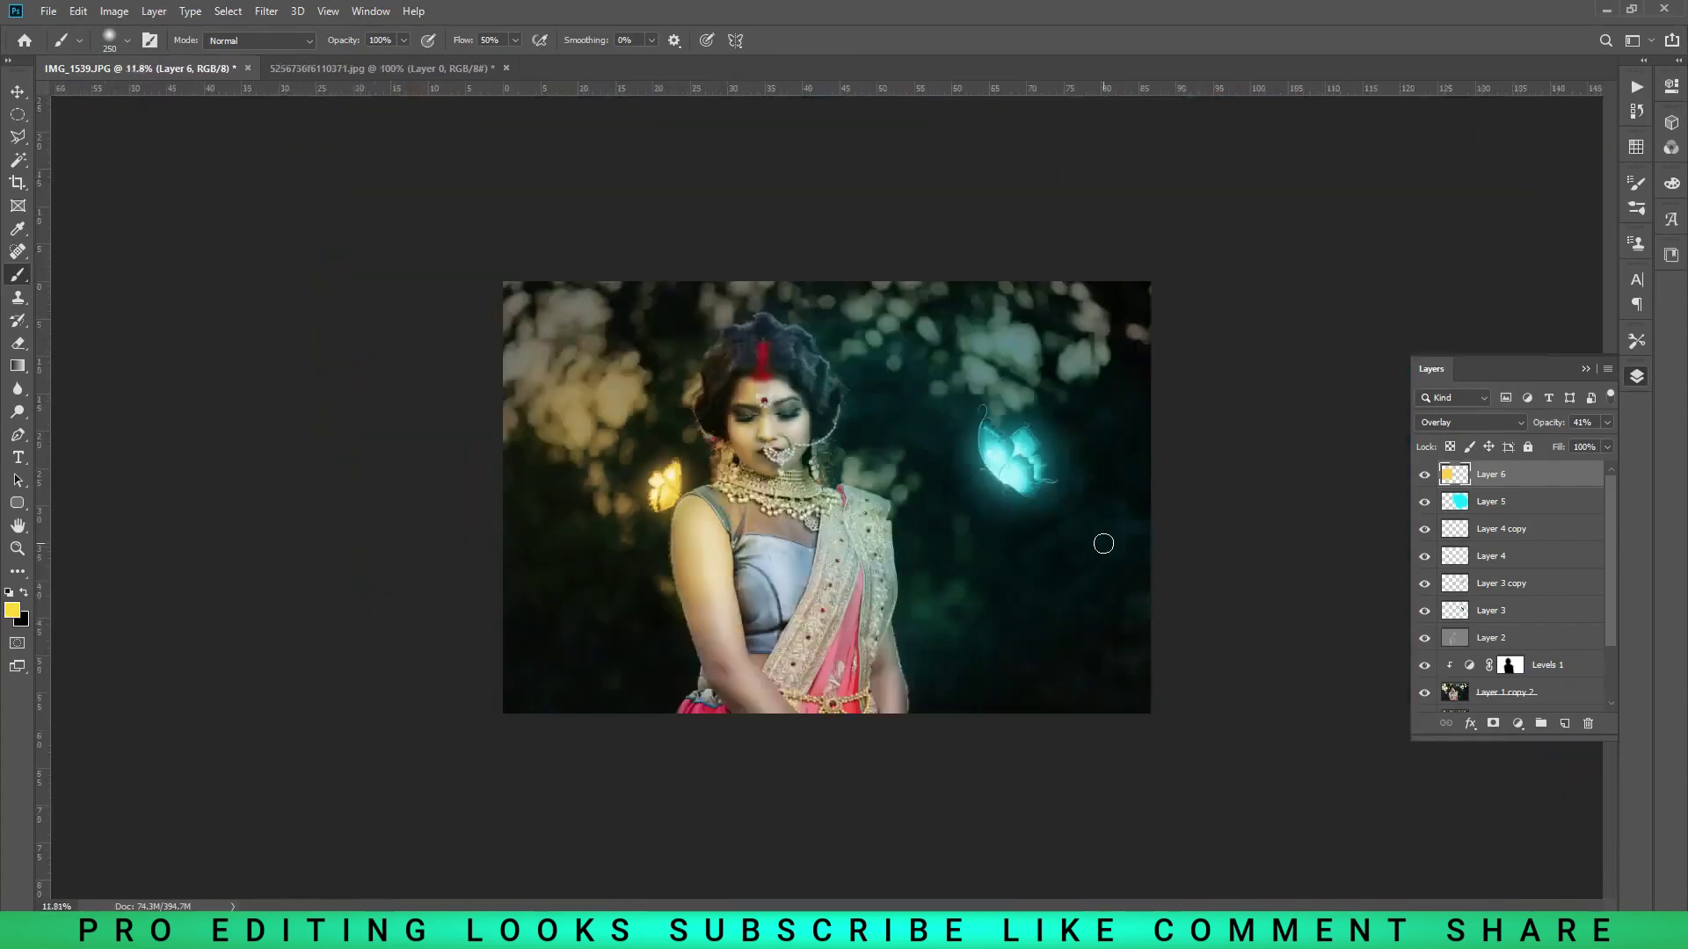
{"action": "scroll", "coordinate": [797, 466], "scroll_direction": "up", "scroll_amount": 2}
{"action": "scroll", "coordinate": [758, 447], "scroll_direction": "up", "scroll_amount": 1}
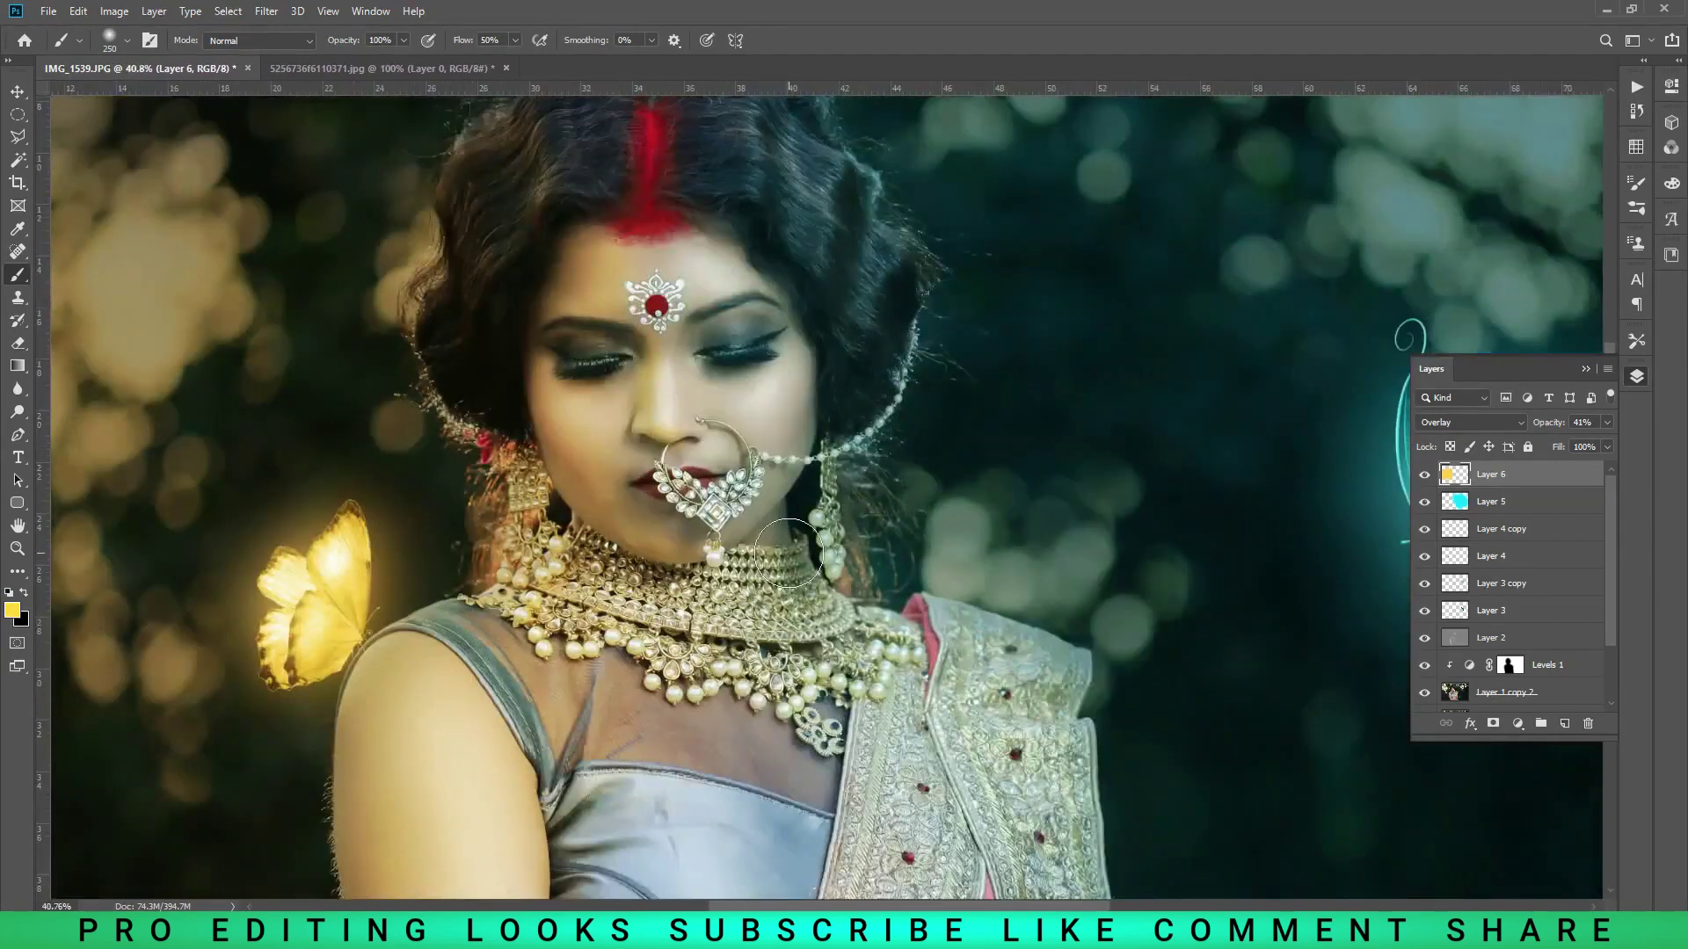
{"action": "scroll", "coordinate": [758, 447], "scroll_direction": "up", "scroll_amount": 1}
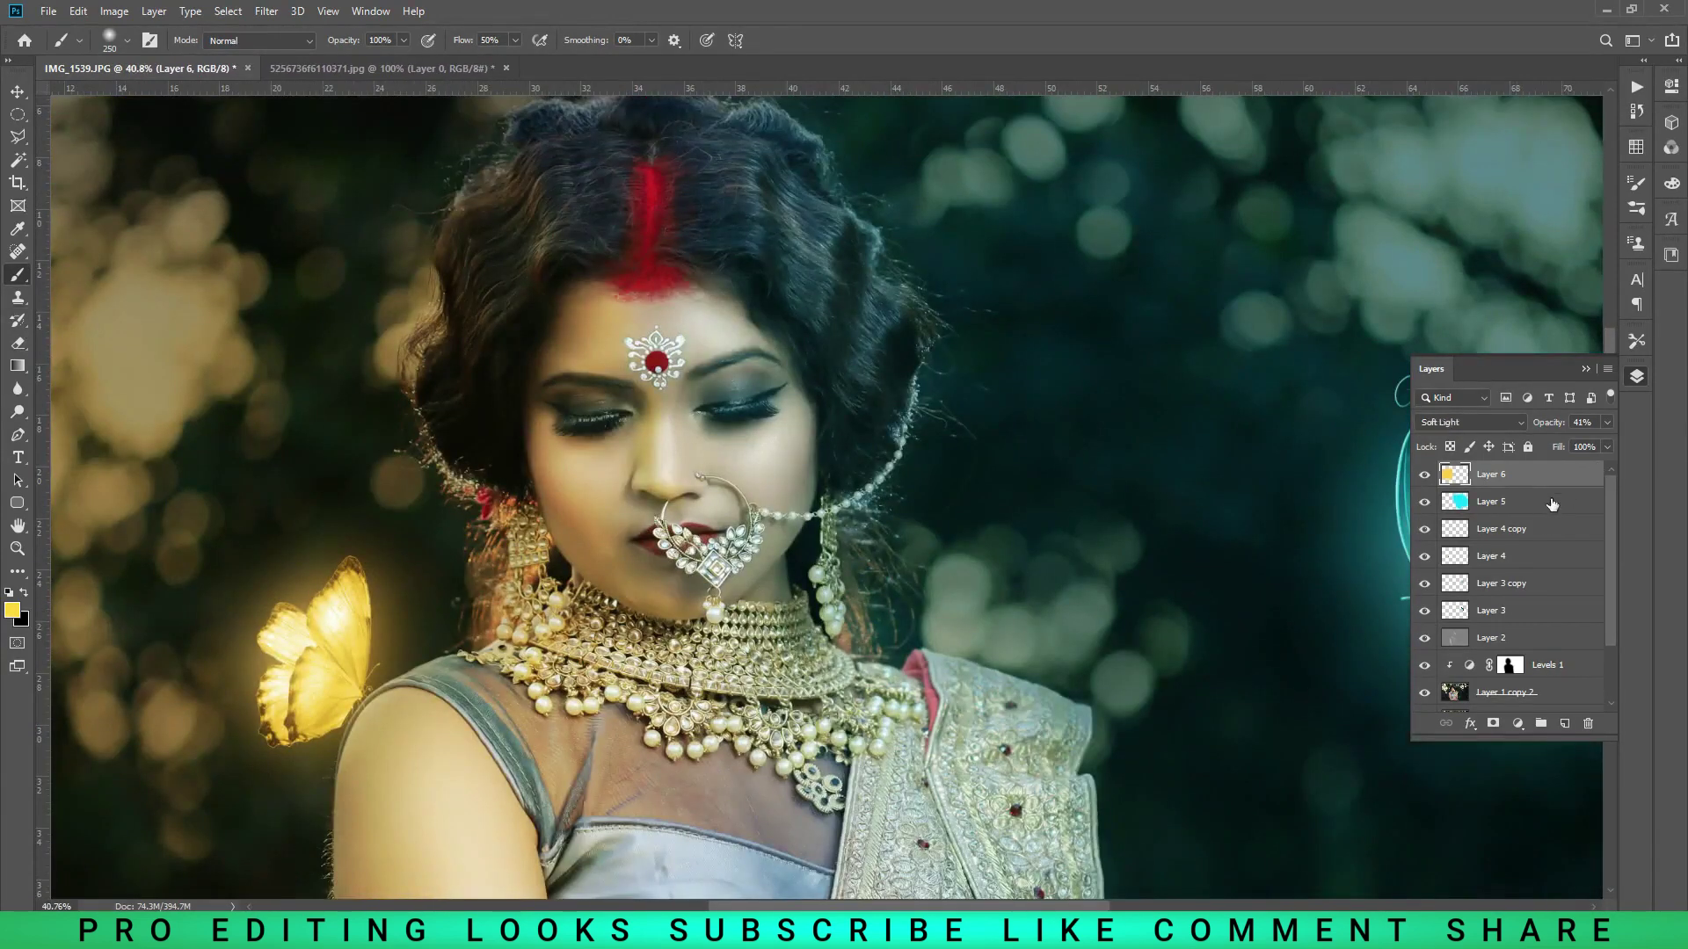
{"action": "key", "text": "alt+bracketleft"}
{"action": "left_click", "coordinate": [11, 609]}
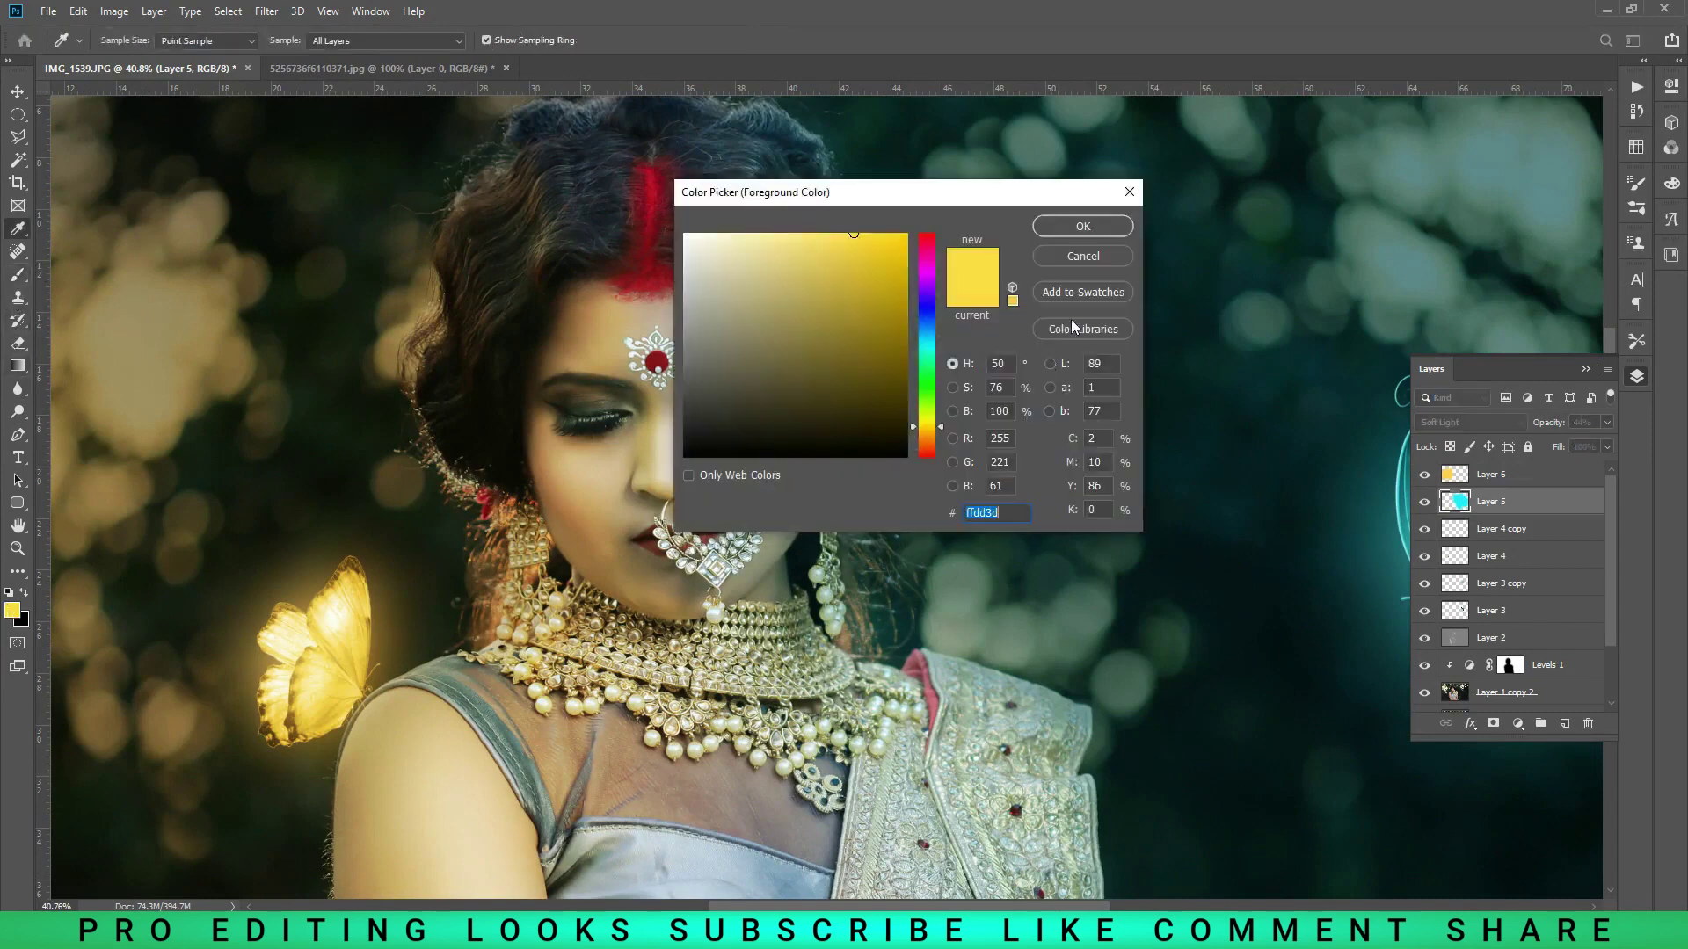
- Sample a cyan shade from the cyan butterfly as the foreground colour
{"action": "left_click", "coordinate": [1129, 192]}
{"action": "scroll", "coordinate": [1236, 565], "scroll_direction": "down", "scroll_amount": 1}
{"action": "scroll", "coordinate": [1254, 672], "scroll_direction": "down", "scroll_amount": 1}
{"action": "left_click_drag", "start_coordinate": [1254, 672], "coordinate": [1155, 671]}
{"action": "left_click", "coordinate": [12, 610]}
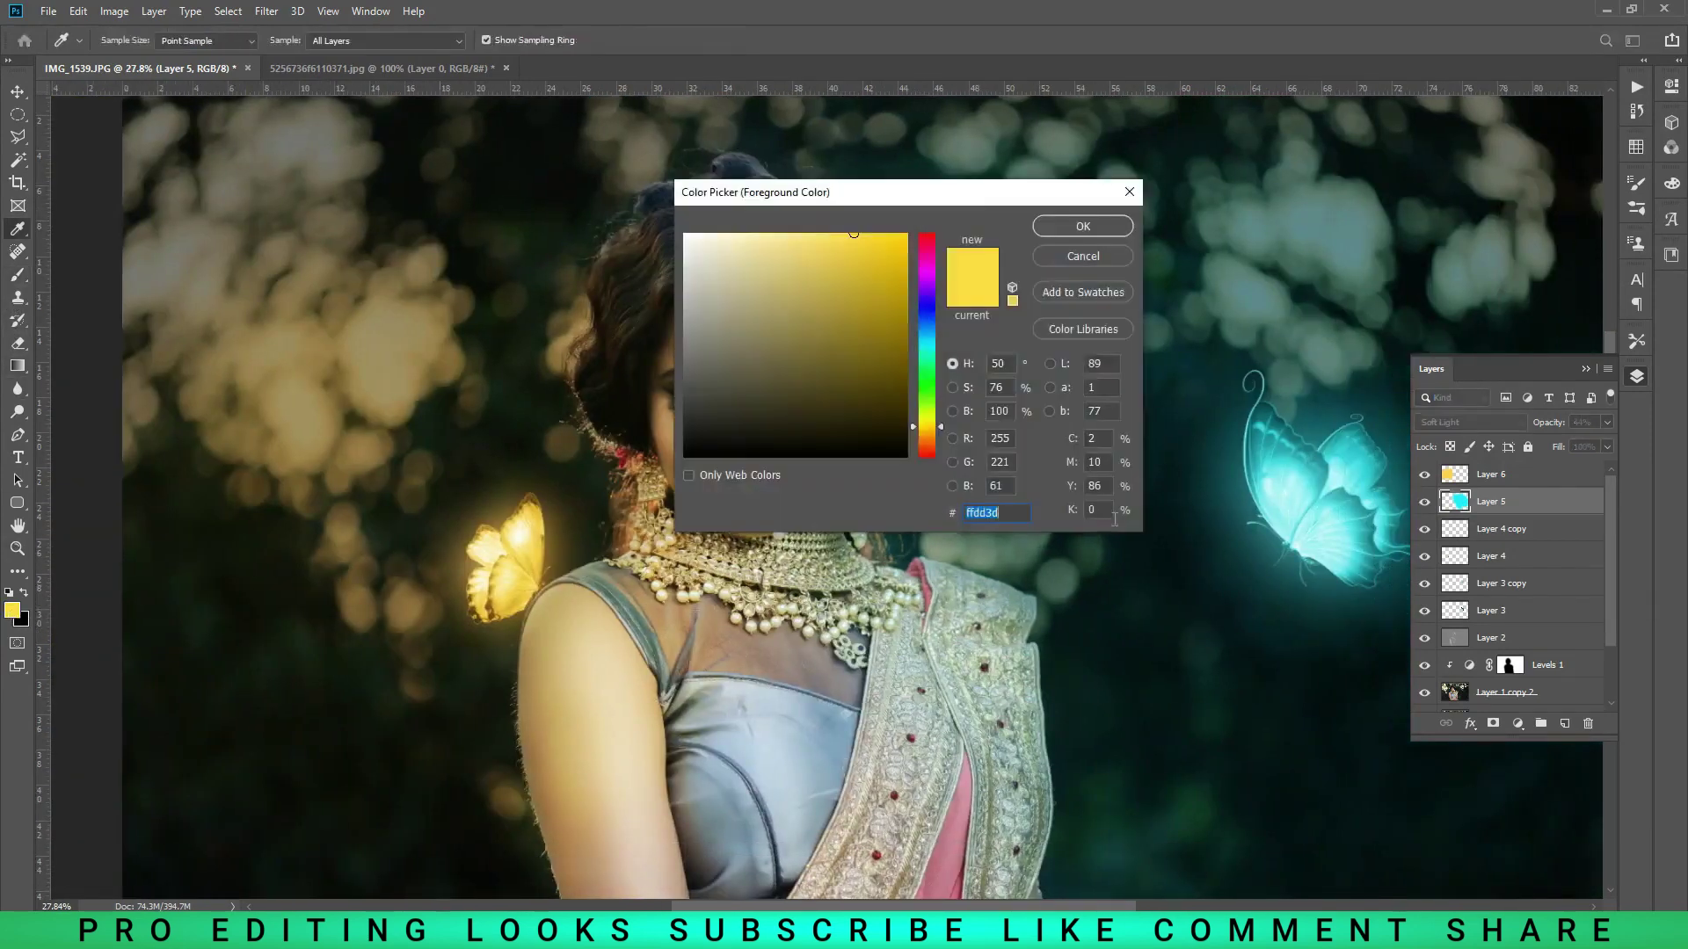
{"action": "left_click", "coordinate": [1309, 470]}
{"action": "left_click", "coordinate": [1084, 226]}
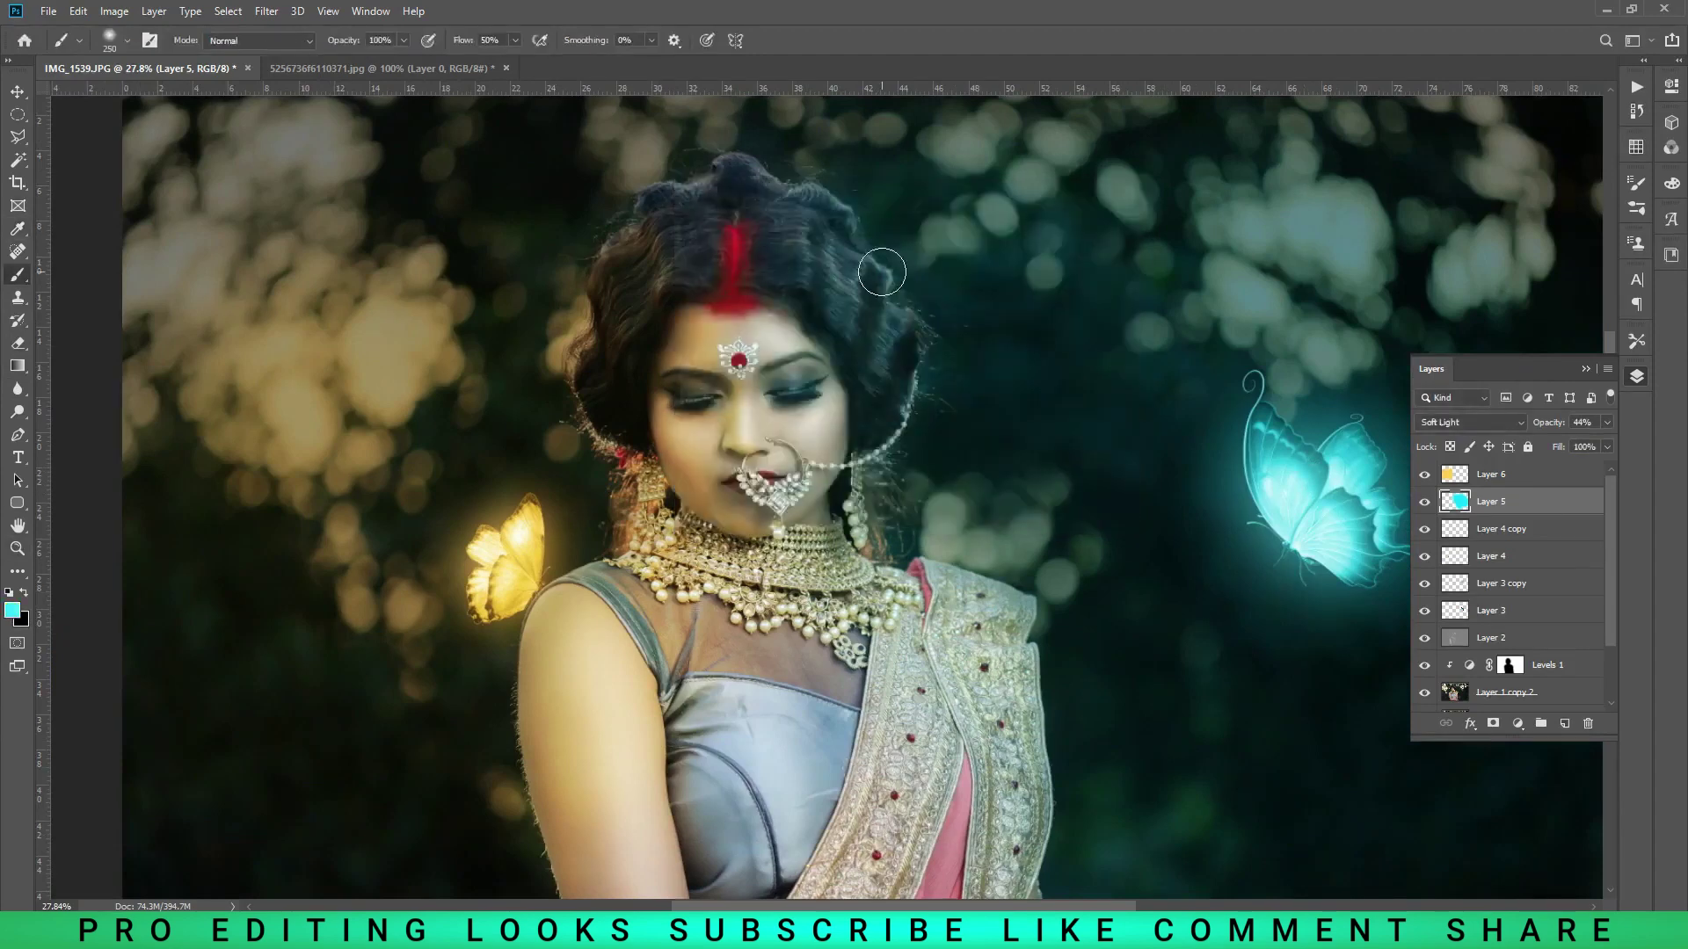
{"action": "left_click", "coordinate": [11, 610]}
{"action": "left_click", "coordinate": [1296, 466]}
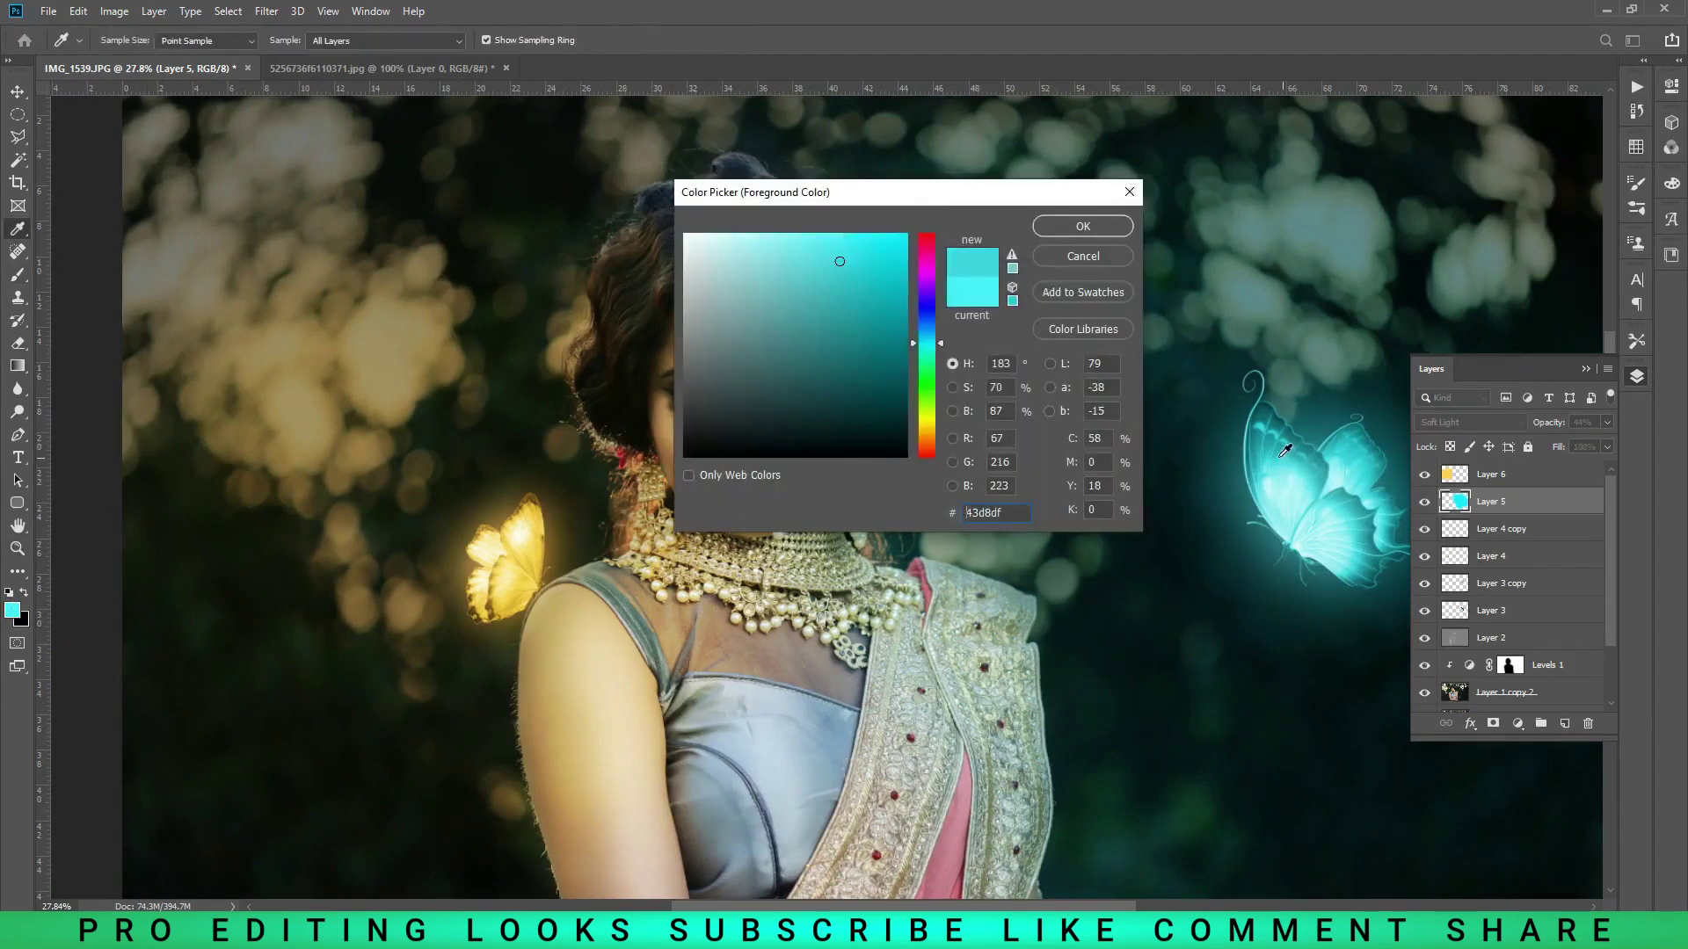
{"action": "left_click", "coordinate": [1071, 226]}
- Raise Layer 5's opacity to 64% and adjust the brush flow
{"action": "scroll", "coordinate": [835, 318], "scroll_direction": "up", "scroll_amount": 5}
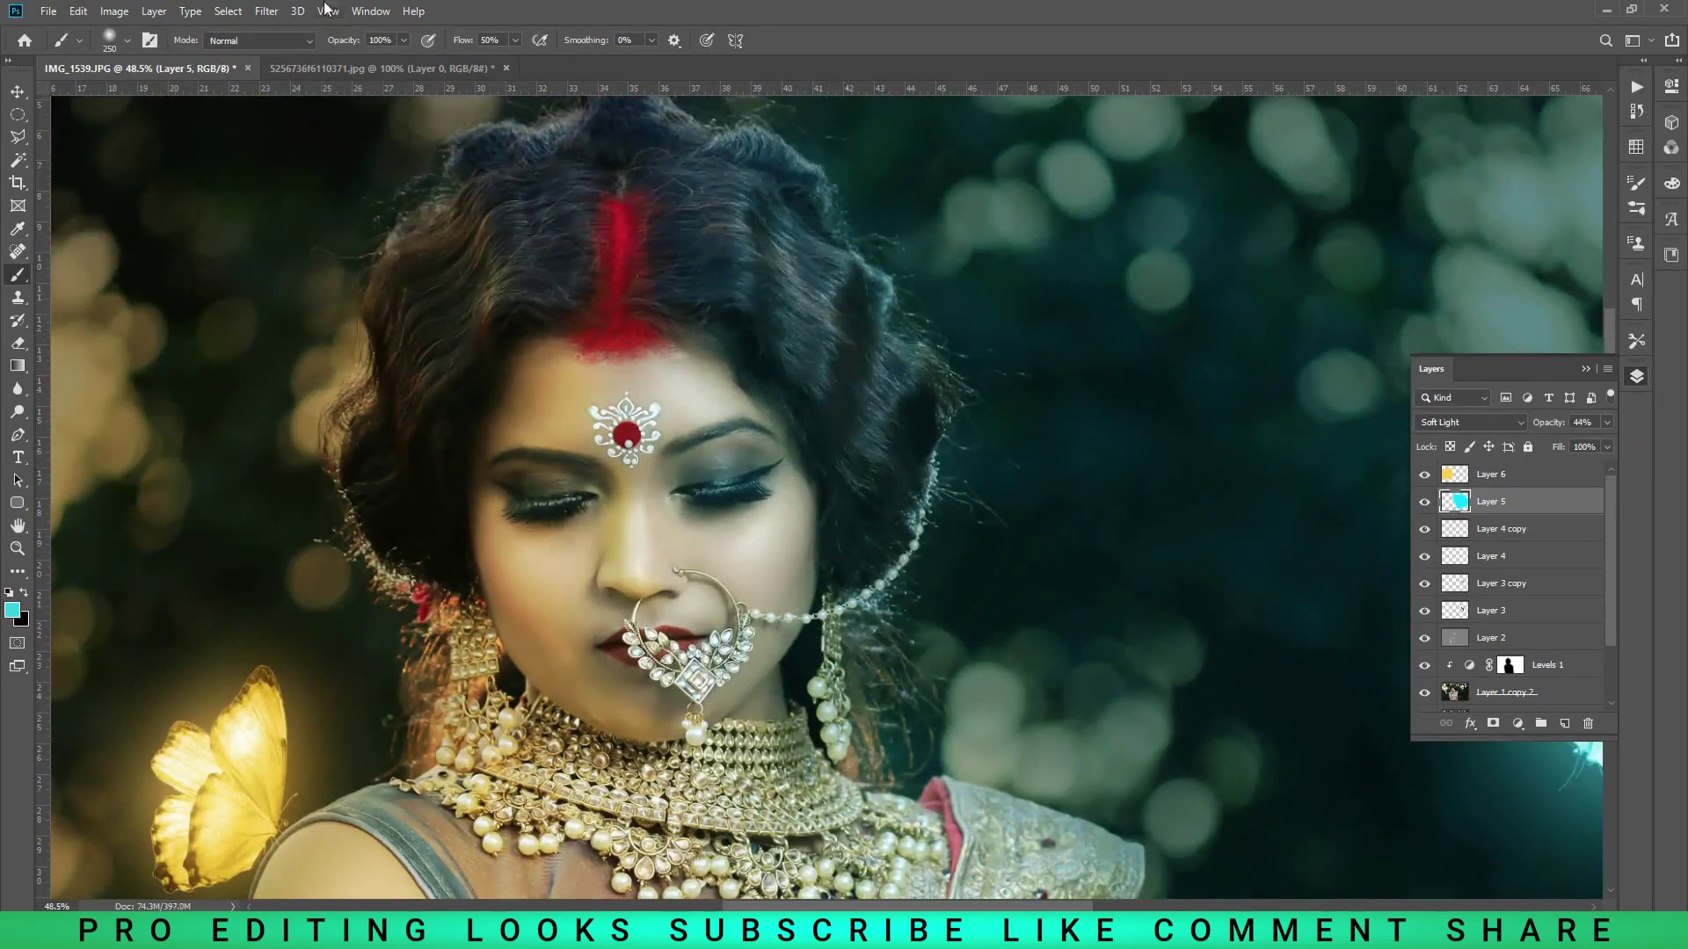
{"action": "left_click_drag", "start_coordinate": [457, 39], "coordinate": [506, 40]}
{"action": "scroll", "coordinate": [822, 299], "scroll_direction": "down", "scroll_amount": 2}
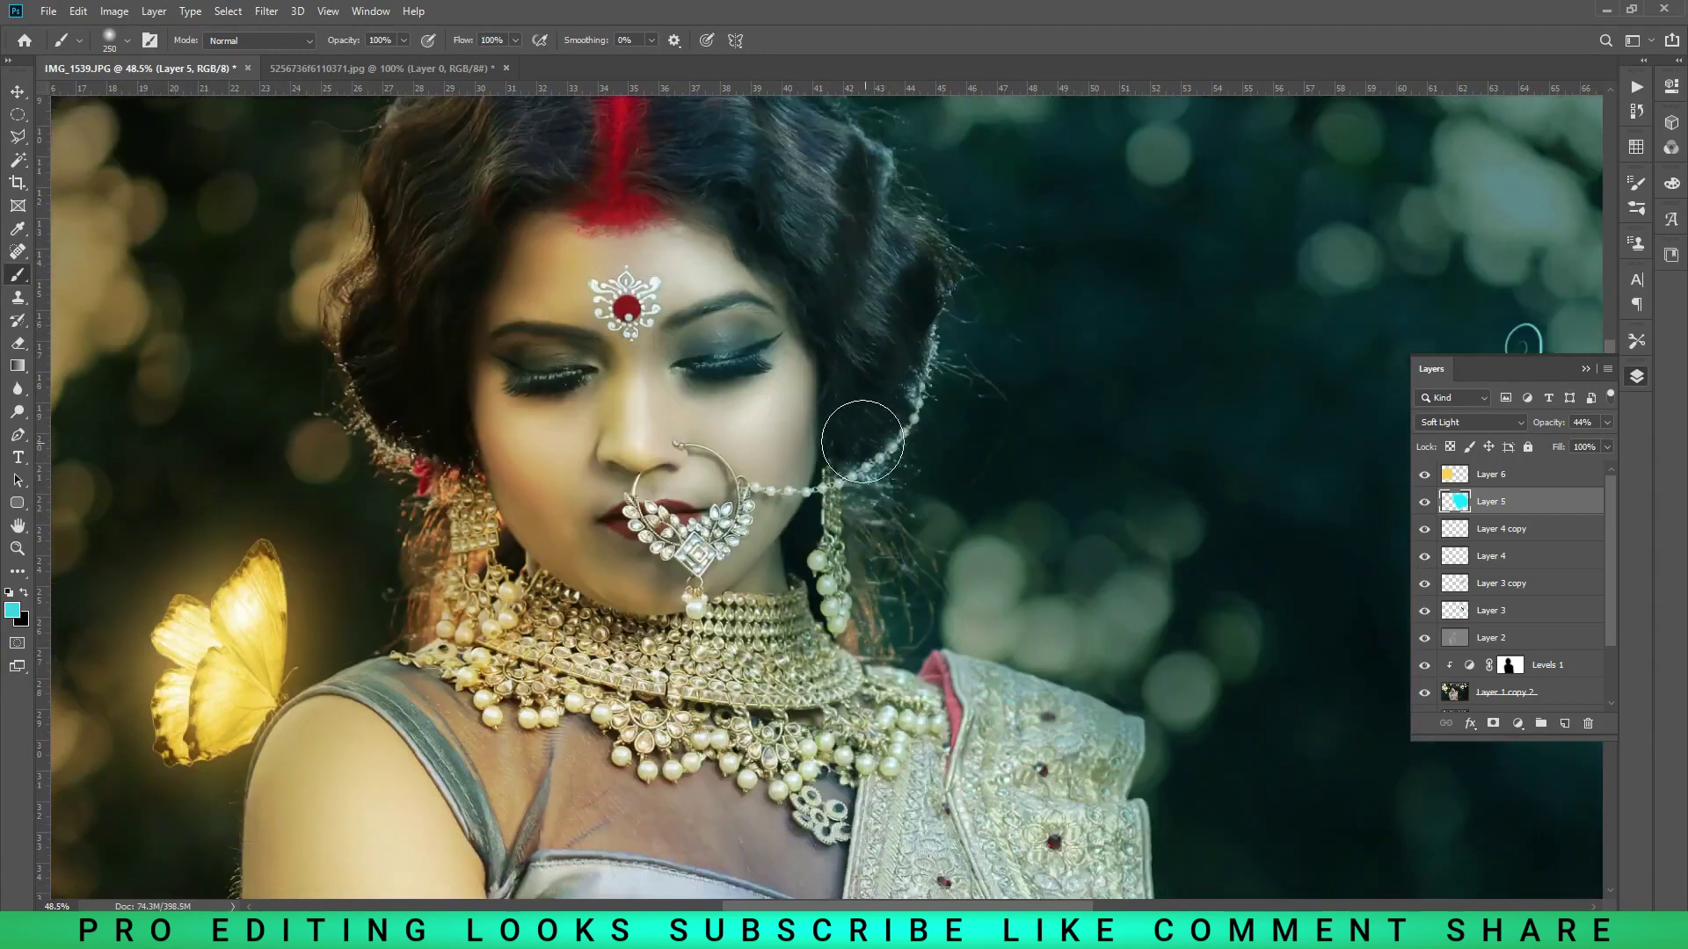
{"action": "scroll", "coordinate": [862, 434], "scroll_direction": "up", "scroll_amount": 2}
{"action": "left_click_drag", "start_coordinate": [1541, 418], "coordinate": [1563, 420]}
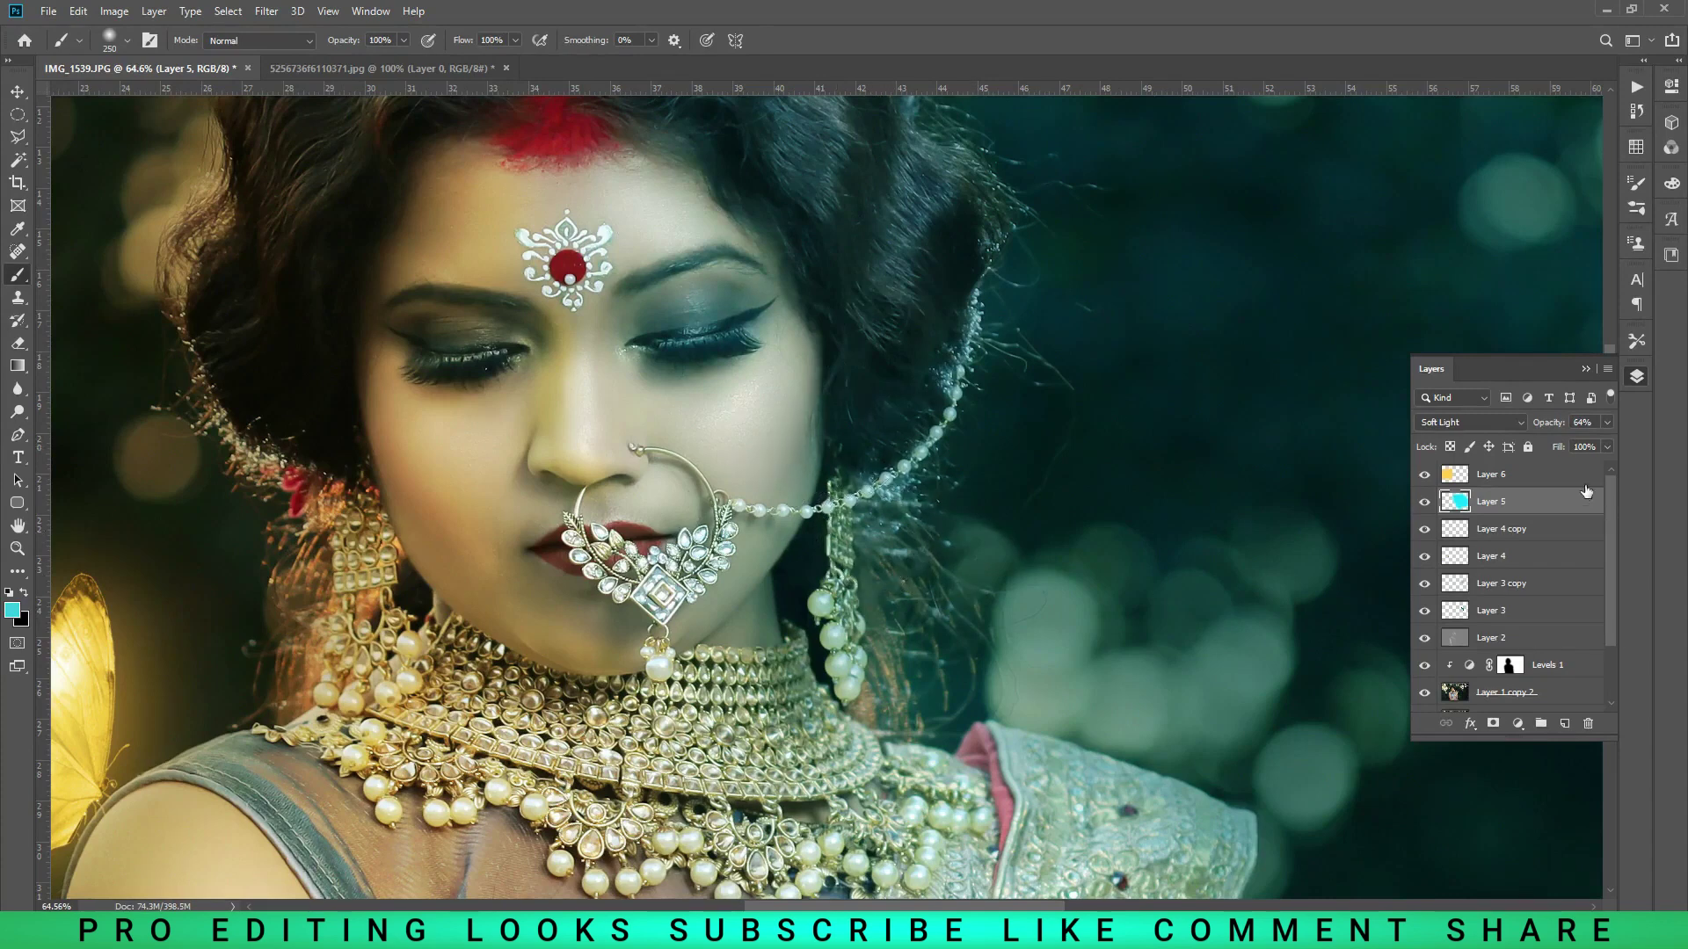
{"action": "left_click_drag", "start_coordinate": [461, 40], "coordinate": [421, 46]}
{"action": "scroll", "coordinate": [875, 545], "scroll_direction": "up", "scroll_amount": 4}
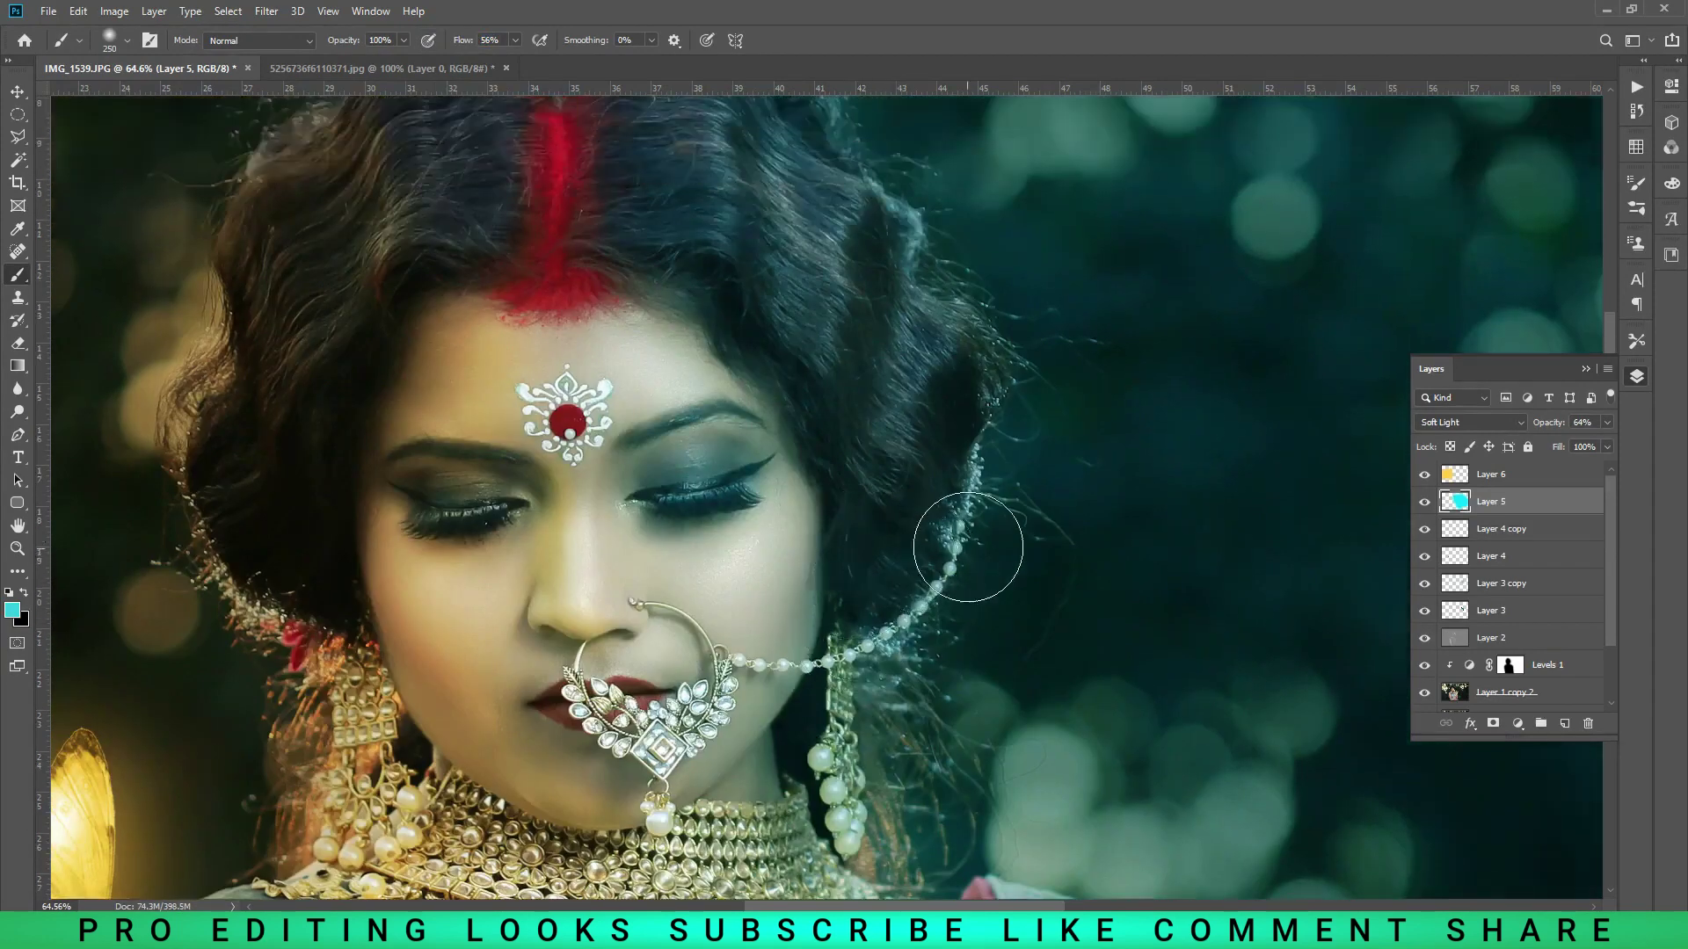
{"action": "left_click", "coordinate": [18, 91]}
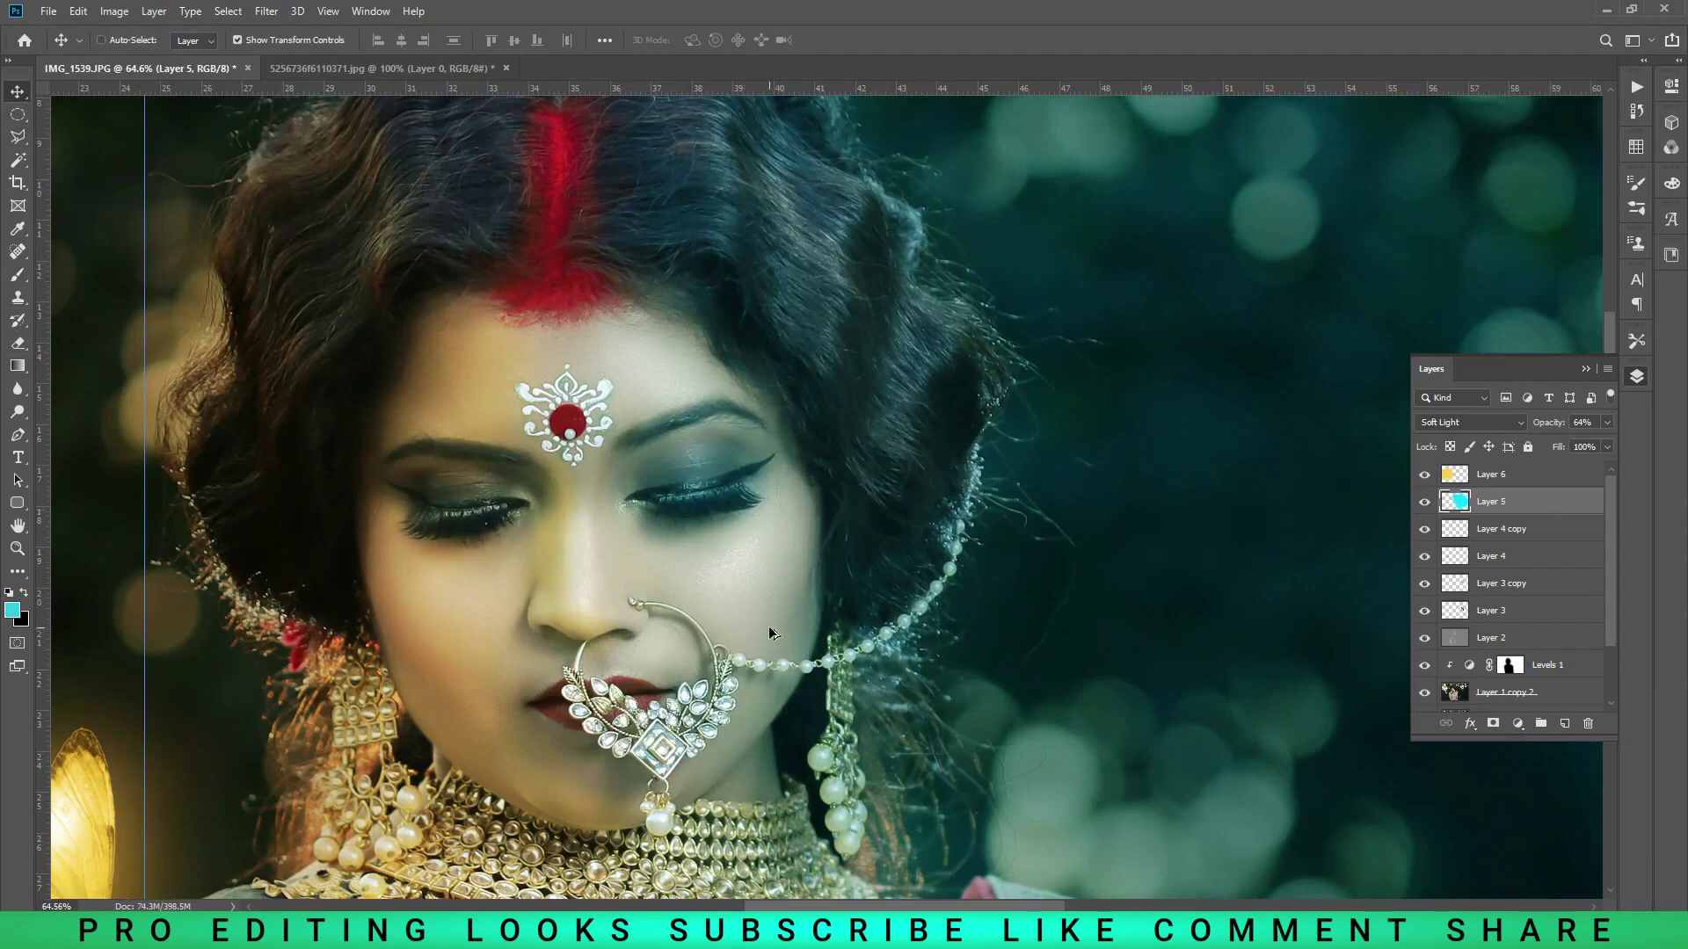
- Set the cyan wash Layer 5 to 74% opacity
{"action": "key", "text": "ctrl+0"}
{"action": "left_click_drag", "start_coordinate": [1547, 425], "coordinate": [1563, 426]}
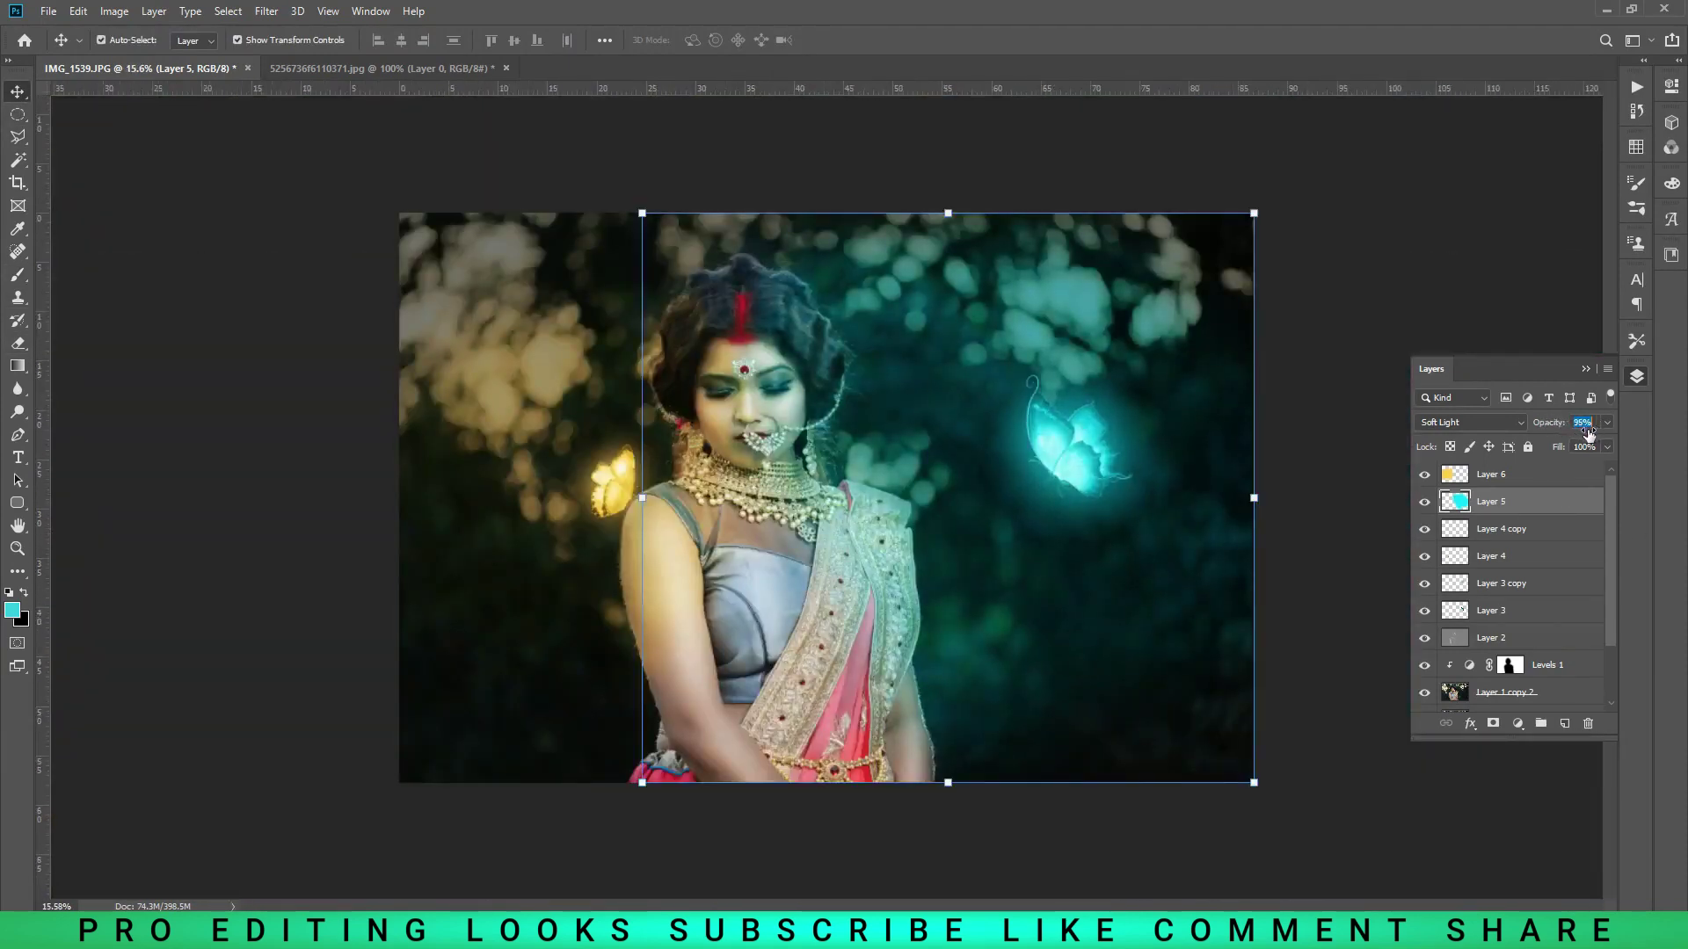
{"action": "left_click_drag", "start_coordinate": [1582, 436], "coordinate": [1570, 439]}
{"action": "left_click", "coordinate": [1337, 818]}
{"action": "scroll", "coordinate": [923, 417], "scroll_direction": "up", "scroll_amount": 2}
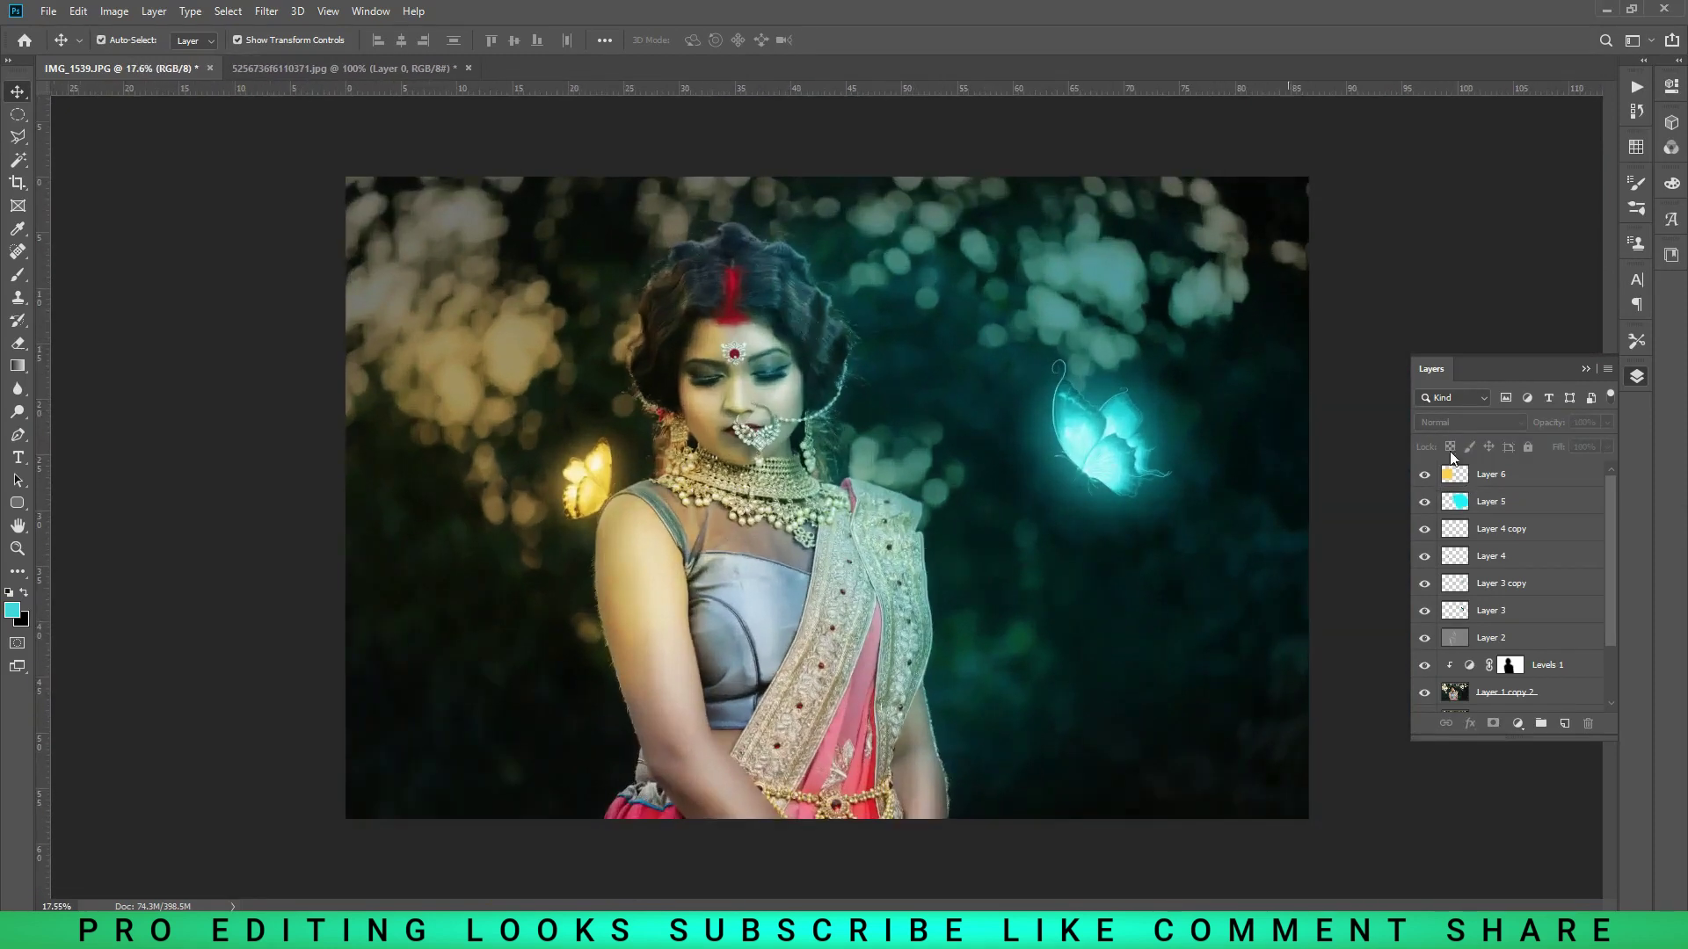
{"action": "left_click", "coordinate": [1106, 459]}
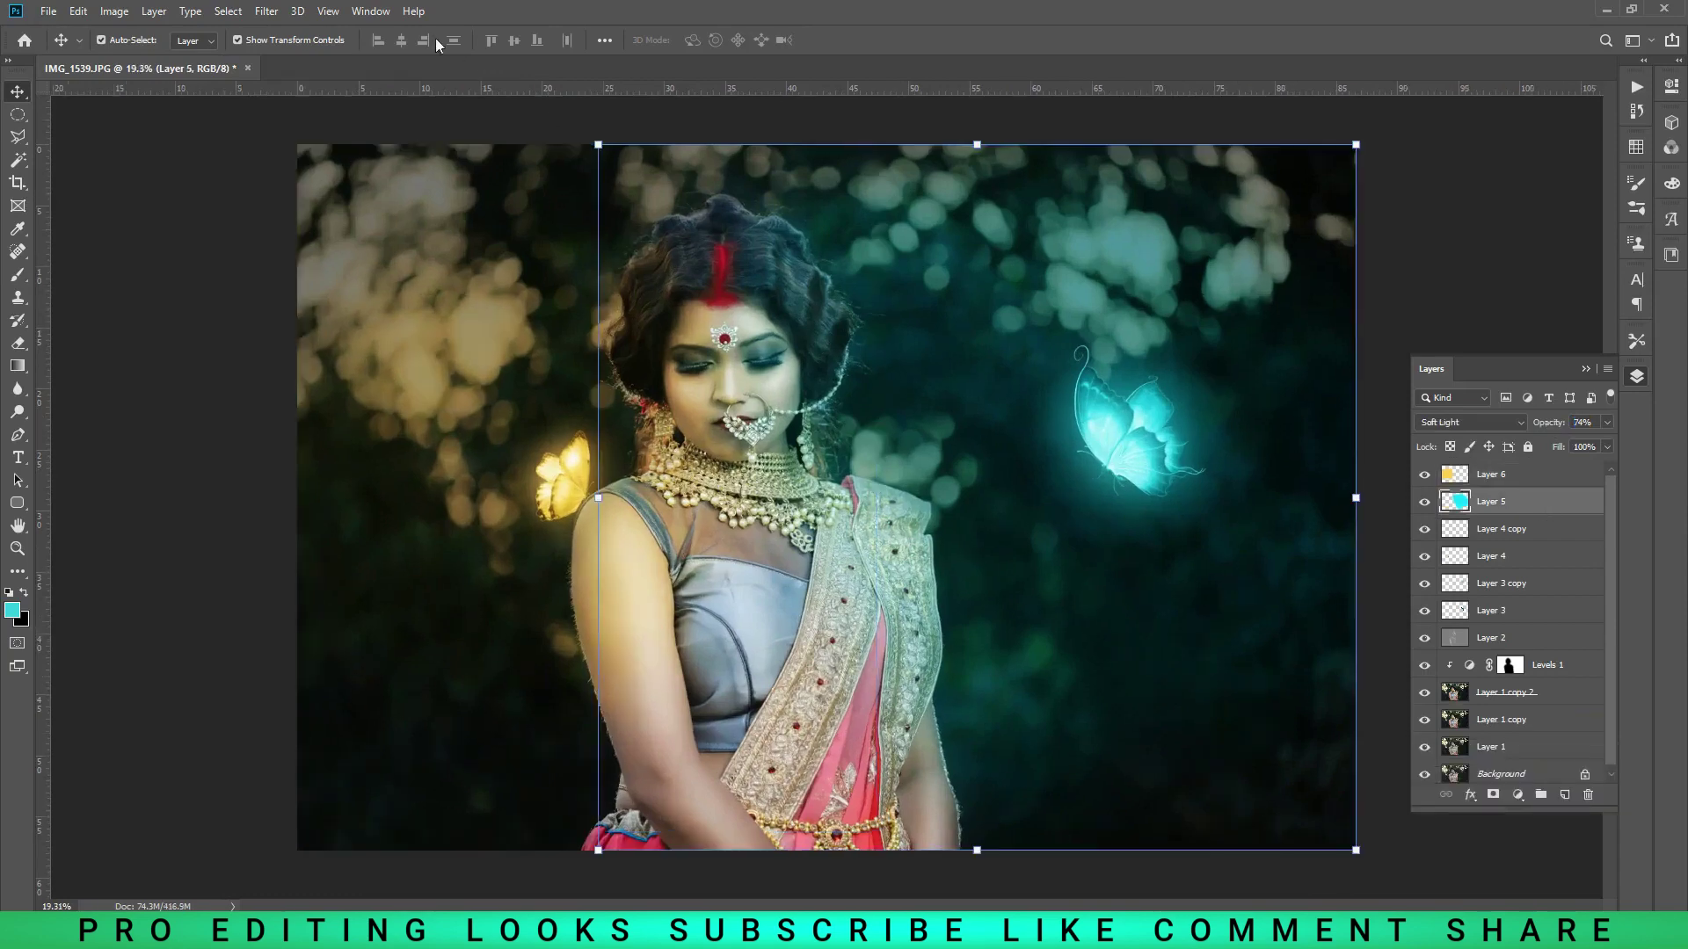
- Apply a Gaussian Blur with a radius of about 44 pixels to Layer 5
{"action": "left_click", "coordinate": [267, 11]}
{"action": "left_click", "coordinate": [519, 272]}
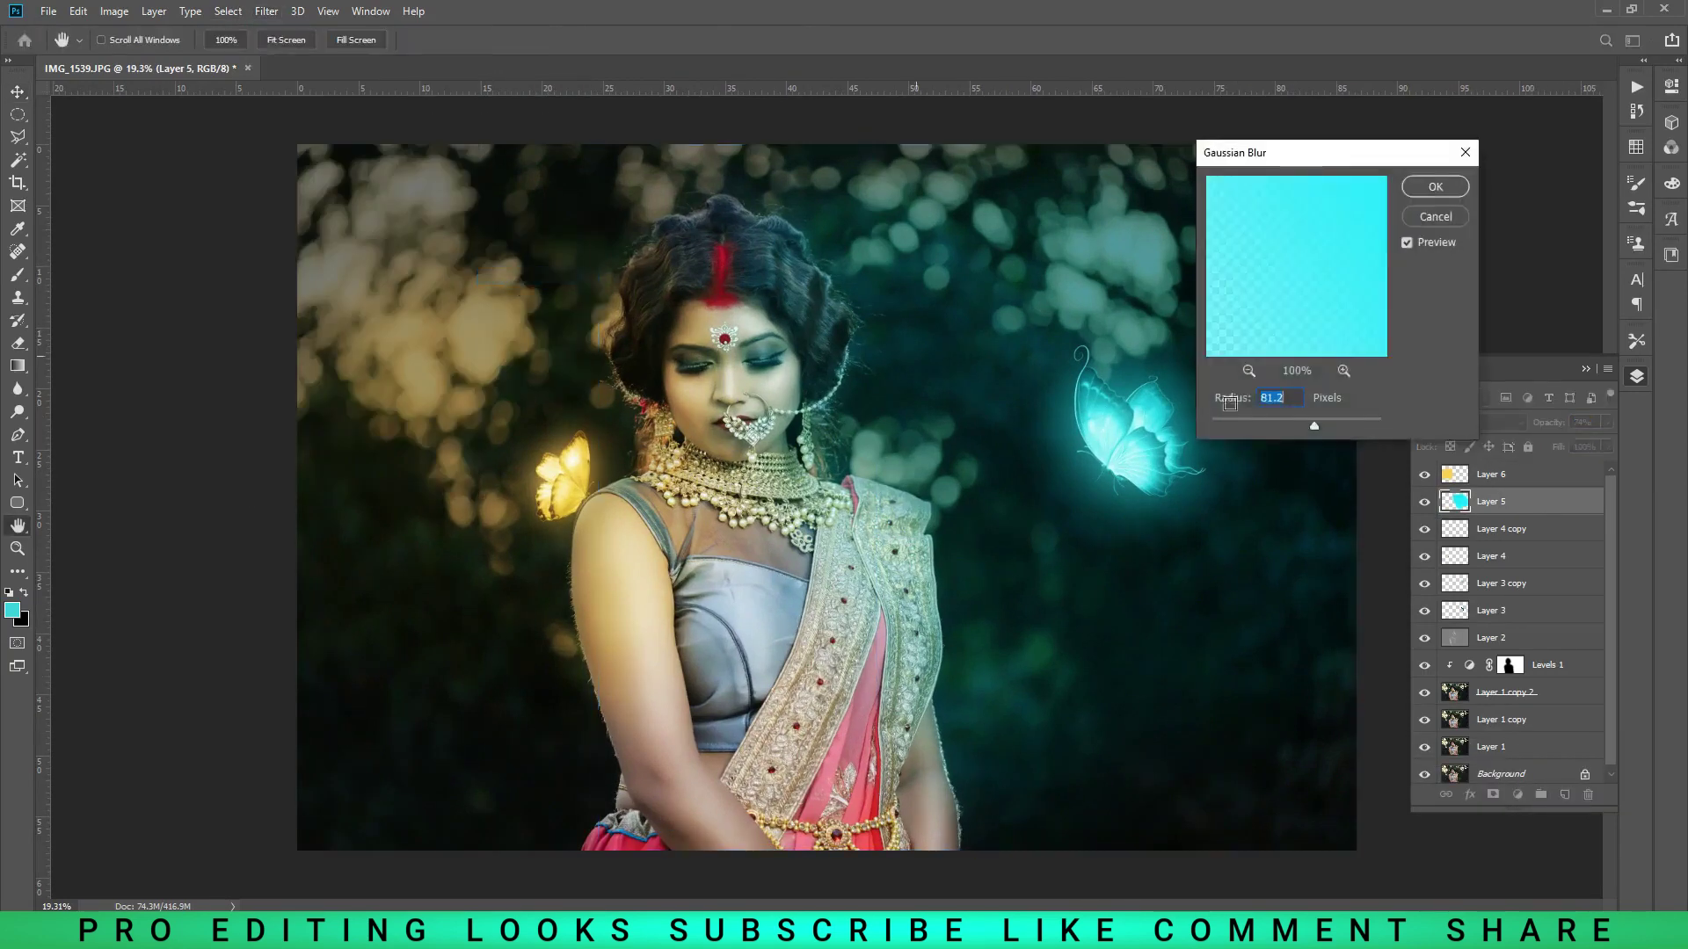
{"action": "left_click_drag", "start_coordinate": [1314, 426], "coordinate": [1257, 425]}
{"action": "left_click_drag", "start_coordinate": [1302, 427], "coordinate": [1301, 427]}
{"action": "left_click", "coordinate": [1442, 187]}
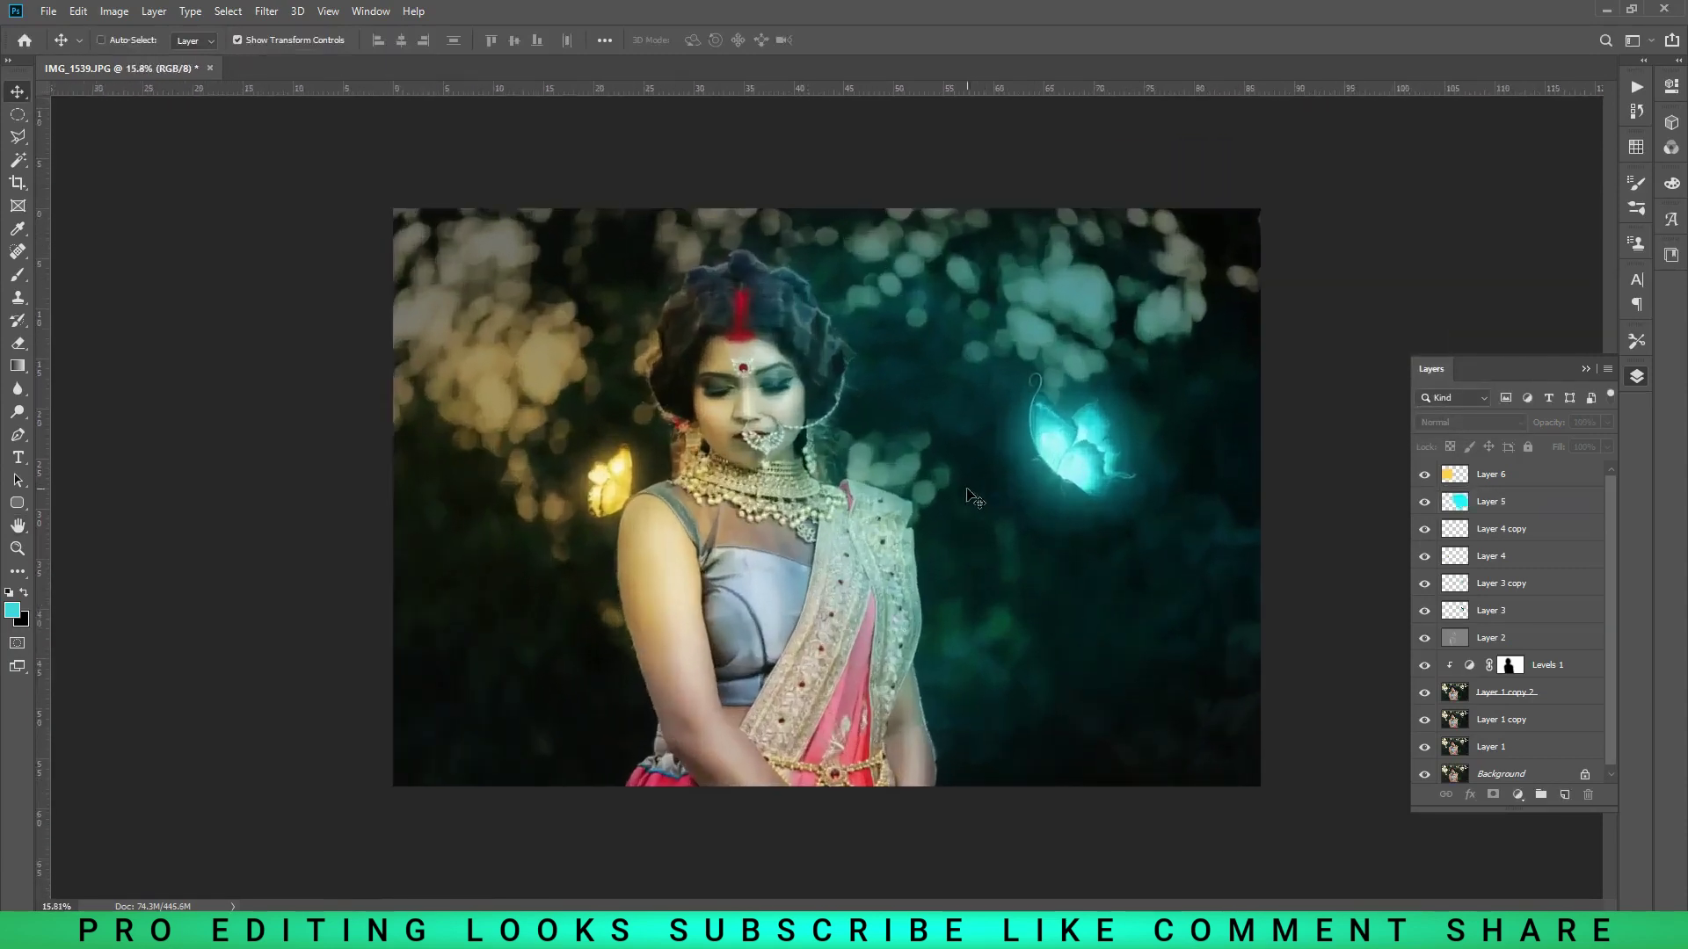
- Raise the cyan wash to 83% opacity and dim the yellow wash Layer 6 to 33%
{"action": "left_click", "coordinate": [1571, 501]}
{"action": "left_click_drag", "start_coordinate": [1552, 425], "coordinate": [1561, 425]}
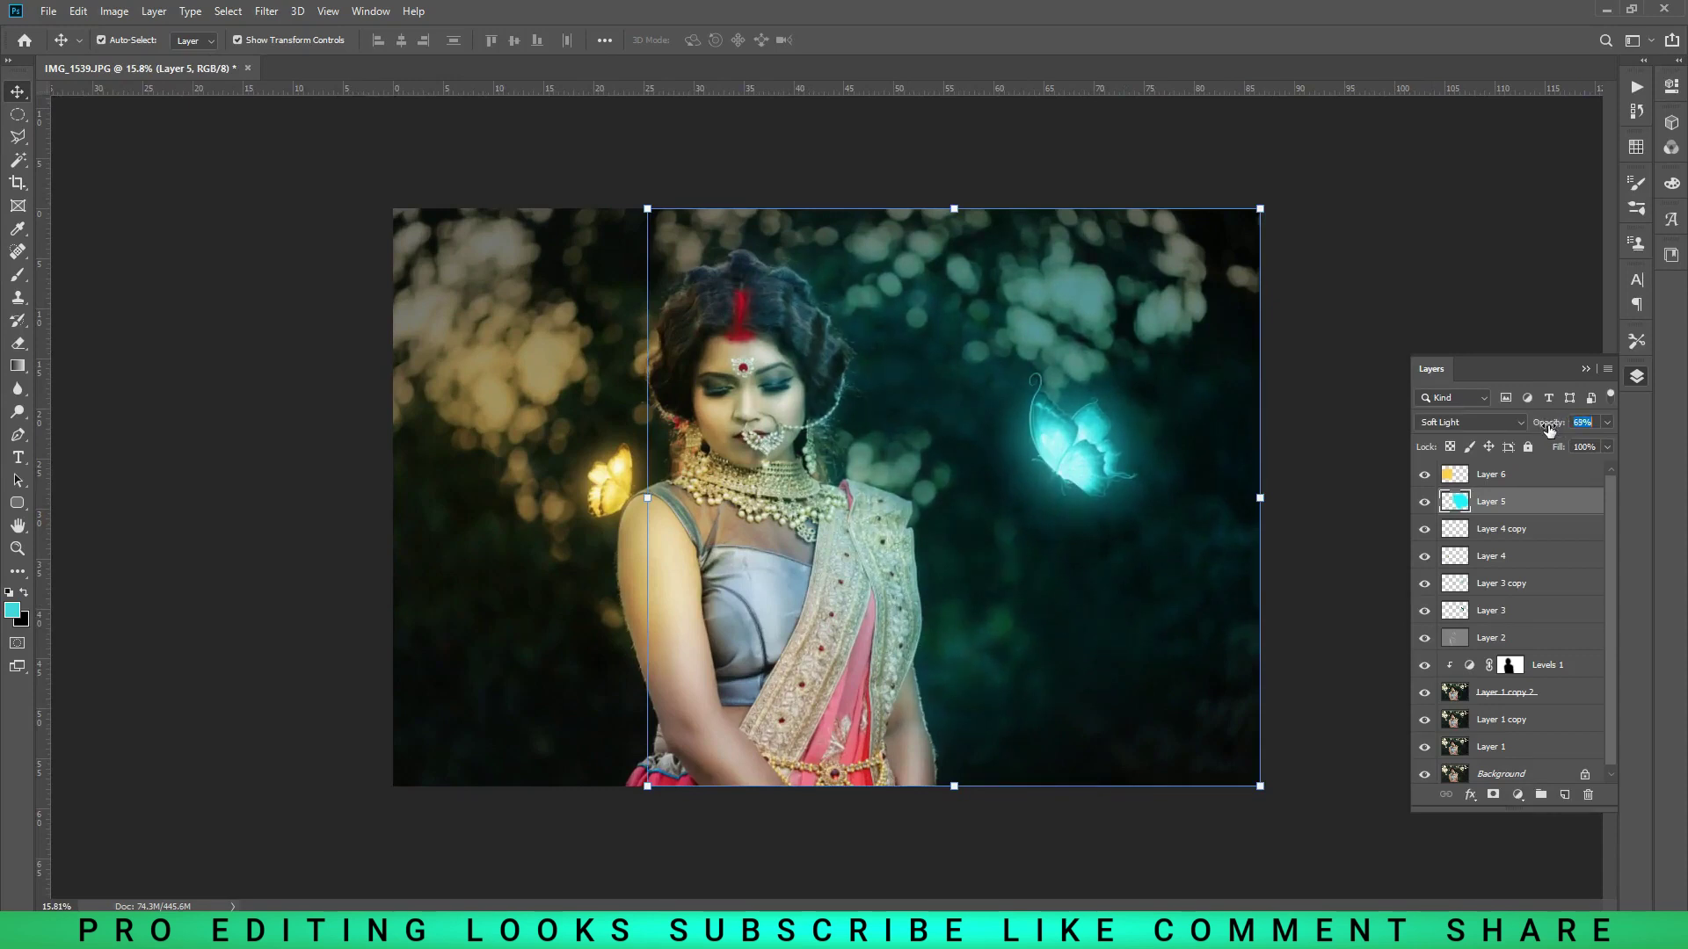
{"action": "key", "text": "alt+bracketright"}
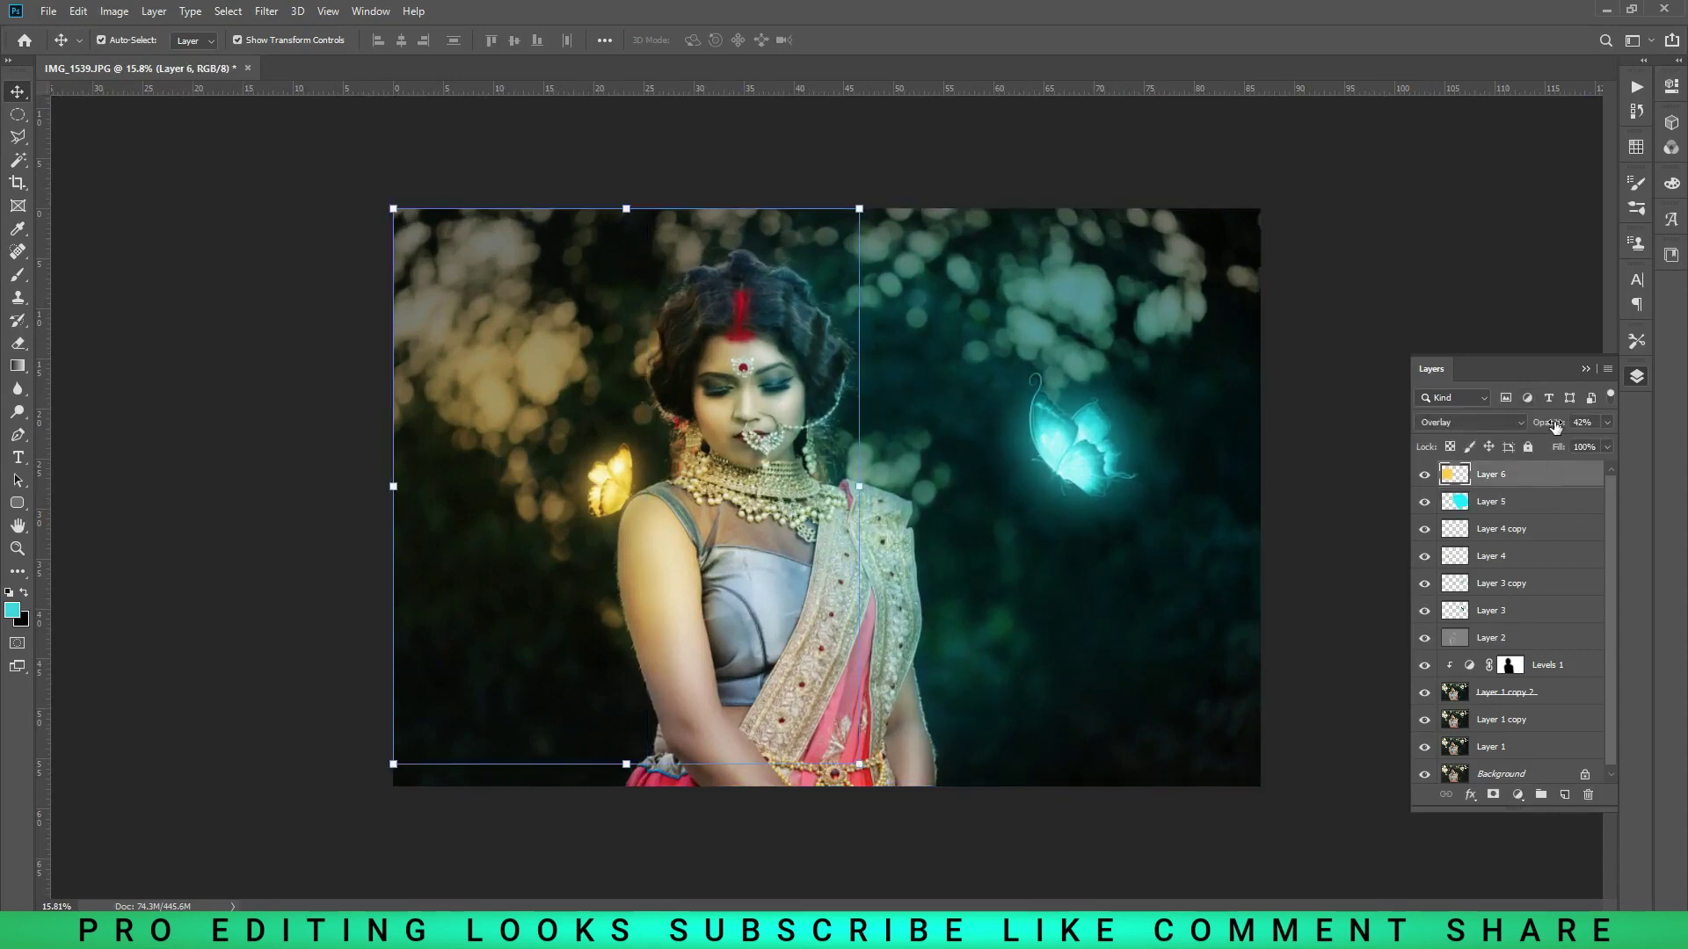
{"action": "left_click_drag", "start_coordinate": [1554, 426], "coordinate": [1548, 429]}
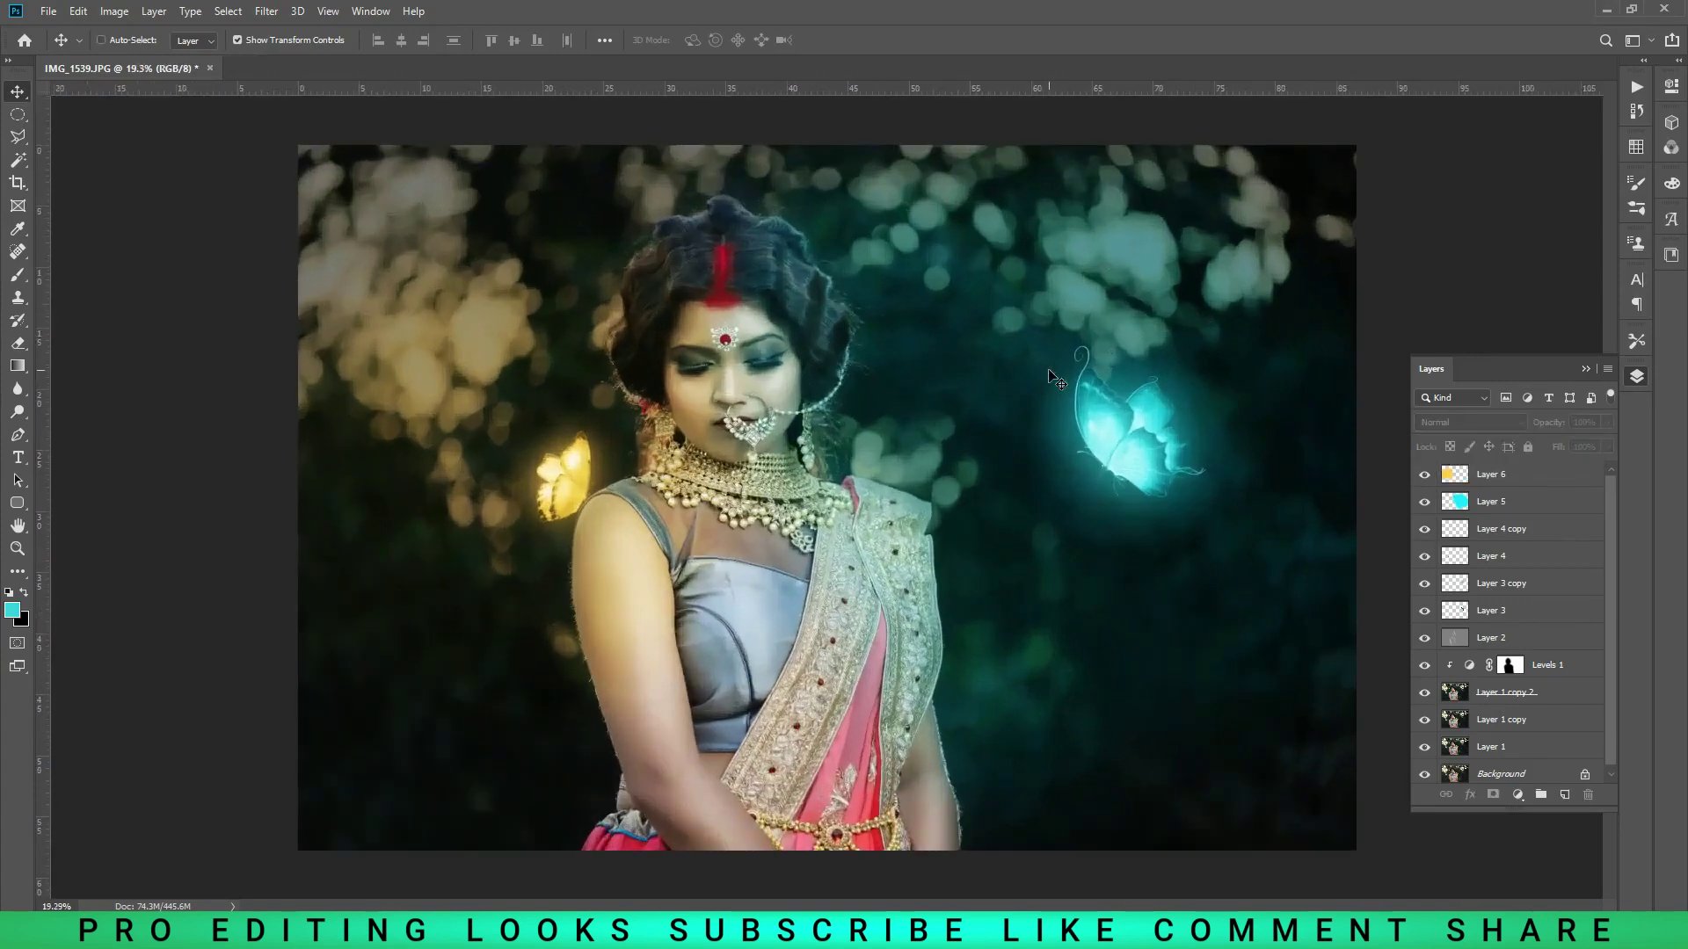
- Merge the gold butterfly and its glow copy into a single layer
{"action": "key", "text": "ctrl"}
{"action": "left_click", "coordinate": [1571, 528]}
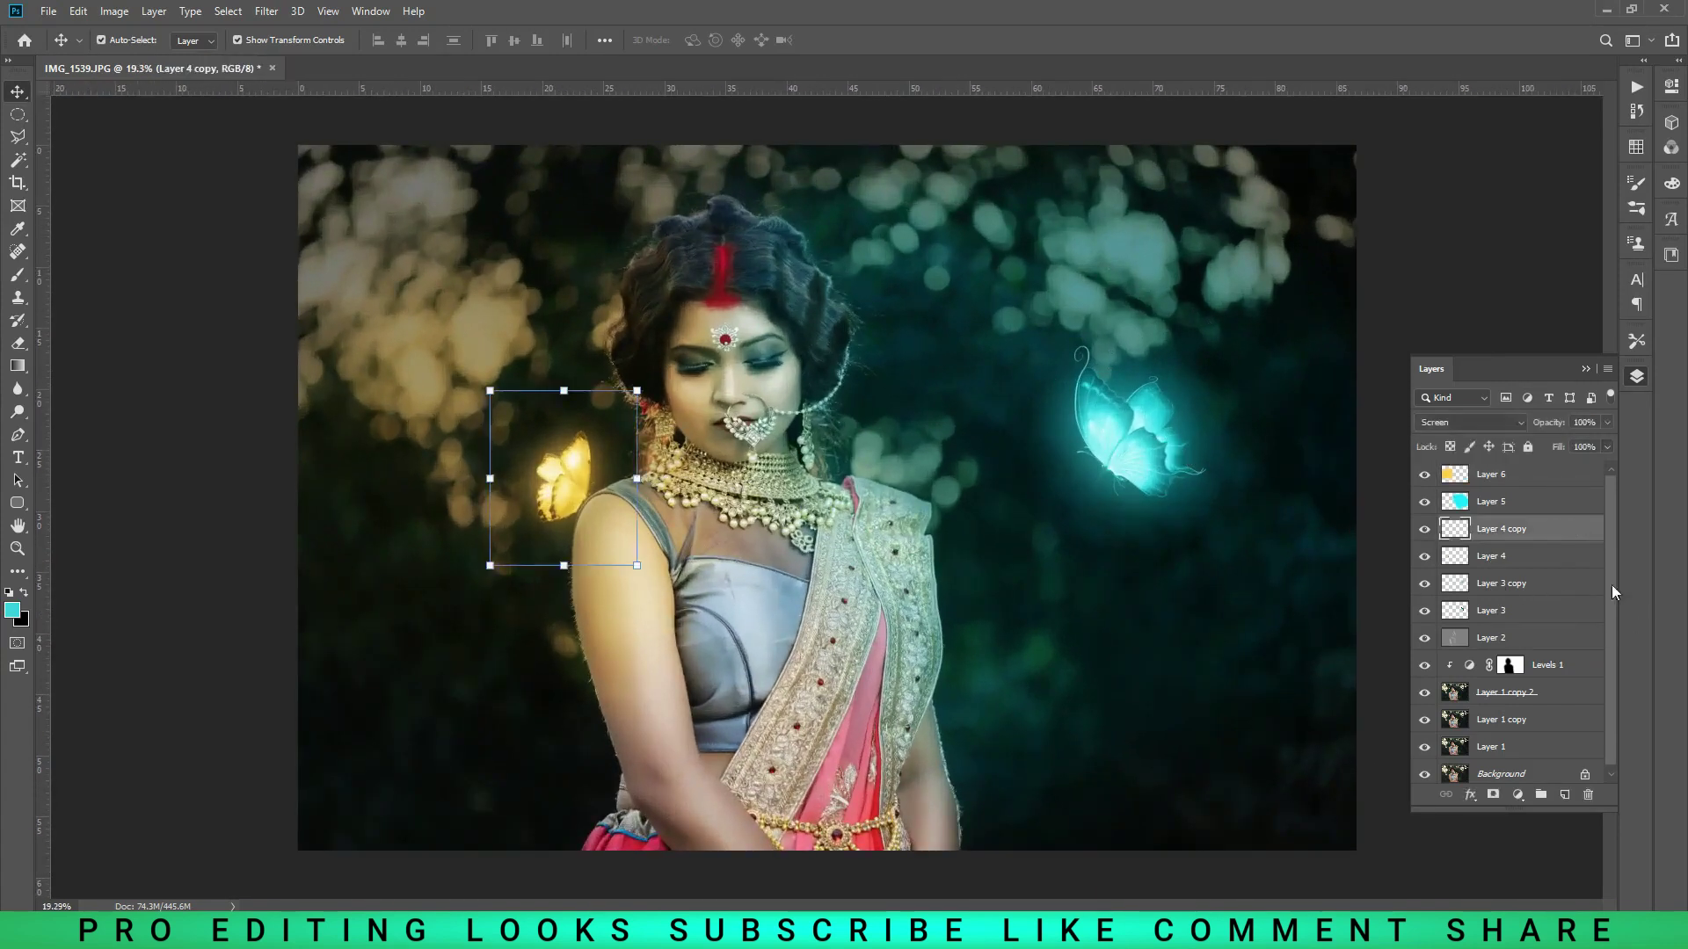
{"action": "double_click", "coordinate": [1426, 530]}
{"action": "left_click", "coordinate": [1424, 555]}
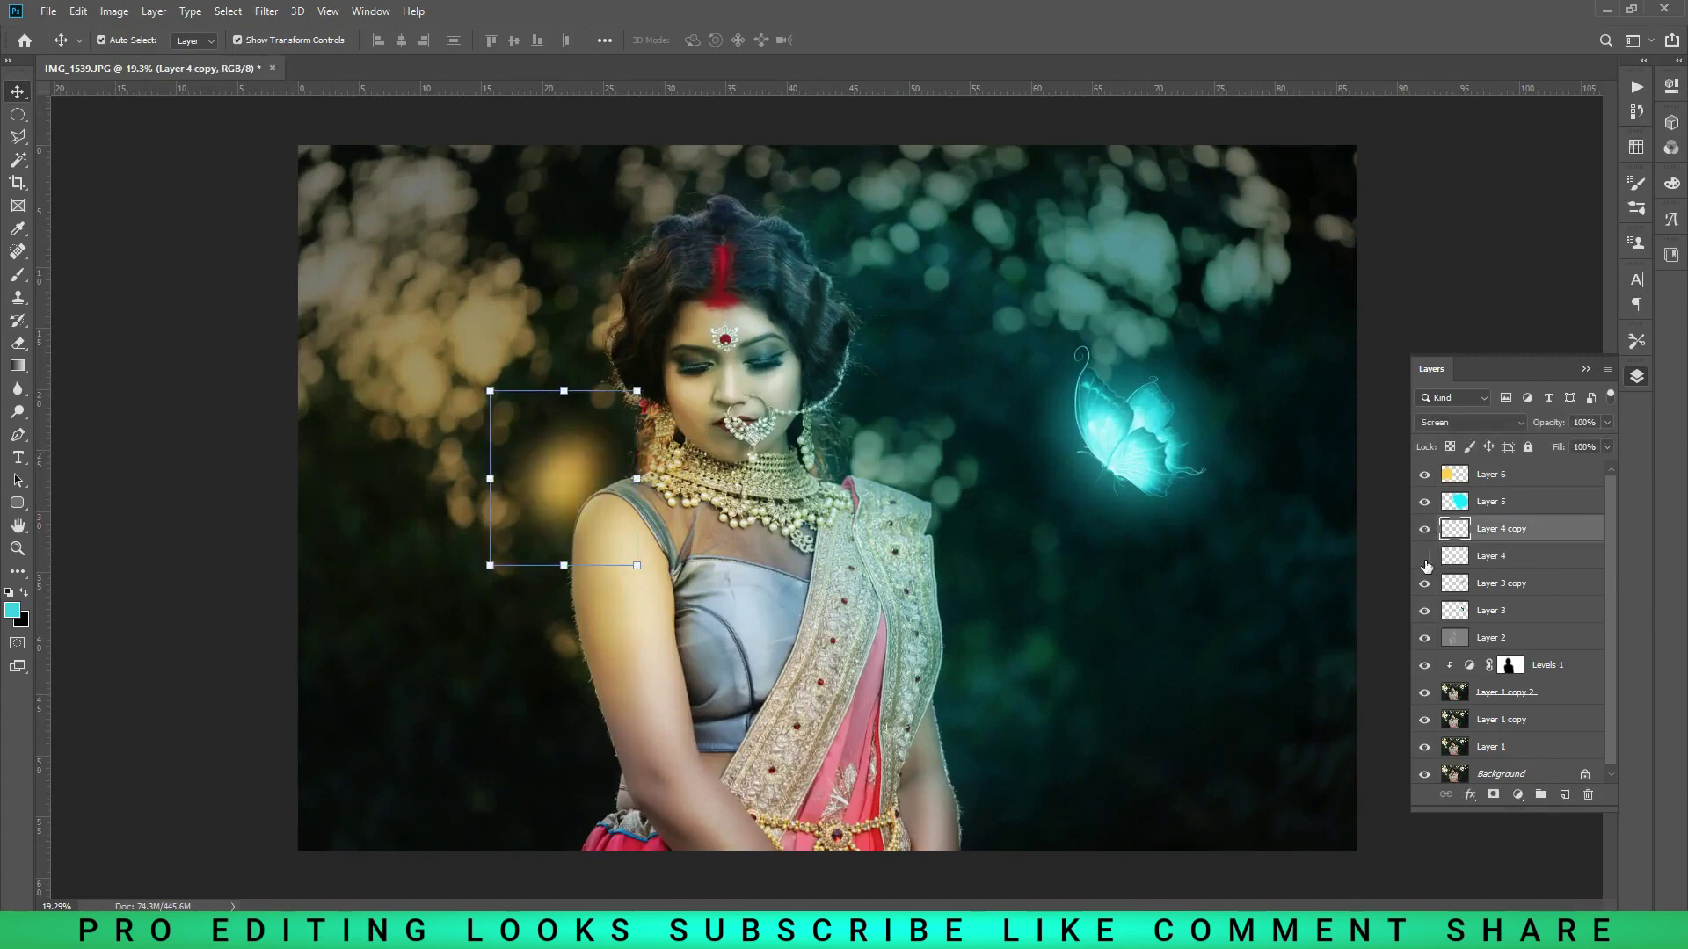
{"action": "left_click", "coordinate": [1567, 563]}
{"action": "left_click", "coordinate": [1564, 532], "text": "ctrl"}
{"action": "right_click", "coordinate": [1568, 533]}
{"action": "left_click", "coordinate": [1495, 700]}
- Merge the cyan butterfly and its glow copy into a single layer
{"action": "left_click", "coordinate": [1539, 557]}
{"action": "left_click", "coordinate": [1424, 583]}
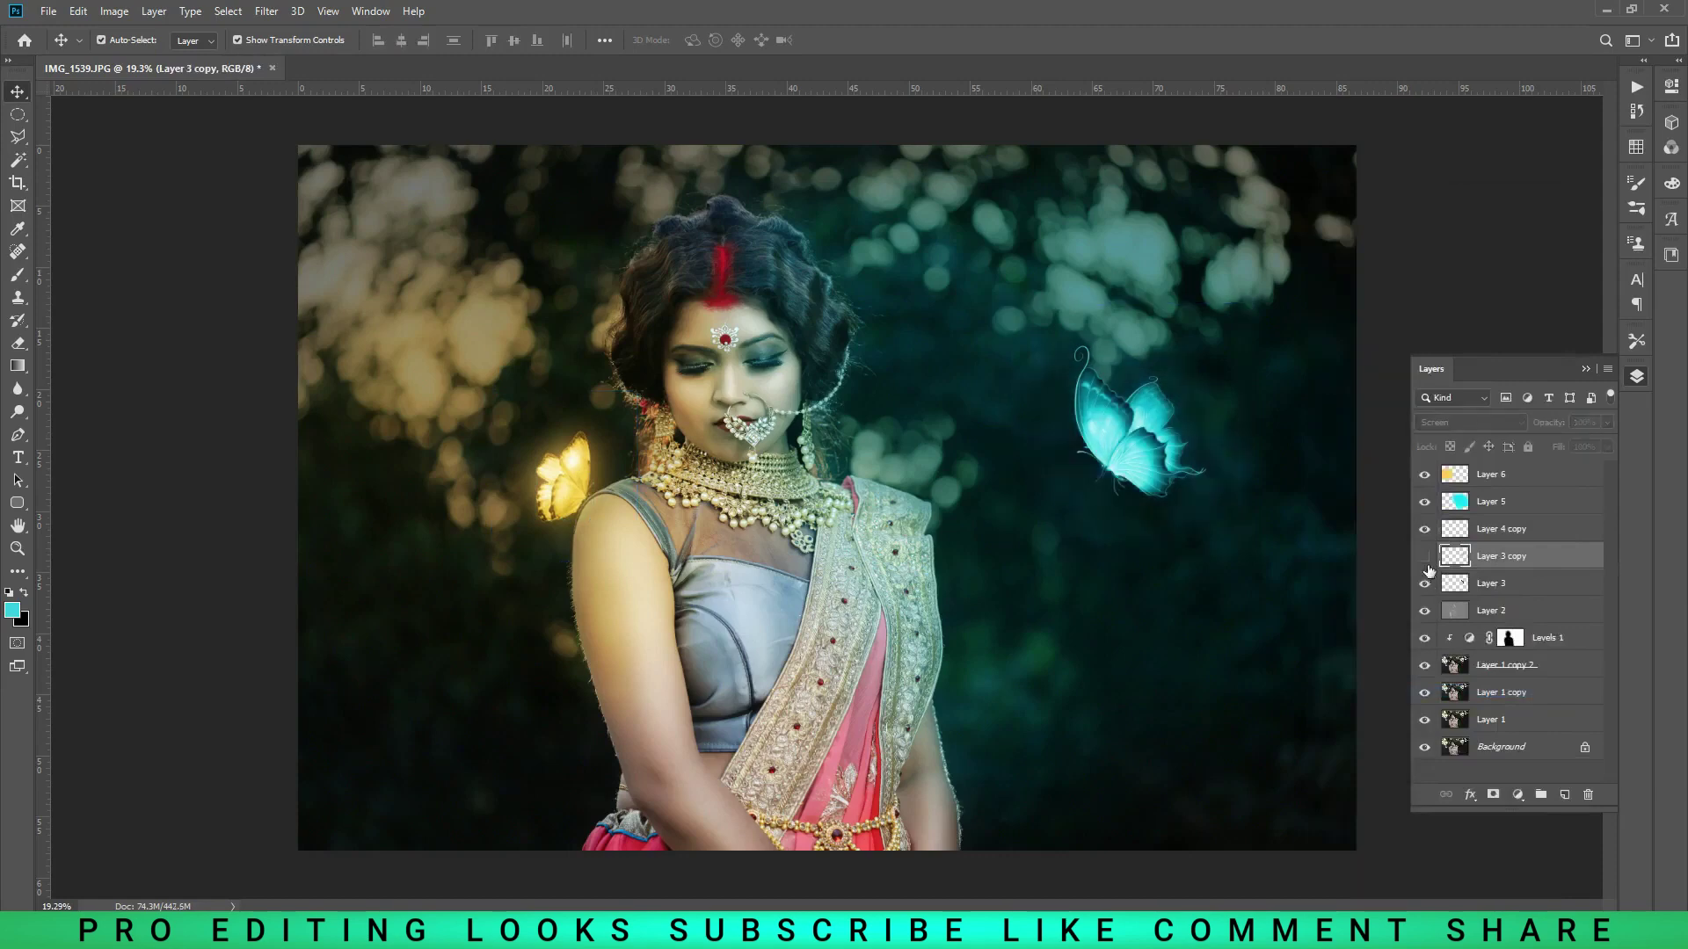
{"action": "left_click", "coordinate": [1424, 582]}
{"action": "left_click", "coordinate": [1568, 585], "text": "ctrl"}
{"action": "right_click", "coordinate": [1567, 592]}
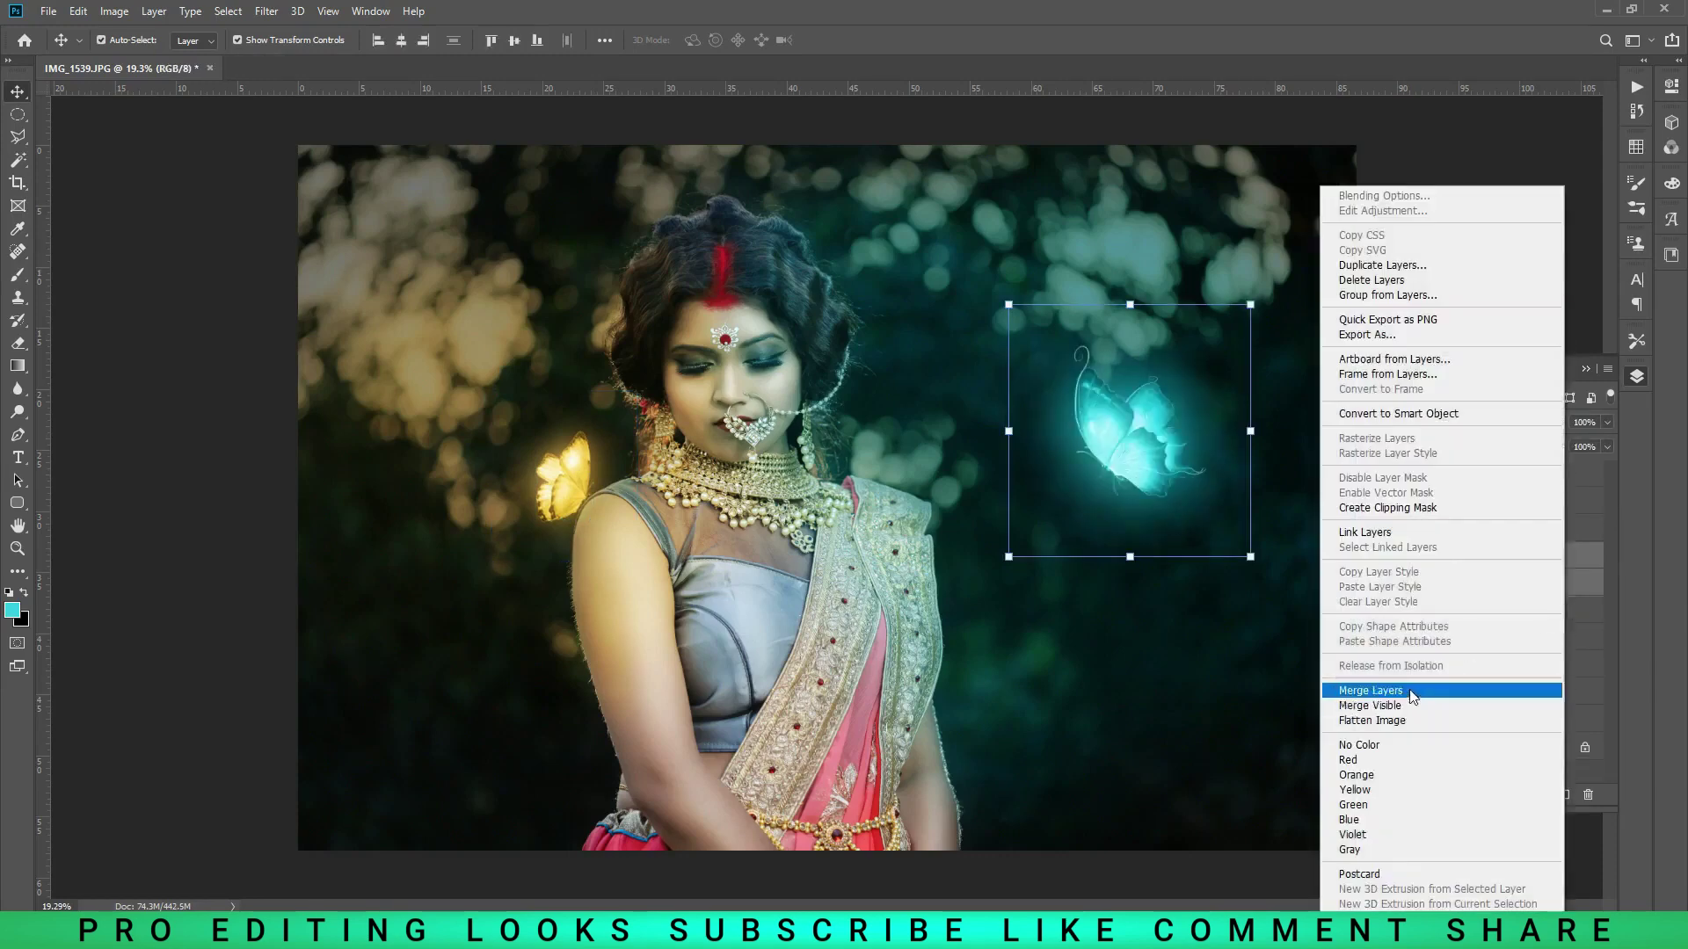
{"action": "left_click", "coordinate": [1495, 693]}
{"action": "left_click", "coordinate": [1405, 845]}
{"action": "scroll", "coordinate": [1405, 845], "scroll_direction": "down", "scroll_amount": 2}
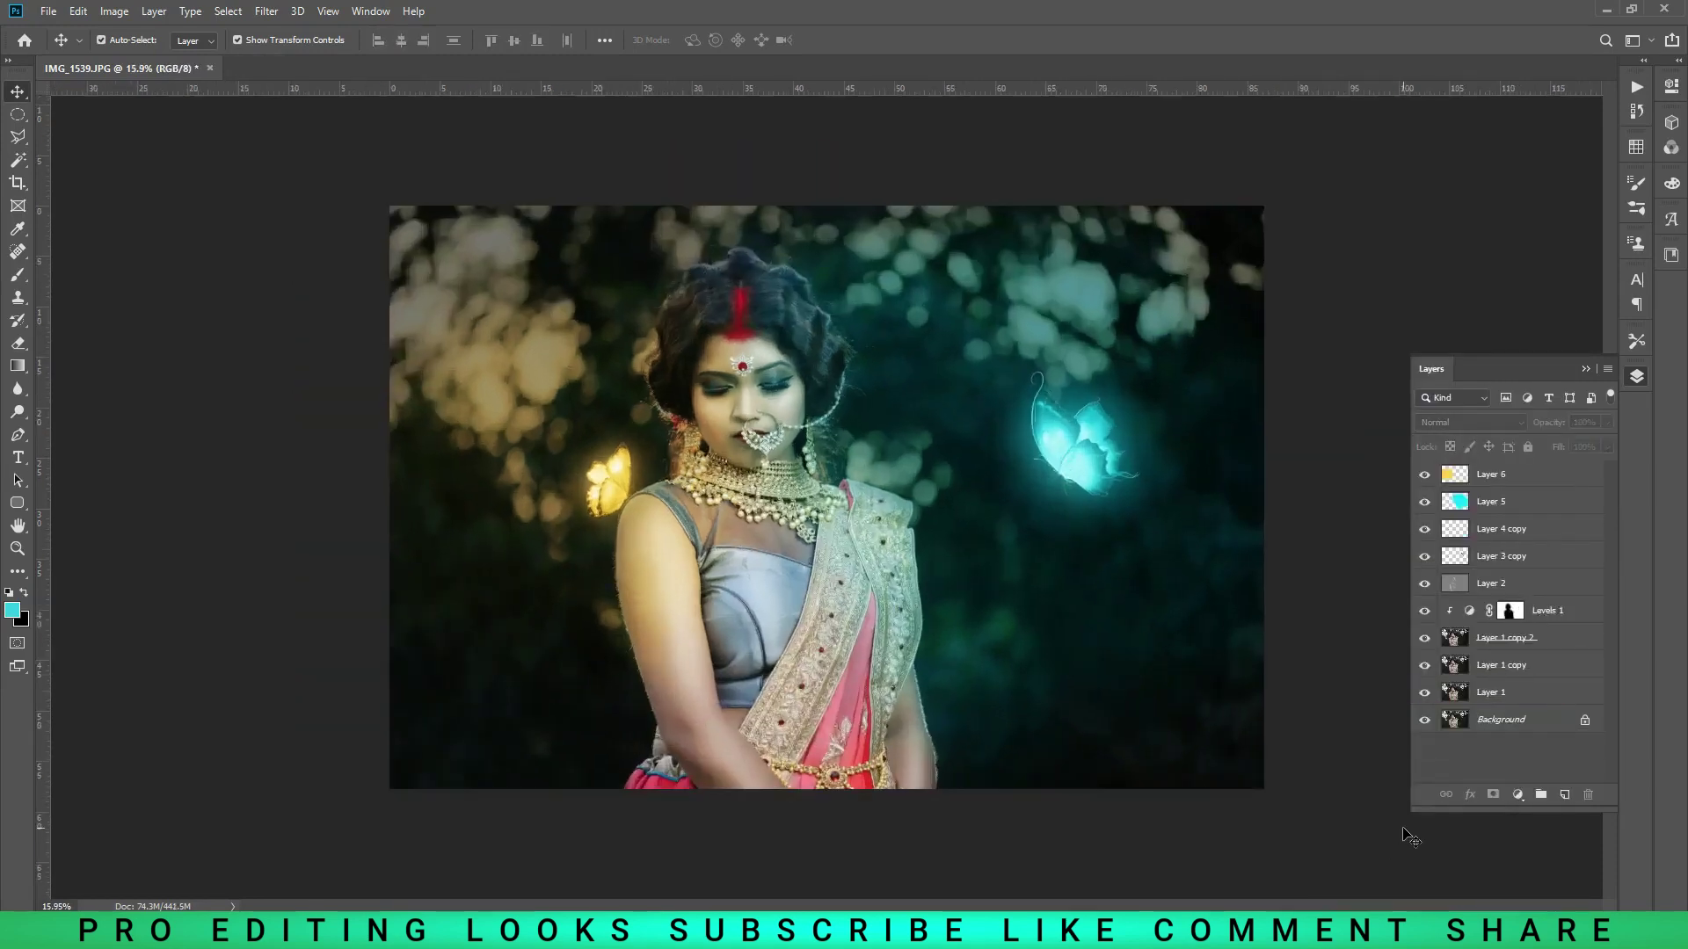
{"action": "left_click", "coordinate": [1549, 557]}
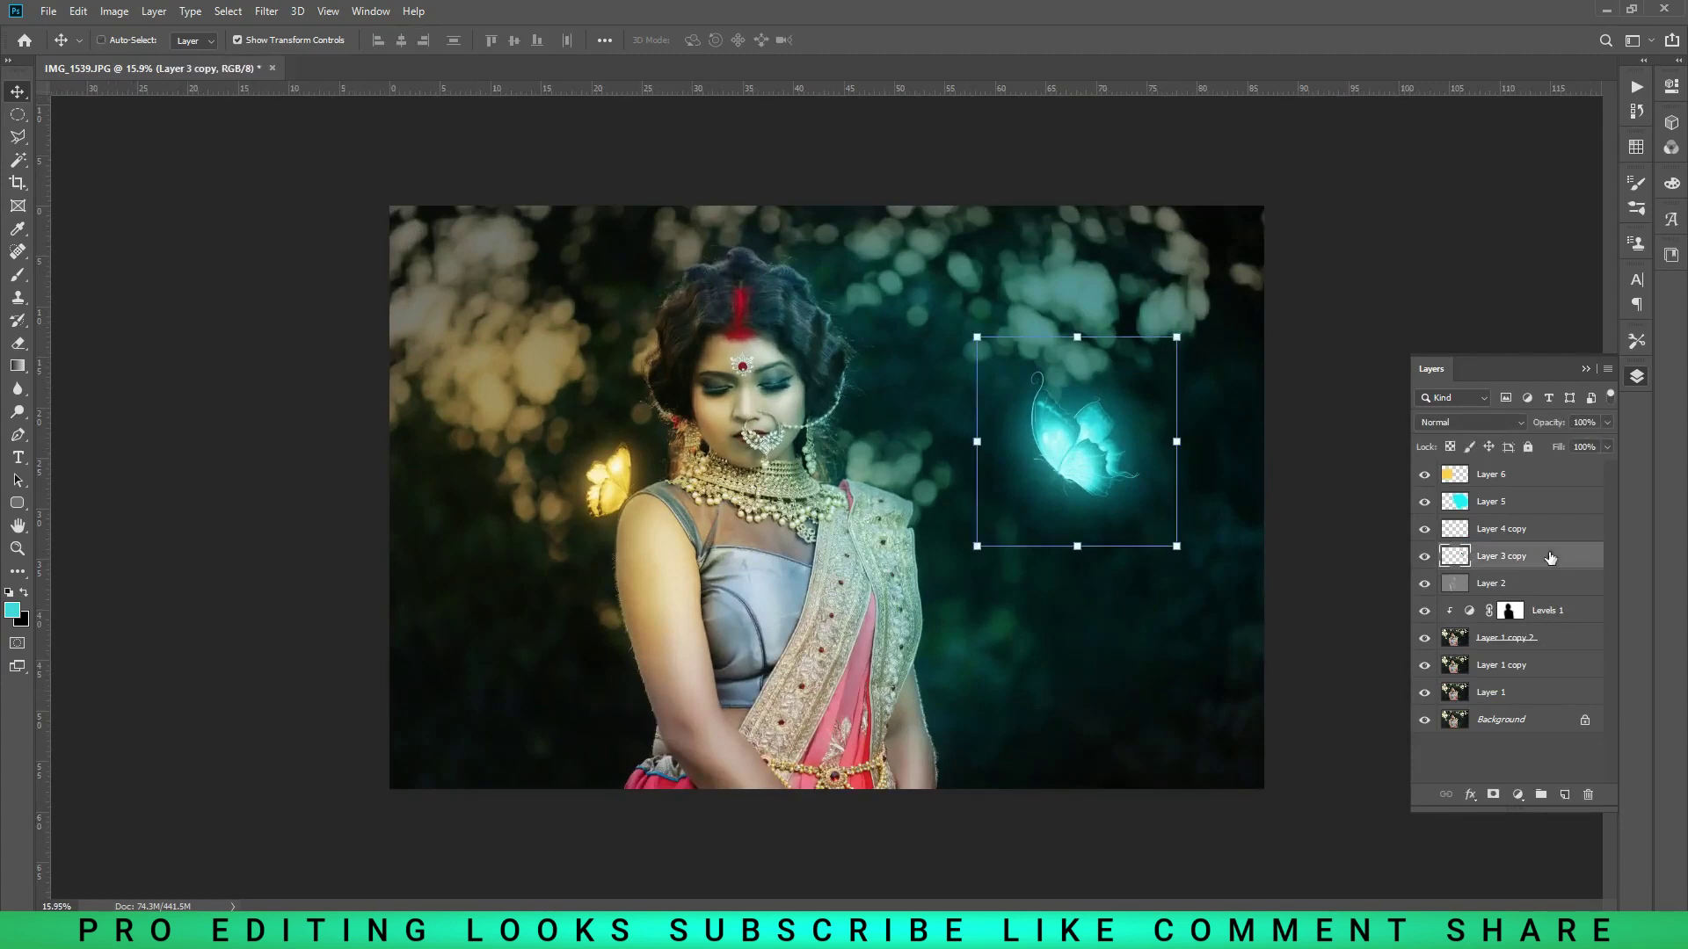
- Duplicate the cyan butterfly, realign the cyan wash, and shrink the gold butterfly slightly
{"action": "key", "text": "ctrl+j"}
{"action": "left_click", "coordinate": [1110, 604], "text": "ctrl"}
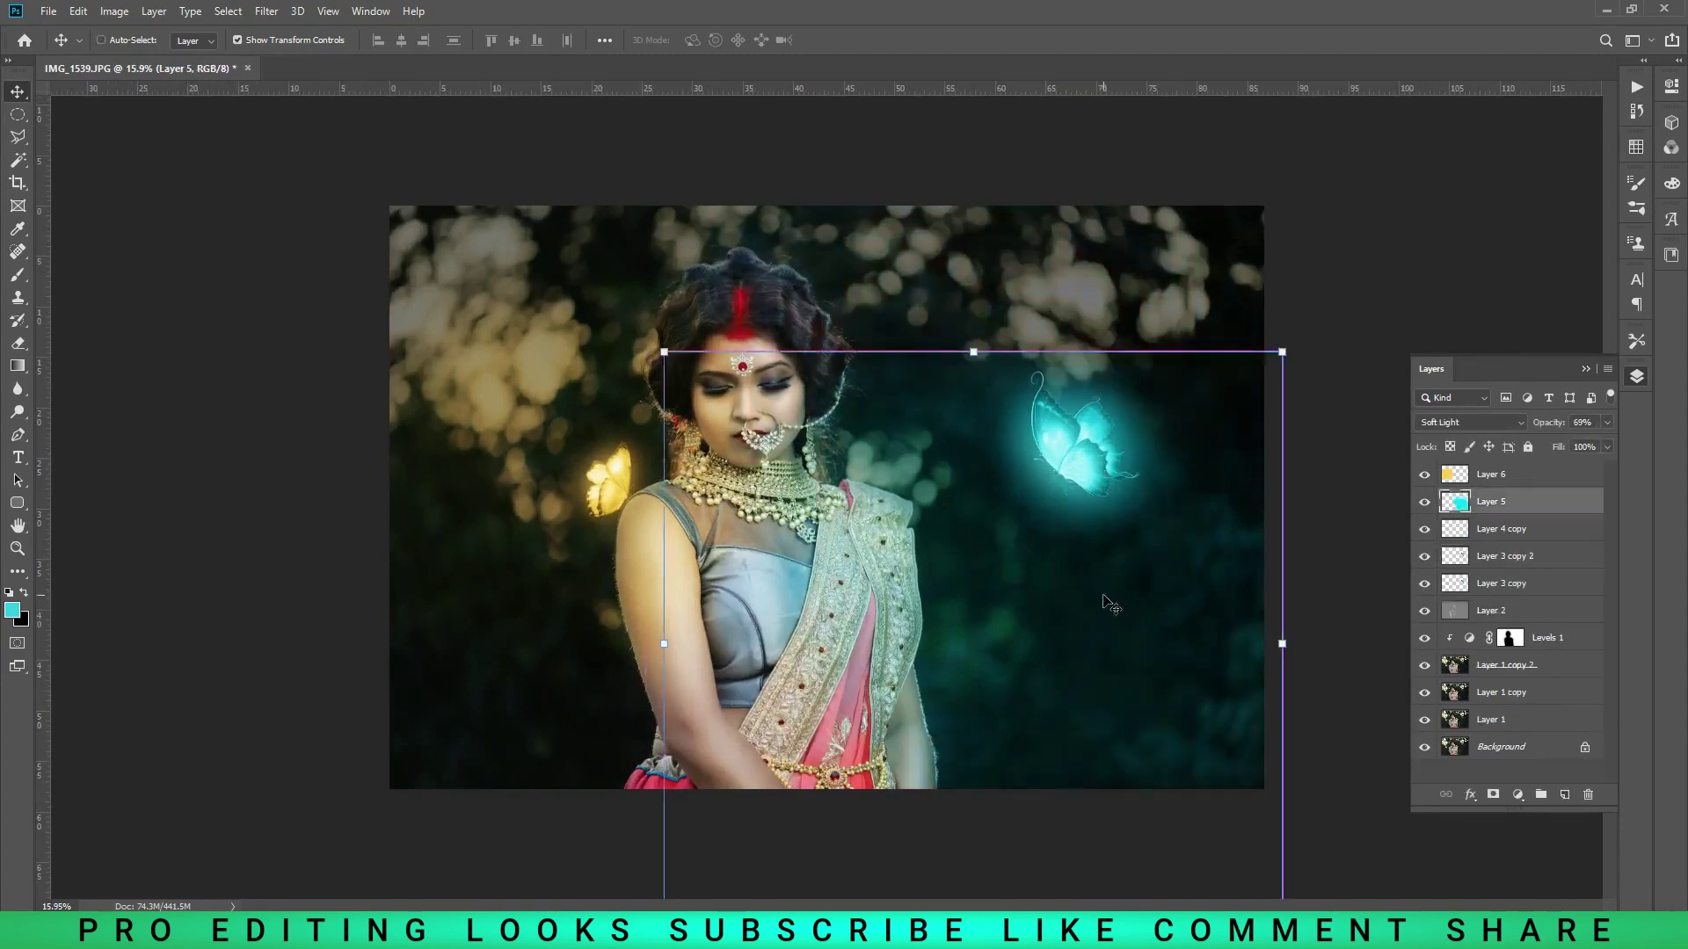
{"action": "left_click_drag", "start_coordinate": [1109, 605], "coordinate": [1090, 459]}
{"action": "left_click", "coordinate": [1558, 537]}
{"action": "left_click_drag", "start_coordinate": [669, 409], "coordinate": [654, 436]}
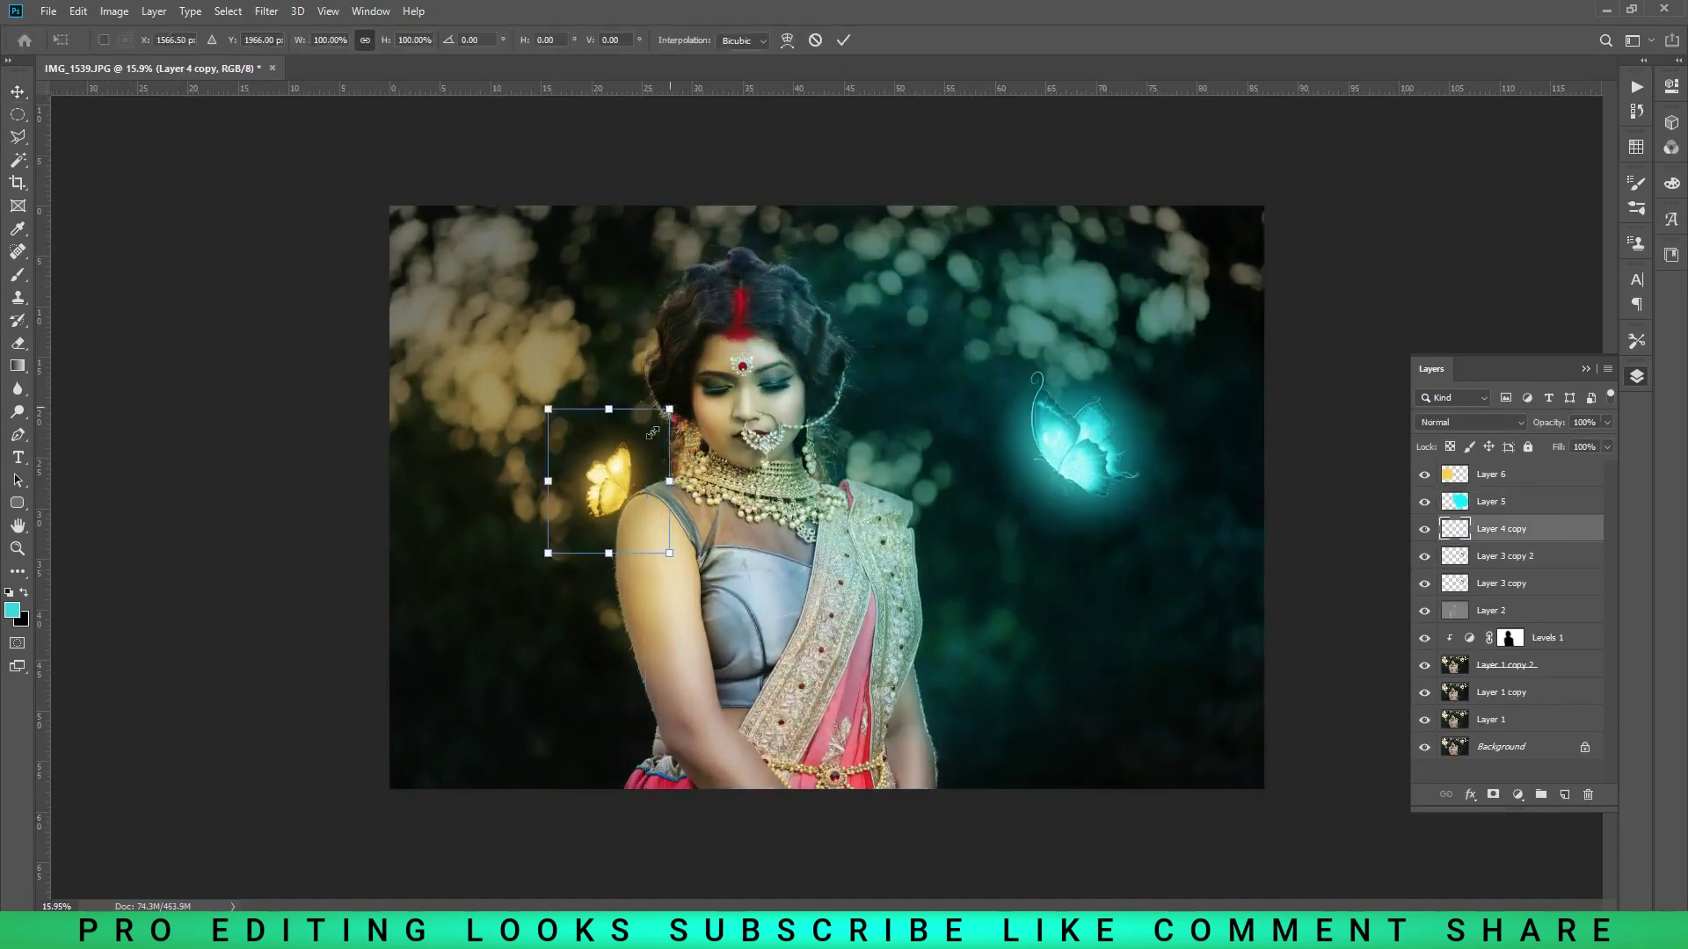
- Shrink and horizontally flip the cyan duplicate, placing it below the large cyan butterfly
{"action": "left_click", "coordinate": [1566, 557]}
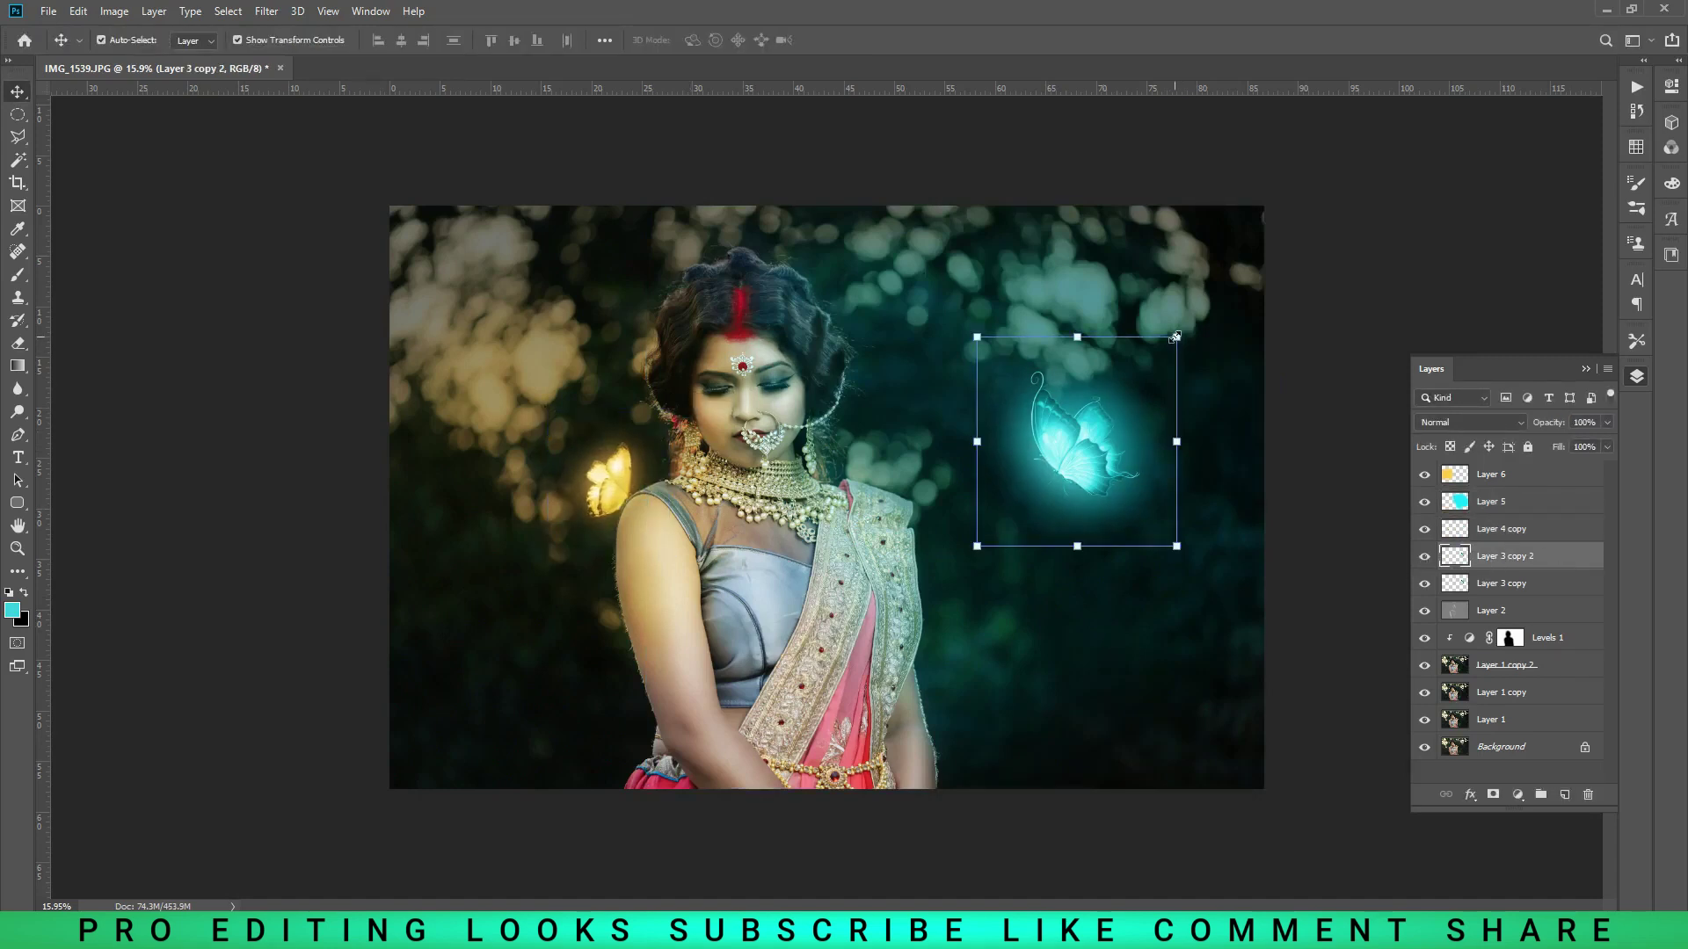
{"action": "left_click_drag", "start_coordinate": [1176, 336], "coordinate": [1153, 361]}
{"action": "left_click_drag", "start_coordinate": [1077, 476], "coordinate": [490, 697]}
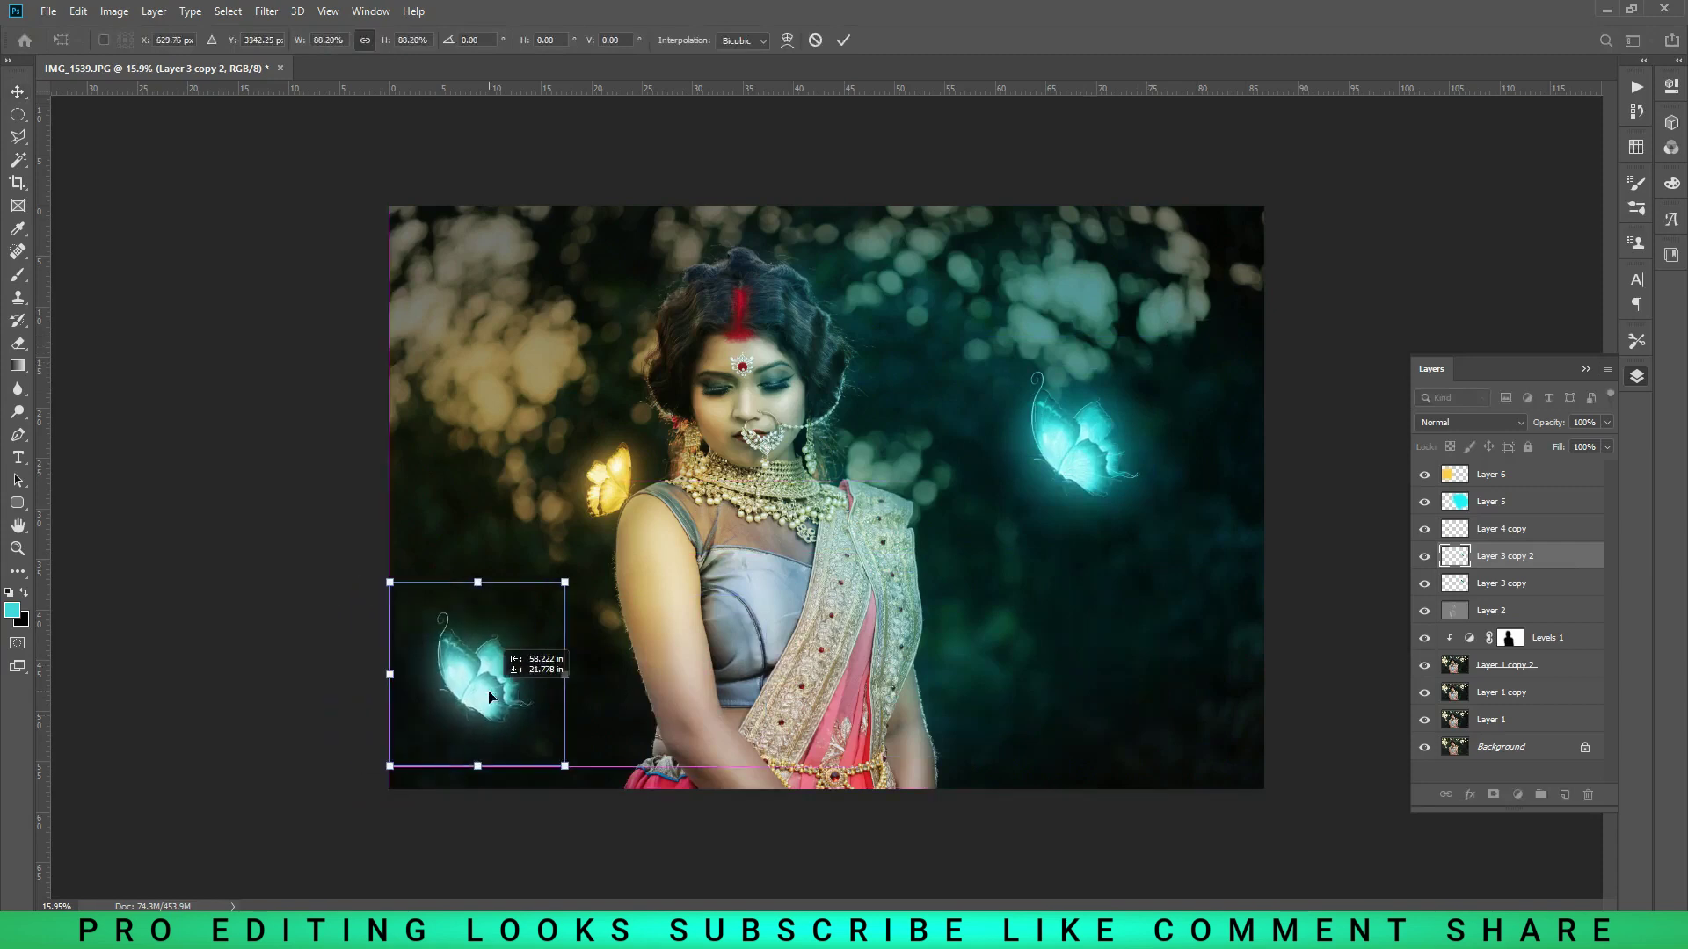
{"action": "right_click", "coordinate": [479, 672]}
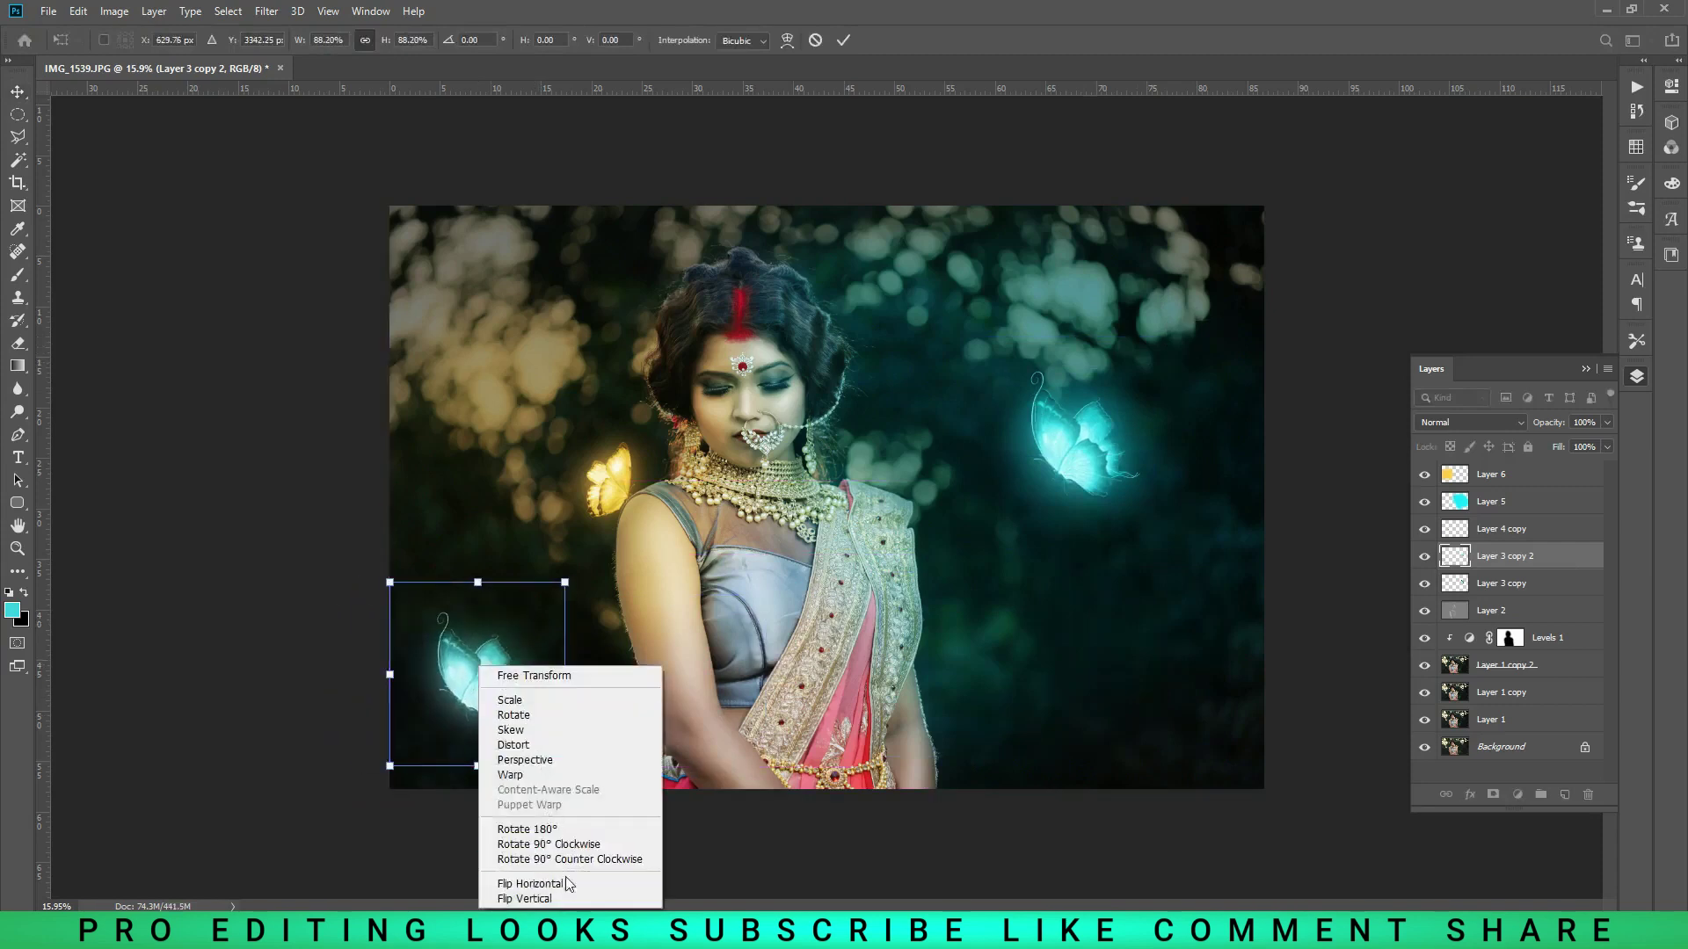
{"action": "left_click", "coordinate": [527, 883]}
{"action": "left_click_drag", "start_coordinate": [484, 692], "coordinate": [503, 692]}
{"action": "mouse_move", "coordinate": [584, 582]}
{"action": "left_mouse_down"}
{"action": "mouse_move", "coordinate": [517, 650]}
{"action": "mouse_move", "coordinate": [514, 437]}
{"action": "mouse_move", "coordinate": [1186, 415]}
{"action": "left_mouse_up"}
{"action": "mouse_move", "coordinate": [1071, 609]}
{"action": "left_mouse_down"}
{"action": "mouse_move", "coordinate": [1041, 601]}
{"action": "mouse_move", "coordinate": [1099, 638]}
{"action": "mouse_move", "coordinate": [1130, 571]}
{"action": "left_mouse_up"}
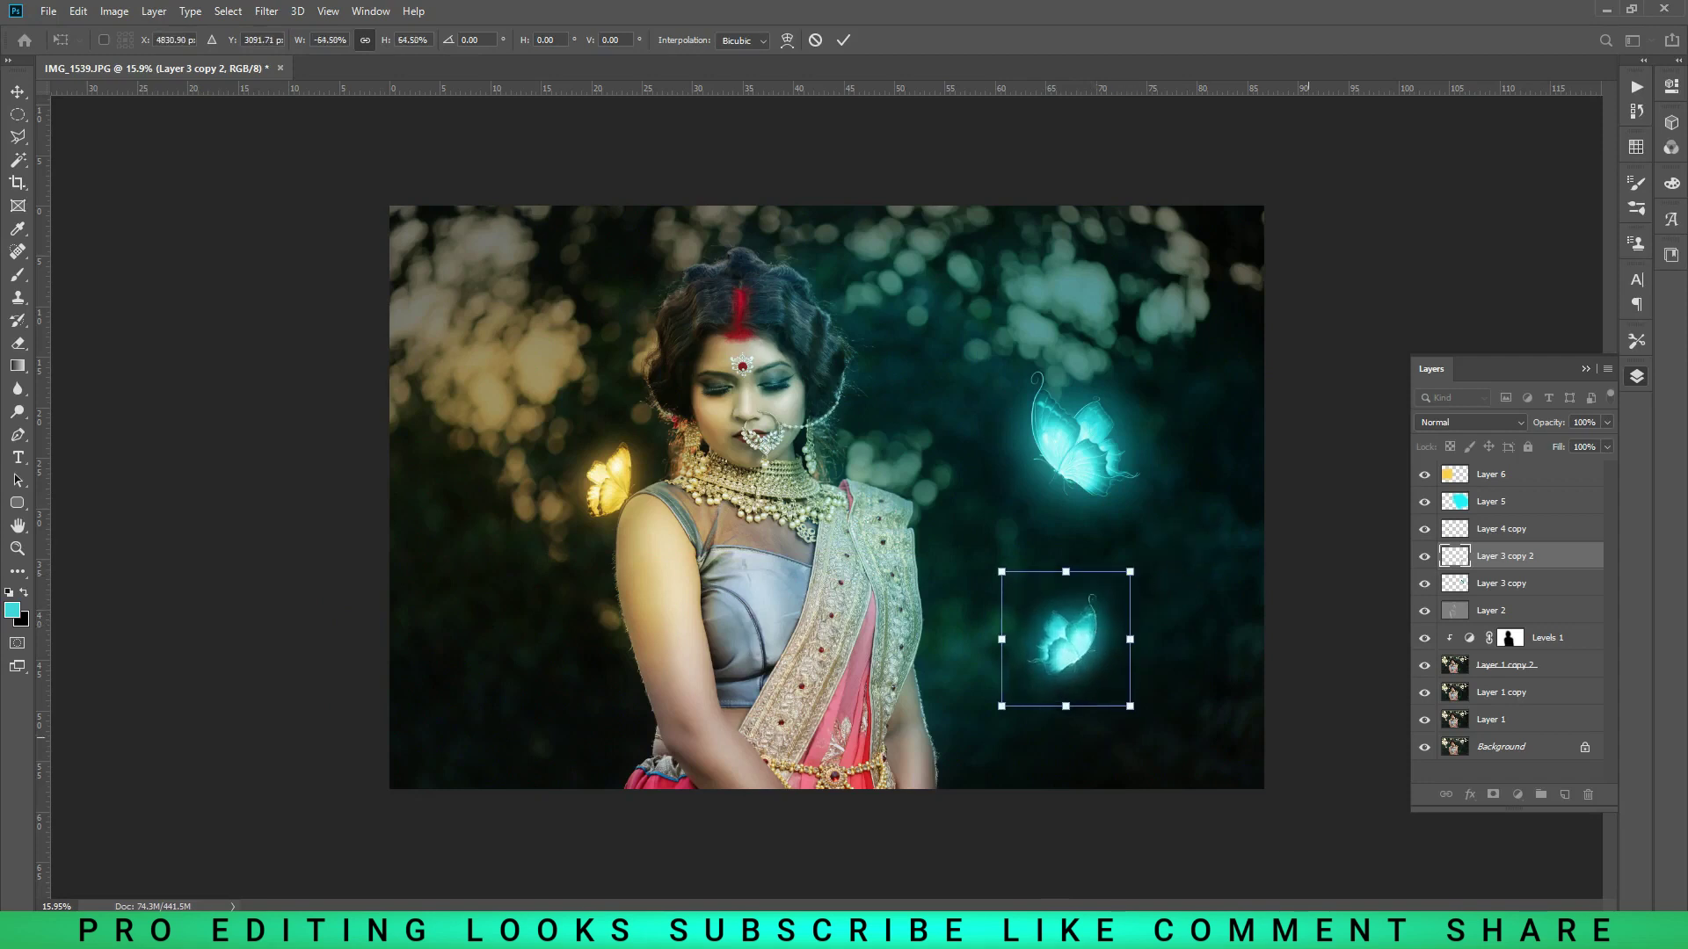
{"action": "right_click", "coordinate": [1443, 896]}
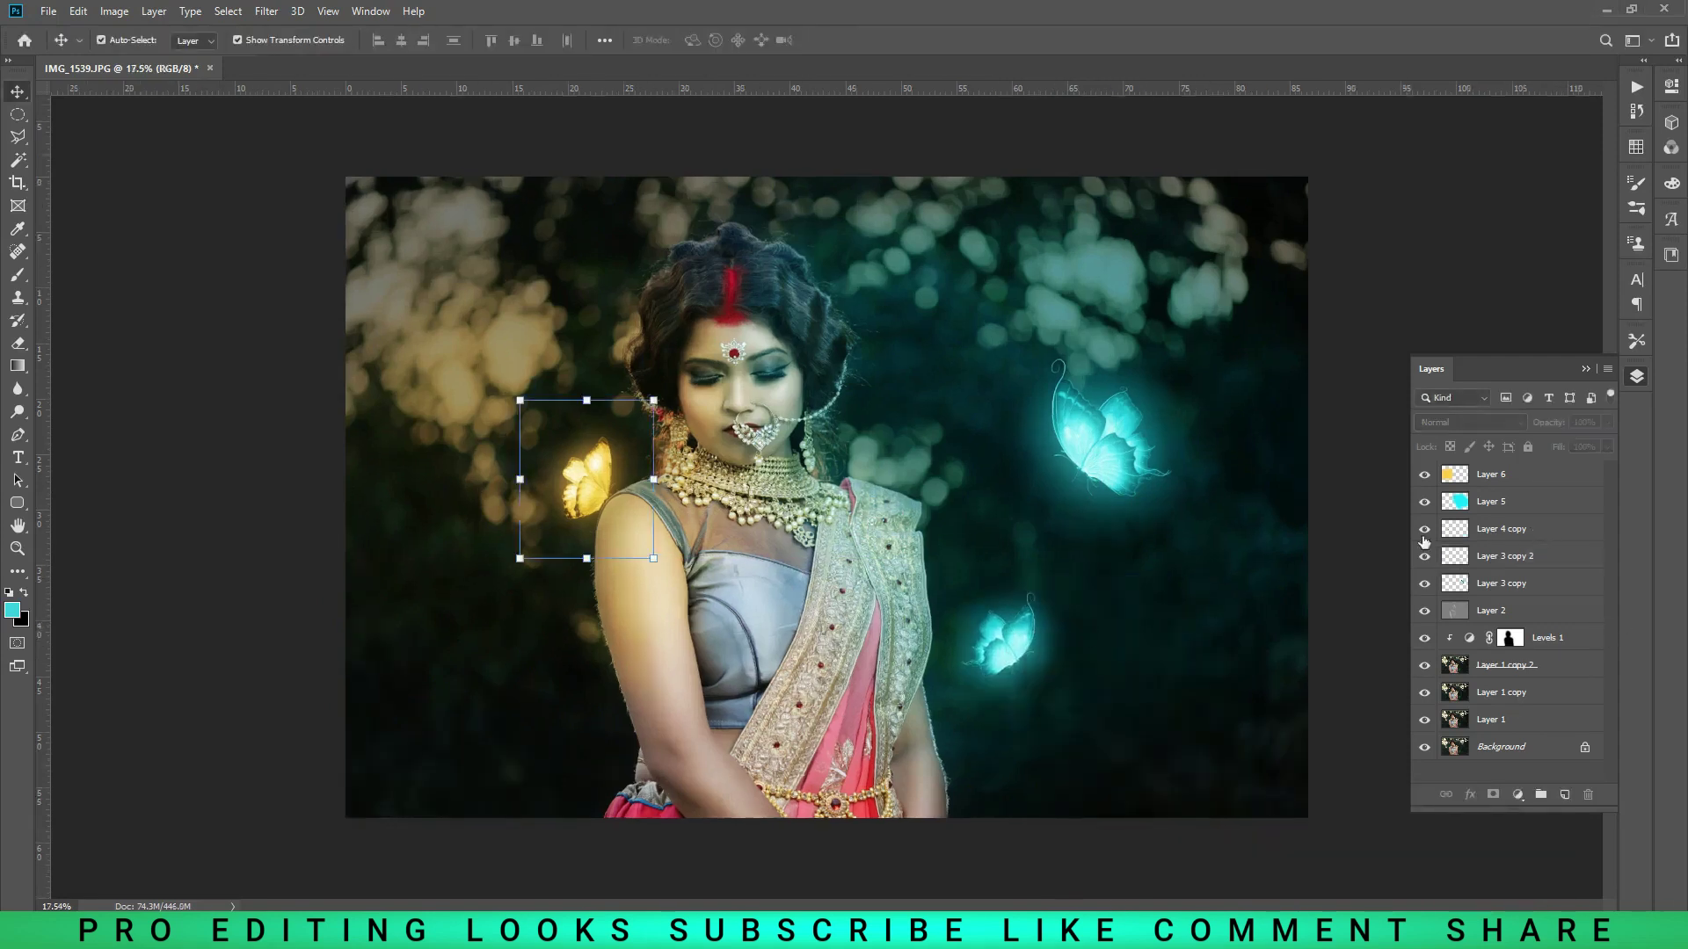
- Duplicate the gold butterfly with Ctrl+J, then shrink, tilt and reposition the copy
{"action": "left_click", "coordinate": [1534, 532]}
{"action": "key", "text": "ctrl+j"}
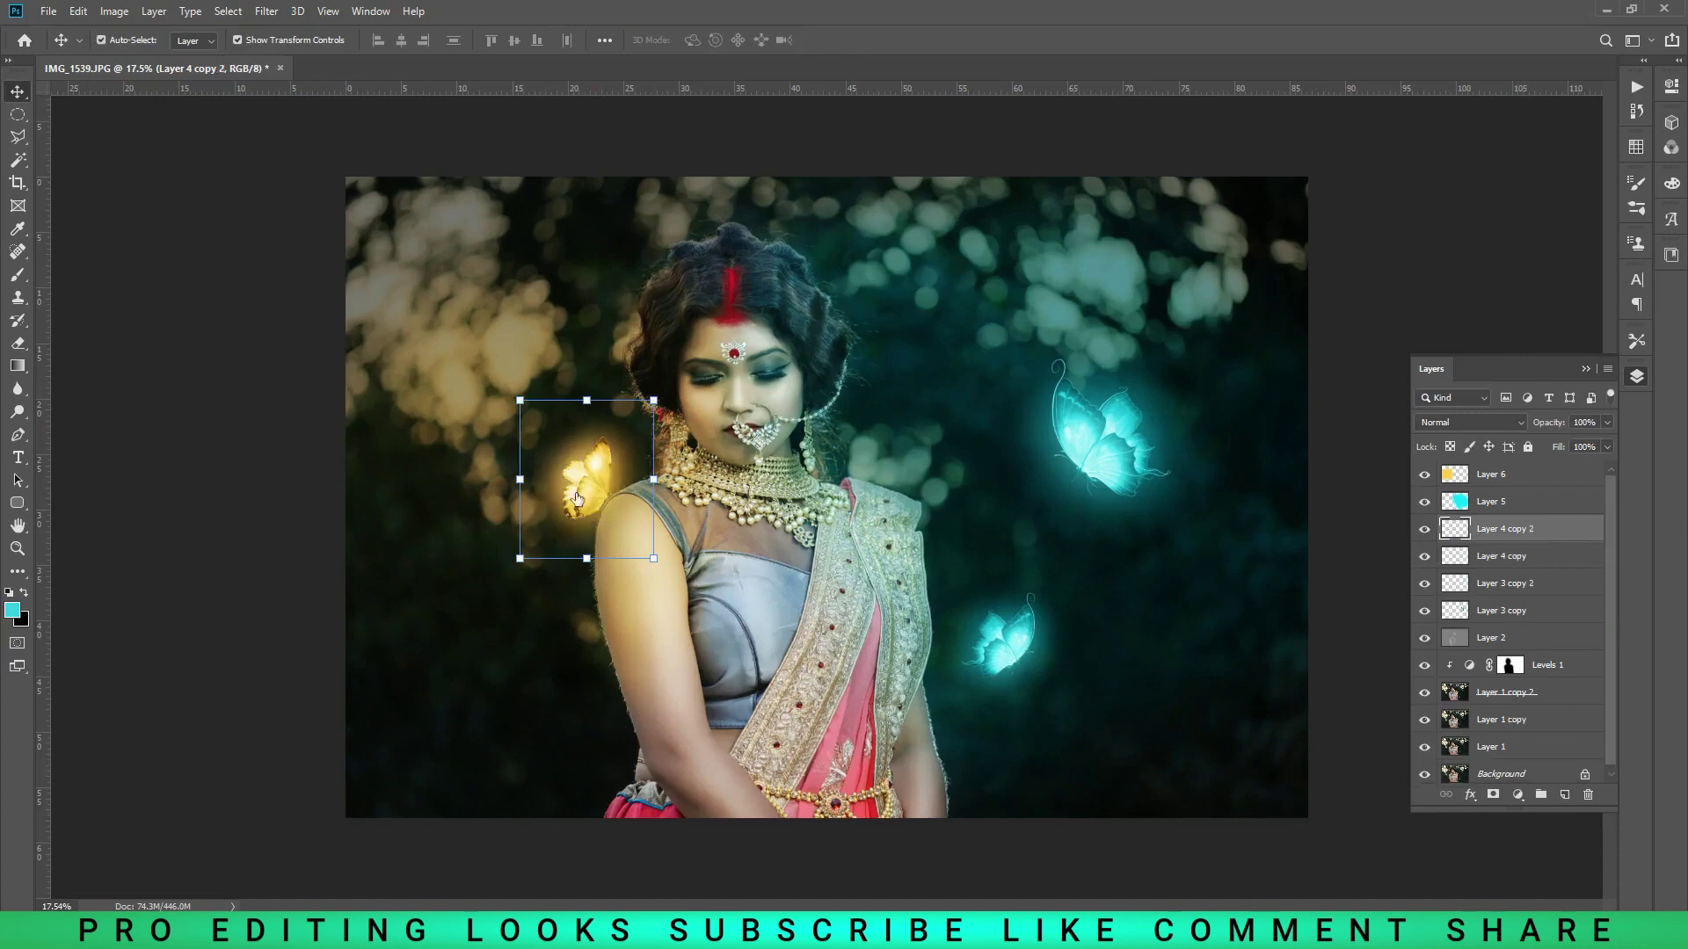
{"action": "left_click_drag", "start_coordinate": [602, 469], "coordinate": [474, 614]}
{"action": "right_click", "coordinate": [474, 613]}
{"action": "key", "text": "Escape"}
{"action": "left_click_drag", "start_coordinate": [519, 693], "coordinate": [508, 672]}
{"action": "left_click_drag", "start_coordinate": [545, 567], "coordinate": [603, 575]}
{"action": "mouse_move", "coordinate": [473, 630]}
{"action": "left_mouse_down"}
{"action": "mouse_move", "coordinate": [456, 544]}
{"action": "mouse_move", "coordinate": [466, 584]}
{"action": "mouse_move", "coordinate": [424, 523]}
{"action": "mouse_move", "coordinate": [529, 635]}
{"action": "mouse_move", "coordinate": [412, 753]}
{"action": "mouse_move", "coordinate": [559, 765]}
{"action": "mouse_move", "coordinate": [596, 678]}
{"action": "mouse_move", "coordinate": [607, 471]}
{"action": "mouse_move", "coordinate": [657, 290]}
{"action": "mouse_move", "coordinate": [625, 284]}
{"action": "mouse_move", "coordinate": [537, 348]}
{"action": "mouse_move", "coordinate": [579, 265]}
{"action": "mouse_move", "coordinate": [606, 253]}
{"action": "left_mouse_up"}
{"action": "key", "text": "Return"}
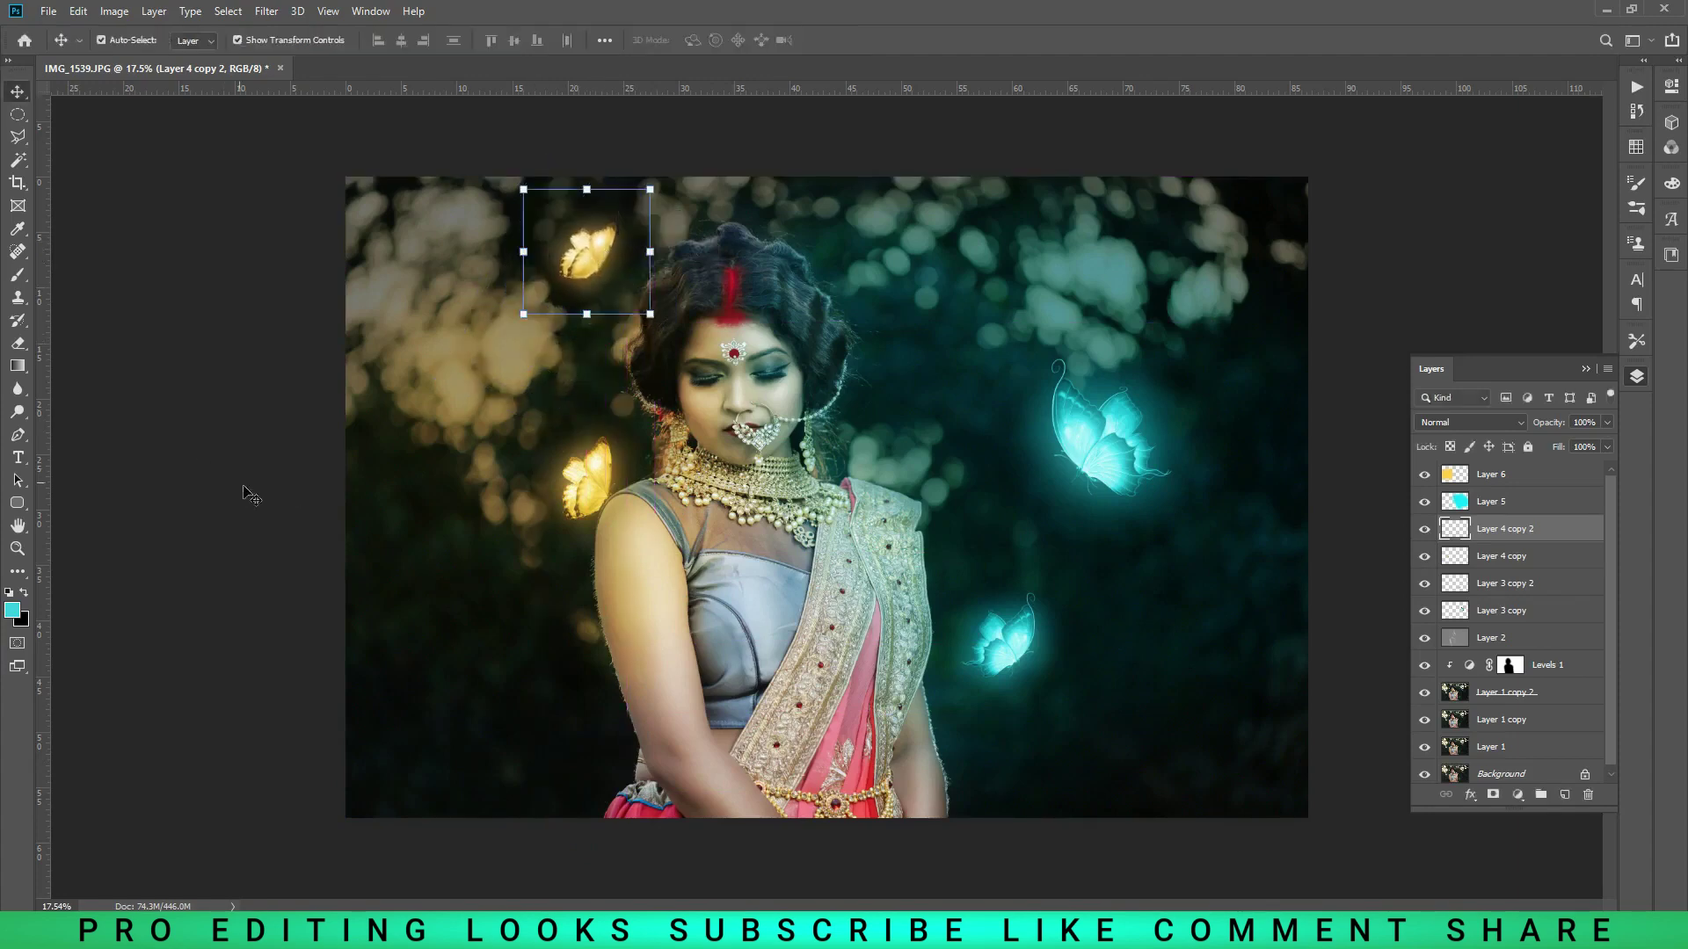
- Rotate, mirror and settle the small gold butterfly left of the bride's arm
{"action": "left_click", "coordinate": [244, 487]}
{"action": "scroll", "coordinate": [639, 626], "scroll_direction": "down", "scroll_amount": 2}
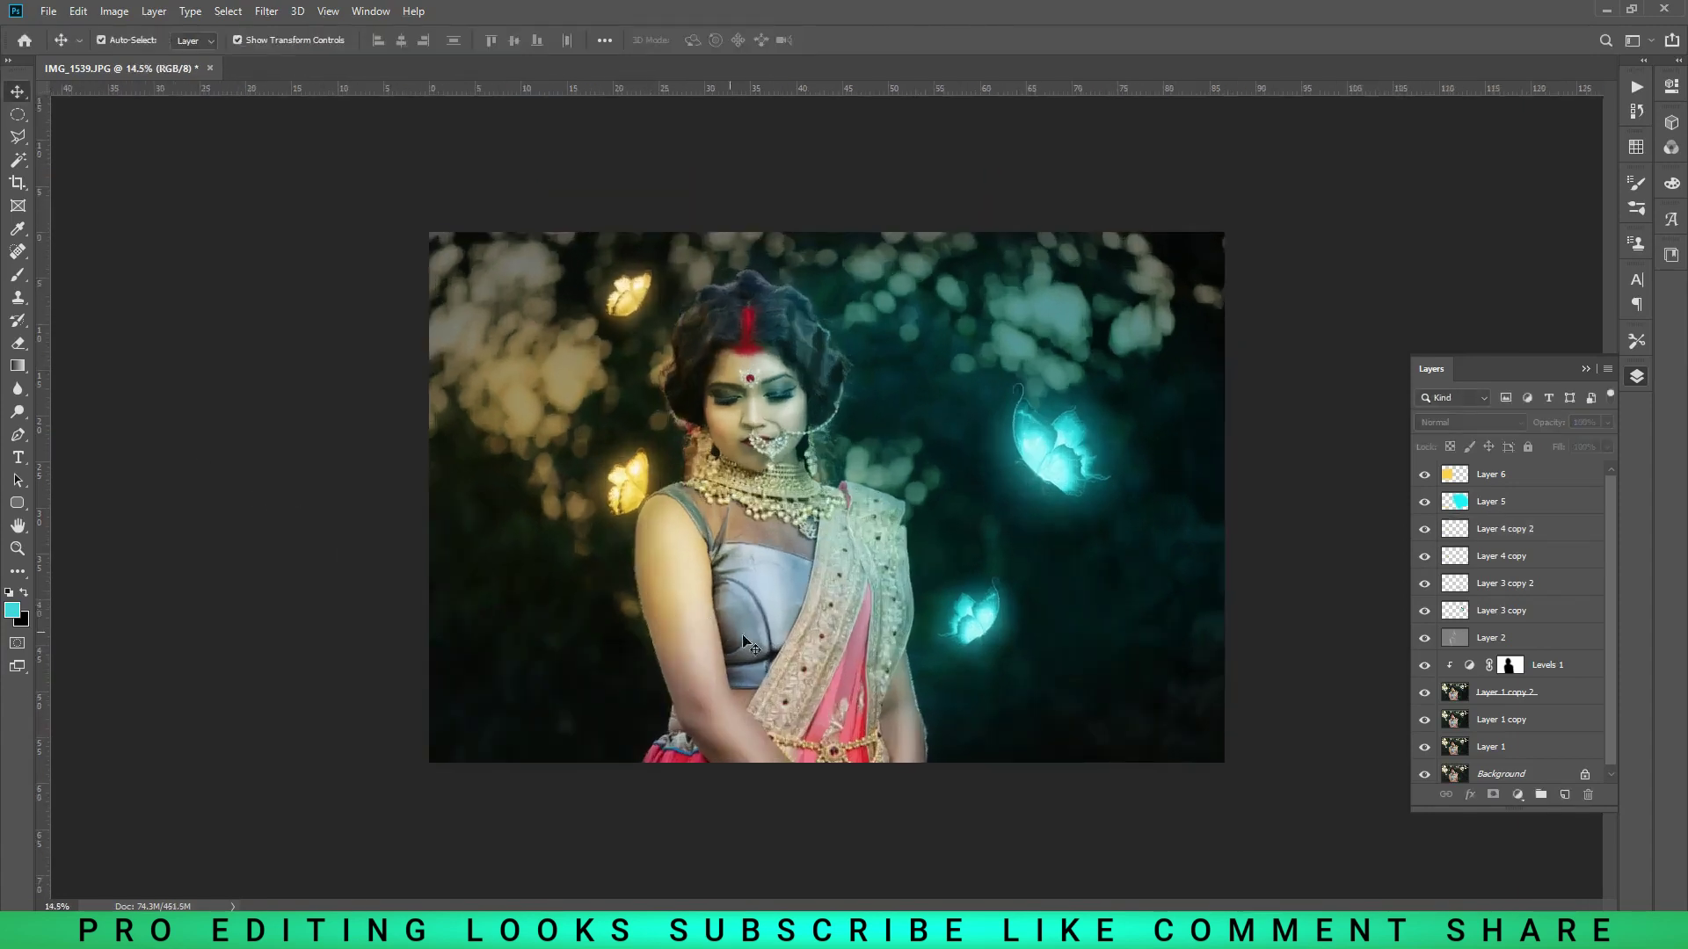
{"action": "left_click", "coordinate": [631, 301]}
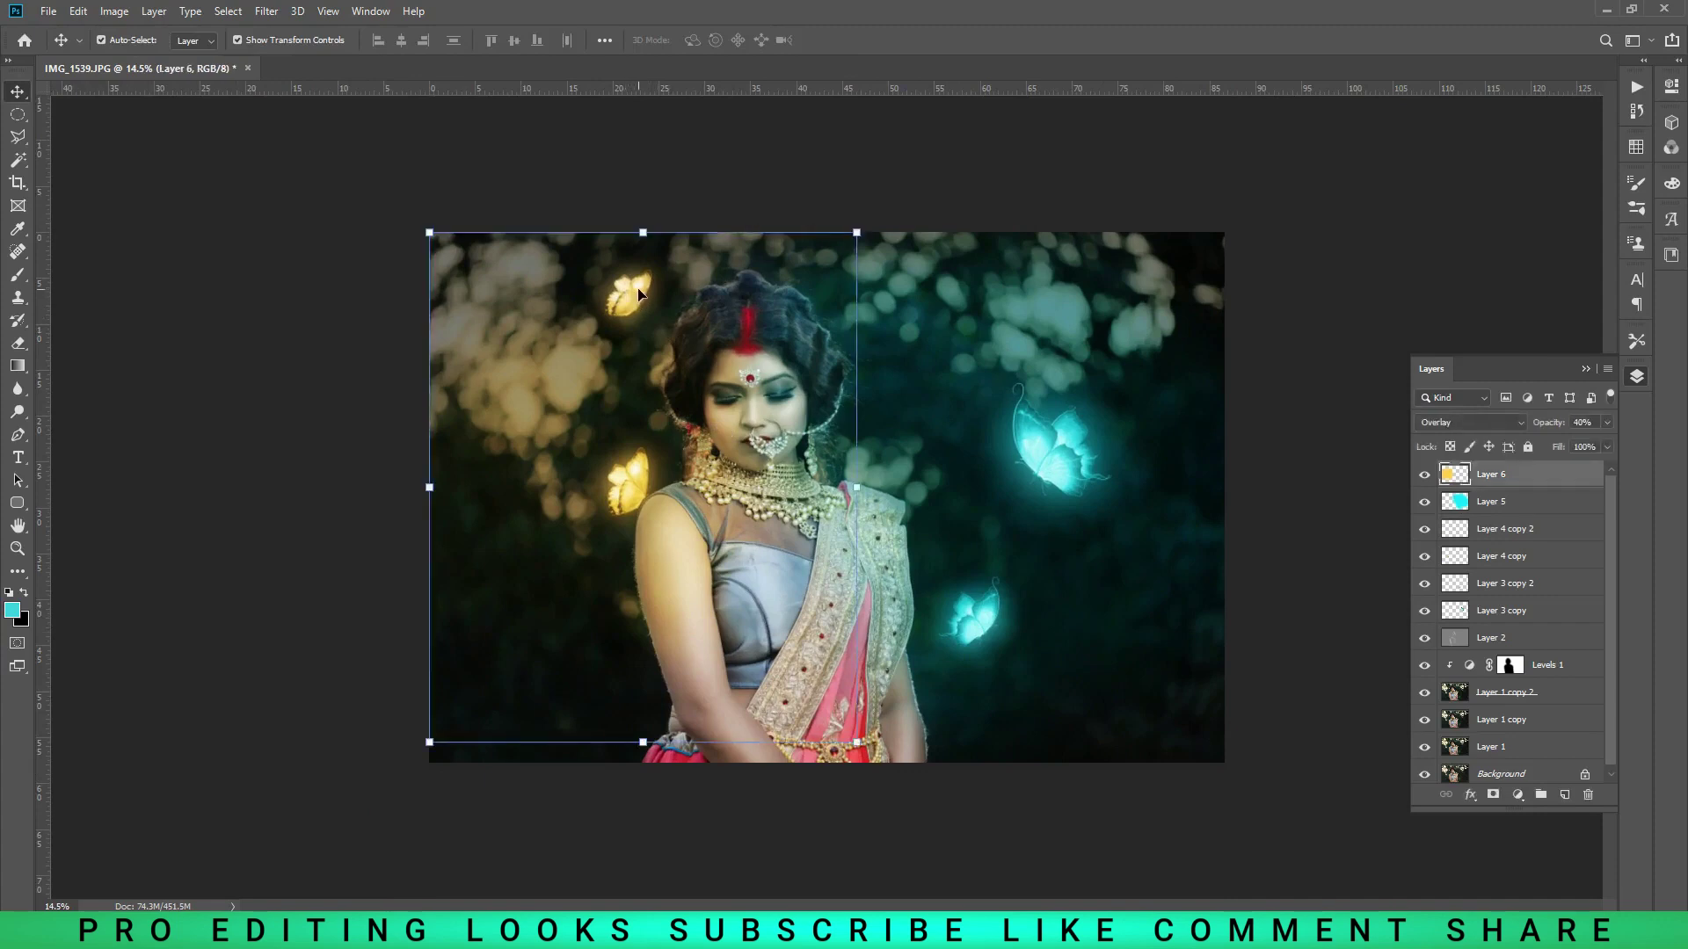
{"action": "left_click", "coordinate": [1561, 537]}
{"action": "left_click_drag", "start_coordinate": [617, 304], "coordinate": [524, 613]}
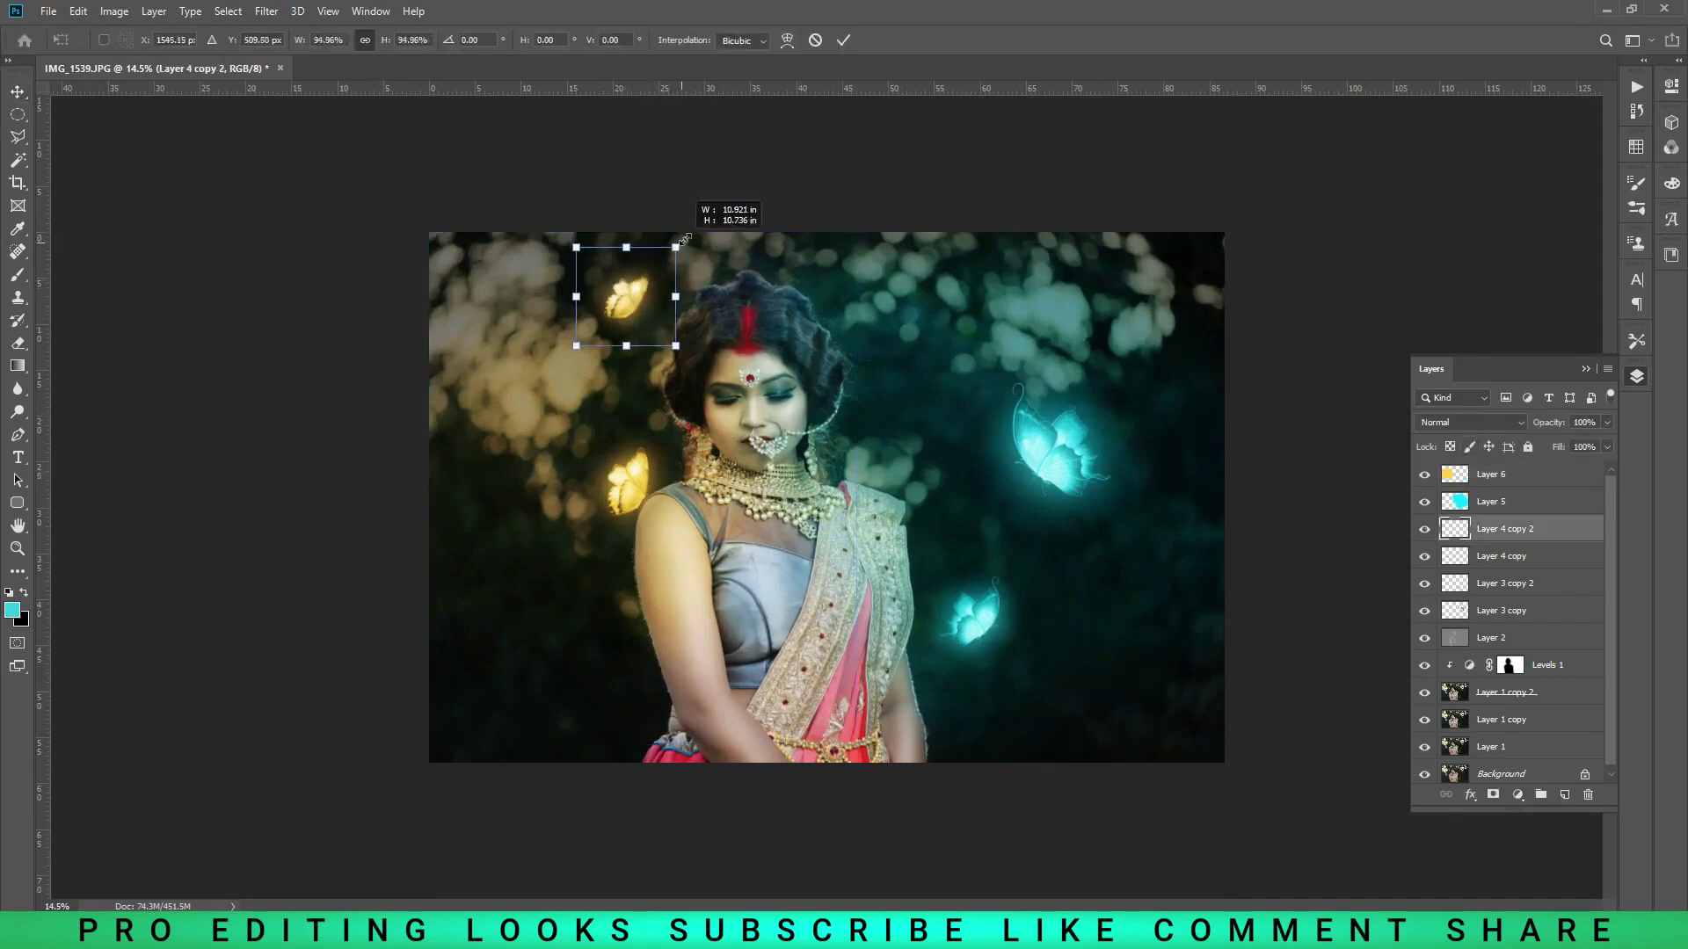
{"action": "left_click_drag", "start_coordinate": [525, 612], "coordinate": [561, 619]}
{"action": "left_click_drag", "start_coordinate": [640, 675], "coordinate": [685, 711]}
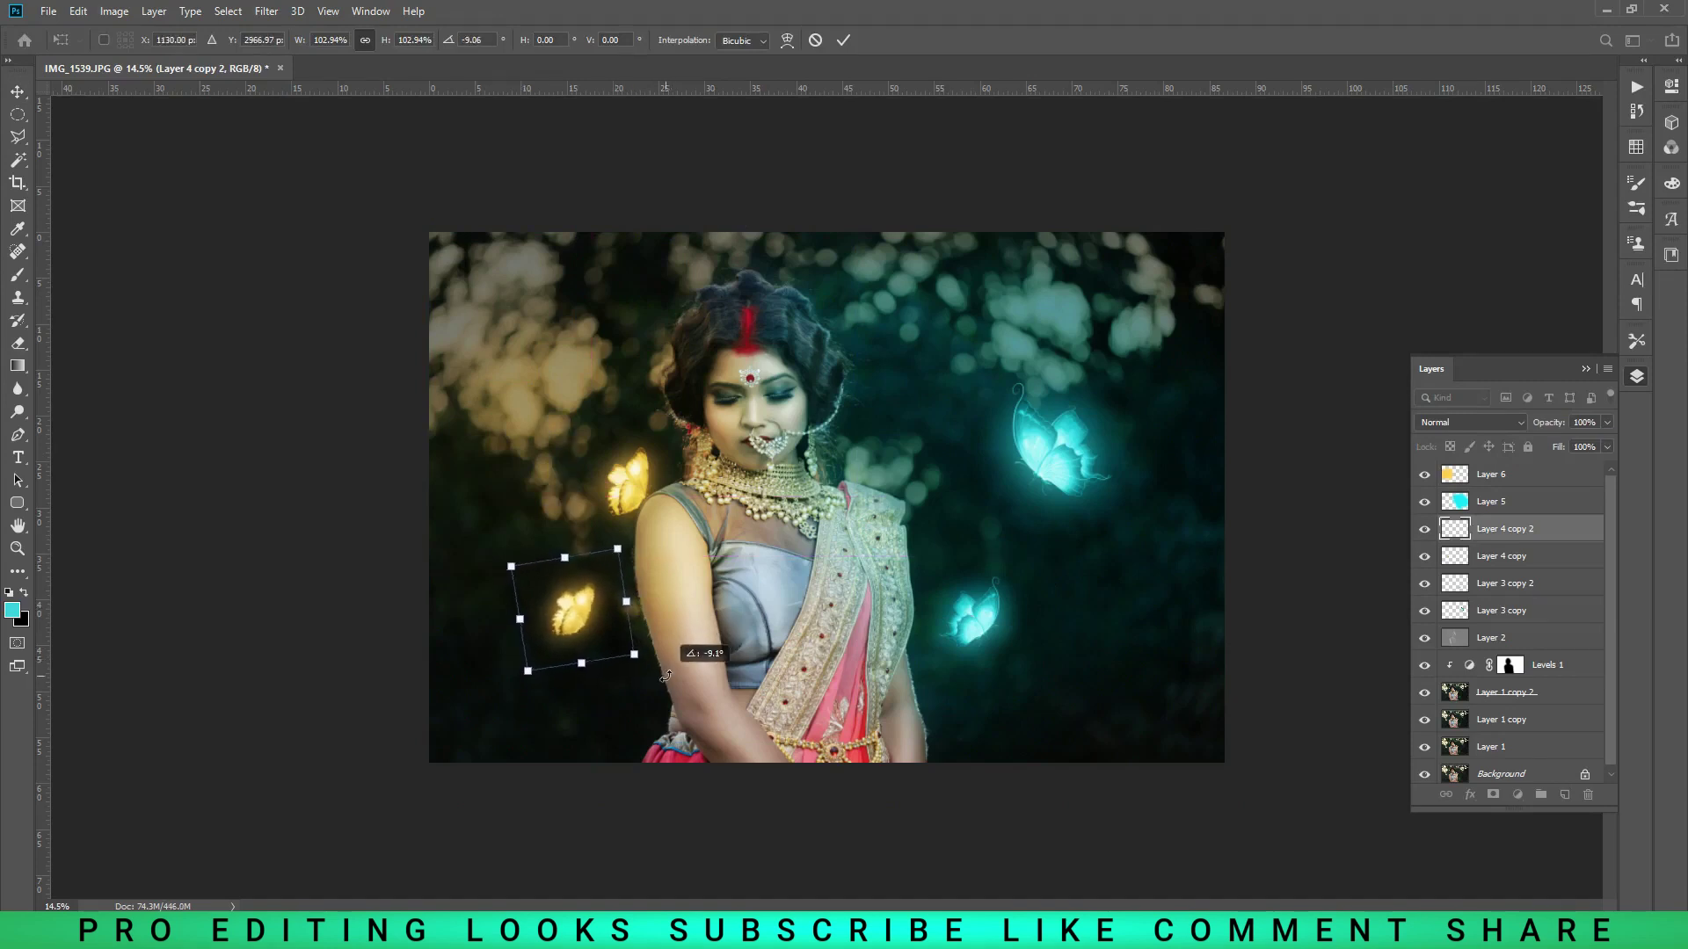
{"action": "left_click_drag", "start_coordinate": [685, 710], "coordinate": [626, 654]}
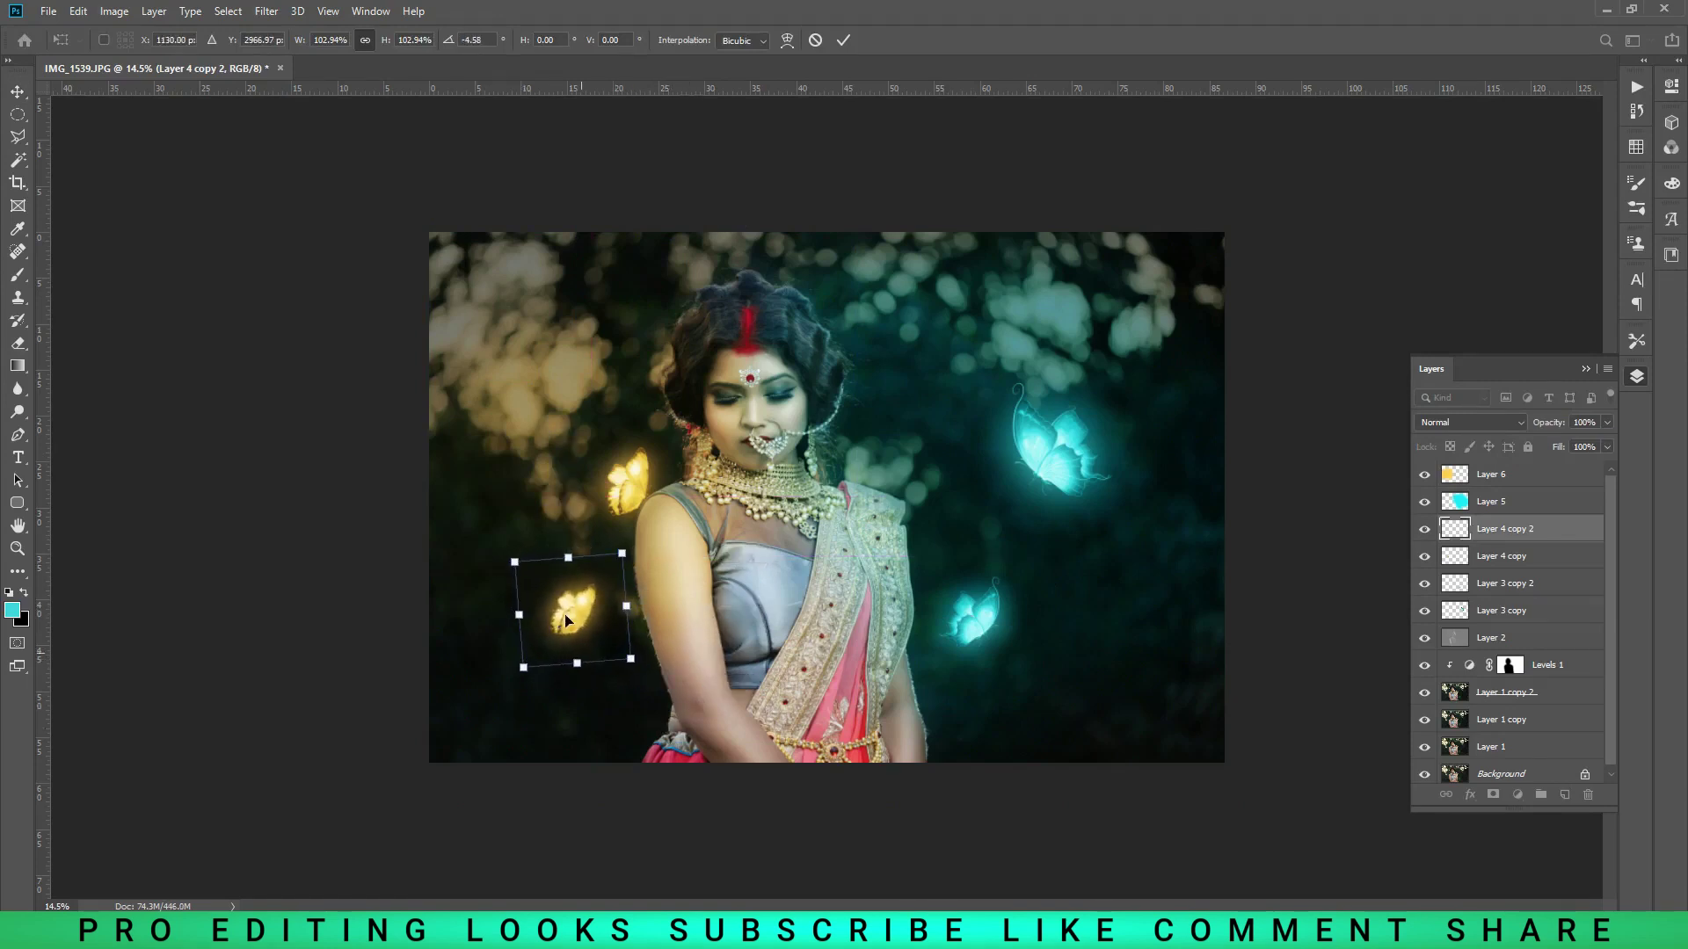
{"action": "right_click", "coordinate": [575, 623]}
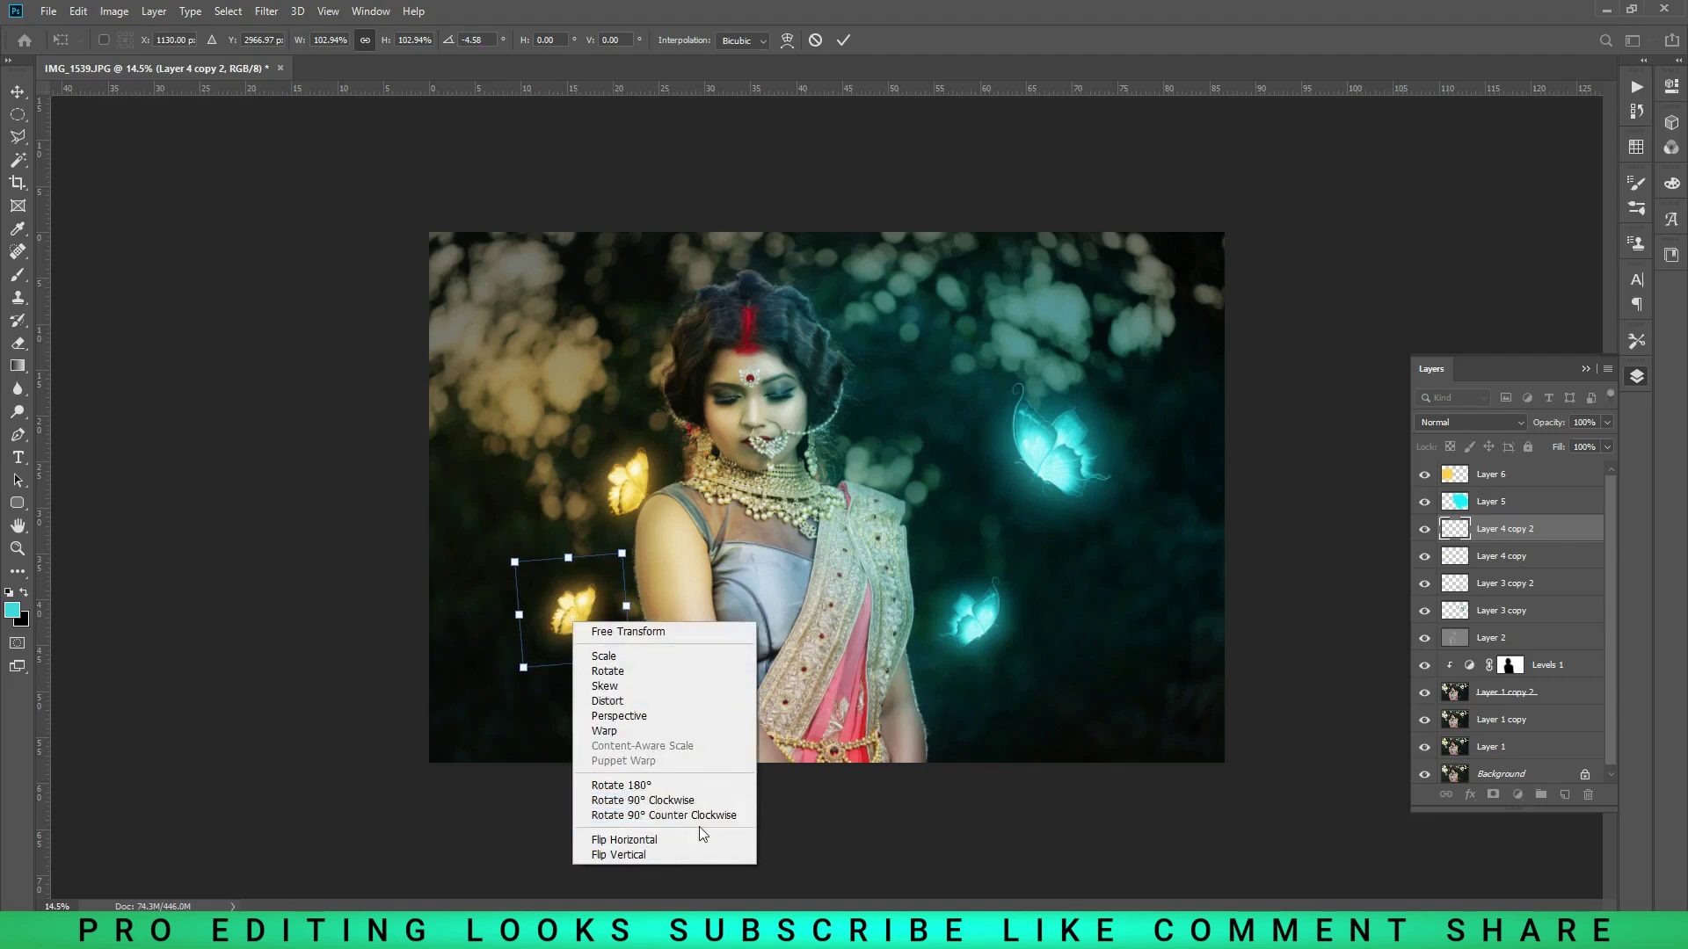
{"action": "left_click", "coordinate": [647, 840]}
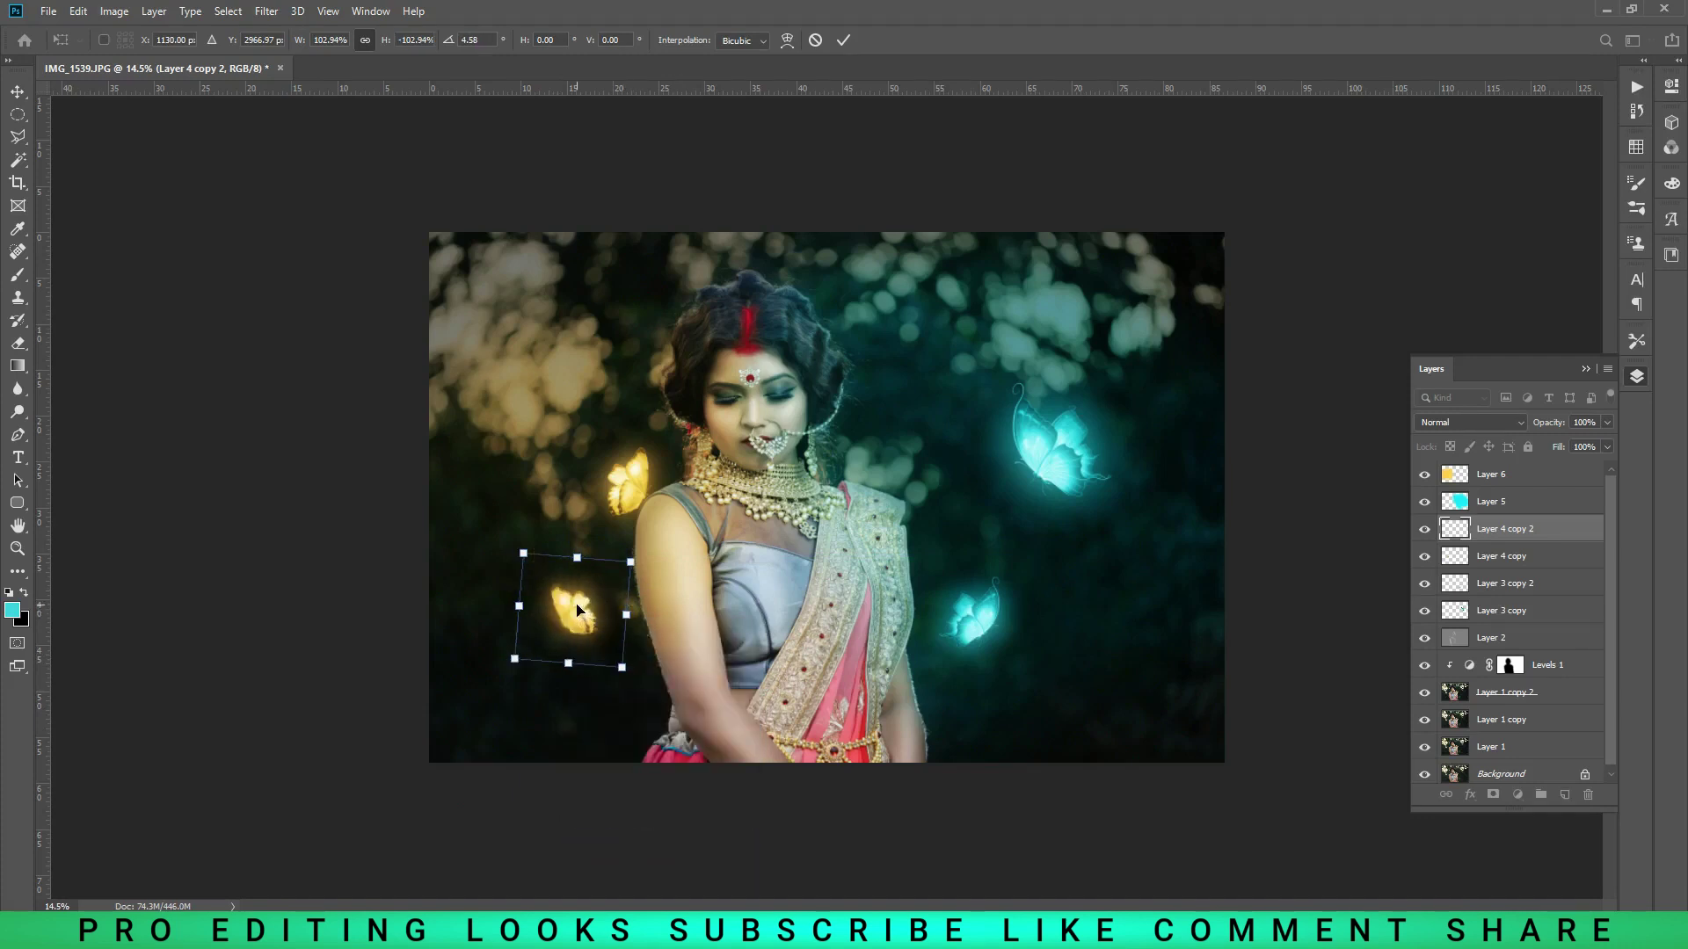
{"action": "mouse_move", "coordinate": [577, 613]}
{"action": "left_mouse_down"}
{"action": "mouse_move", "coordinate": [571, 567]}
{"action": "mouse_move", "coordinate": [543, 652]}
{"action": "left_mouse_up"}
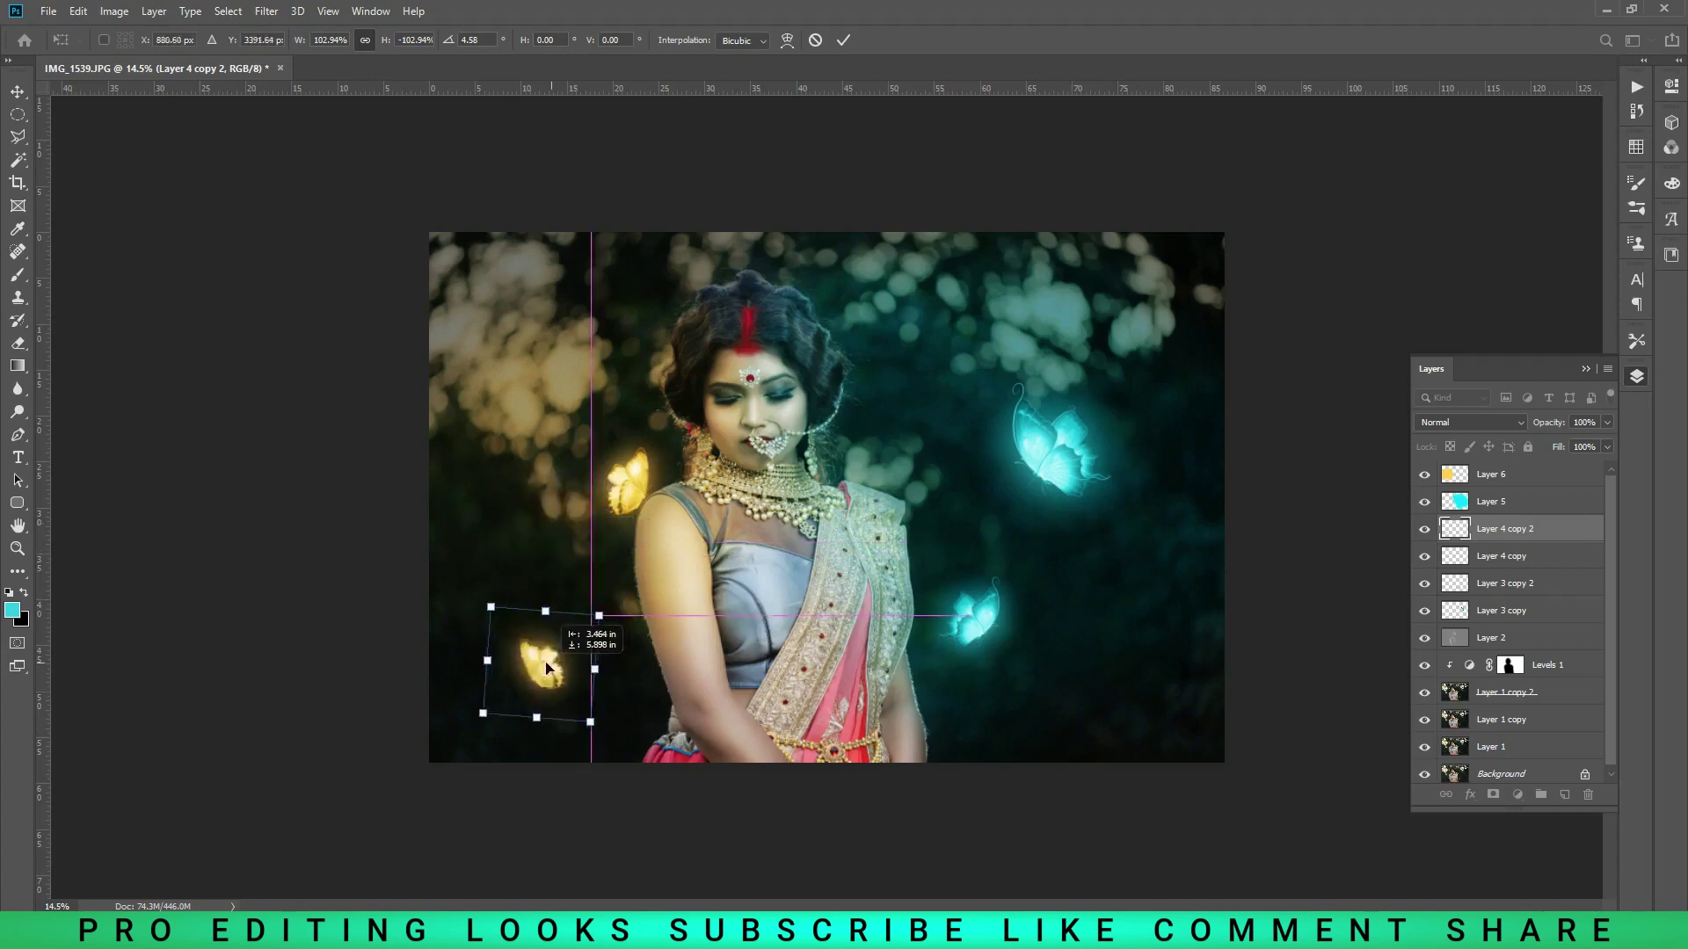
{"action": "left_click_drag", "start_coordinate": [544, 652], "coordinate": [525, 618]}
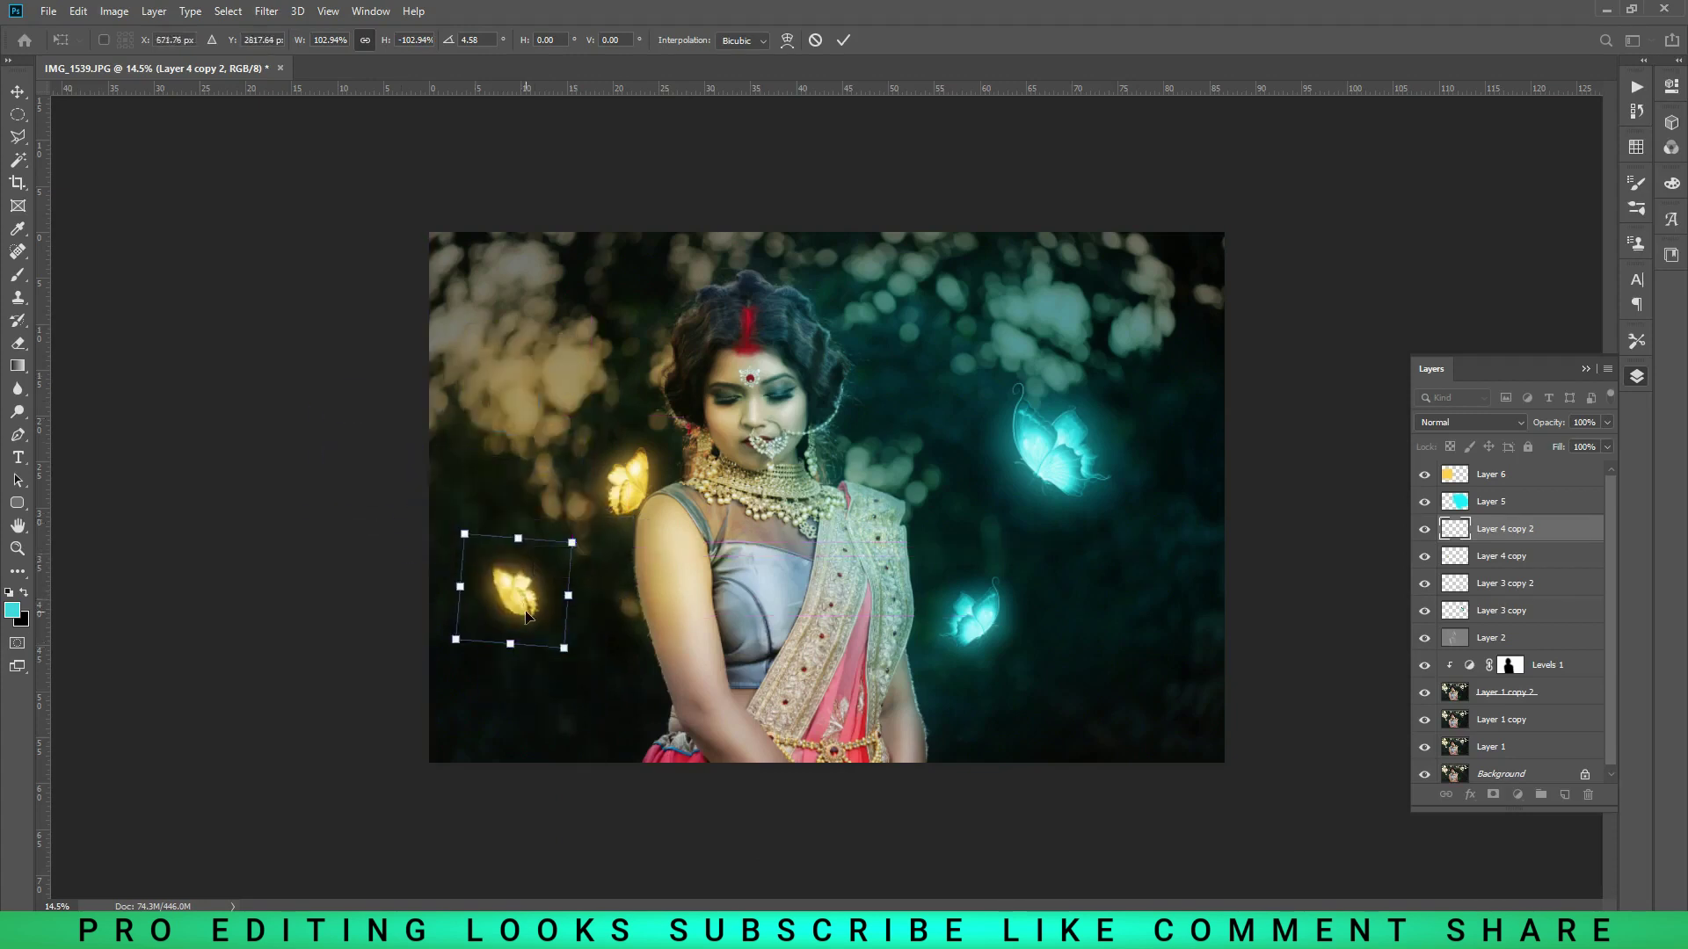
{"action": "key", "text": "Return"}
- Colorize the small gold butterfly in Hue/Saturation and boost its saturation
{"action": "key", "text": "ctrl+u"}
{"action": "left_click", "coordinate": [404, 388]}
{"action": "left_click_drag", "start_coordinate": [299, 334], "coordinate": [289, 287]}
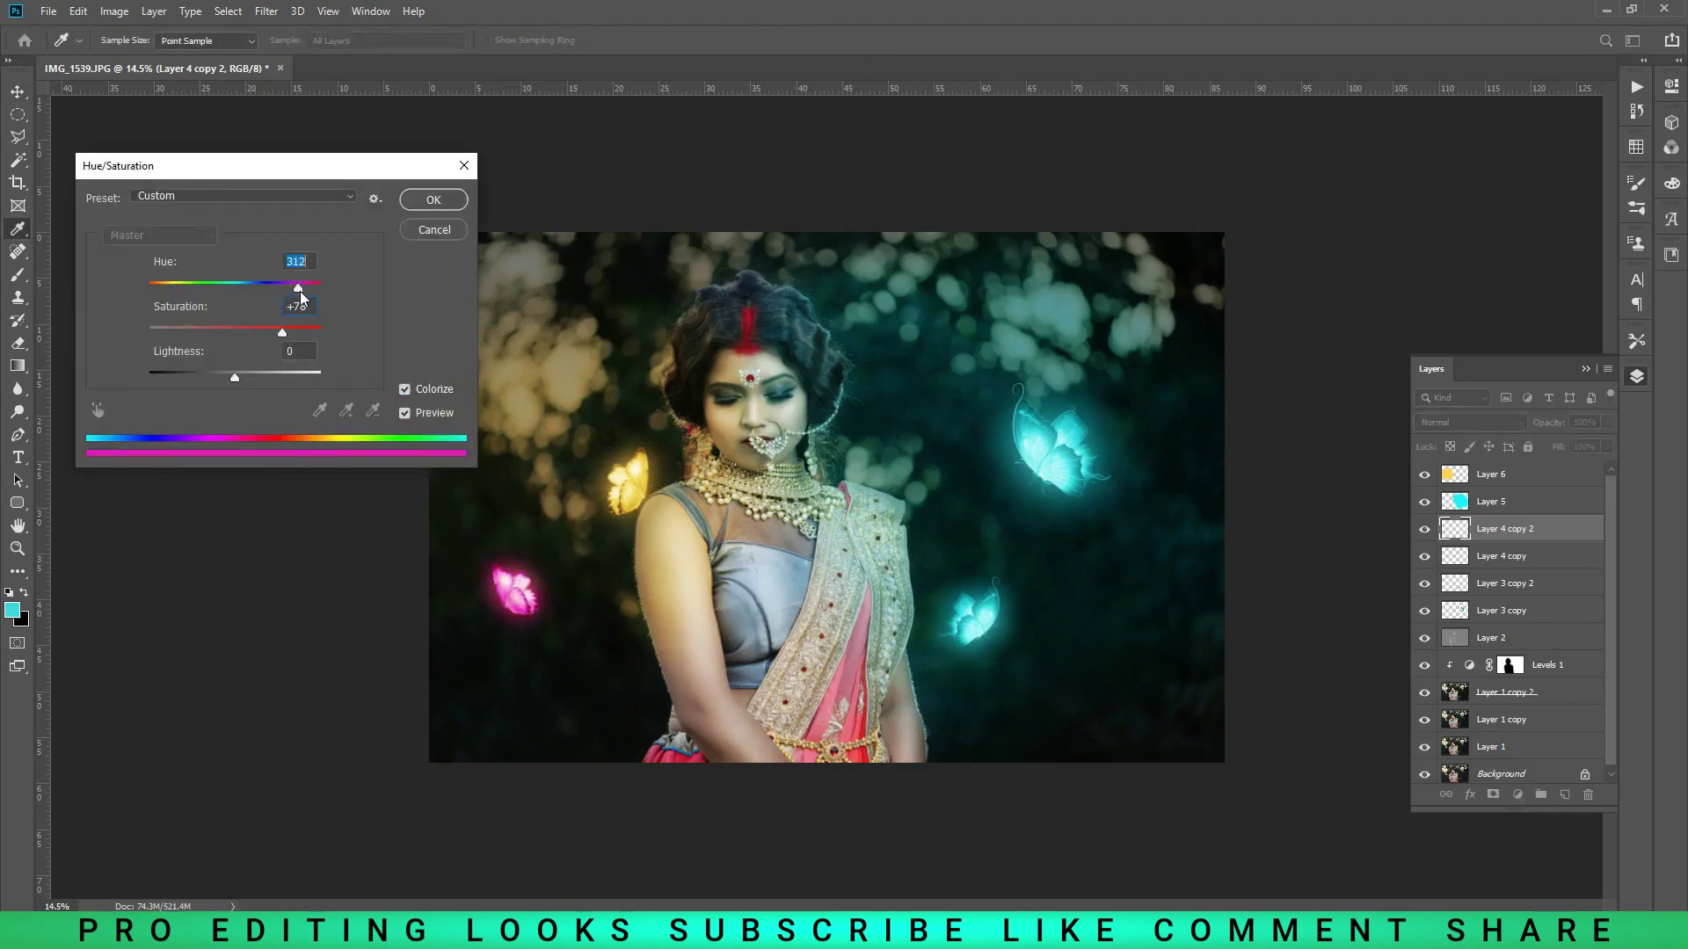
- Try green-cyan hues on the small butterfly, then close Hue/Saturation without applying
{"action": "mouse_move", "coordinate": [298, 288]}
{"action": "left_mouse_down"}
{"action": "mouse_move", "coordinate": [213, 289]}
{"action": "mouse_move", "coordinate": [236, 313]}
{"action": "left_mouse_up"}
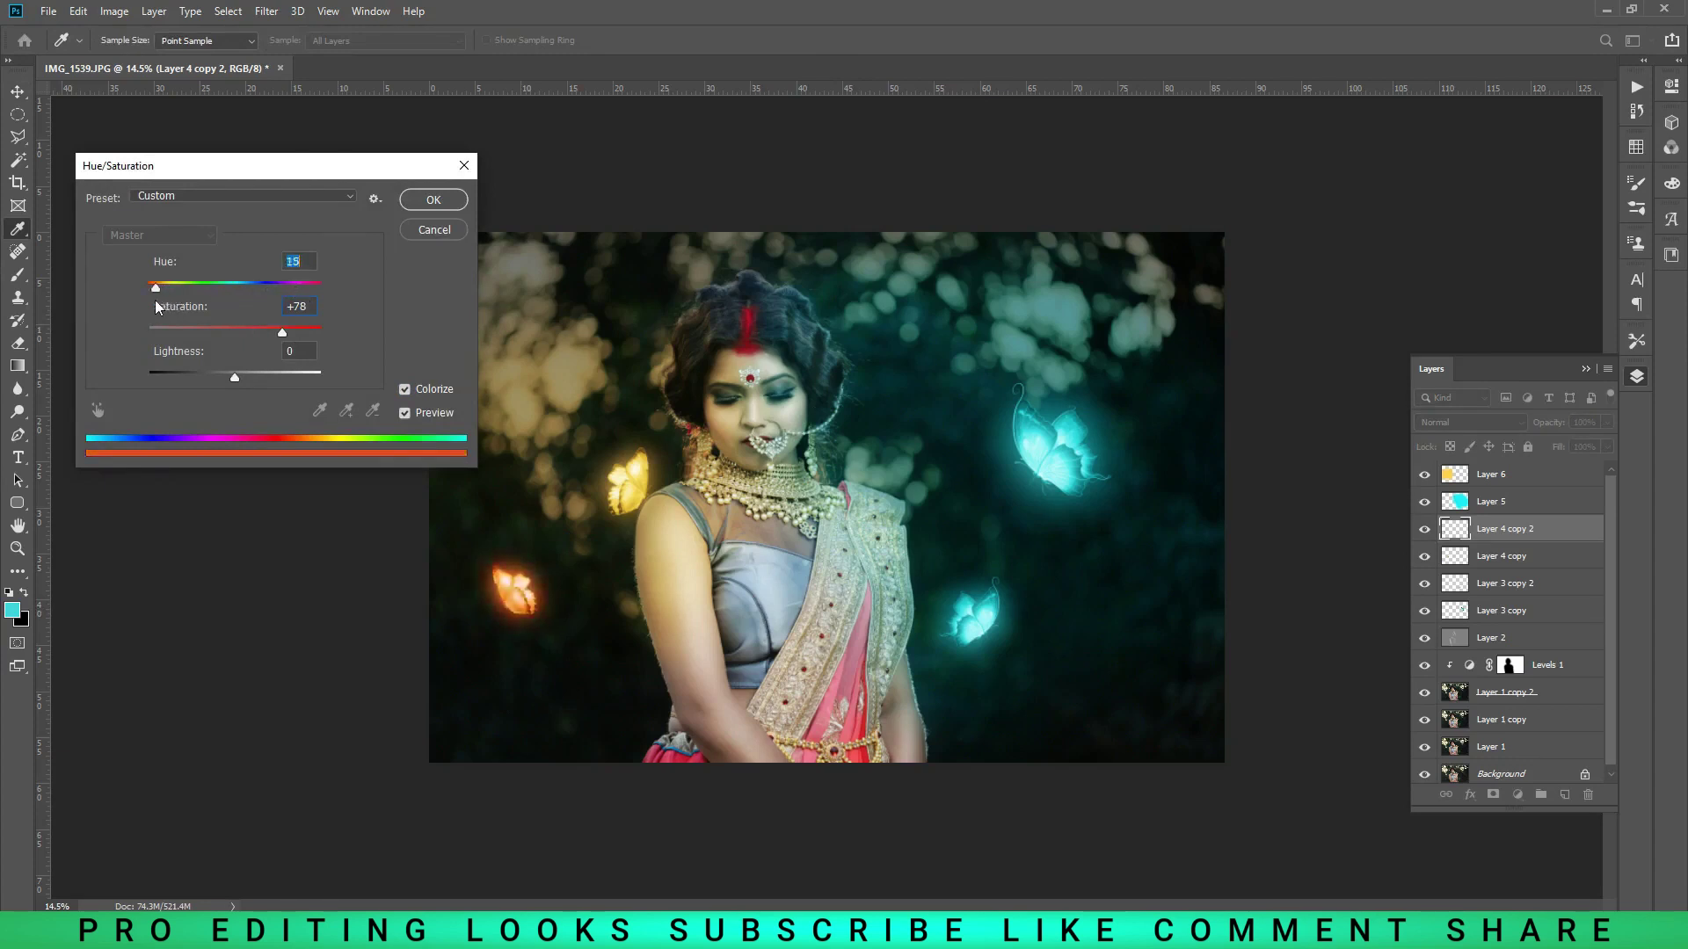
{"action": "left_click_drag", "start_coordinate": [236, 313], "coordinate": [248, 329]}
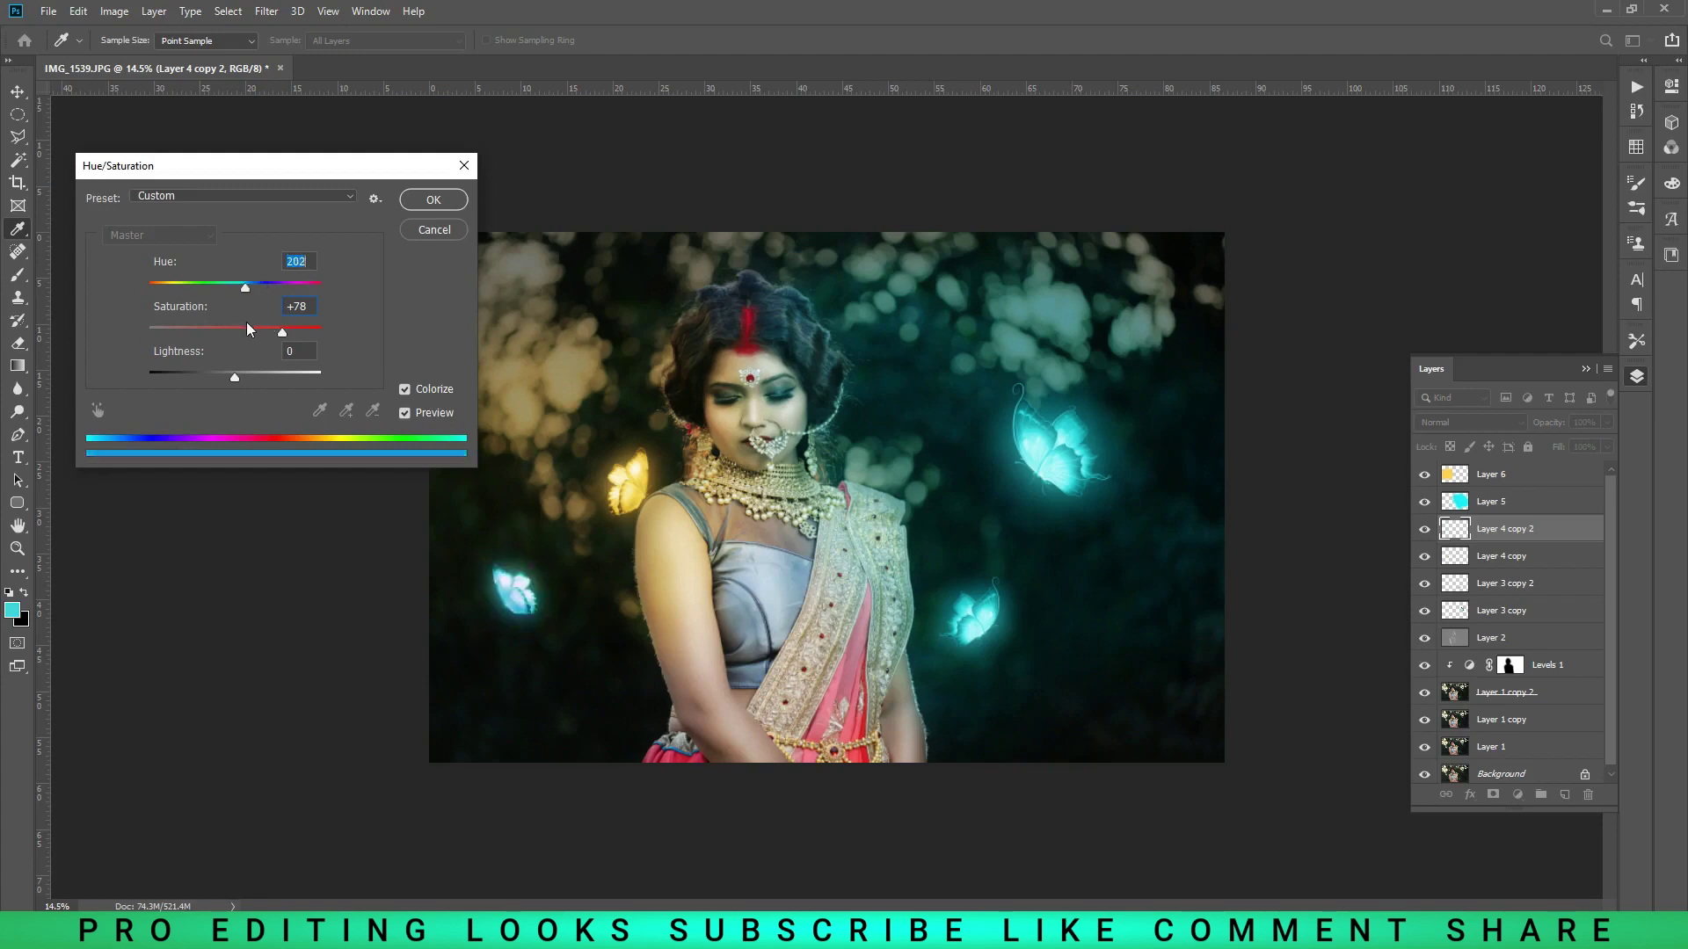
{"action": "key", "text": "Return"}
- Delete the small gold butterfly layer Layer 4 copy 2 and zoom back in
{"action": "key", "text": "v"}
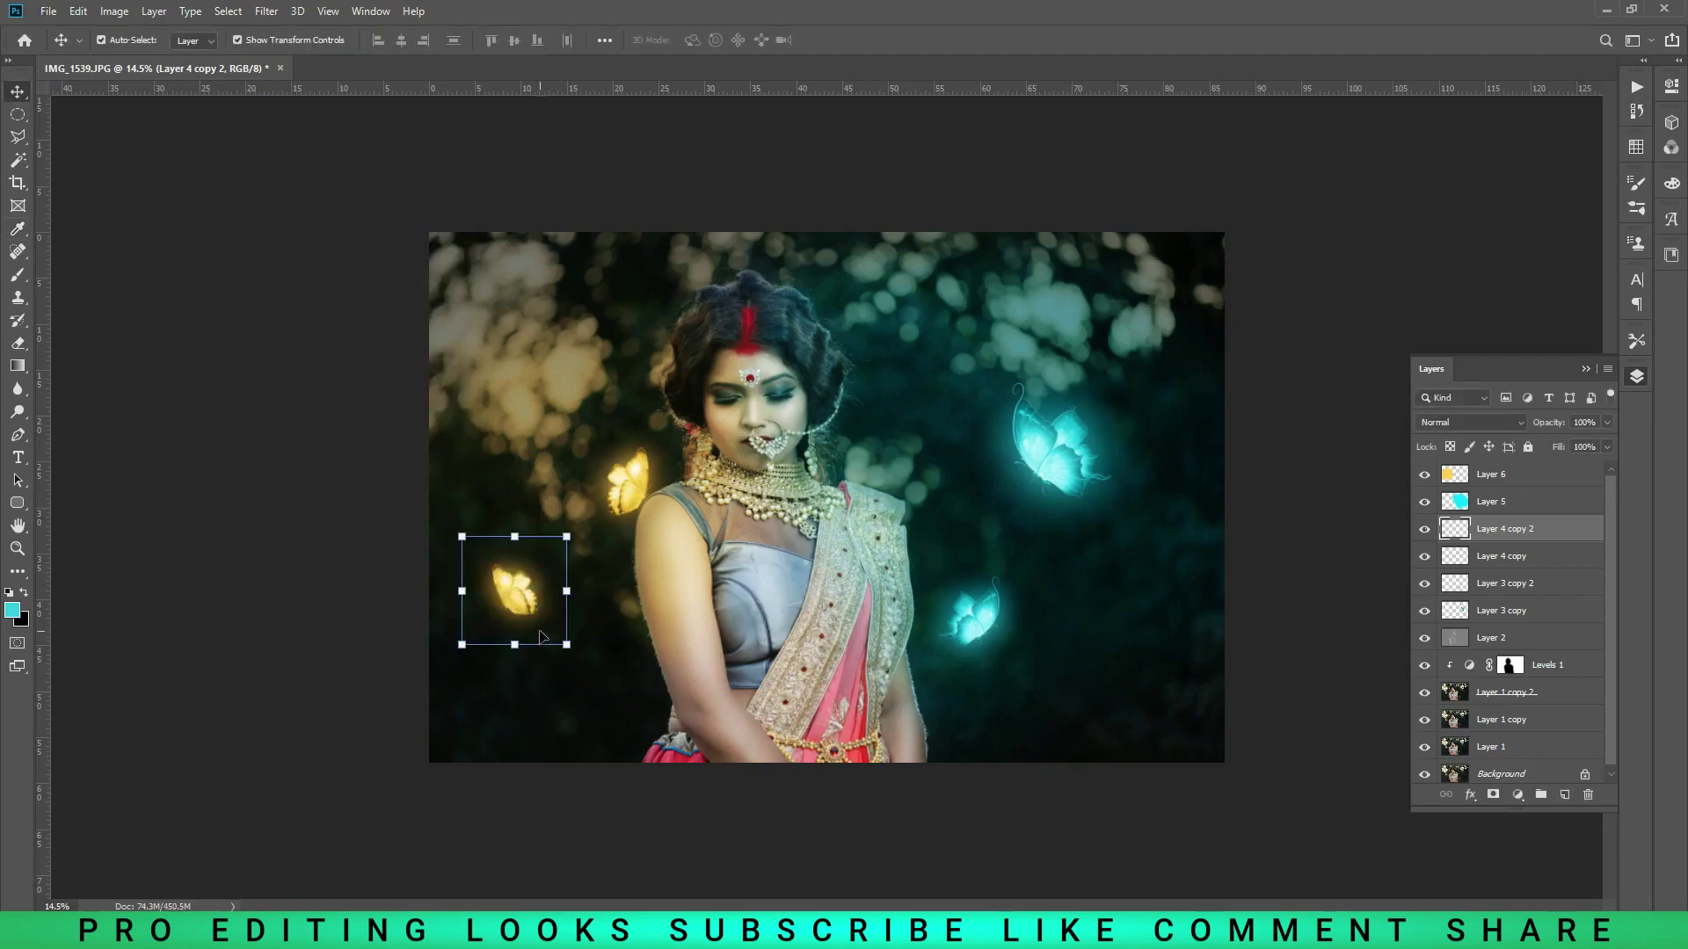
{"action": "key", "text": "Delete"}
{"action": "scroll", "coordinate": [326, 555], "scroll_direction": "down", "scroll_amount": 2}
{"action": "scroll", "coordinate": [325, 556], "scroll_direction": "up", "scroll_amount": 1}
{"action": "scroll", "coordinate": [325, 556], "scroll_direction": "up", "scroll_amount": 1}
{"action": "scroll", "coordinate": [327, 557], "scroll_direction": "down", "scroll_amount": 1}
{"action": "scroll", "coordinate": [329, 557], "scroll_direction": "up", "scroll_amount": 1}
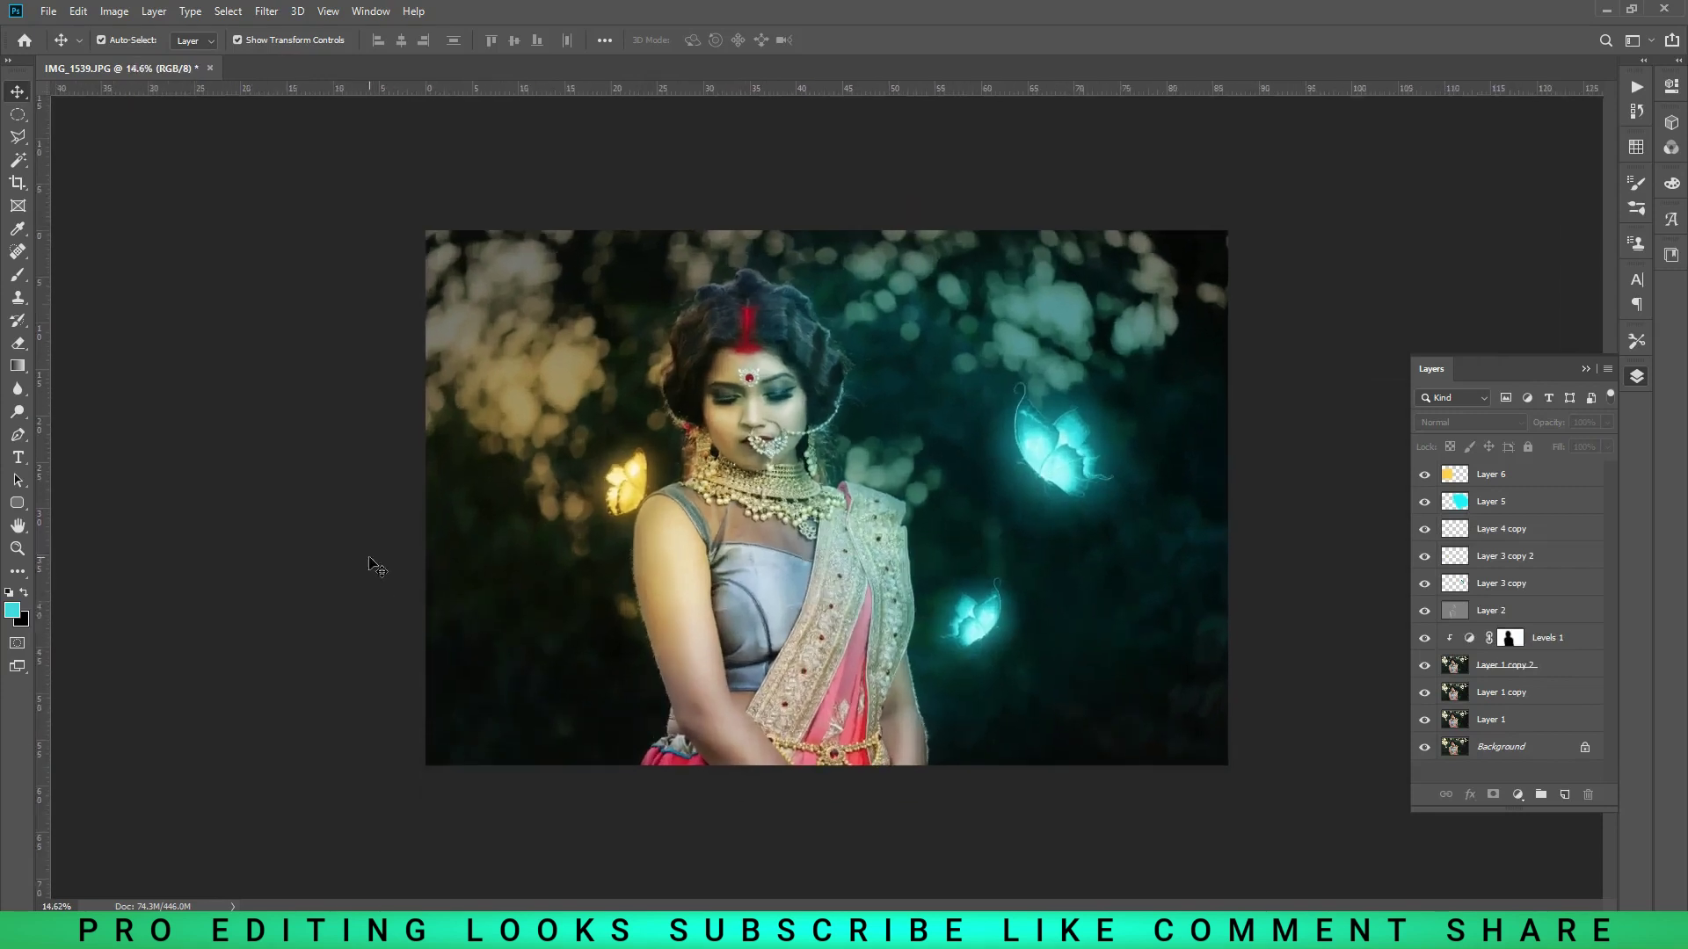
{"action": "scroll", "coordinate": [1154, 603], "scroll_direction": "up", "scroll_amount": 1}
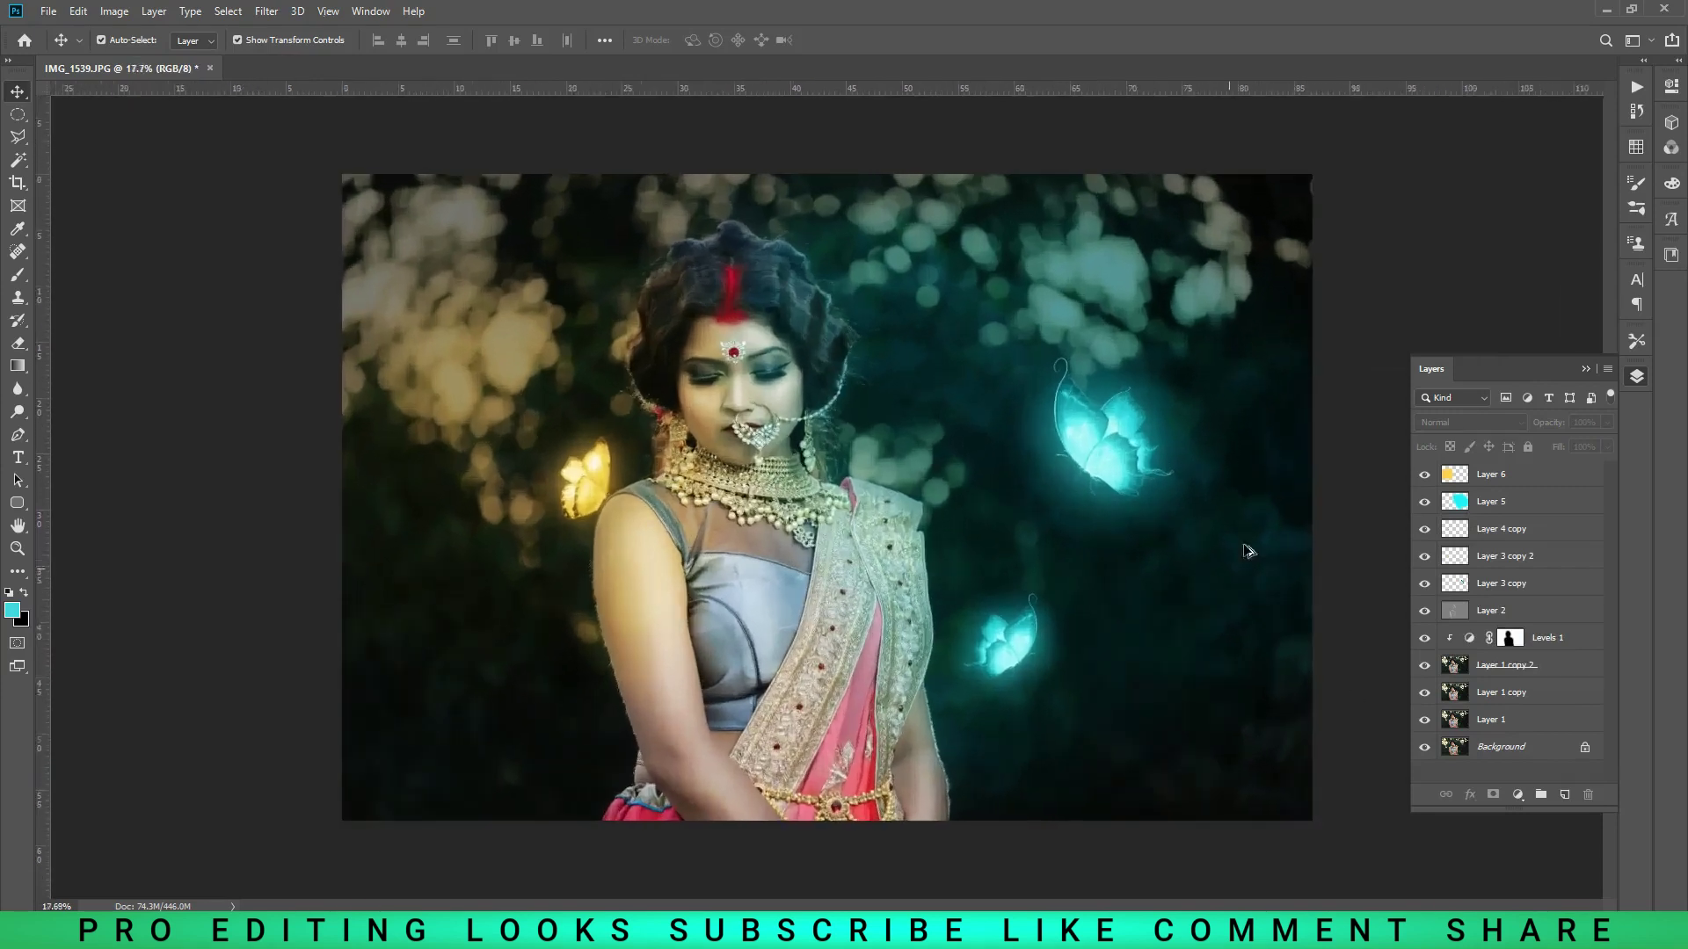
{"action": "scroll", "coordinate": [1270, 498], "scroll_direction": "up", "scroll_amount": 1}
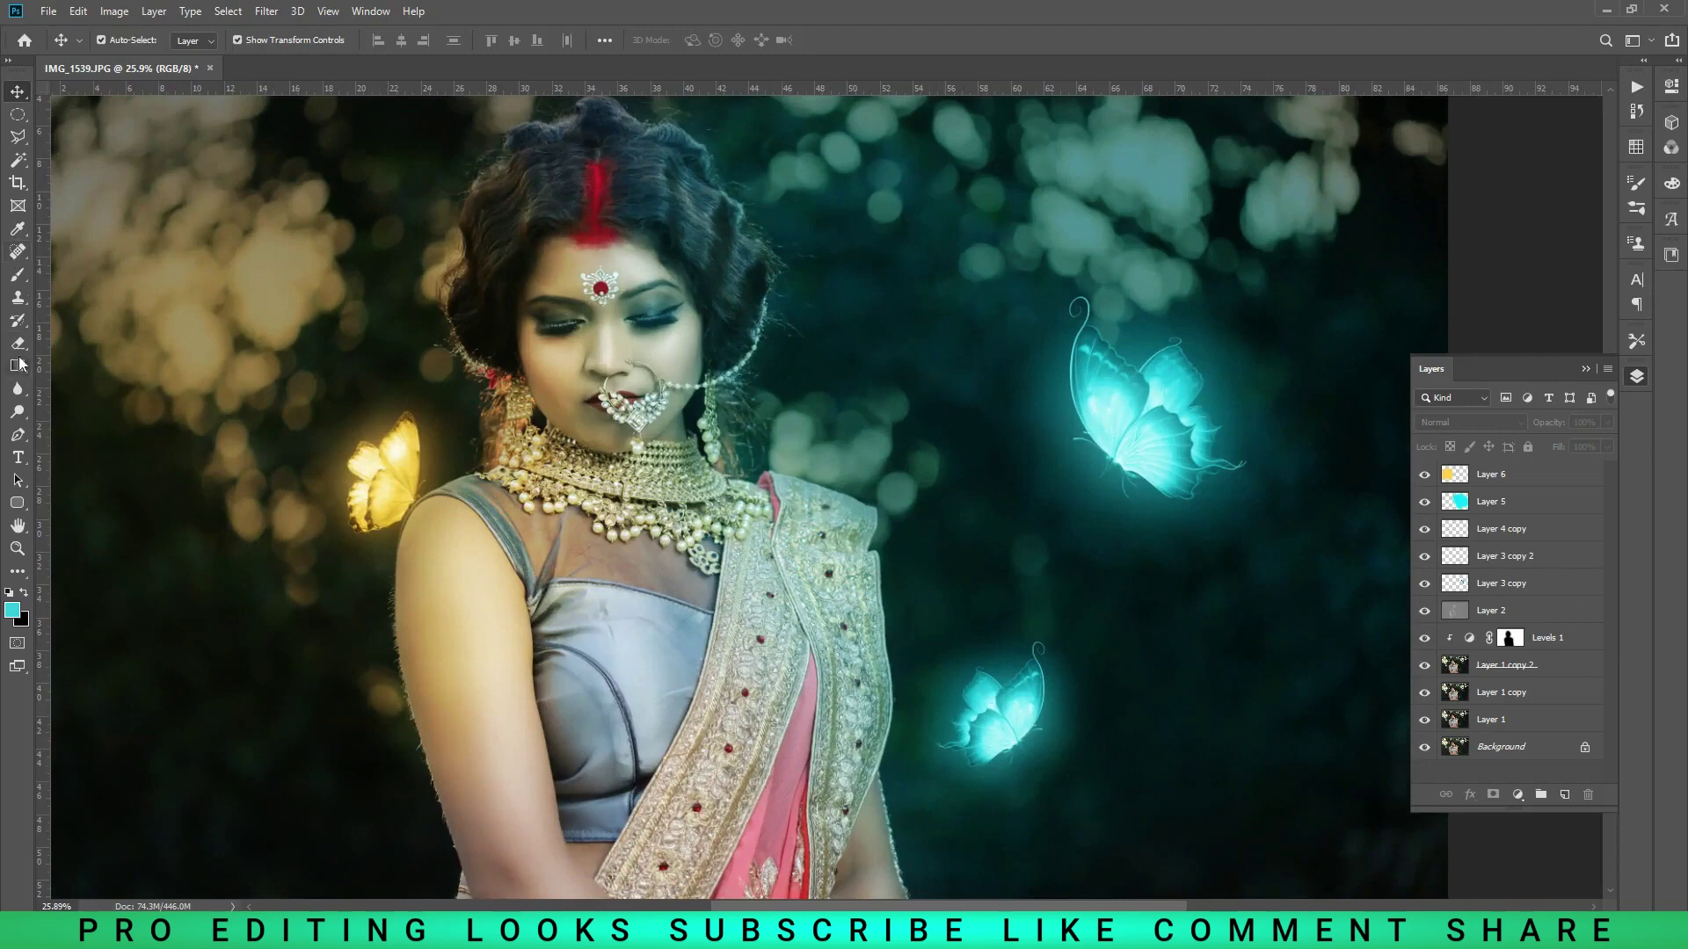
- Add a new sparkle layer and test the KYLE Bonus Chunky Charcoal brush, undoing the stamp
{"action": "left_click", "coordinate": [1561, 795]}
{"action": "left_click", "coordinate": [18, 274]}
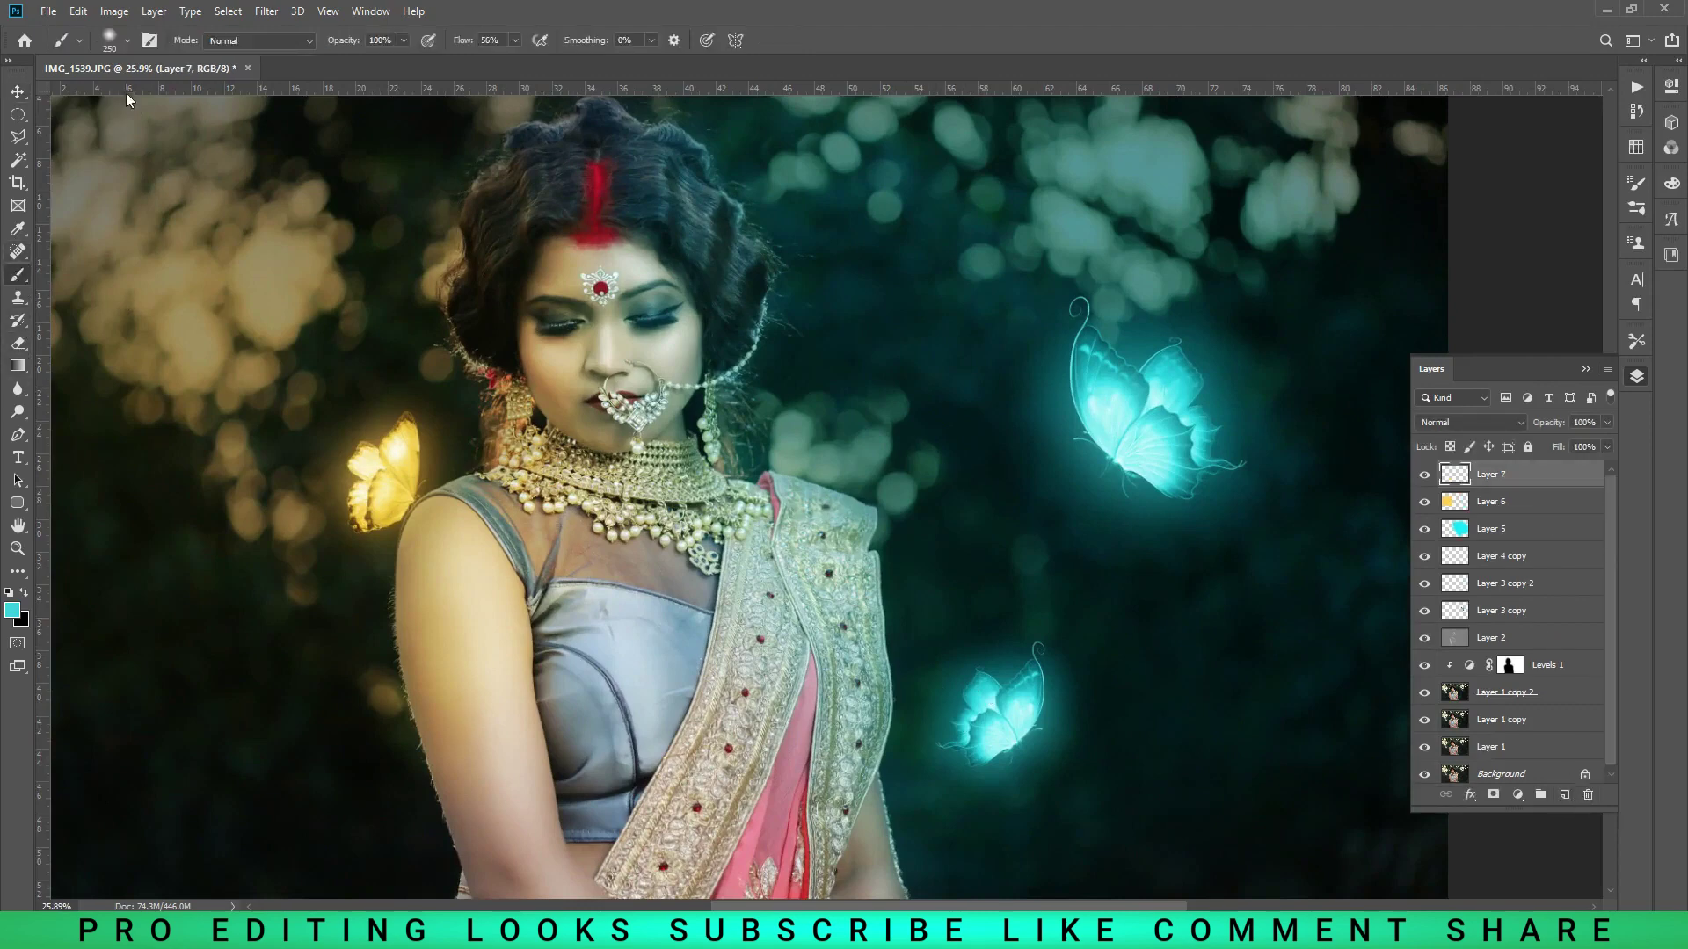
{"action": "left_click", "coordinate": [128, 41]}
{"action": "left_click", "coordinate": [34, 509]}
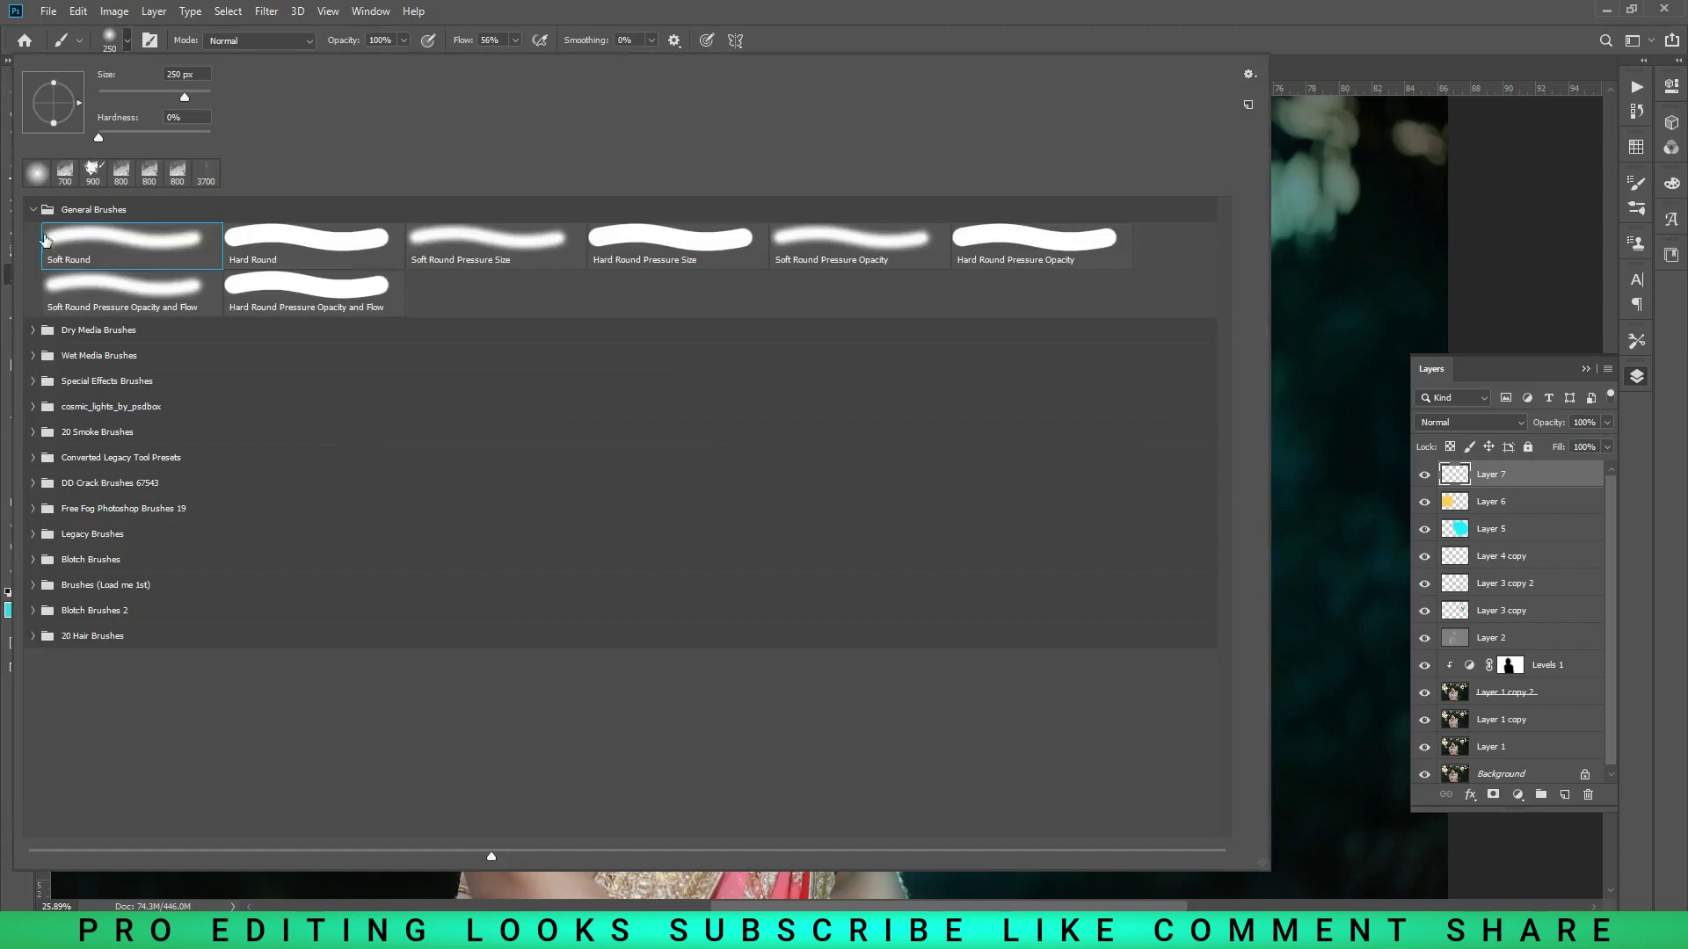
{"action": "left_click", "coordinate": [36, 209]}
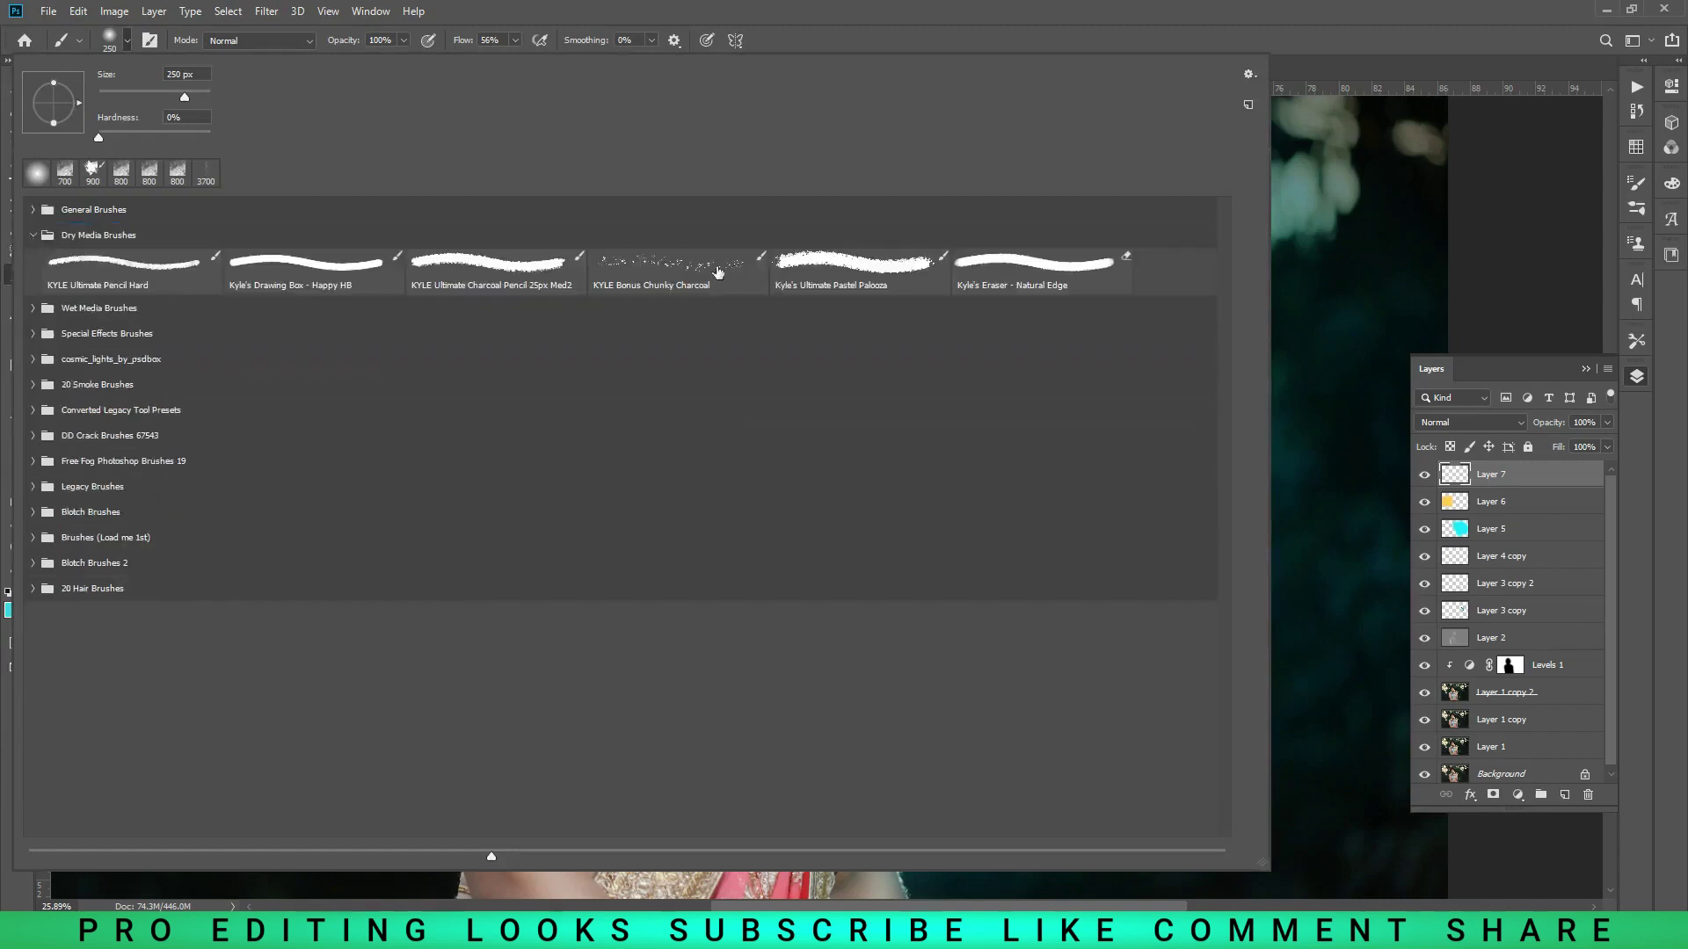
{"action": "double_click", "coordinate": [677, 264]}
{"action": "left_click", "coordinate": [1008, 436]}
{"action": "key", "text": "ctrl+z"}
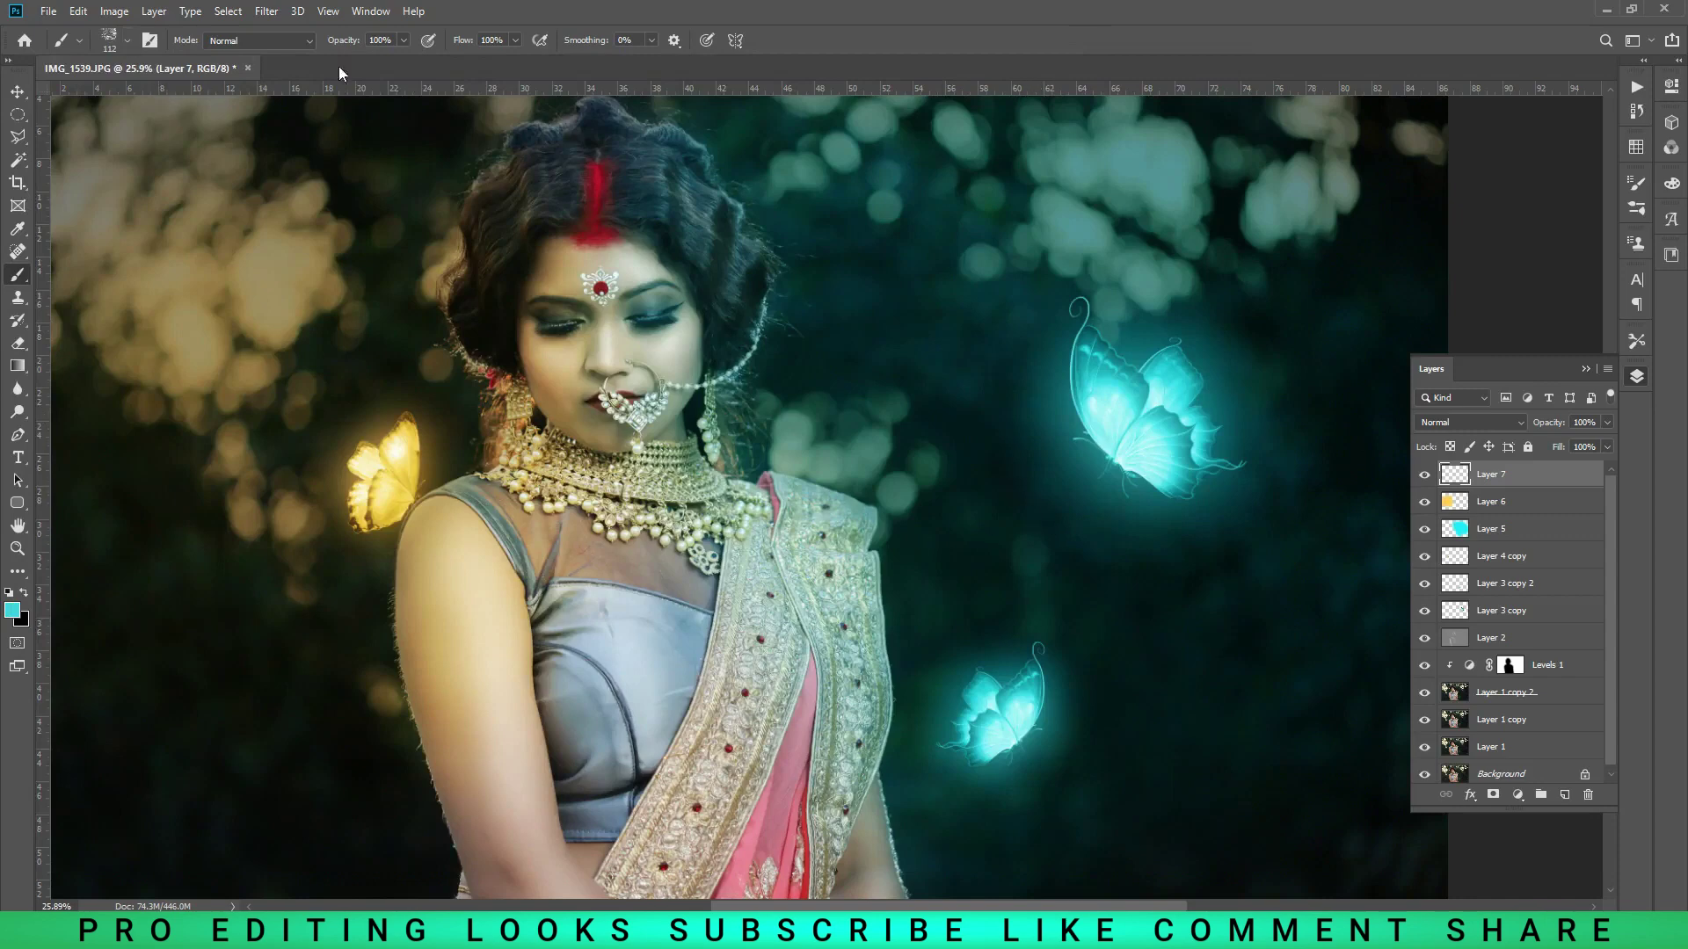
- Lower brush opacity to 81%, tilt the angle to -61°, and resize the brush to 600 px
{"action": "left_click_drag", "start_coordinate": [347, 44], "coordinate": [327, 45]}
{"action": "left_click", "coordinate": [127, 40]}
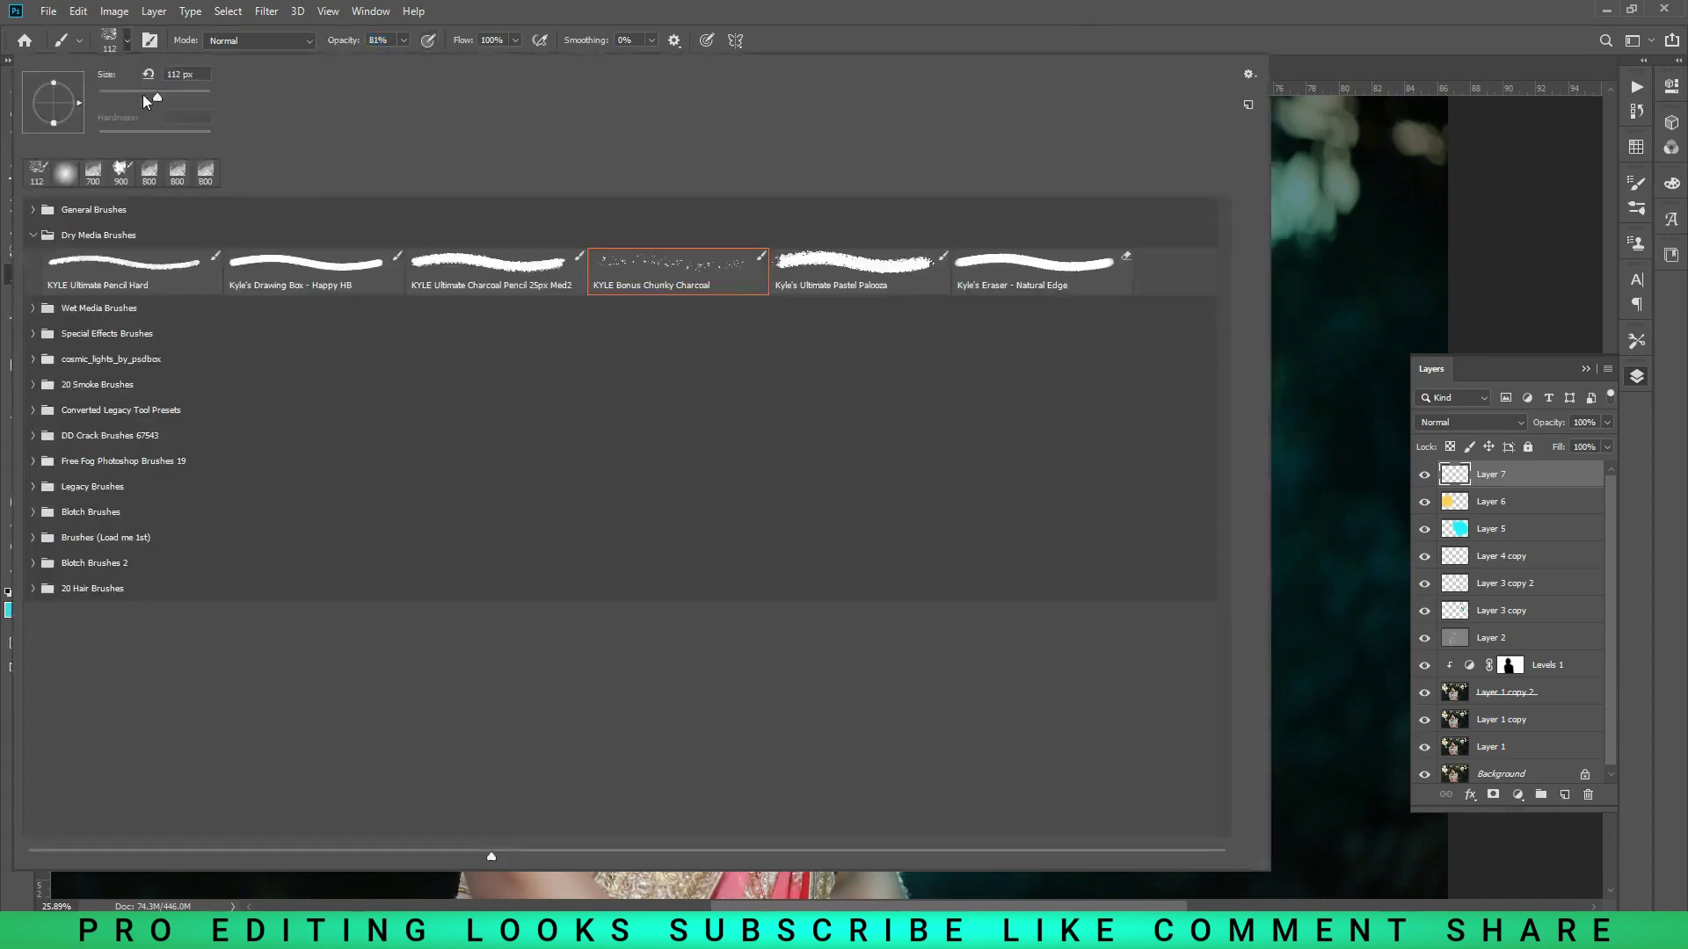
{"action": "left_click", "coordinate": [123, 263]}
{"action": "left_click", "coordinate": [1234, 11]}
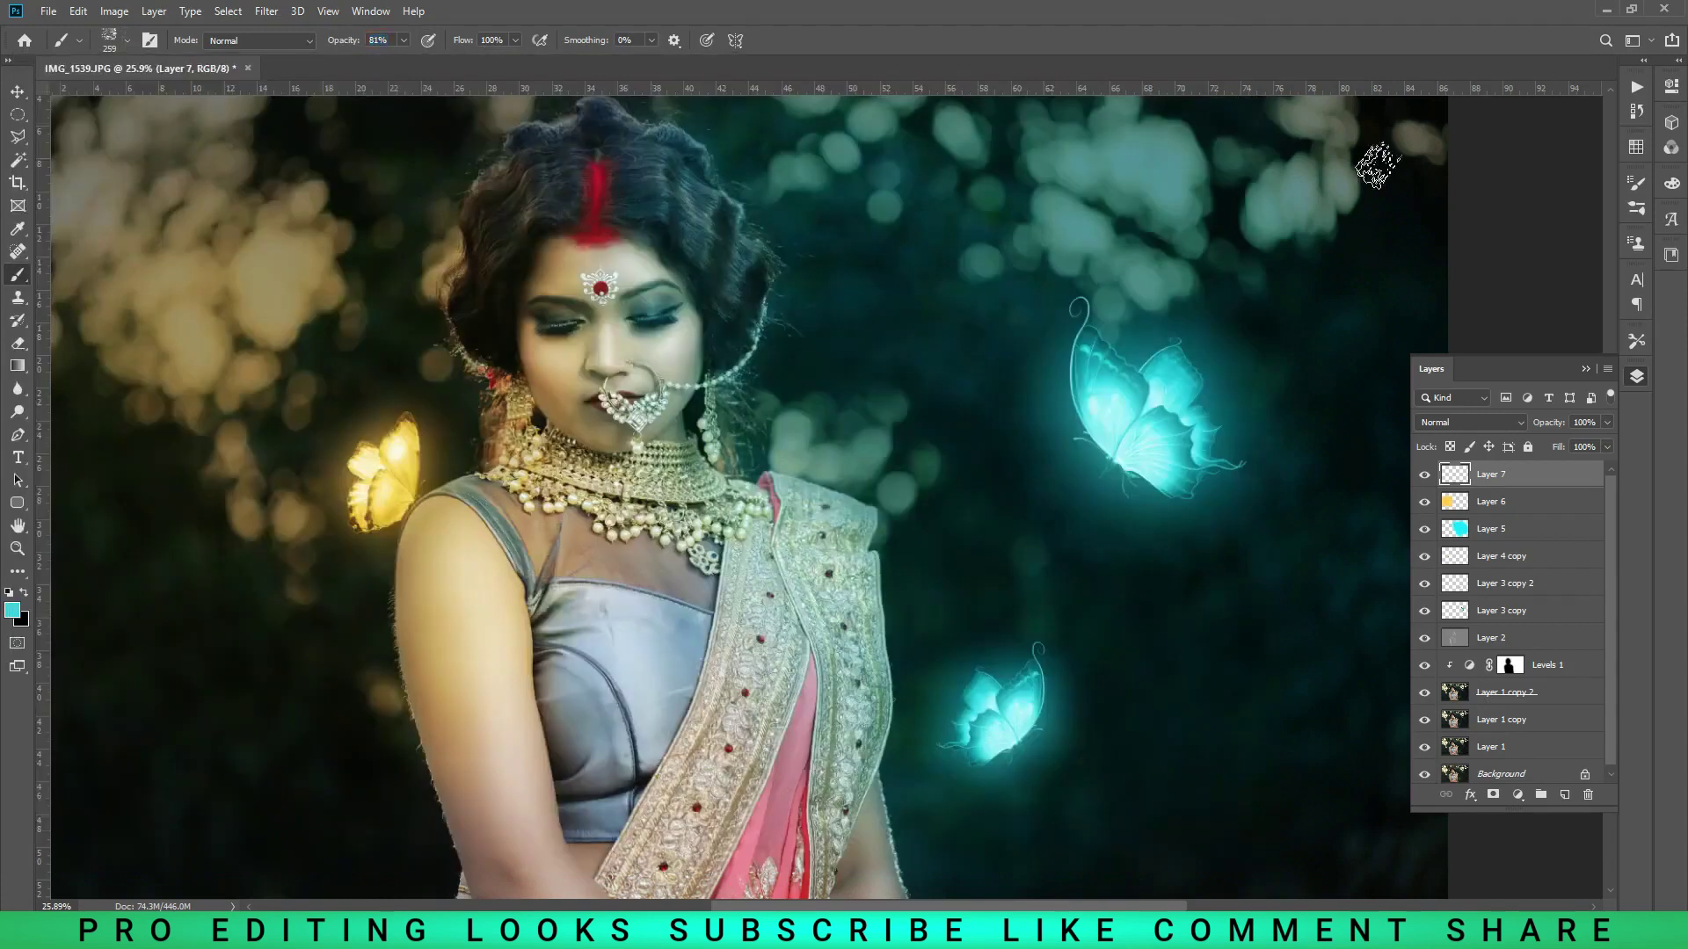
{"action": "left_click", "coordinate": [1635, 241]}
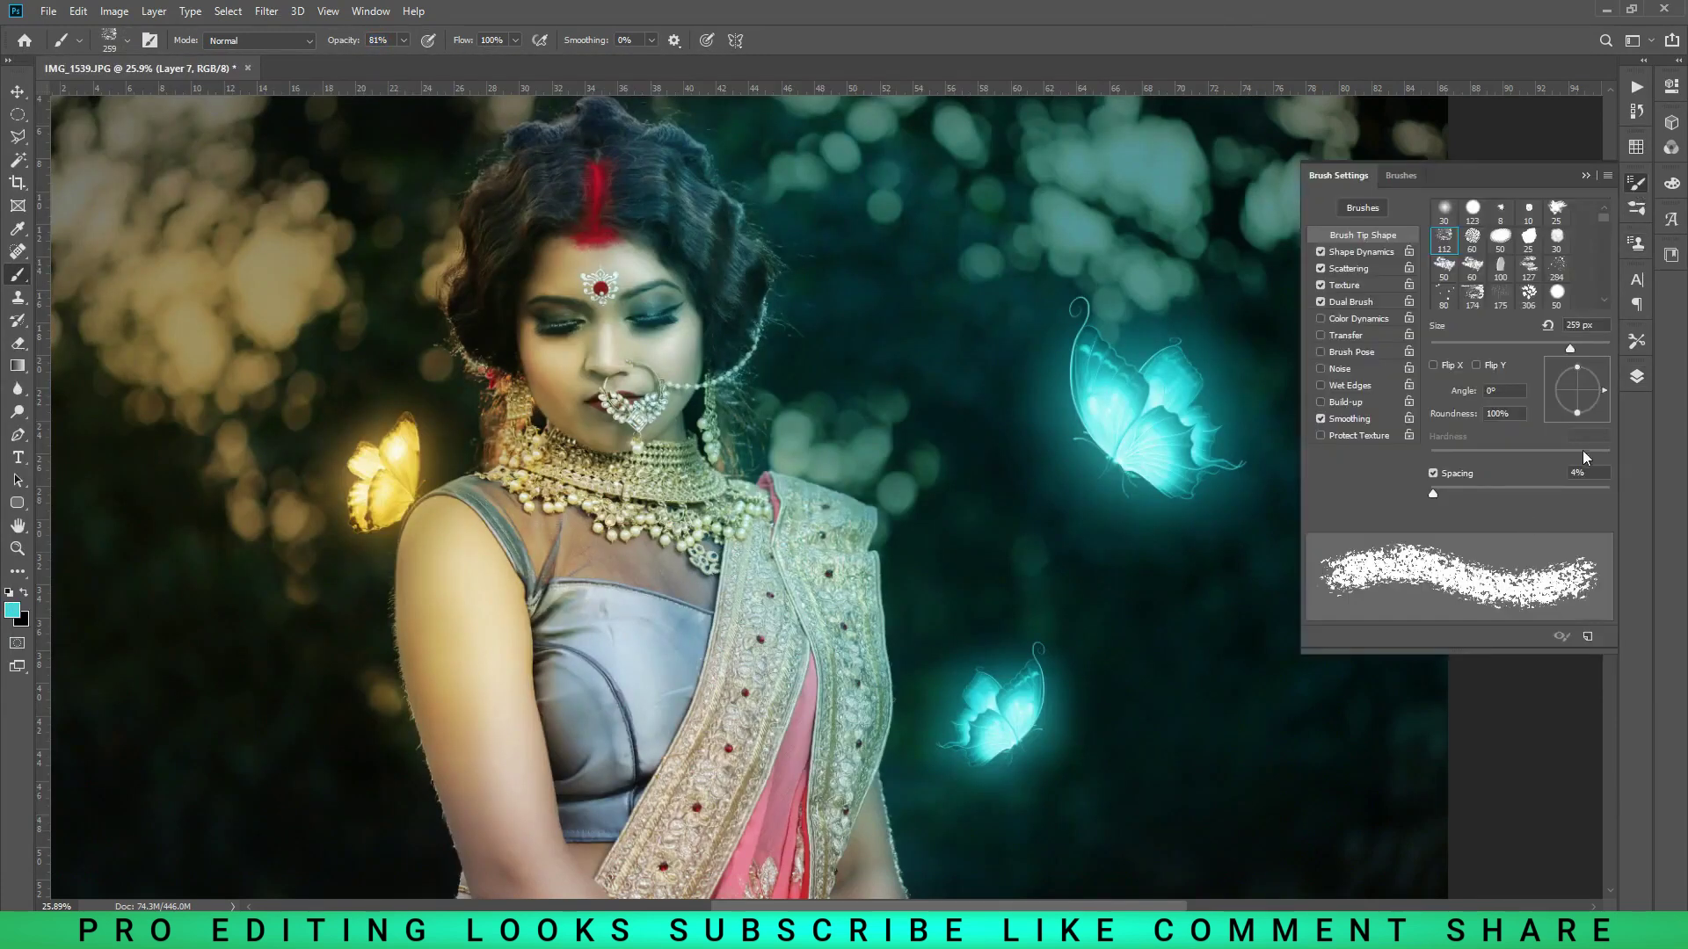
{"action": "left_click_drag", "start_coordinate": [1572, 349], "coordinate": [1470, 351]}
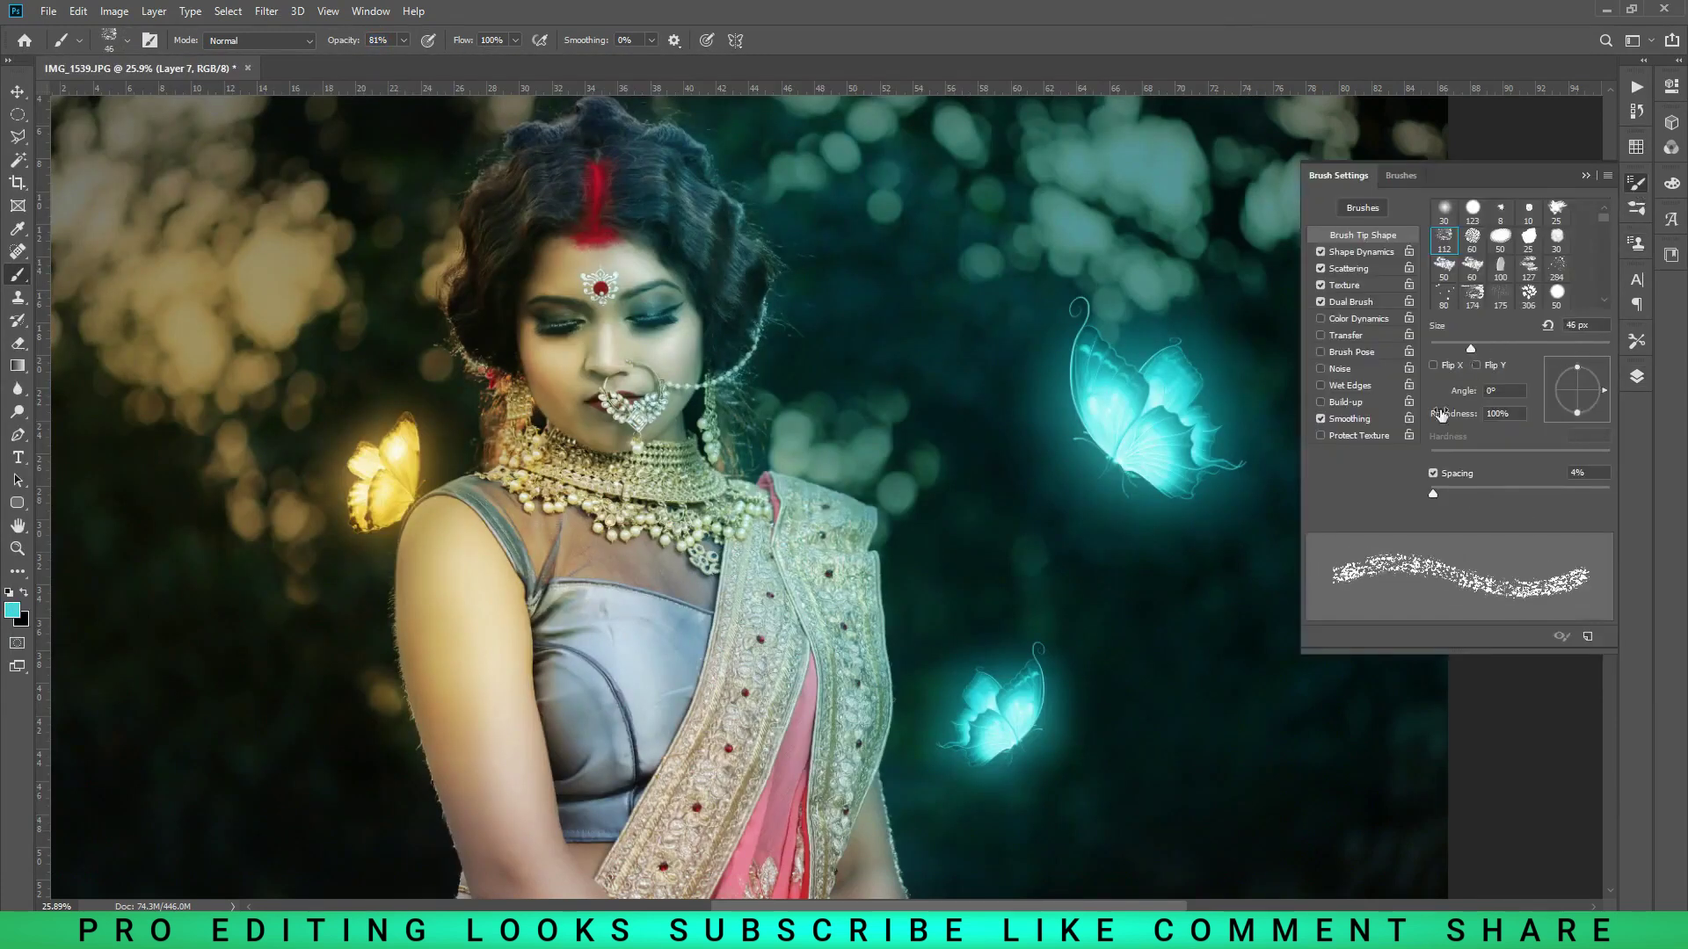
{"action": "left_click_drag", "start_coordinate": [1599, 389], "coordinate": [1584, 408]}
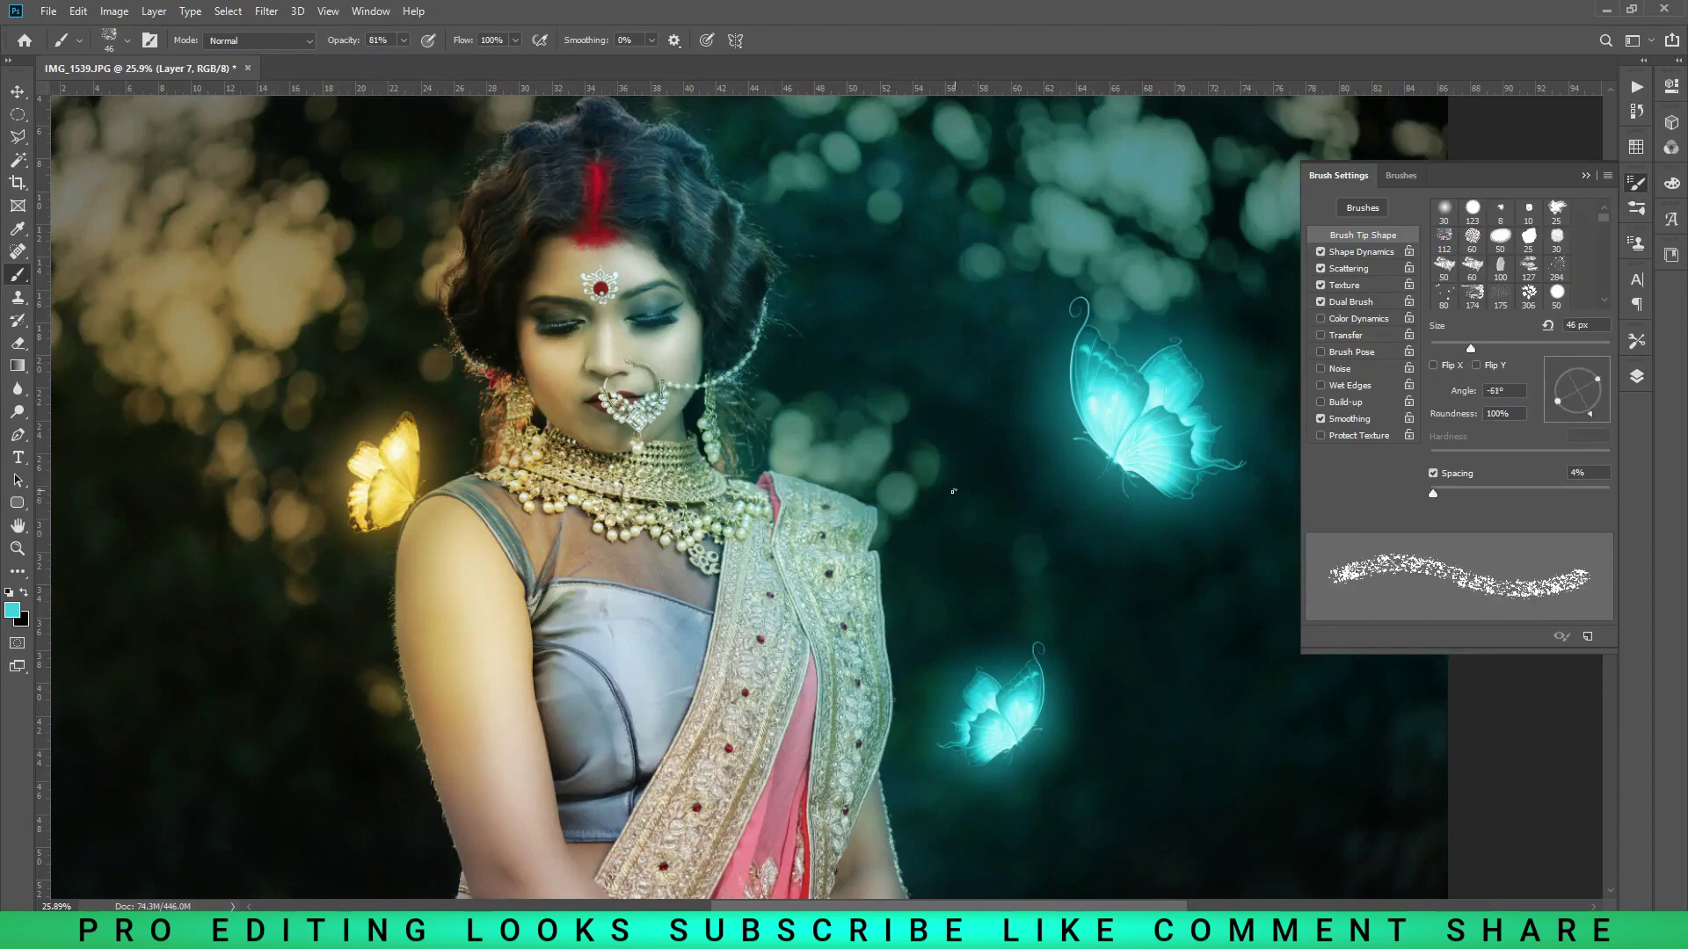
{"action": "key", "text": "bracketright"}
{"action": "key", "text": "bracketright"}
{"action": "key", "text": "bracketright"}
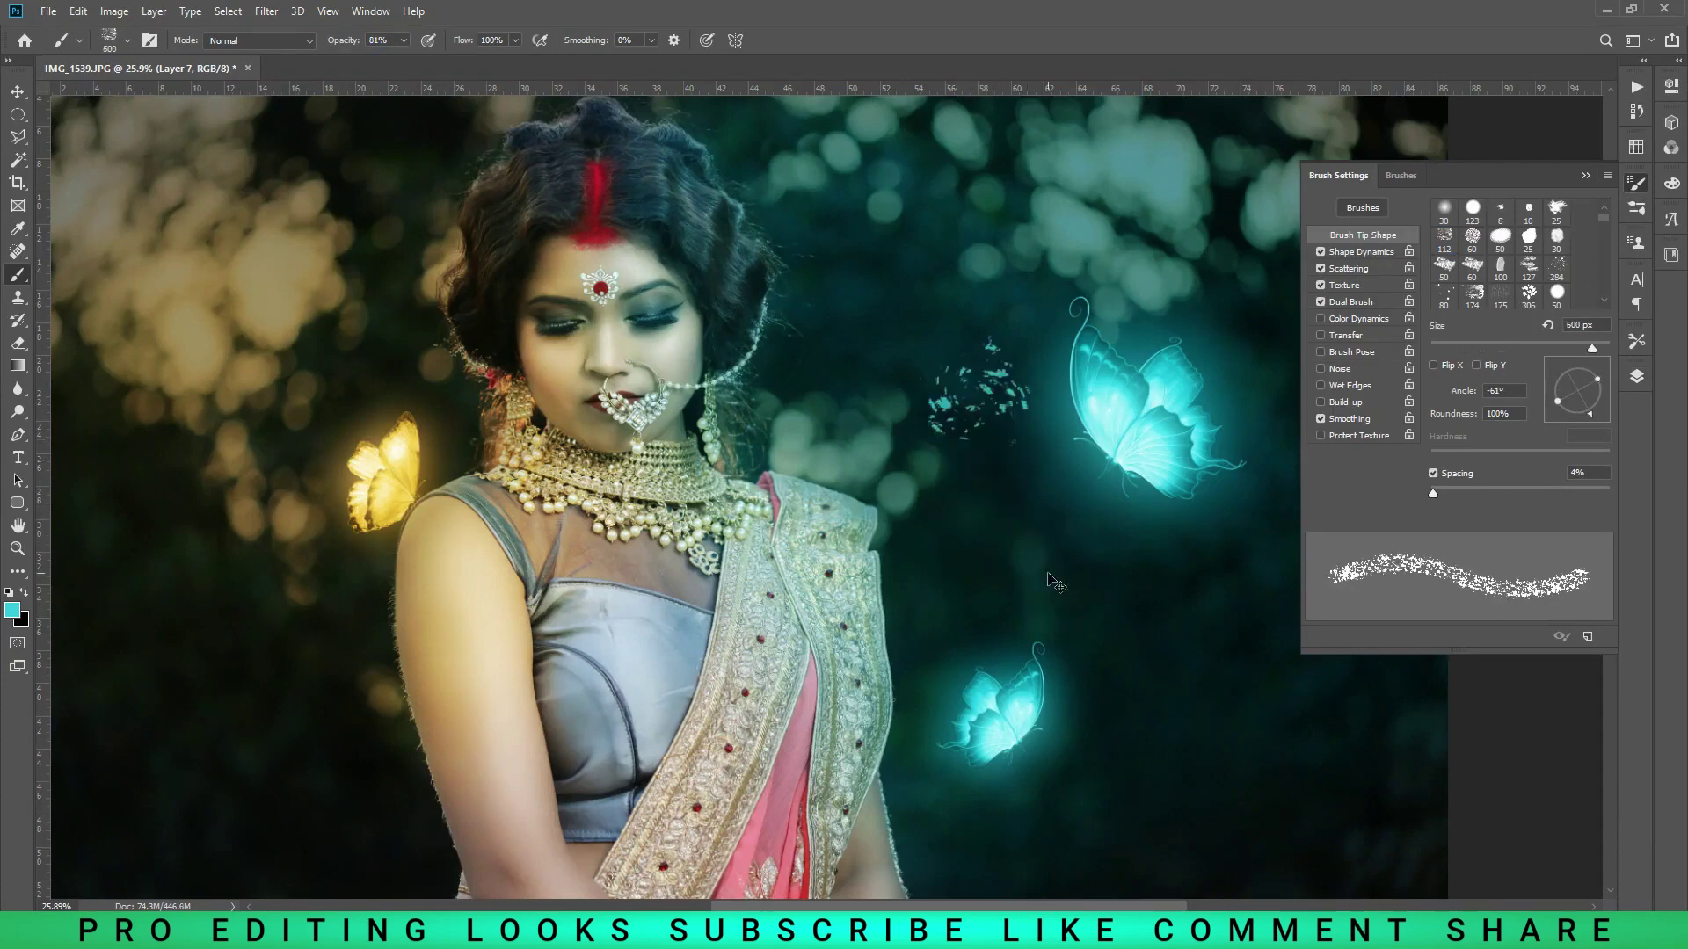
{"action": "left_click", "coordinate": [1637, 186]}
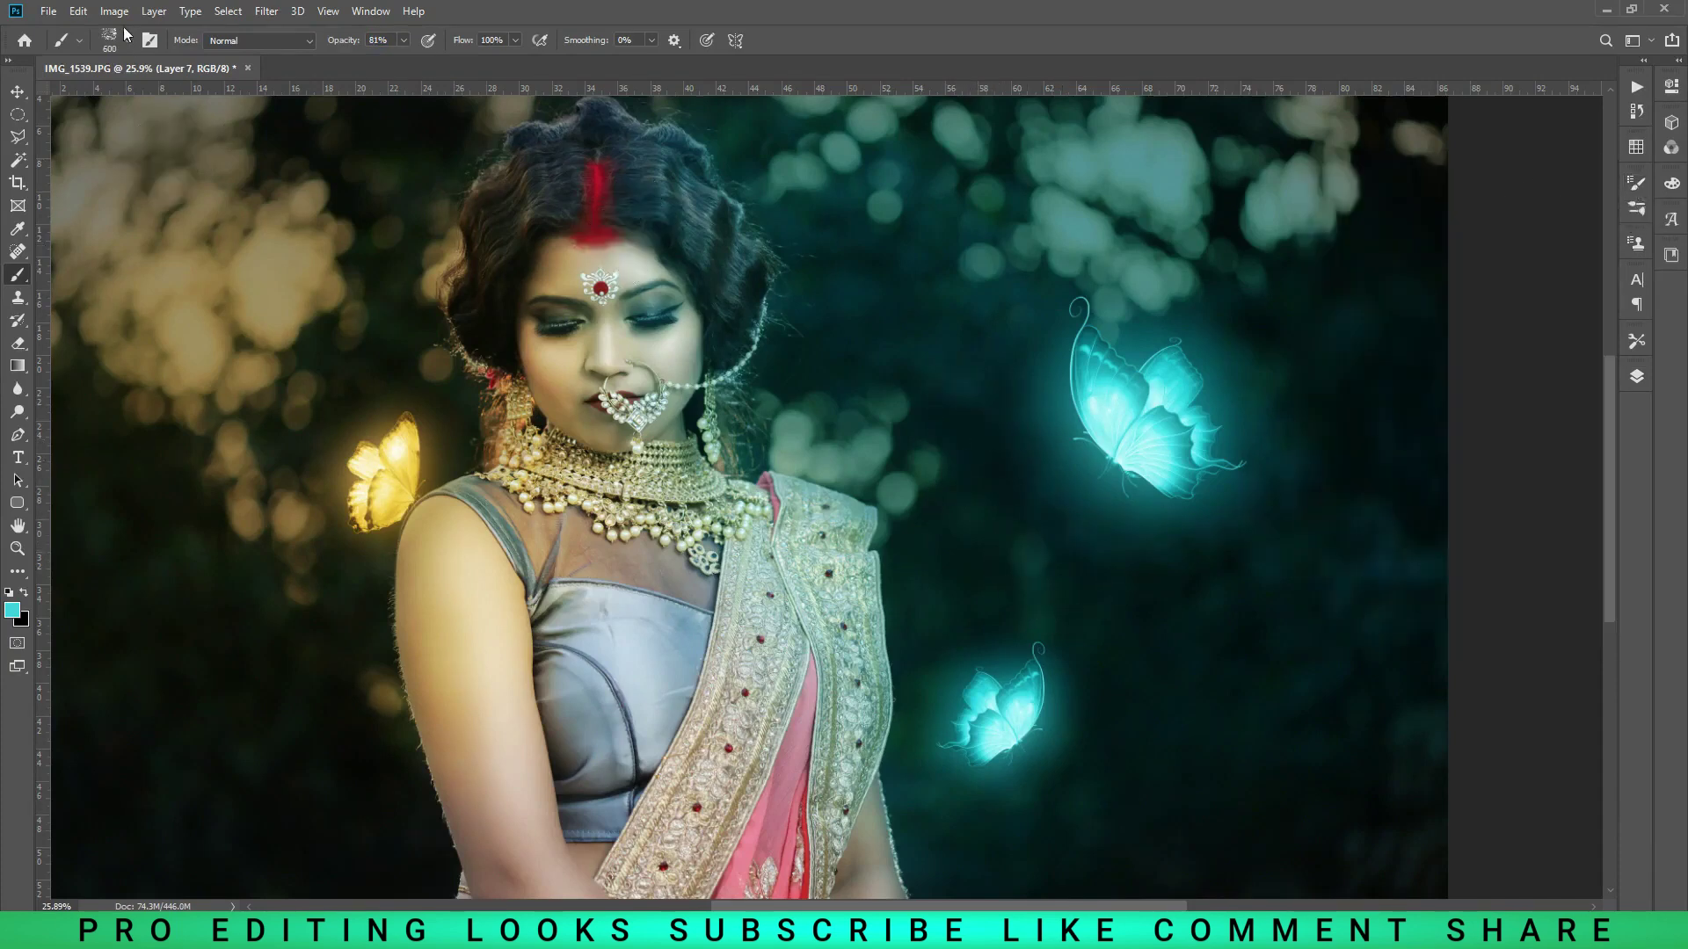
- Choose a Special Effects spatter brush and adjust its spacing
{"action": "right_click", "coordinate": [225, 228]}
{"action": "left_click", "coordinate": [36, 235]}
{"action": "left_click", "coordinate": [34, 261]}
{"action": "double_click", "coordinate": [515, 317]}
{"action": "left_click", "coordinate": [1636, 182]}
{"action": "left_click_drag", "start_coordinate": [1451, 494], "coordinate": [1460, 500]}
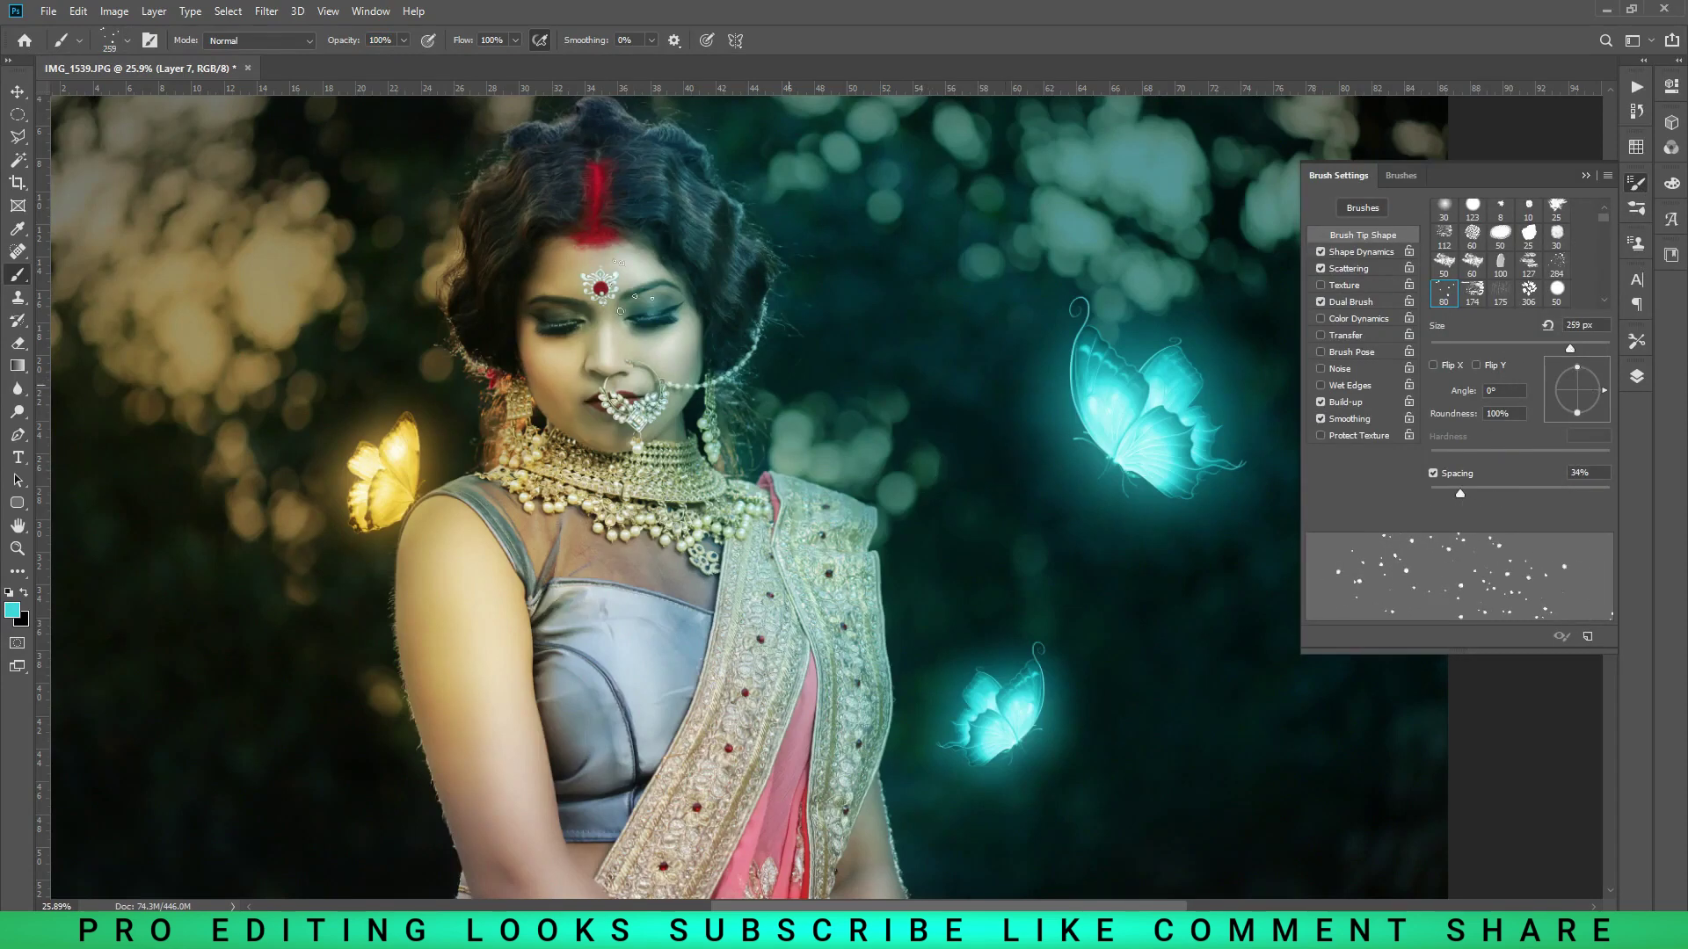
- Set the brush to 84 px, enlarge it to 900, and tighten its spacing
{"action": "left_click", "coordinate": [126, 40]}
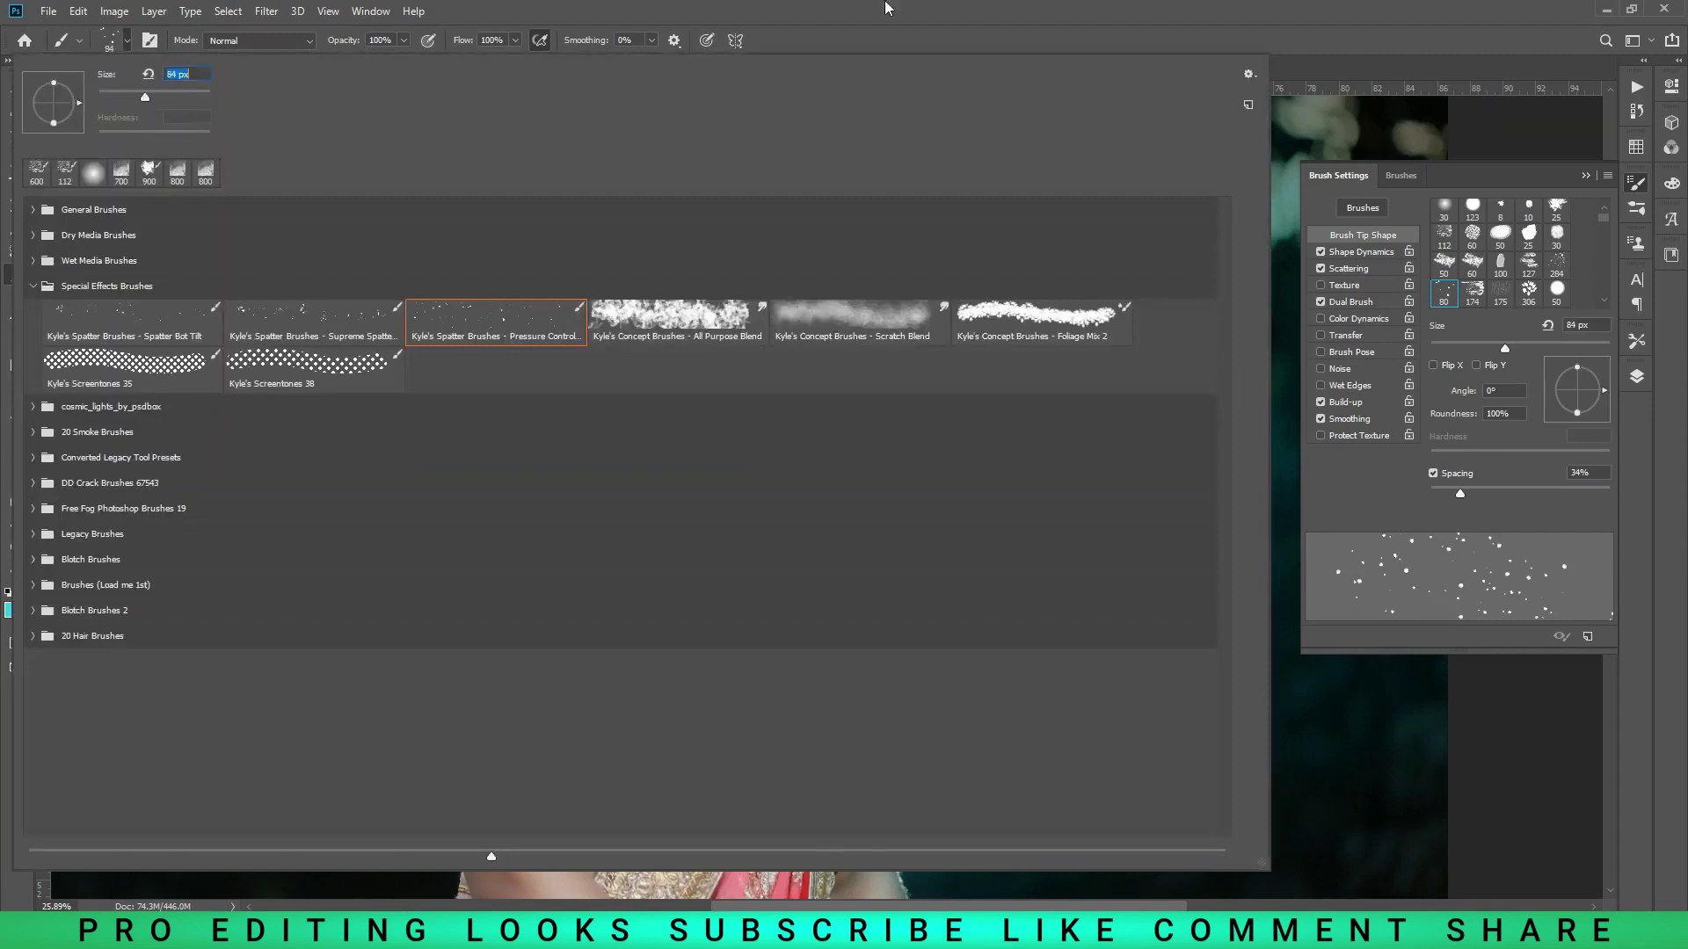
{"action": "key", "text": "Return"}
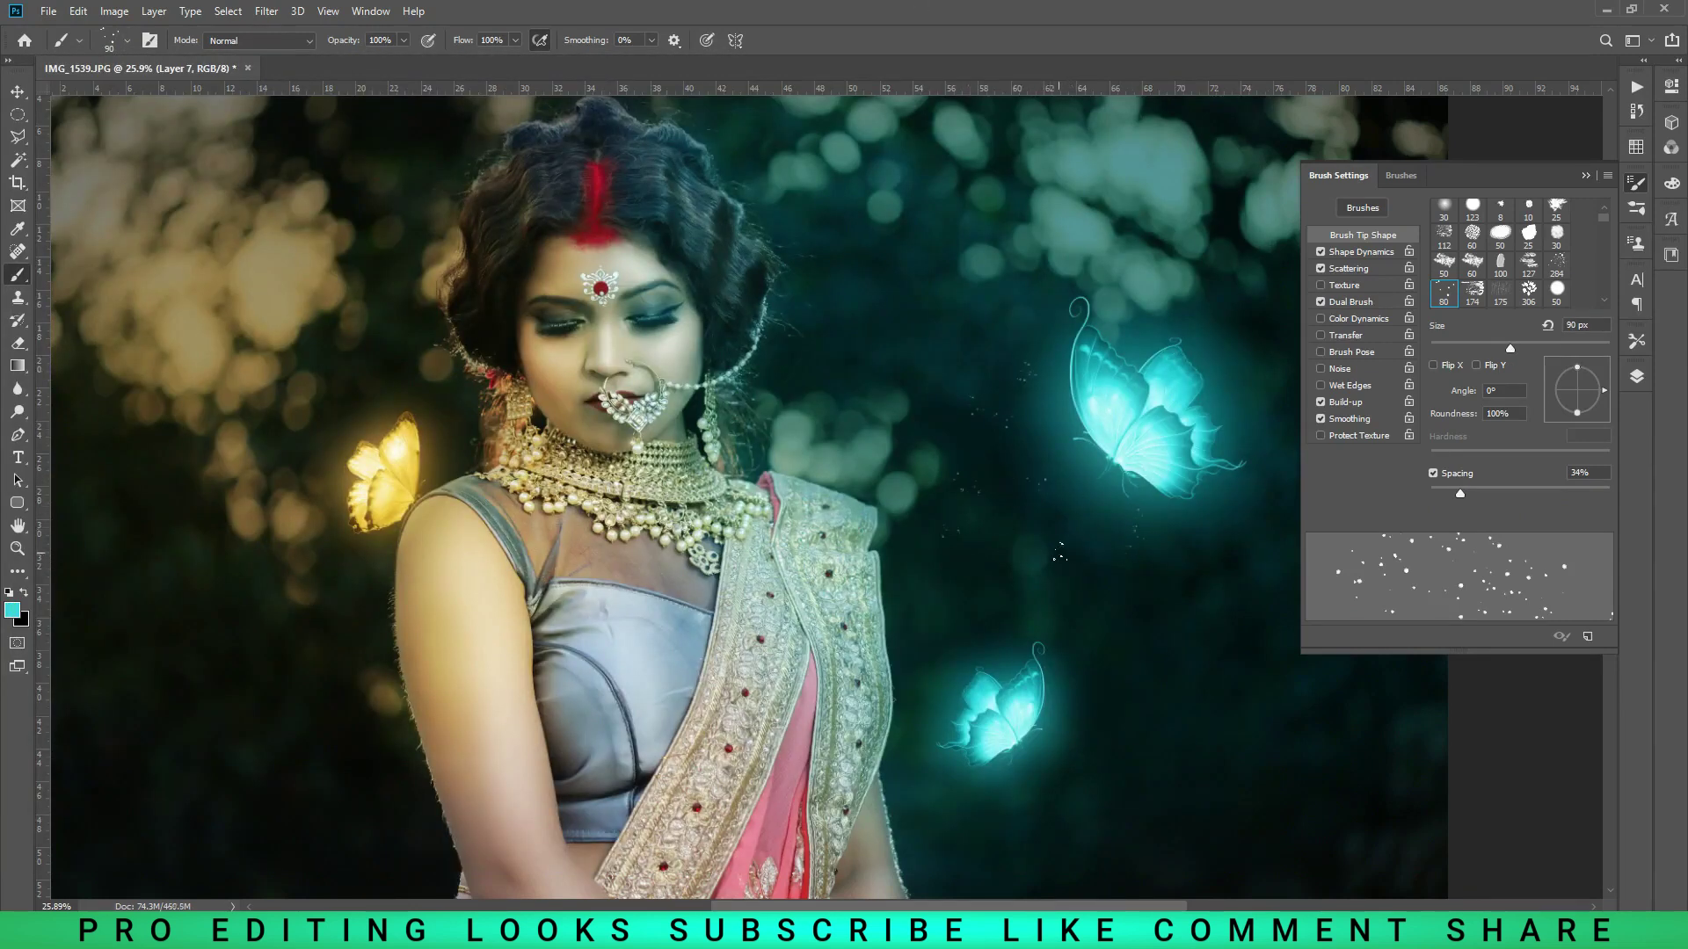
{"action": "left_click", "coordinate": [1671, 219]}
{"action": "scroll", "coordinate": [1112, 497], "scroll_direction": "down", "scroll_amount": 3}
{"action": "left_click", "coordinate": [1636, 376]}
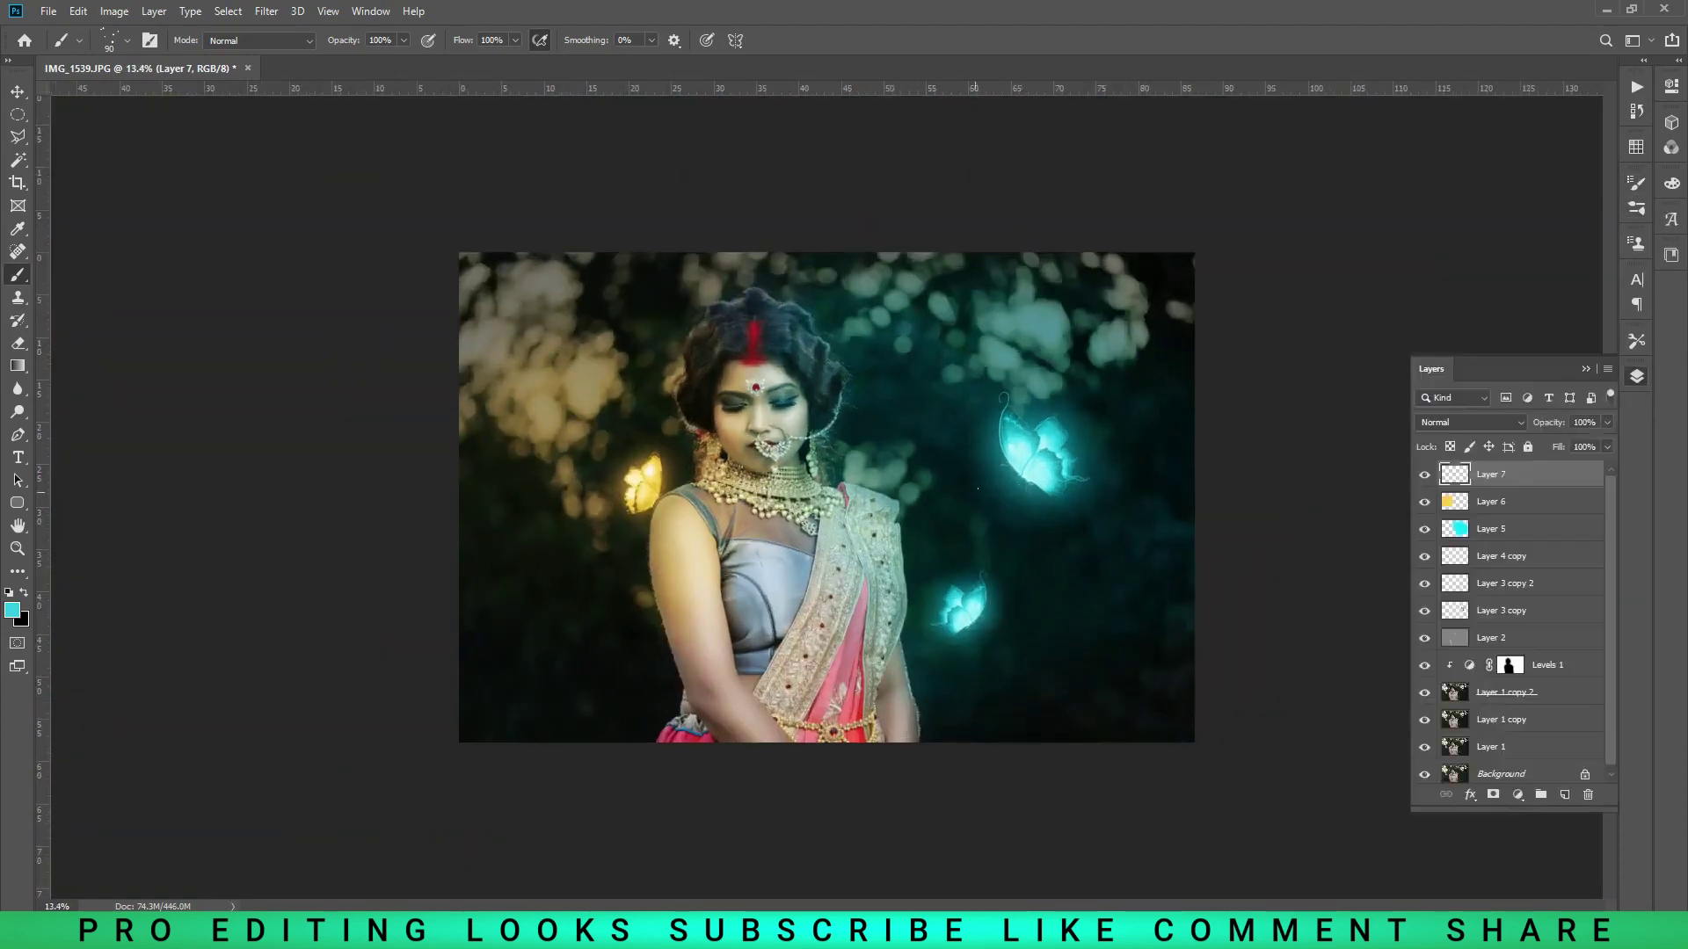
{"action": "scroll", "coordinate": [978, 489], "scroll_direction": "up", "scroll_amount": 2}
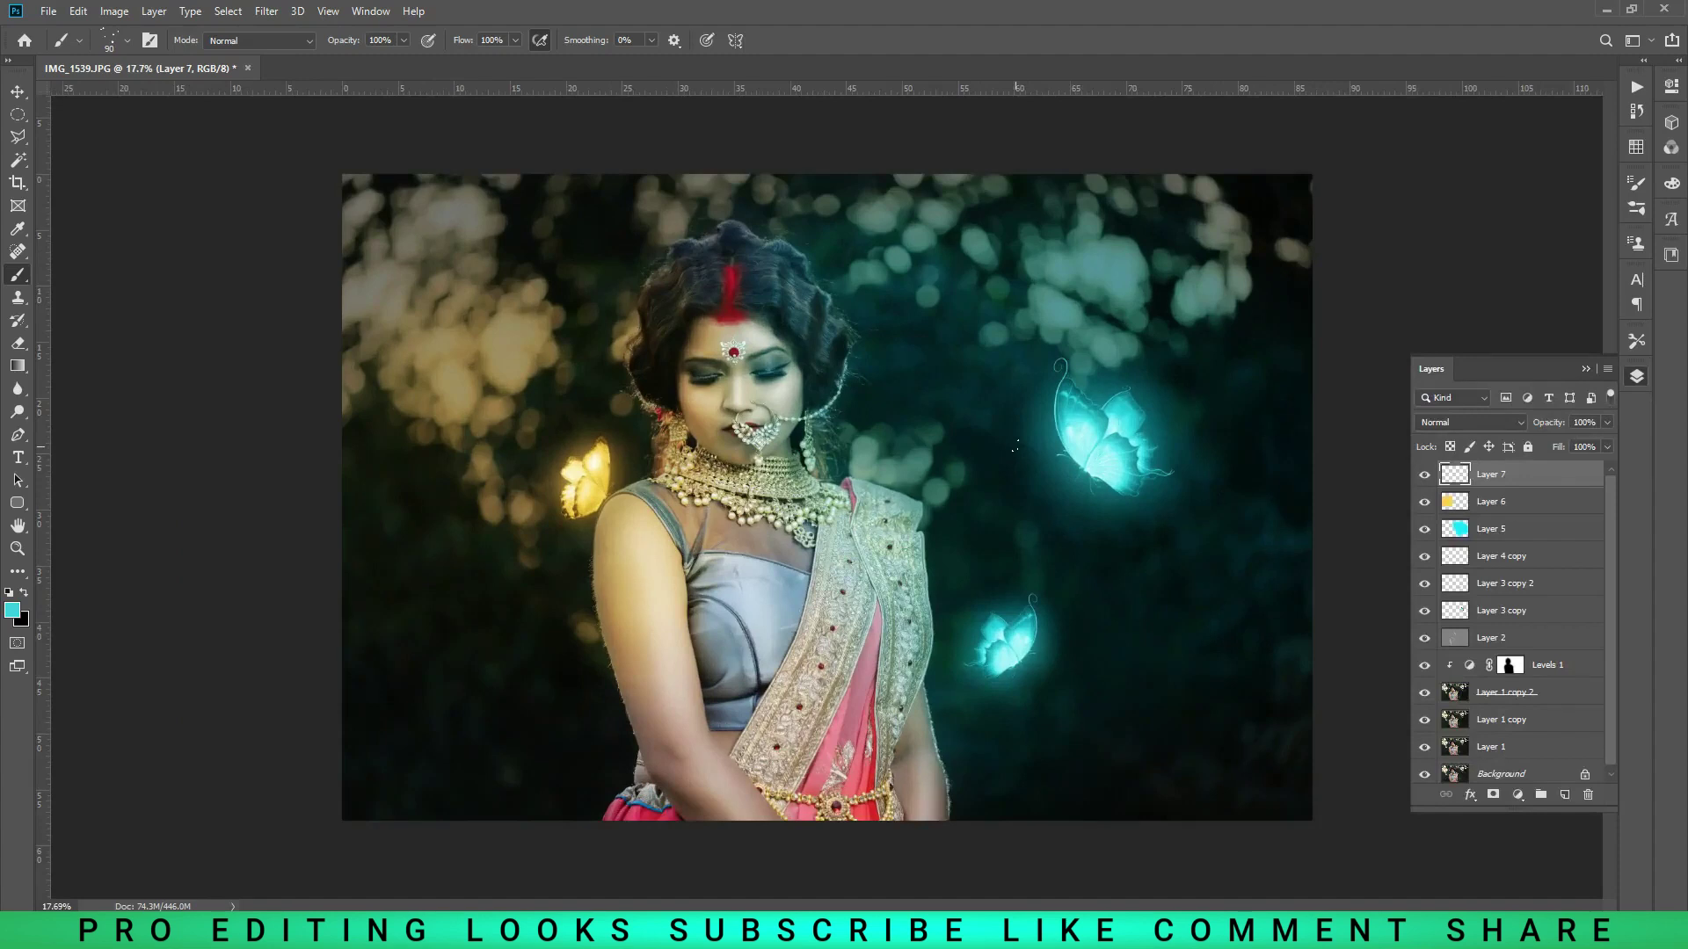
{"action": "key", "text": "bracketright"}
{"action": "key", "text": "bracketright"}
{"action": "key", "text": "bracketright"}
{"action": "left_click", "coordinate": [1636, 184]}
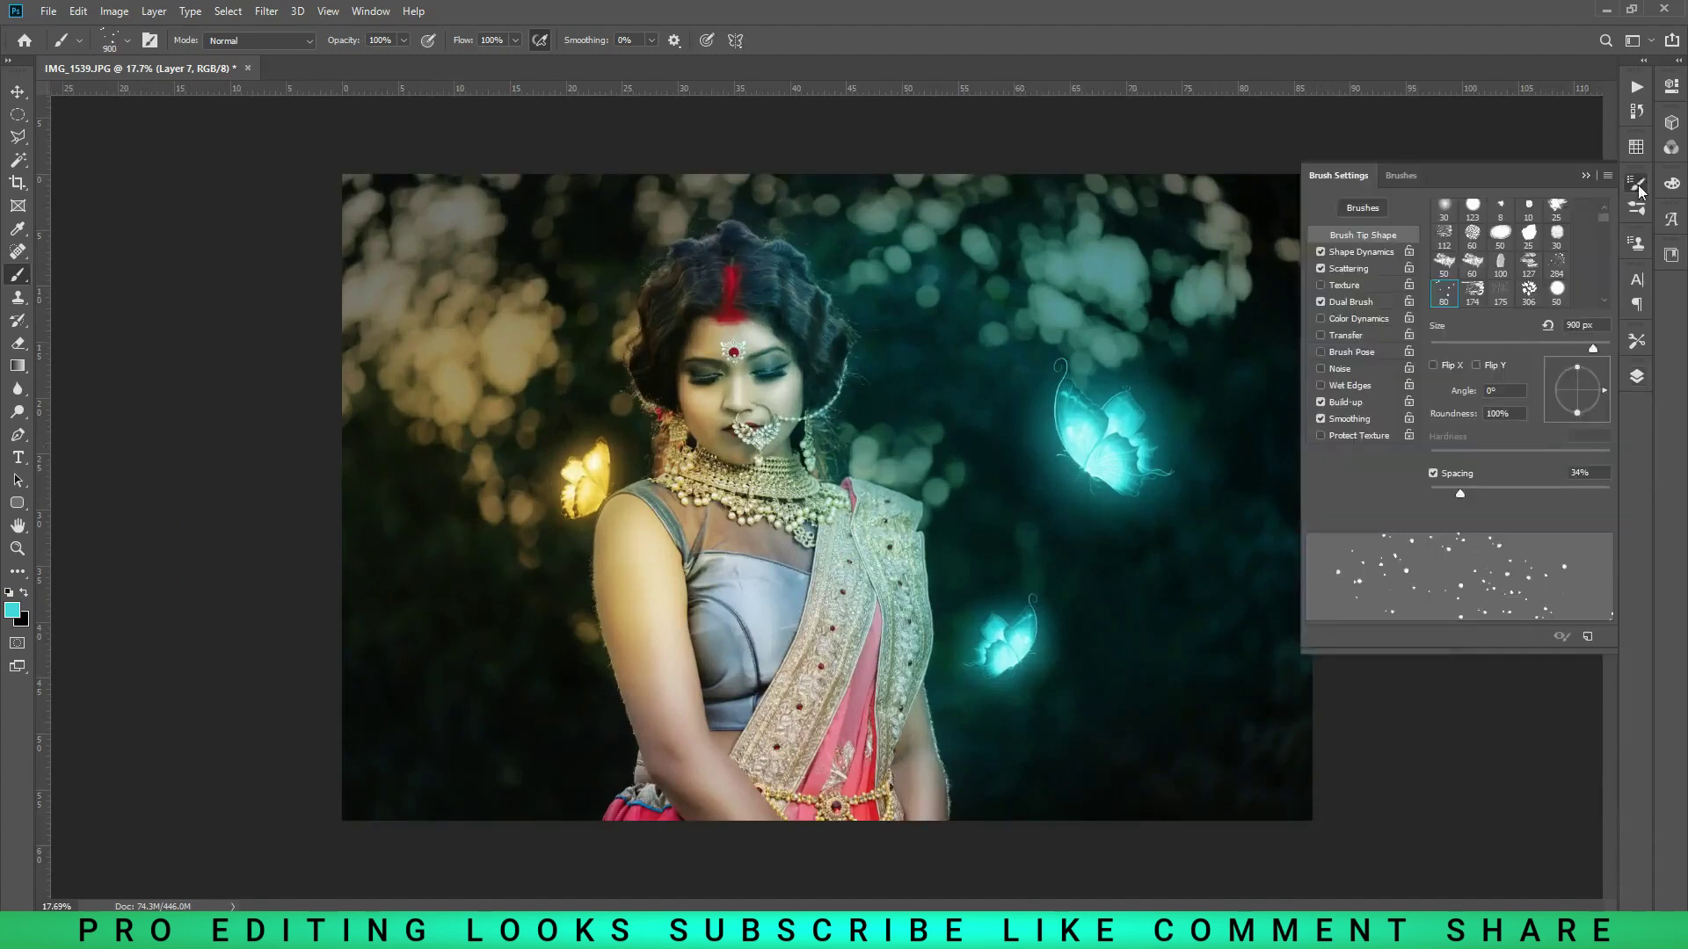
{"action": "left_click_drag", "start_coordinate": [1503, 493], "coordinate": [1442, 493]}
{"action": "left_click", "coordinate": [1636, 185]}
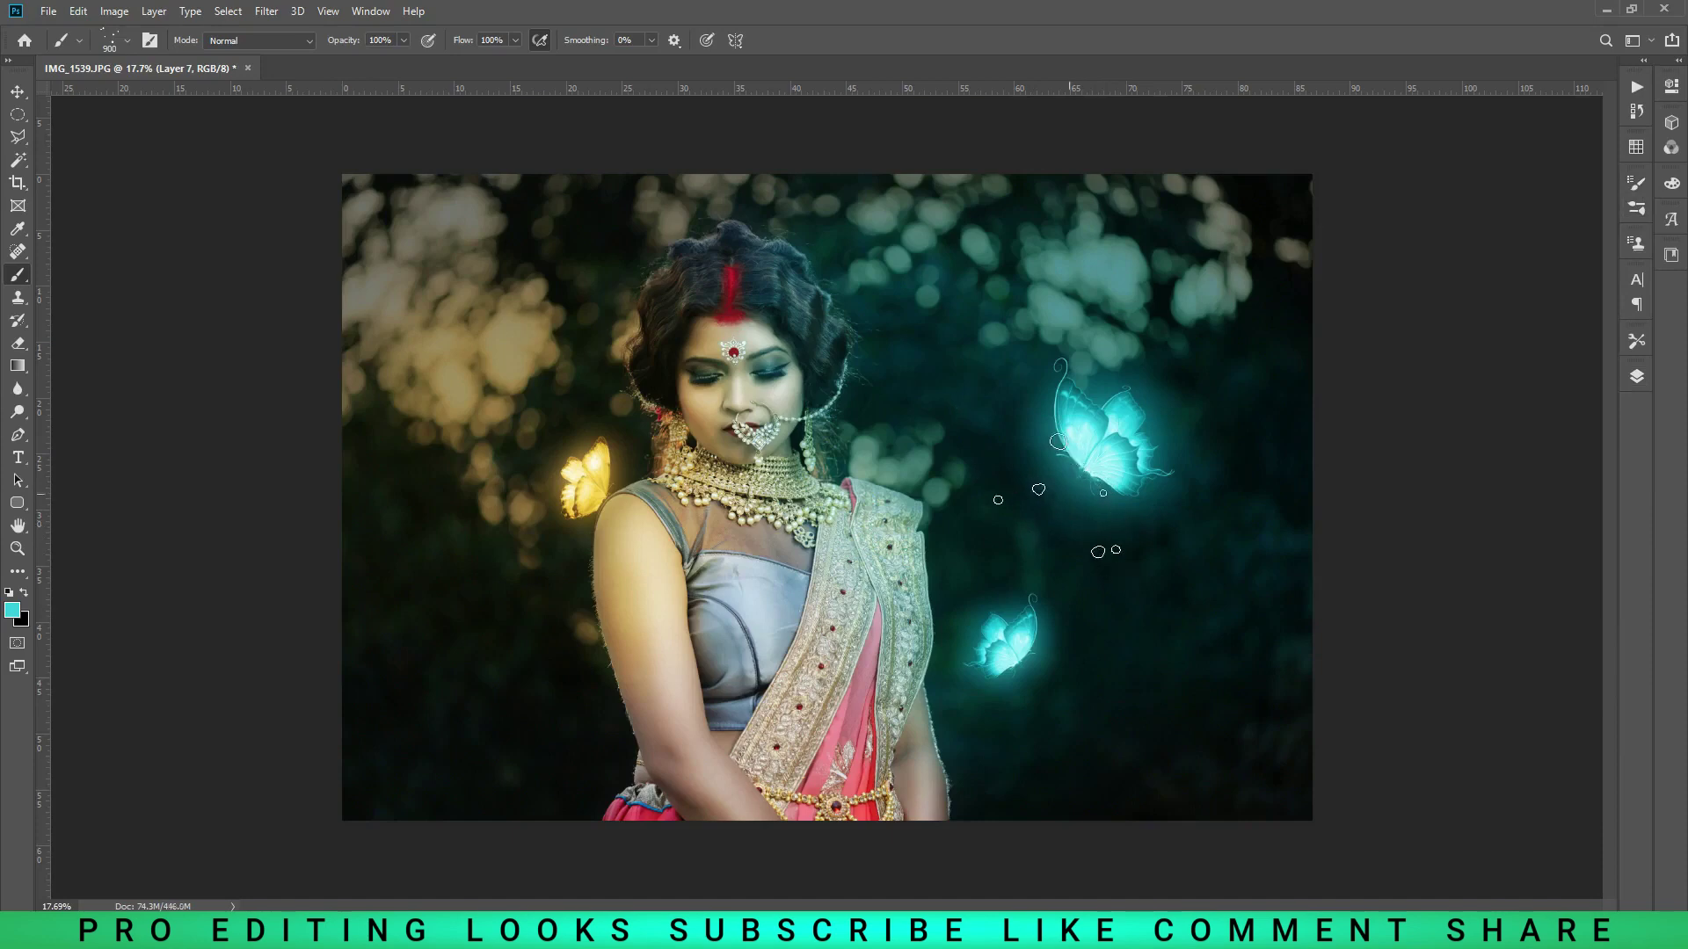
- Choose the Spatter Bot Tilt brush at 125 px size with 9% spacing
{"action": "left_click", "coordinate": [126, 41]}
{"action": "double_click", "coordinate": [128, 343]}
{"action": "left_click", "coordinate": [1637, 184]}
{"action": "left_click_drag", "start_coordinate": [1571, 350], "coordinate": [1531, 350]}
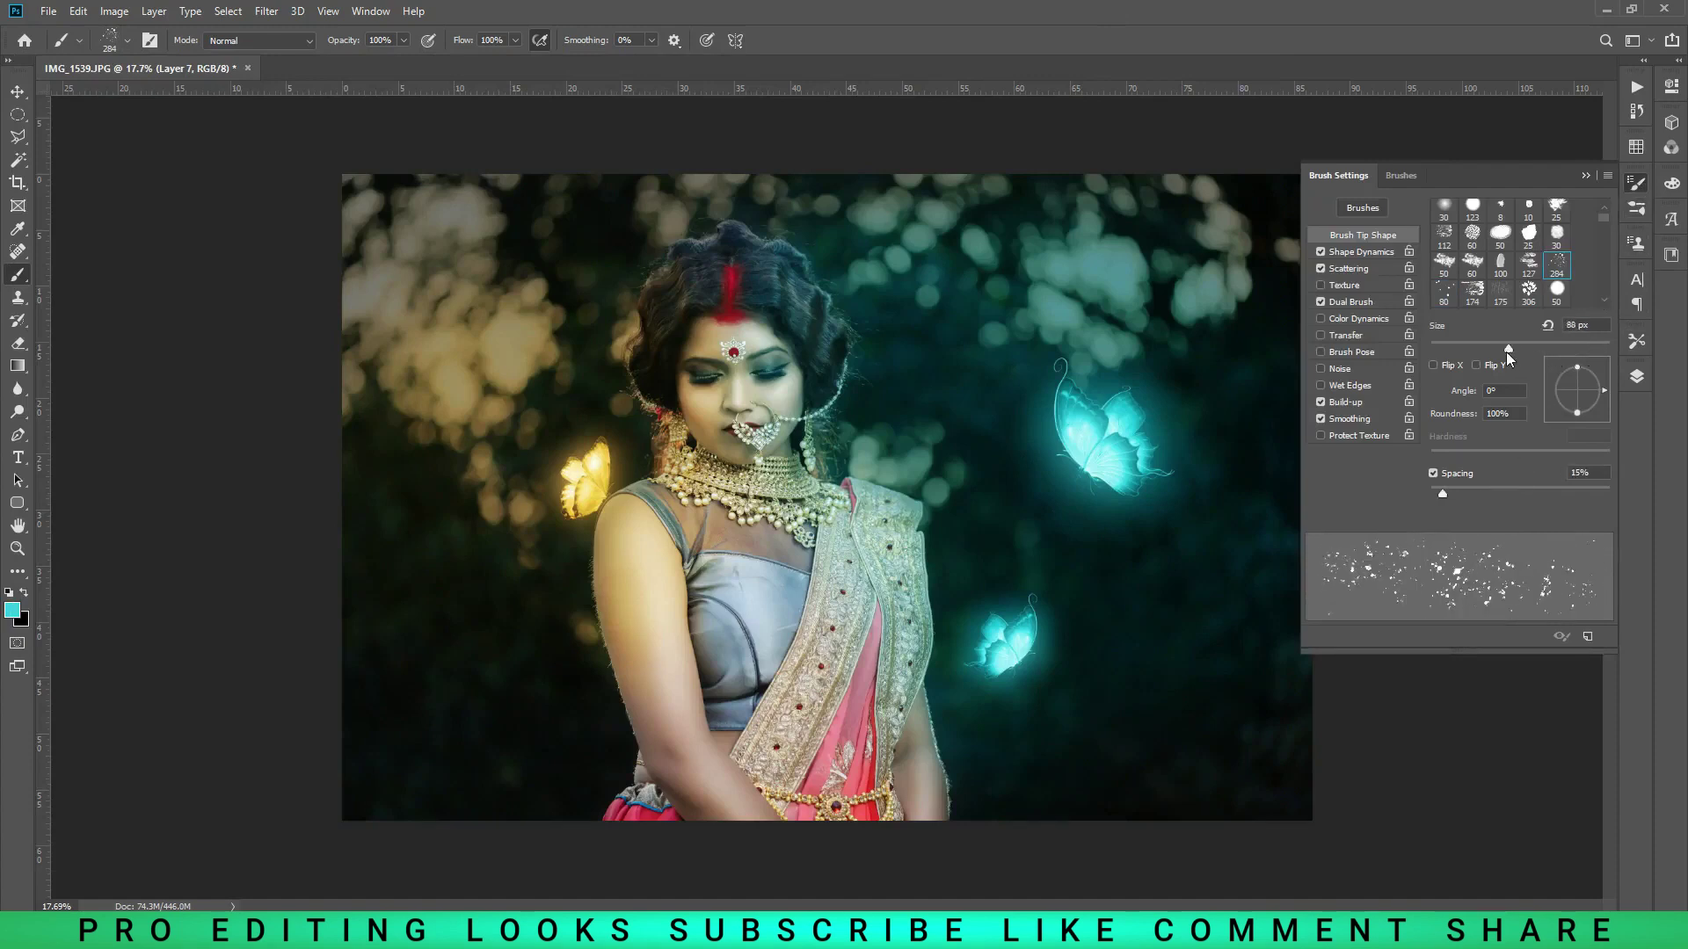
{"action": "left_click_drag", "start_coordinate": [1446, 493], "coordinate": [1435, 494]}
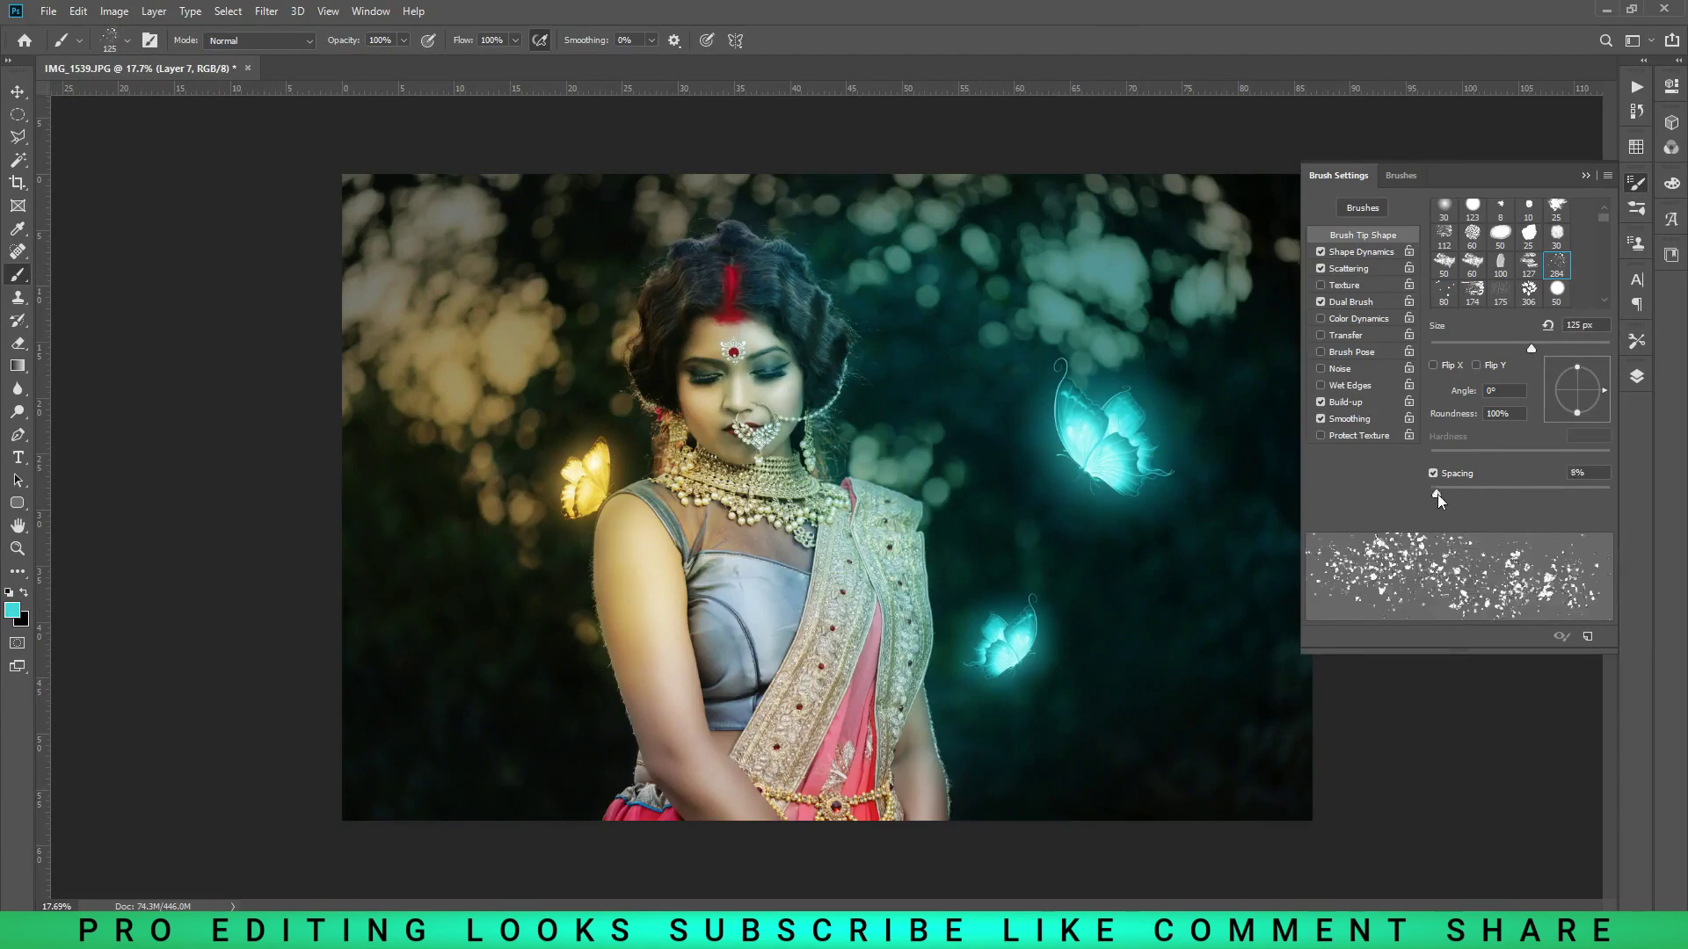
{"action": "left_click", "coordinate": [1636, 184]}
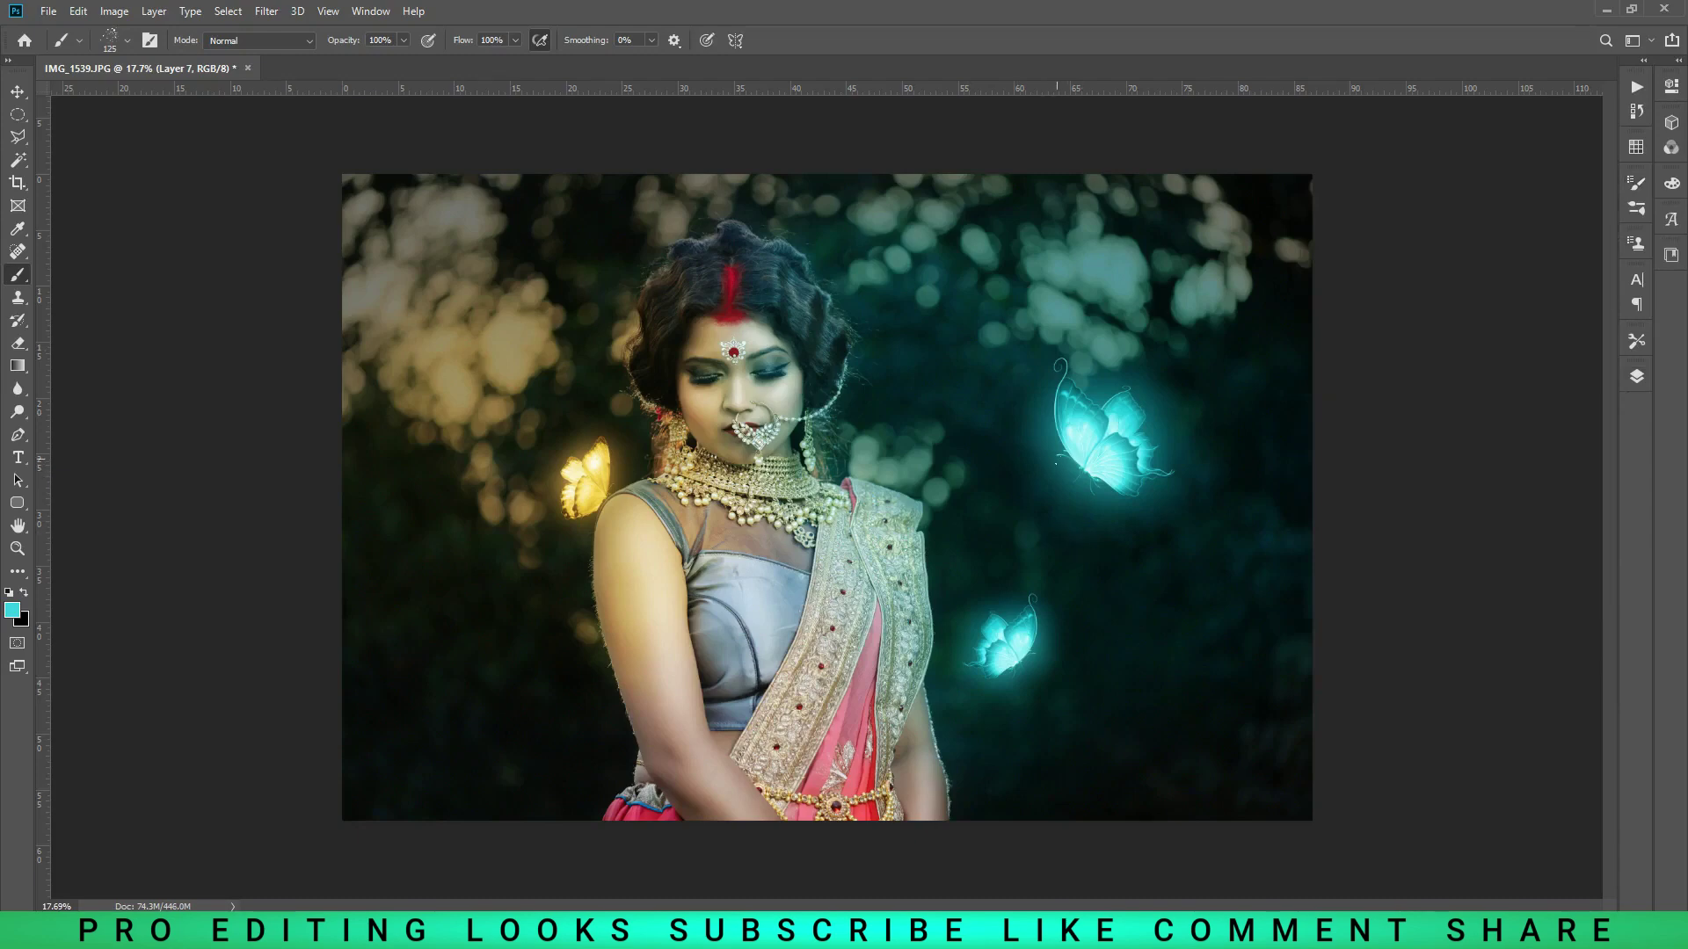
{"action": "scroll", "coordinate": [1056, 463], "scroll_direction": "up", "scroll_amount": 3}
- Stamp cyan sparkles near the upper butterfly at brush size 1700, then drop back to 500
{"action": "left_click", "coordinate": [1042, 404]}
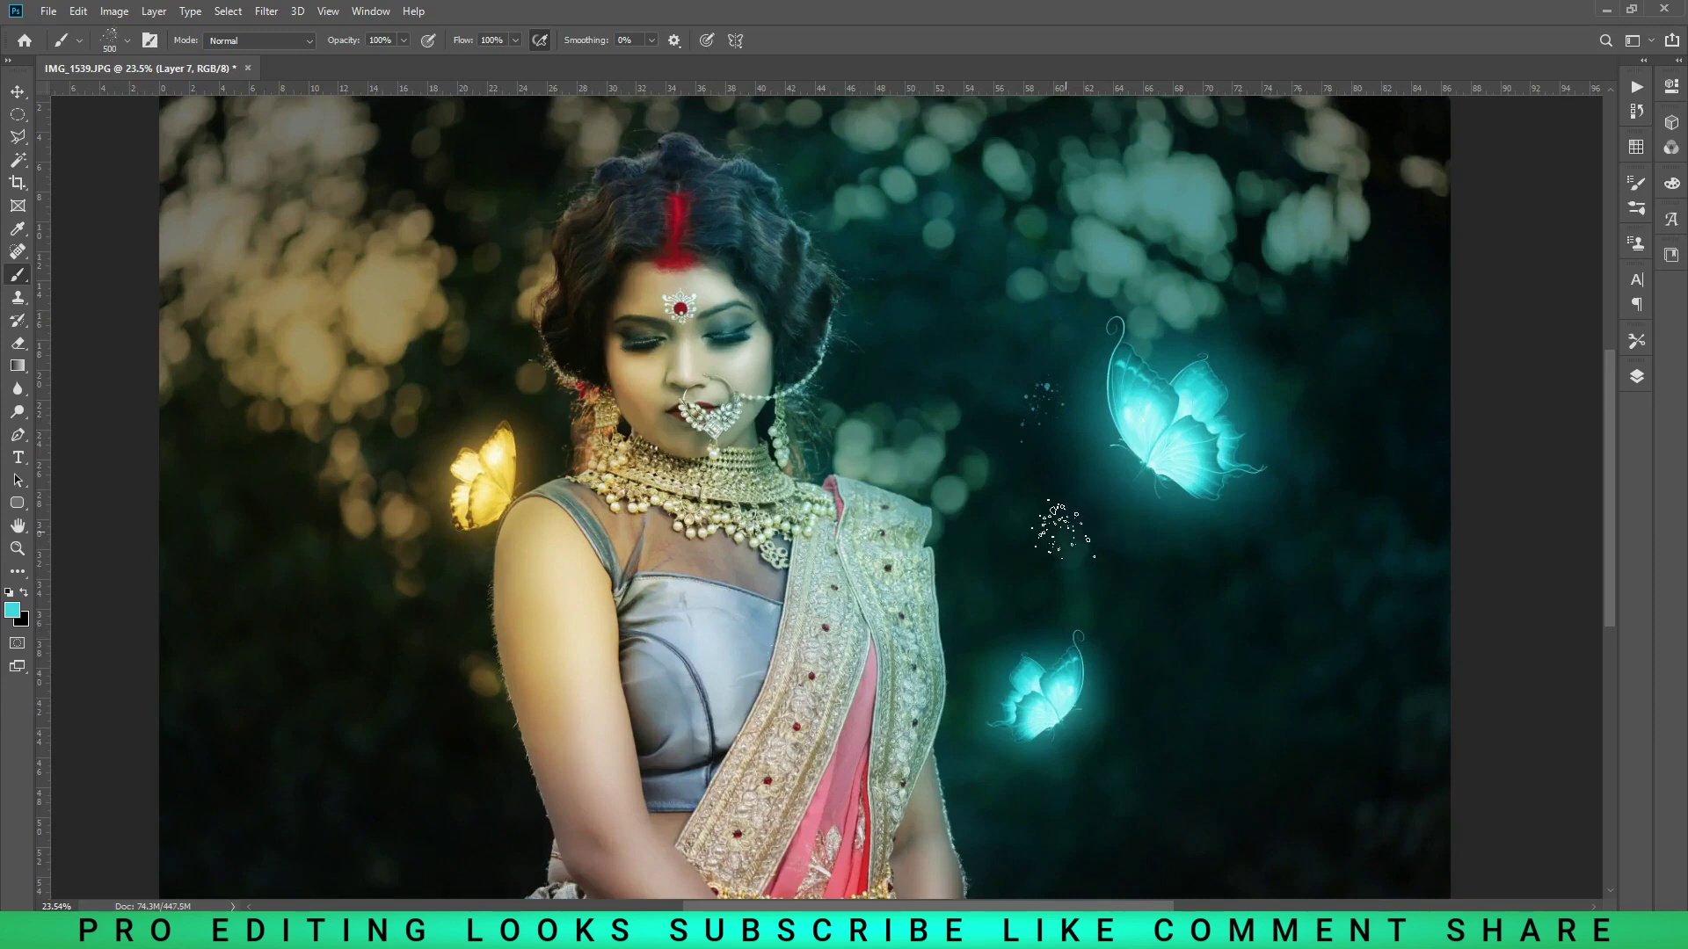
{"action": "key", "text": "bracketright"}
{"action": "key", "text": "bracketright"}
{"action": "key", "text": "bracketright"}
{"action": "left_click", "coordinate": [1068, 519]}
{"action": "scroll", "coordinate": [1279, 668], "scroll_direction": "down", "scroll_amount": 3}
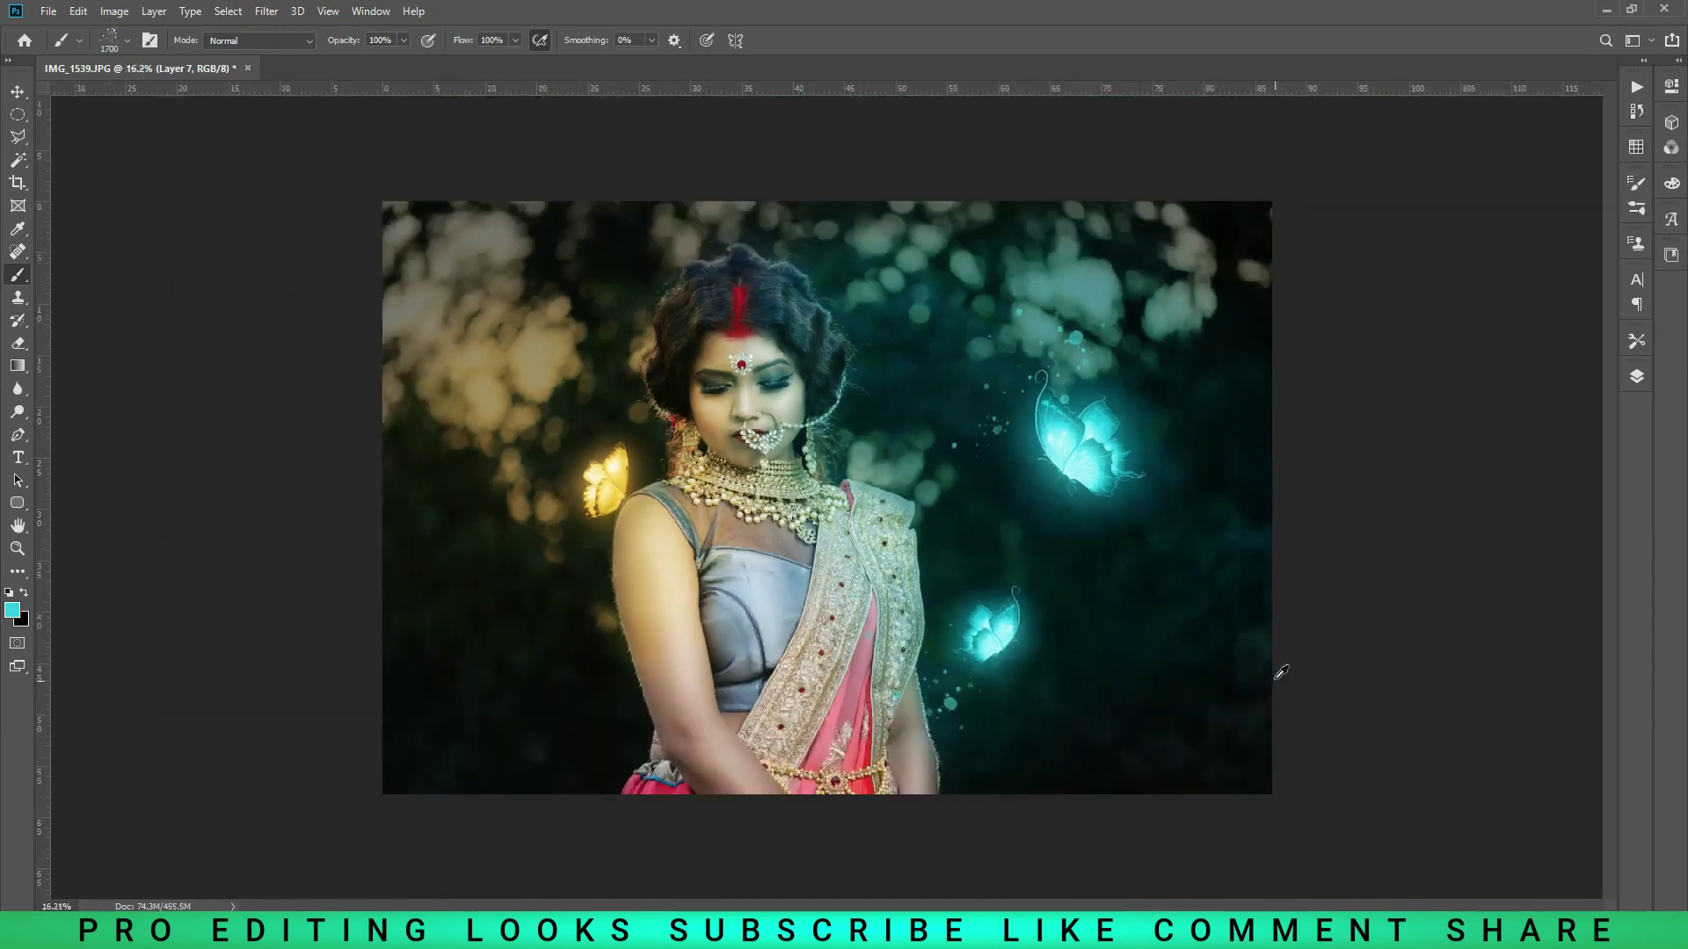
{"action": "scroll", "coordinate": [1277, 681], "scroll_direction": "down", "scroll_amount": 2}
{"action": "scroll", "coordinate": [962, 453], "scroll_direction": "up", "scroll_amount": 2}
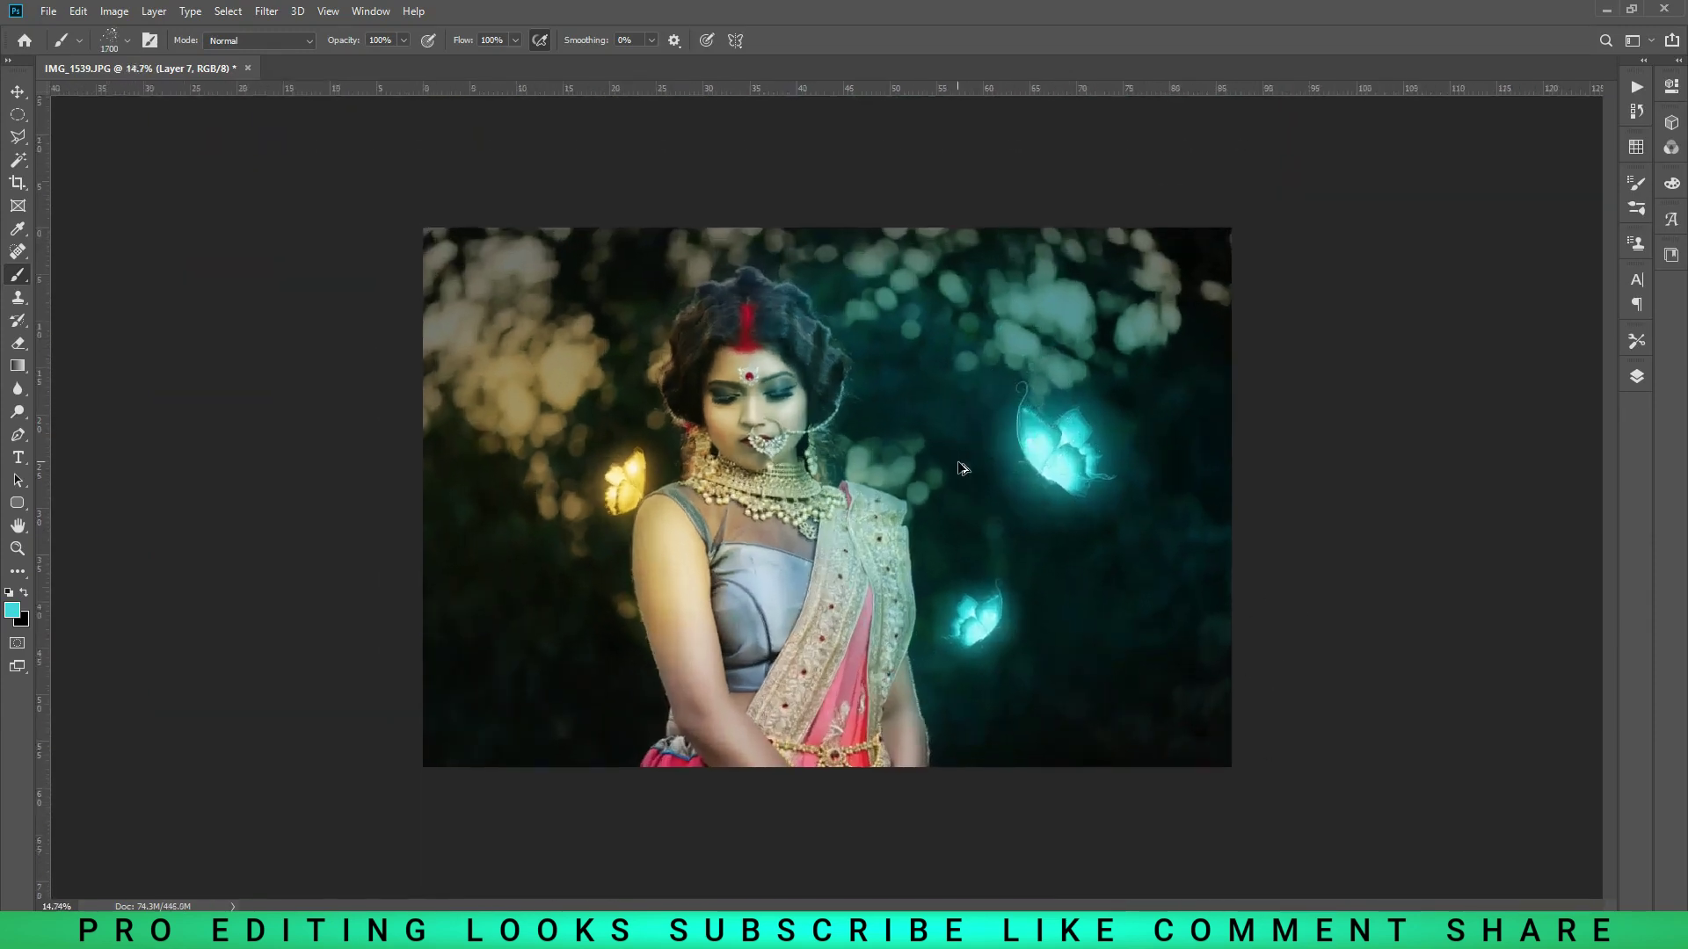
{"action": "scroll", "coordinate": [963, 452], "scroll_direction": "up", "scroll_amount": 1}
{"action": "key", "text": "bracketleft"}
{"action": "key", "text": "bracketleft"}
{"action": "key", "text": "bracketleft"}
{"action": "key", "text": "bracketleft"}
{"action": "key", "text": "bracketleft"}
{"action": "key", "text": "bracketleft"}
{"action": "key", "text": "bracketleft"}
{"action": "key", "text": "bracketleft"}
{"action": "key", "text": "bracketleft"}
- Paint sparkle dust trails around the upper and small cyan butterflies
{"action": "left_click_drag", "start_coordinate": [1061, 503], "coordinate": [994, 538]}
{"action": "left_click_drag", "start_coordinate": [972, 475], "coordinate": [993, 459]}
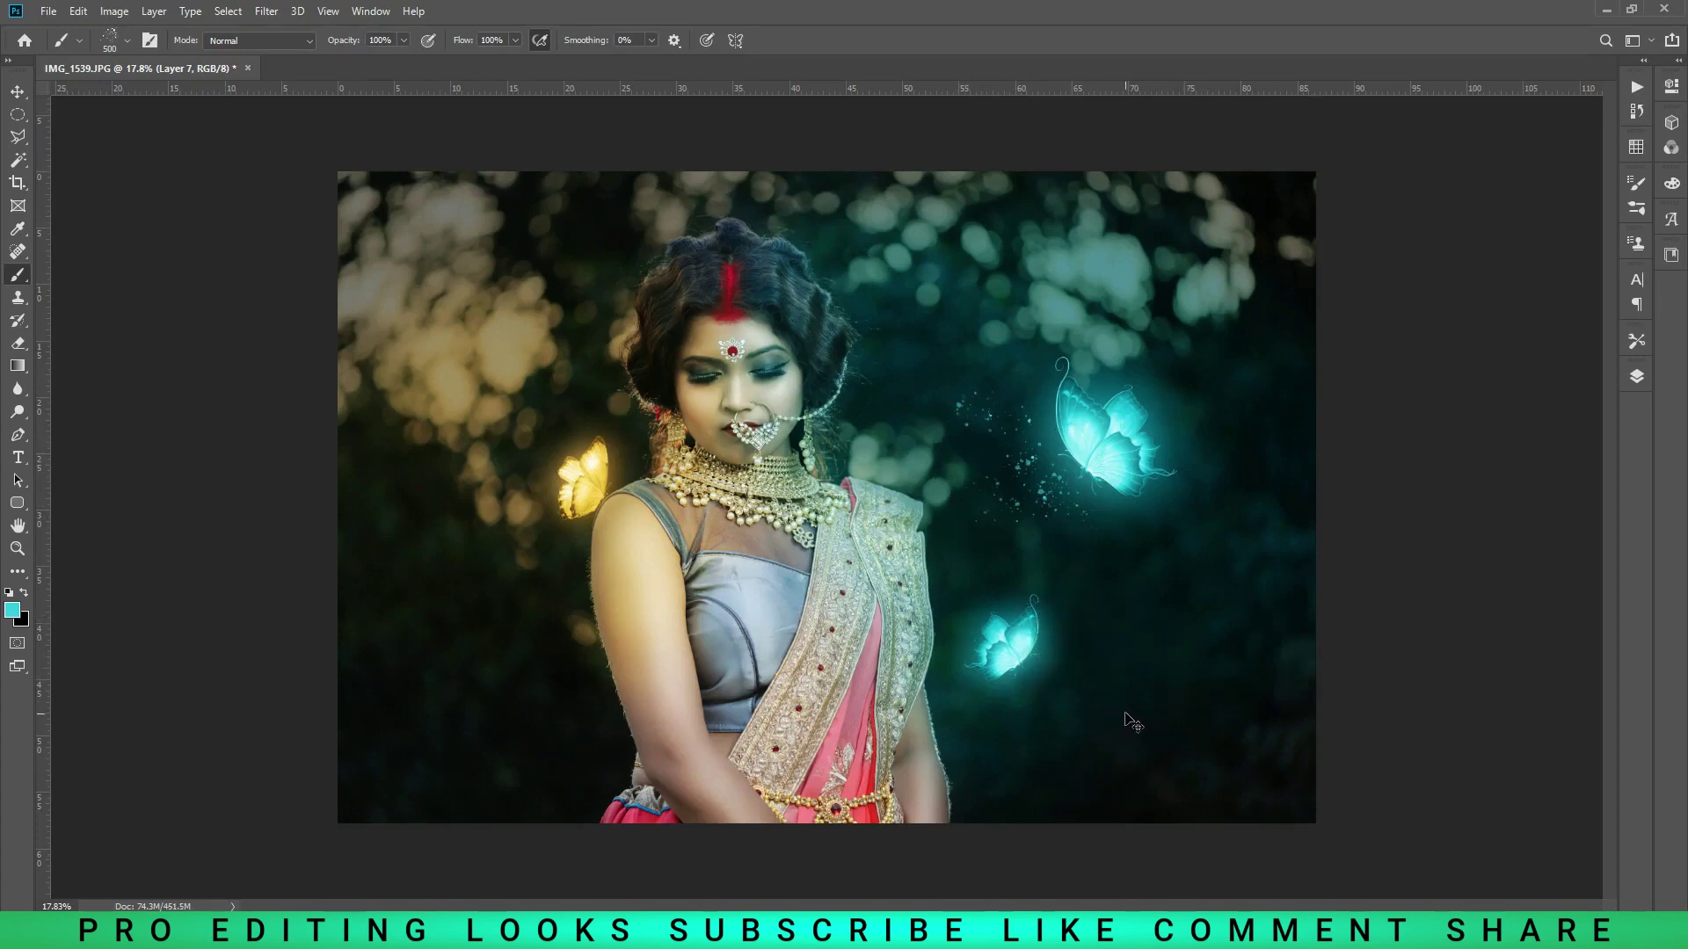
{"action": "mouse_move", "coordinate": [978, 794]}
{"action": "left_mouse_down"}
{"action": "mouse_move", "coordinate": [1040, 730]}
{"action": "mouse_move", "coordinate": [1140, 774]}
{"action": "left_mouse_up"}
{"action": "left_click", "coordinate": [17, 92]}
{"action": "left_click", "coordinate": [1636, 376]}
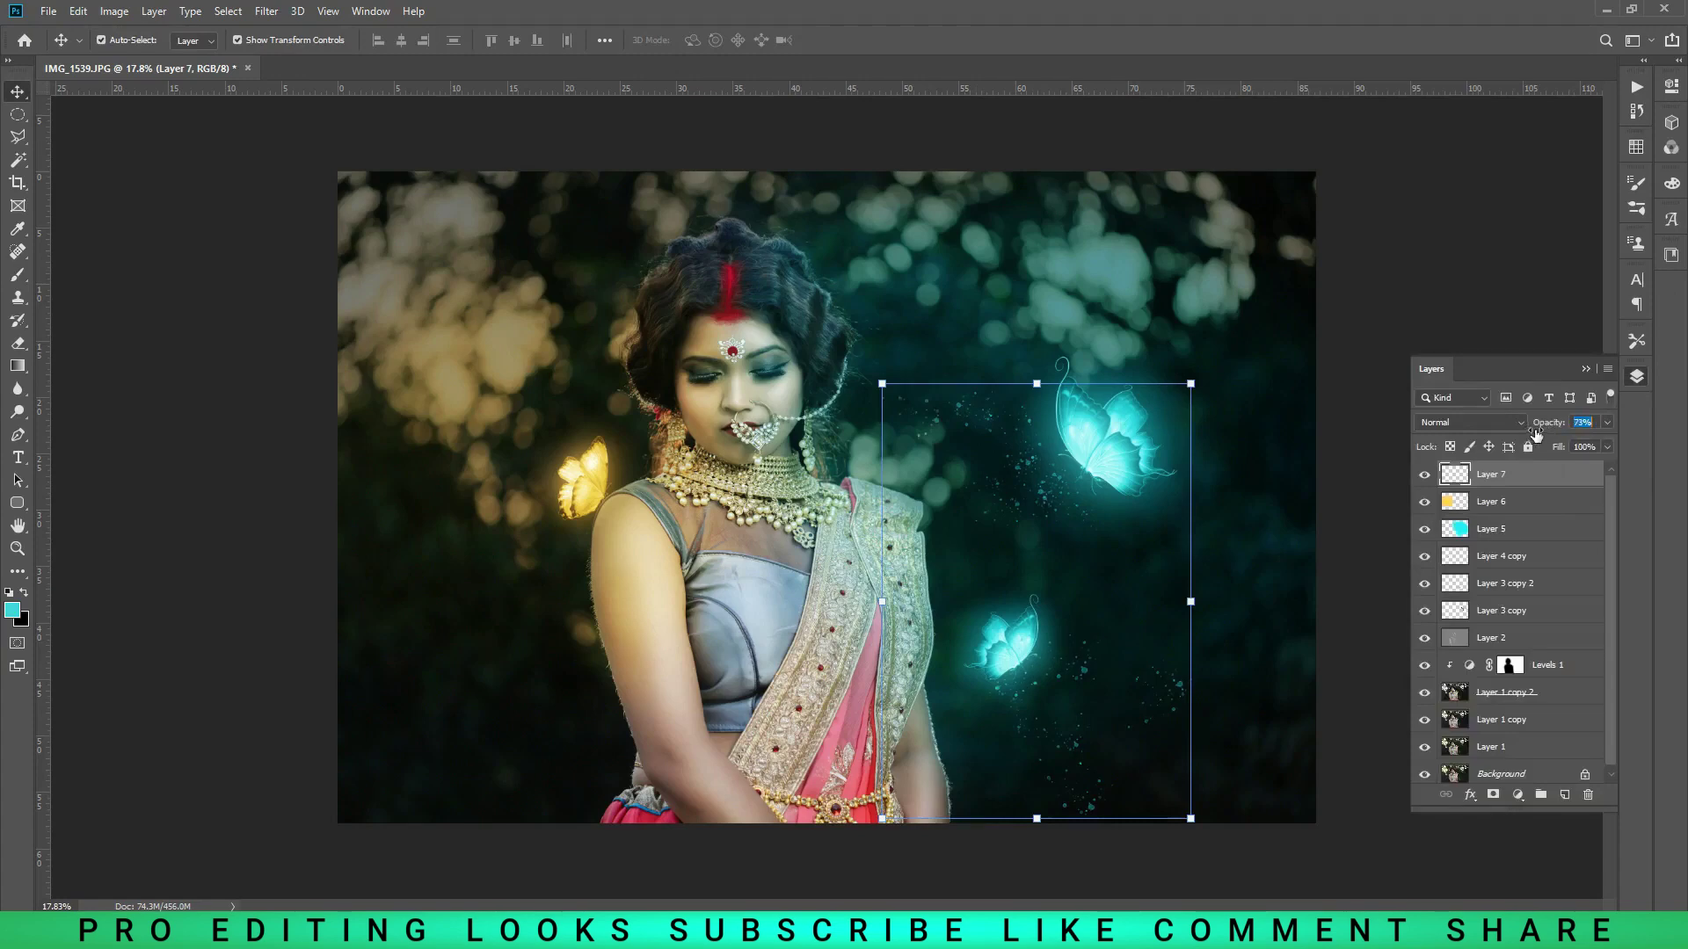
- Erase the stray sparkles below the small cyan butterfly with a 1000 px soft round eraser
{"action": "key", "text": "e"}
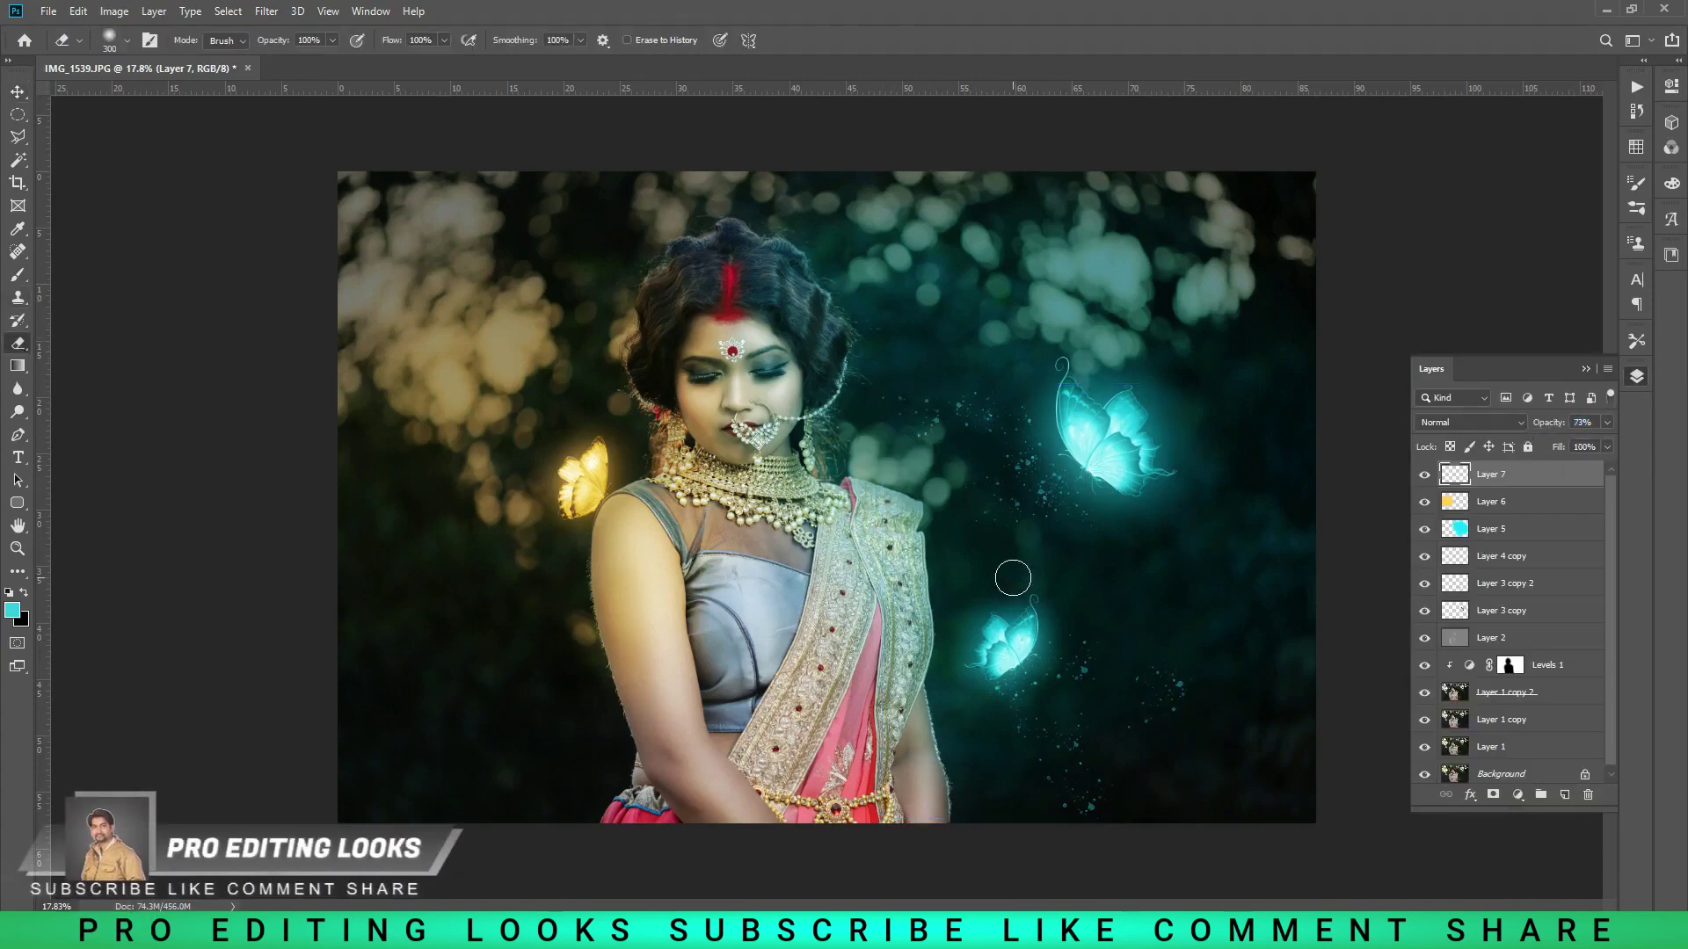
{"action": "left_click", "coordinate": [127, 39]}
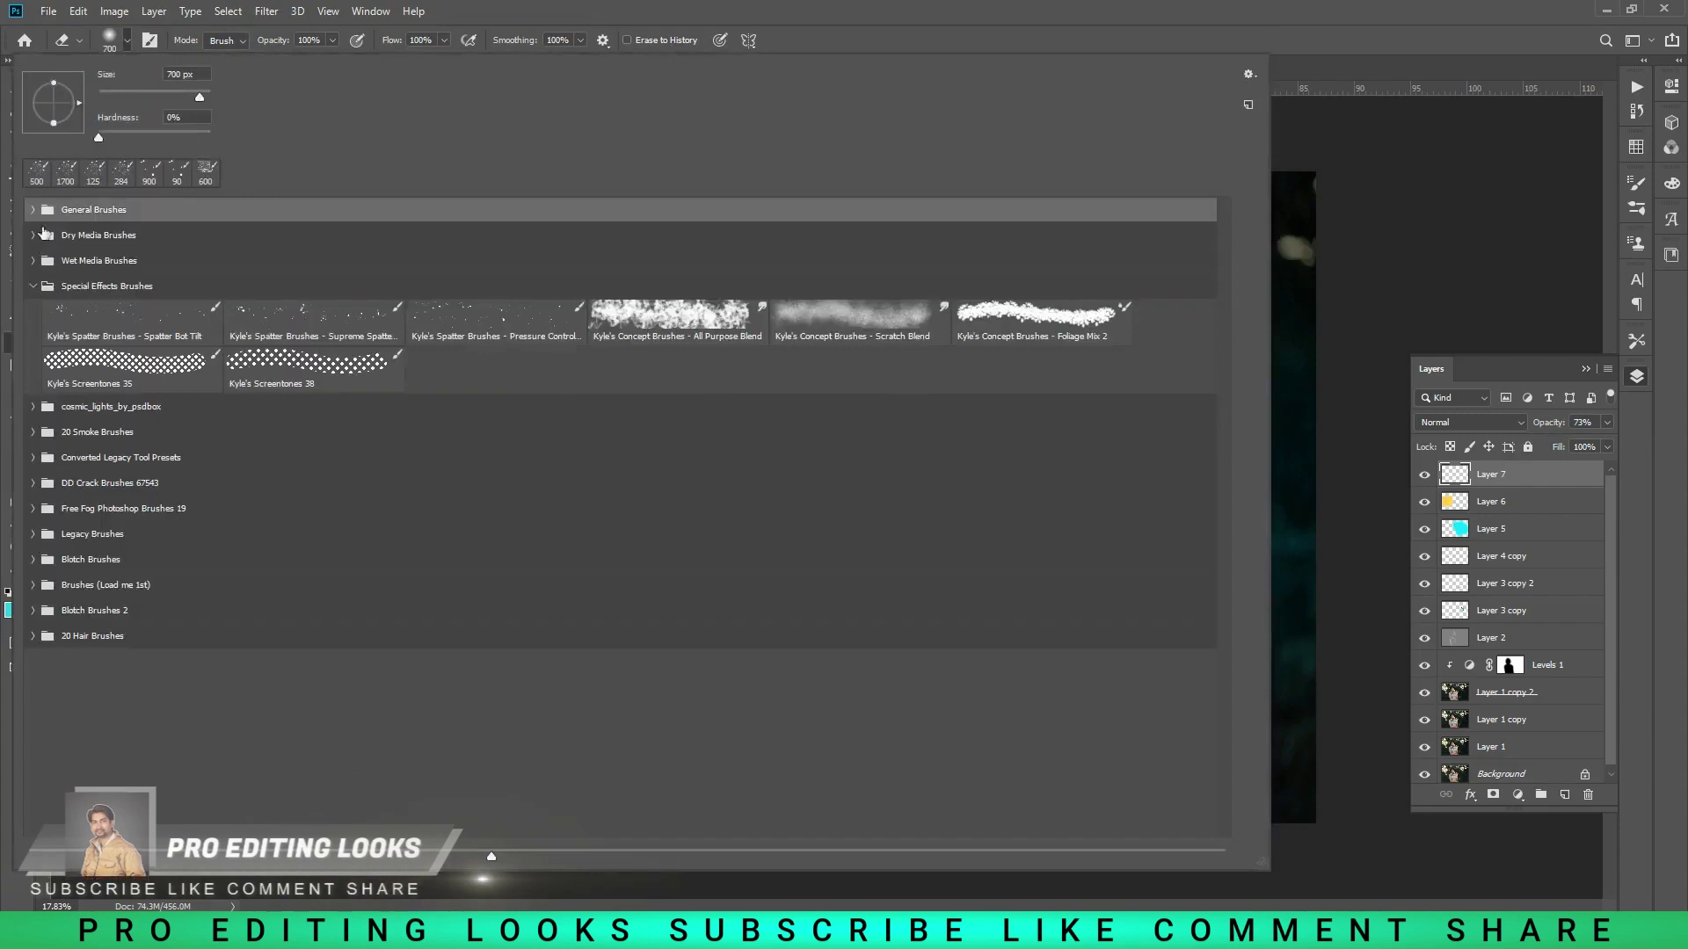
{"action": "left_click", "coordinate": [34, 211]}
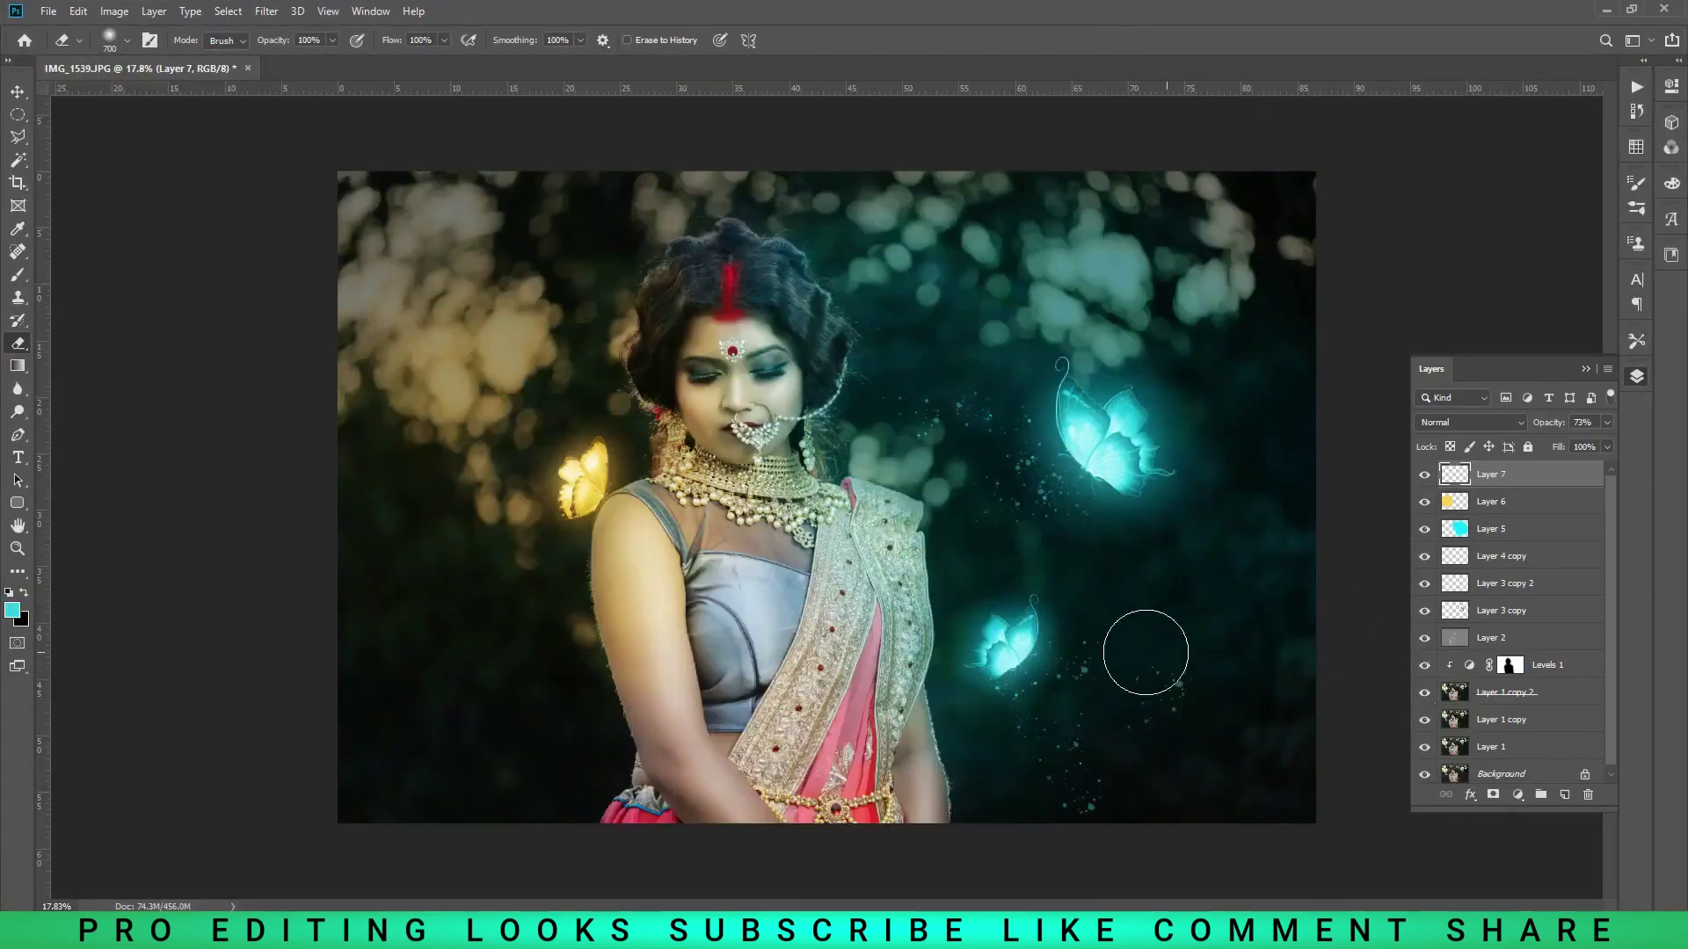
{"action": "key", "text": "bracketright"}
{"action": "key", "text": "bracketright"}
{"action": "key", "text": "bracketright"}
{"action": "mouse_move", "coordinate": [1191, 704]}
{"action": "left_mouse_down"}
{"action": "mouse_move", "coordinate": [1157, 716]}
{"action": "mouse_move", "coordinate": [1281, 764]}
{"action": "mouse_move", "coordinate": [1104, 784]}
{"action": "mouse_move", "coordinate": [951, 580]}
{"action": "left_mouse_up"}
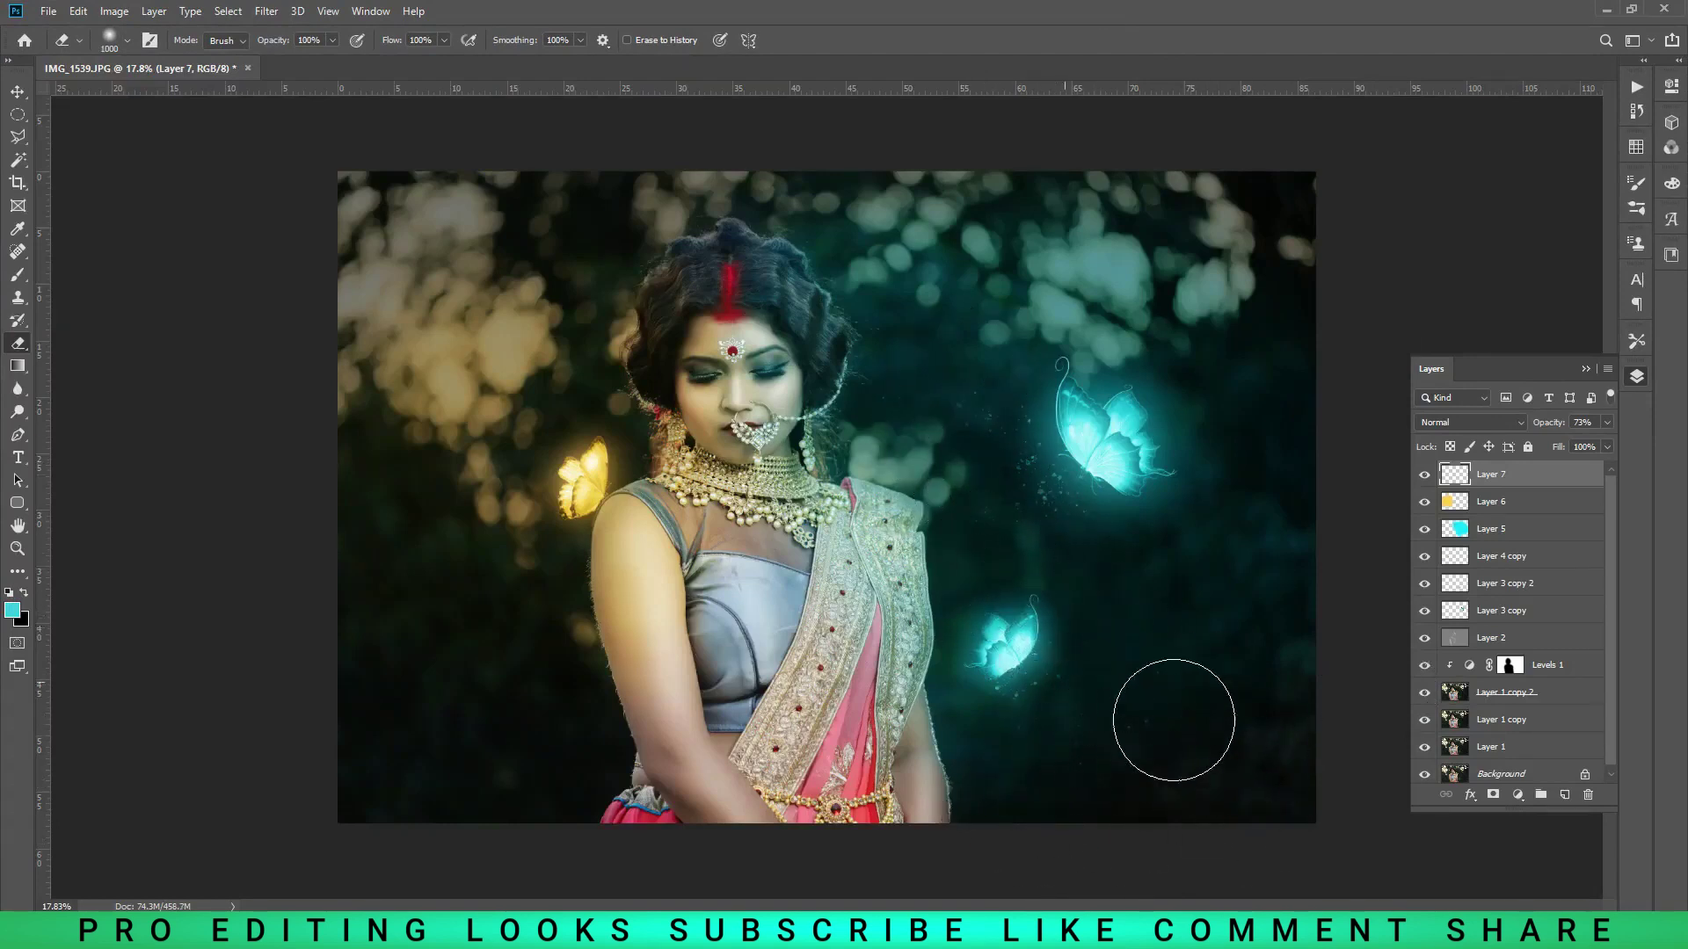
{"action": "left_click", "coordinate": [17, 91]}
{"action": "left_click", "coordinate": [237, 39]}
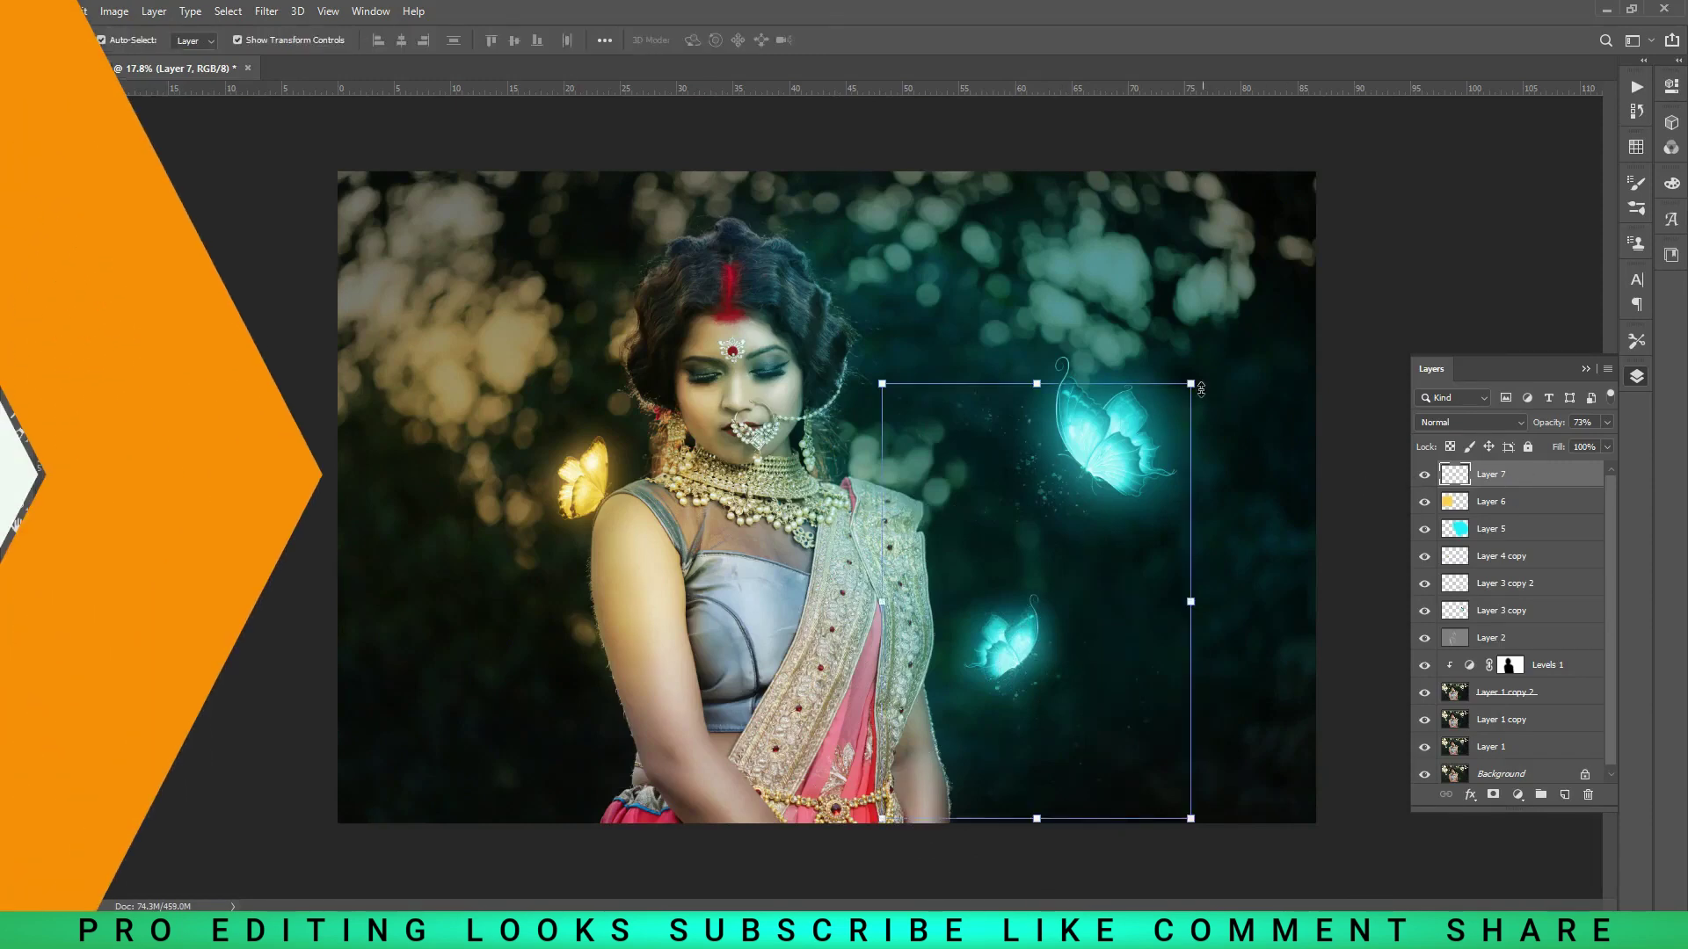